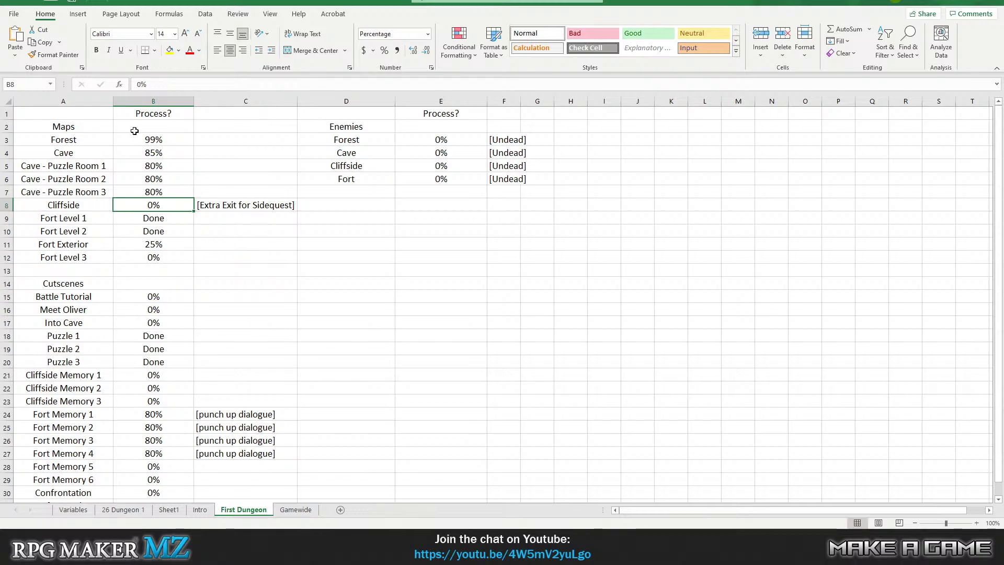
Step: Examine the progress entries for Cliffside, Fort Exterior and Fort Level 3 in the First Dungeon sheet's map list
left_click(163, 255)
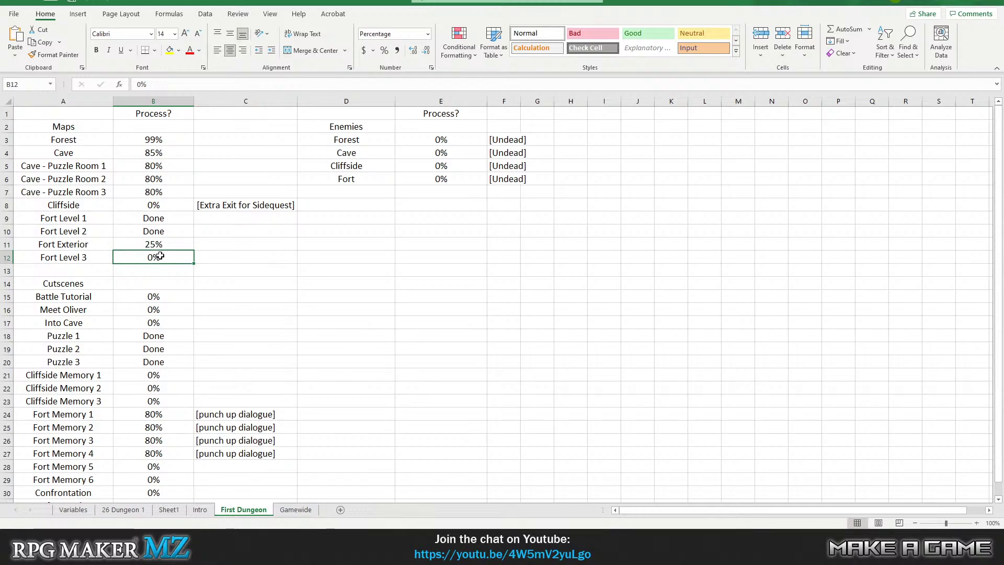
left_click(163, 207)
left_click(165, 245)
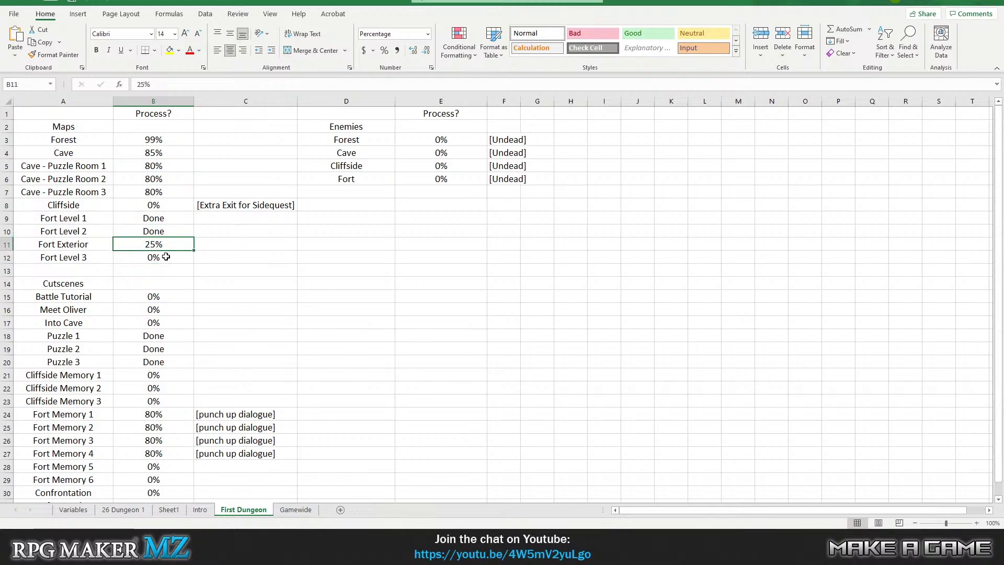
left_click(162, 257)
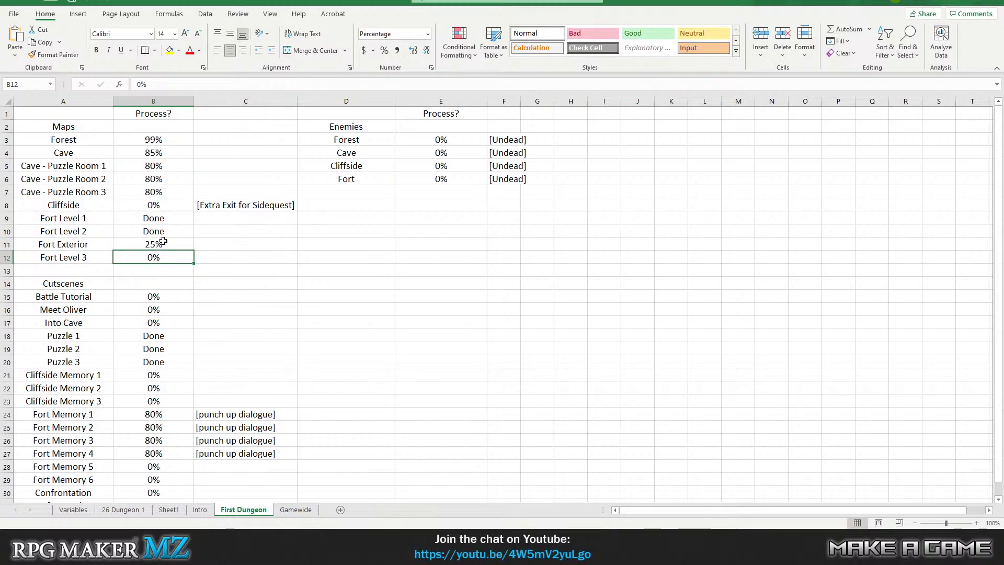
key("alt+Tab")
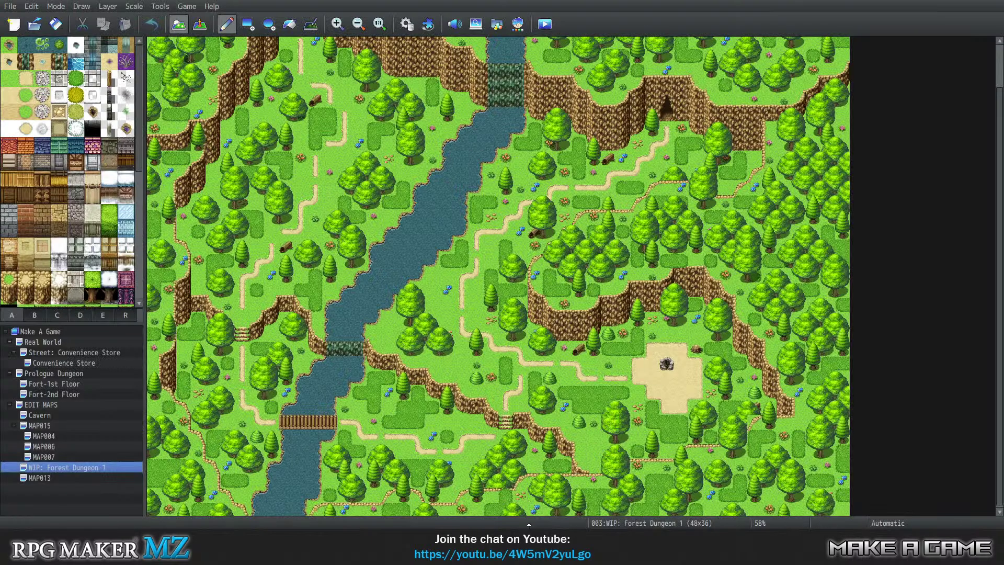
key("alt+Tab")
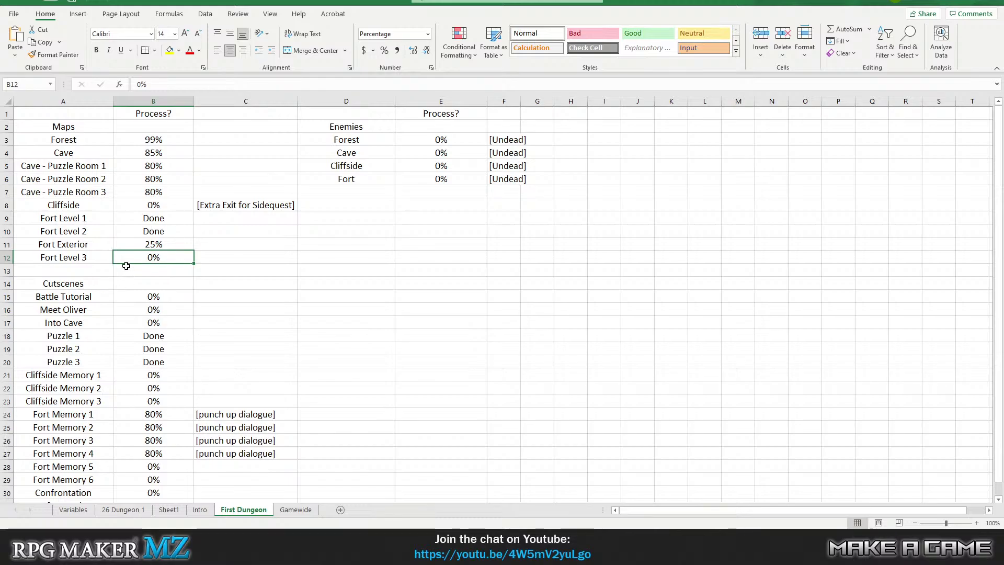
left_click(130, 204)
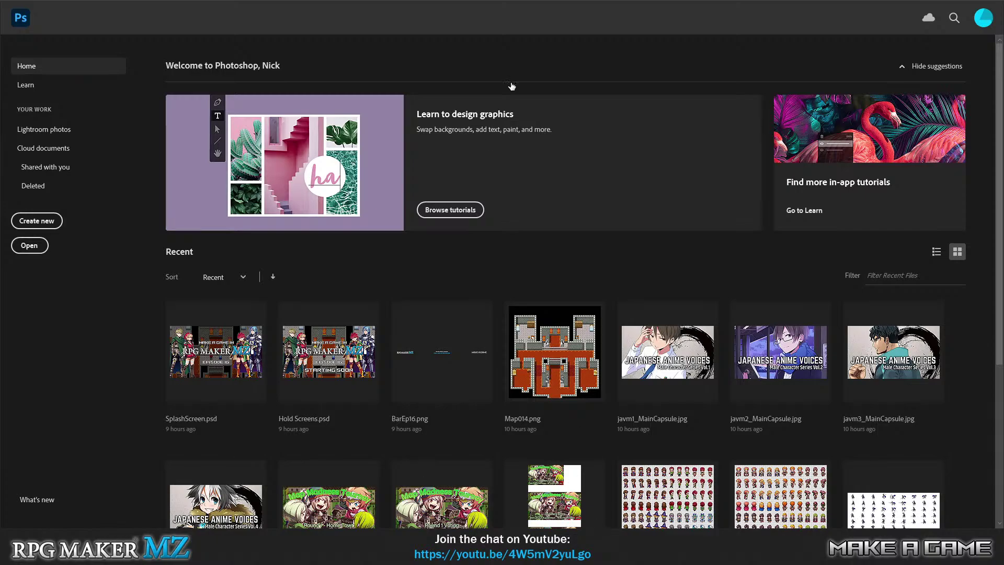
Step: Create a blank 1920 x 1080 px document in Photoshop and set the Brush tool to Hard Round at 15 px
key("ctrl+alt+n")
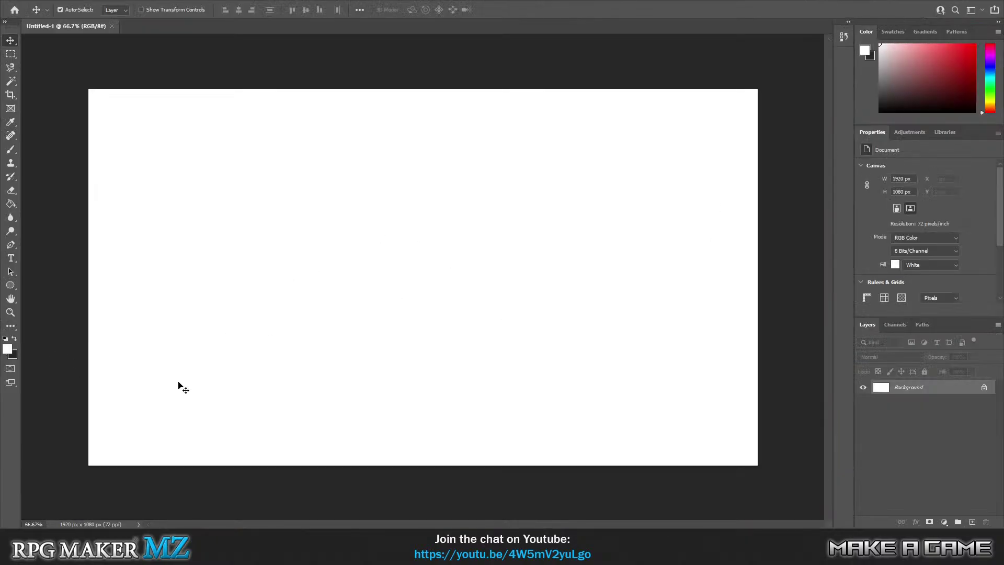
left_click(11, 149)
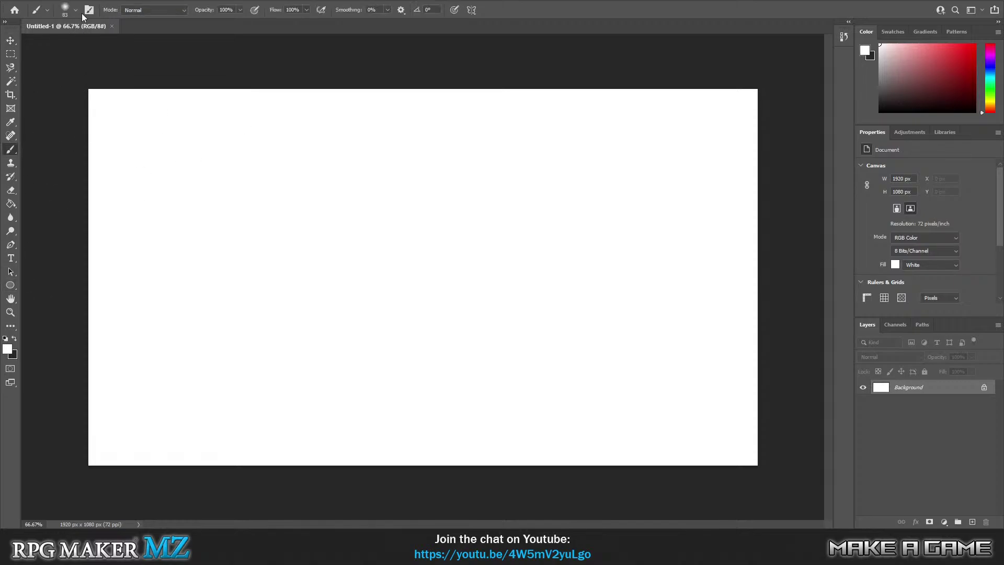
left_click(77, 10)
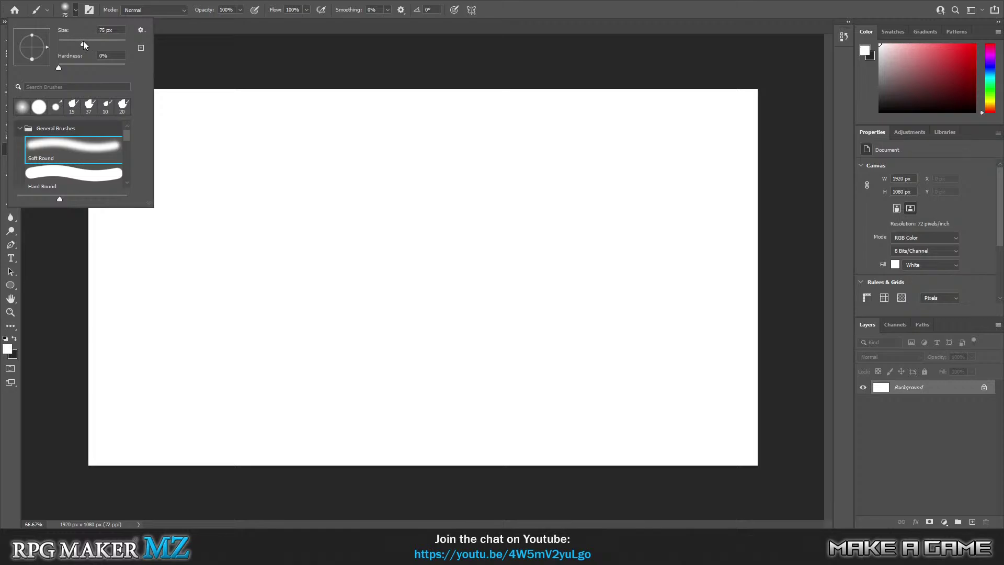
left_click_drag(67, 47, 66, 45)
left_click(58, 170)
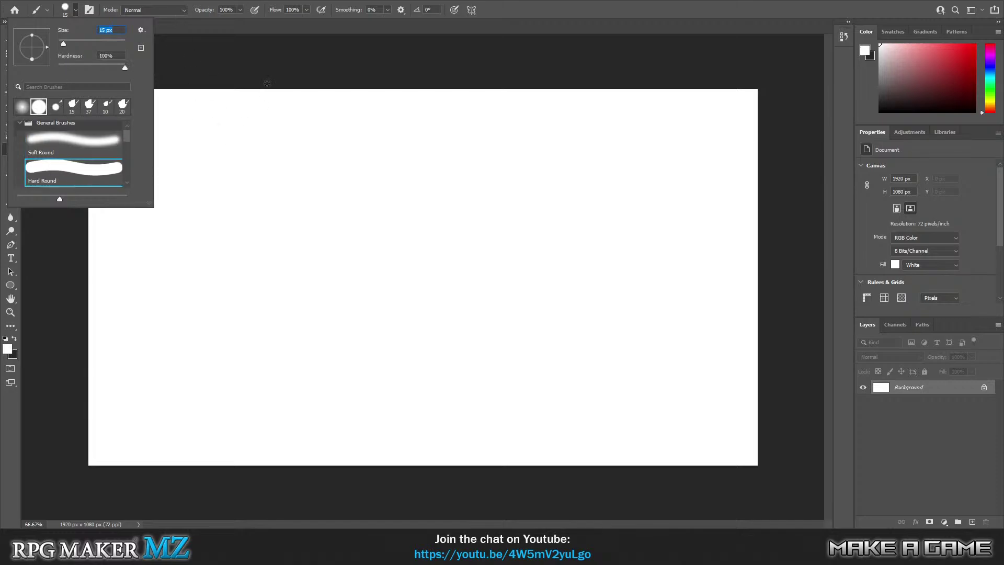
left_click(267, 83)
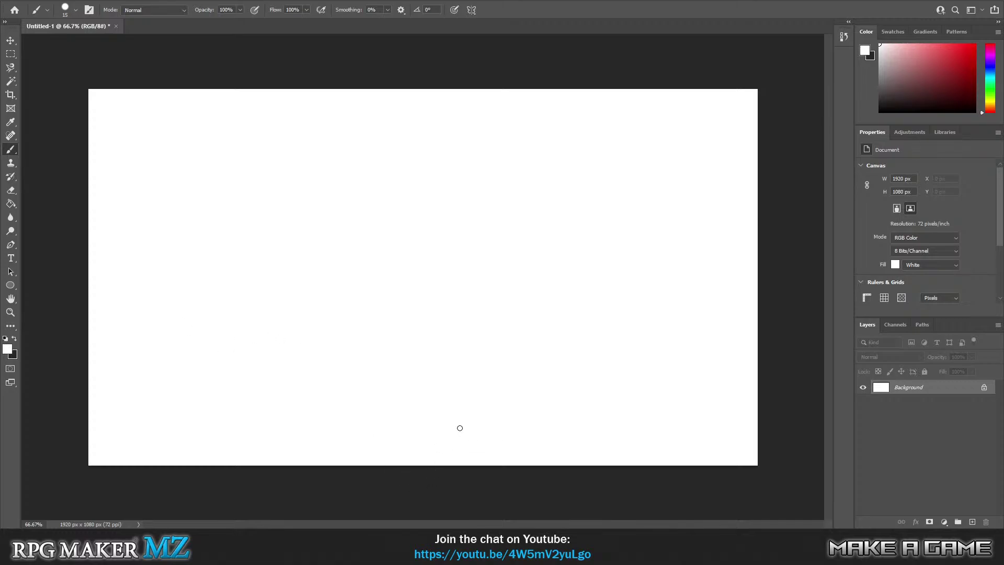
Step: Switch to RPG Maker MZ, open the Cavern map and examine its layout from end to end
key("alt+Tab")
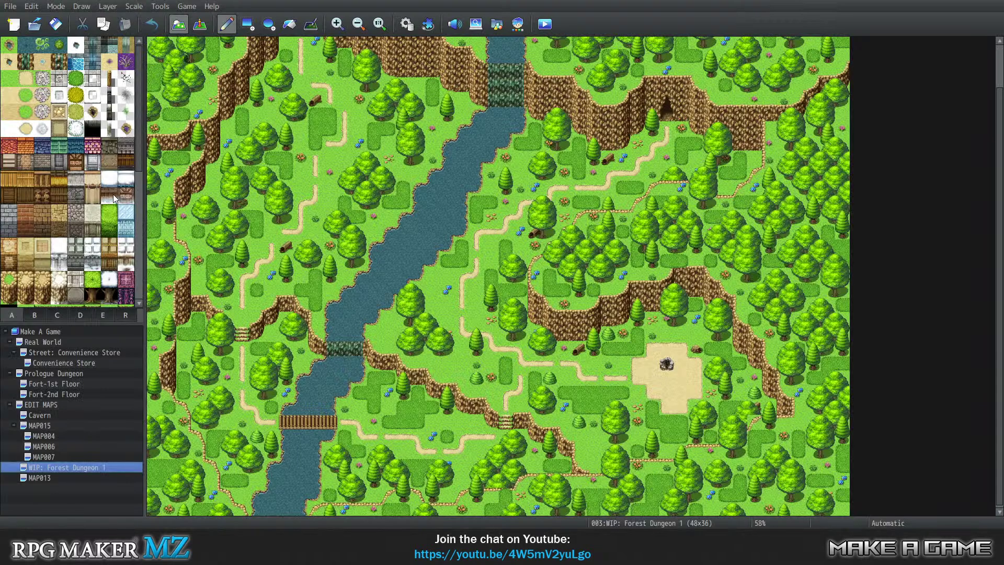
left_click(52, 417)
scroll(375, 253, "down", 5)
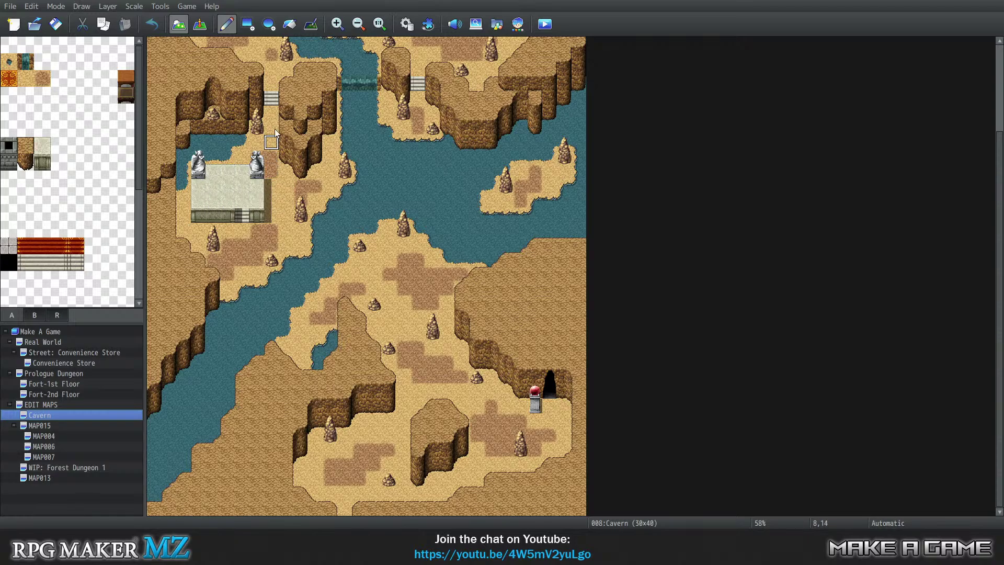
scroll(294, 124, "up", 1)
scroll(294, 124, "up", 4)
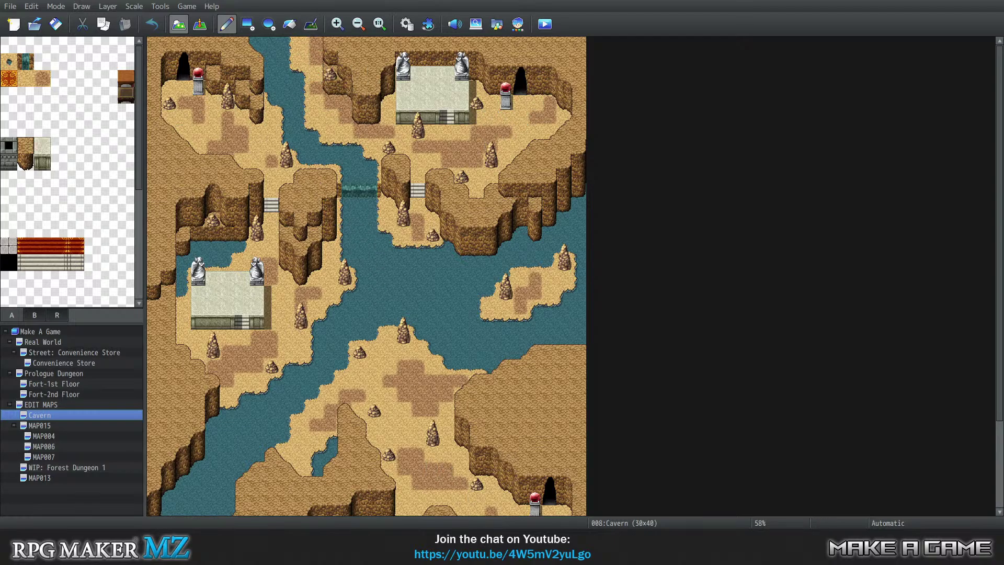
Step: Back in Photoshop, make the dark colour the foreground and draw a long horizontal arrow with a forked tail across the canvas
key("alt+Tab")
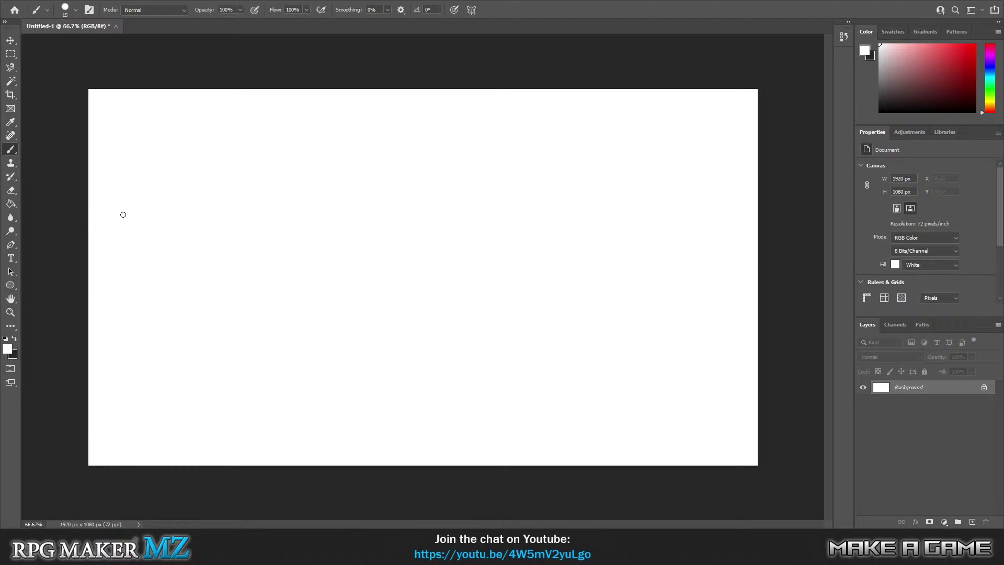
left_click(15, 338)
mouse_move(121, 208)
left_mouse_down()
mouse_move(142, 211)
mouse_move(105, 229)
left_mouse_up()
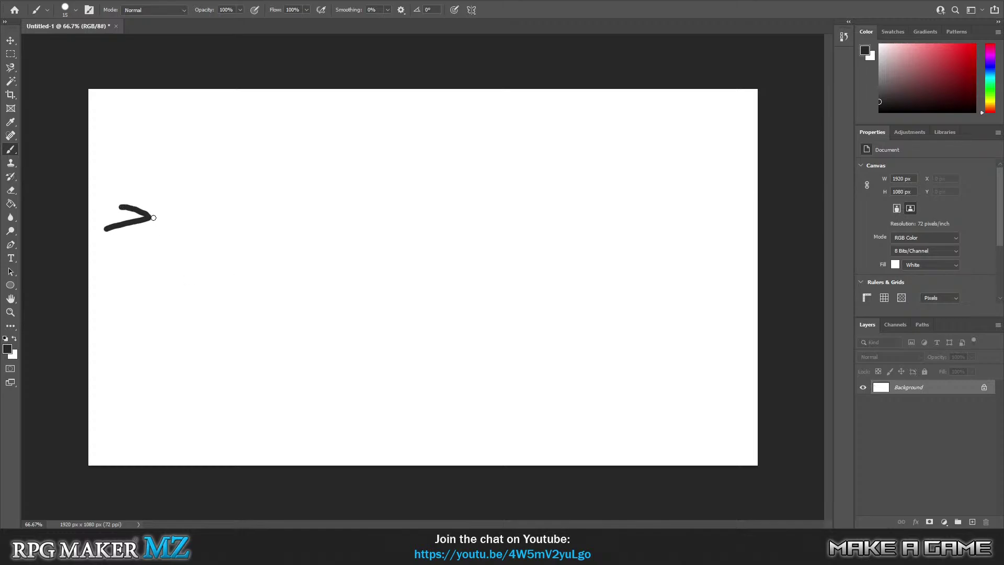
mouse_move(149, 217)
left_mouse_down()
mouse_move(735, 212)
mouse_move(715, 228)
left_mouse_up()
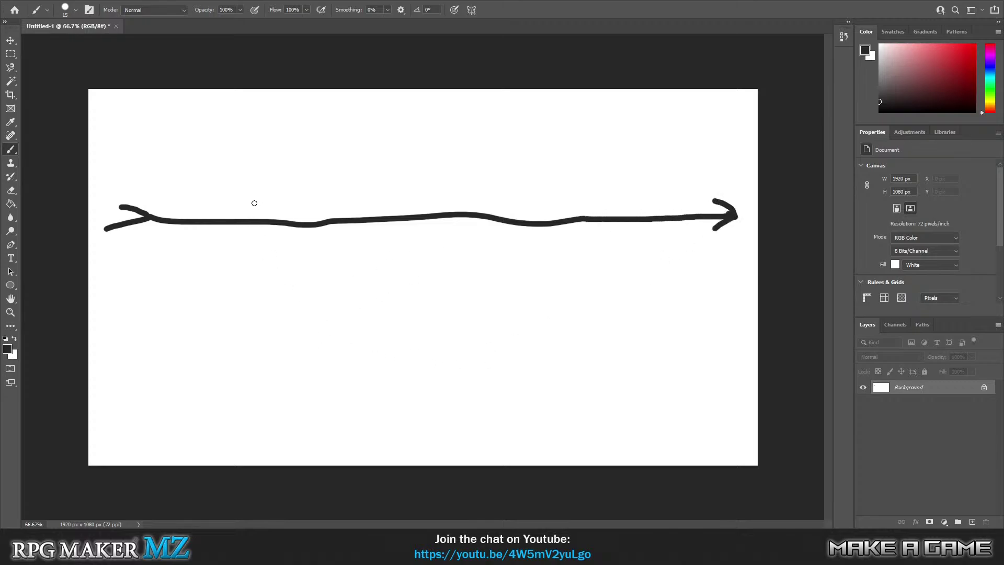
Step: Mark three spots along the horizontal arrow with a chevron above and below the line, pointing at it
mouse_move(258, 203)
left_mouse_down()
mouse_move(264, 209)
mouse_move(271, 196)
left_mouse_up()
mouse_move(260, 238)
left_mouse_down()
mouse_move(268, 229)
mouse_move(285, 240)
left_mouse_up()
mouse_move(548, 197)
left_mouse_down()
mouse_move(552, 206)
mouse_move(575, 196)
left_mouse_up()
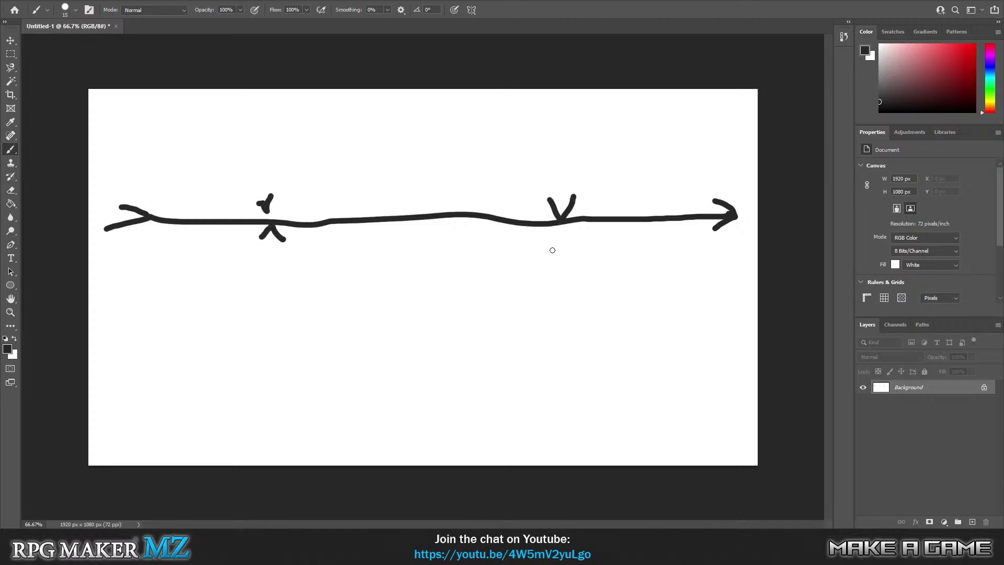
mouse_move(551, 247)
left_mouse_down()
mouse_move(562, 232)
mouse_move(574, 248)
left_mouse_up()
mouse_move(396, 191)
left_mouse_down()
mouse_move(406, 207)
mouse_move(424, 191)
left_mouse_up()
left_click_drag(401, 237, 424, 244)
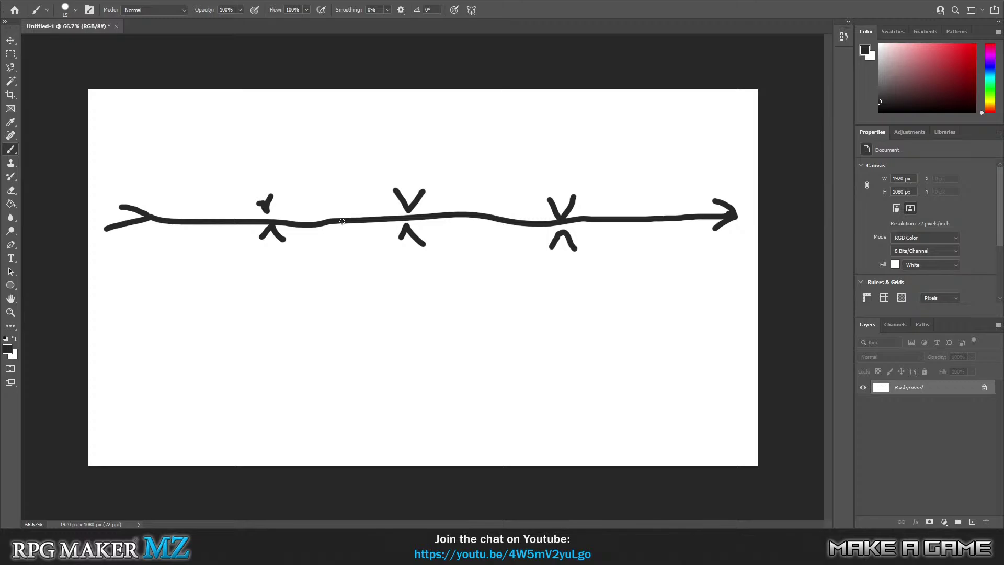
Step: Draw one boxed side branch below the line and one above it, and label each box with a dash and a T
mouse_move(342, 221)
left_mouse_down()
mouse_move(340, 249)
mouse_move(315, 243)
mouse_move(318, 274)
mouse_move(373, 250)
mouse_move(334, 245)
left_mouse_up()
mouse_move(477, 209)
left_mouse_down()
mouse_move(478, 165)
mouse_move(459, 153)
mouse_move(504, 155)
mouse_move(455, 145)
left_mouse_up()
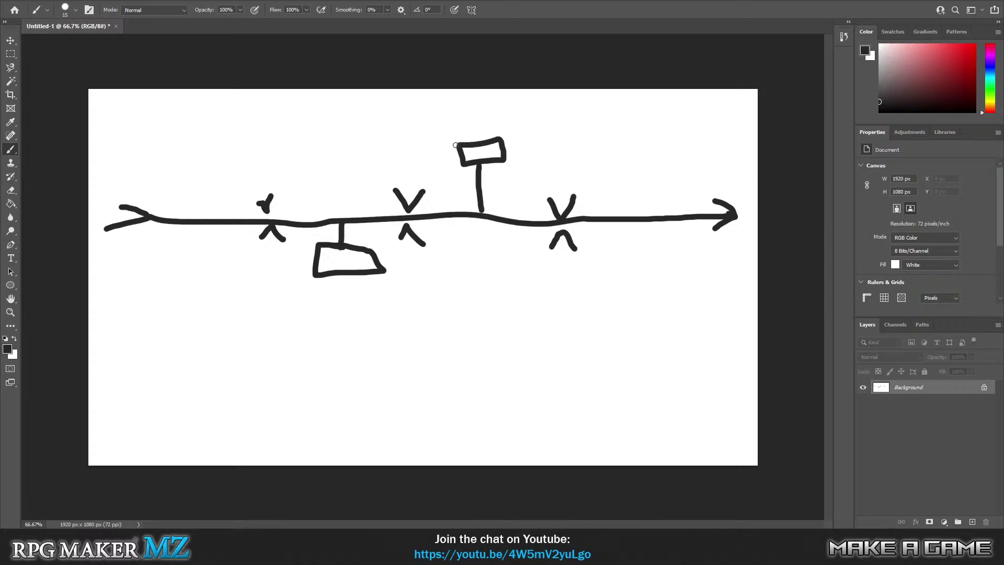
left_click_drag(517, 147, 533, 145)
left_click_drag(298, 273, 272, 276)
mouse_move(547, 129)
left_mouse_down()
mouse_move(549, 154)
mouse_move(565, 130)
left_mouse_up()
mouse_move(227, 268)
left_mouse_down()
mouse_move(236, 302)
mouse_move(219, 271)
mouse_move(211, 275)
left_mouse_up()
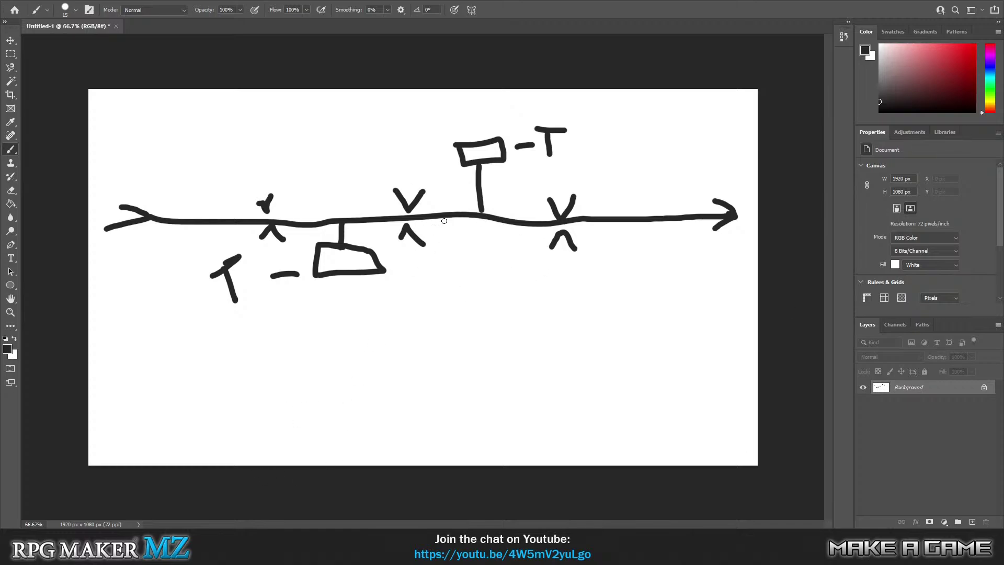
Step: Draw a downward arrow from the main line to a horizontal bar with a filled padlock beneath, and erase the padlock's stray stroke
mouse_move(445, 216)
left_mouse_down()
mouse_move(438, 338)
mouse_move(424, 328)
mouse_move(439, 339)
mouse_move(460, 318)
left_mouse_up()
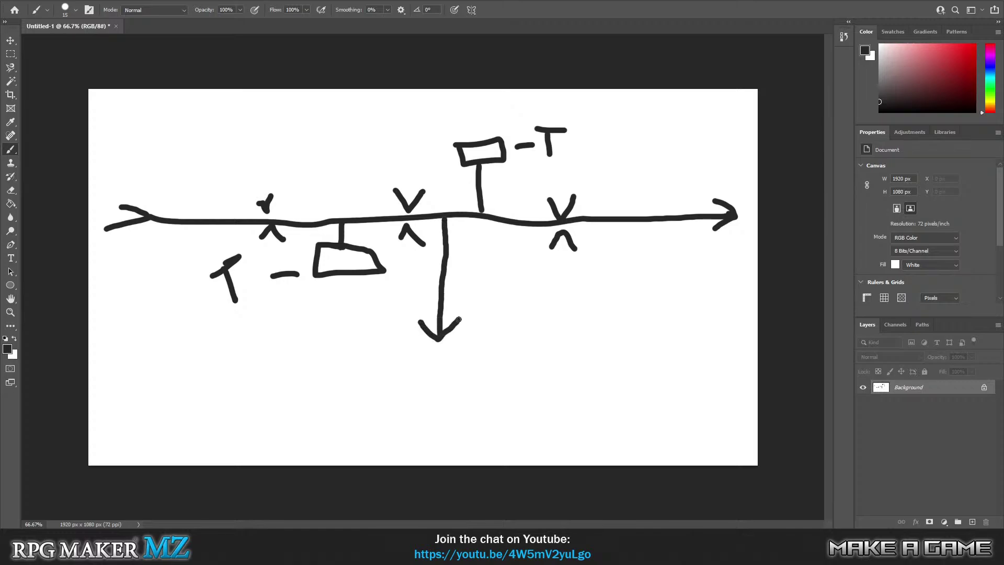
left_click_drag(401, 346, 512, 344)
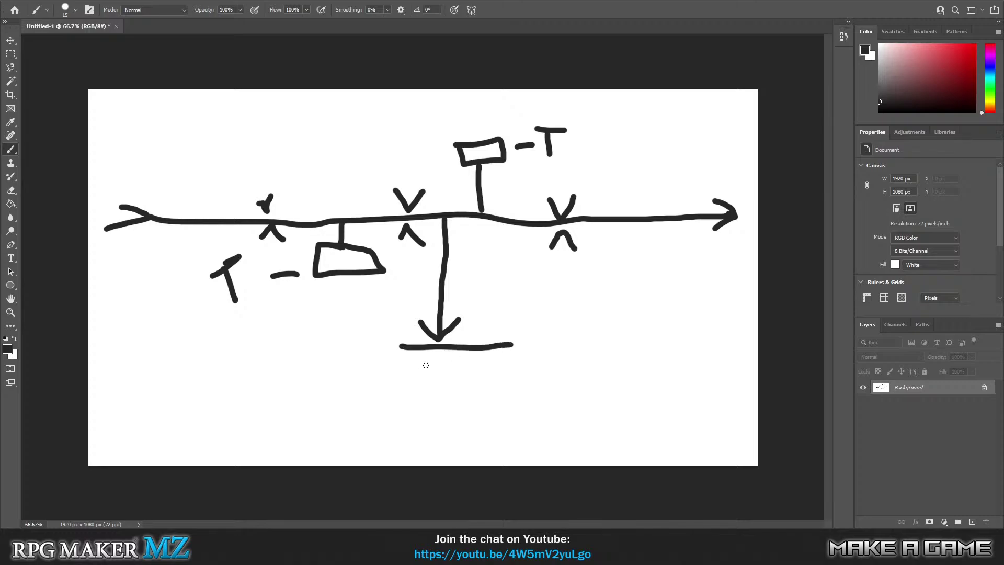
mouse_move(432, 374)
left_mouse_down()
mouse_move(451, 373)
mouse_move(465, 389)
mouse_move(425, 397)
mouse_move(423, 378)
mouse_move(462, 393)
mouse_move(430, 387)
left_mouse_up()
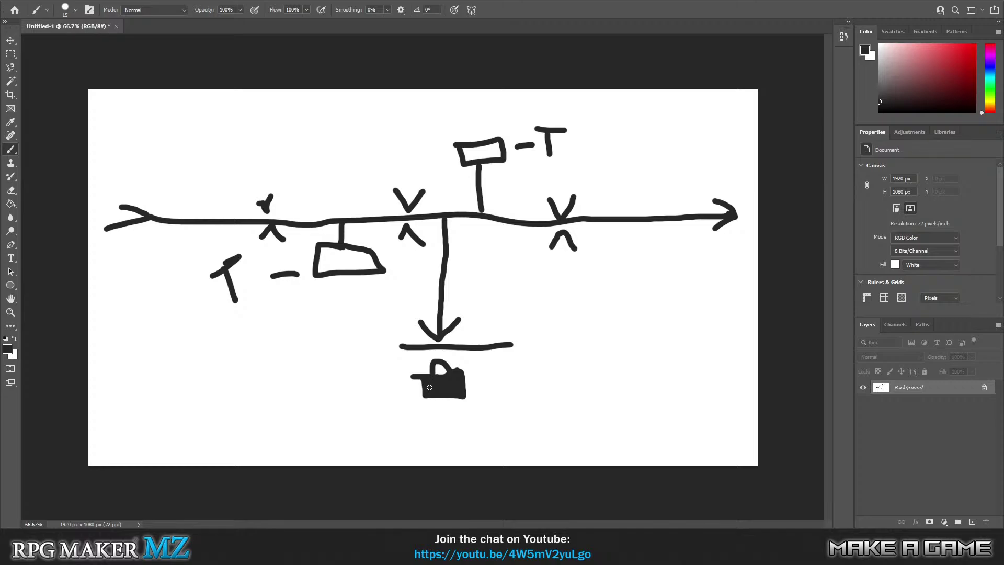
left_click(7, 193)
left_click_drag(422, 372, 412, 370)
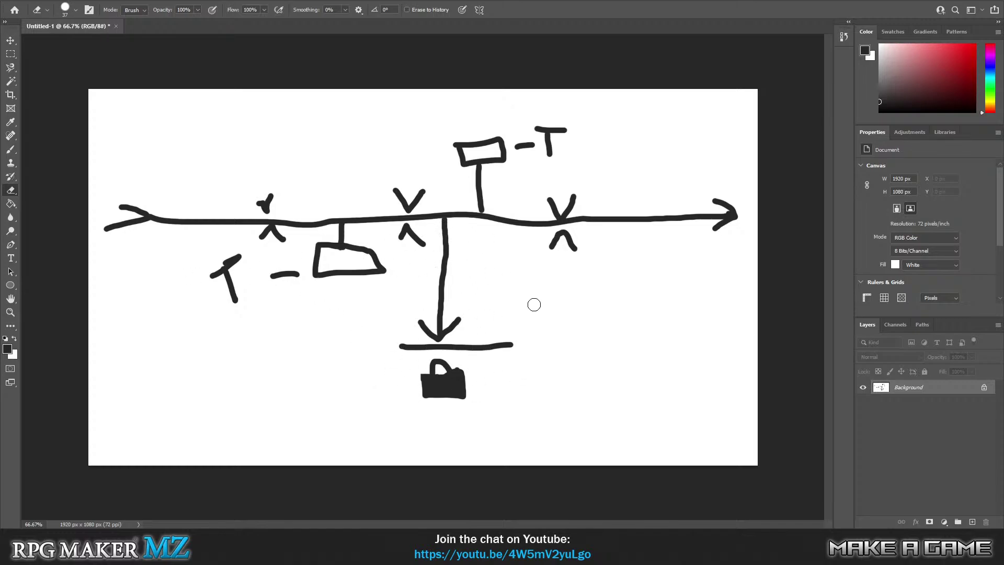
Step: Paint a vertical bar with the brush at each end of the main horizontal arrow
left_click(11, 176)
left_click(10, 149)
left_click_drag(103, 188, 101, 242)
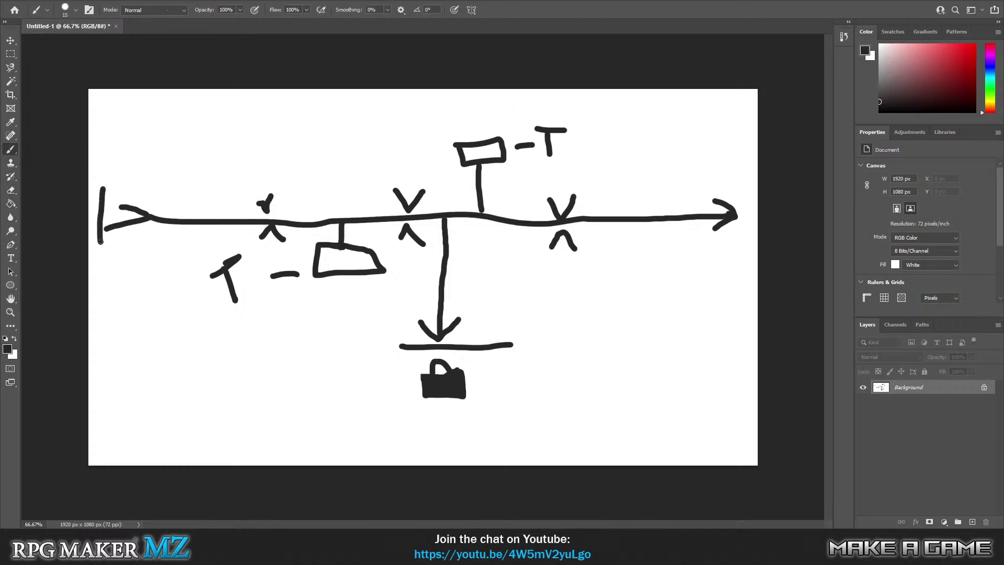
left_click_drag(746, 190, 745, 235)
Step: Extend the canvas downward to a height of 2000 pixels, anchored at its top centre
left_click(81, 0)
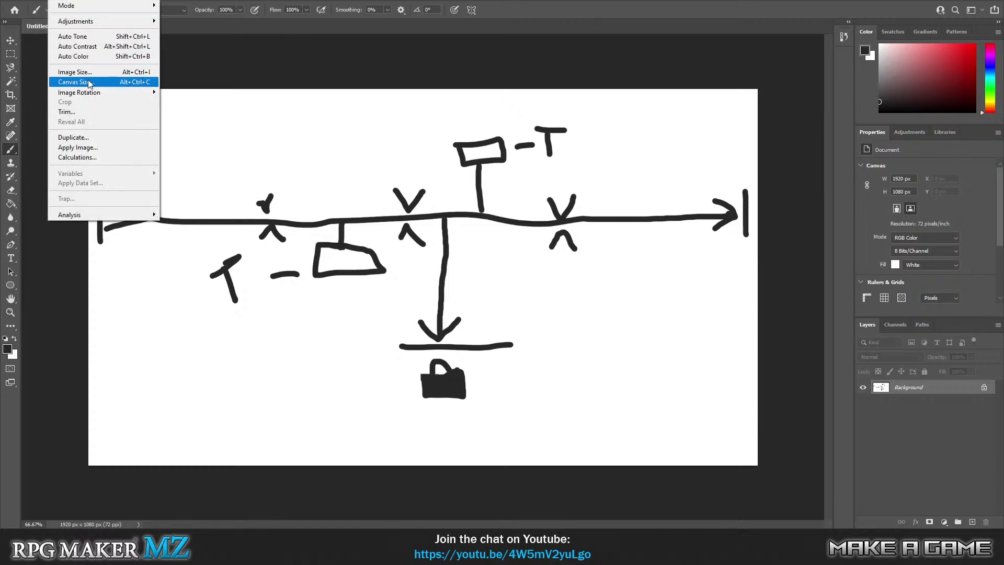
left_click(89, 83)
left_click(639, 239)
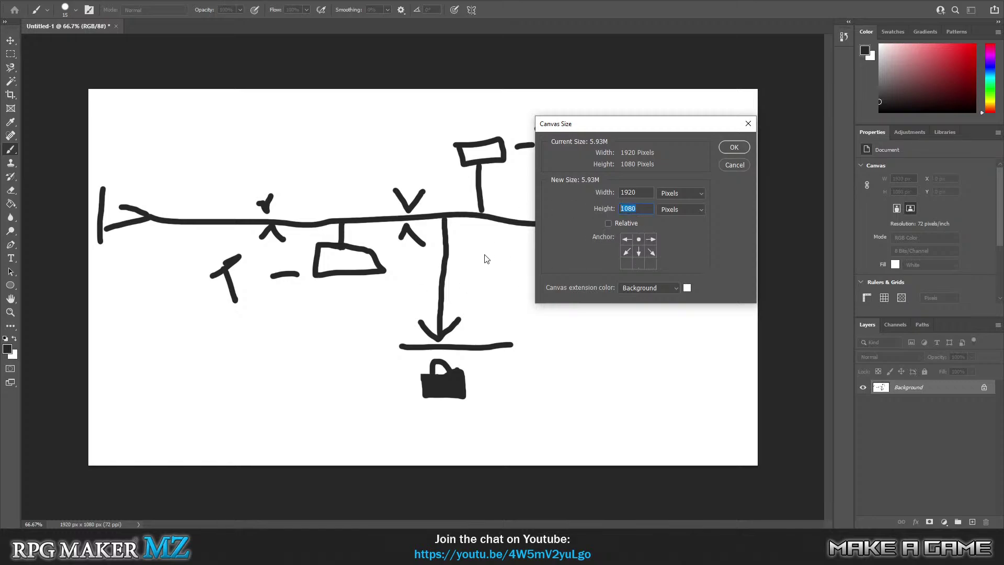
type("2000")
left_click(728, 146)
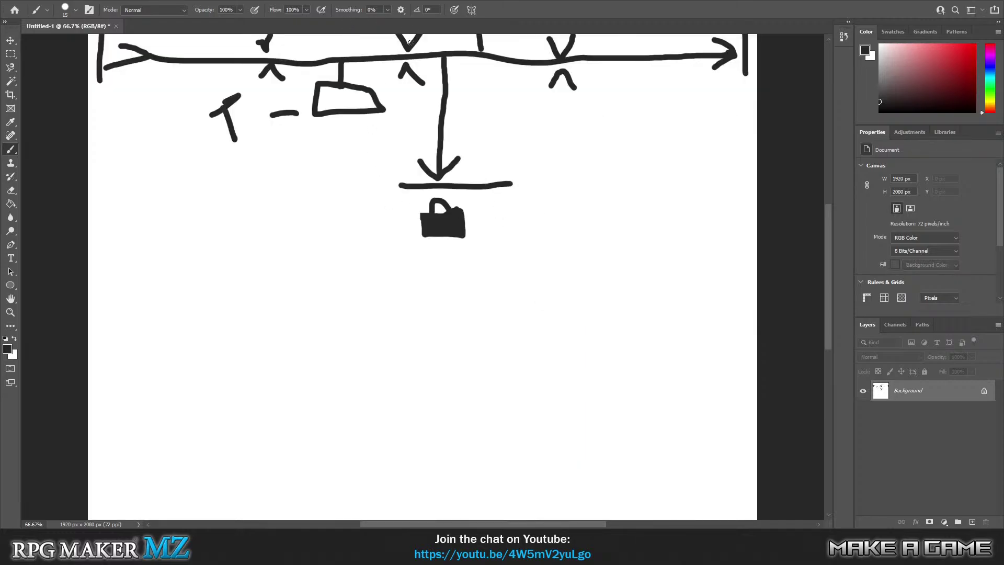
Step: Draw a winding path climbing through the blank area below the padlock, and mark its three bends with facing chevrons
key("ctrl+minus")
key("ctrl+minus")
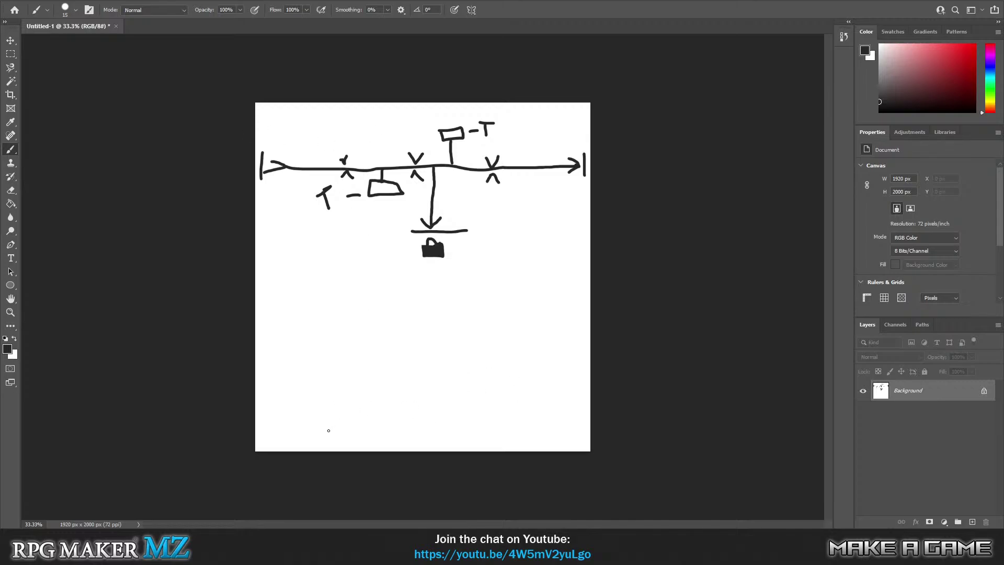
mouse_move(292, 445)
left_mouse_down()
mouse_move(491, 368)
mouse_move(339, 375)
mouse_move(378, 335)
mouse_move(537, 299)
mouse_move(410, 291)
mouse_move(405, 271)
left_mouse_up()
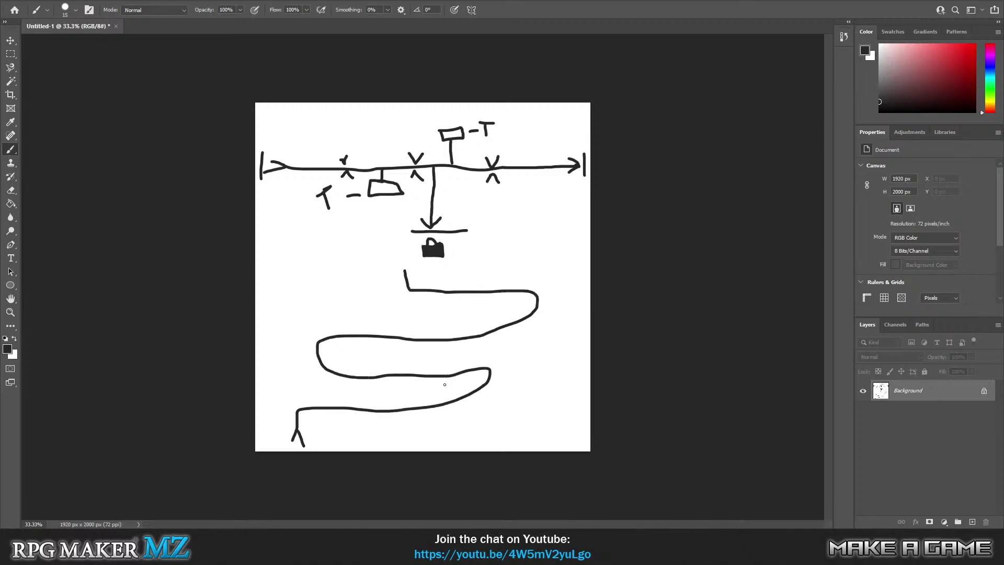
left_click_drag(481, 376, 503, 381)
left_click_drag(303, 353, 332, 357)
mouse_move(523, 296)
left_mouse_down()
mouse_move(522, 306)
mouse_move(545, 299)
mouse_move(568, 313)
left_mouse_up()
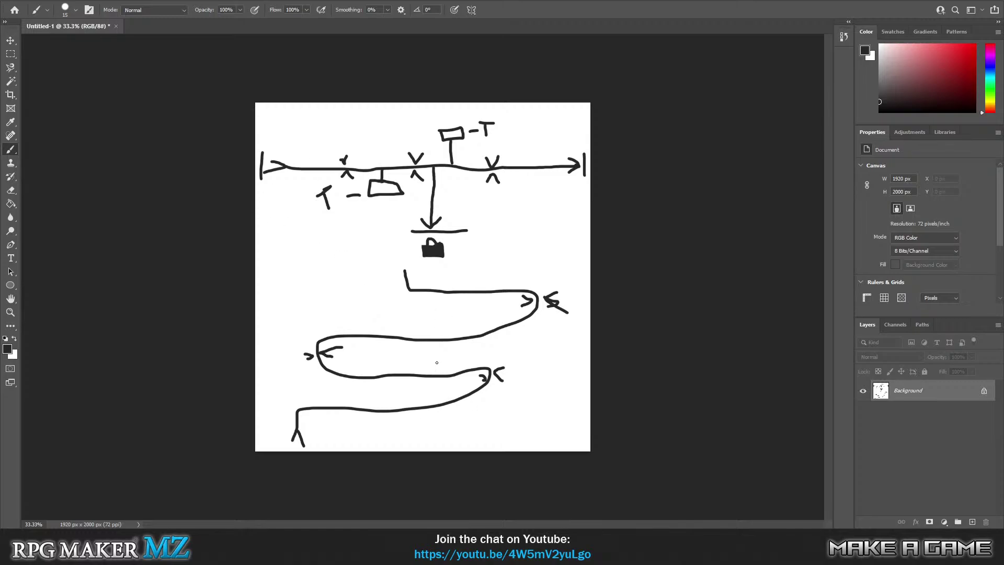
Step: Add boxed side branches to two stretches of the winding path and an arrow branching off to the left
mouse_move(399, 376)
left_mouse_down()
mouse_move(392, 397)
mouse_move(409, 385)
mouse_move(395, 385)
left_mouse_up()
mouse_move(353, 334)
left_mouse_down()
mouse_move(352, 320)
mouse_move(313, 318)
mouse_move(324, 329)
left_mouse_up()
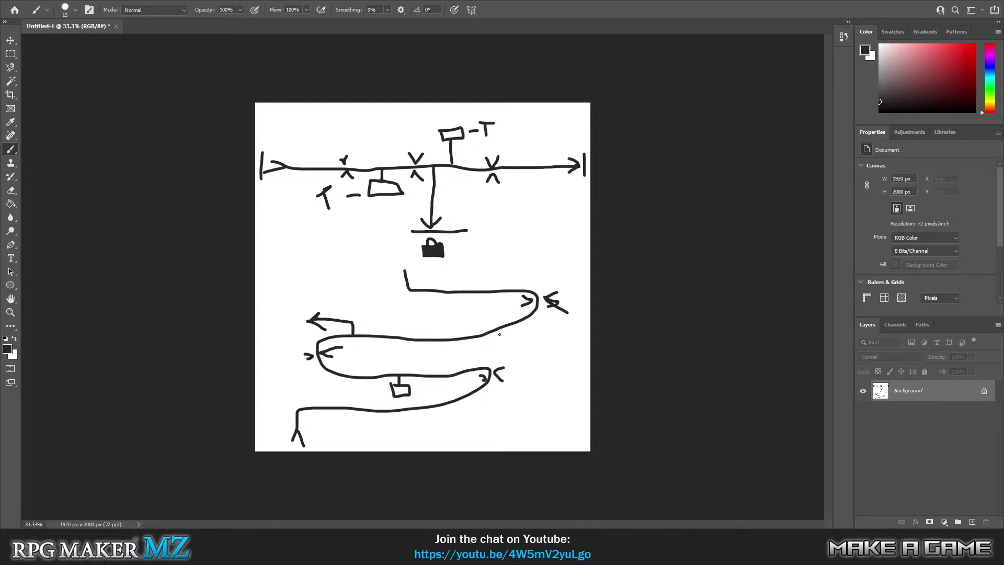
mouse_move(463, 335)
left_mouse_down()
mouse_move(463, 317)
mouse_move(481, 317)
mouse_move(452, 298)
mouse_move(451, 308)
mouse_move(462, 307)
left_mouse_up()
key("ctrl+z")
mouse_move(458, 308)
left_mouse_down()
mouse_move(475, 319)
mouse_move(469, 304)
mouse_move(458, 307)
left_mouse_up()
Step: Draw an arrowhead on the winding path's top end and a filled padlock beside the left-pointing branch arrow
left_click_drag(397, 276, 411, 279)
mouse_move(282, 318)
left_mouse_down()
mouse_move(294, 317)
mouse_move(295, 331)
mouse_move(282, 331)
mouse_move(282, 318)
mouse_move(296, 332)
mouse_move(283, 325)
left_mouse_up()
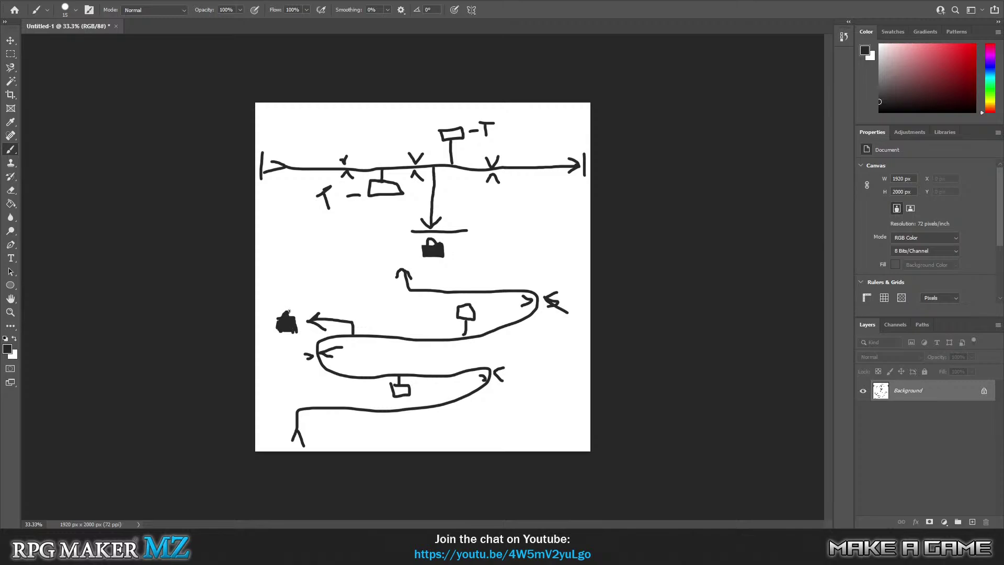
left_click_drag(289, 310, 294, 317)
Step: Switch to RPG Maker MZ and select the EDIT MAPS map in the project's map tree
key("alt+Tab")
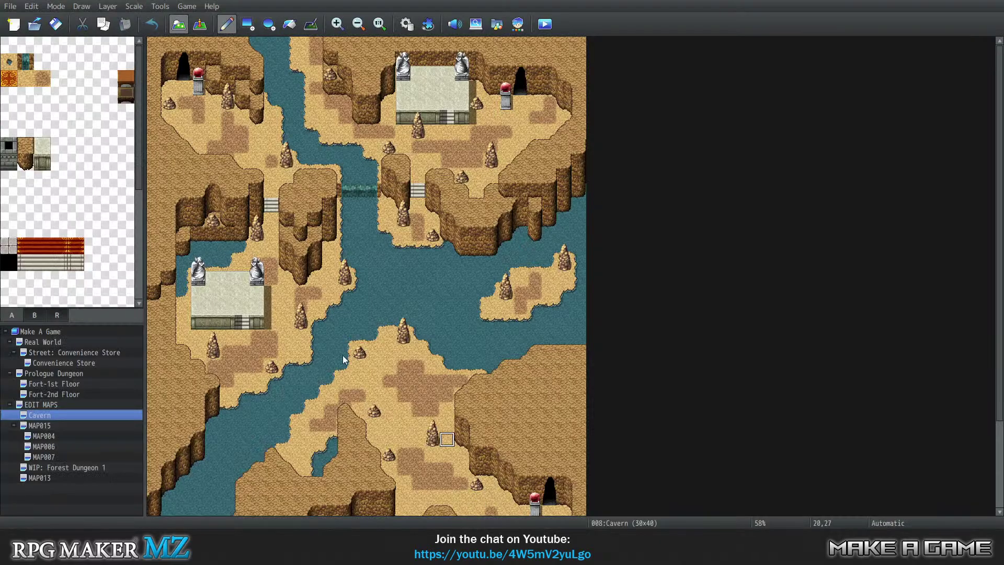
left_click(50, 404)
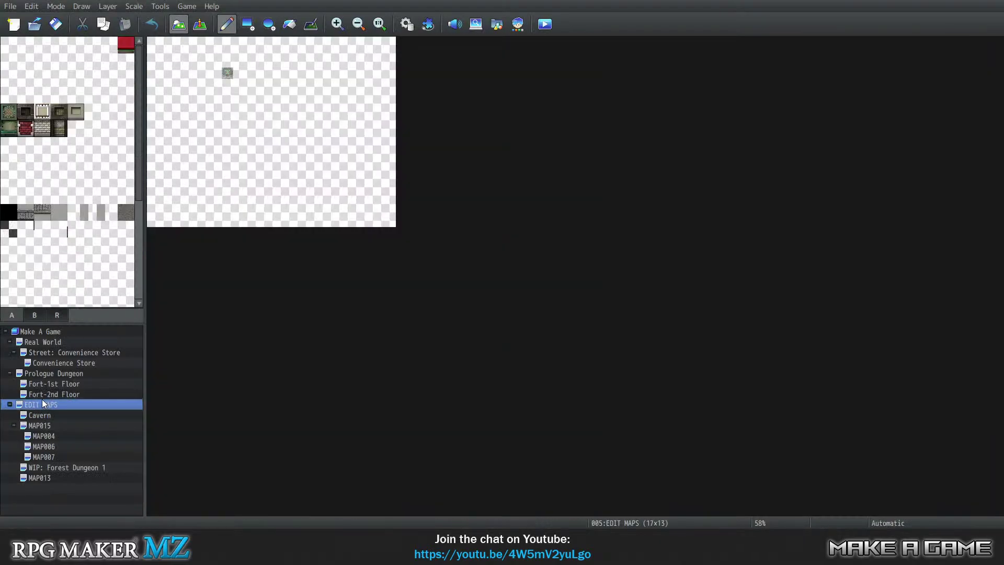
right_click(58, 403)
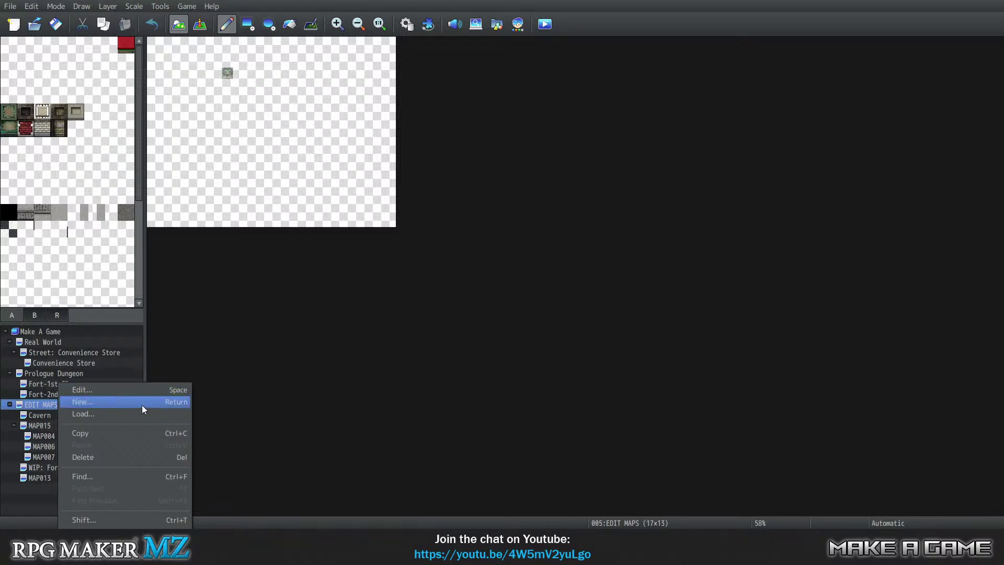
left_click(259, 349)
right_click(47, 404)
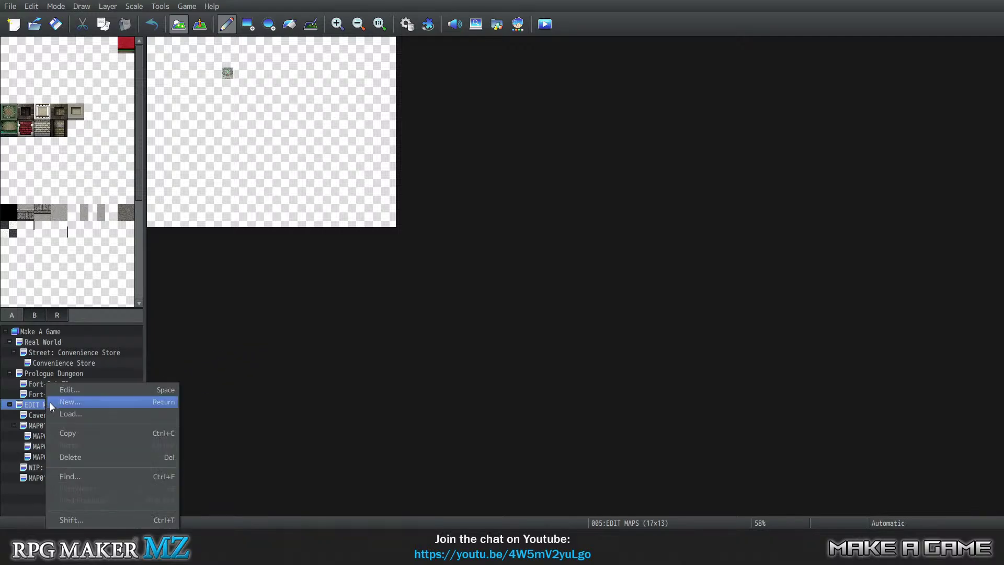
left_click(95, 404)
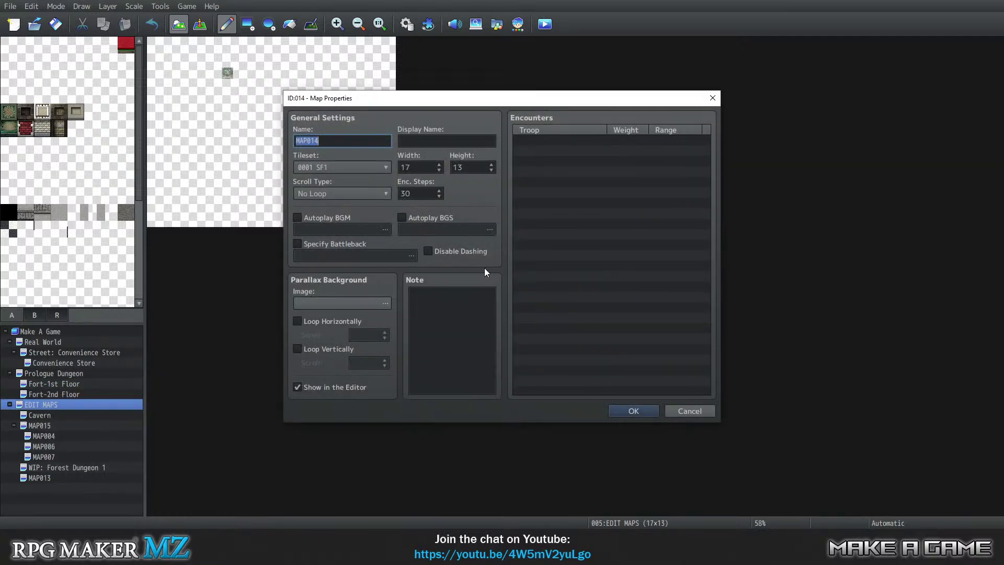
left_click(673, 411)
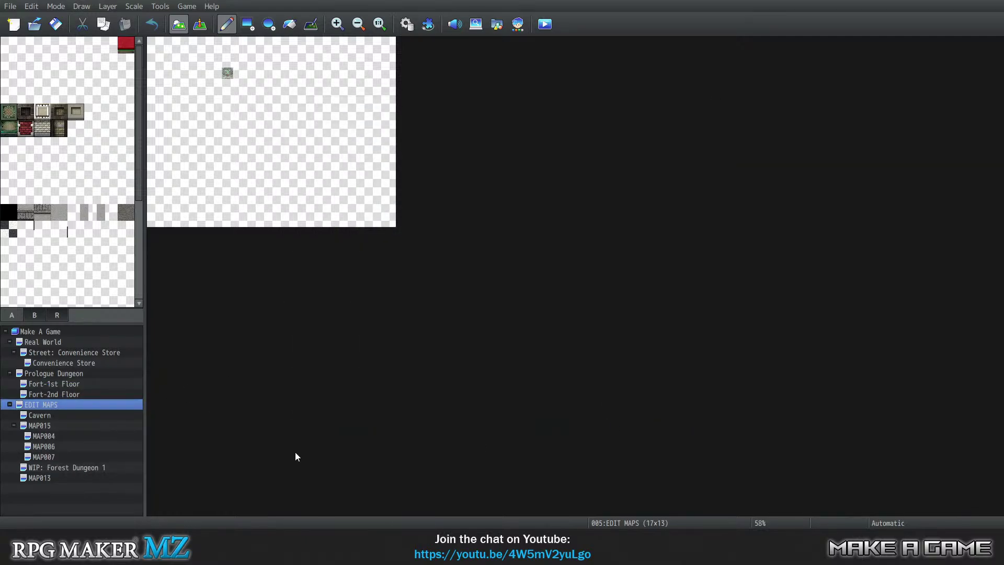
Step: Open the Cavern map's properties to check its width and height
left_click(37, 415)
right_click(40, 413)
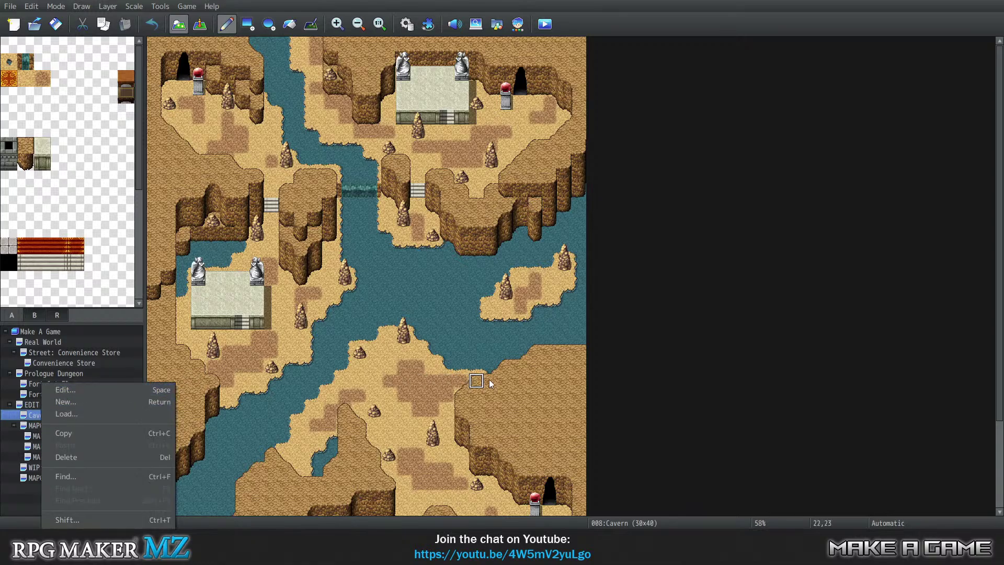
left_click(71, 391)
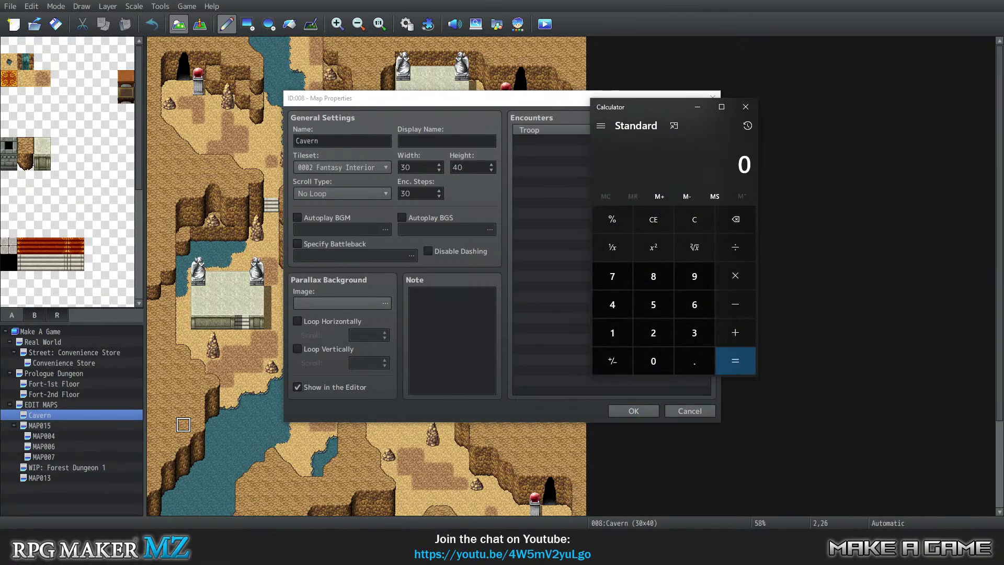
Step: Calculate 1280 divided by 48 in the calculator, and close both the calculator and the Cavern map's properties
left_click(612, 333)
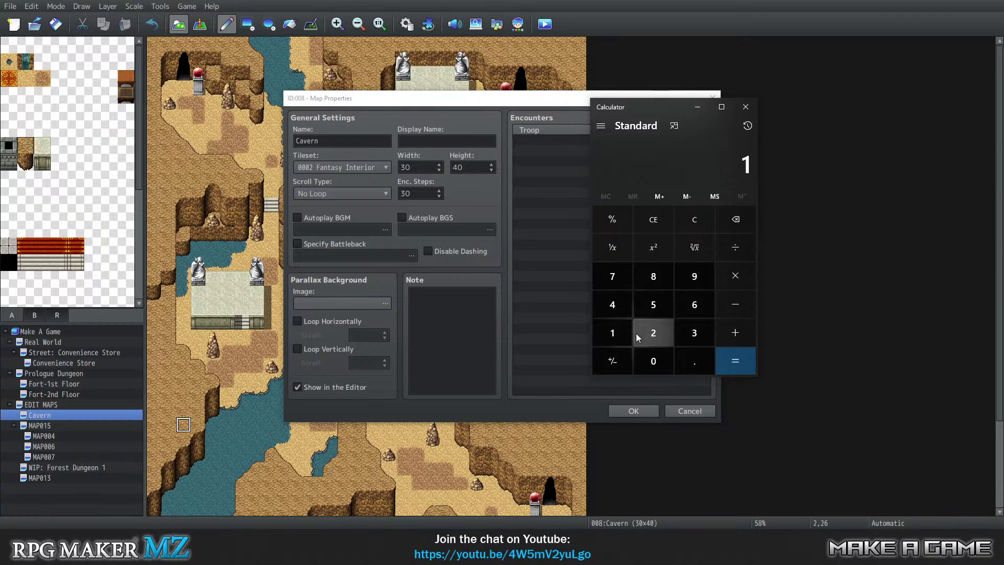
left_click(654, 333)
left_click(653, 276)
left_click(653, 361)
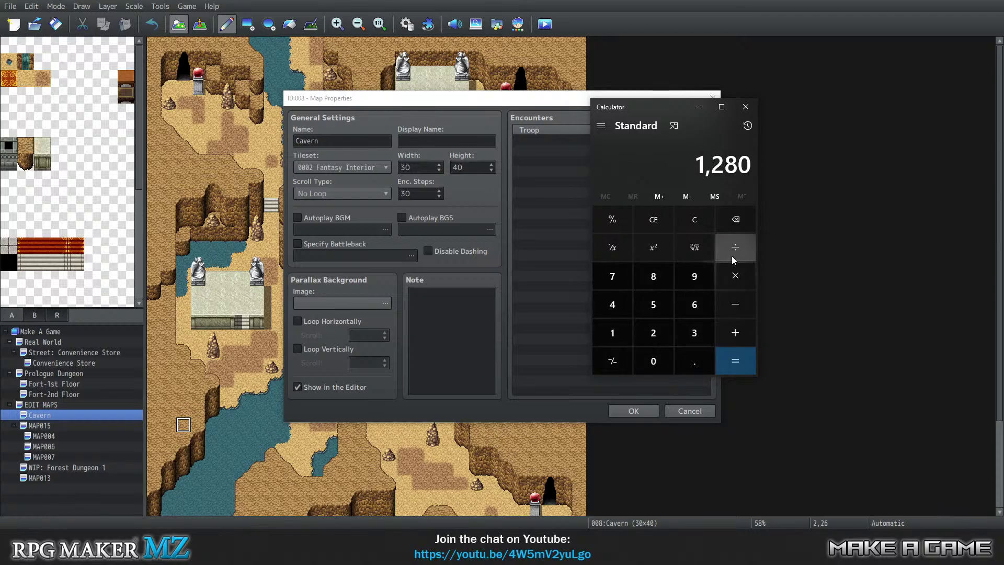
left_click(735, 247)
left_click(612, 305)
left_click(654, 276)
left_click(735, 361)
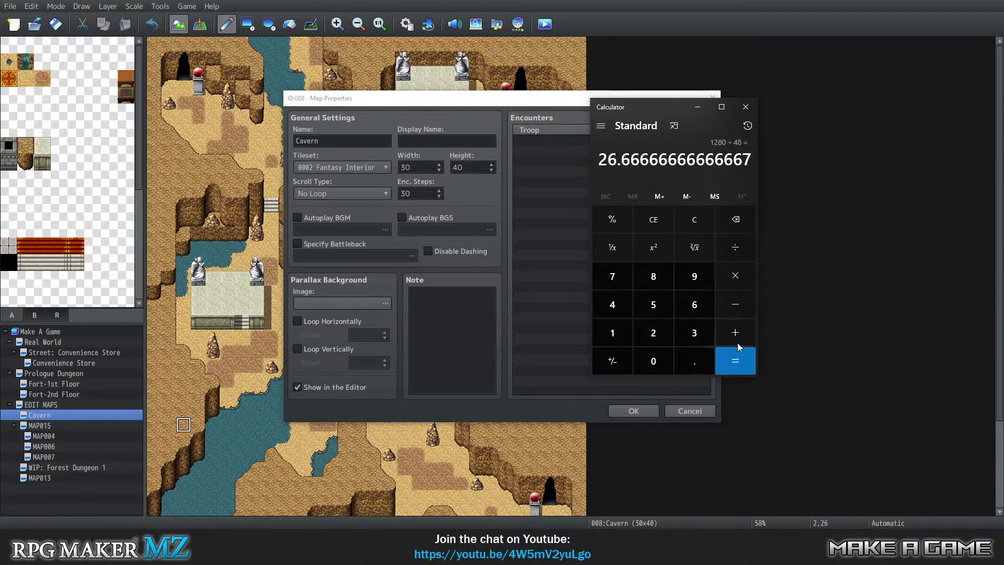
left_click(746, 106)
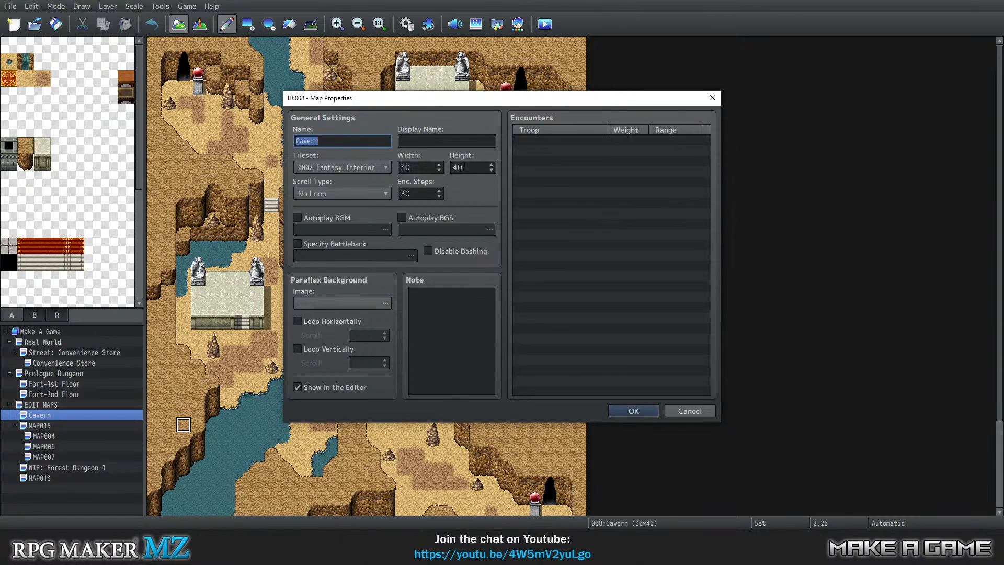
left_click(712, 98)
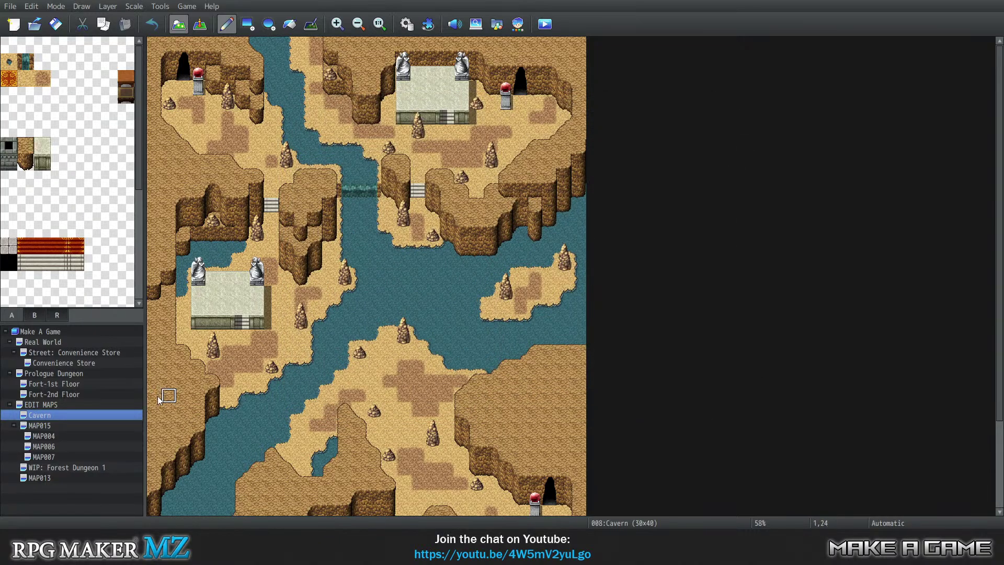
left_click(83, 405)
right_click(84, 407)
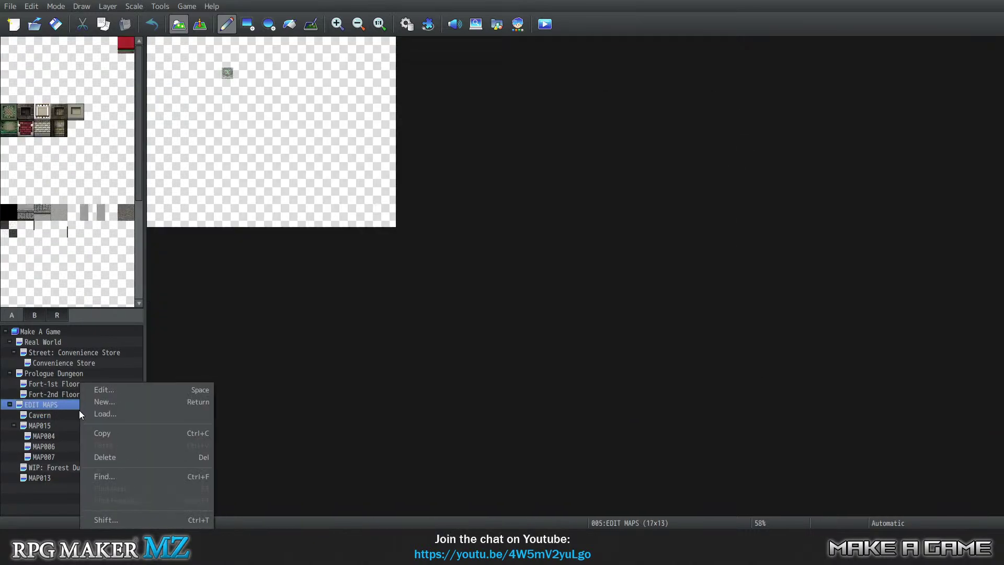
left_click(105, 390)
left_click(713, 98)
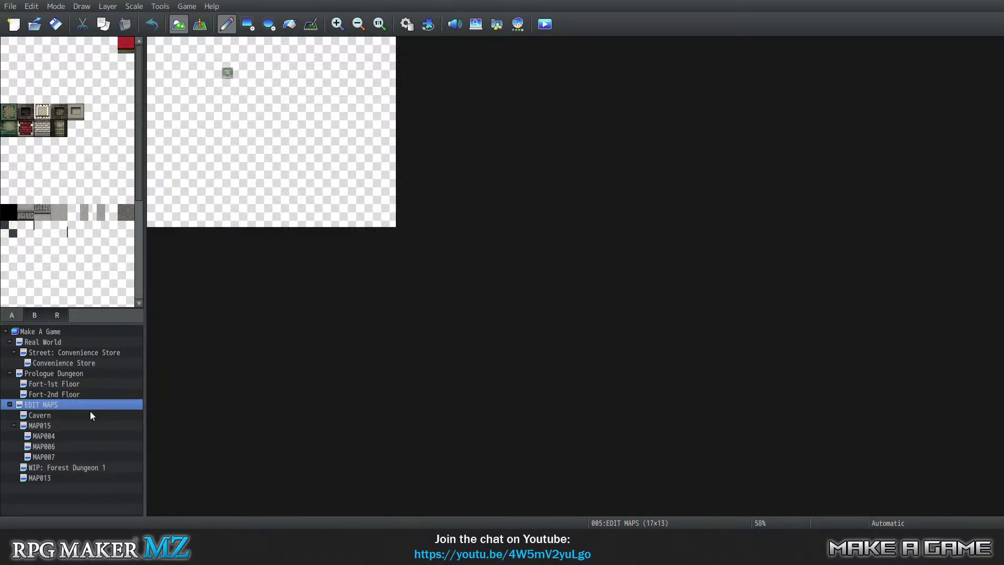
Step: Create a new map under EDIT MAPS with width 30, height 40 and the 0016 Outside tileset
right_click(67, 406)
left_click(105, 401)
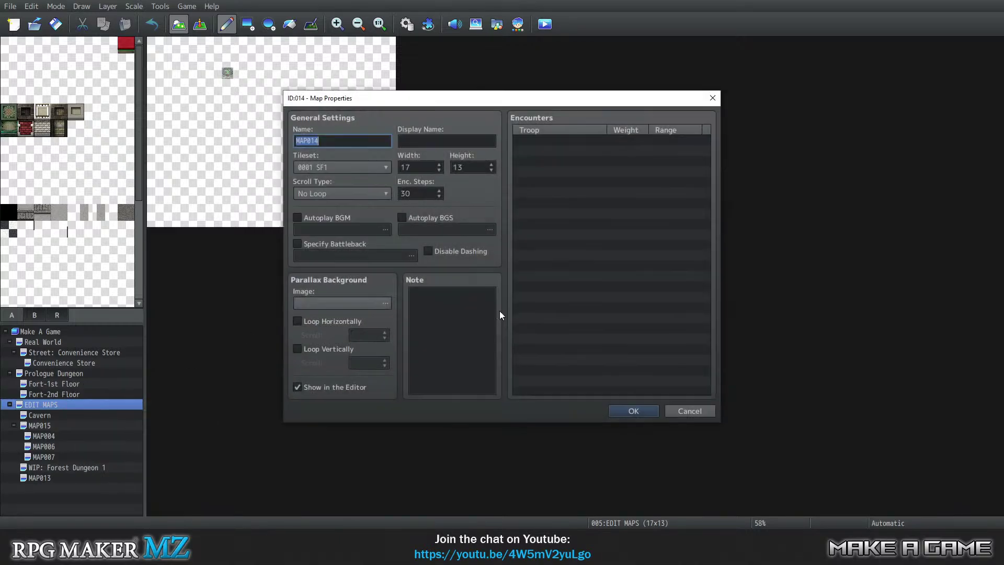
key("Tab")
key("Tab")
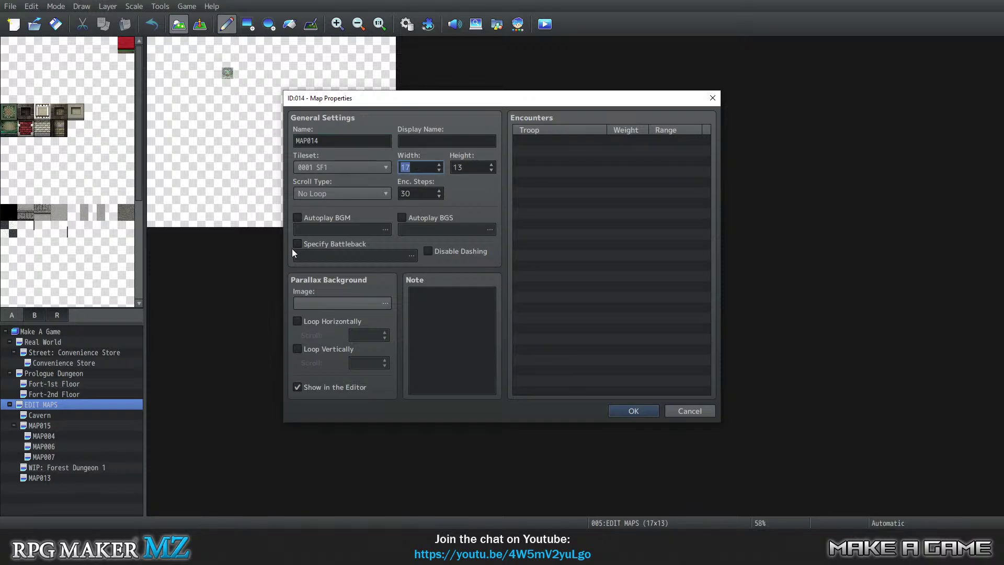
type("30")
key("Tab")
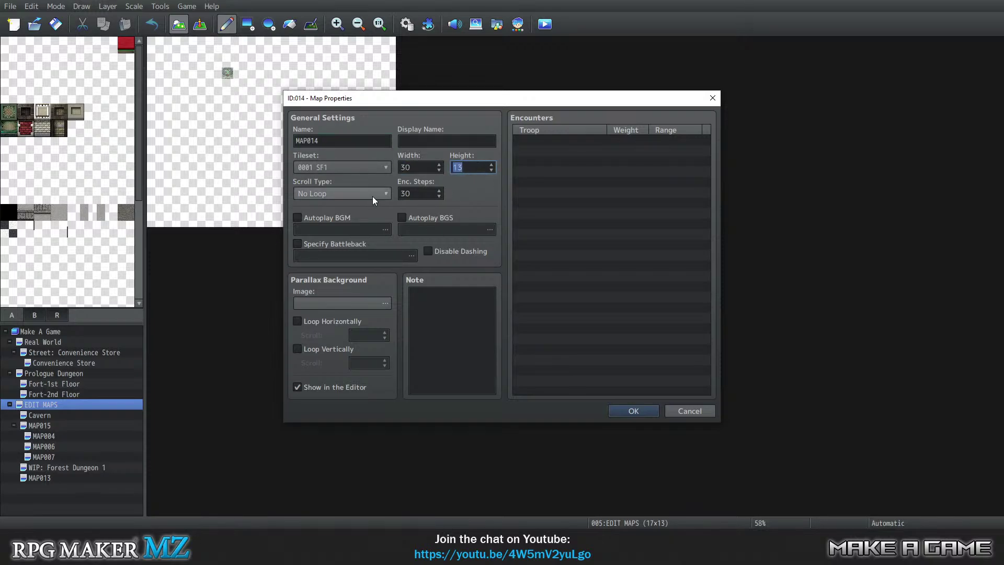
type("40")
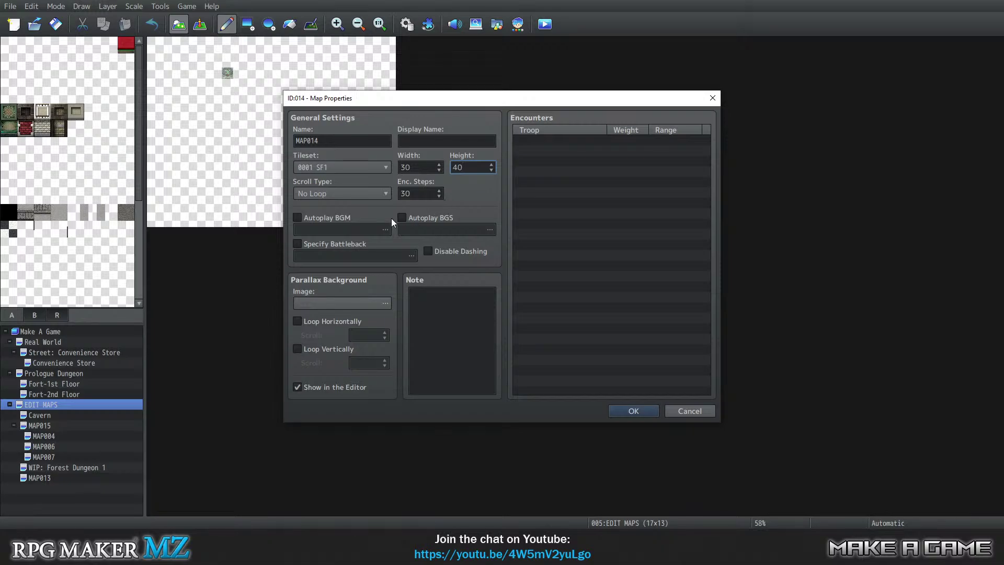
left_click(344, 168)
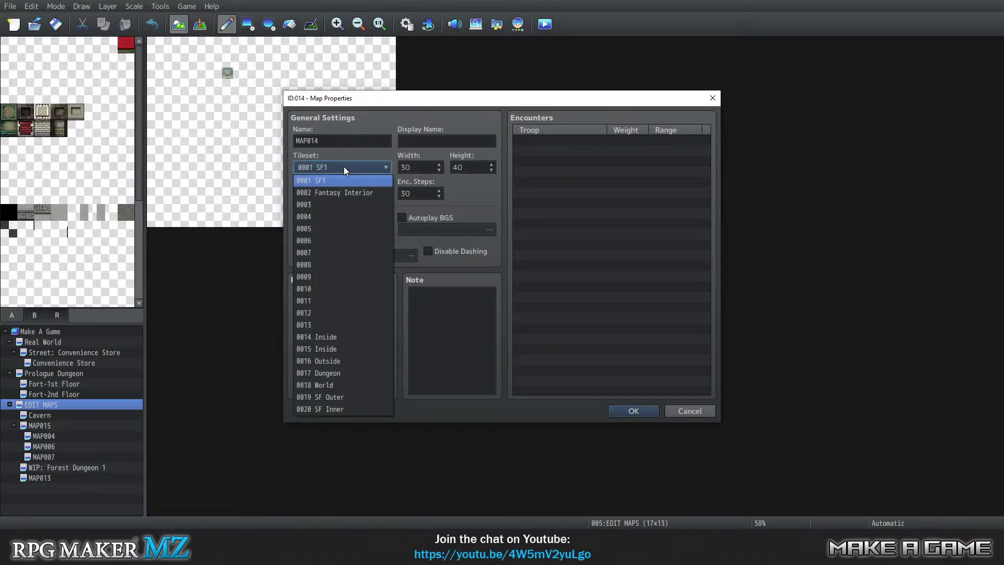
left_click(349, 361)
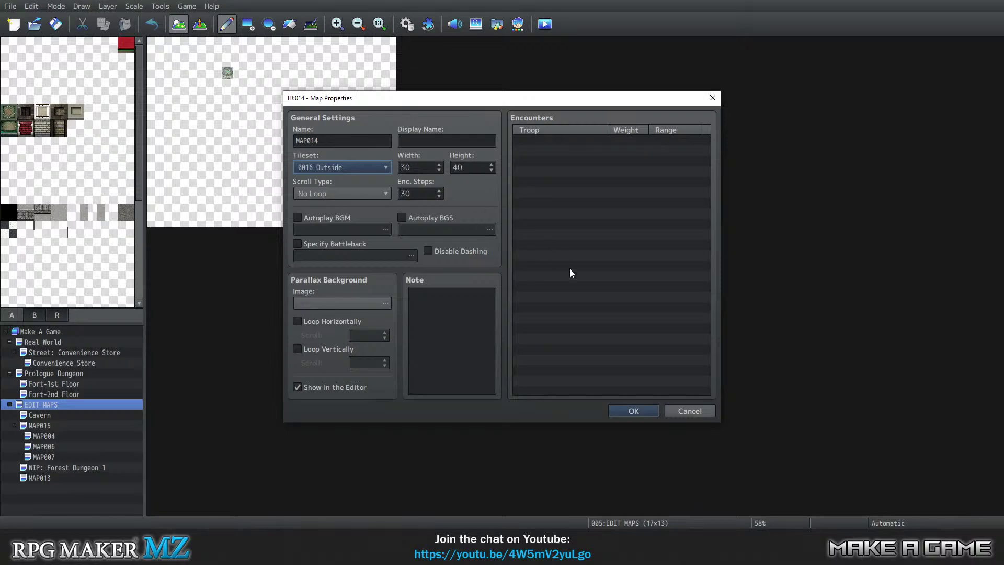
left_click(634, 413)
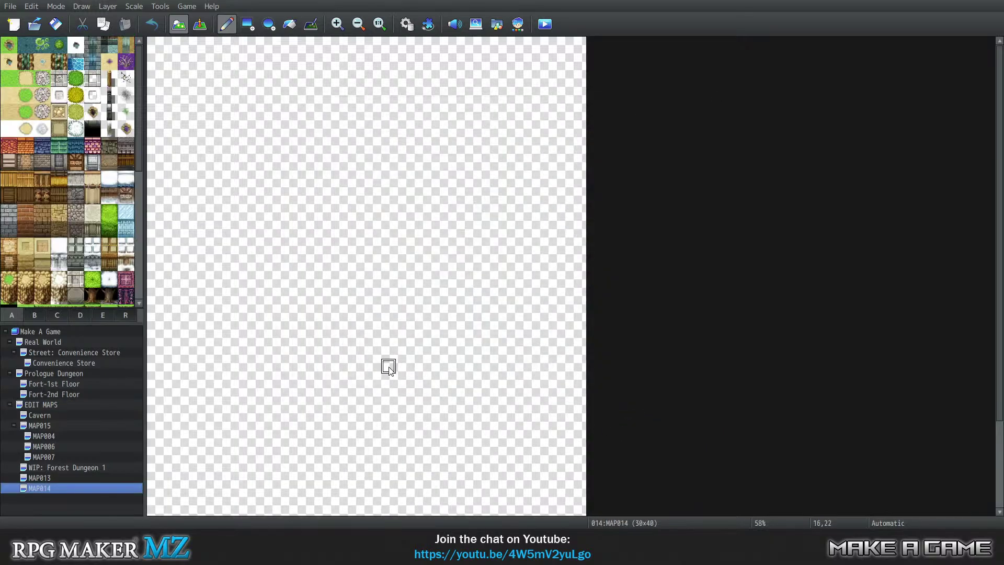
Step: Look through all pages of the Outside tileset for usable cliff and ground tiles
scroll(57, 245, "down", 3)
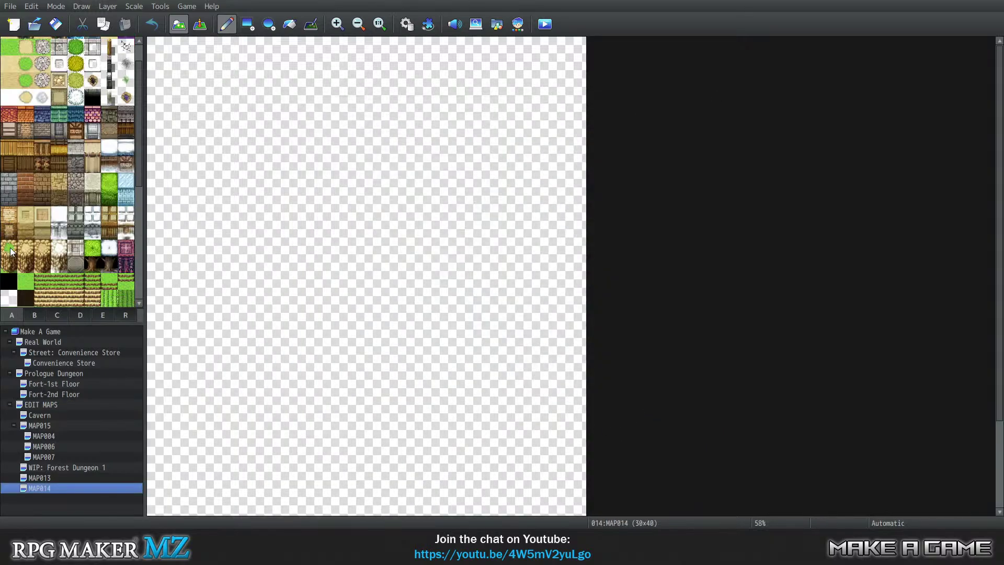
scroll(58, 243, "down", 3)
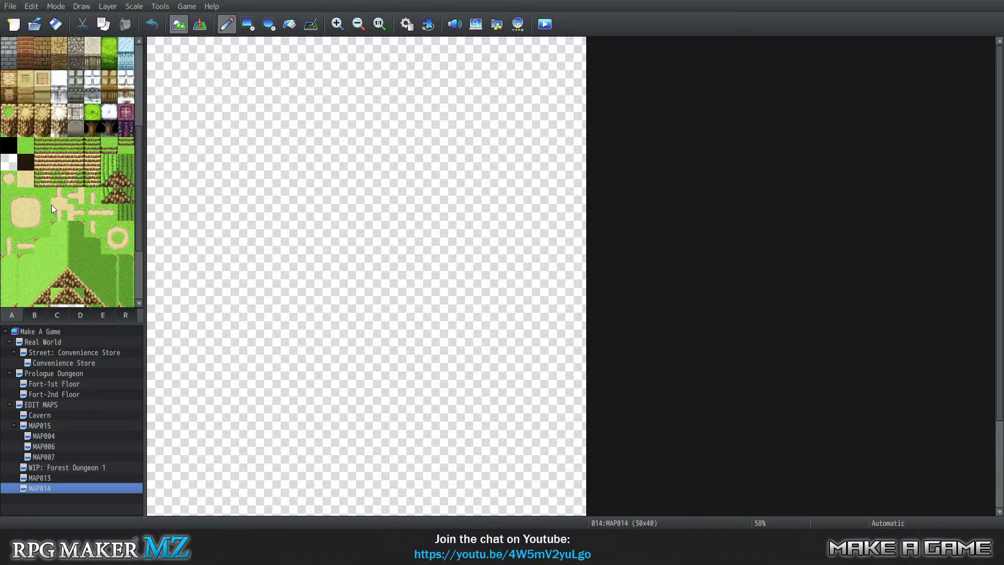
scroll(31, 184, "down", 3)
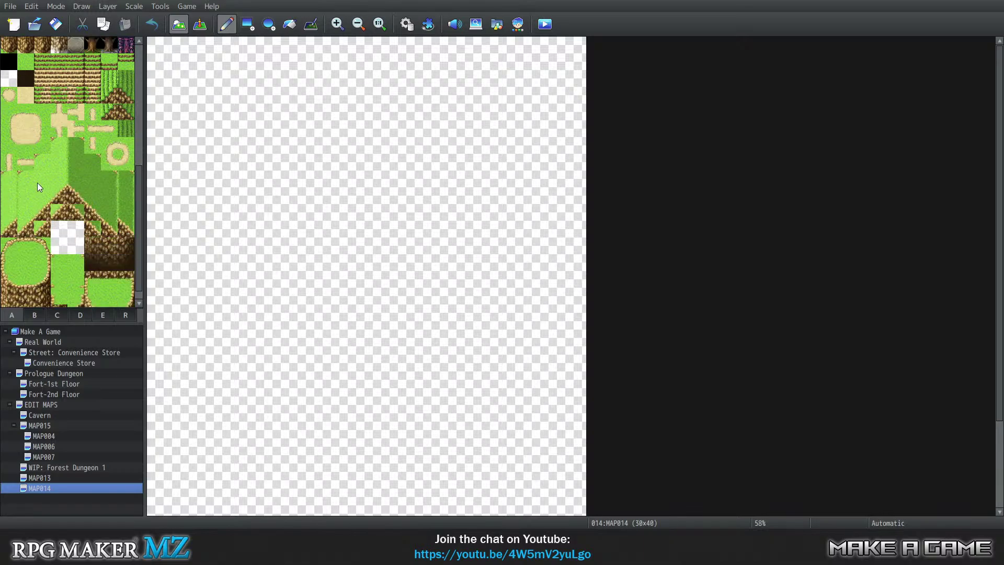
left_click(34, 317)
left_click(12, 315)
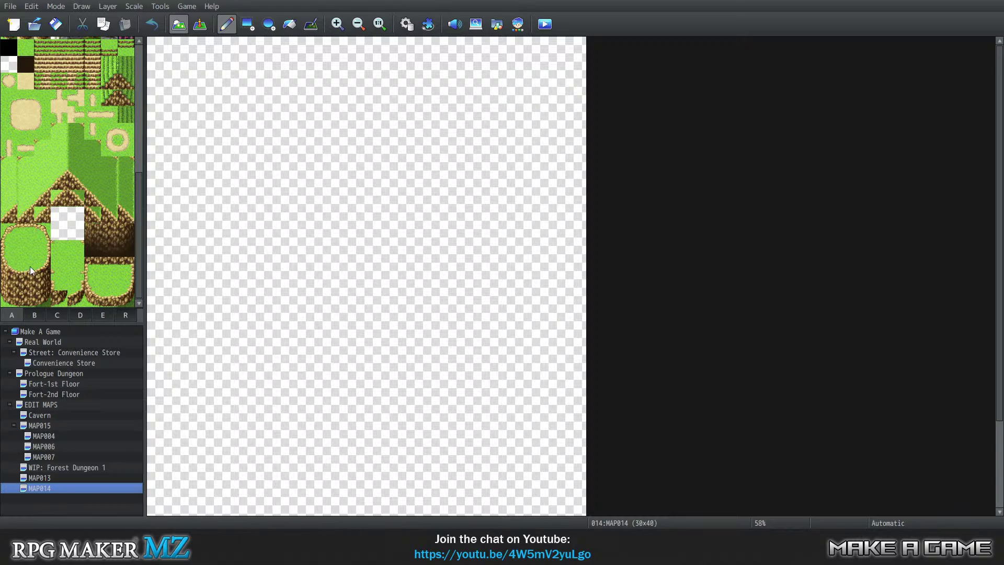
left_click(40, 316)
left_click(56, 315)
left_click(81, 314)
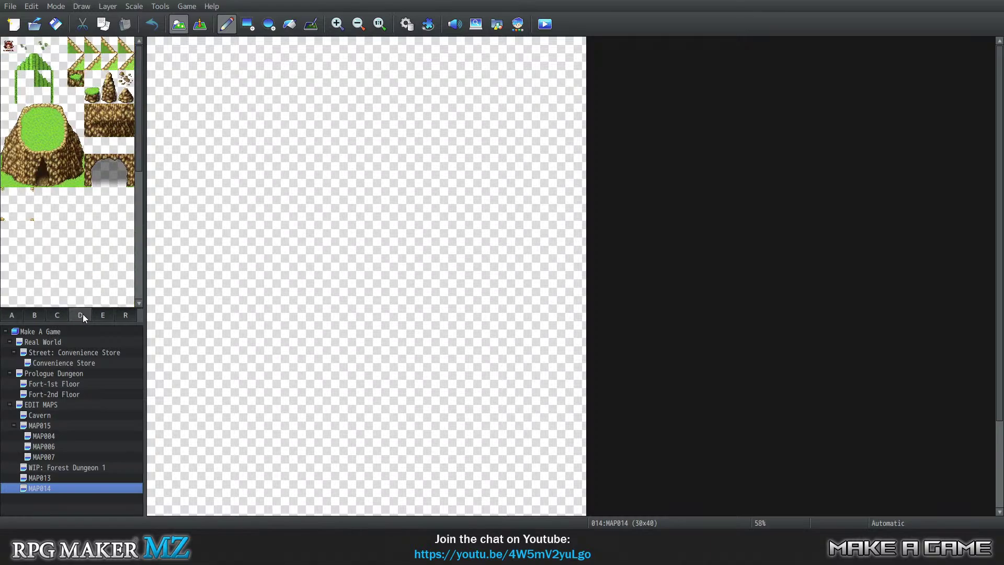
left_click(102, 315)
left_click(81, 316)
left_click(10, 317)
scroll(26, 120, "up", 5)
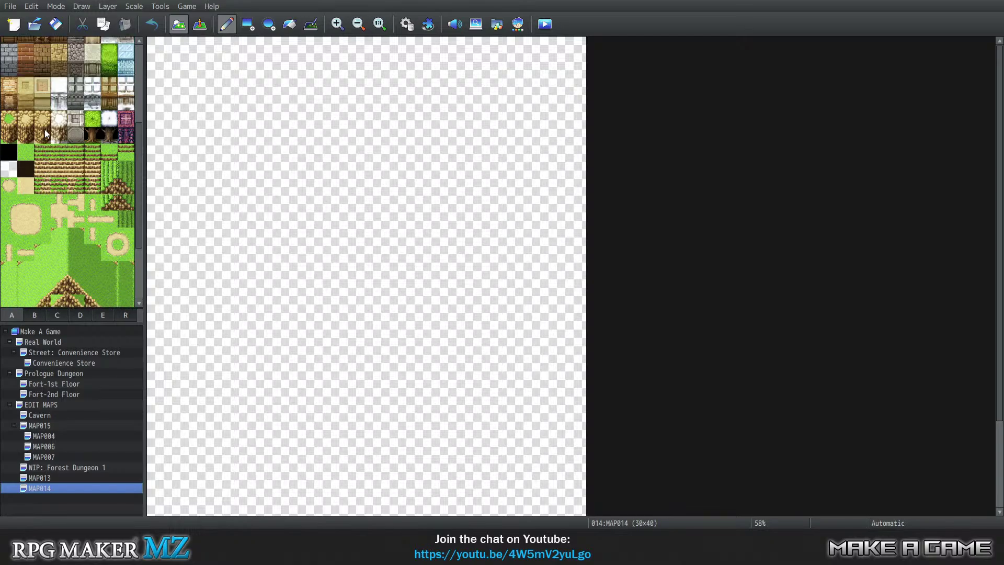
Step: Paint a small test patch of the darker sandy cliff-top tile in the map's left-centre area
left_click(25, 178)
scroll(33, 165, "up", 3)
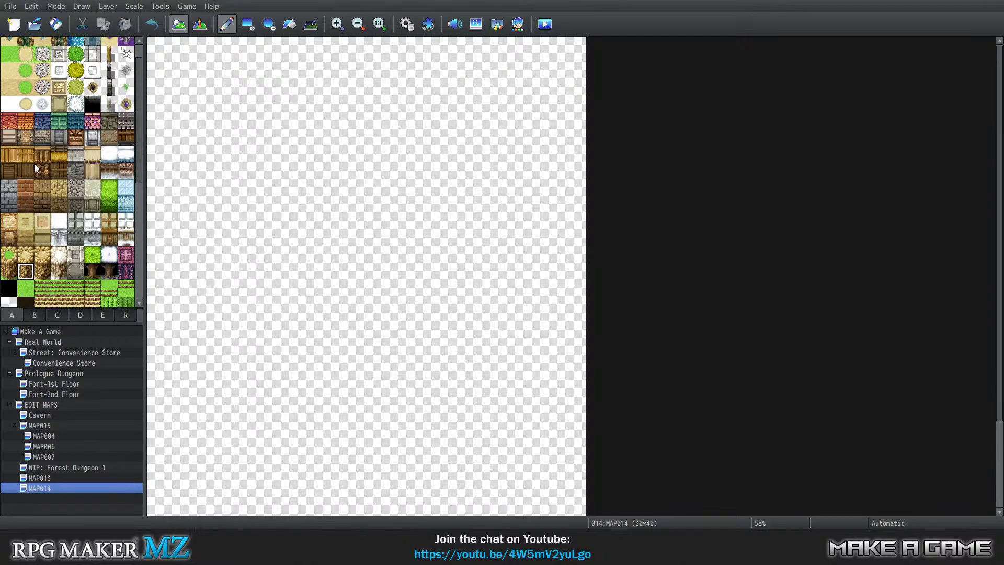
left_click(25, 255)
left_click(42, 256)
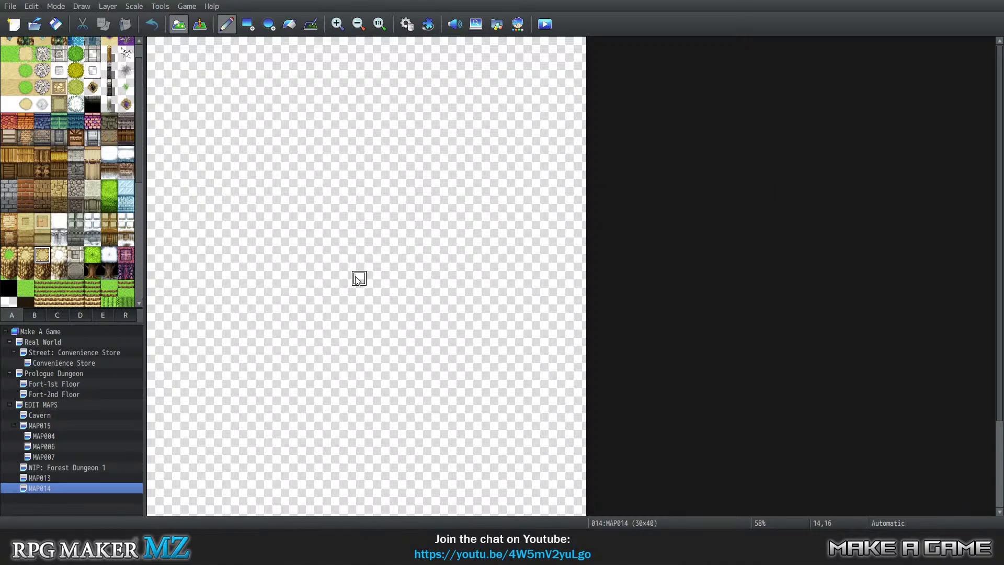
left_click_drag(270, 220, 280, 236)
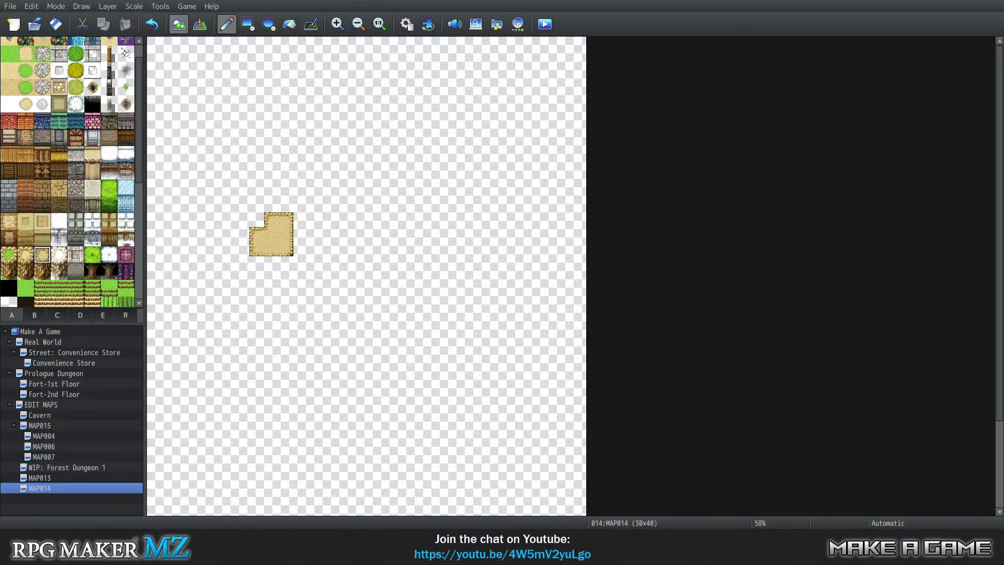
Step: Paint test patches of the plain darker and lighter sand ground tiles to the right of the cliff-top patch
left_click(9, 88)
mouse_move(330, 234)
left_mouse_down()
mouse_move(368, 238)
mouse_move(347, 233)
mouse_move(359, 246)
mouse_move(302, 264)
mouse_move(336, 282)
mouse_move(300, 279)
left_mouse_up()
left_click(9, 70)
Step: Paint a small test patch of the lighter sandy cliff-top tile below the darker cliff-top patch
left_click(26, 255)
left_click(271, 294)
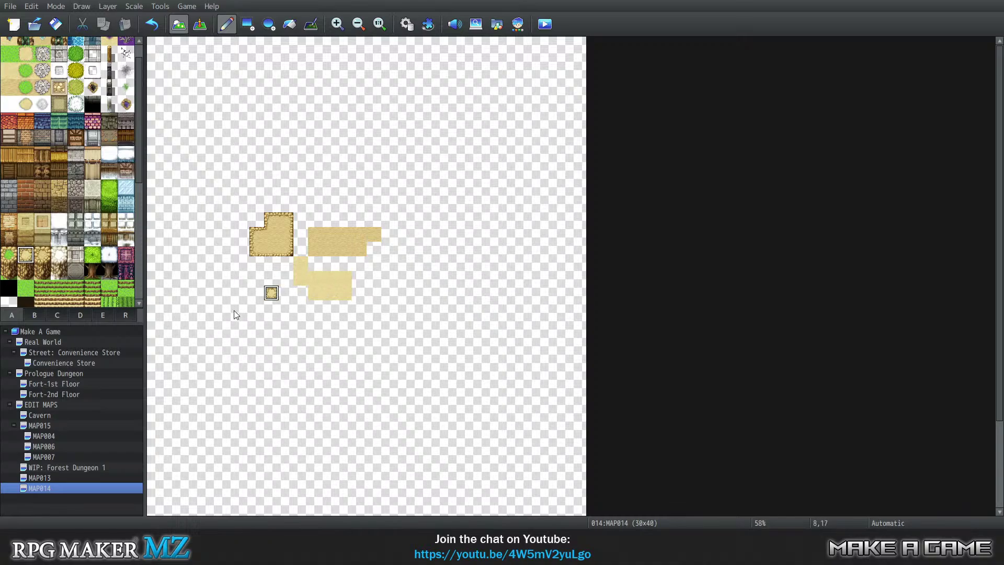
left_click_drag(235, 314, 241, 307)
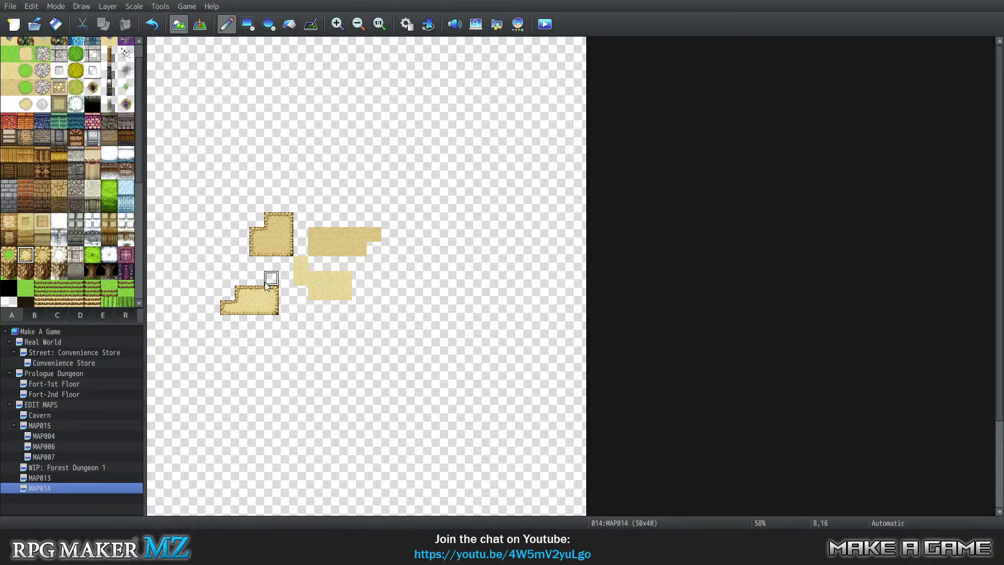
Step: Fill the whole map, including the test patches, with the plain lighter sand ground tile
scroll(70, 256, "up", 2)
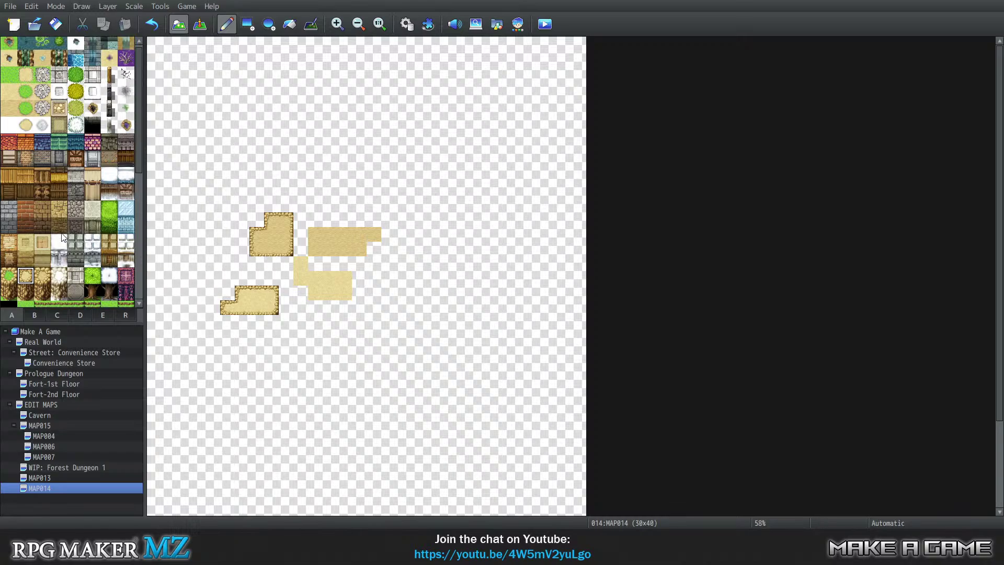
left_click(20, 99)
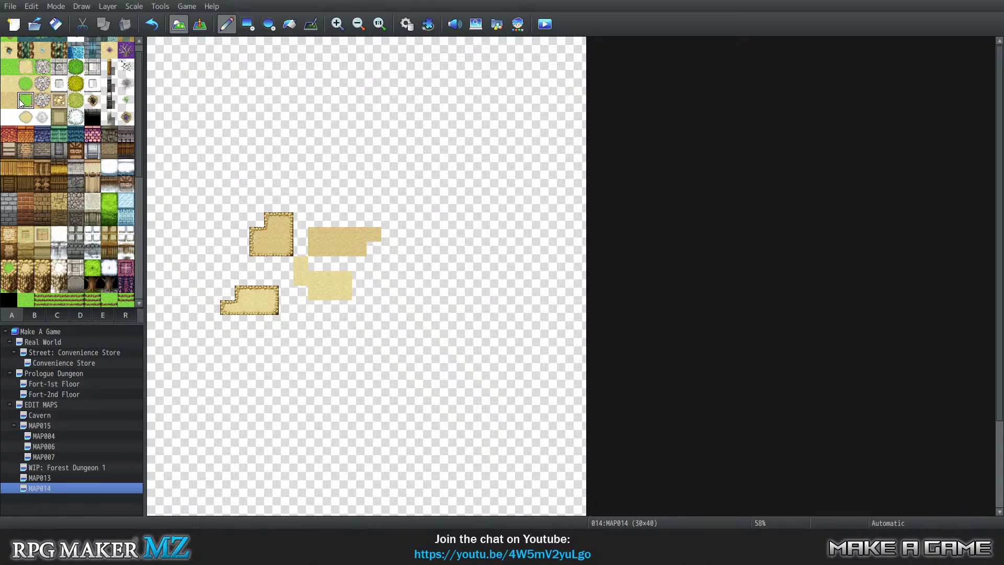
left_click(13, 86)
left_click(15, 104)
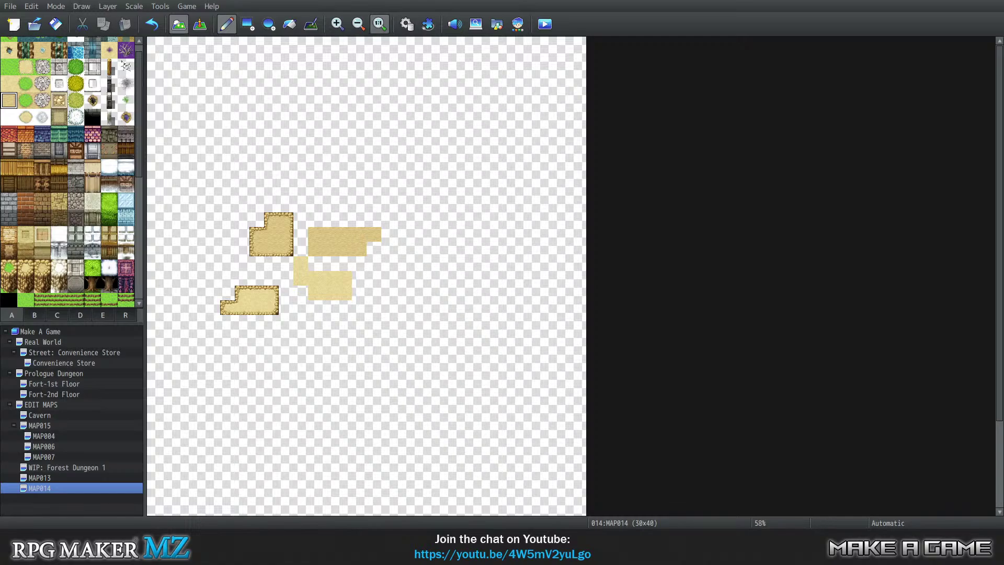
left_click(381, 26)
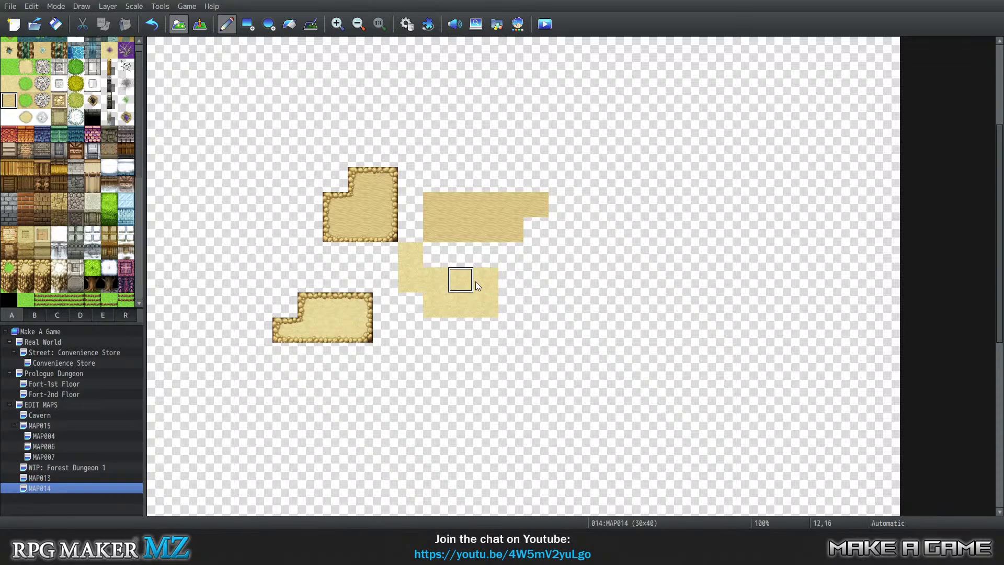
left_click(8, 87)
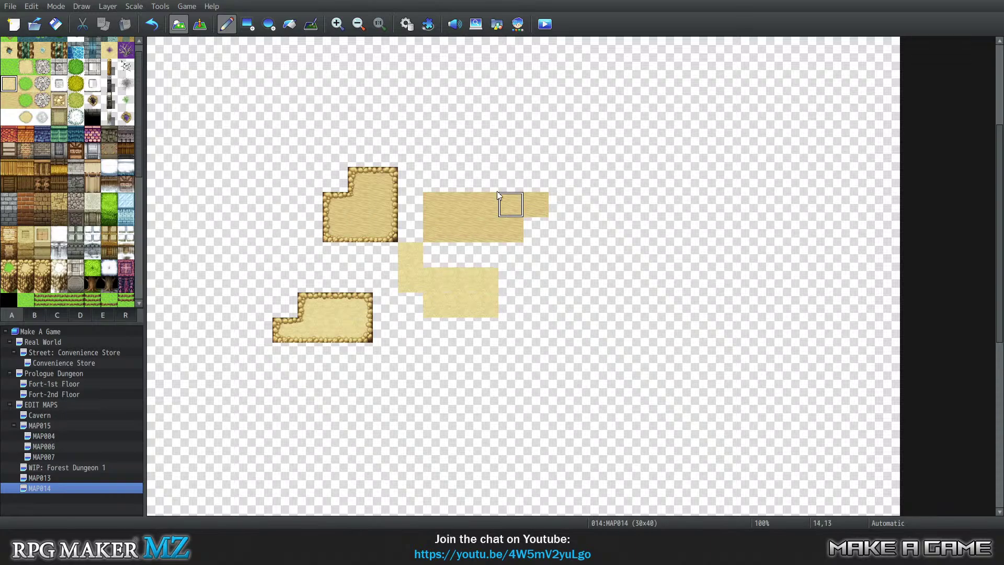
left_click(289, 24)
left_click(232, 185)
left_click(384, 215)
left_click(334, 322)
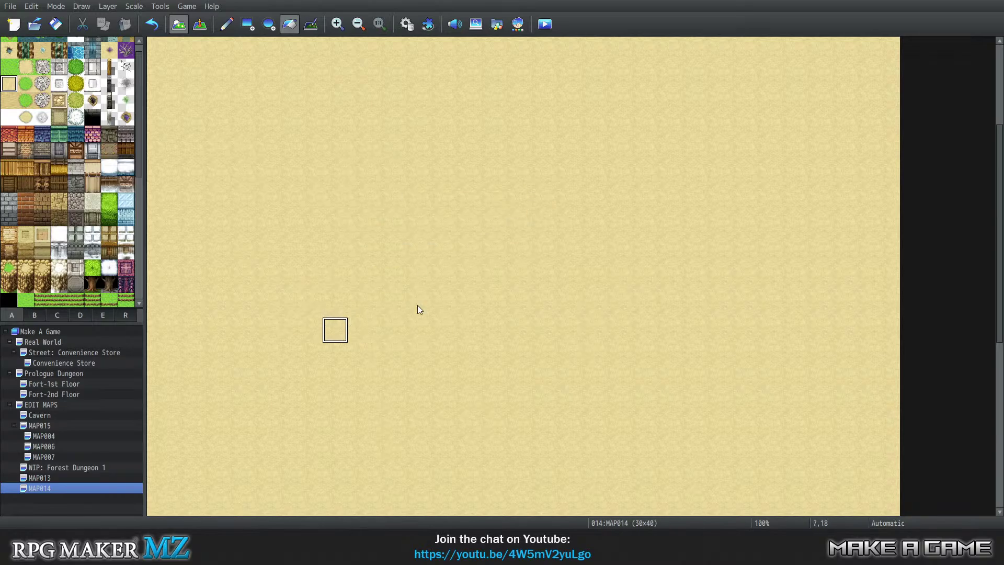
Step: Try flood-filling the whole map with the darker cliff wall tile, and undo the fill
scroll(498, 233, "down", 10, "ctrl")
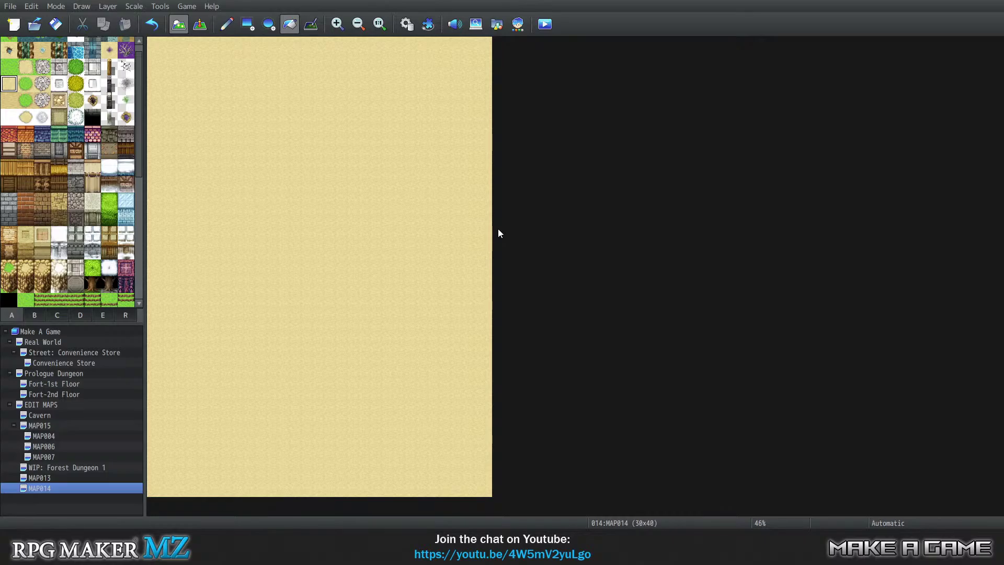
left_click(43, 270)
left_click(43, 285)
left_click(198, 320)
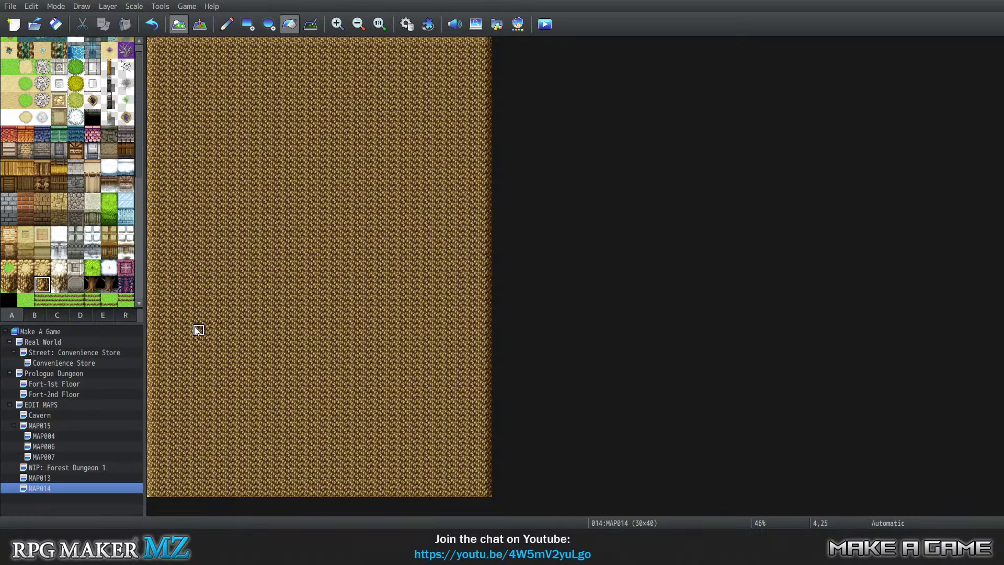
key("ctrl+z")
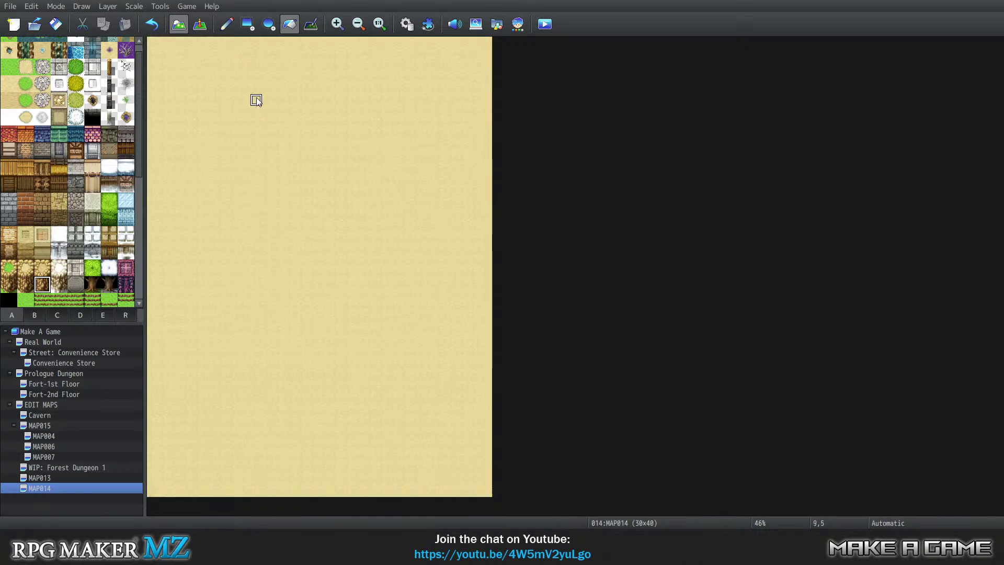
Step: Draw three winding bands of the darker cliff wall tile across the map's middle and lower part as a trial layout
left_click(226, 24)
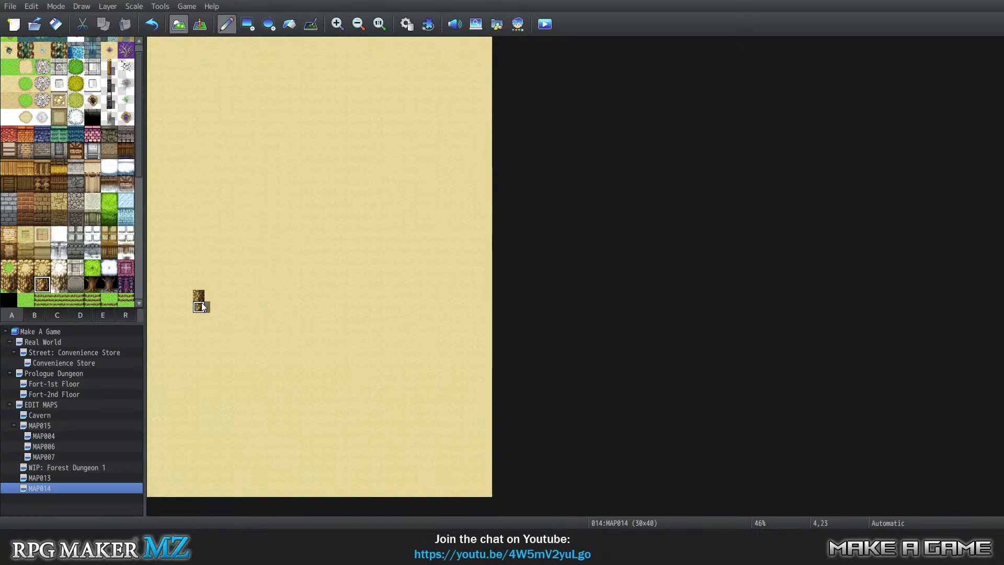
left_click(200, 307)
left_click(198, 296)
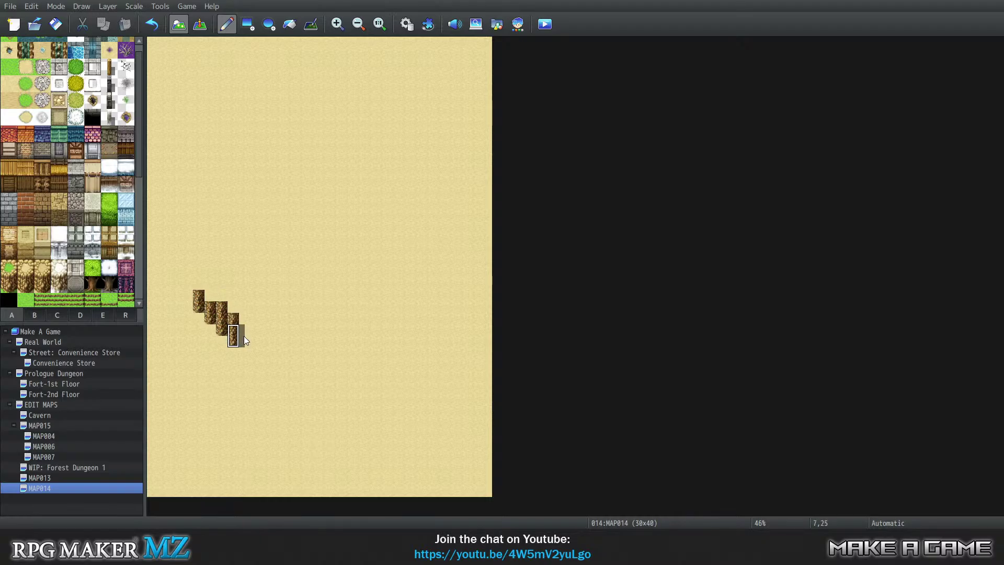
mouse_move(245, 340)
left_mouse_down()
mouse_move(299, 310)
mouse_move(372, 293)
mouse_move(477, 233)
mouse_move(487, 211)
left_mouse_up()
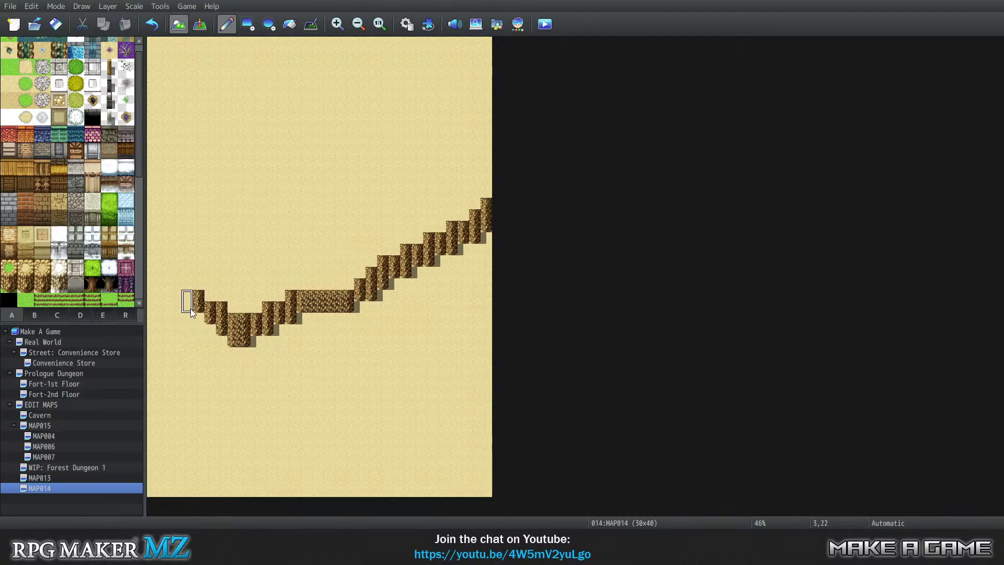
mouse_move(189, 299)
left_mouse_down()
mouse_move(166, 273)
mouse_move(156, 276)
left_mouse_up()
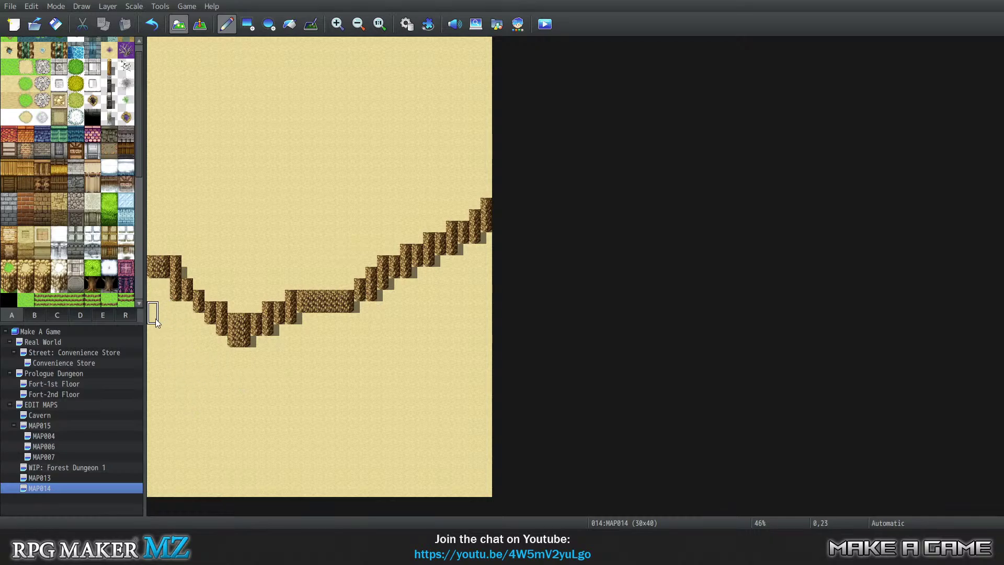
mouse_move(210, 380)
left_mouse_down()
mouse_move(255, 400)
mouse_move(340, 385)
mouse_move(396, 359)
left_mouse_up()
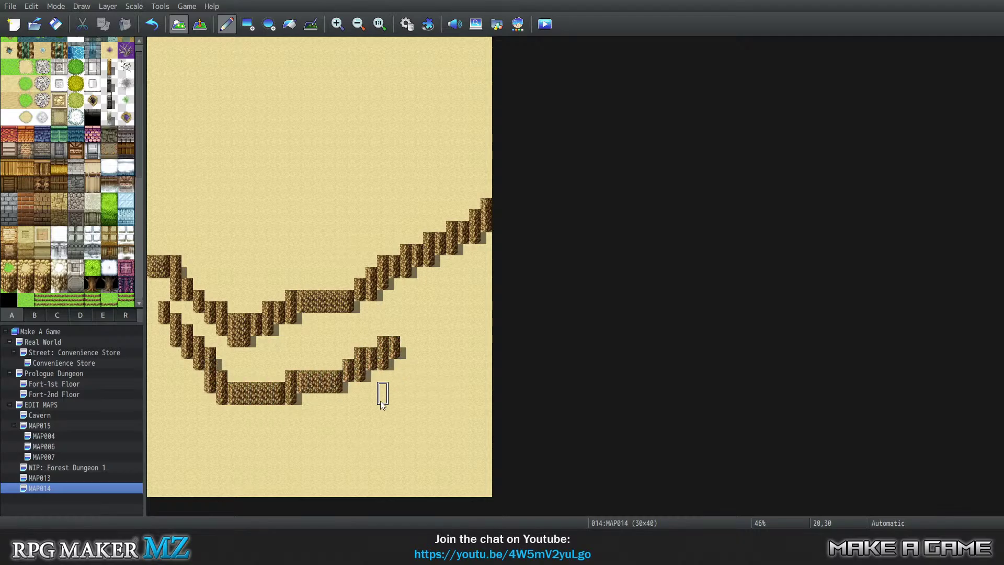
mouse_move(460, 351)
left_mouse_down()
mouse_move(436, 423)
mouse_move(225, 481)
mouse_move(199, 483)
mouse_move(186, 462)
mouse_move(187, 475)
mouse_move(175, 462)
left_mouse_up()
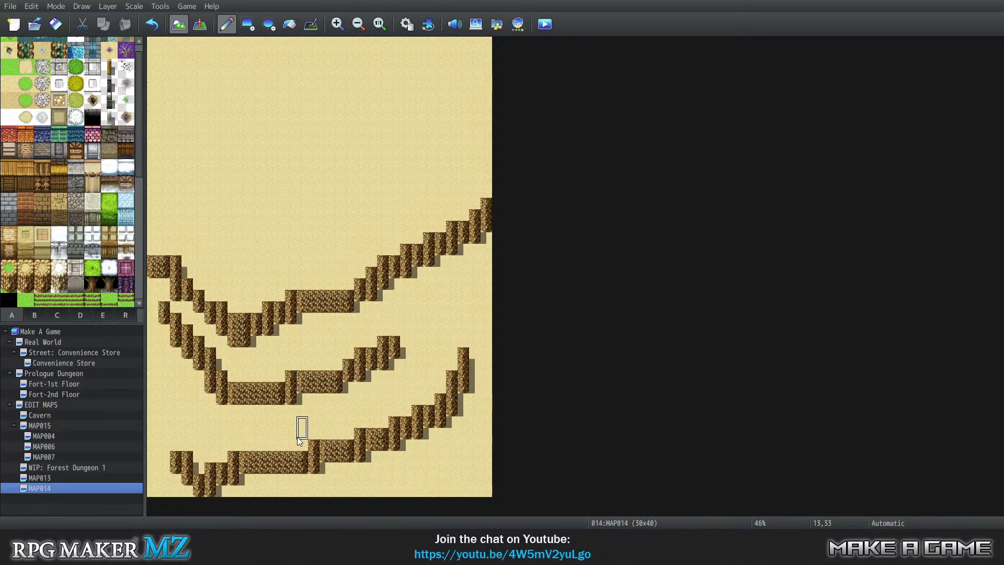
Step: Undo all the trial cliff wall bands, back to the plain sand ground
key("ctrl+z")
key("ctrl+z")
key("ctrl+z")
key("ctrl+z")
key("ctrl+z")
key("ctrl+z")
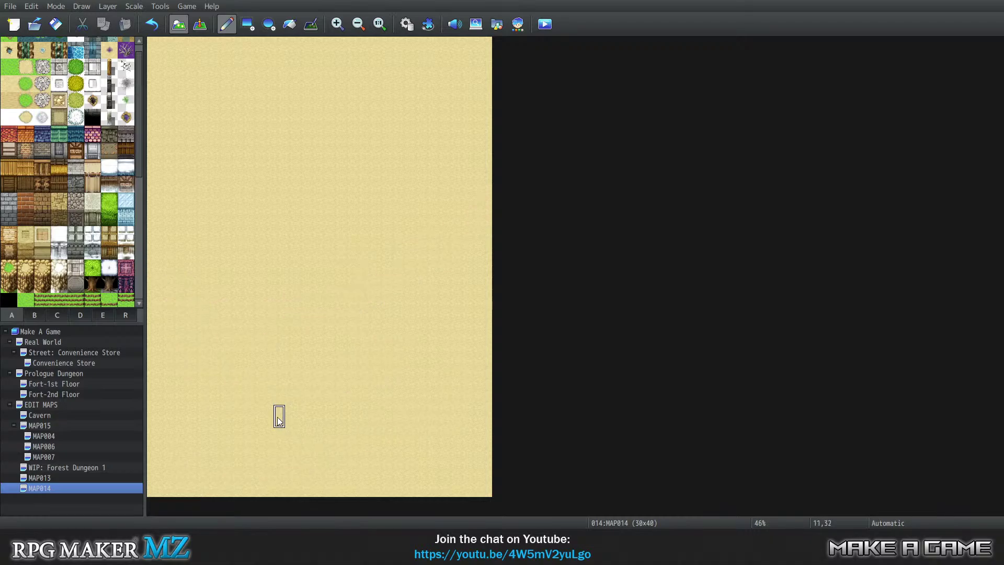
Step: Resize MAP014 to a width of 27 and a height of 30 in its map properties
right_click(49, 489)
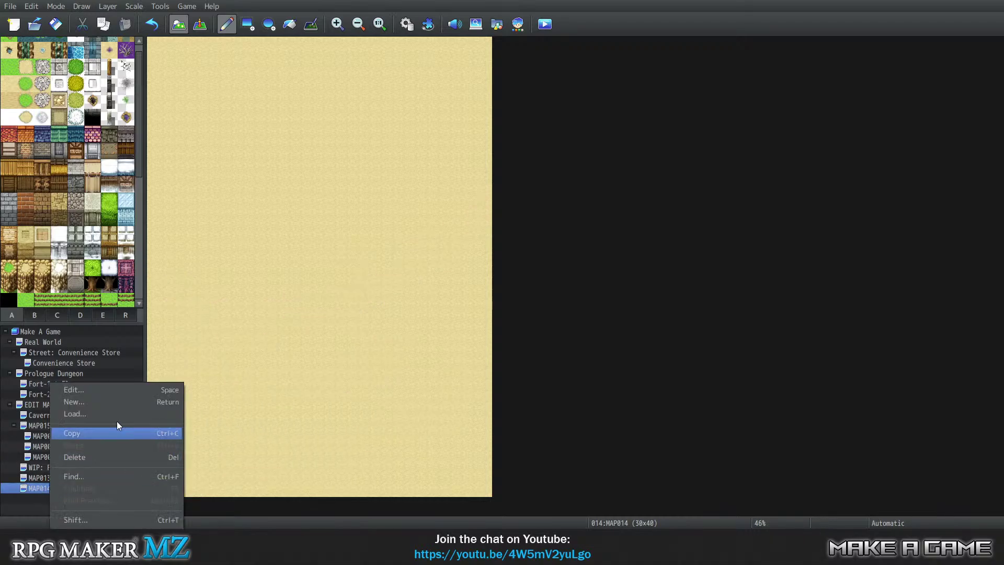
left_click(79, 391)
double_click(412, 167)
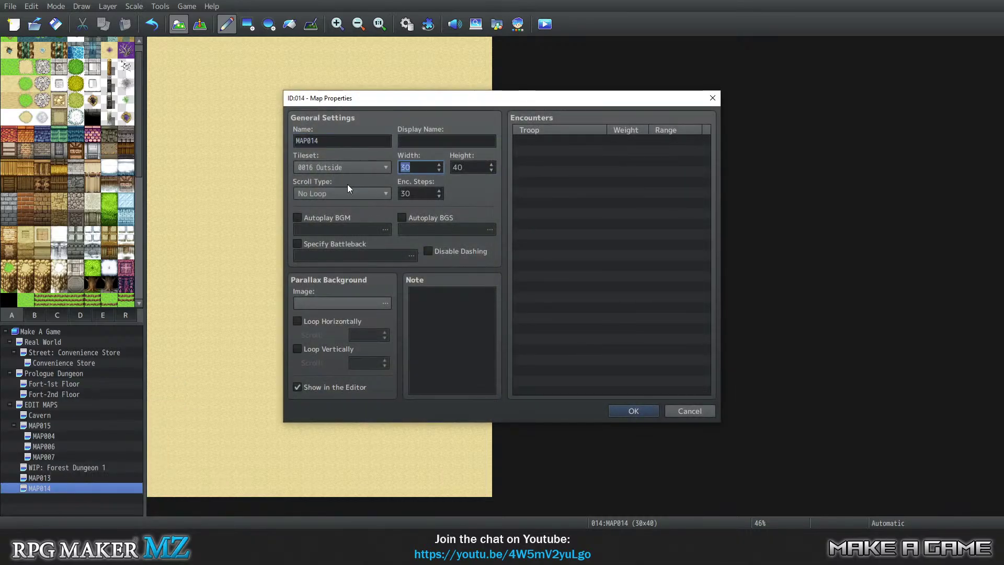
type("28")
double_click(411, 167)
type("27")
double_click(472, 171)
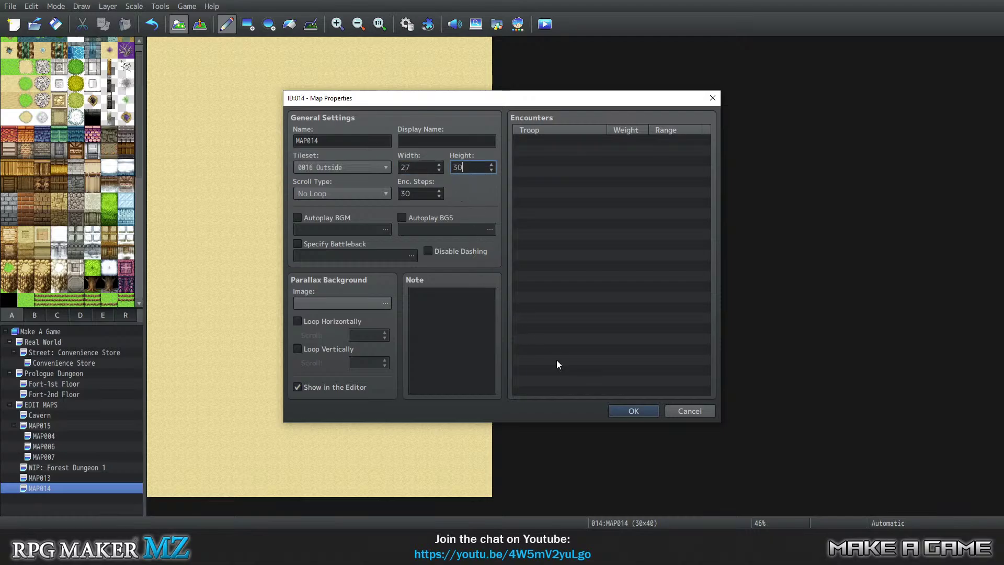
left_click(630, 411)
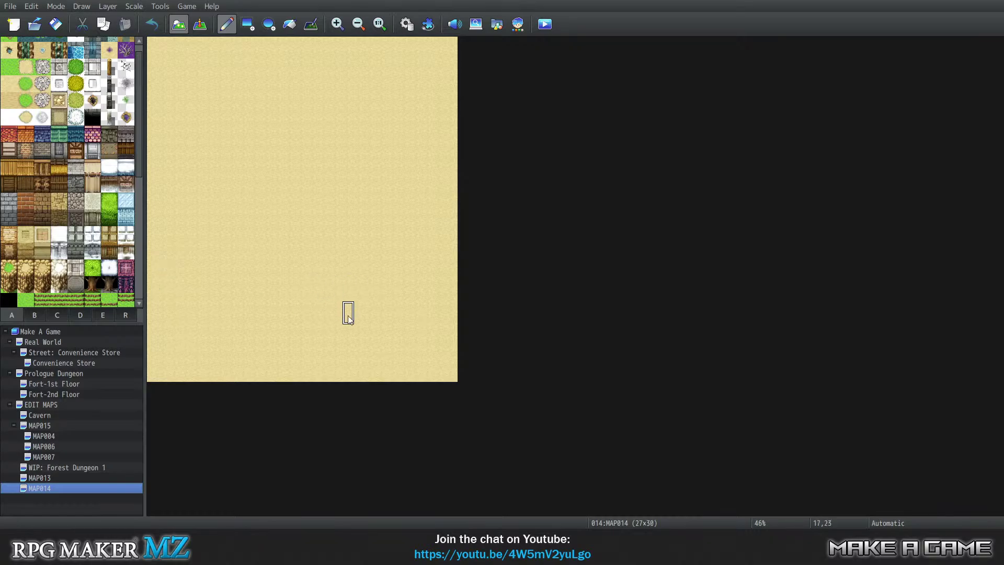
Step: Place a single tile of the lighter sandy cliff wall at map position 4,19
left_click(26, 269)
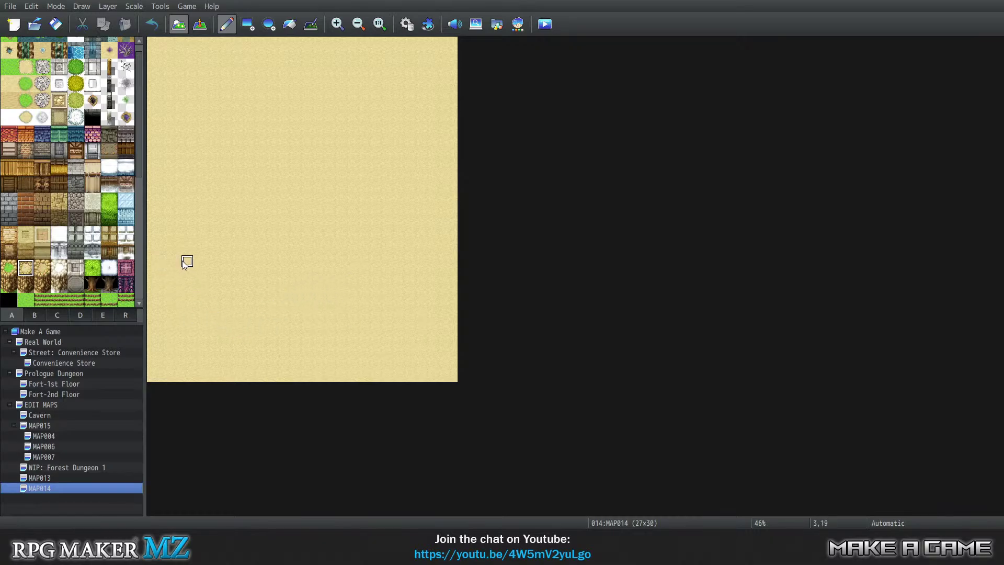
left_click(28, 287)
left_click(199, 262)
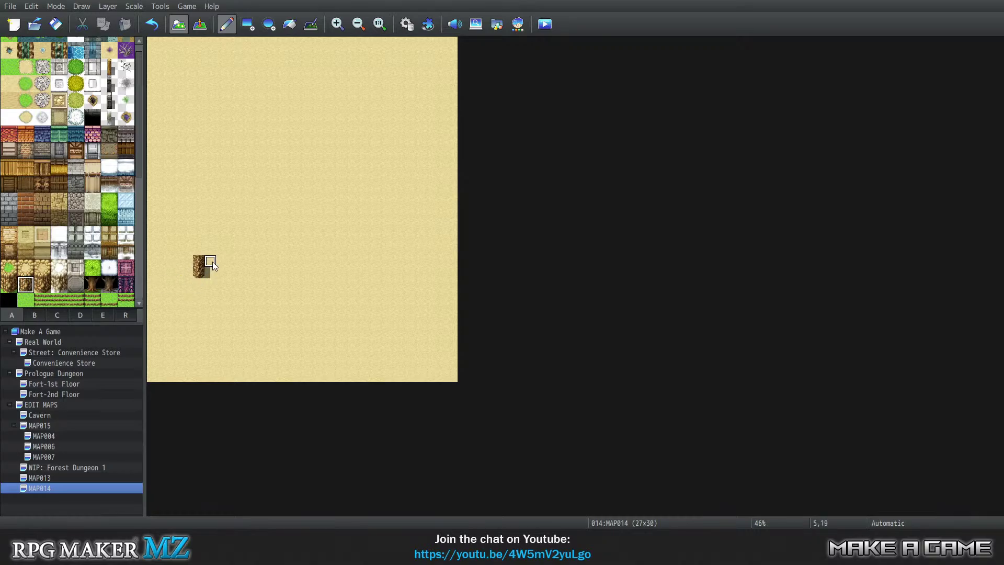
key("ctrl+z")
left_click(199, 260)
Step: Check the path sketch in Photoshop, and paint a two-tile-wide lighter cliff-top strip up from the map's bottom edge near its left corner
key("alt+Tab")
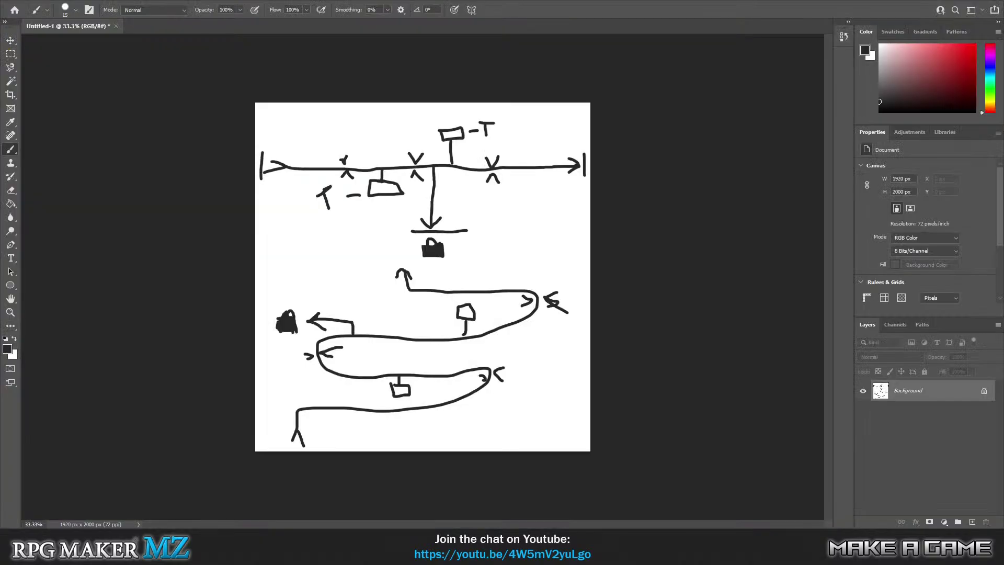
key("alt+Tab")
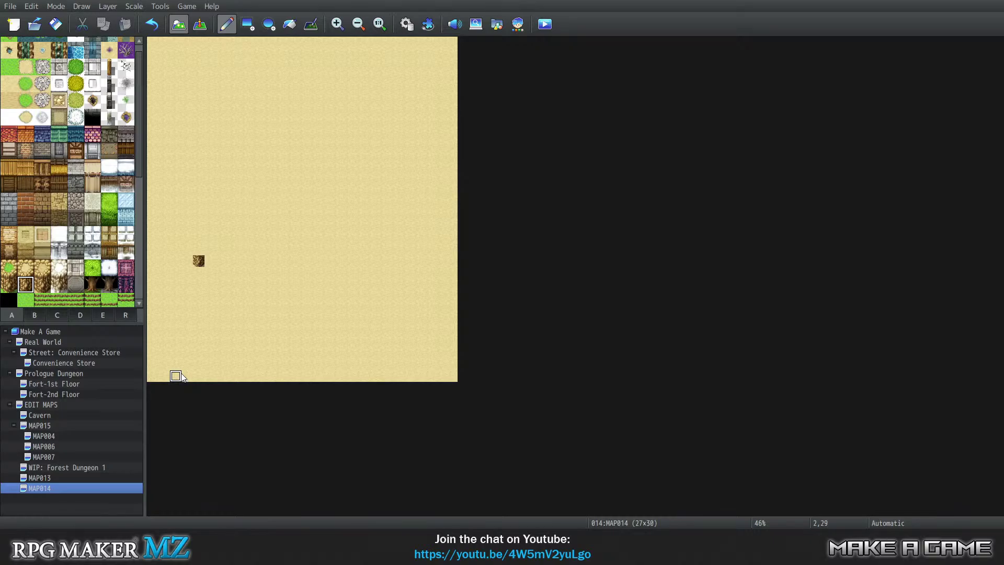
left_click_drag(178, 376, 176, 365)
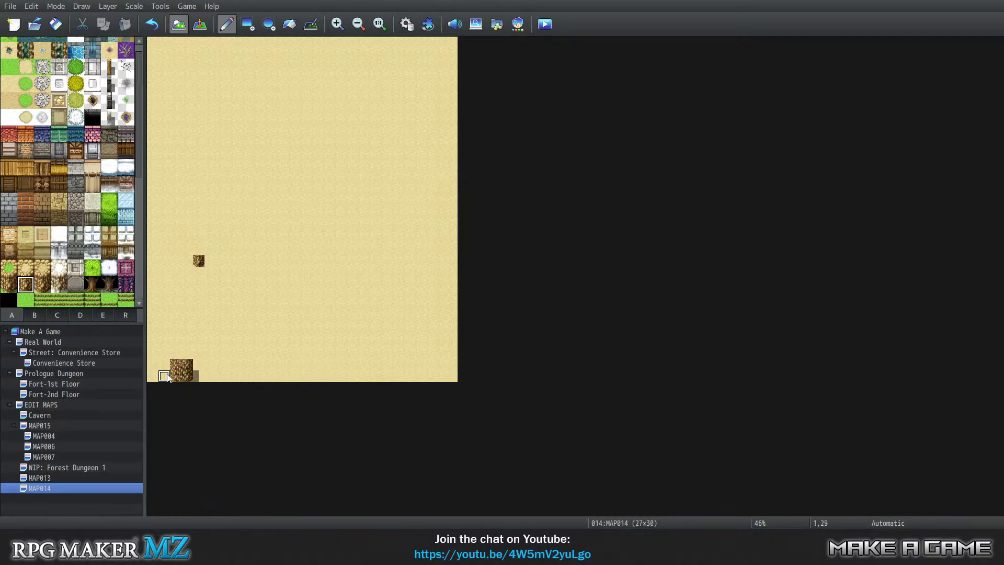
left_click(30, 270)
mouse_move(187, 366)
left_mouse_down()
mouse_move(162, 374)
mouse_move(179, 362)
mouse_move(165, 368)
mouse_move(162, 352)
mouse_move(163, 377)
left_mouse_up()
right_click(162, 352)
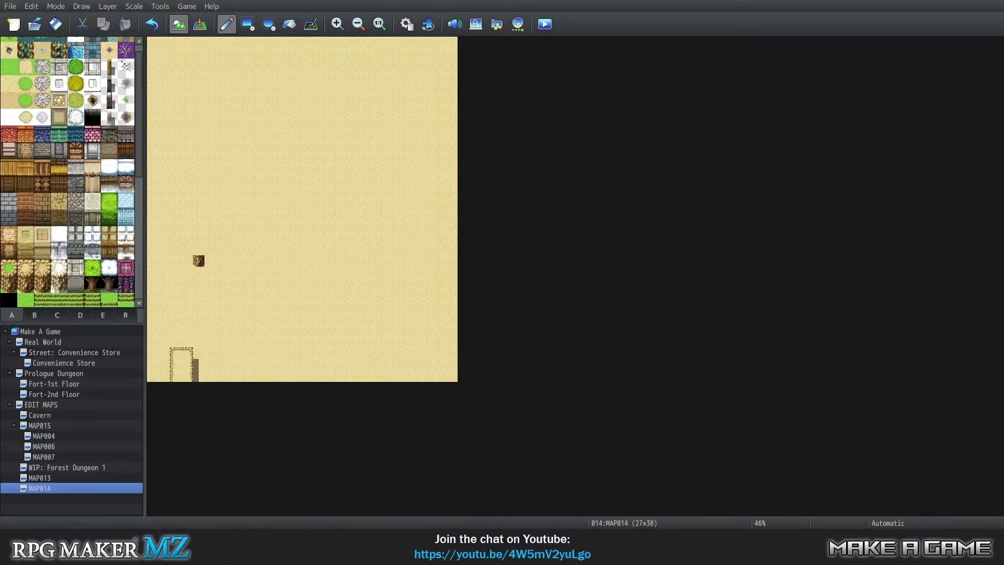
Step: Paint a lighter cliff wall band across the strip's upper end and continue it in rising steps to the map's right edge
left_click(26, 284)
left_click_drag(164, 342, 193, 344)
left_click(380, 25)
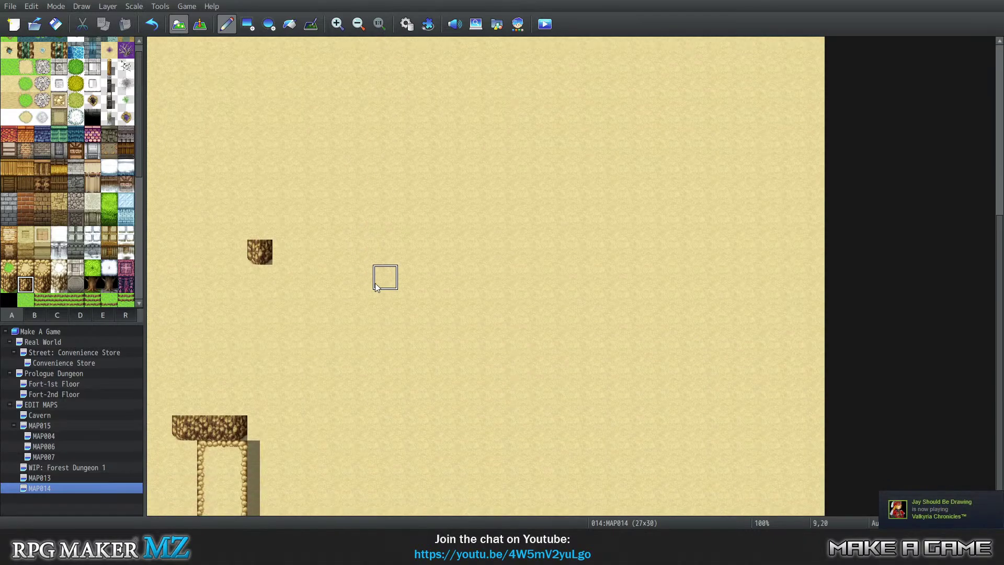
right_click(227, 428)
mouse_move(246, 425)
left_mouse_down()
mouse_move(278, 425)
mouse_move(379, 378)
mouse_move(435, 378)
mouse_move(475, 398)
mouse_move(554, 337)
left_mouse_up()
left_click_drag(629, 327, 803, 252)
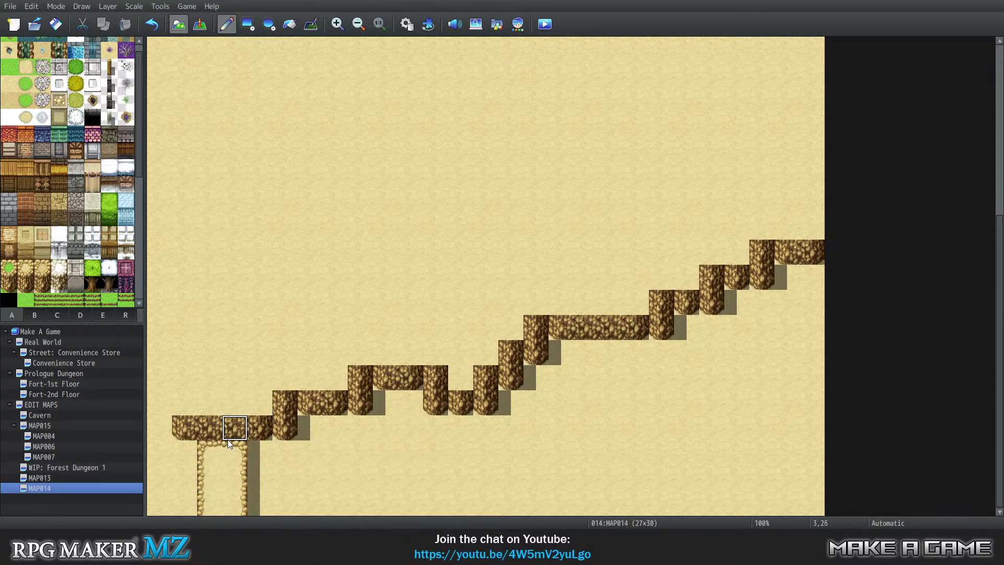
Step: Extend the cliff-top strip up through the wall band and step it diagonally up to the map's left edge
mouse_move(228, 437)
left_mouse_down()
mouse_move(233, 417)
mouse_move(209, 427)
mouse_move(226, 396)
left_mouse_up()
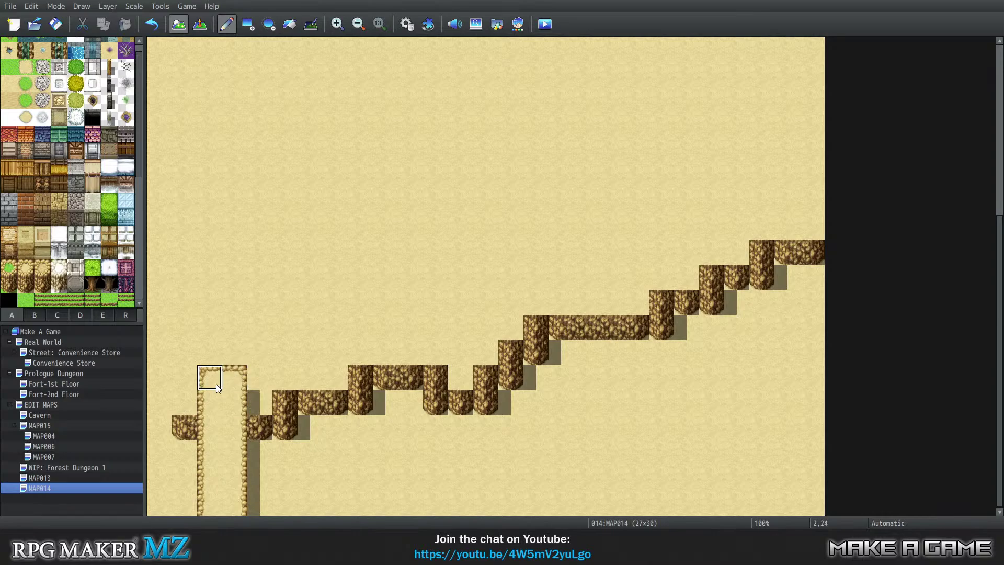
left_click_drag(206, 357, 152, 319)
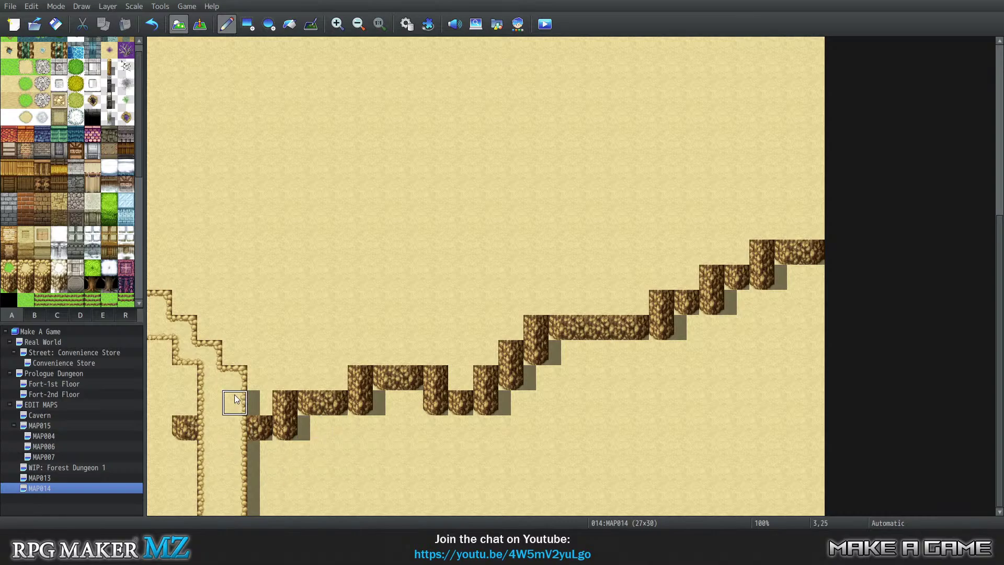
left_click(272, 433)
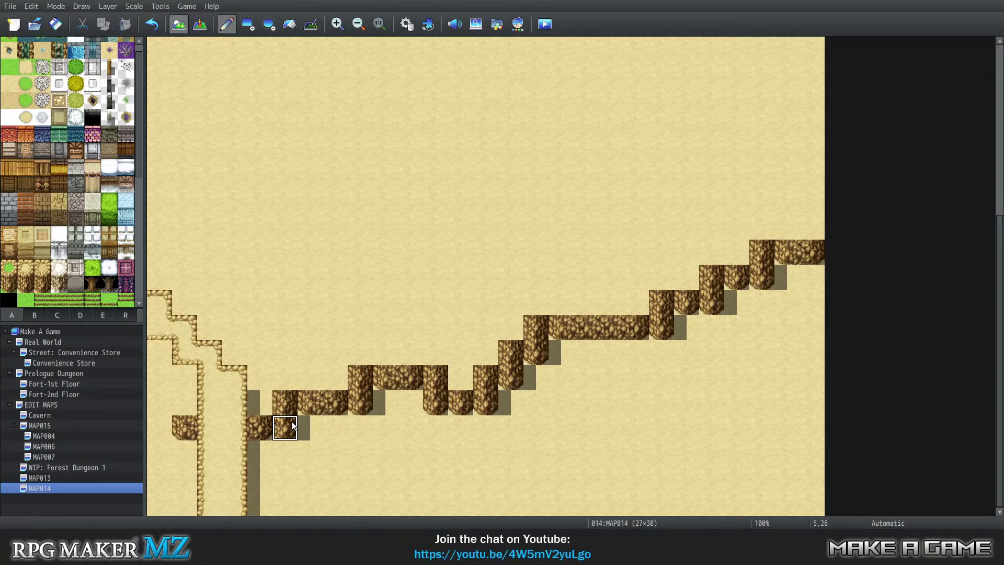
left_click(293, 428)
Step: Examine the cliffs, river and paths of the WIP: Forest Dungeon 1 map as a mapping reference
left_click(72, 469)
scroll(828, 161, "up", 5)
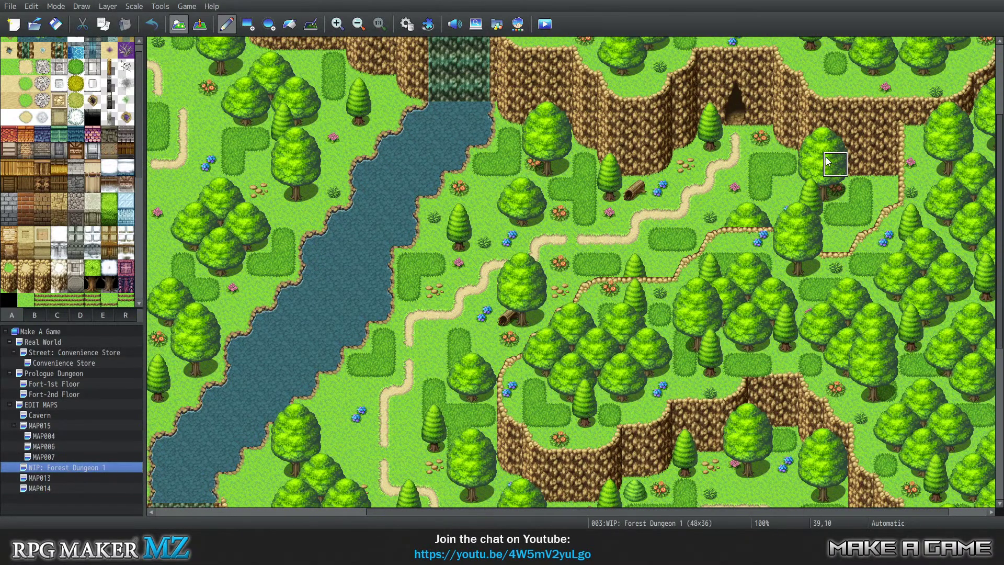
scroll(828, 161, "down", 1)
scroll(437, 168, "up", 2)
left_click_drag(514, 512, 310, 504)
scroll(638, 155, "up", 2)
scroll(698, 349, "down", 2)
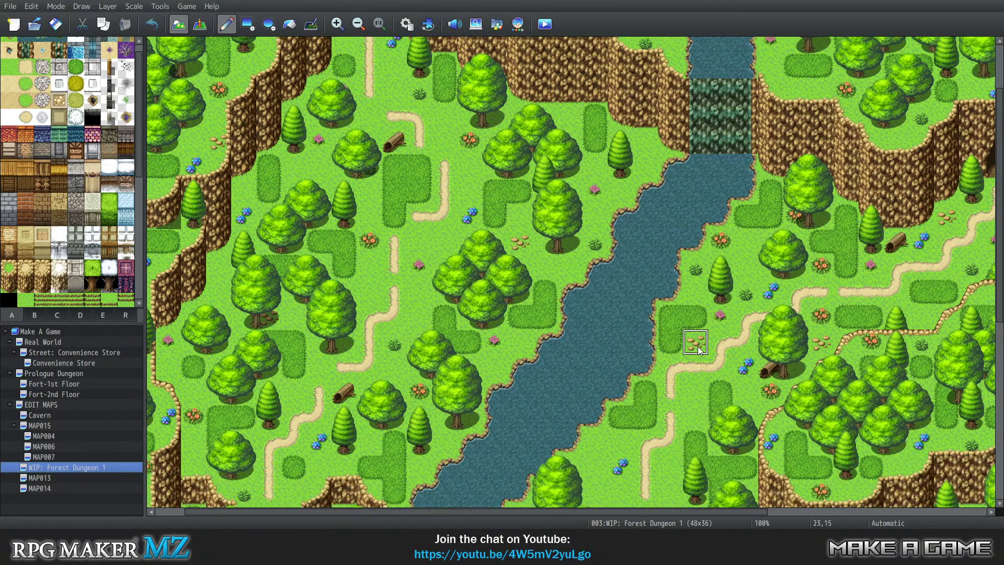
scroll(681, 349, "down", 3)
scroll(431, 312, "up", 1)
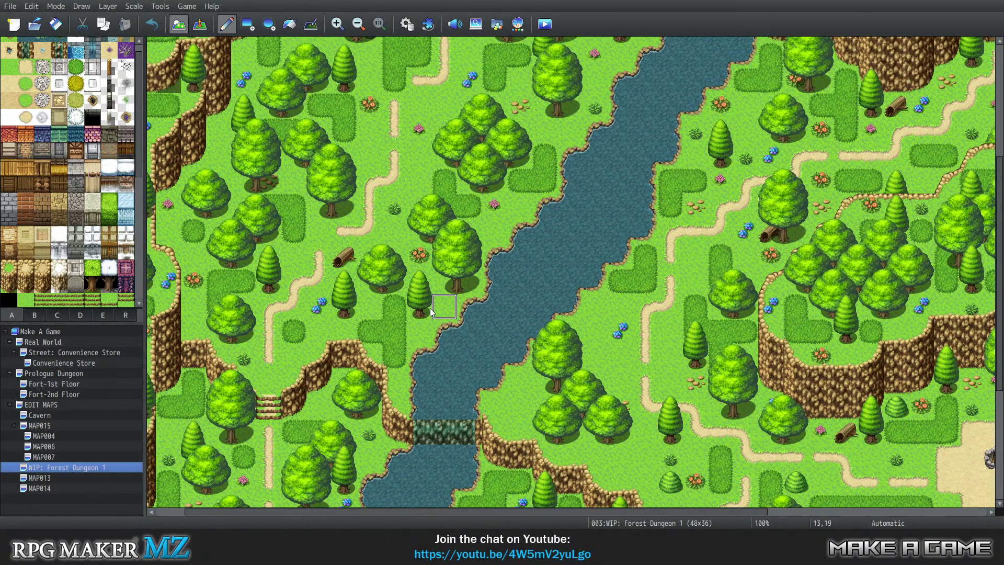
scroll(431, 313, "up", 4)
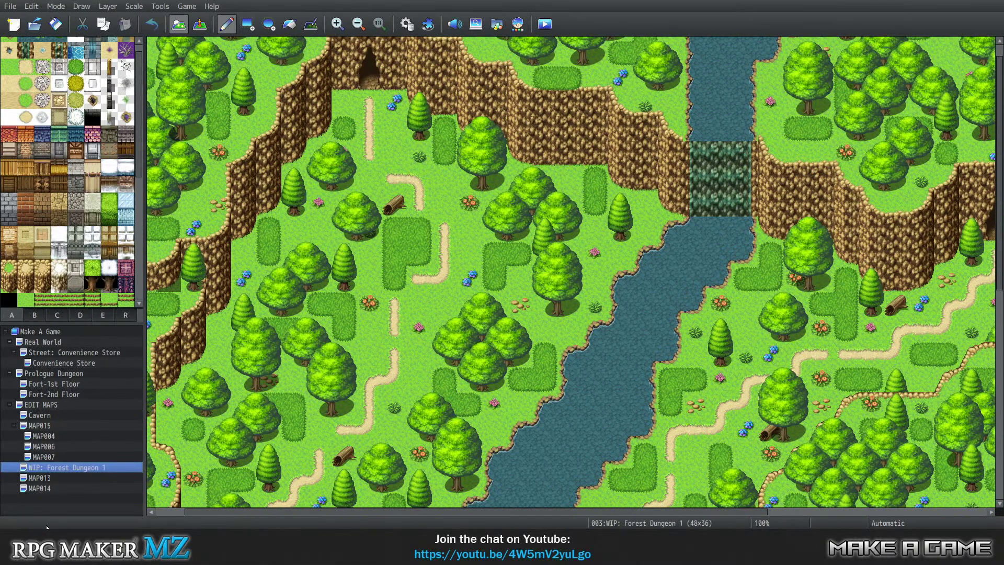
Step: Examine the cliffs, ledges and layout of the Cavern and Fort-1st Floor maps as mapping references, and return to MAP014
left_click(61, 416)
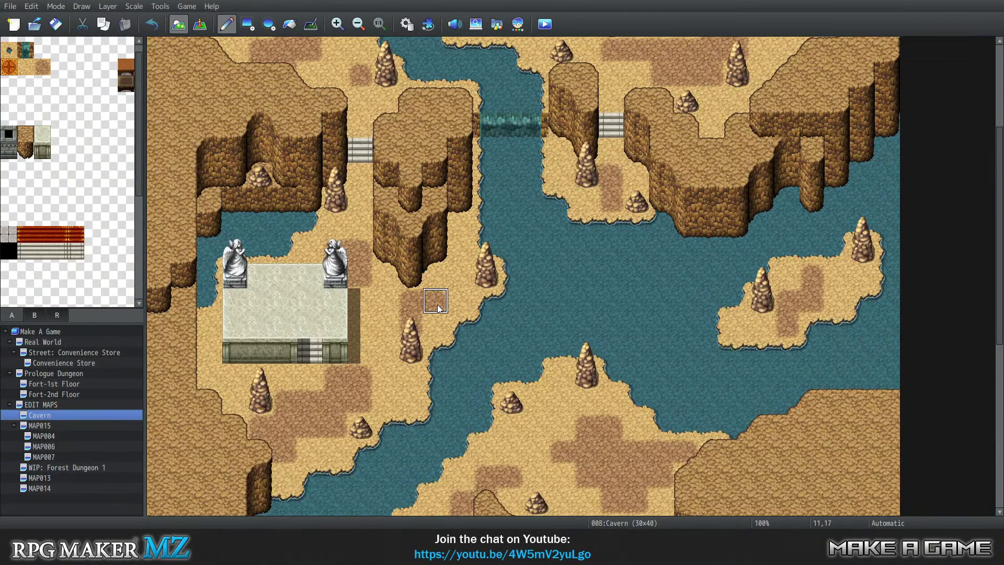
scroll(496, 340, "down", 5)
scroll(645, 402, "down", 2)
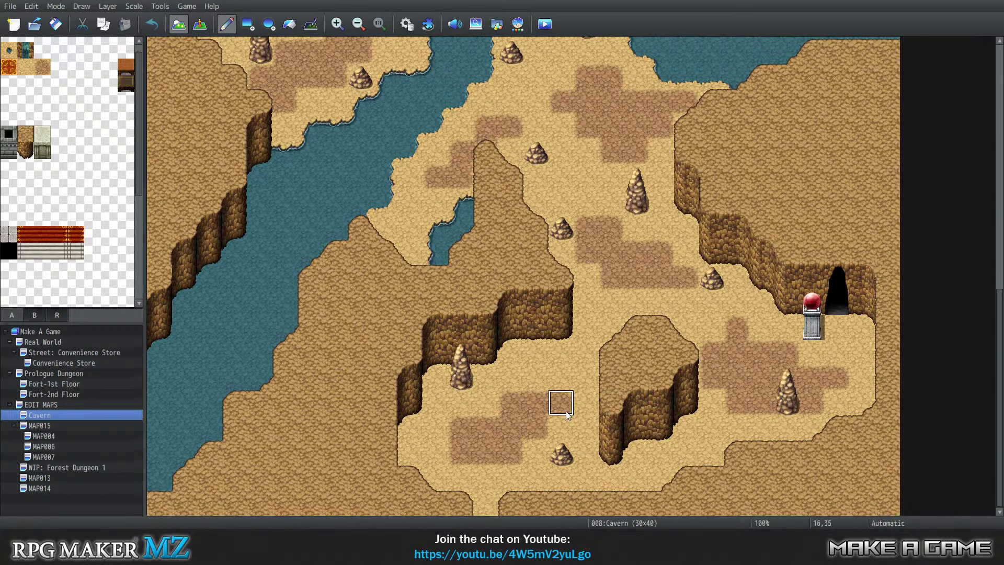
scroll(481, 487, "up", 1)
scroll(473, 474, "down", 1)
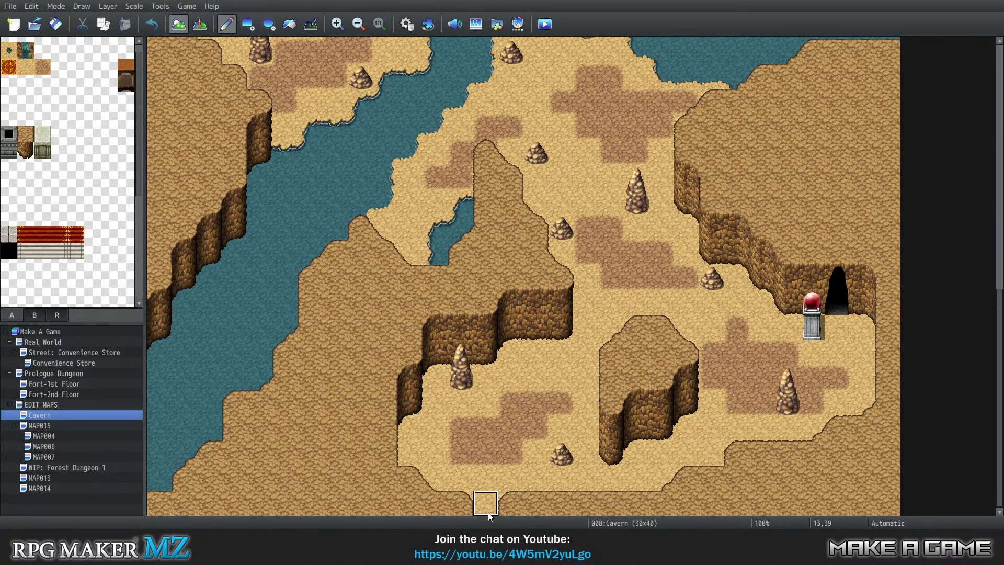
scroll(490, 282, "up", 1)
scroll(490, 282, "up", 5)
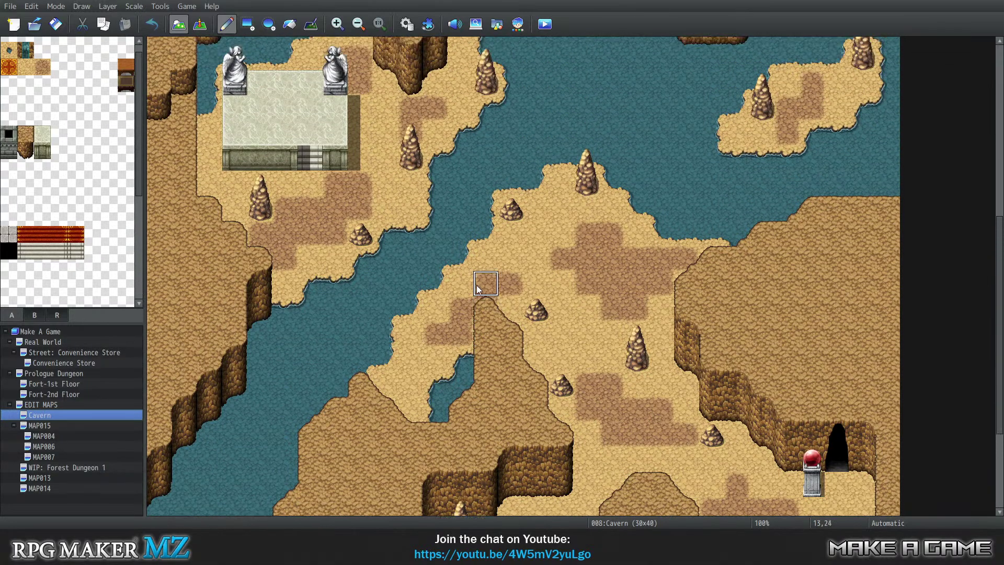
scroll(472, 291, "down", 6)
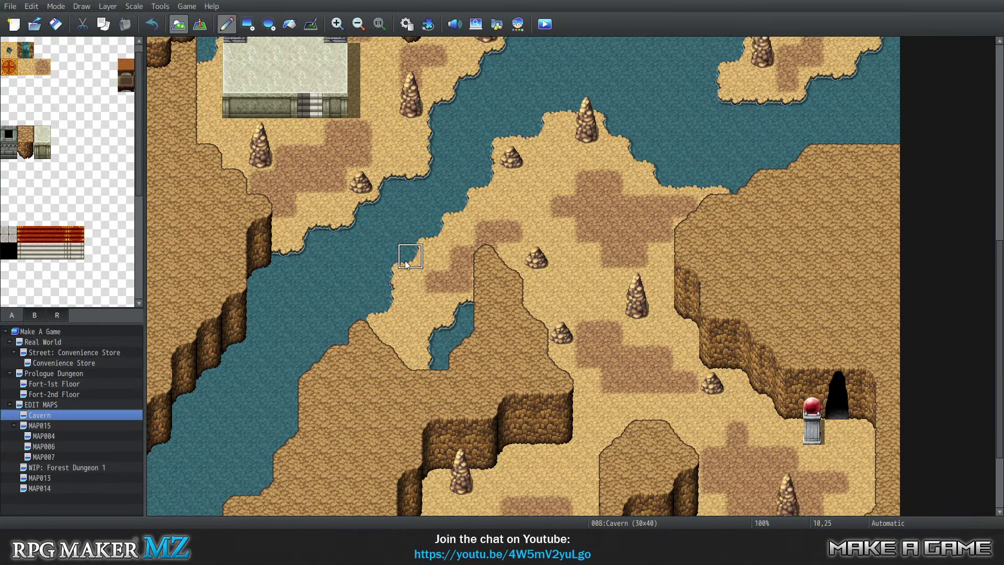
scroll(518, 379, "up", 6)
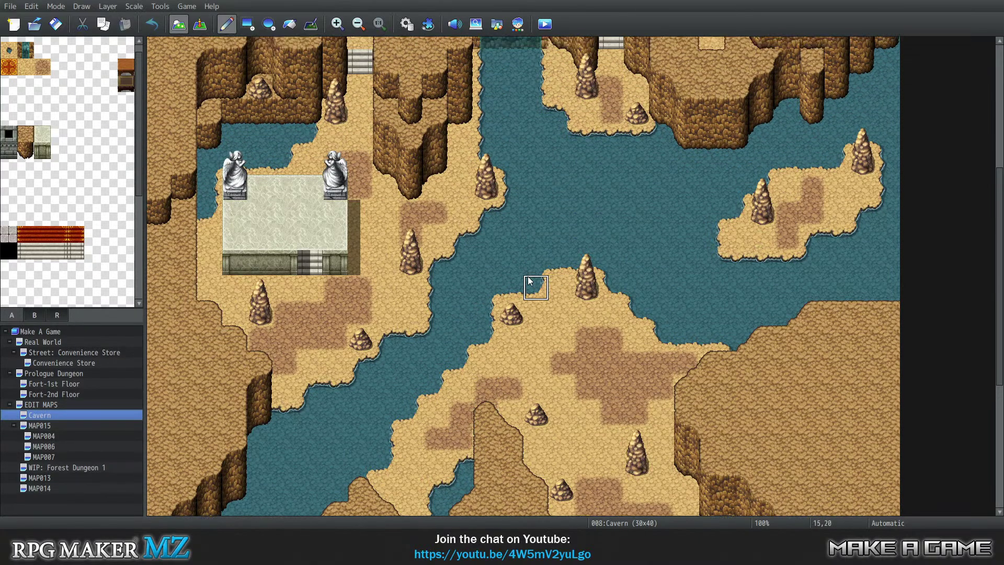
scroll(530, 278, "up", 5)
scroll(536, 273, "up", 3)
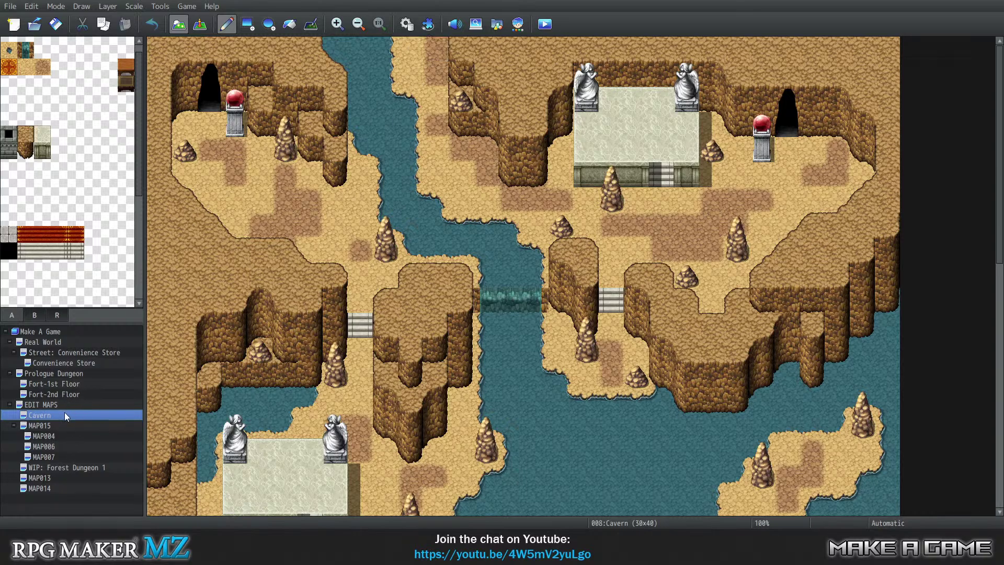
left_click(64, 487)
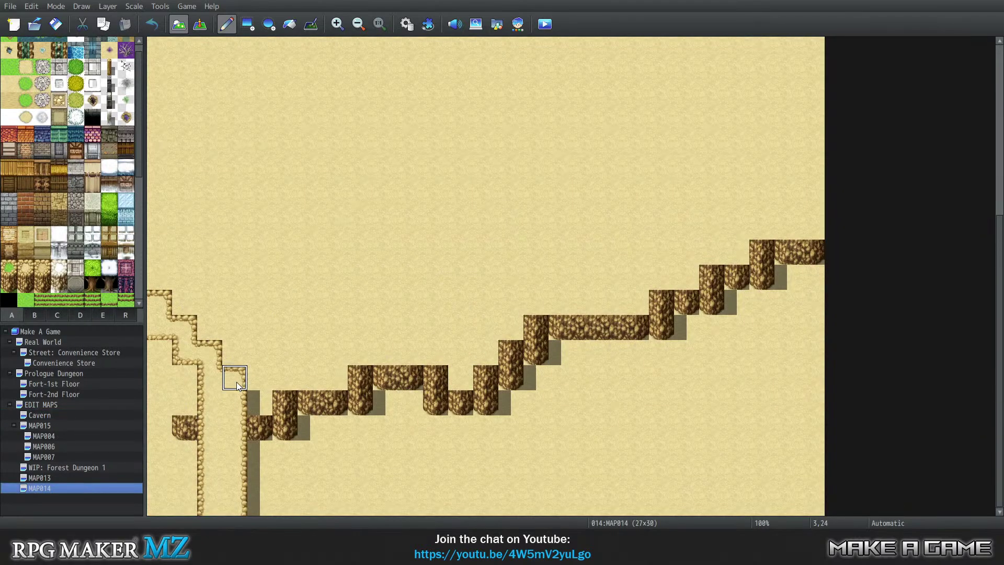
left_click(64, 383)
scroll(450, 272, "down", 1)
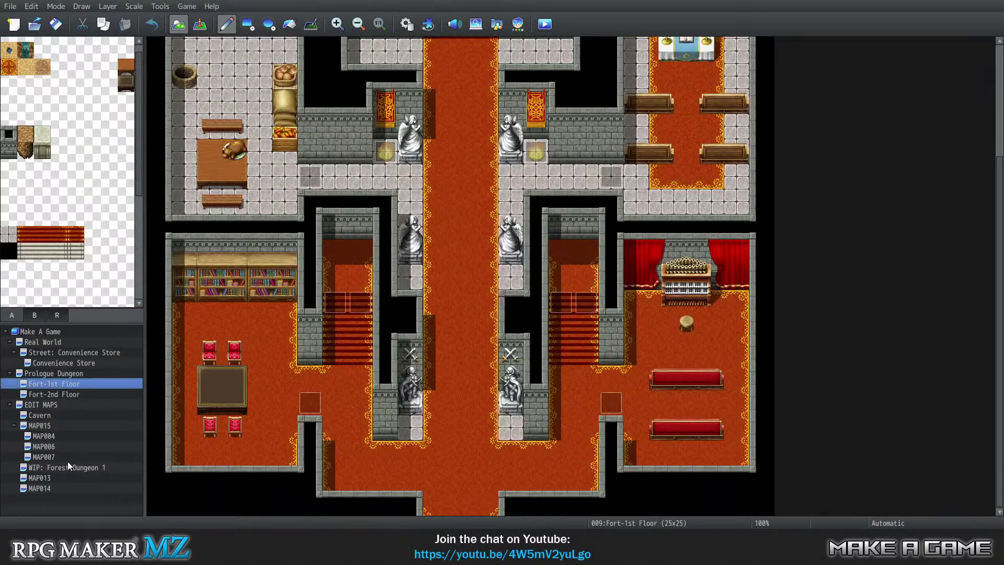
left_click(57, 426)
left_click(52, 487)
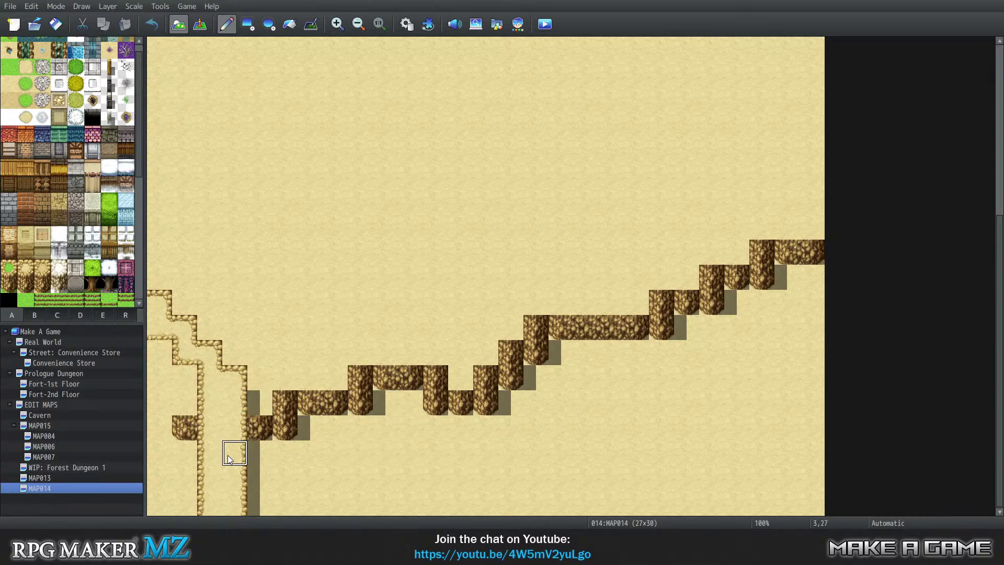
Step: Fill the map's lower-left corner with cliff-top tiles, extending them below the wall band and stepping down to the bottom edge
mouse_move(244, 458)
left_mouse_down()
mouse_move(285, 460)
mouse_move(314, 497)
mouse_move(160, 503)
left_mouse_up()
left_click_drag(167, 433, 171, 356)
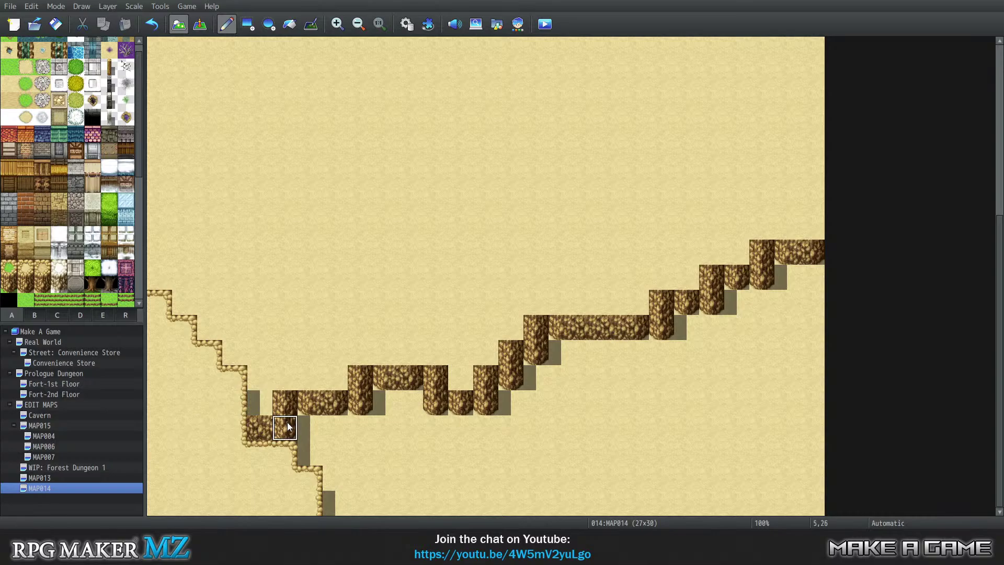
Step: Examine the whole WIP: Forest Dungeon 1 layout at 50% zoom, and return to MAP014 at 100%
left_click(82, 468)
scroll(712, 268, "down", 3)
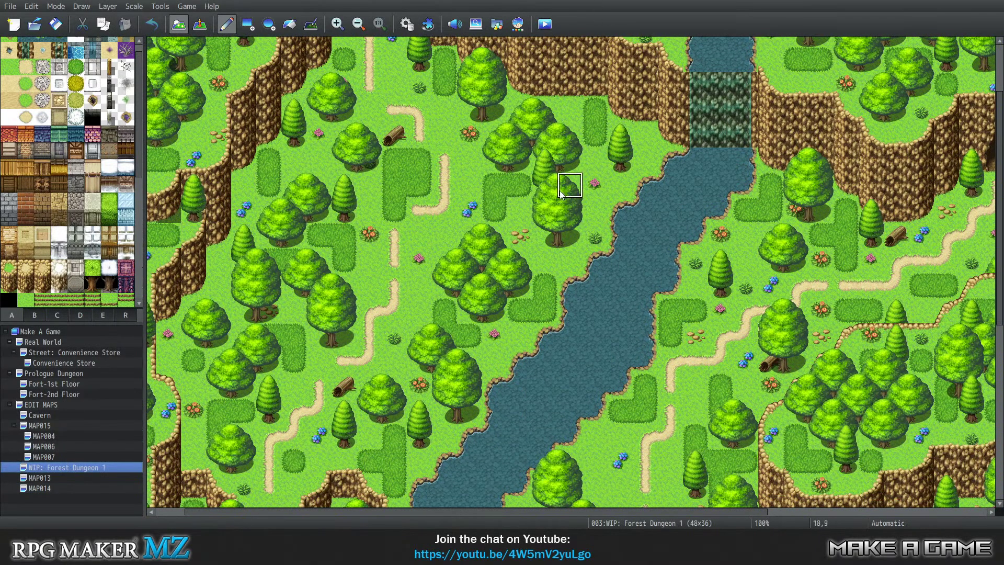
scroll(561, 193, "up", 3)
scroll(560, 193, "down", 3)
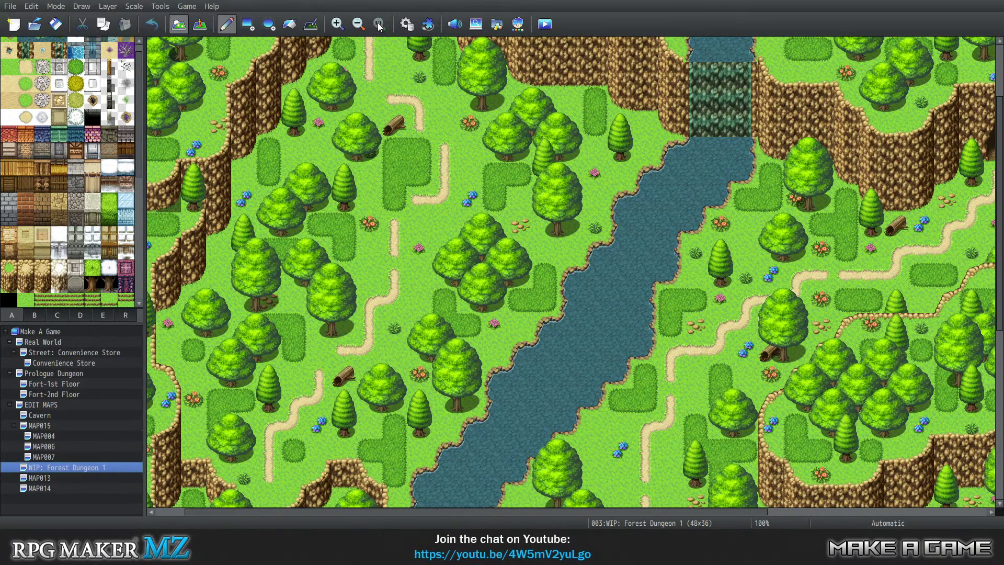
left_click(358, 24)
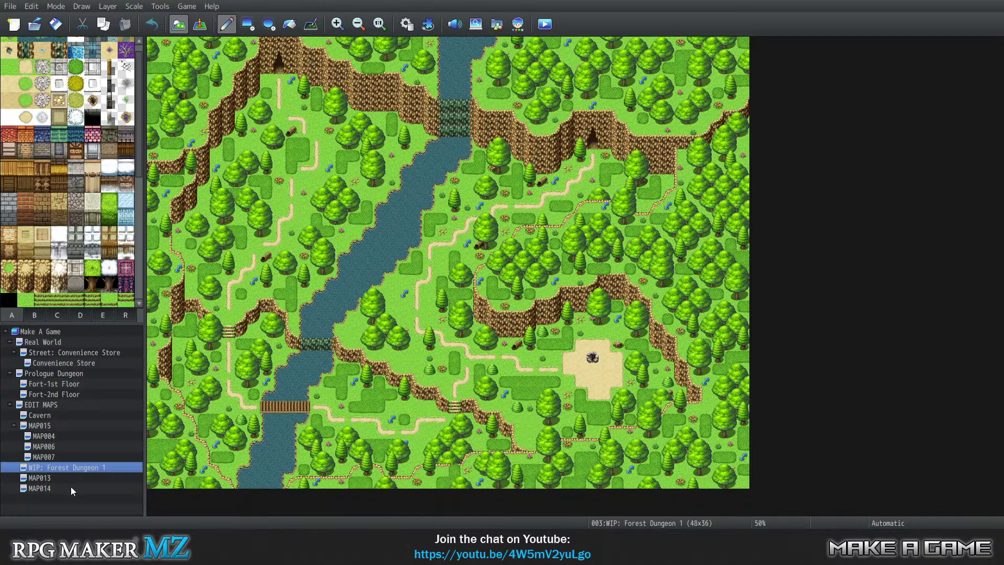
left_click(39, 488)
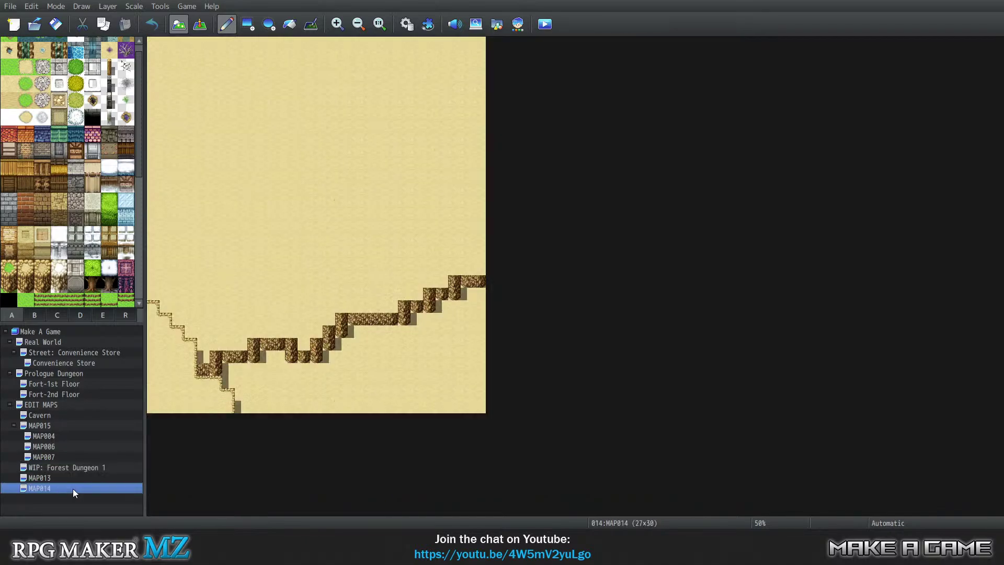
left_click(379, 23)
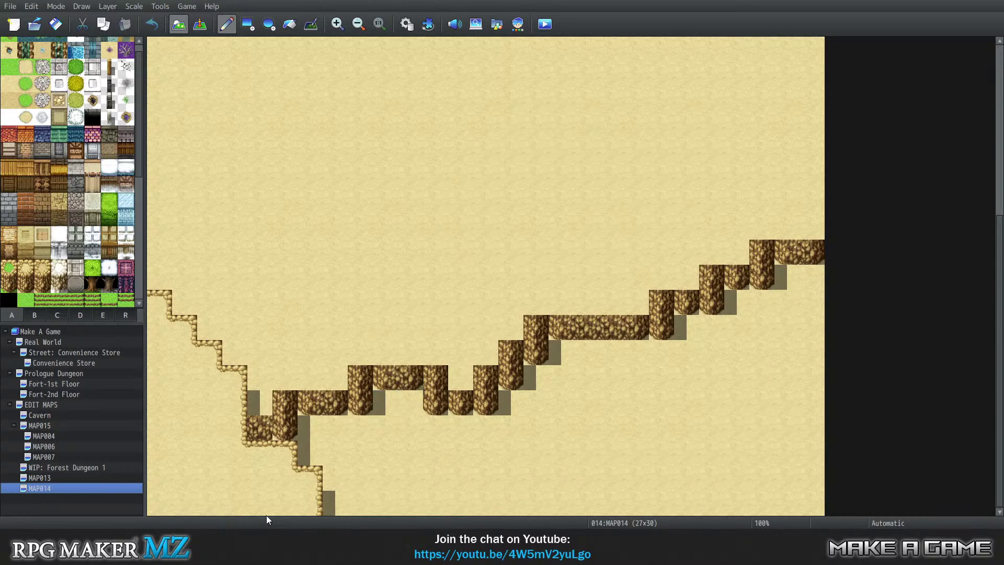
Step: Paint cliff-top along the bottom edge, leaving a two-tile gap, and step it up to the right edge, filling the lower-right corner
left_click_drag(338, 506, 403, 507)
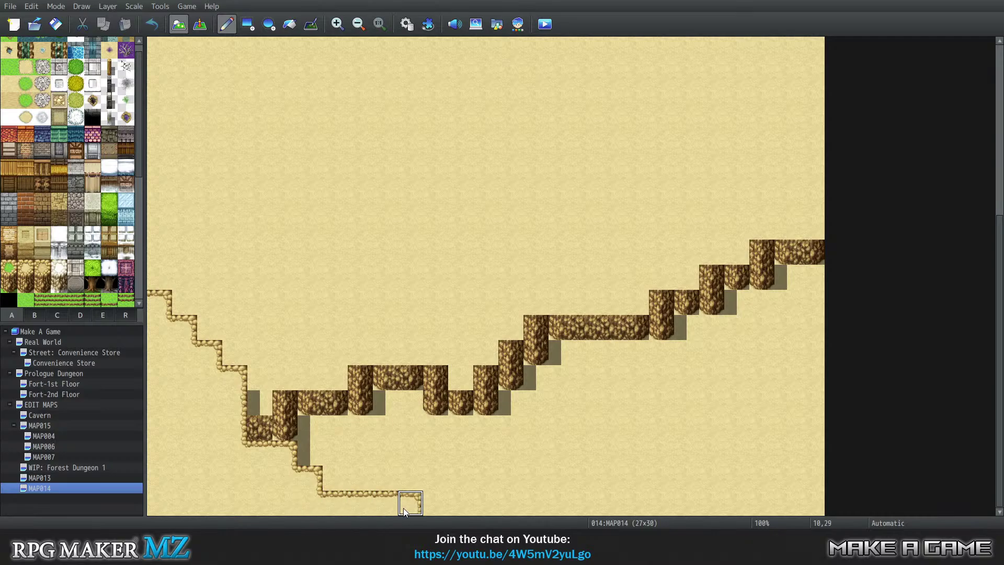
left_click(483, 507)
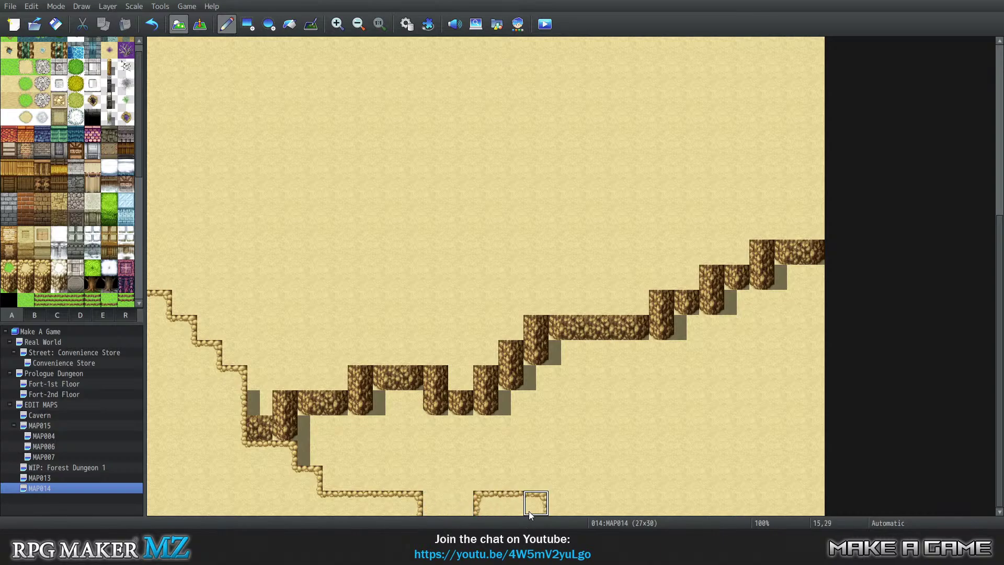
left_click_drag(529, 510, 734, 425)
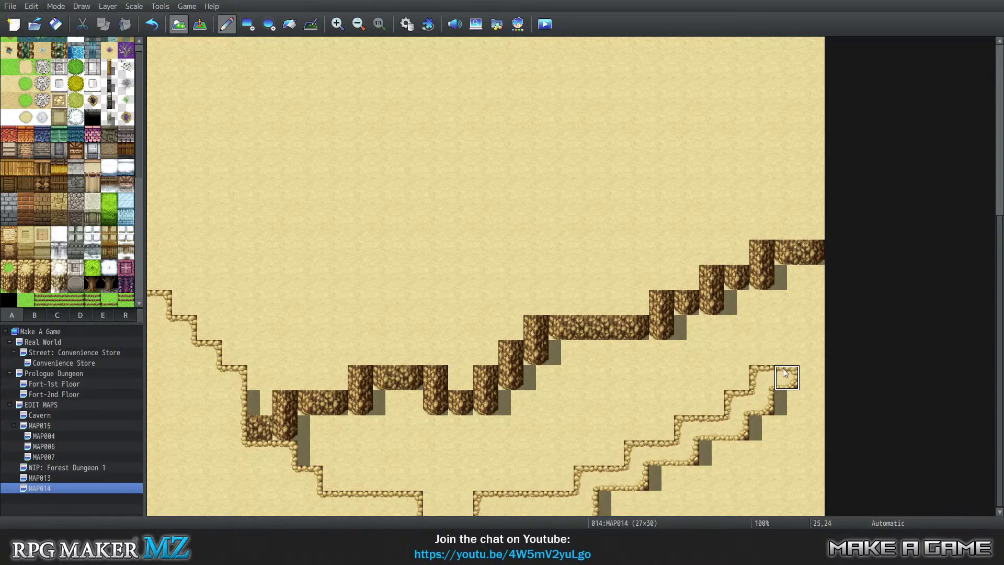
left_click(820, 231)
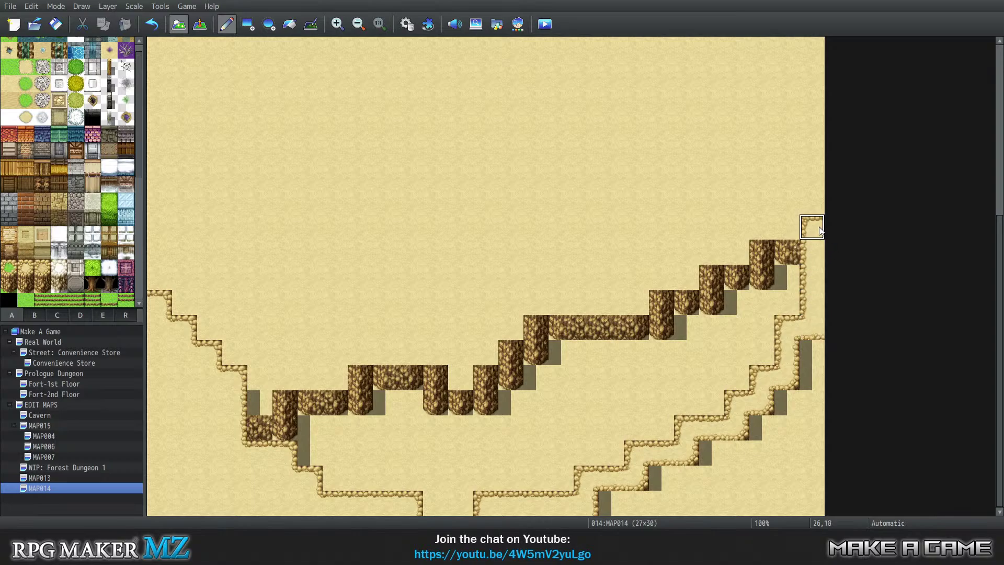
mouse_move(813, 370)
left_mouse_down()
mouse_move(793, 426)
mouse_move(690, 499)
mouse_move(664, 502)
mouse_move(782, 468)
mouse_move(792, 481)
mouse_move(732, 449)
mouse_move(706, 460)
left_mouse_up()
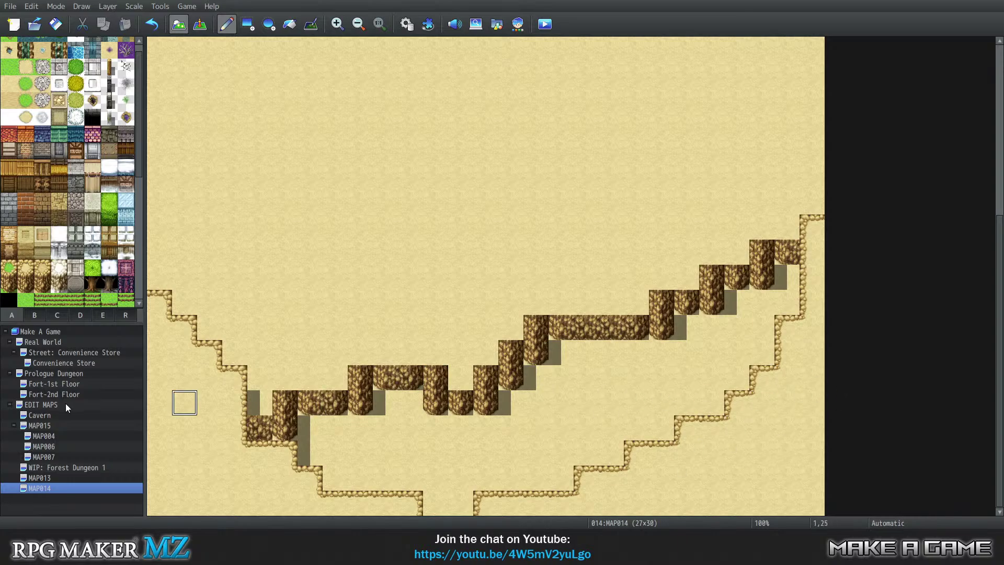
Step: Even out the stepped cliff wall band to two tiles high along its whole run between the left and right cliff tops
scroll(230, 359, "up", 2)
scroll(229, 359, "down", 2)
scroll(64, 258, "down", 5)
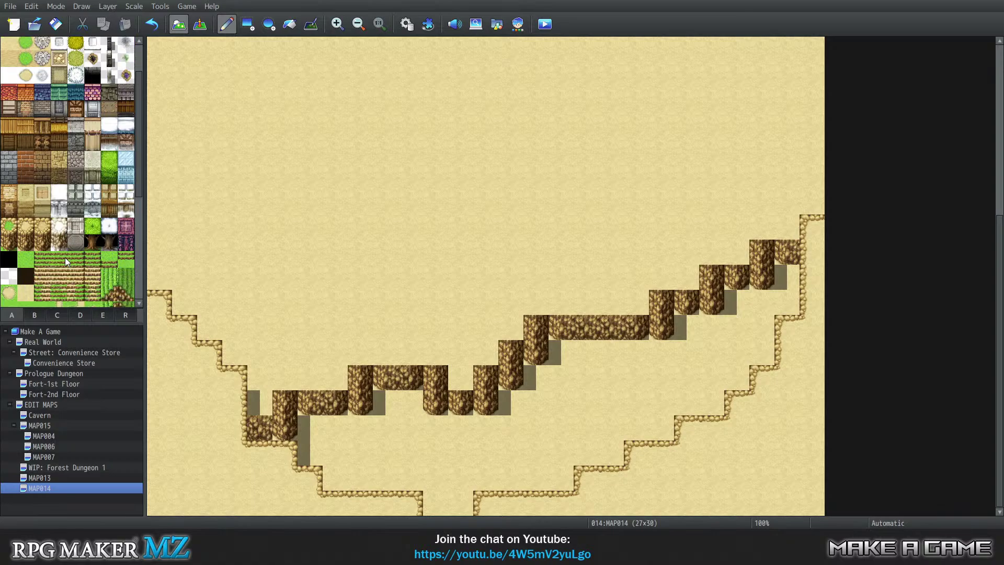
scroll(50, 262, "down", 3)
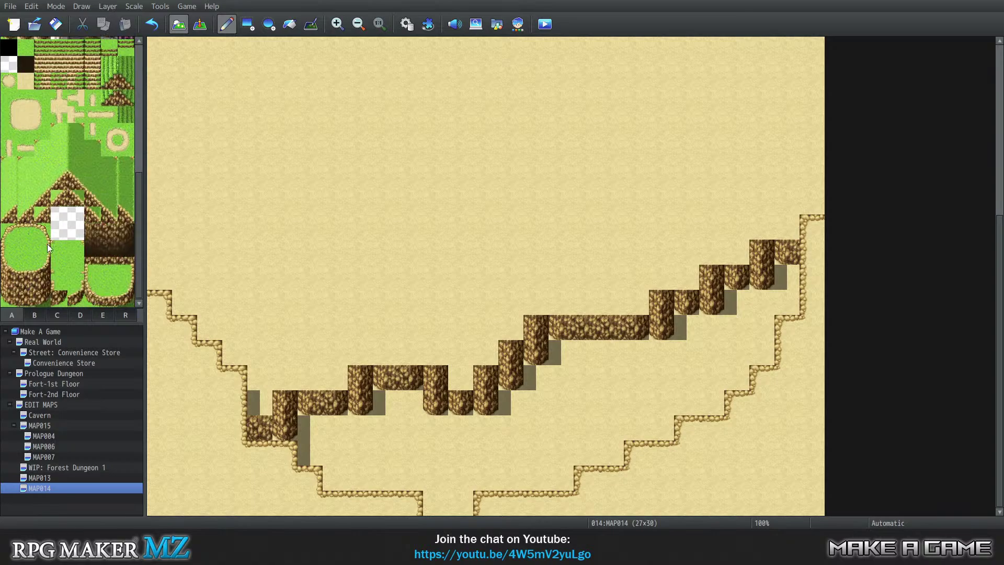
scroll(60, 243, "up", 3)
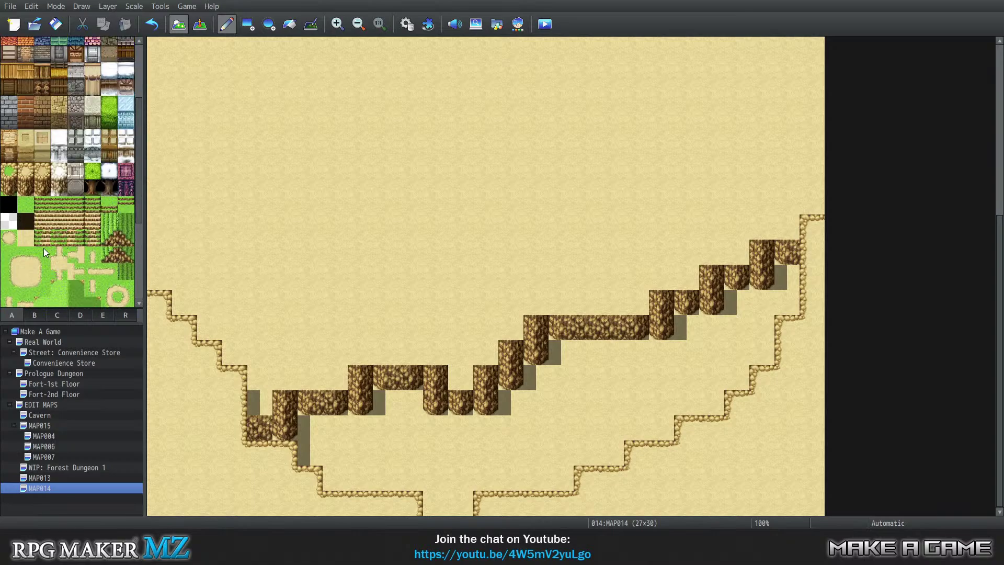
scroll(42, 243, "down", 3)
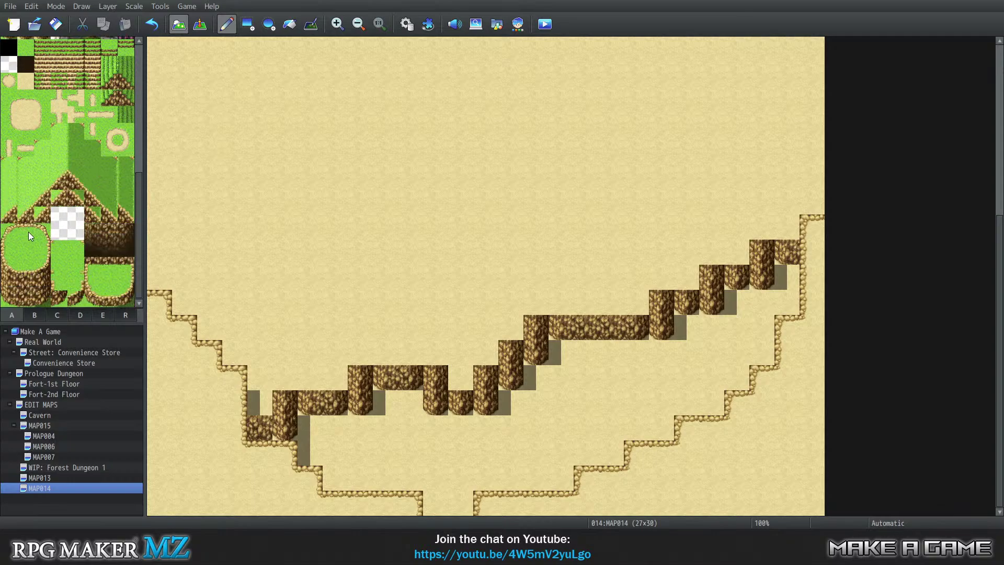
scroll(76, 211, "up", 3)
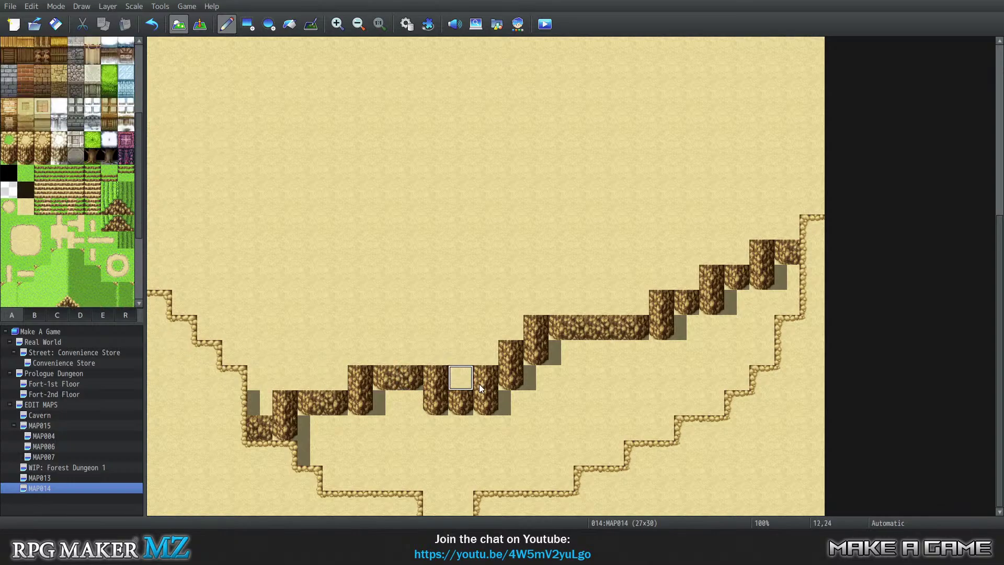
left_click(445, 388)
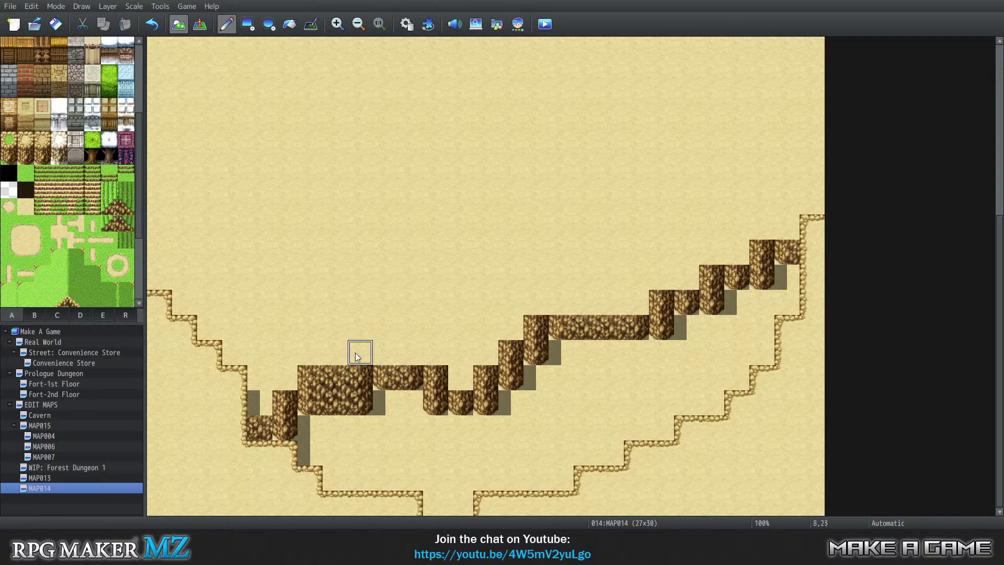
mouse_move(388, 353)
left_mouse_down()
mouse_move(434, 349)
mouse_move(468, 376)
left_mouse_up()
mouse_move(575, 329)
left_mouse_down()
mouse_move(581, 298)
mouse_move(686, 276)
mouse_move(710, 284)
mouse_move(737, 252)
mouse_move(790, 235)
left_mouse_up()
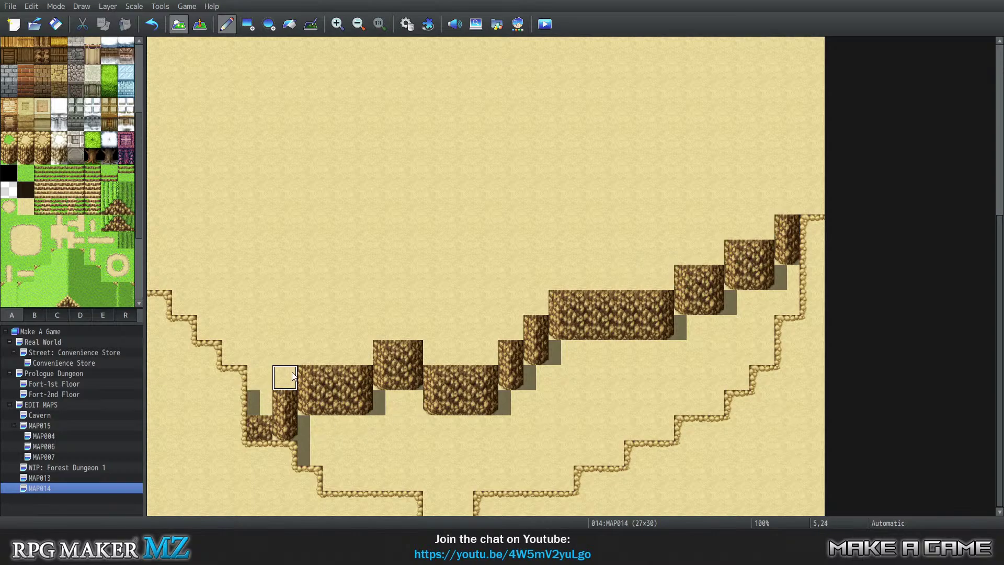
left_click(260, 402)
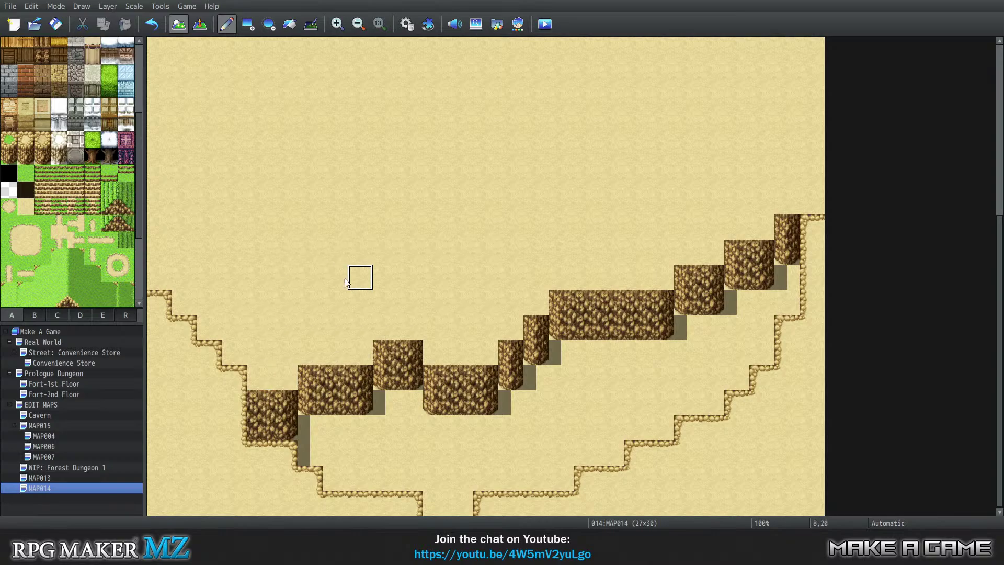
scroll(477, 312, "up", 5)
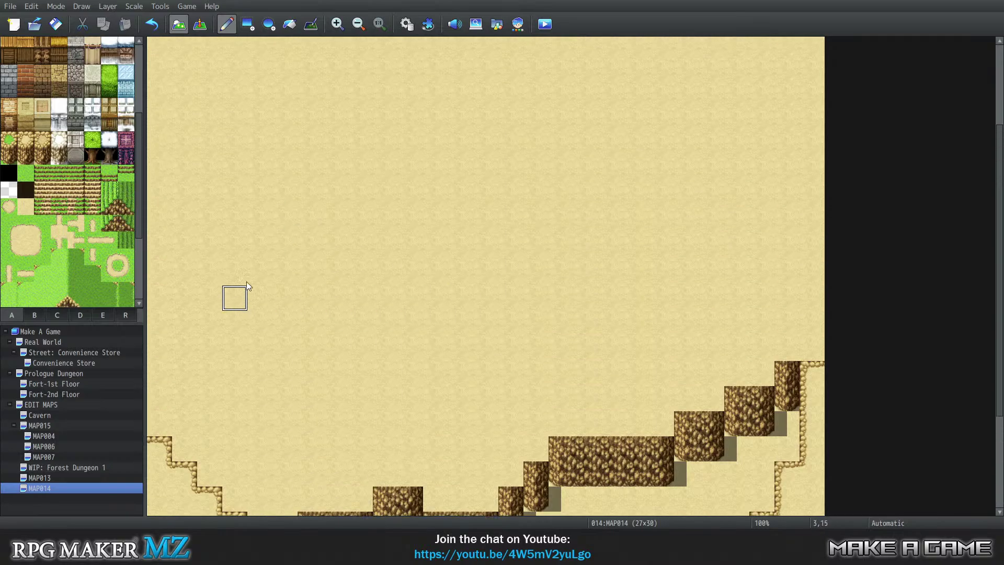
scroll(209, 306, "down", 5)
scroll(209, 309, "up", 3)
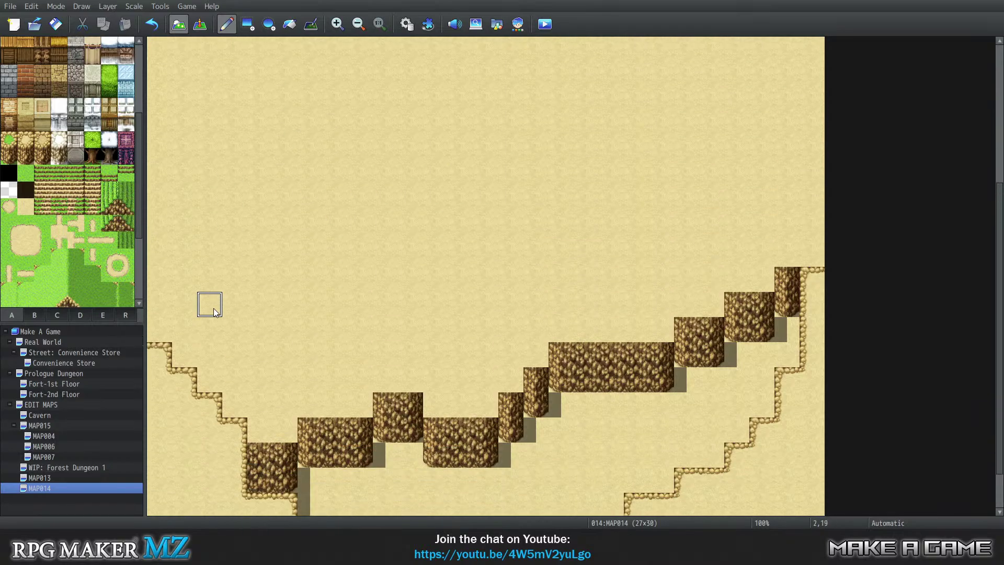
scroll(211, 314, "down", 3)
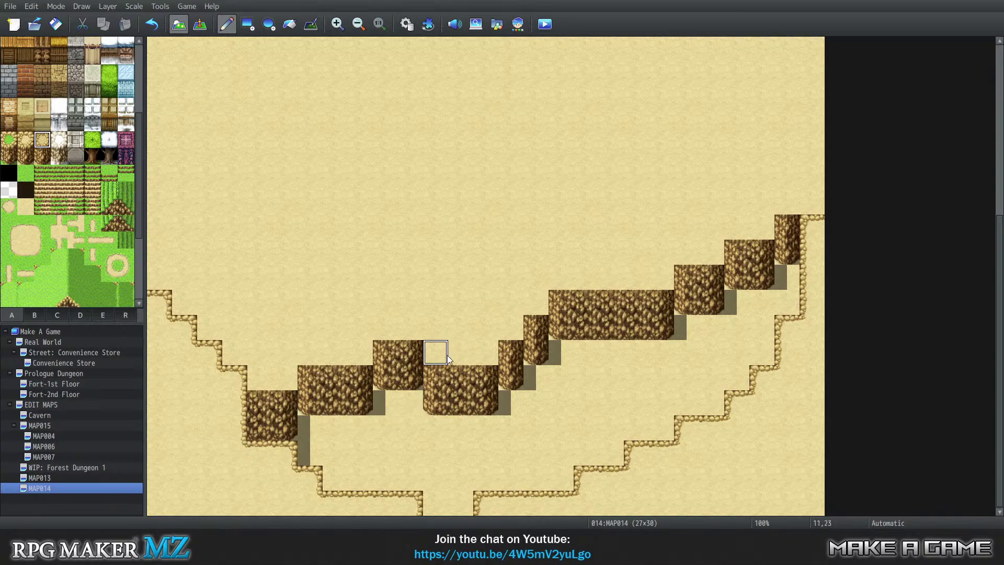
Step: Switch tile editing to layer 2 and choose the sand cliff-top tile for painting
key("ctrl+1")
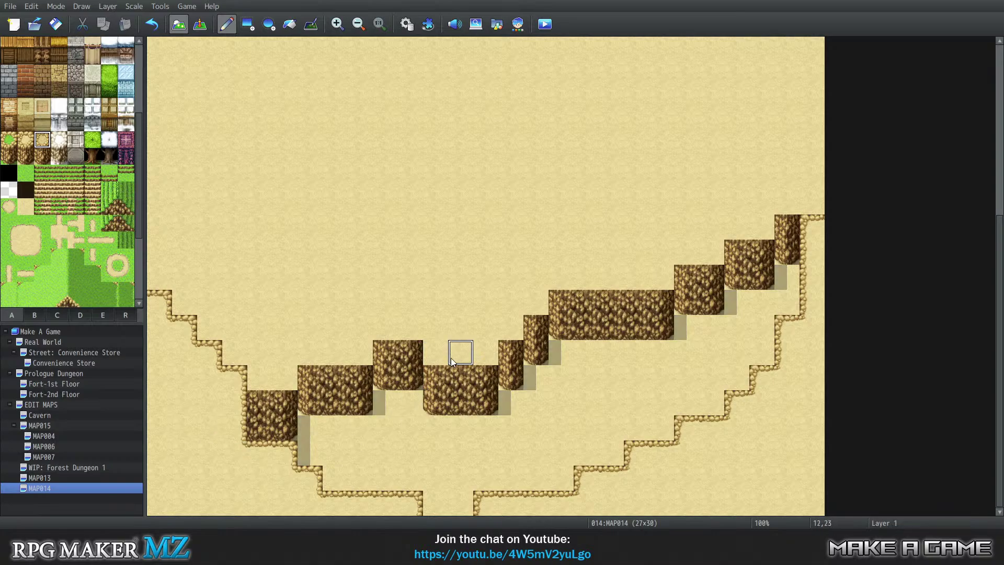
key("ctrl+2")
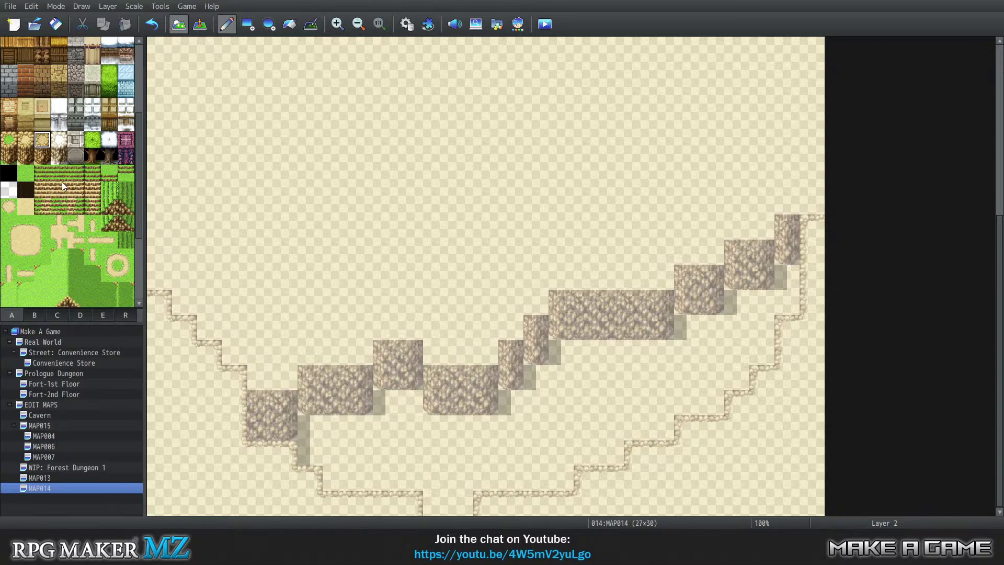
left_click(24, 142)
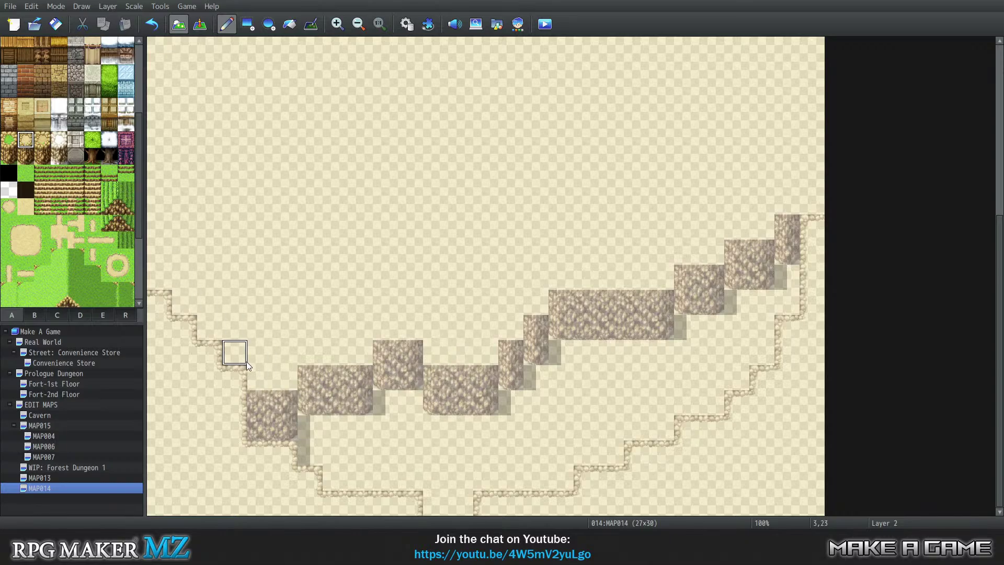
Step: Try to paint a strip of cliff-top on layer 2 along the upper edge of the stepped wall band
mouse_move(260, 374)
left_mouse_down()
mouse_move(277, 377)
mouse_move(257, 359)
mouse_move(235, 358)
mouse_move(283, 377)
mouse_move(285, 361)
mouse_move(361, 353)
mouse_move(387, 327)
mouse_move(436, 327)
mouse_move(403, 355)
left_mouse_up()
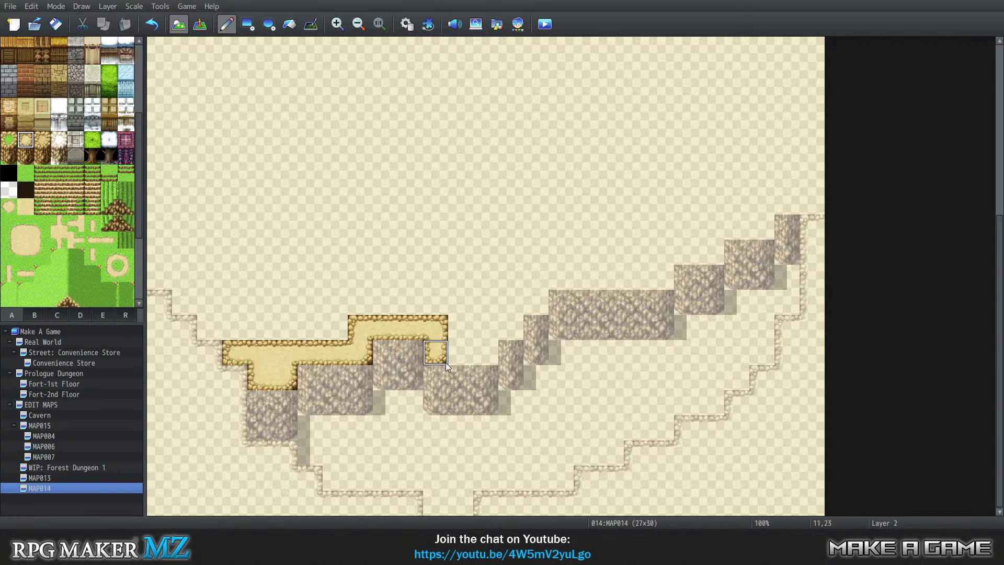
left_click(468, 354)
mouse_move(480, 360)
left_mouse_down()
mouse_move(485, 330)
mouse_move(510, 329)
mouse_move(522, 306)
mouse_move(382, 303)
mouse_move(525, 296)
mouse_move(539, 277)
mouse_move(662, 275)
left_mouse_up()
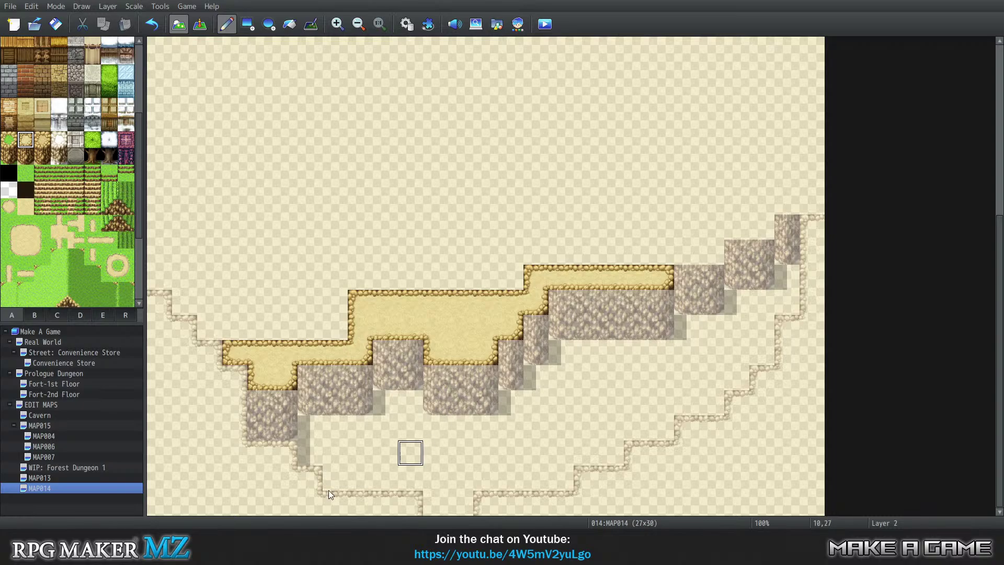
mouse_move(244, 361)
left_mouse_down()
mouse_move(366, 356)
mouse_move(491, 325)
mouse_move(486, 350)
mouse_move(491, 327)
mouse_move(477, 291)
mouse_move(666, 271)
mouse_move(515, 303)
left_mouse_up()
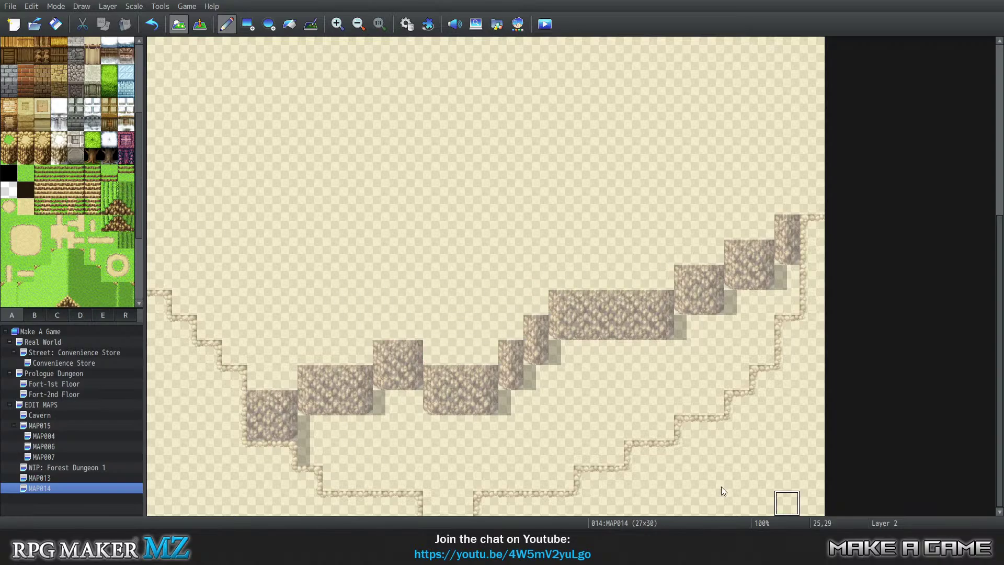
Step: Trace the stepped borders of the lower-left and lower-right cliff tops on layer 2, keeping the two-tile gap at the bottom edge
left_click(26, 139)
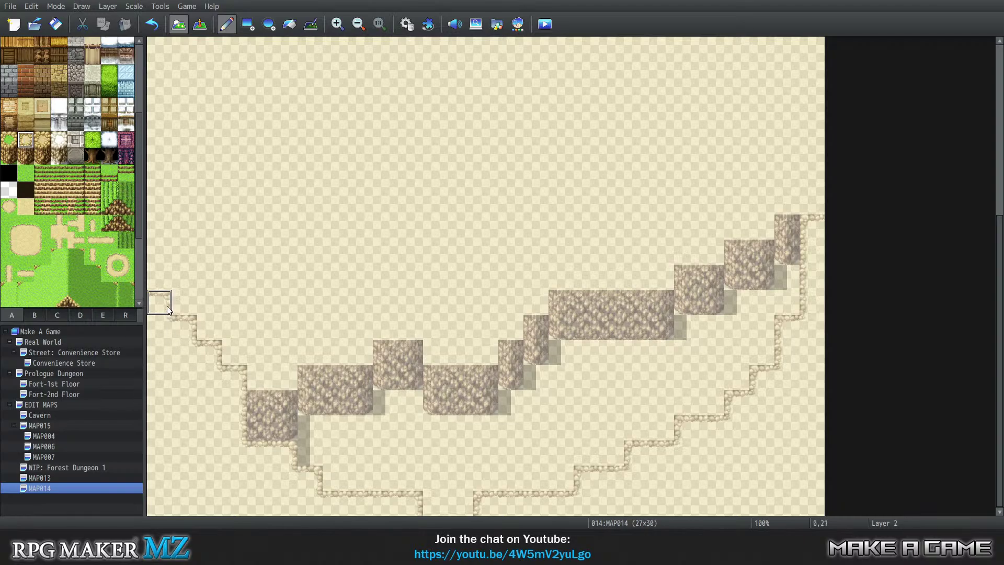
left_click_drag(160, 302, 159, 379)
mouse_move(179, 326)
left_mouse_down()
mouse_move(234, 376)
mouse_move(231, 460)
mouse_move(286, 451)
mouse_move(308, 478)
left_mouse_up()
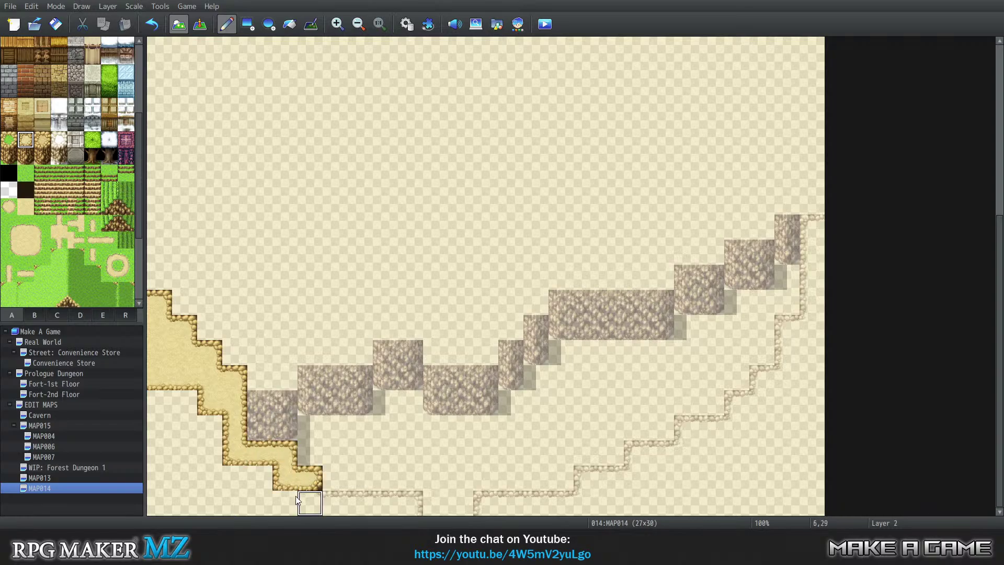
left_click_drag(312, 513, 411, 510)
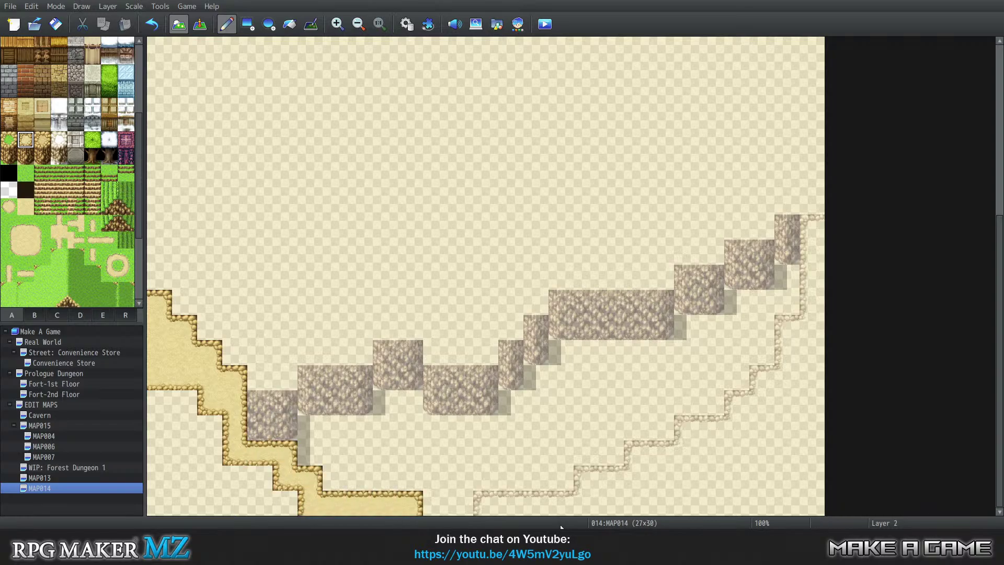
mouse_move(495, 514)
left_mouse_down()
mouse_move(580, 510)
mouse_move(622, 479)
mouse_move(643, 483)
mouse_move(647, 465)
mouse_move(689, 454)
mouse_move(689, 435)
mouse_move(737, 434)
mouse_move(761, 414)
mouse_move(766, 376)
mouse_move(795, 353)
mouse_move(785, 328)
mouse_move(787, 377)
left_mouse_up()
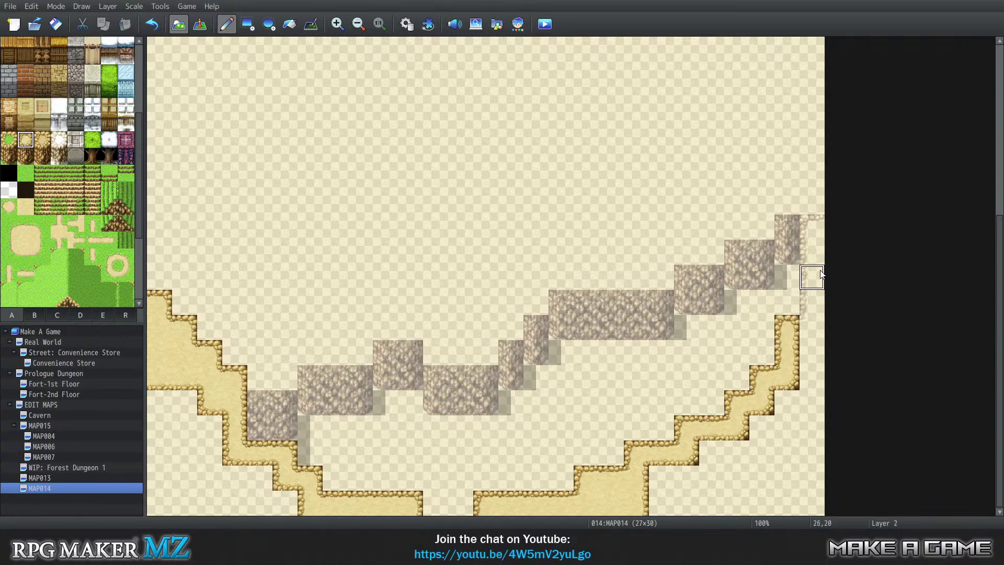
mouse_move(820, 274)
left_mouse_down()
mouse_move(811, 225)
mouse_move(807, 330)
left_mouse_up()
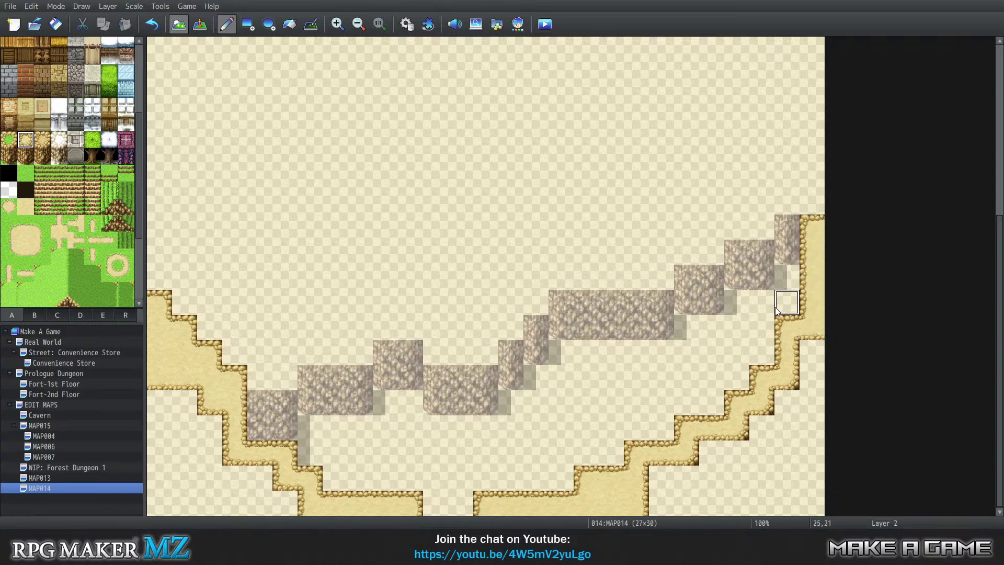
Step: Flood-fill the traced lower-right and lower-left corners on layer 2 with the cliff-top tile
left_click(294, 29)
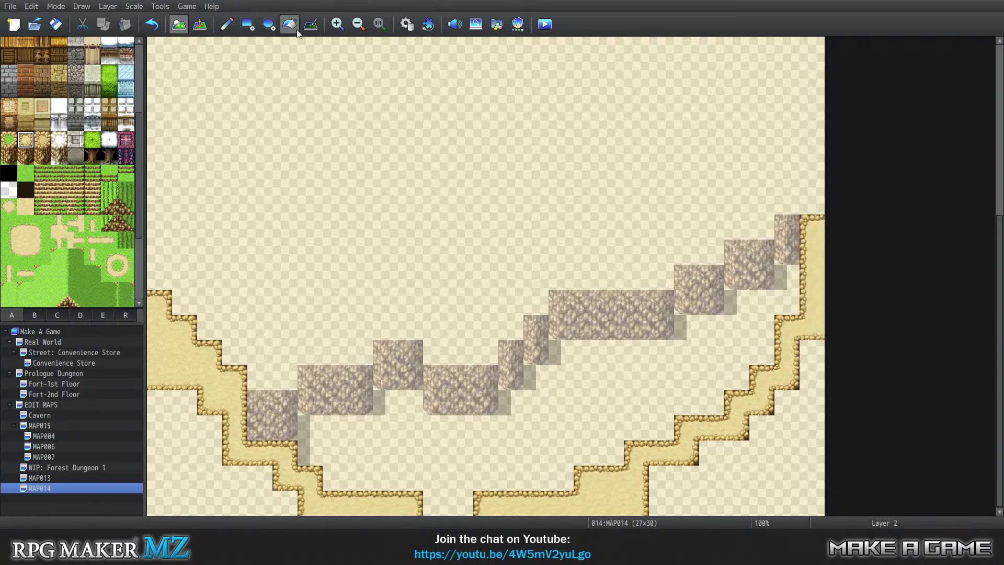
left_click(787, 478)
left_click(213, 486)
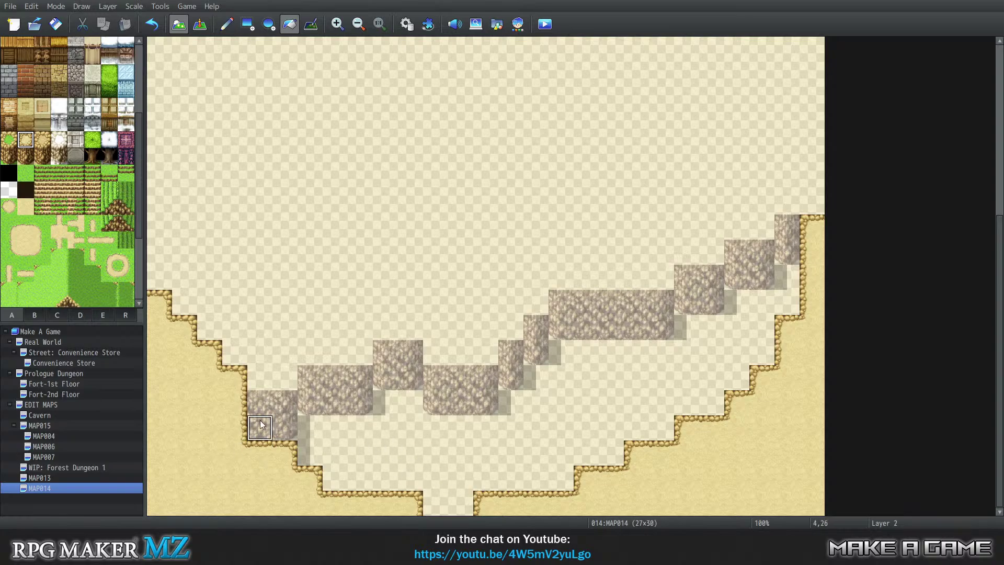
Step: Try the darker sand cliff-top as the fill of the lower-left corner and refill it with the original cliff-top tile
scroll(36, 207, "down", 1)
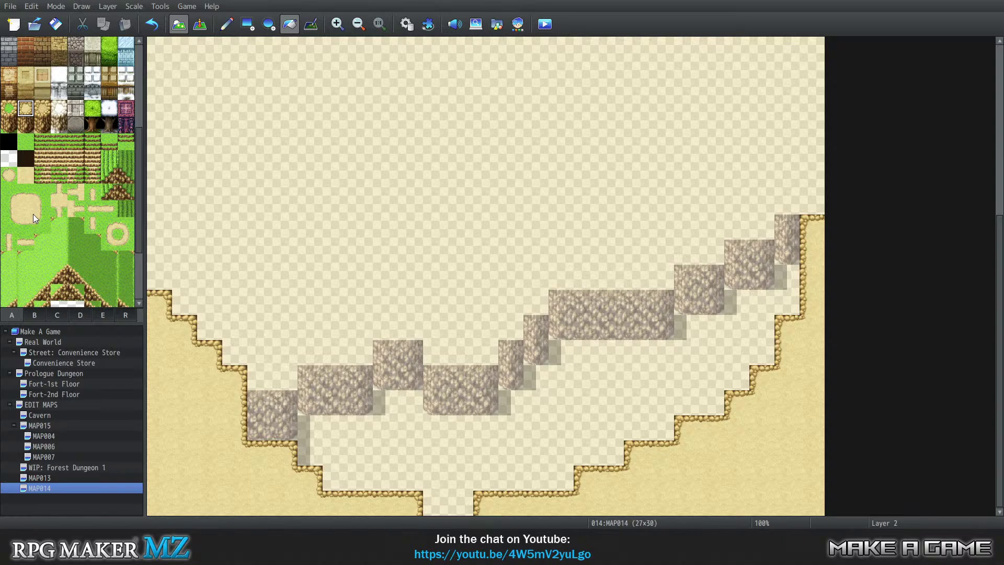
scroll(33, 214, "up", 5)
scroll(40, 223, "up", 1)
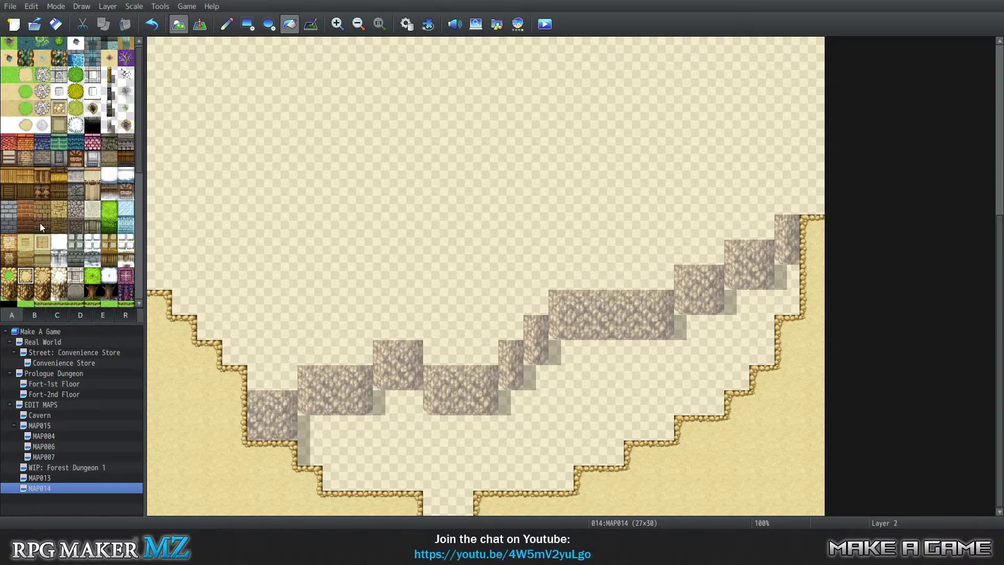
scroll(55, 267, "down", 1)
left_click(44, 258)
left_click(226, 443)
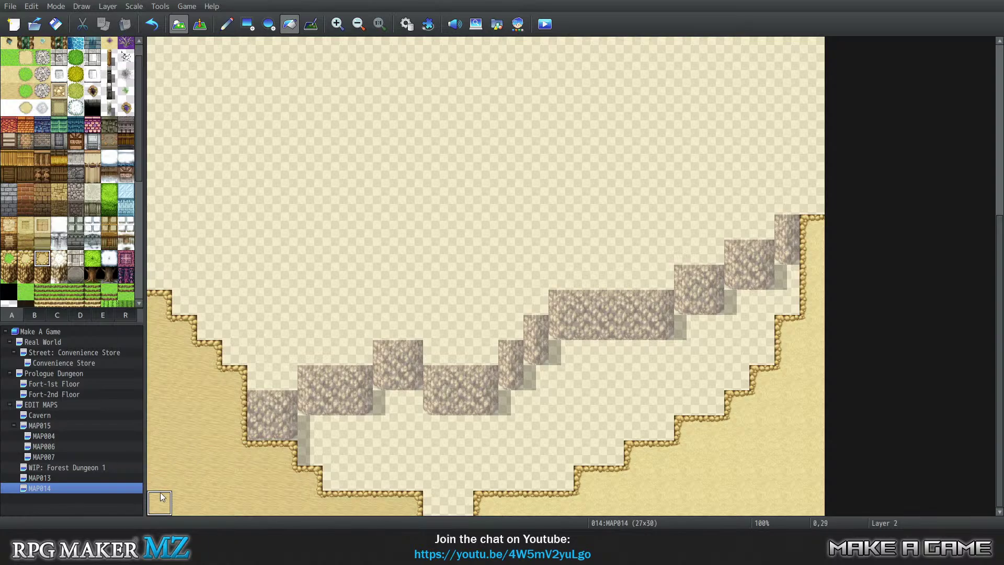
left_click(26, 258)
left_click(213, 431)
scroll(51, 221, "down", 5)
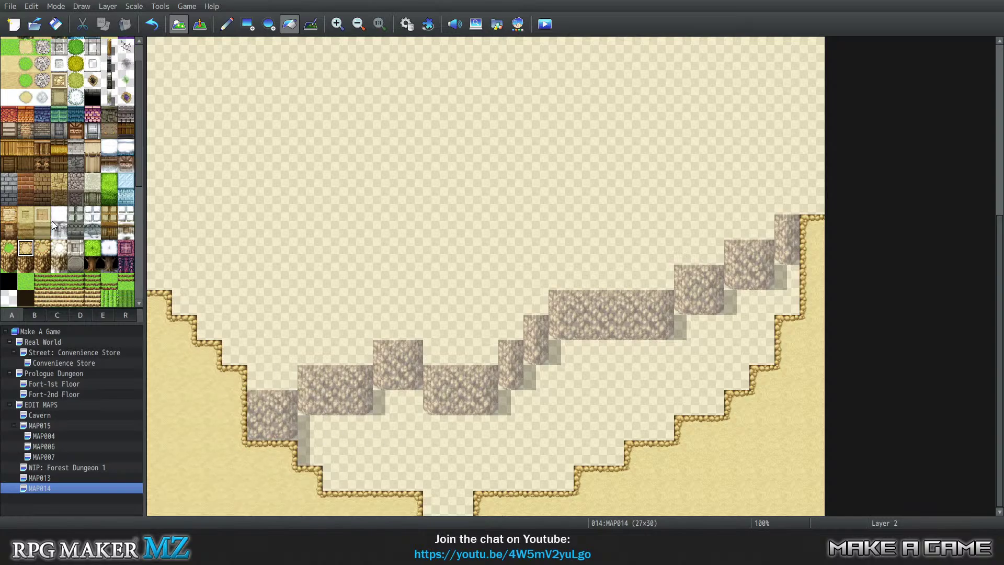
scroll(53, 224, "up", 2)
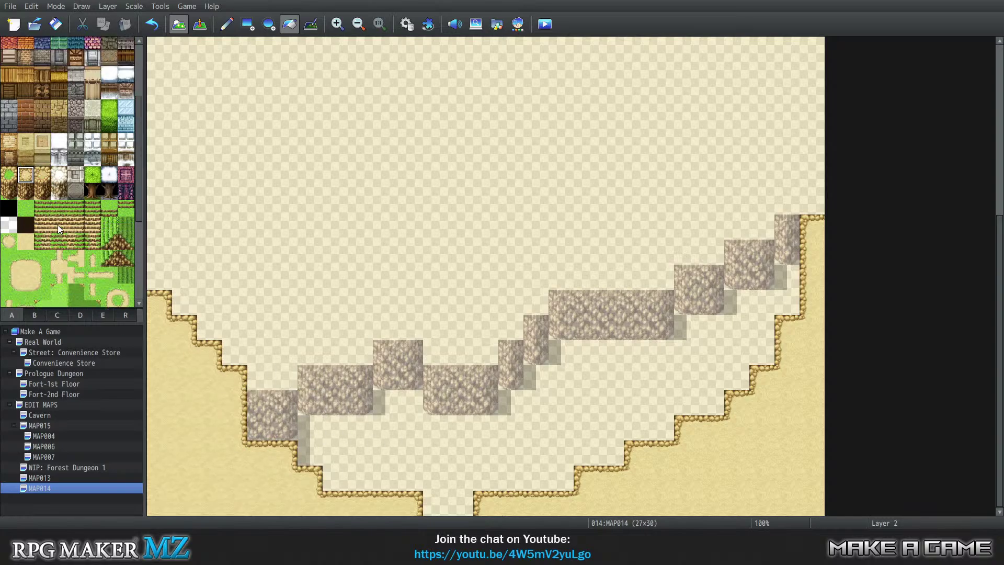
scroll(52, 223, "down", 8)
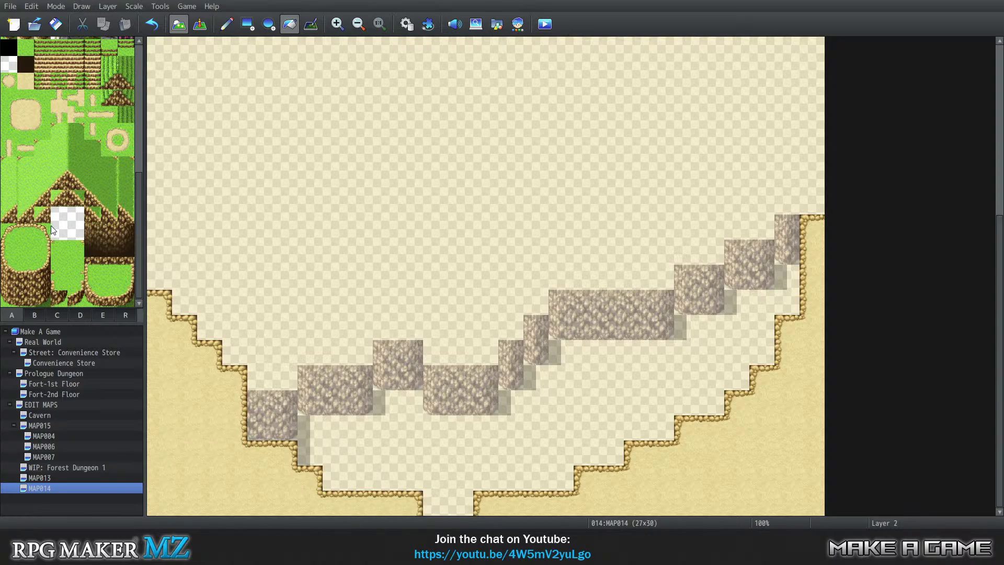
scroll(52, 223, "up", 3)
scroll(52, 224, "up", 10)
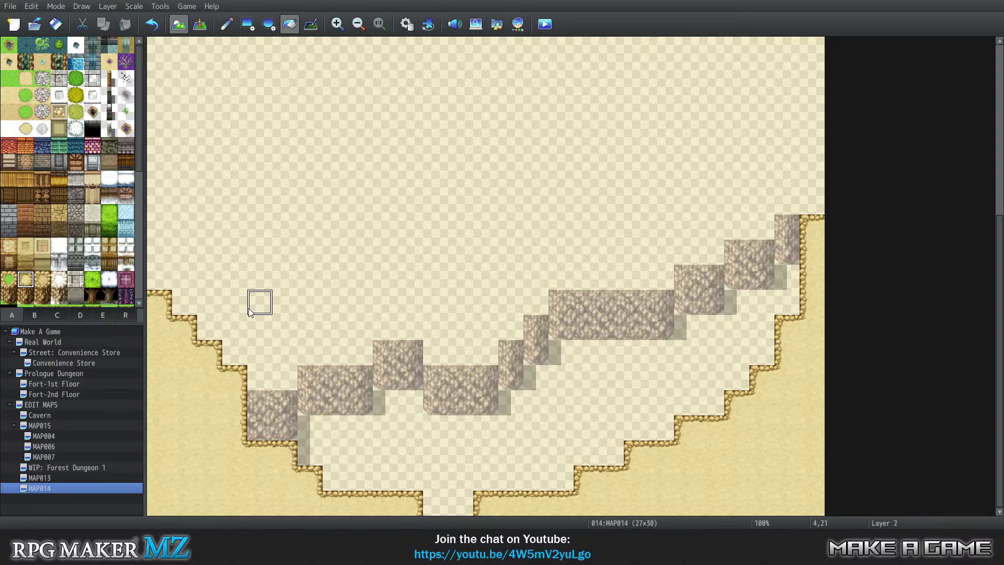
Step: Replace the cliff-top in the lower-left and lower-right corners of layer 1 with plain sand ground using flood fill
key("3")
key("4")
key("0")
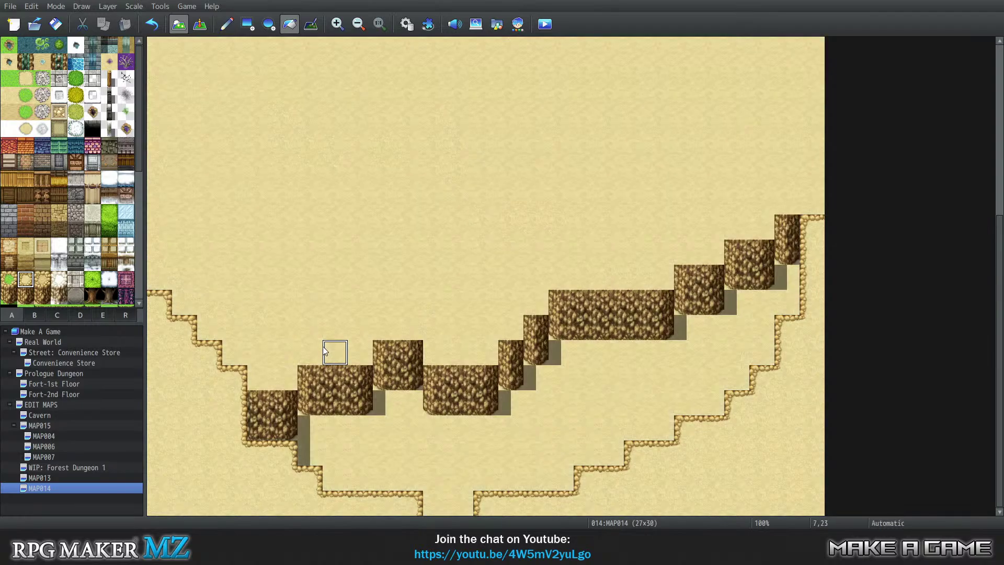
key("1")
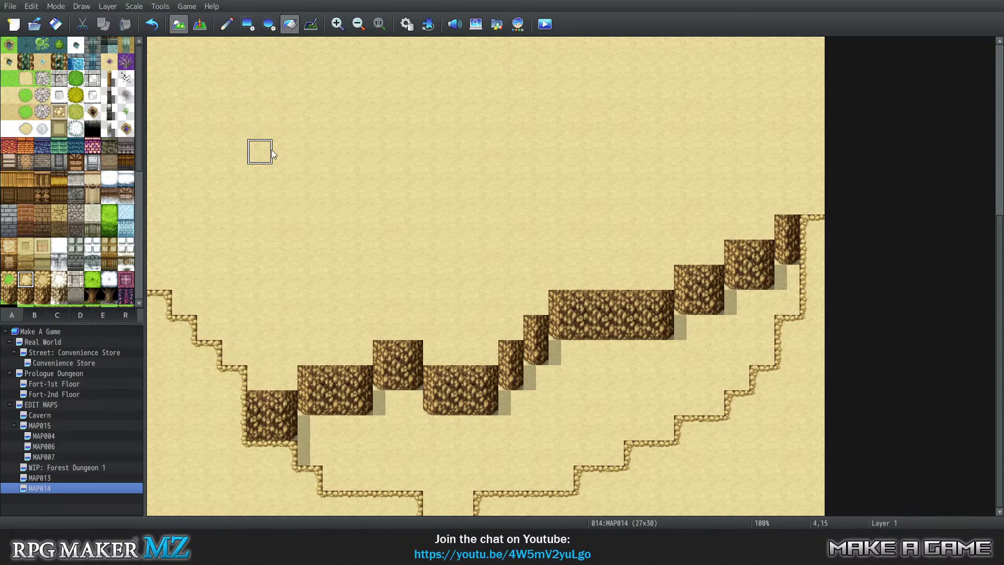
left_click(184, 453)
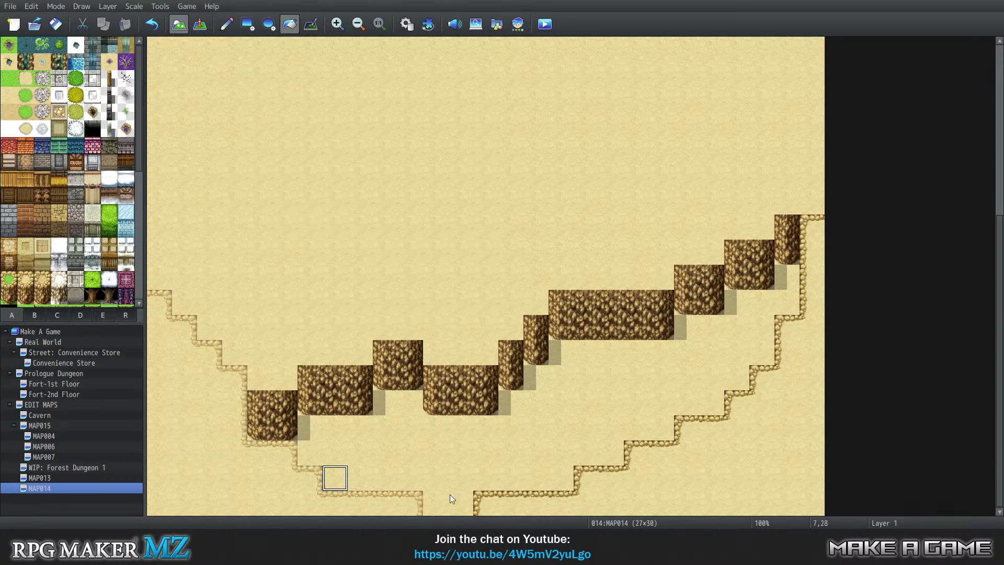
left_click(811, 477)
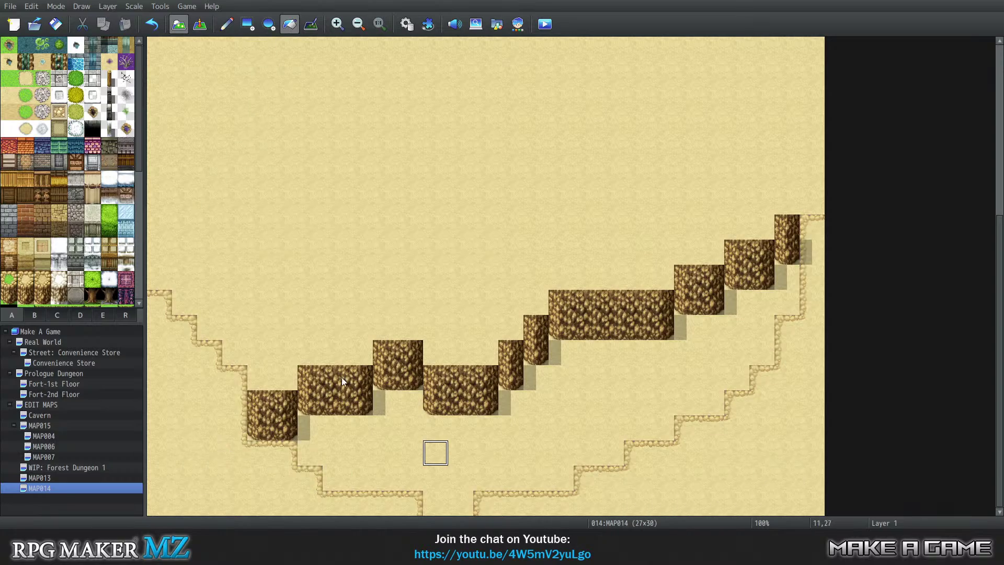
Step: Paint cliff-top on layer 1 along the wall band's upper edge from the left to the right map edge, and fill the area above it
left_click(227, 23)
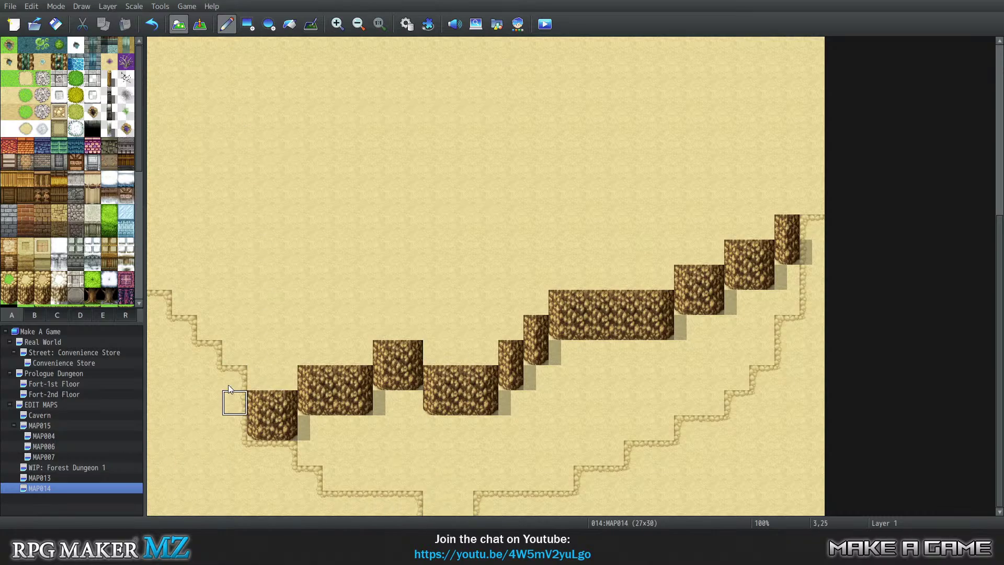
left_click(235, 353)
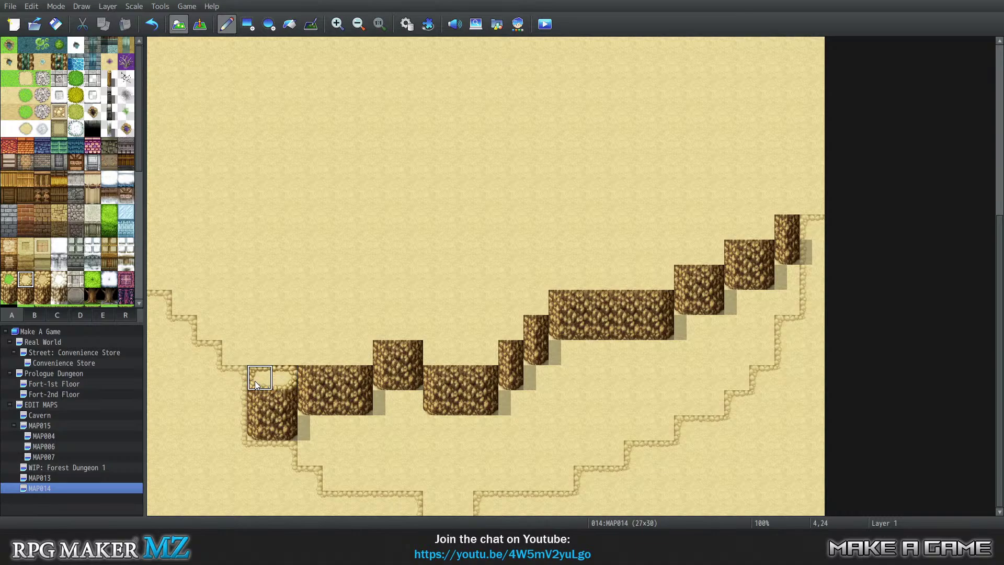
left_click(218, 379)
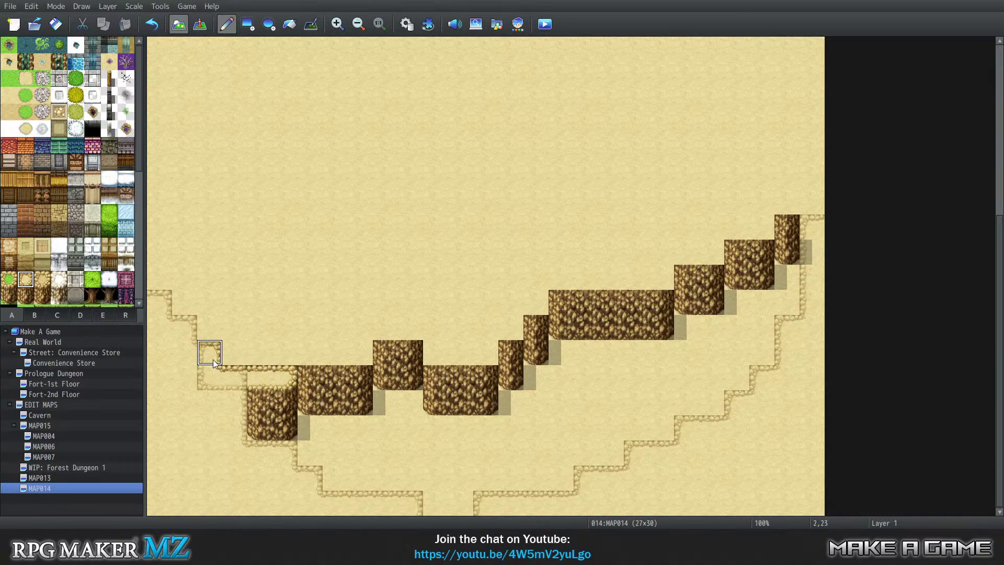
left_click_drag(239, 353, 303, 353)
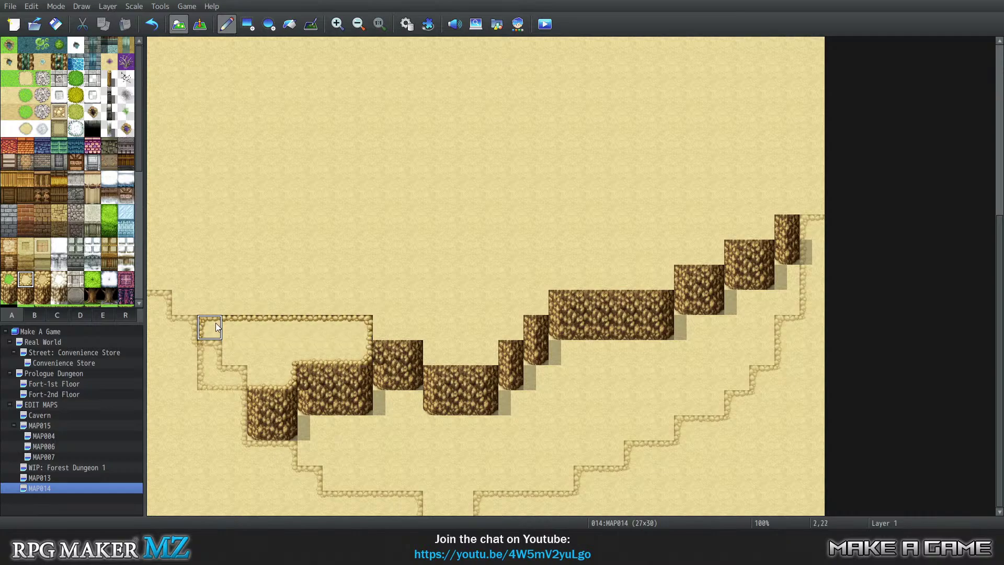
left_click(177, 326)
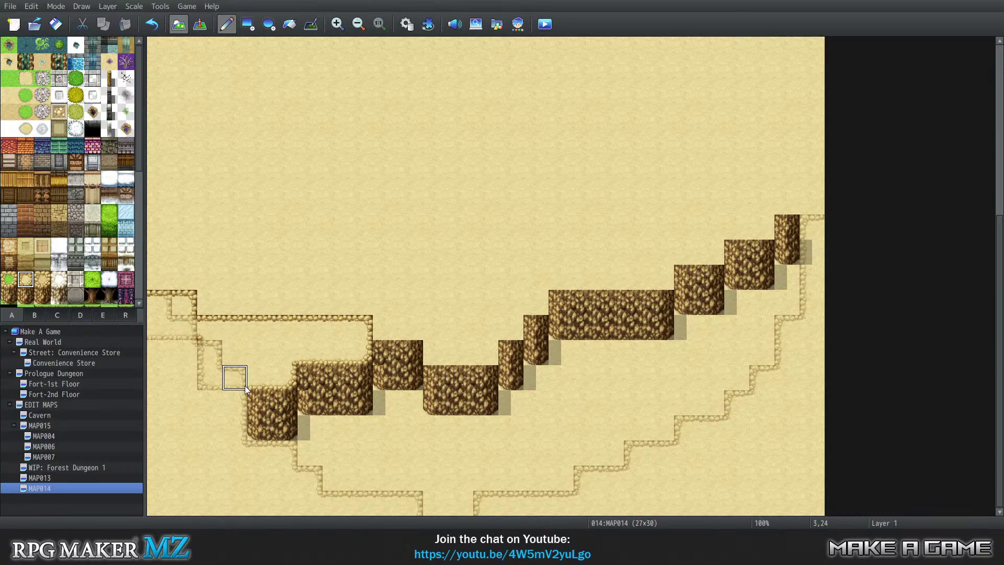
mouse_move(393, 331)
left_mouse_down()
mouse_move(428, 322)
mouse_move(447, 345)
mouse_move(509, 321)
mouse_move(533, 298)
mouse_move(505, 298)
mouse_move(638, 273)
left_mouse_up()
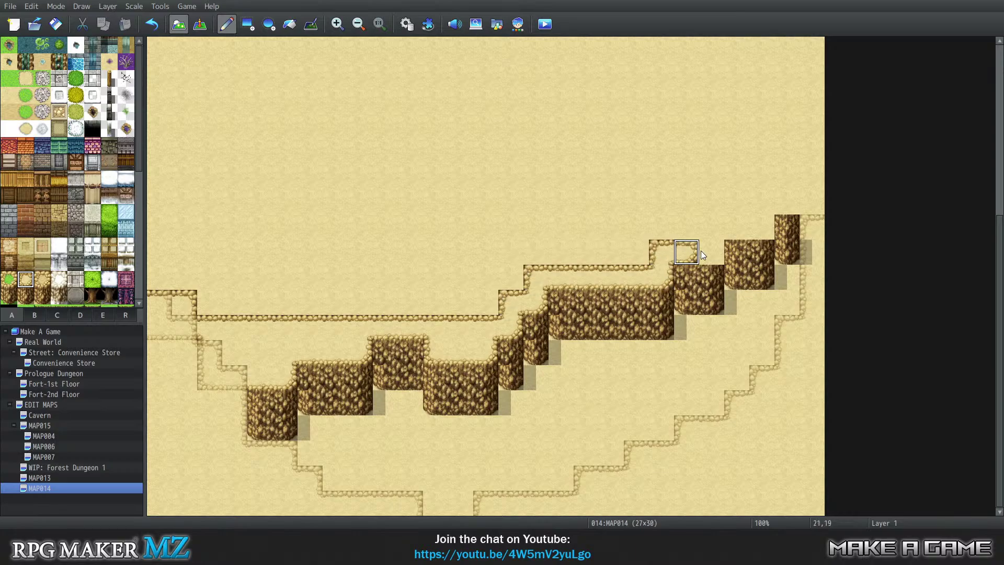
mouse_move(701, 251)
left_mouse_down()
mouse_move(711, 225)
mouse_move(753, 223)
mouse_move(811, 199)
left_mouse_up()
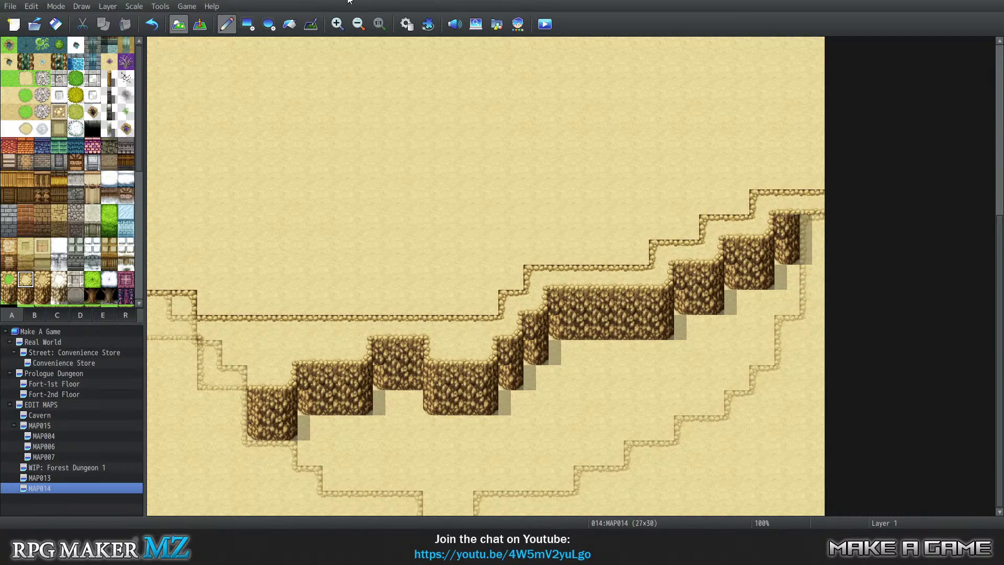
left_click(293, 24)
scroll(507, 276, "up", 3)
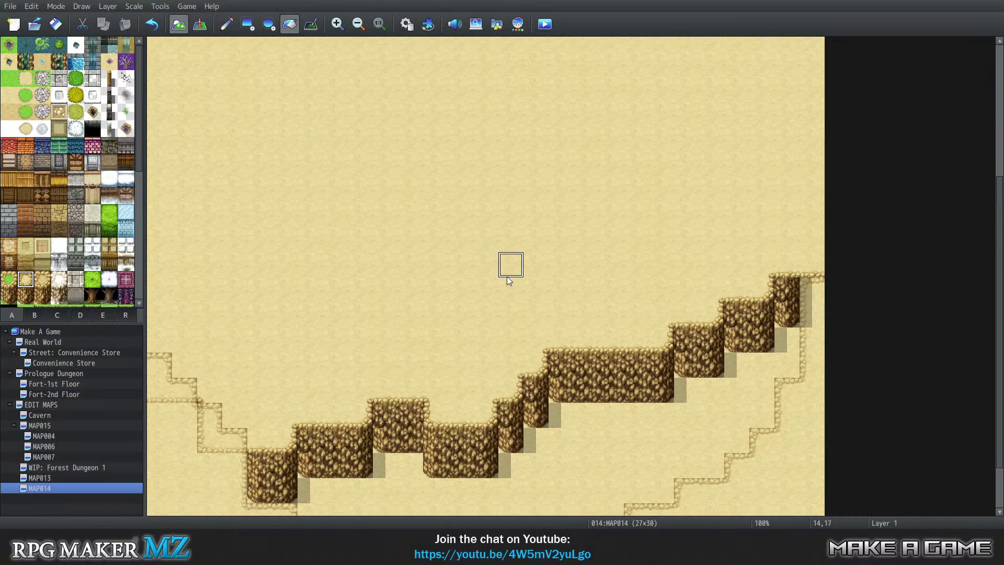
Step: Extend the cliff-top on layer 2 one tile upward at the map's right edge, above the end of the wall band
scroll(507, 276, "down", 1)
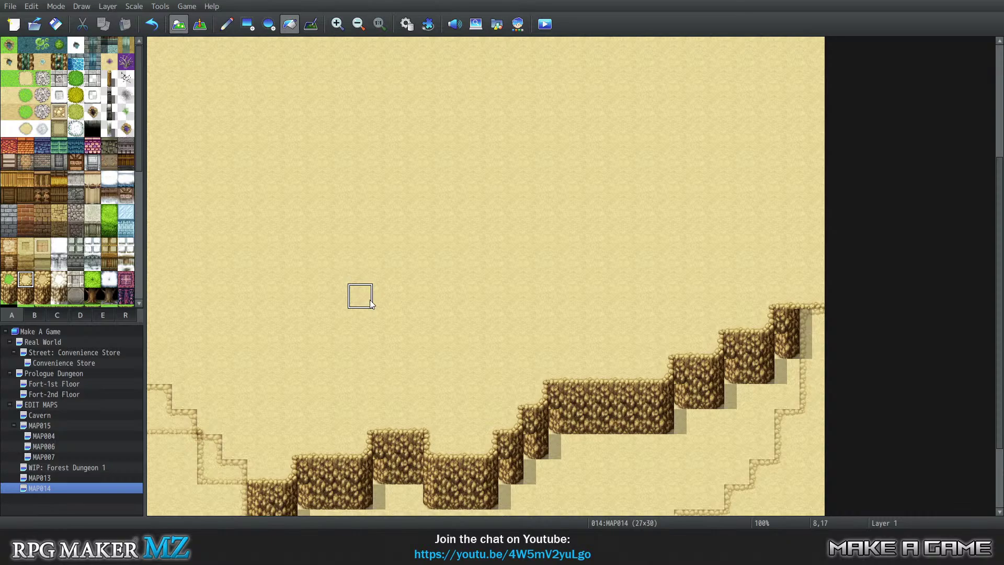
scroll(375, 324, "down", 2)
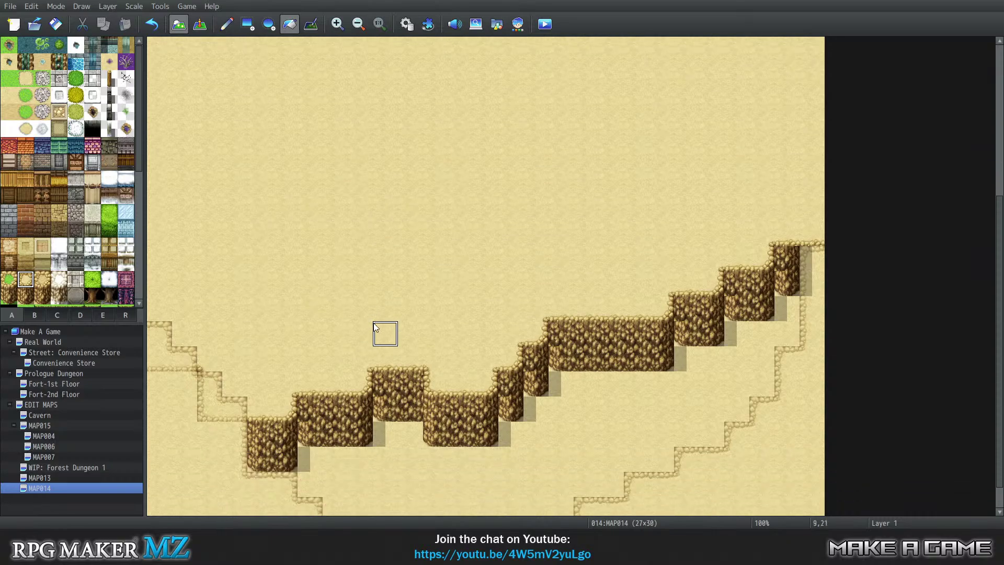
scroll(379, 325, "down", 1)
scroll(359, 334, "up", 2)
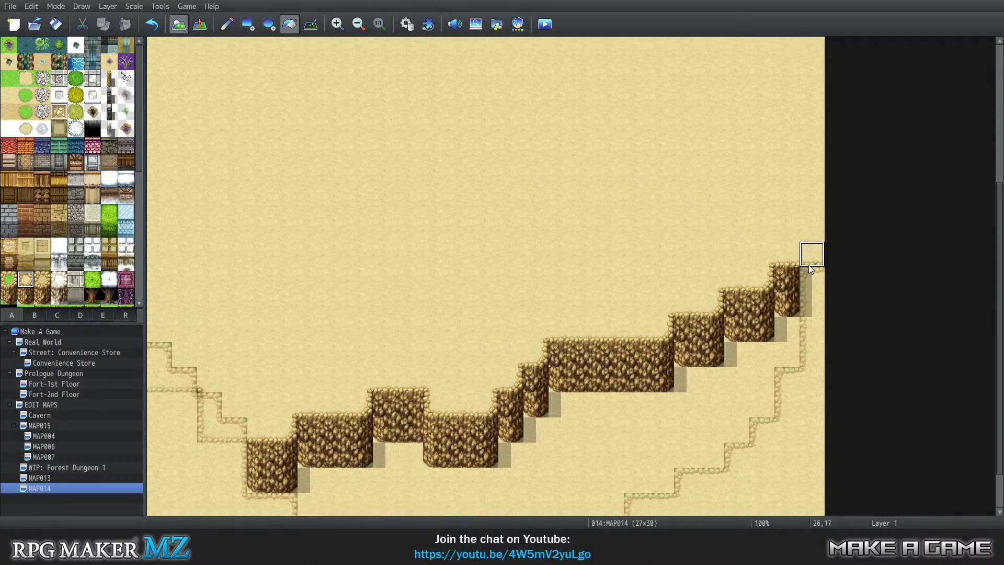
left_click(810, 305)
key("2")
right_click(819, 284)
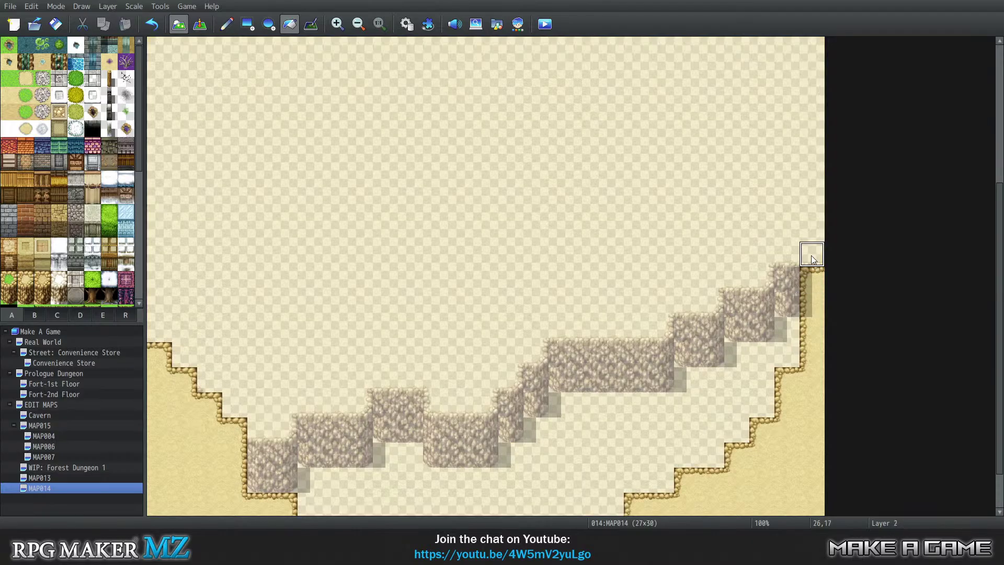
left_click(818, 262)
key("ctrl+z")
left_click(228, 26)
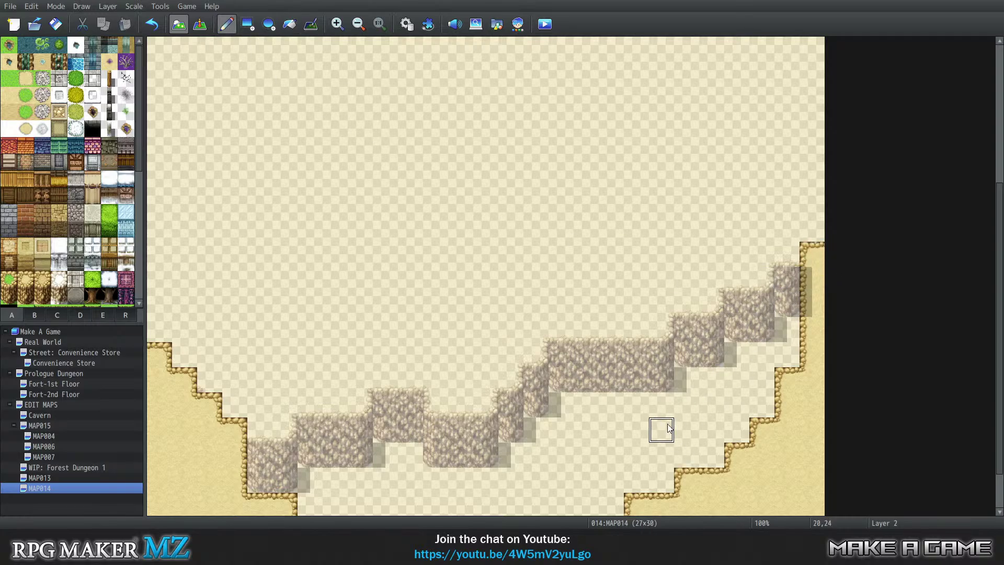
key("3")
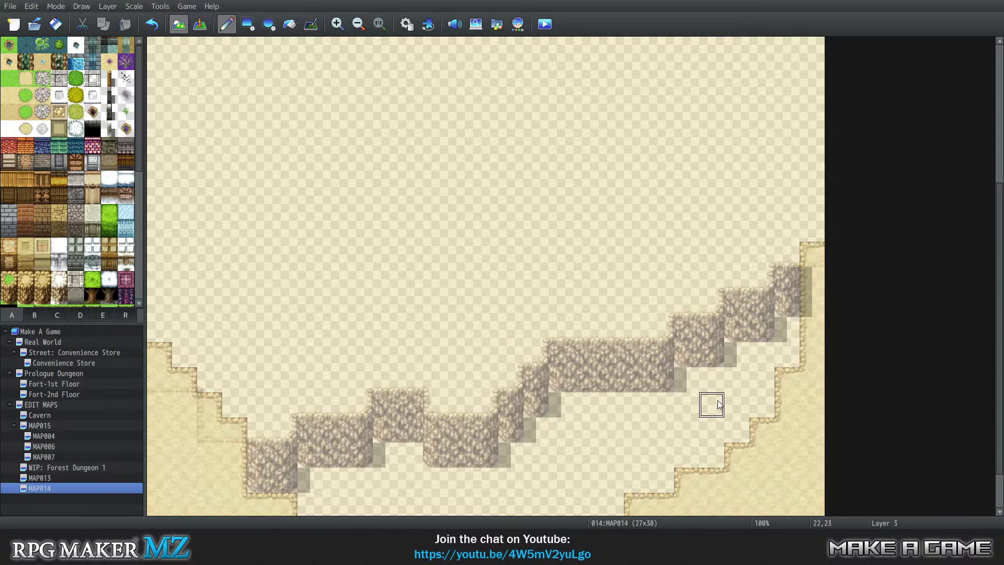
key("0")
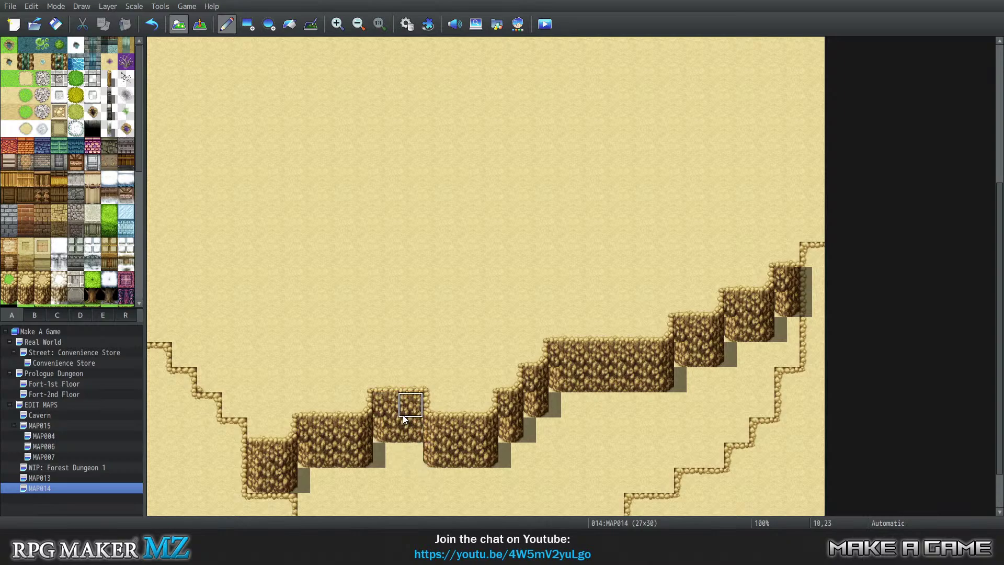
Step: Restamp the leftmost wall section with straight-edged wall tiles and cover its bottom row with cliff-top
right_click_drag(392, 408, 393, 427)
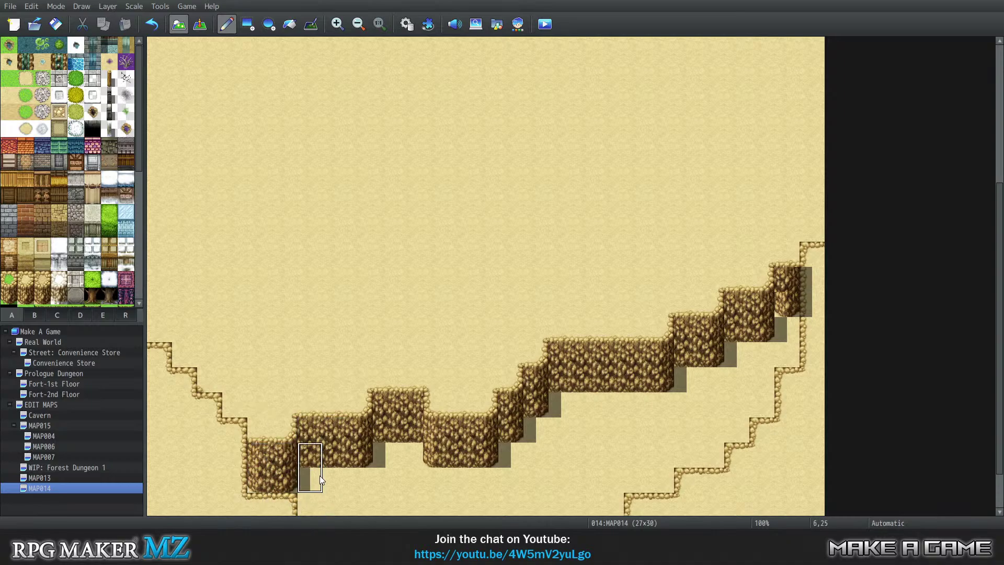
left_click(265, 486)
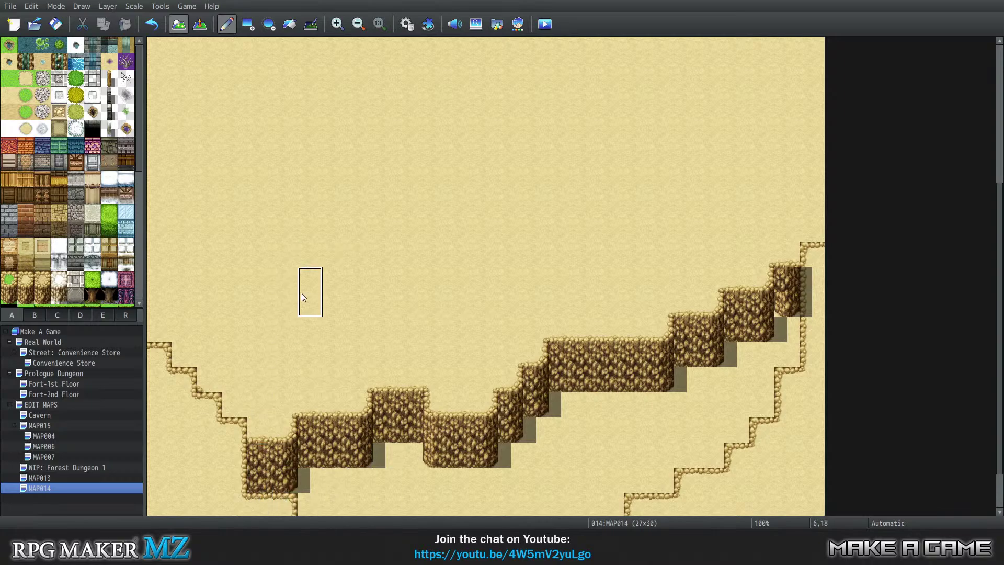
left_click(259, 499)
left_click(258, 483)
left_click(288, 487)
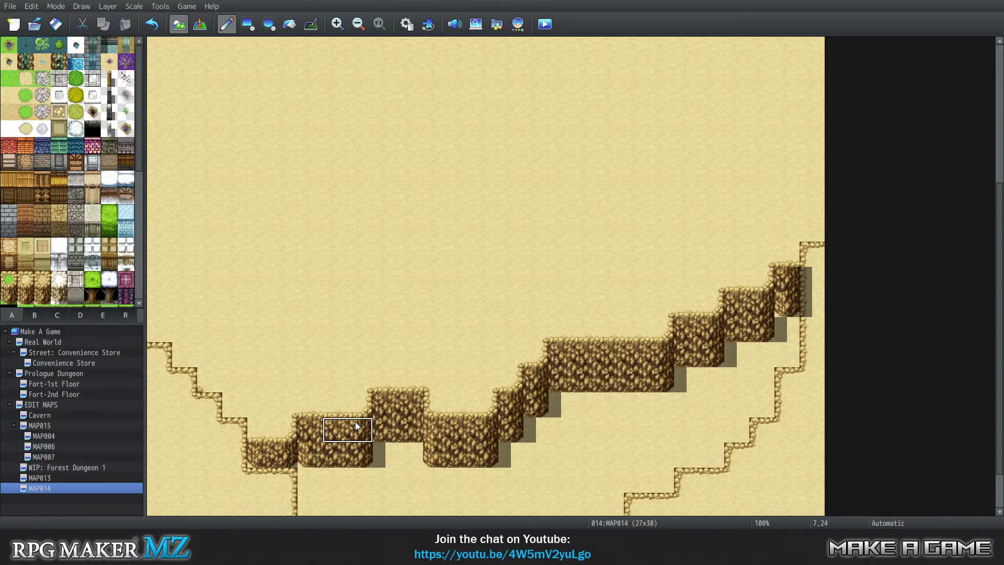
left_click(278, 455)
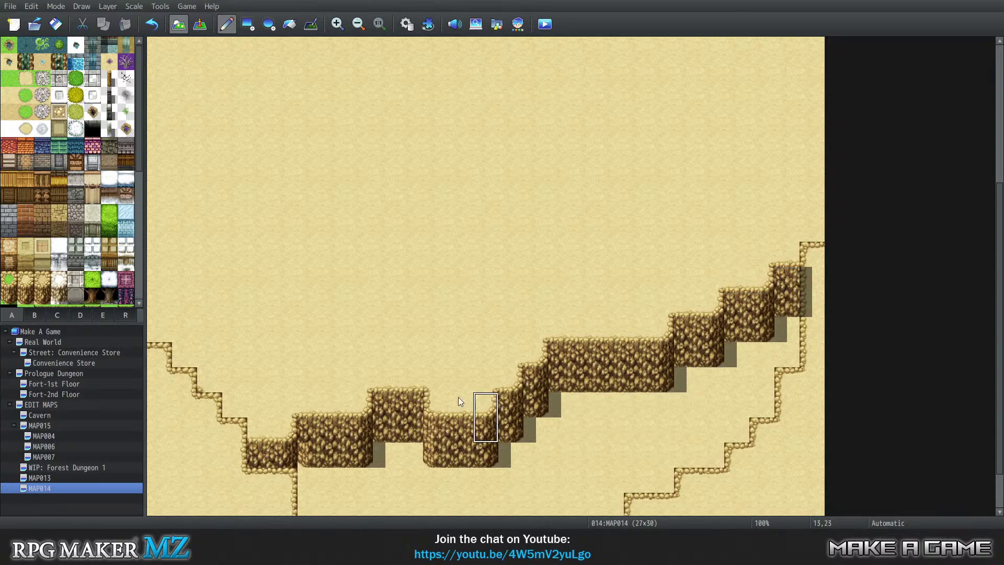
Step: Erase the automatic shadows beside every step of the cliff wall band with the shadow pen
left_click(313, 25)
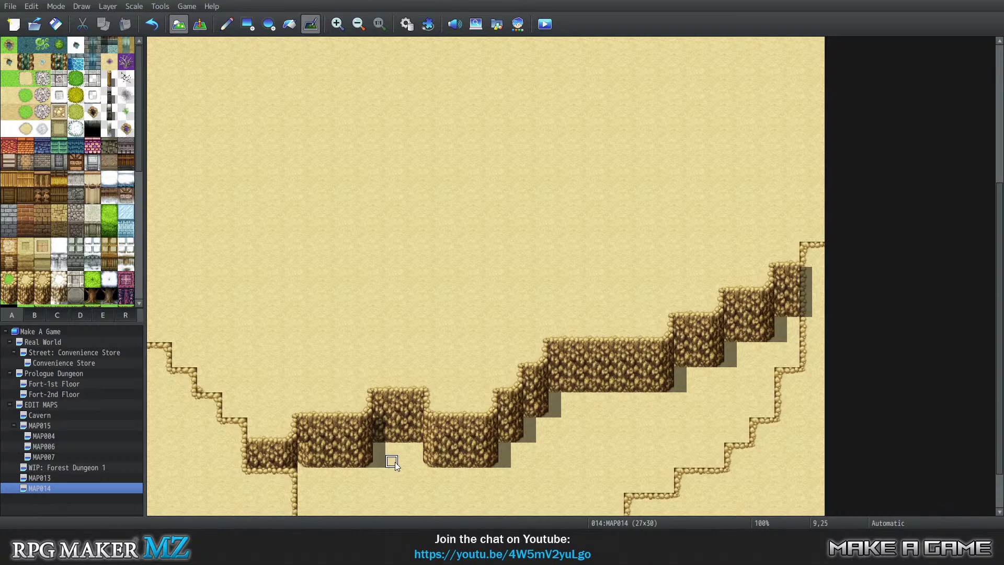
left_click_drag(377, 463, 378, 438)
mouse_move(503, 463)
left_mouse_down()
mouse_move(503, 450)
mouse_move(523, 448)
left_mouse_up()
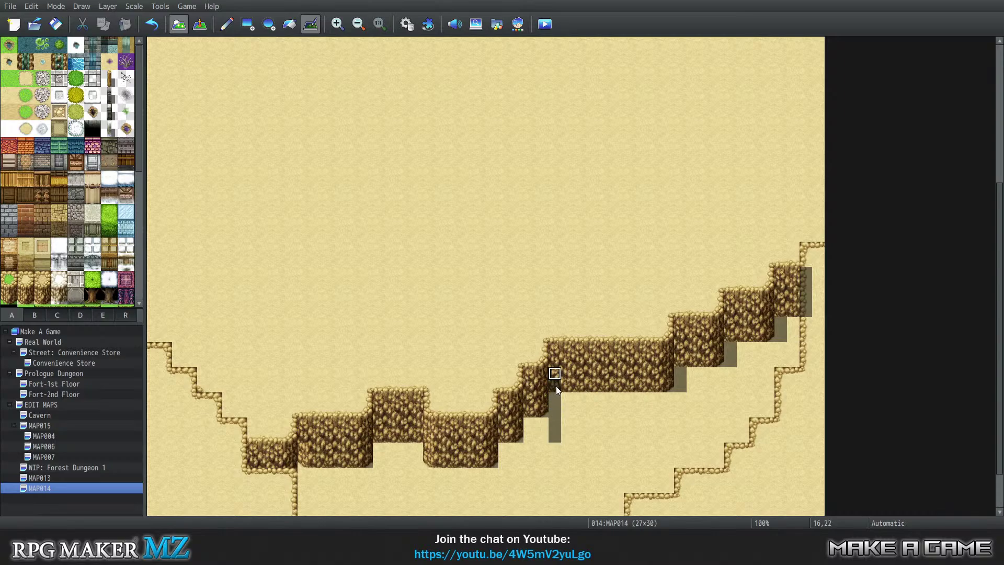
left_click(681, 359)
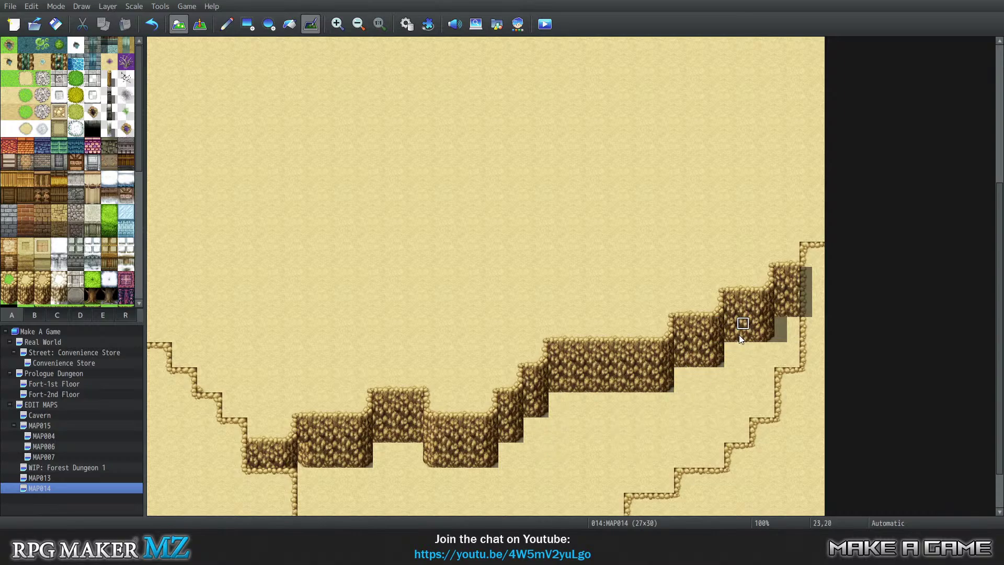
left_click_drag(780, 335, 786, 305)
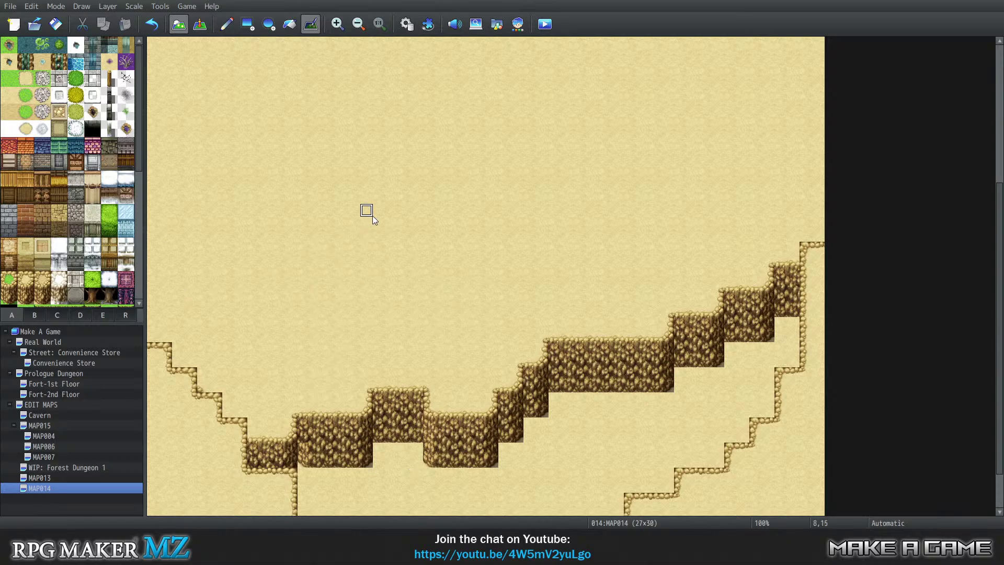
Step: Add a cliff-top tile on layer 1 beneath the stepped edge of the lower-left corner with the pencil
scroll(366, 246, "down", 2)
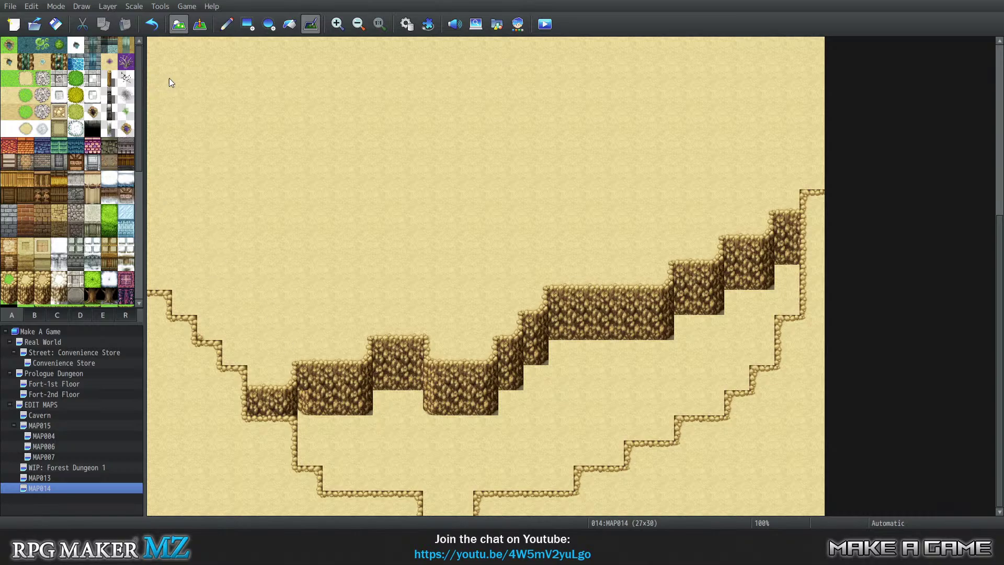
key("1")
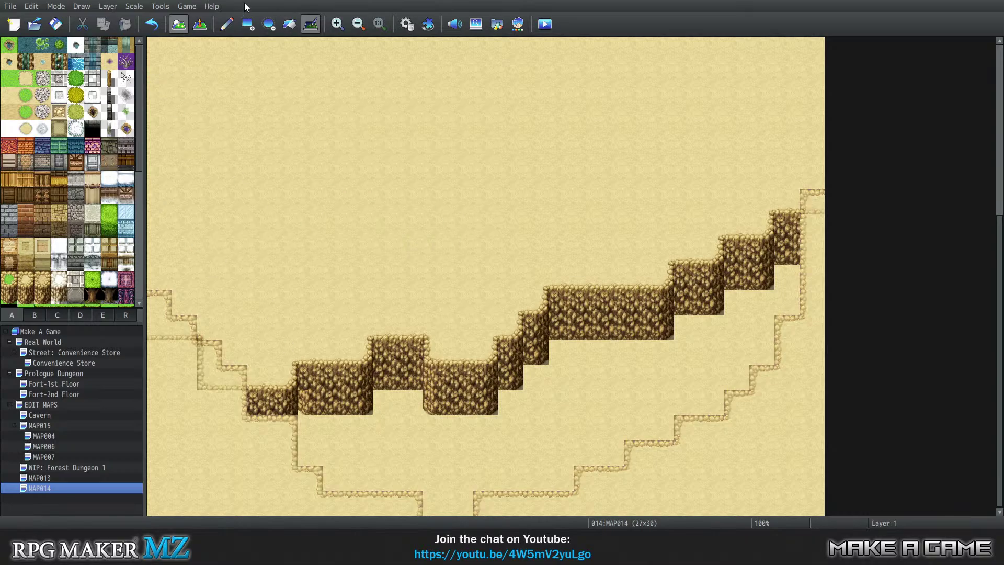
left_click(227, 24)
key("2")
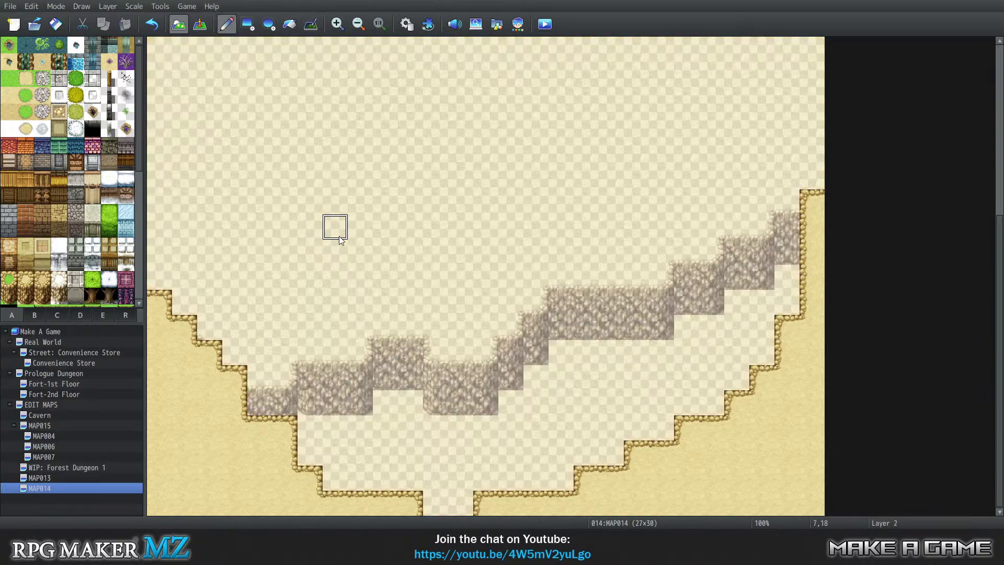
key("3")
key("0")
key("1")
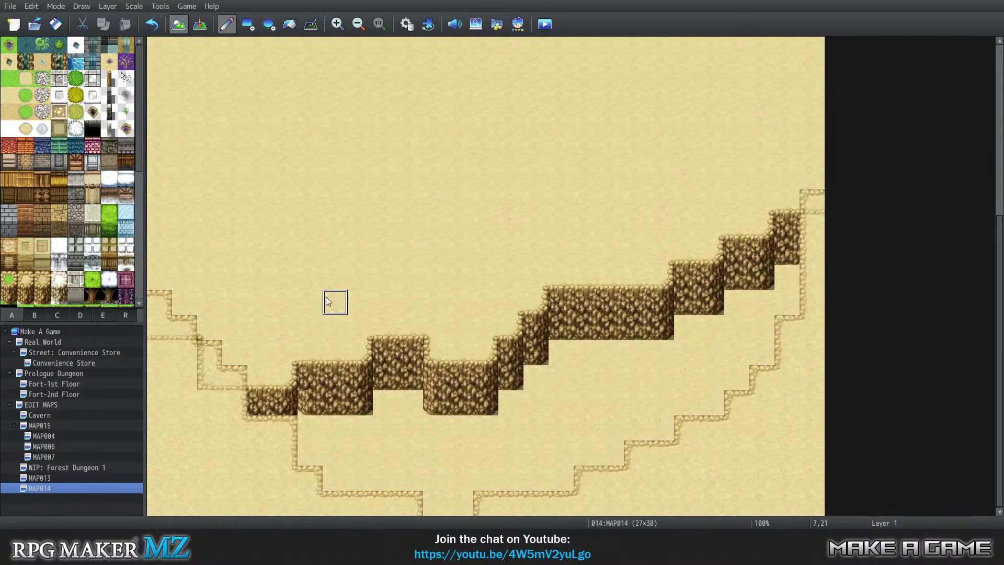
mouse_move(234, 353)
left_mouse_down()
mouse_move(209, 328)
mouse_move(189, 347)
left_mouse_up()
key("2")
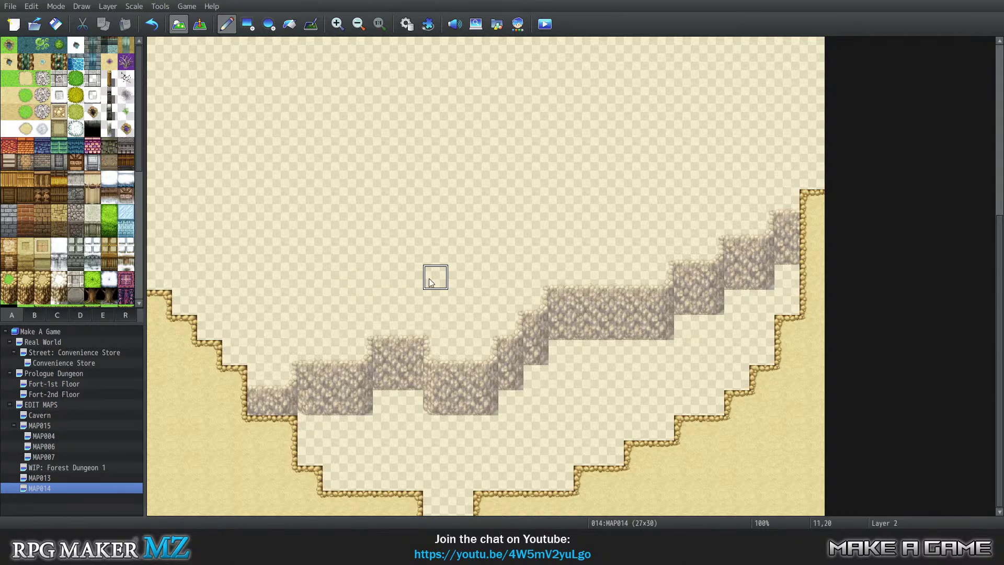
key("3")
key("0")
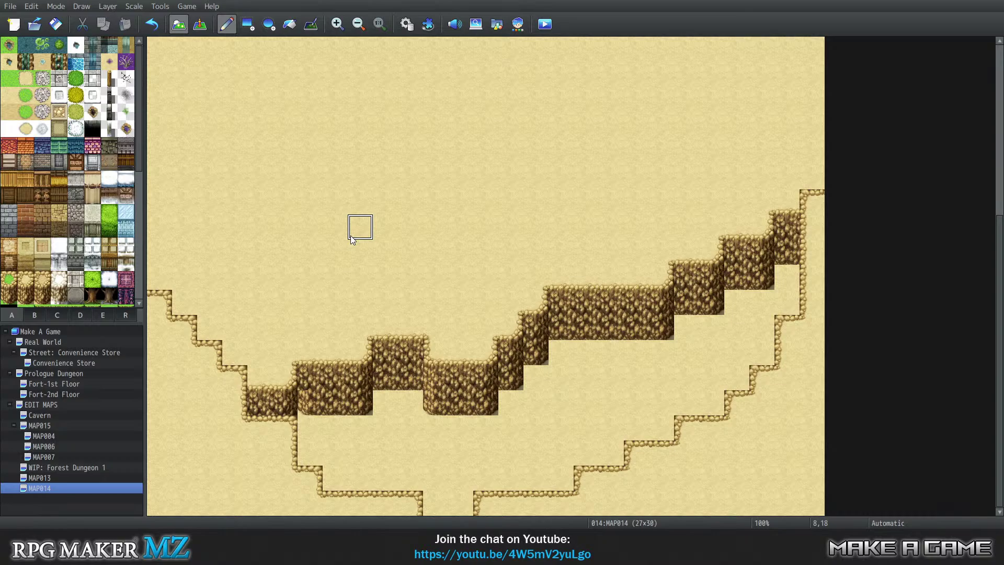
scroll(576, 444, "up", 3)
scroll(578, 442, "up", 3)
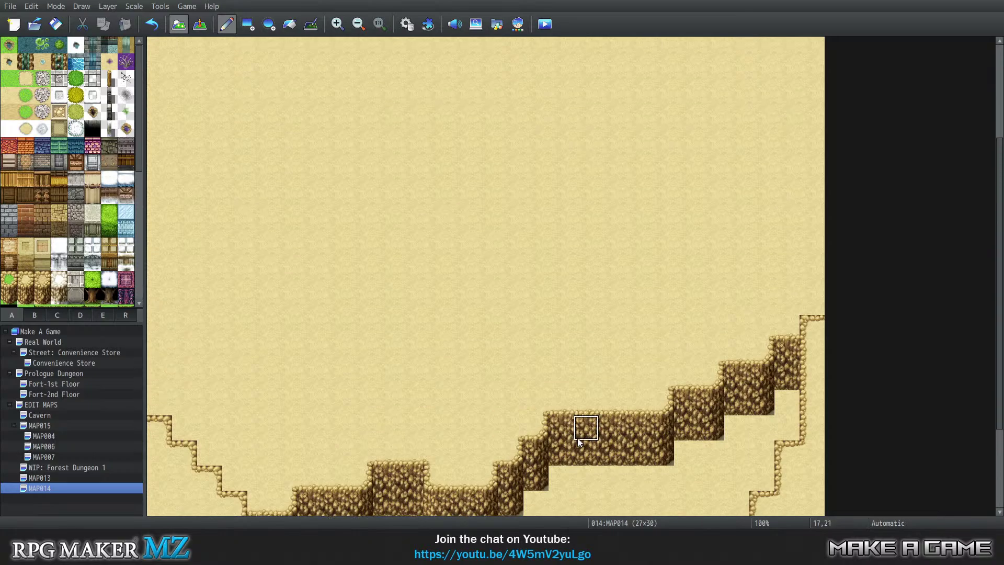
scroll(486, 377, "down", 3)
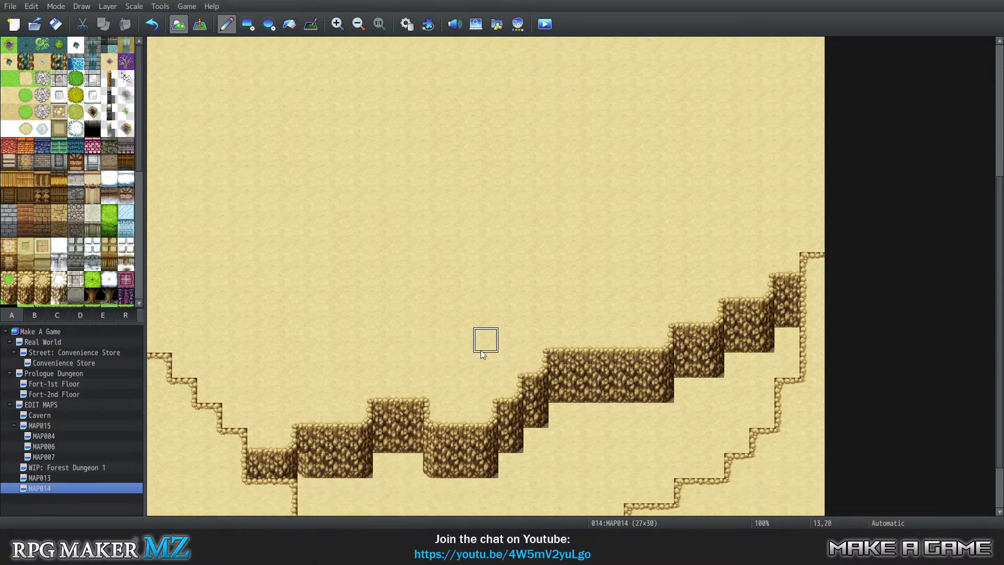
scroll(602, 335, "down", 3)
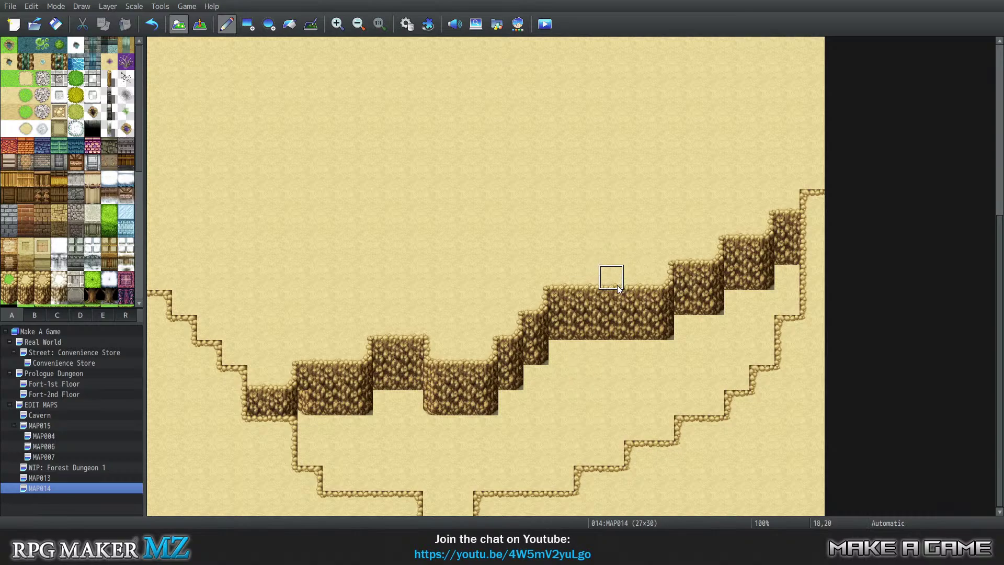
left_click(610, 309)
left_click(609, 328)
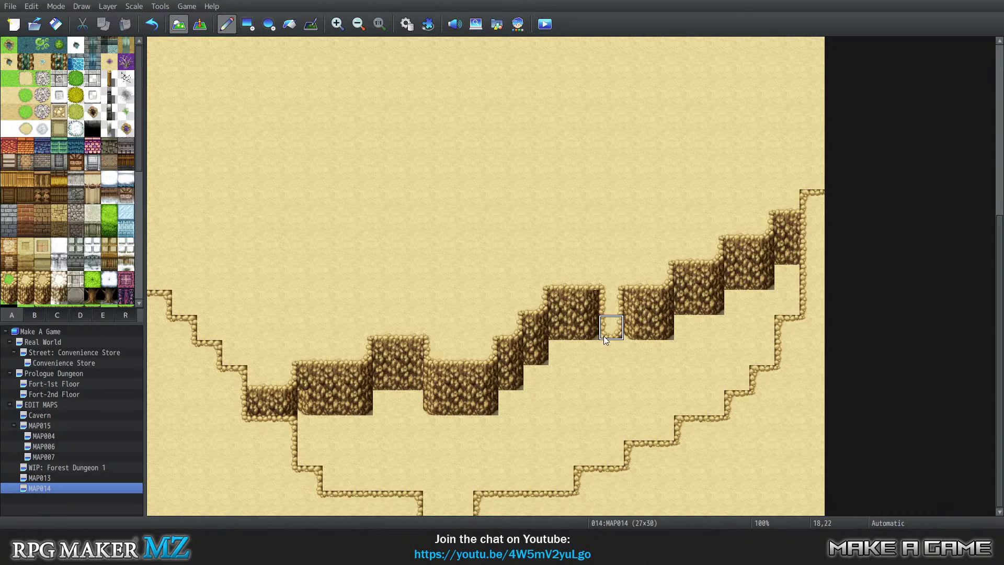
left_click(611, 307)
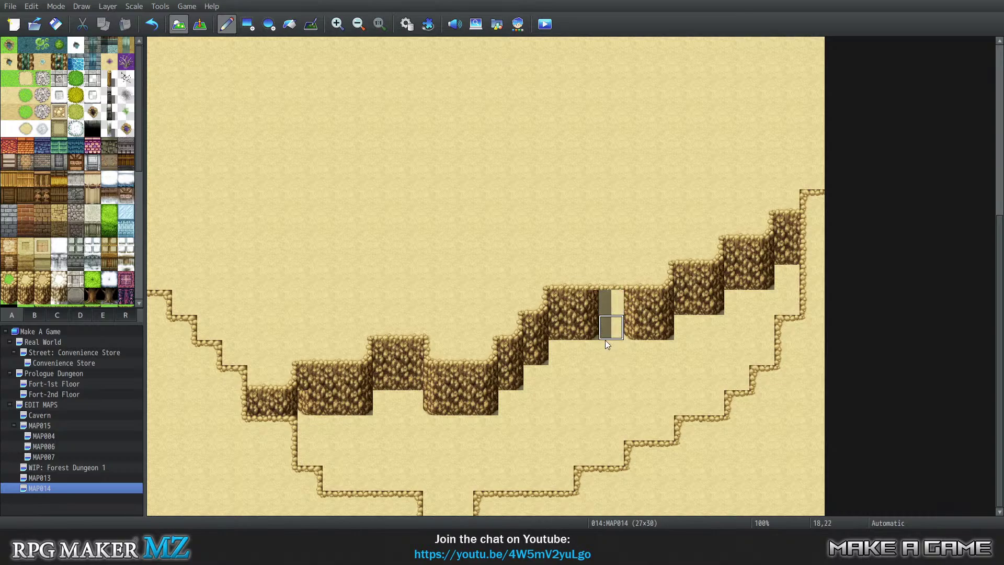
left_click(615, 288)
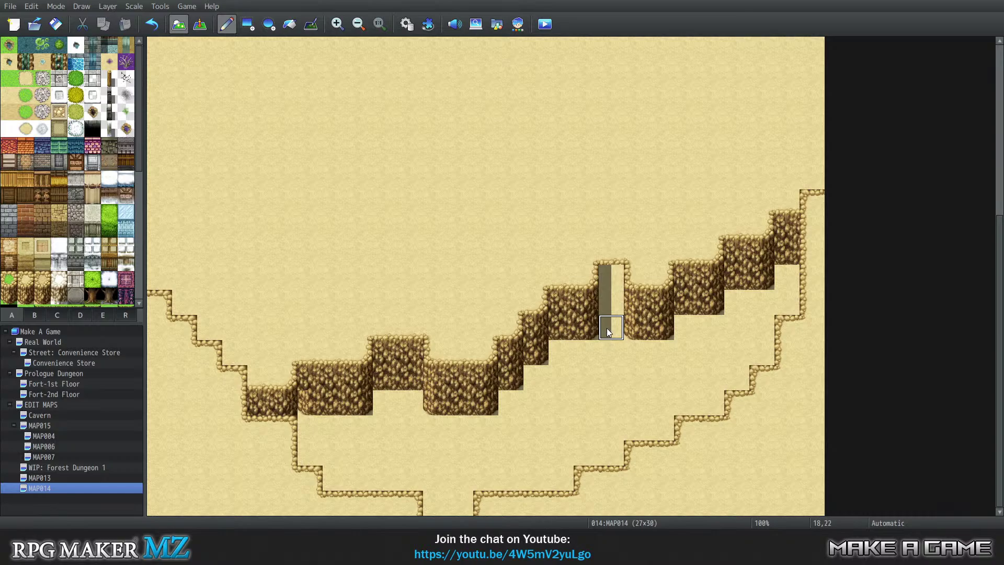
key("ctrl+z")
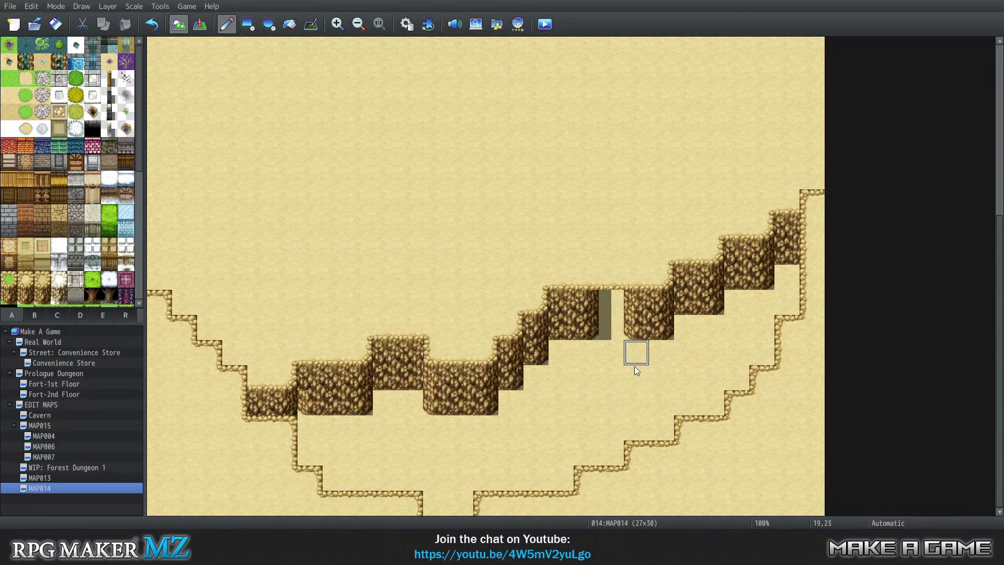
key("ctrl+z")
key("ctrl+z")
key("ctrl+z")
key("ctrl+z")
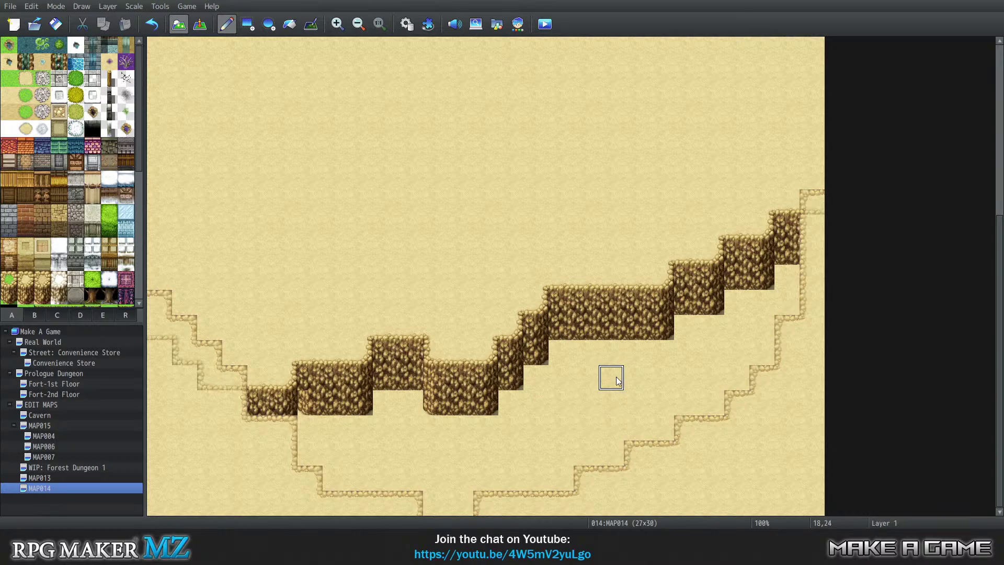
Step: Place log stairs one tile wide and two tiles high on layer 2 over the wide wall section
key("2")
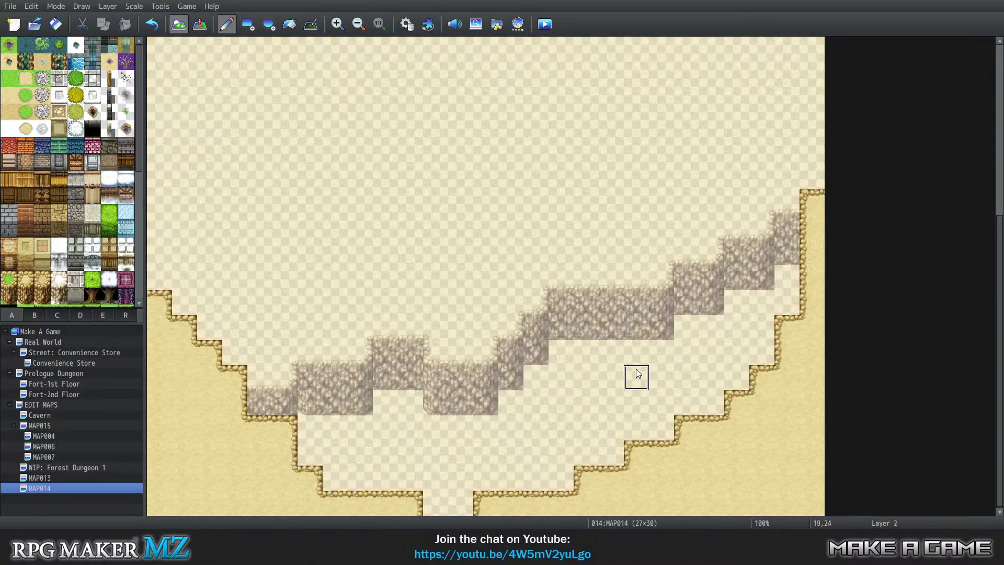
scroll(49, 239, "down", 1)
scroll(50, 243, "down", 3)
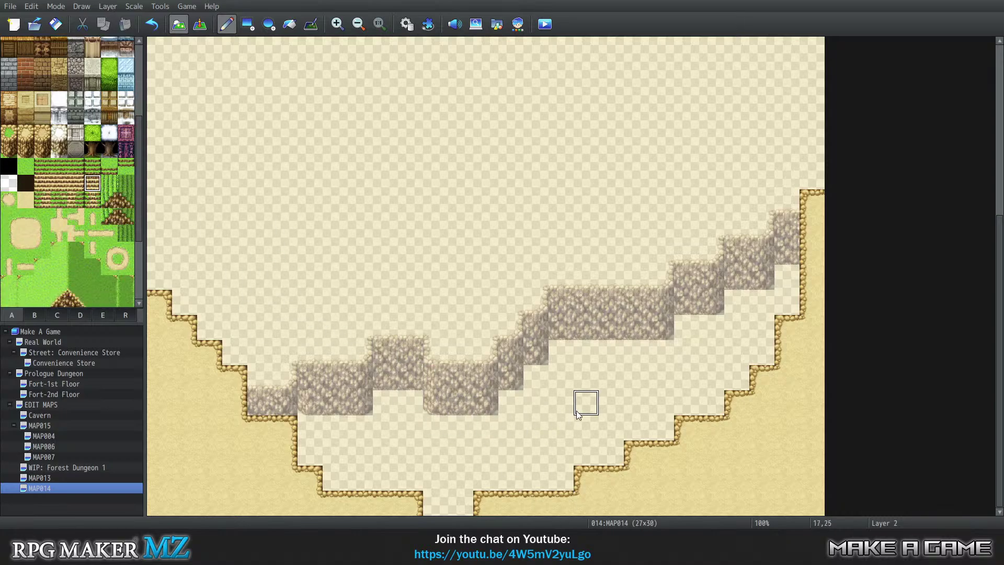
left_click(609, 303)
left_click(606, 326)
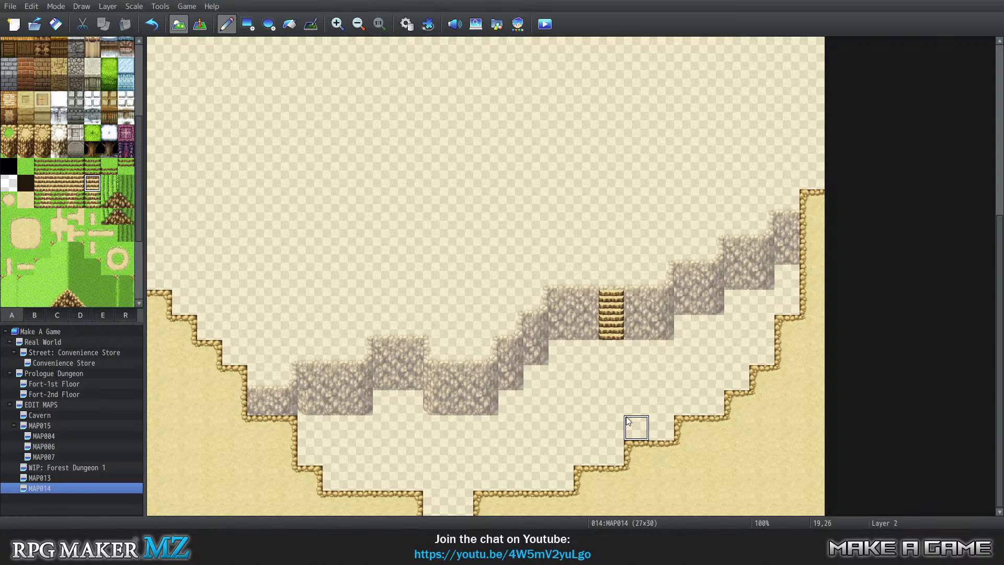
key("3")
key("0")
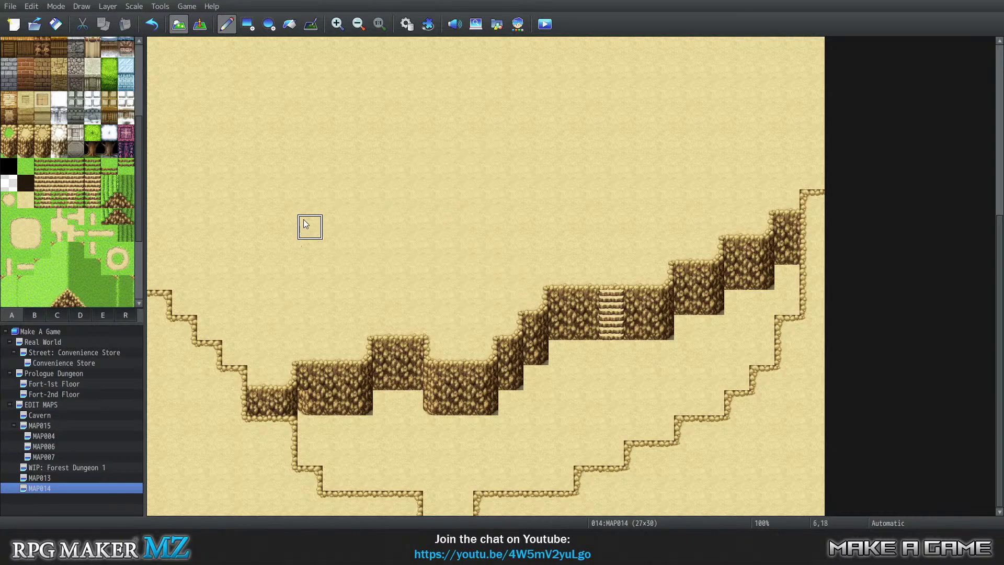
Step: Try to paint a three-tile-wide cliff-top outcrop with a one-tile projection on the sand below the log stairs
left_click(25, 133)
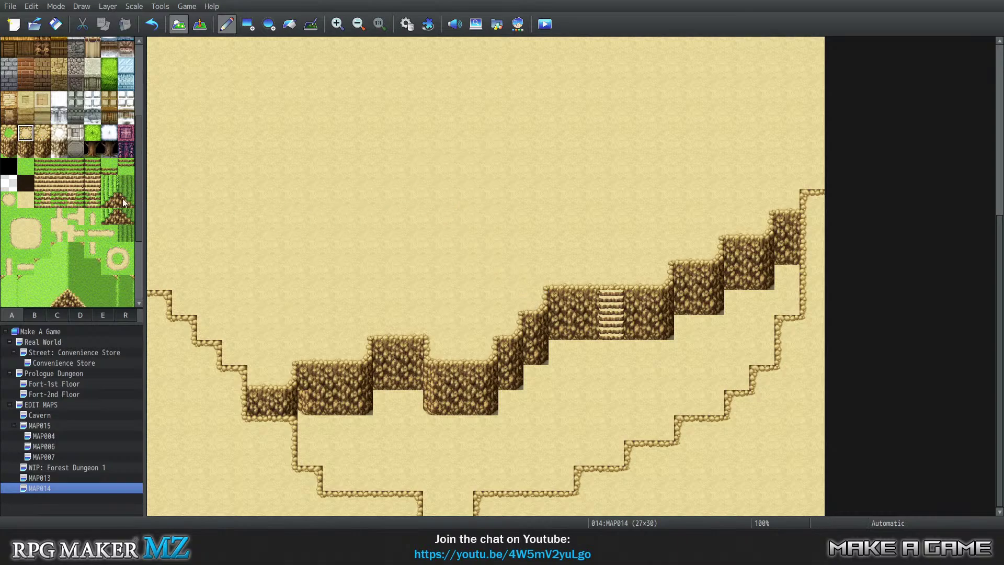
mouse_move(563, 409)
left_mouse_down()
mouse_move(561, 421)
mouse_move(579, 426)
mouse_move(583, 384)
mouse_move(585, 421)
left_mouse_up()
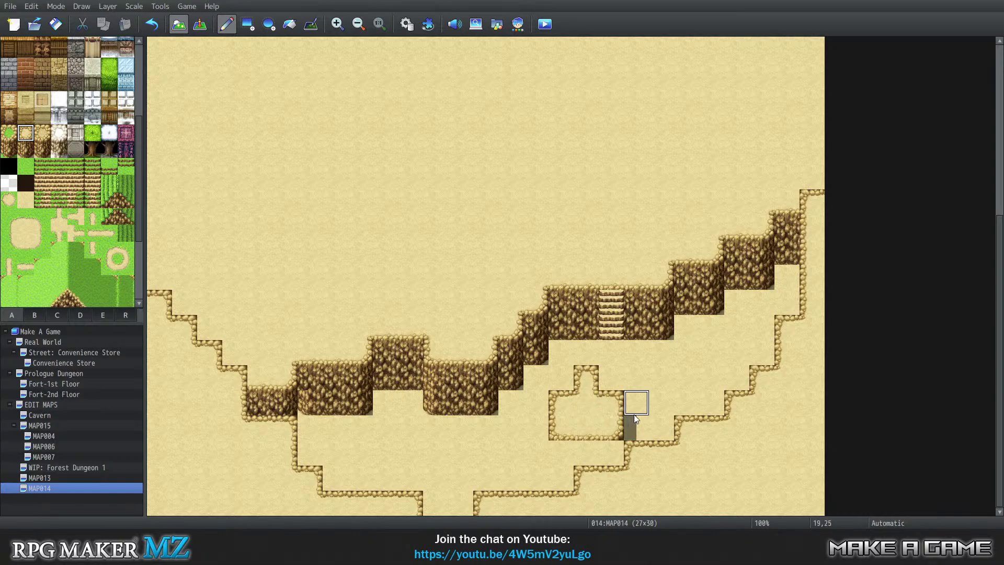
left_click(614, 430)
left_click_drag(614, 431, 559, 428)
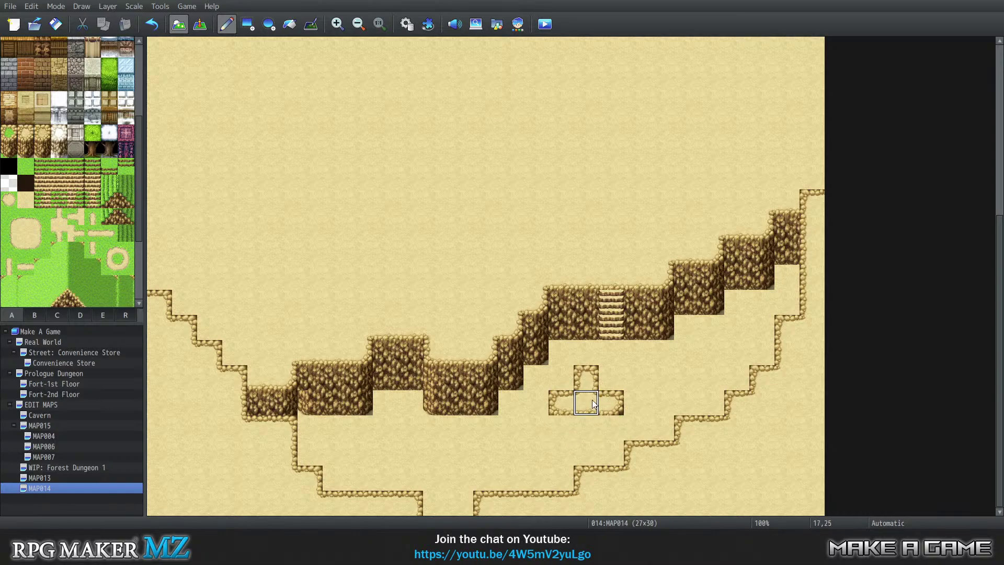
left_click(585, 428)
left_click(561, 378)
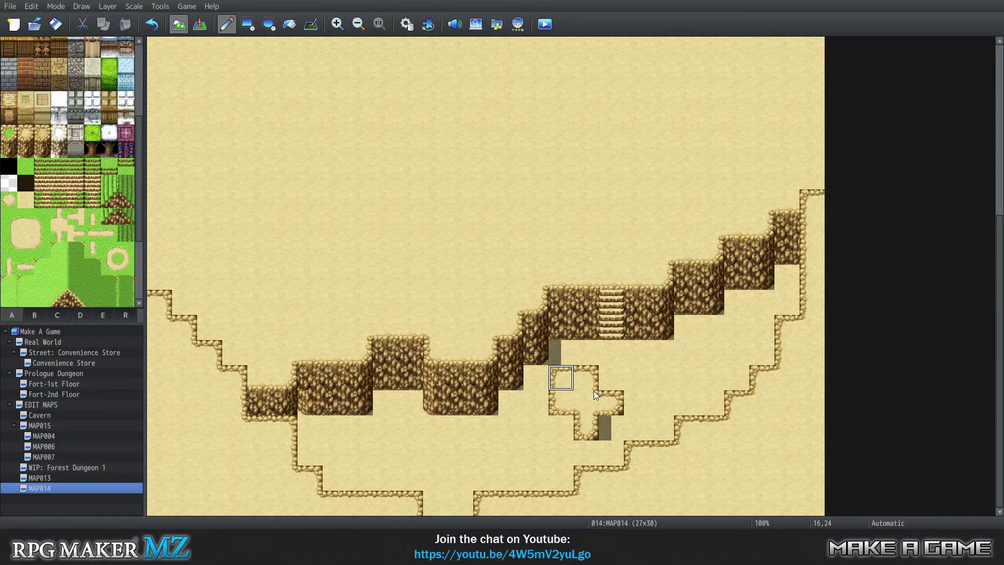
left_click(611, 378)
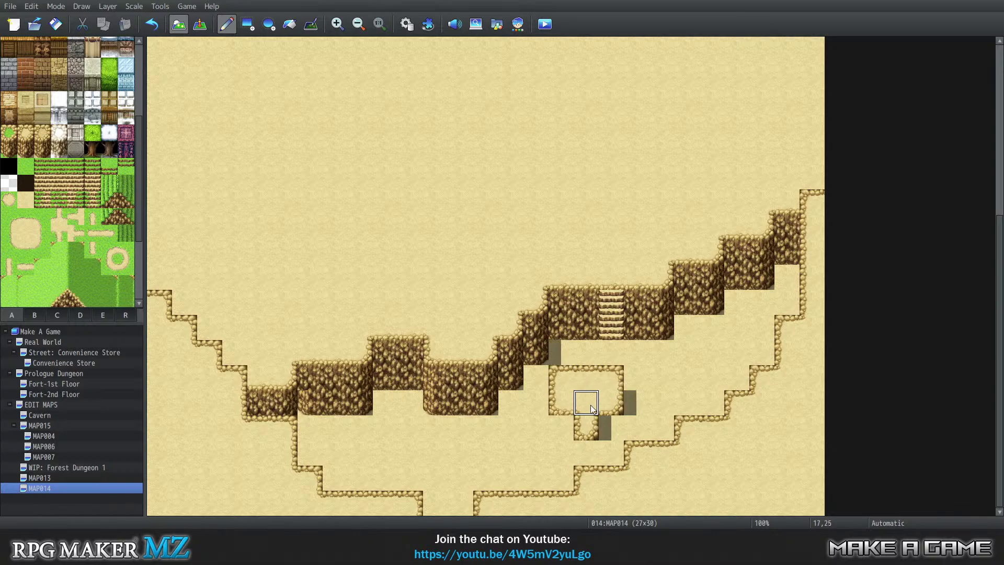
left_click(590, 406)
key("1")
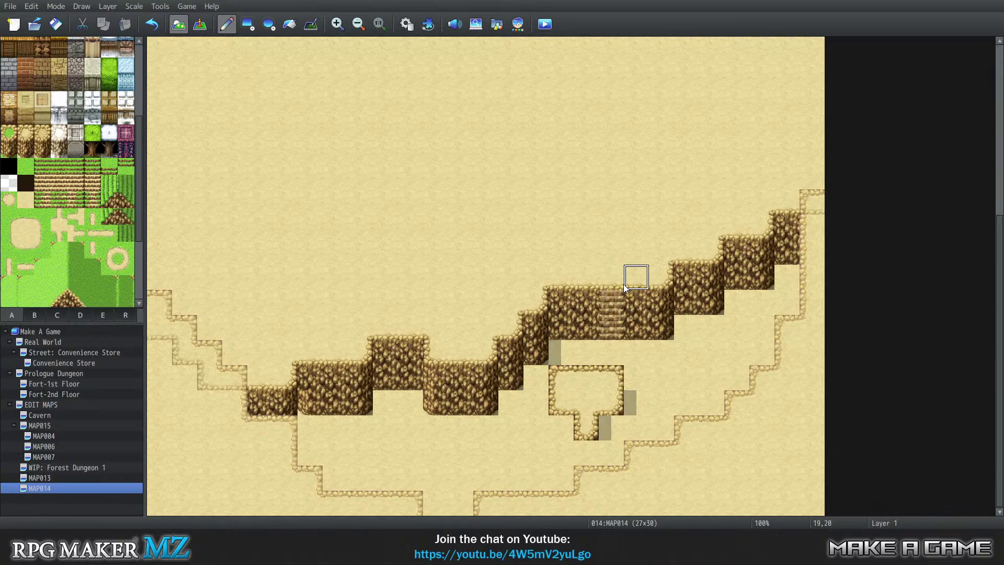
key("3")
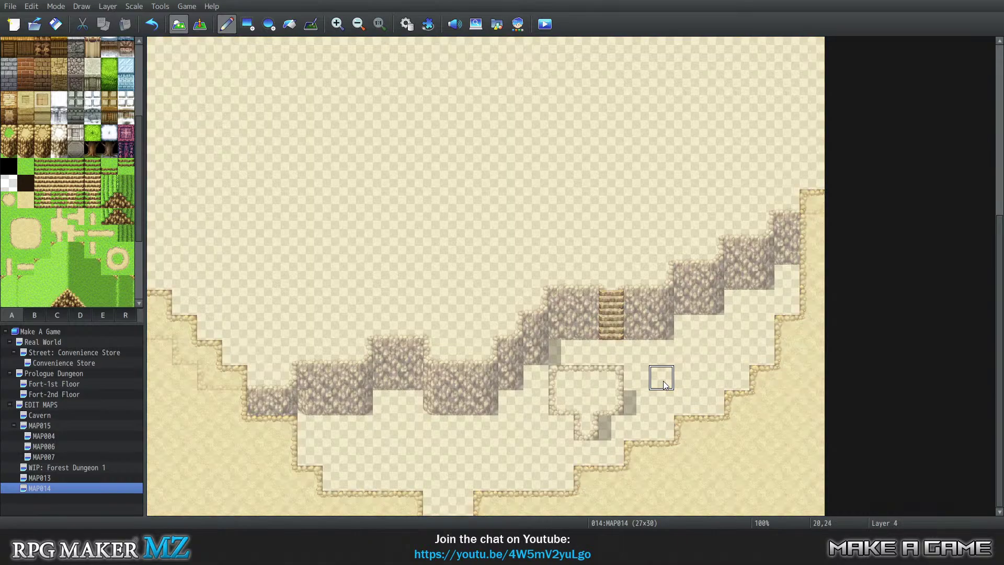
key("0")
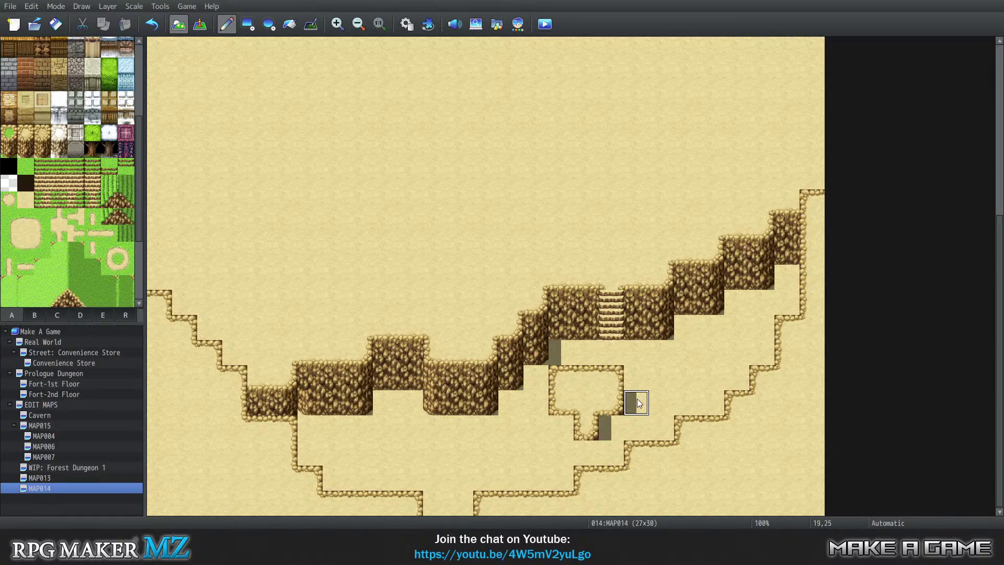
Step: Clear the cliff-top outcrop below the log stairs and erase its leftover shadow with the shadow pen
mouse_move(618, 383)
left_mouse_down()
mouse_move(576, 378)
mouse_move(560, 403)
mouse_move(587, 426)
mouse_move(580, 372)
left_mouse_up()
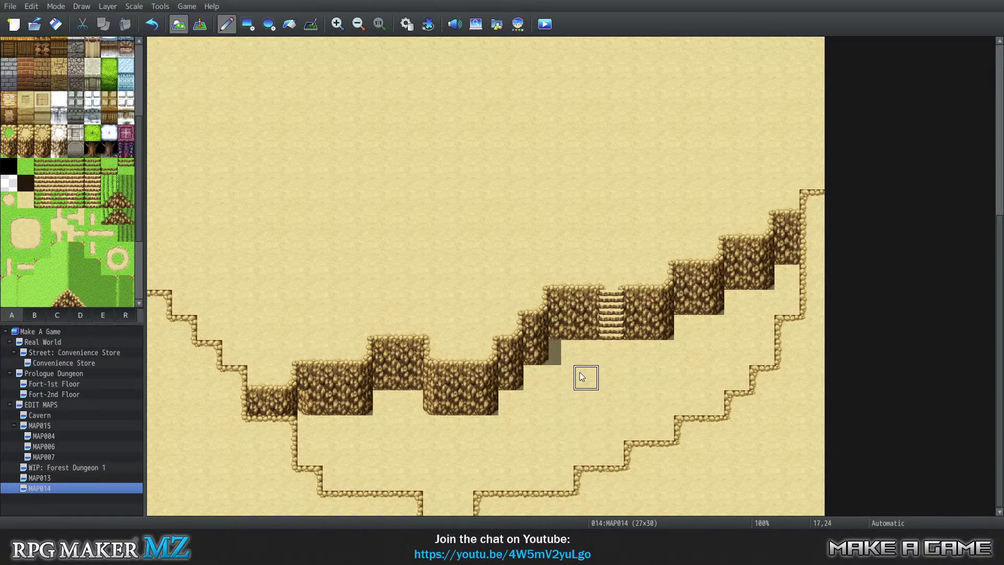
left_click(311, 24)
left_click_drag(555, 358, 551, 345)
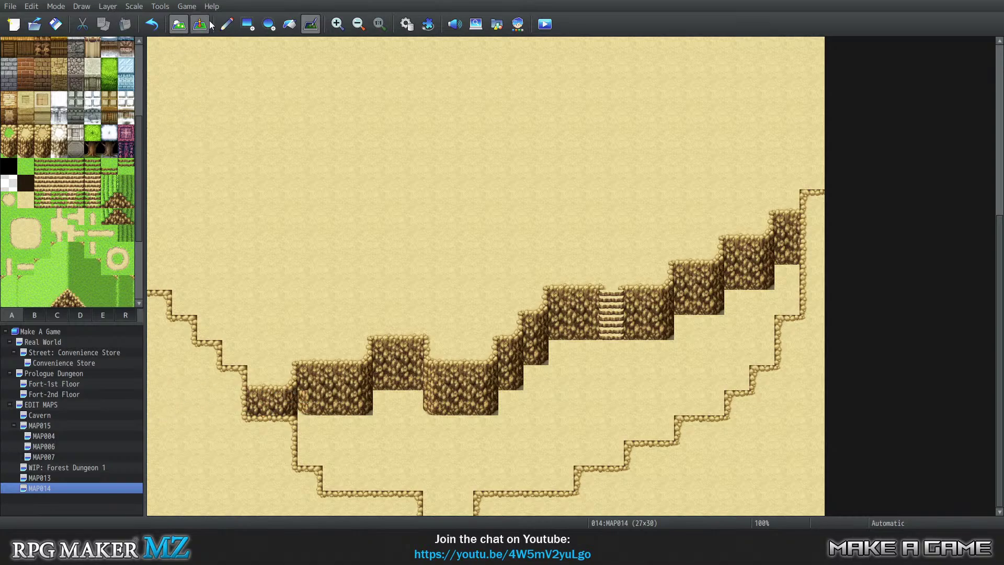
Step: Restamp the three-tile-wide wall section left of the central one with straight-edged wall tiles to square its rounded corner
left_click(226, 24)
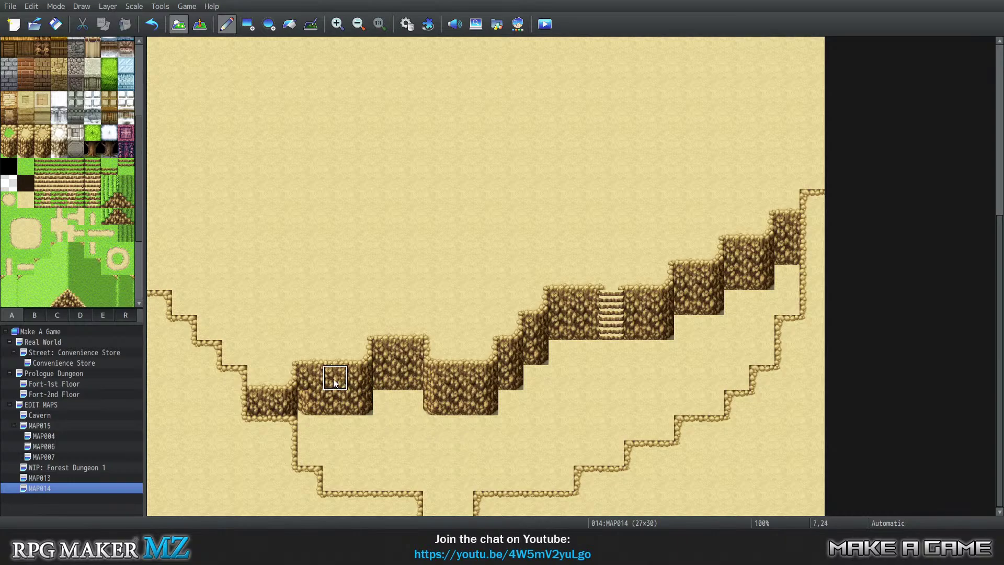
left_click_drag(334, 392, 314, 397)
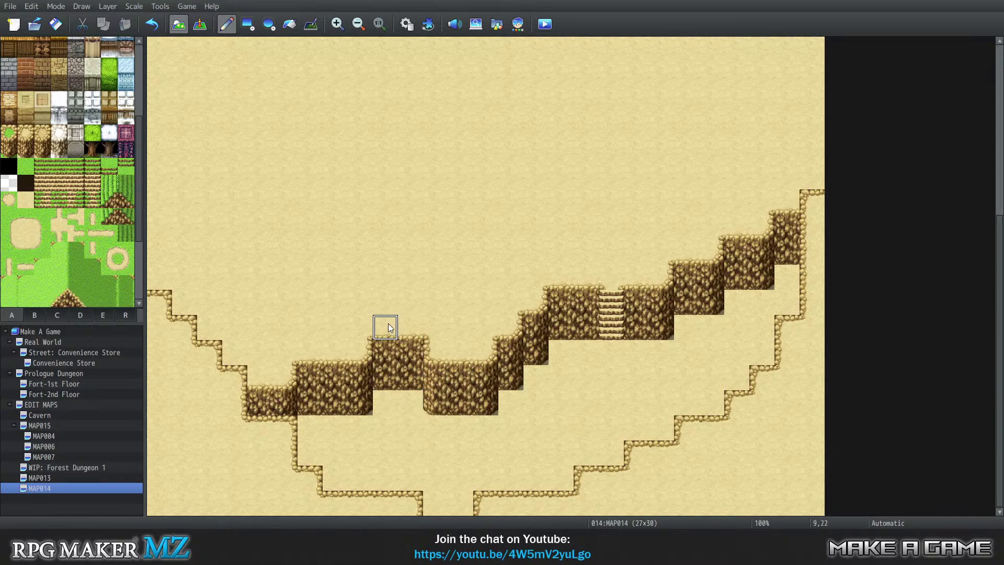
Step: Try replacing the bottom row of the central raised wall section with two cliff-top tiles on layer 1
key("1")
key("3")
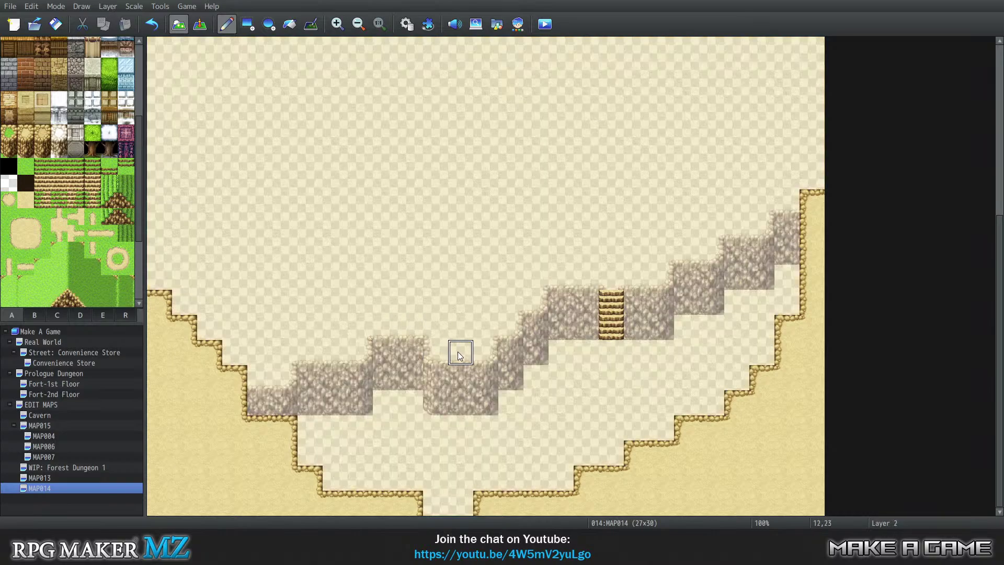
key("4")
key("1")
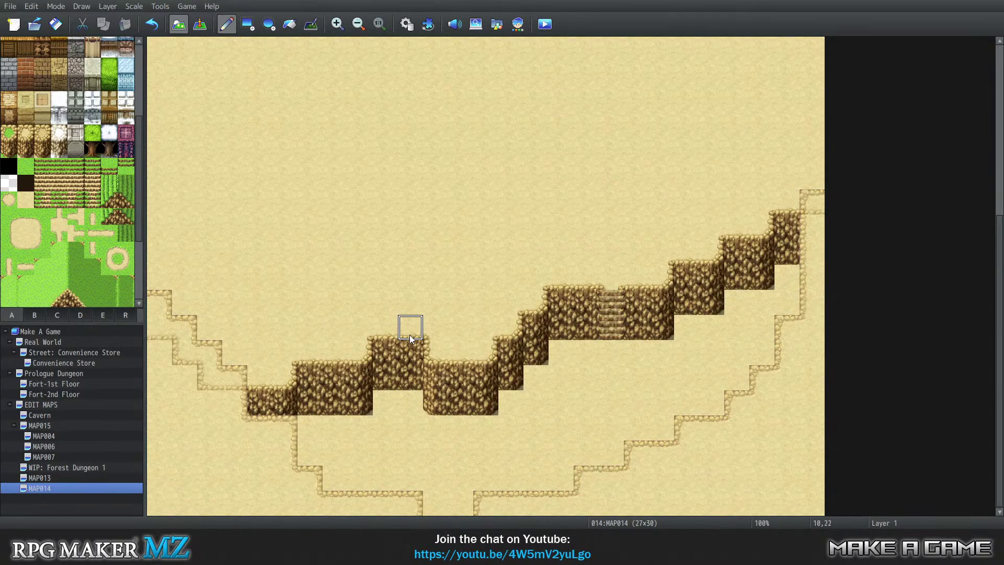
left_click(386, 373)
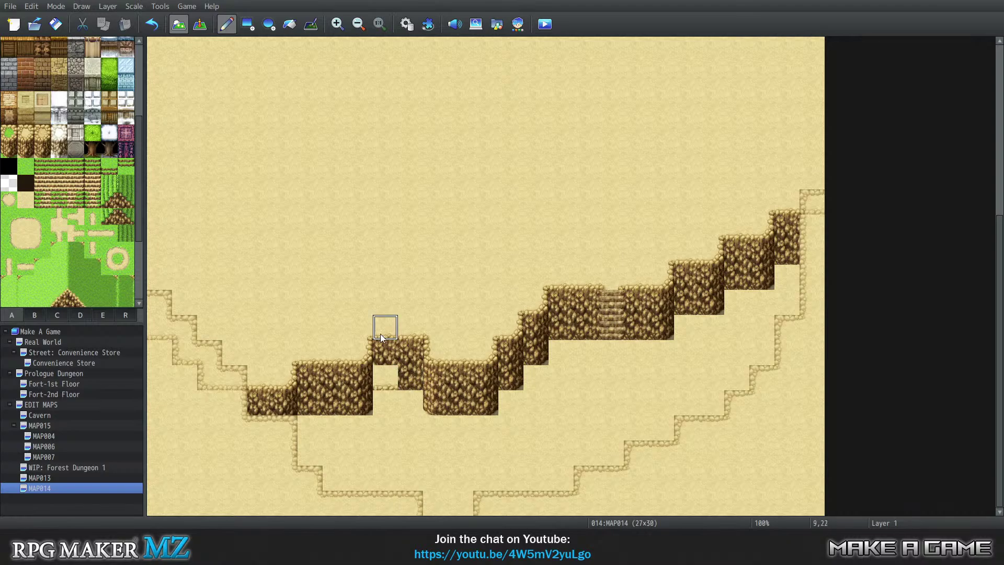
left_click(386, 378)
left_click(403, 376)
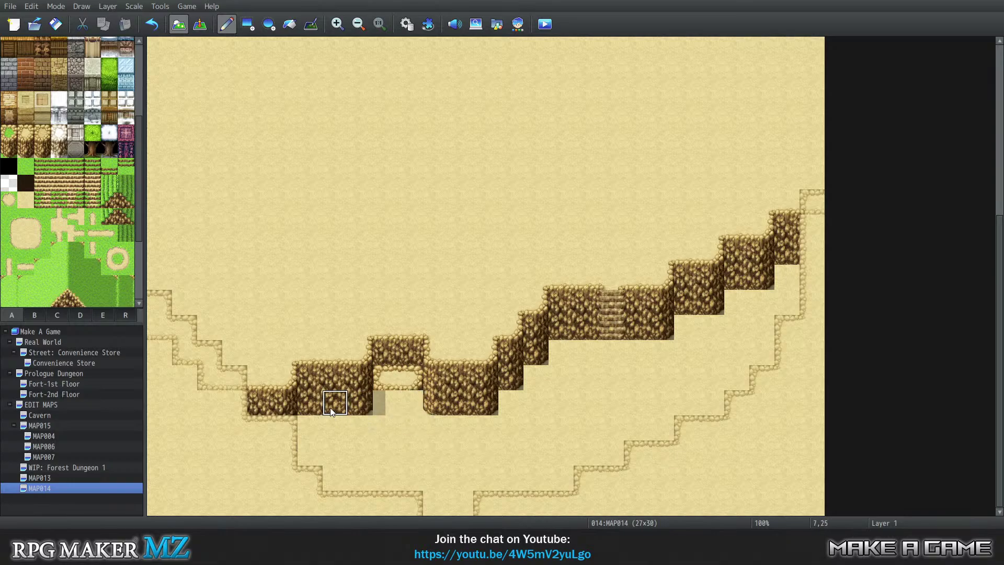
Step: Try extending the two-tile-wide cliff top down one row and facing it with wall tiles underneath
left_click(383, 404)
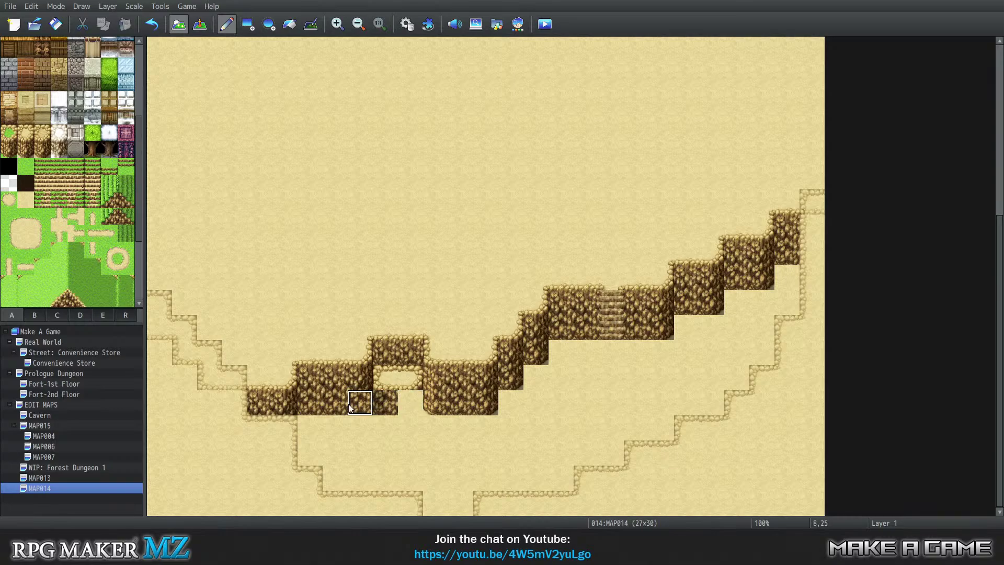
left_click(410, 403)
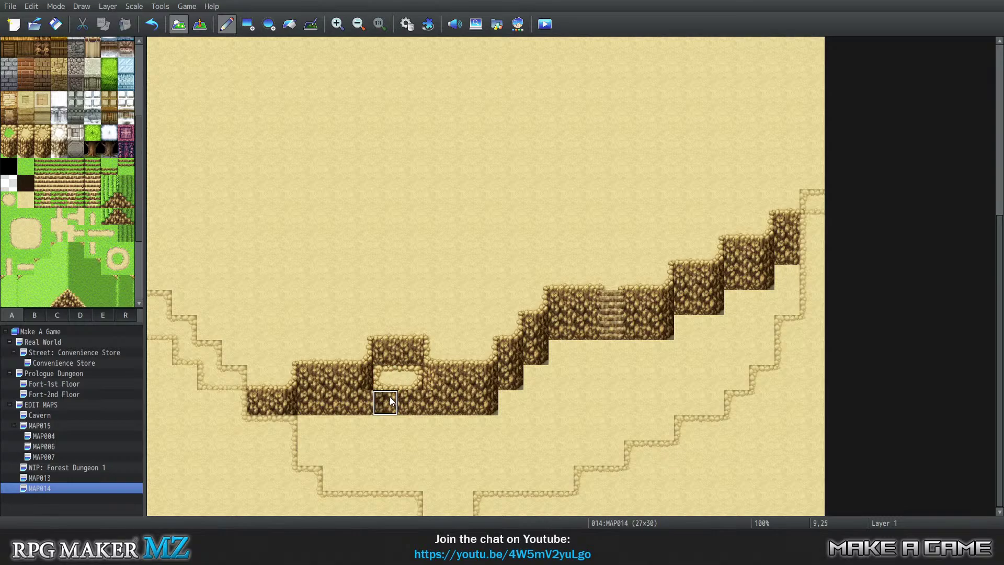
left_click_drag(390, 397, 404, 399)
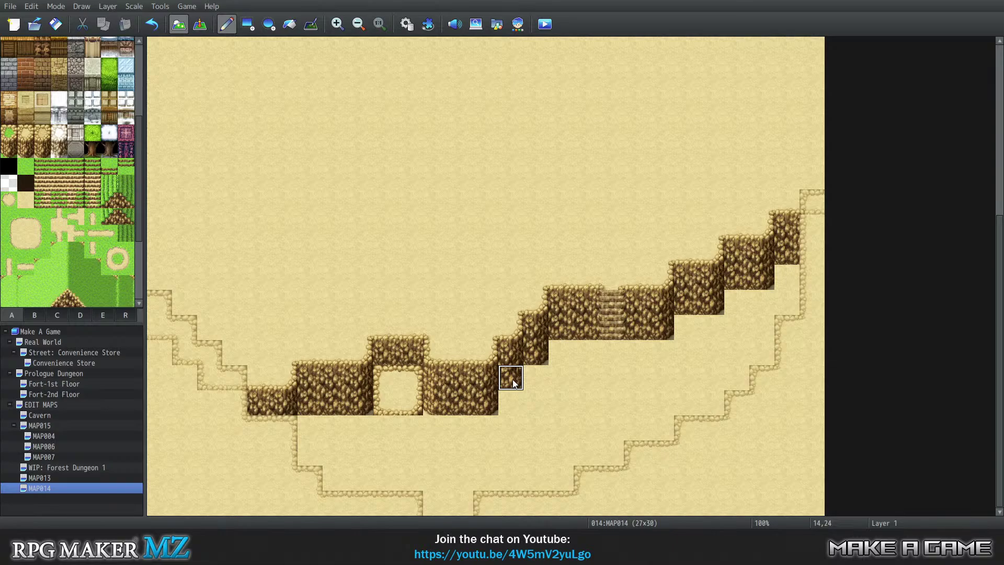
left_click_drag(400, 430, 415, 429)
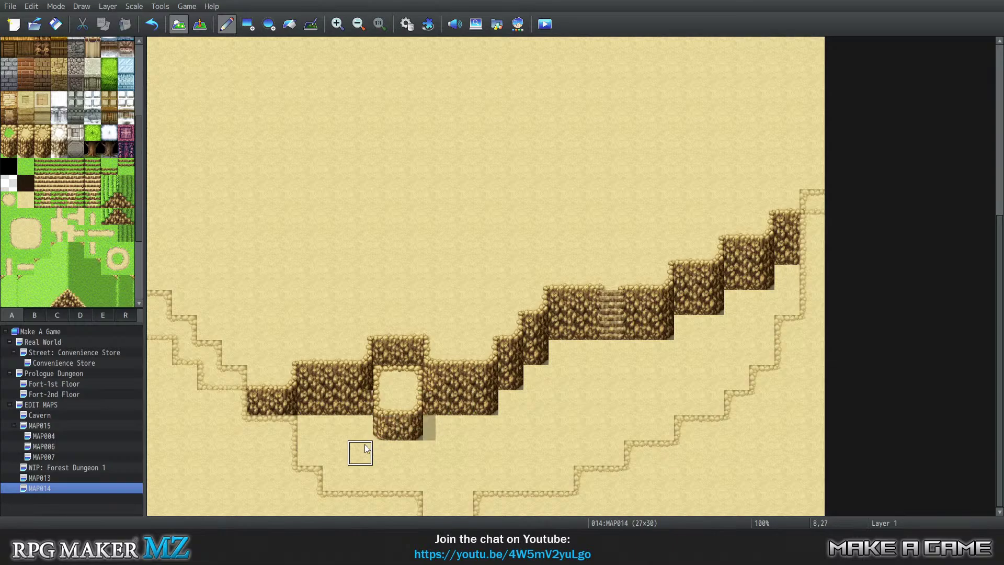
right_click_drag(337, 383, 336, 403)
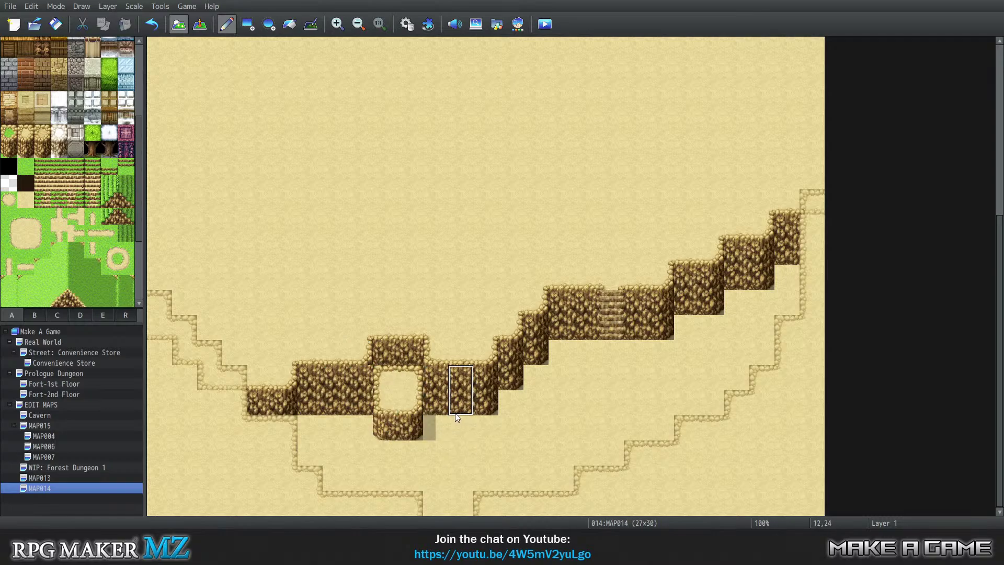
left_click(525, 390)
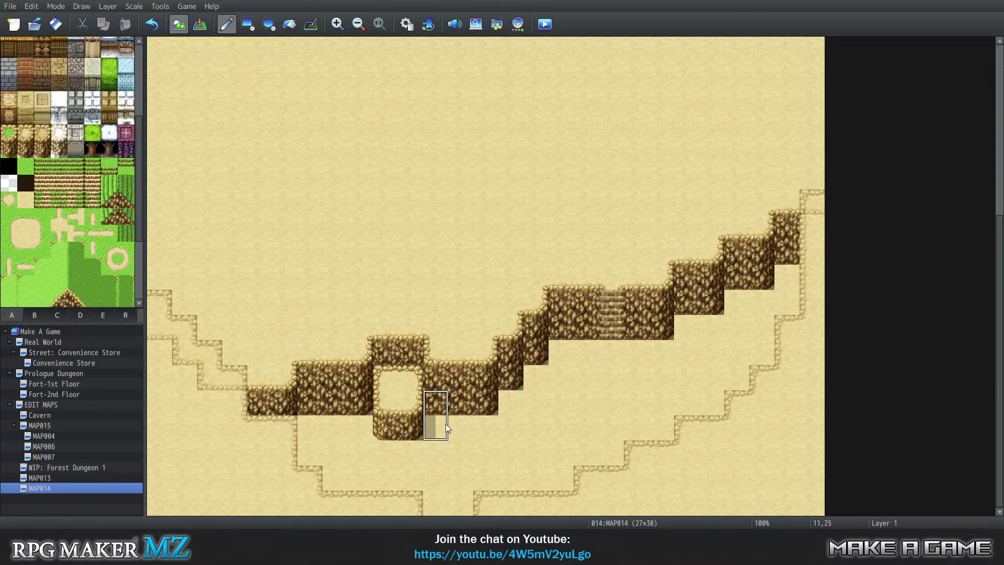
left_click(386, 398)
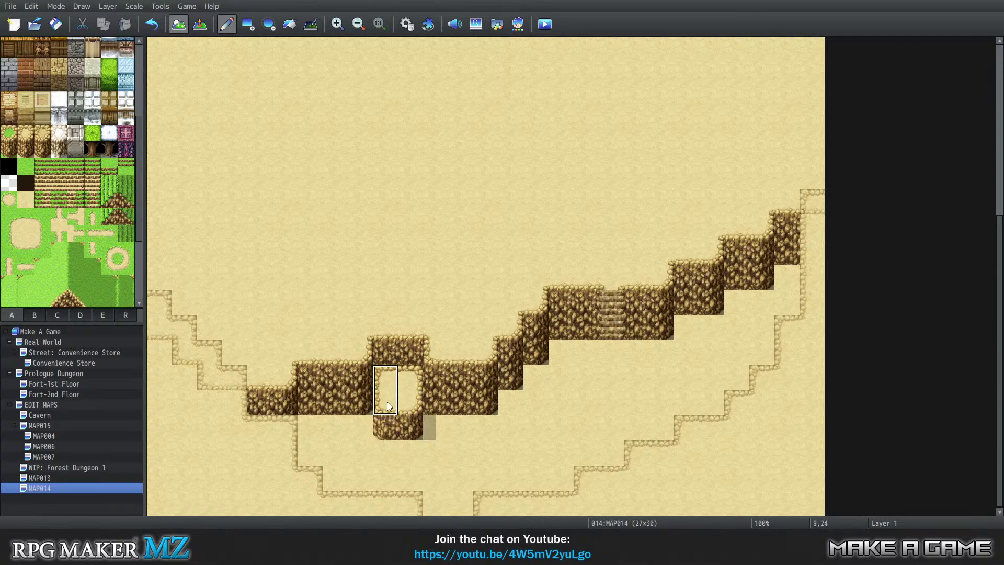
left_click(436, 413)
Step: Undo the cliff-top block and its wall tiles to restore the central wall section
key("ctrl+z")
key("ctrl+z")
key("ctrl+z")
key("ctrl+z")
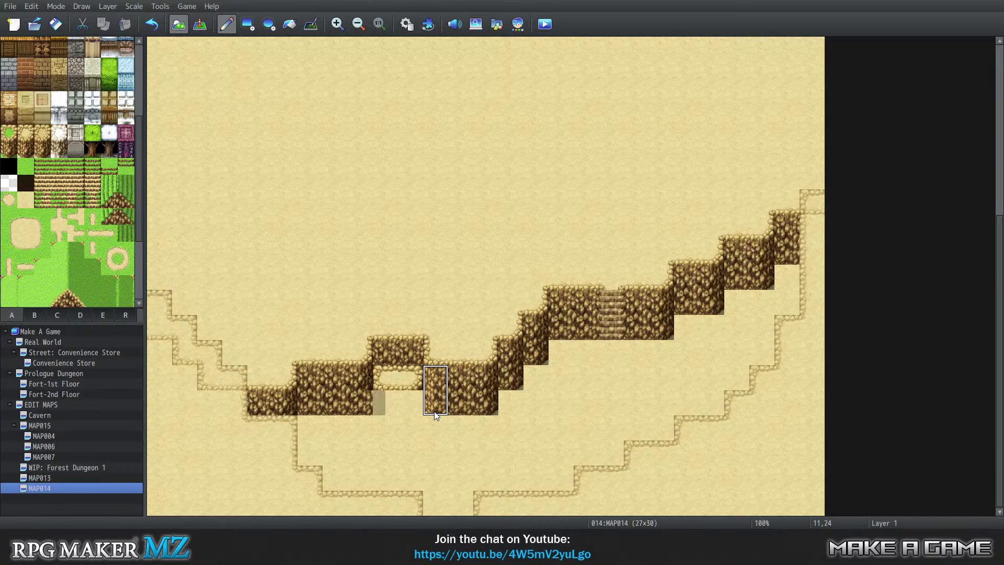
key("ctrl+z")
key("ctrl+z")
key("ctrl+z")
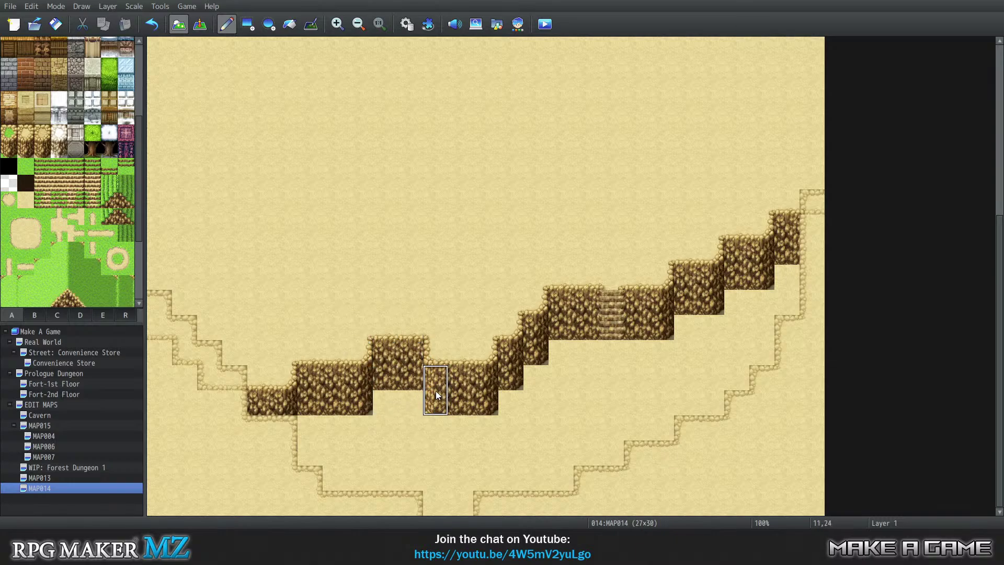
Step: Build a three-tile-wide cliff-top ledge with wall behind and below it right of the central section, projecting one tile at its middle
right_click(436, 354)
mouse_move(434, 385)
left_mouse_down()
mouse_move(438, 352)
mouse_move(426, 419)
left_mouse_up()
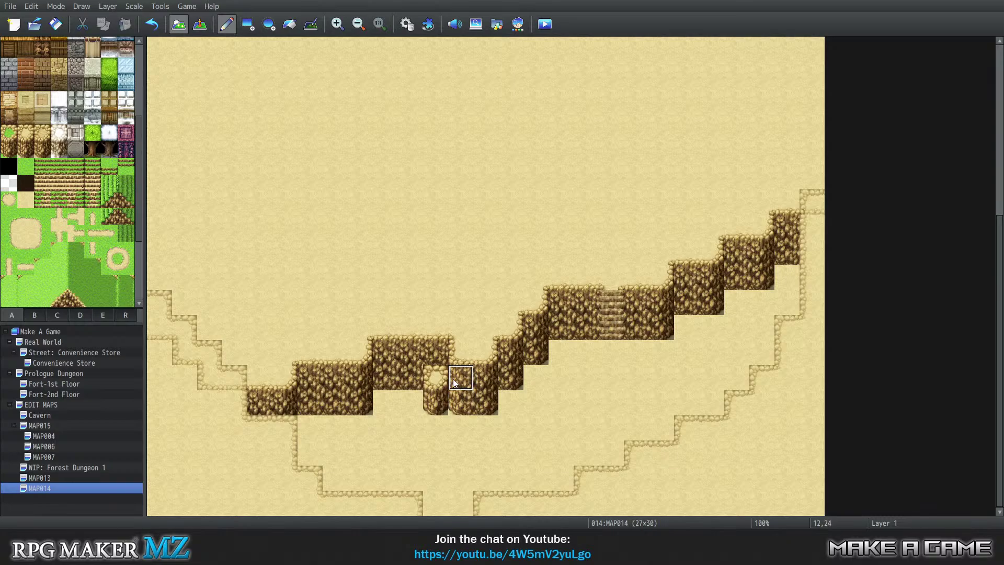
left_click(482, 384)
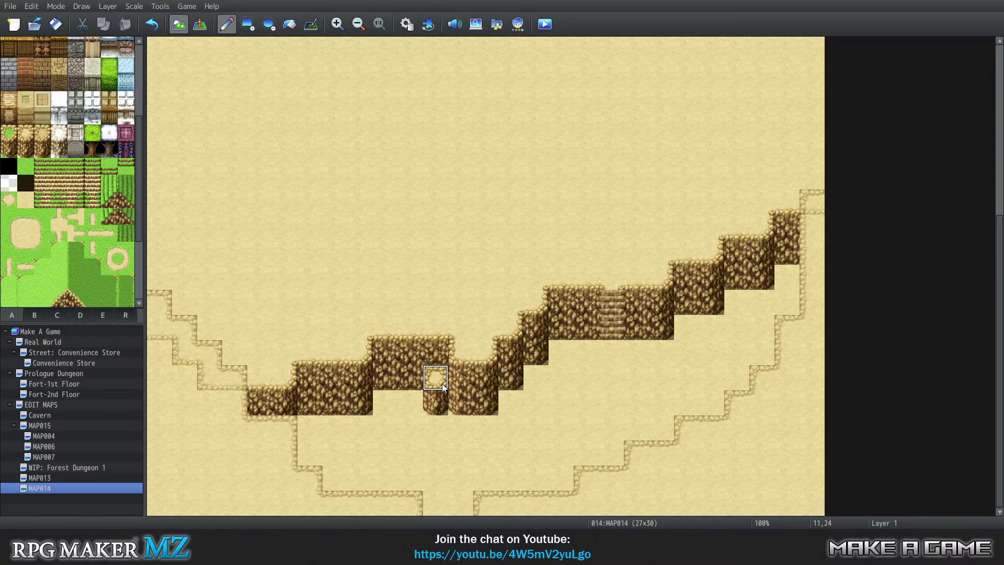
left_click(483, 396)
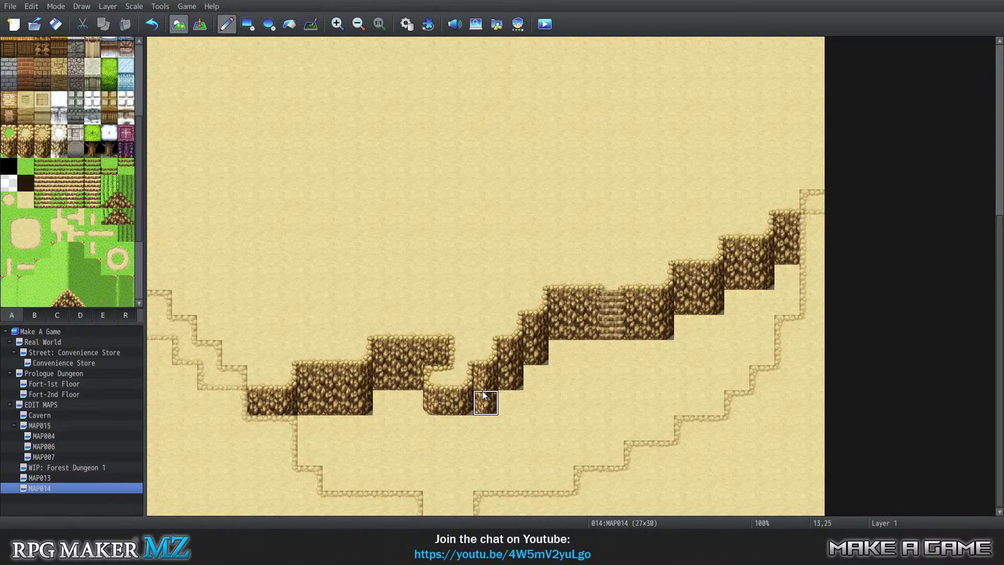
mouse_move(482, 389)
left_mouse_down()
mouse_move(432, 378)
mouse_move(482, 348)
mouse_move(410, 373)
mouse_move(481, 373)
left_mouse_up()
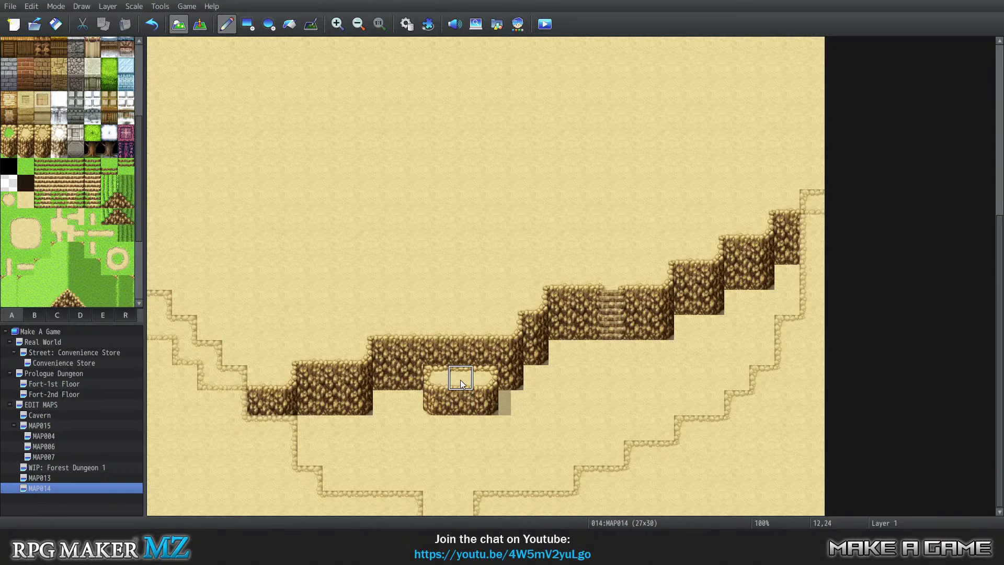
left_click(462, 400)
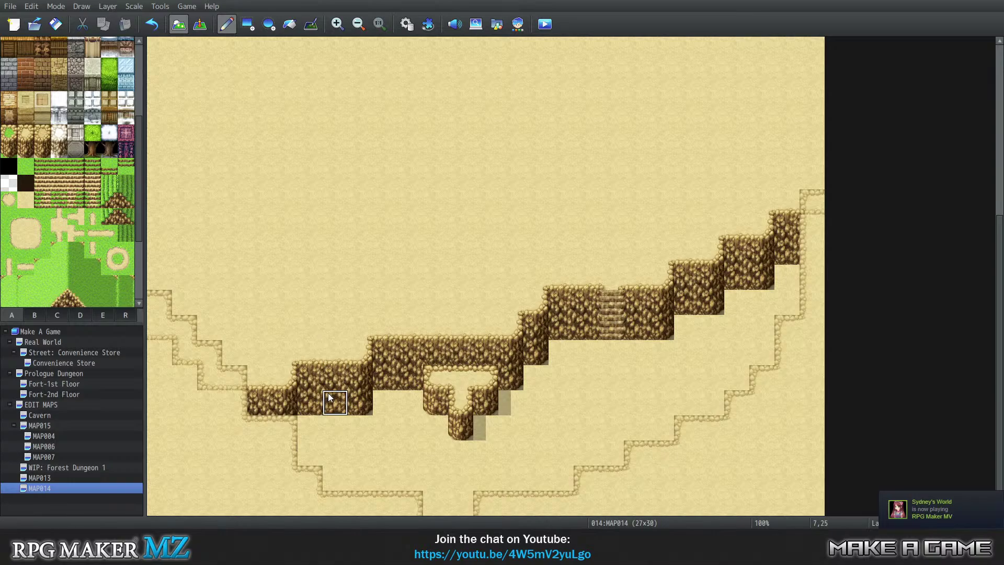
Step: Add a one-tile cliff-top outcrop with a wall face to the left wall section, and restamp the adjacent wall column with matching tiles
mouse_move(359, 402)
left_mouse_down()
mouse_move(338, 424)
mouse_move(385, 426)
mouse_move(377, 380)
left_mouse_up()
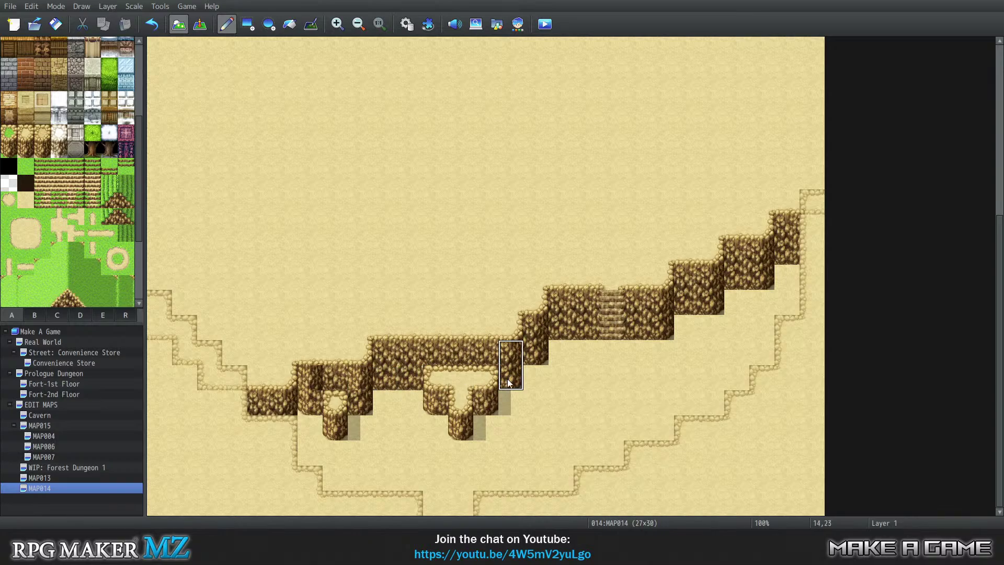
right_click(403, 358)
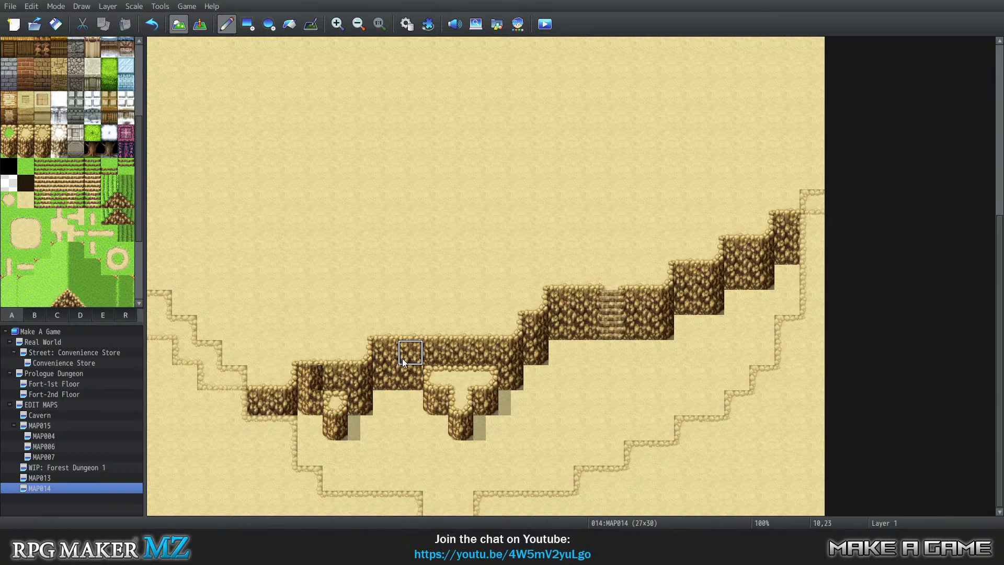
right_click_drag(403, 359, 403, 375)
left_click(303, 406)
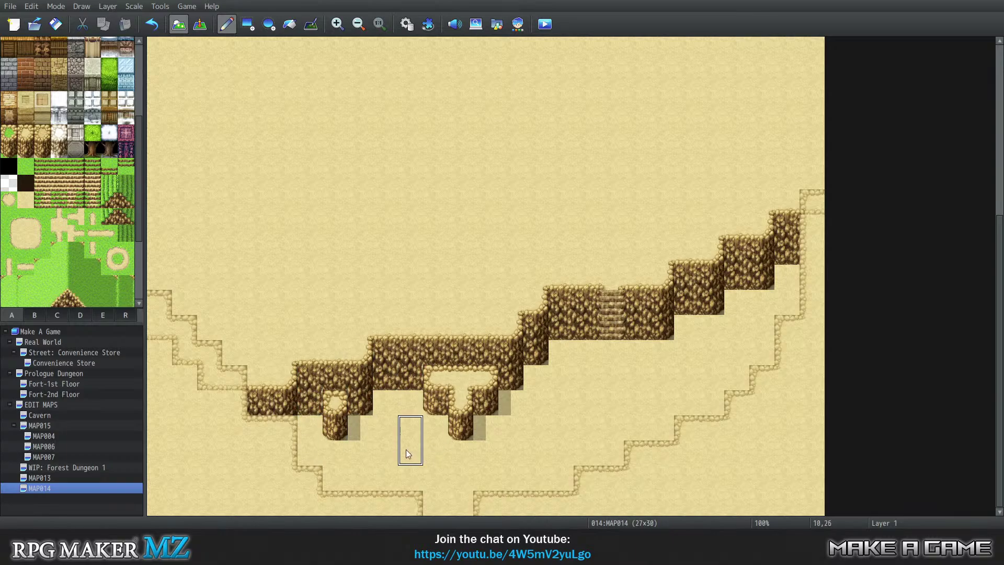
Step: Try a cliff-top tile in the wall directly above the middle of the ledge, and undo it
right_click(455, 391)
left_click(467, 402)
left_click(463, 350)
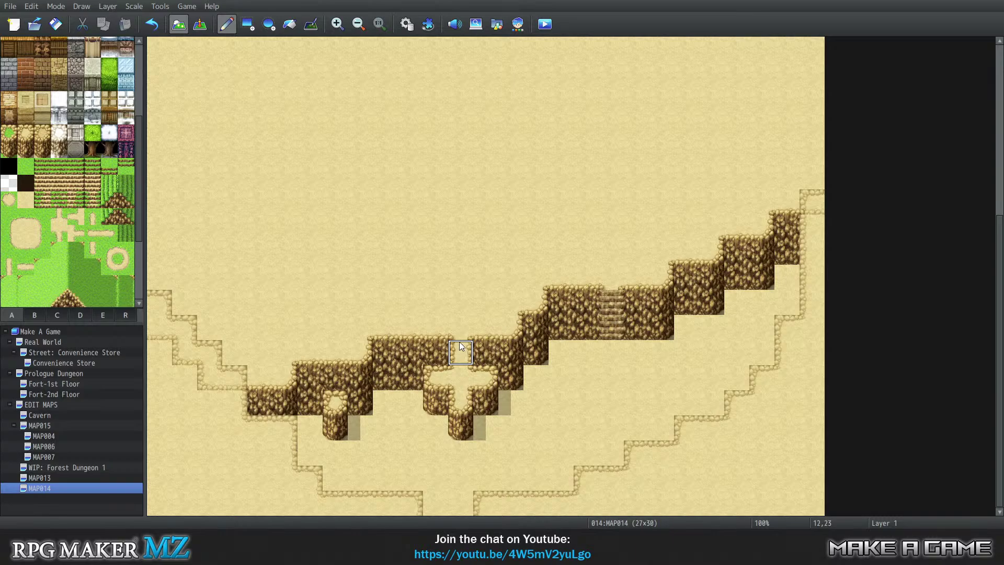
key("ctrl+z")
Step: On layer 3, add a cliff-top tile in the wall gap above the ledge's middle, topped by a three-tile-wide cliff-top strip
key("2")
key("3")
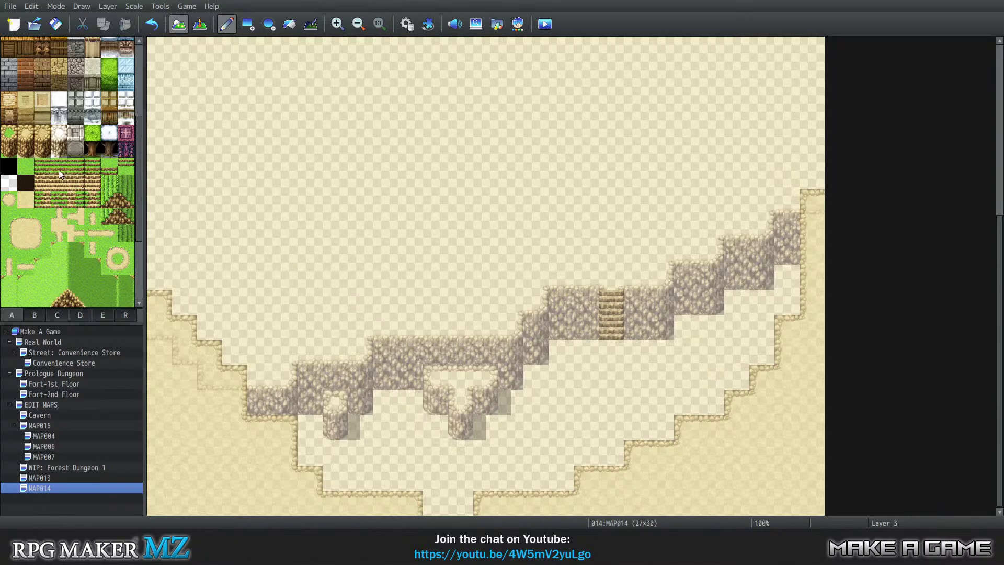
left_click(459, 351)
left_click(451, 332)
left_click_drag(447, 328, 486, 327)
mouse_move(460, 391)
left_mouse_down()
mouse_move(437, 377)
mouse_move(510, 361)
left_mouse_up()
key("F5")
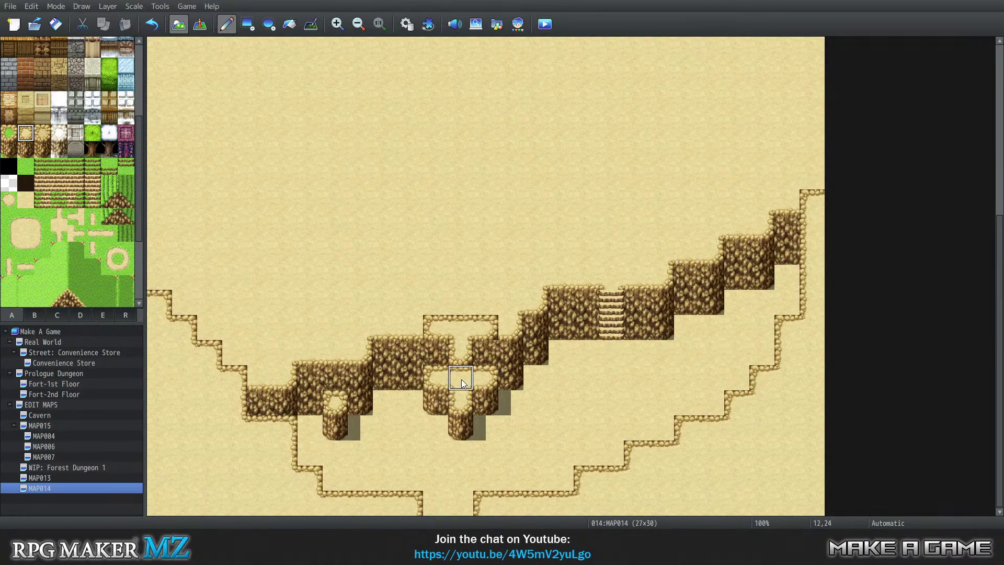
Step: Stamp a copied wall tile over the ledge's middle cliff-top tile, splitting the cliff top, and inspect layer 1
right_click(460, 427)
left_click_drag(461, 402, 460, 375)
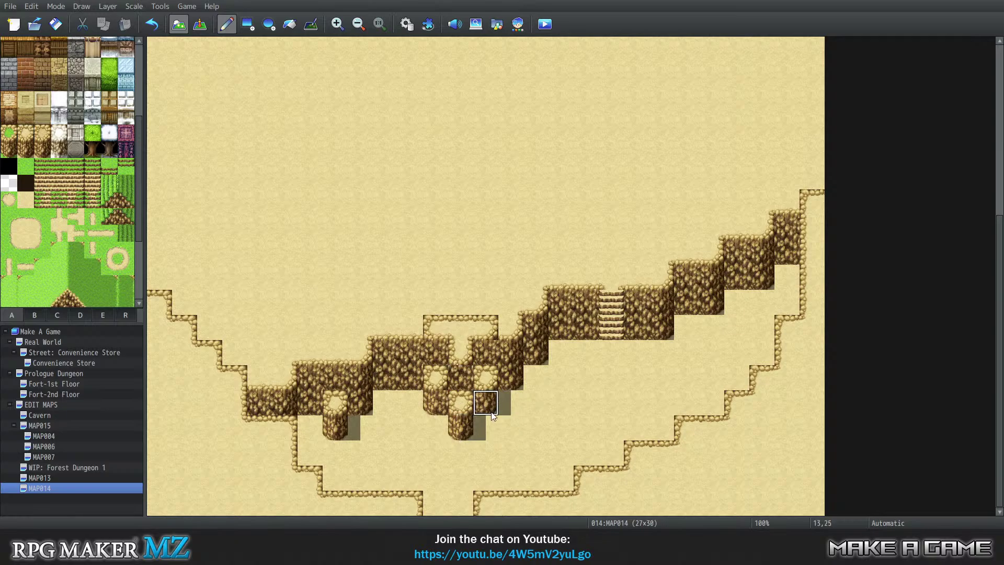
left_click(434, 377)
left_click(471, 383)
key("ctrl+1")
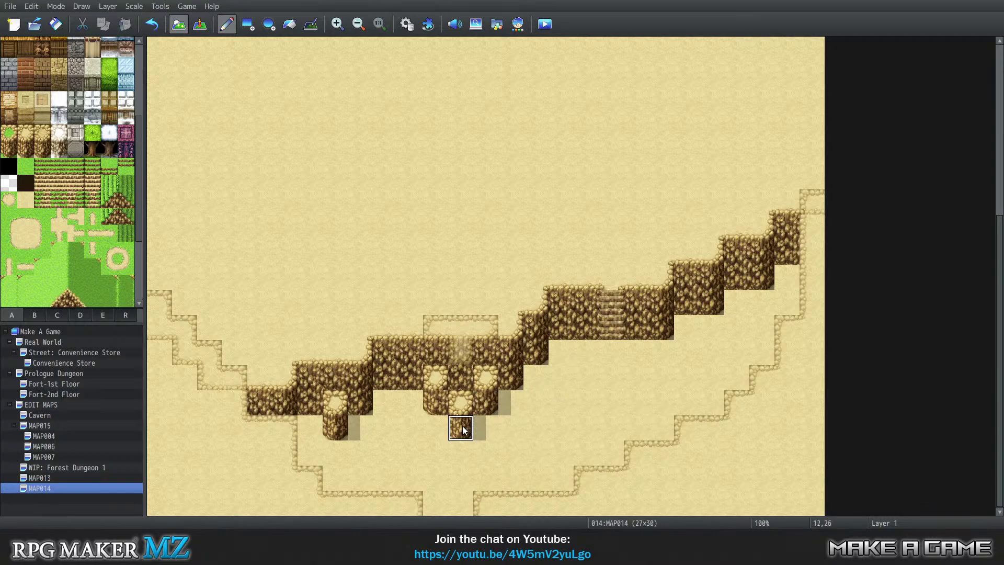
left_click(441, 397)
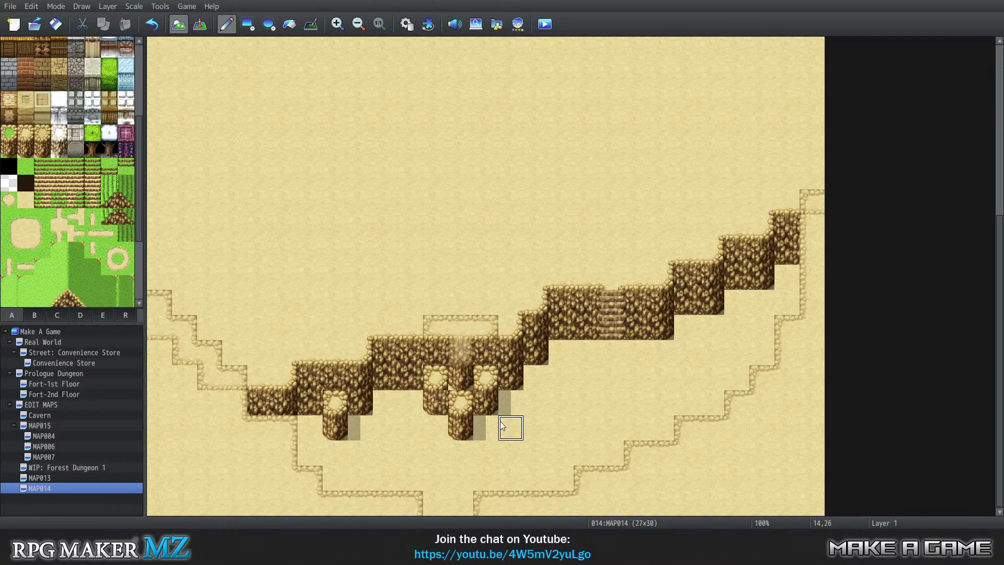
Step: Stamp the wall tile over the ledge's middle on layer 2, and restore the connecting cliff-top tile beneath it on layer 1
key("2")
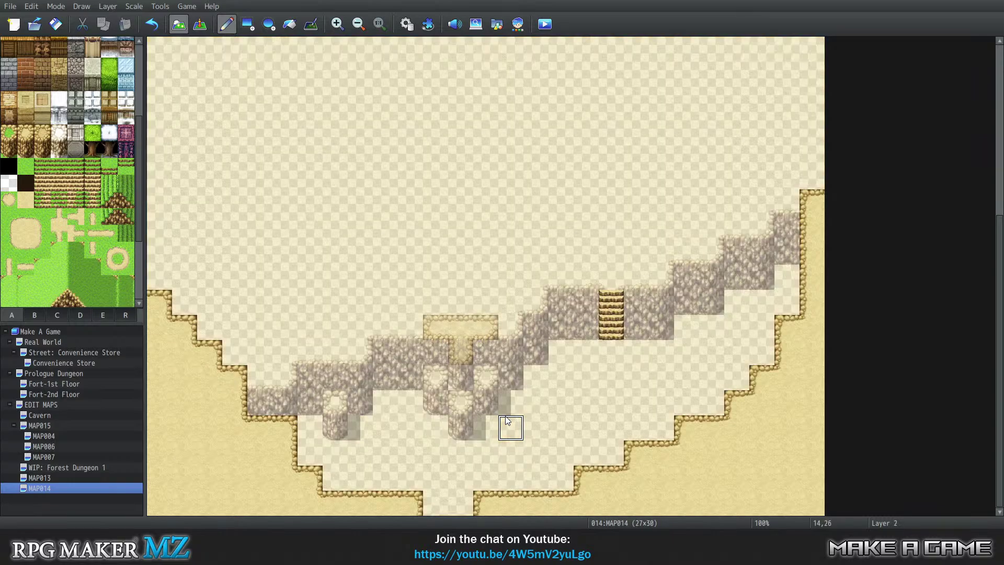
left_click(467, 380)
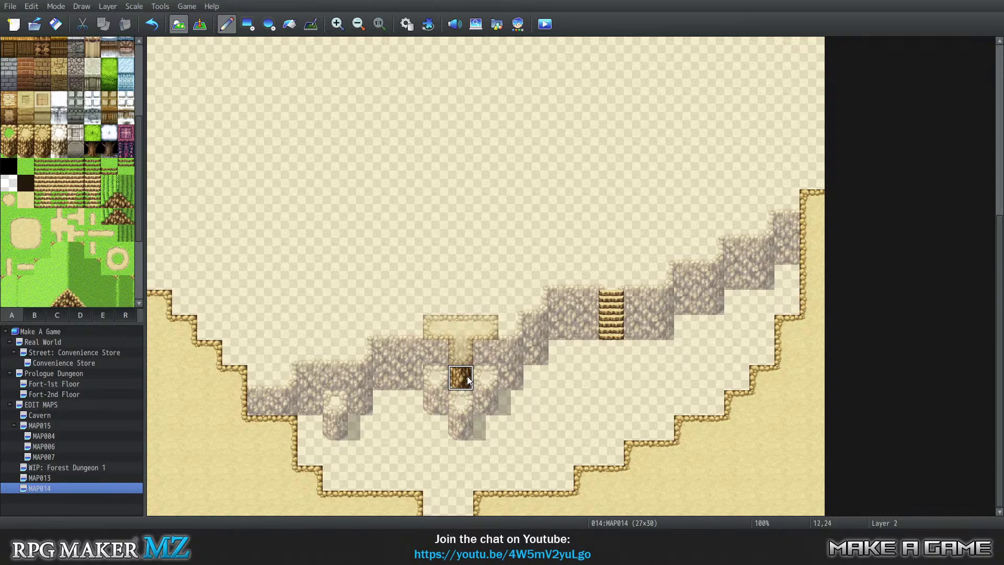
key("ctrl+z")
key("0")
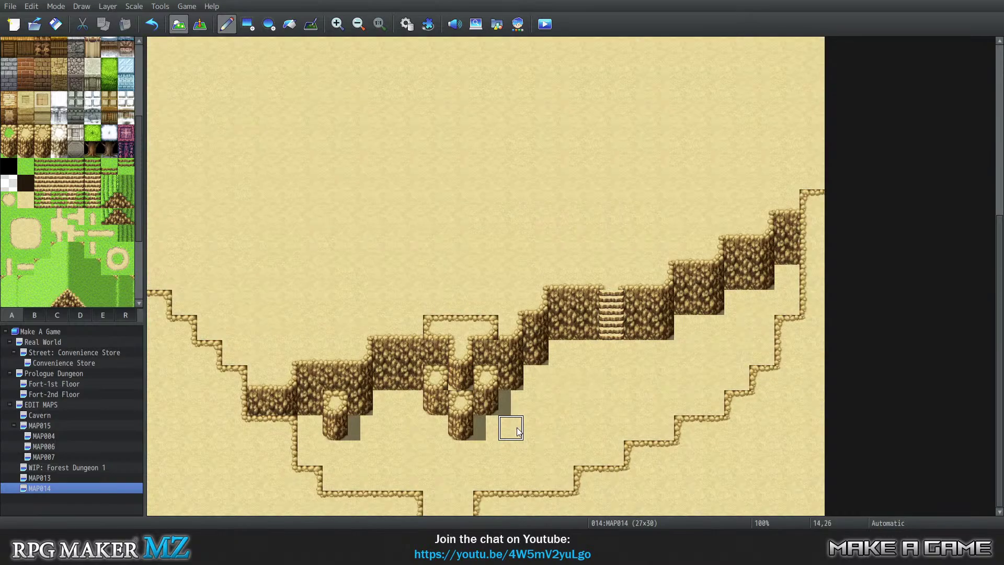
key("1")
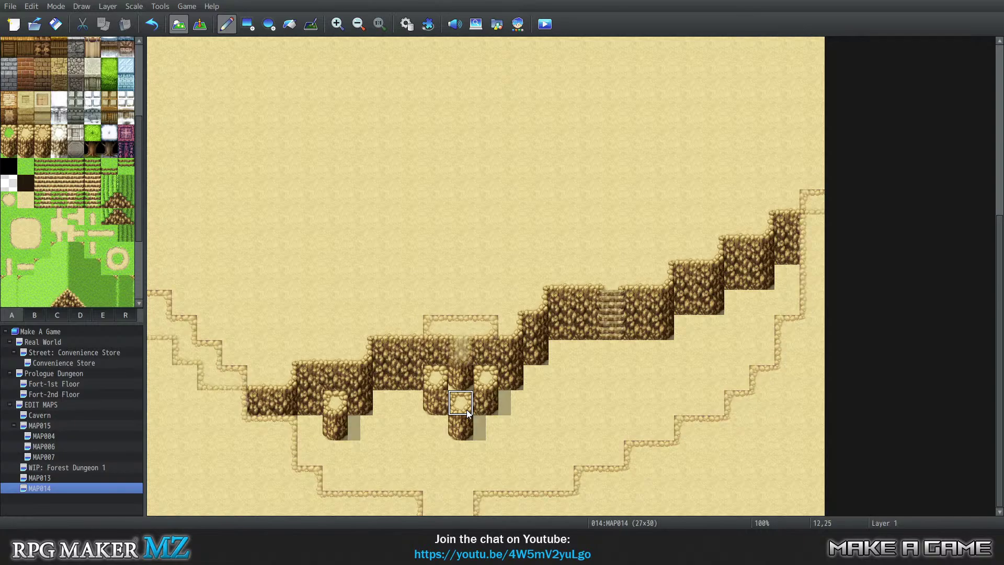
left_click(461, 378)
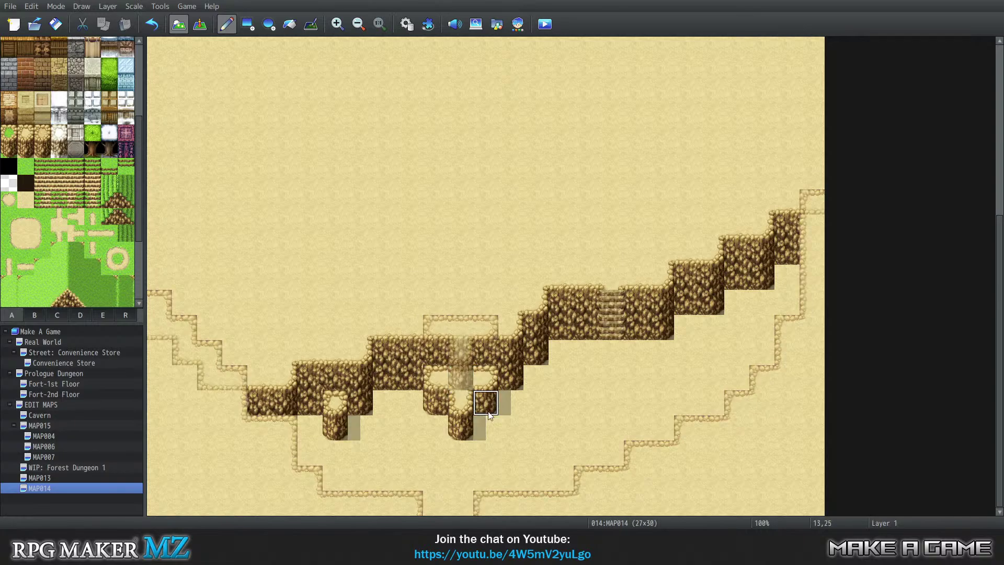
key("2")
key("0")
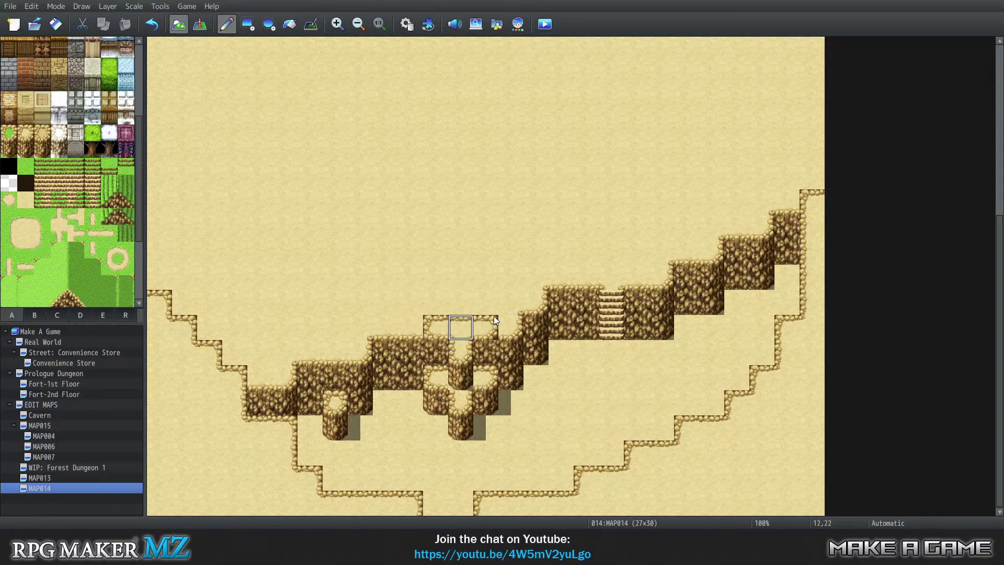
Step: Erase the three-tile cliff-top strip above the wall from layer 3
left_click(440, 326)
key("2")
key("3")
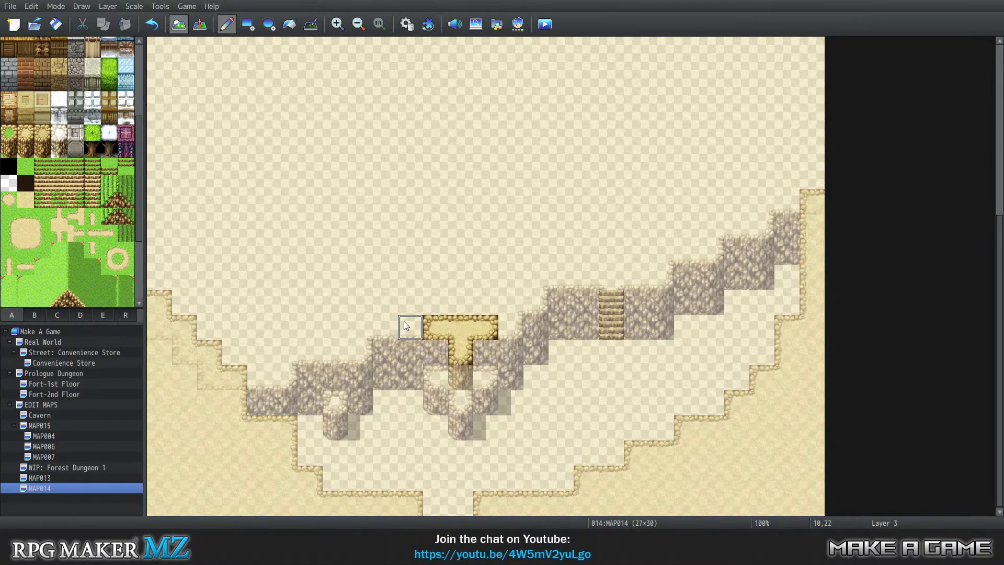
left_click_drag(432, 326, 469, 320)
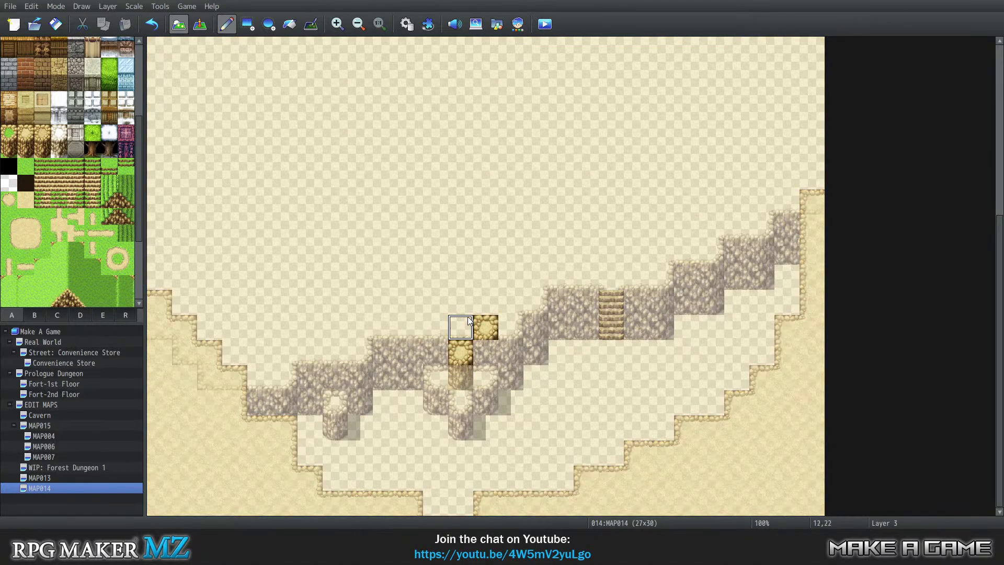
left_click(465, 346)
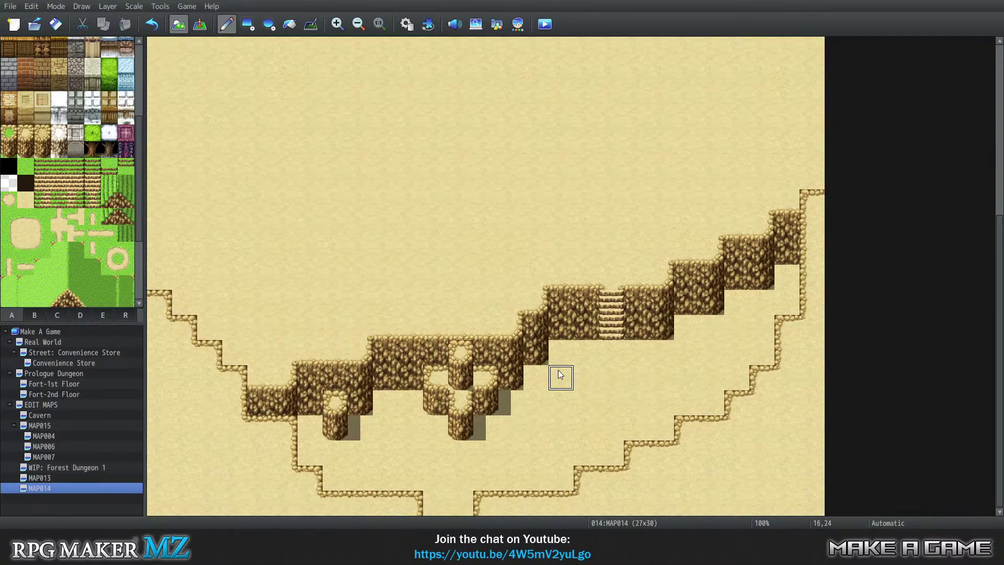
key("0")
Step: Restamp the layer 3 cliff-top tile above the ledge's middle with the open-topped variant so it joins the upper ground
key("2")
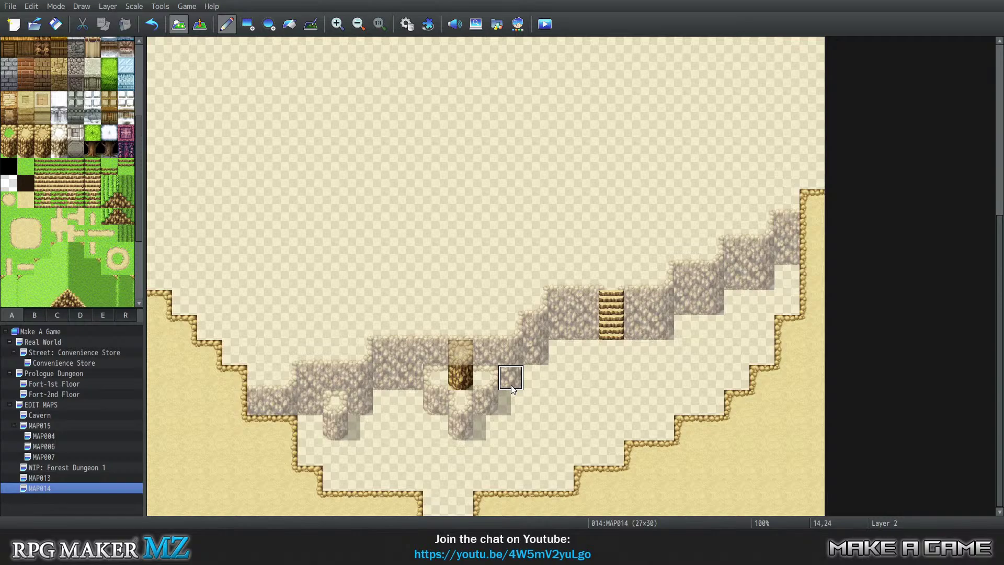
key("3")
left_click(460, 351)
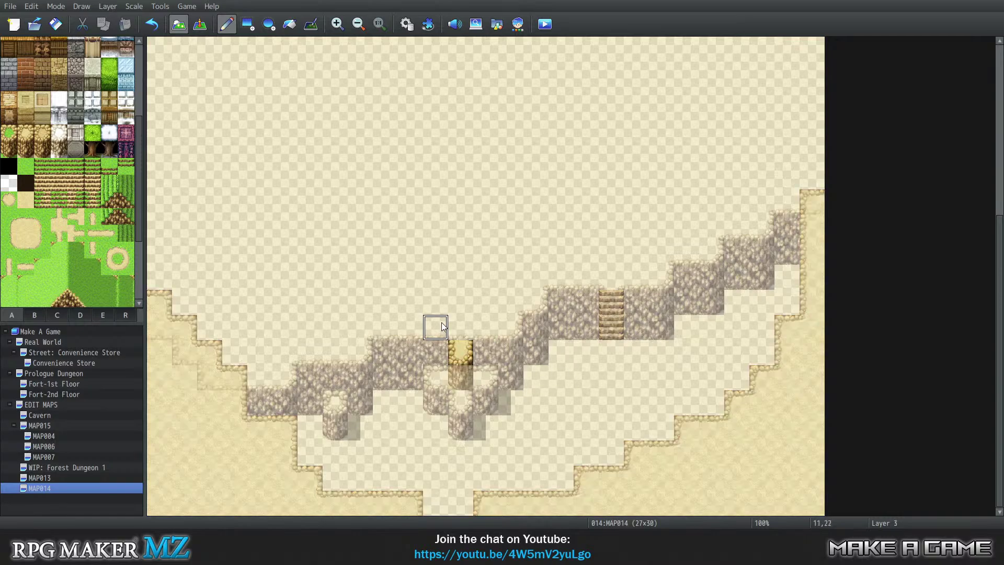
key("ctrl+z")
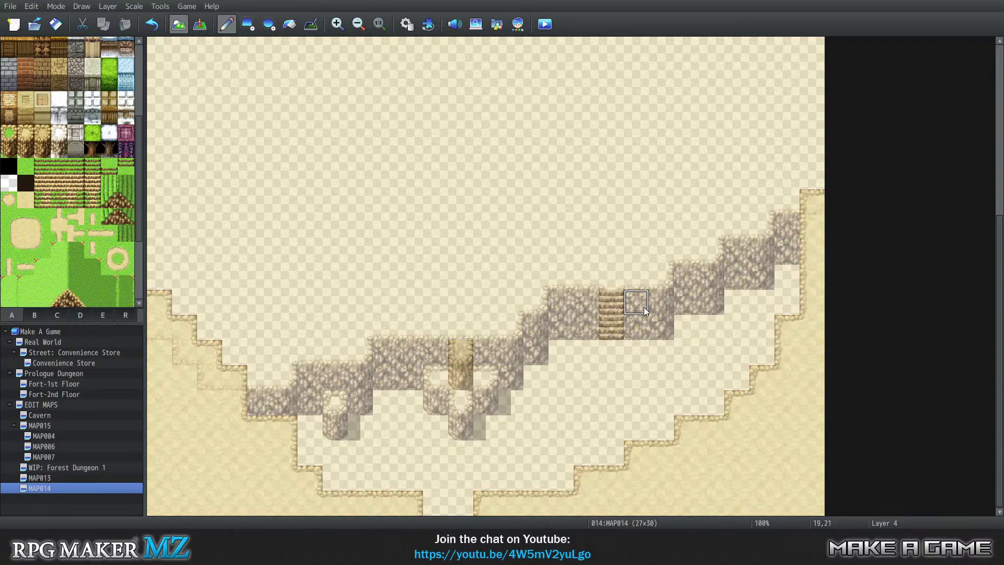
key("0")
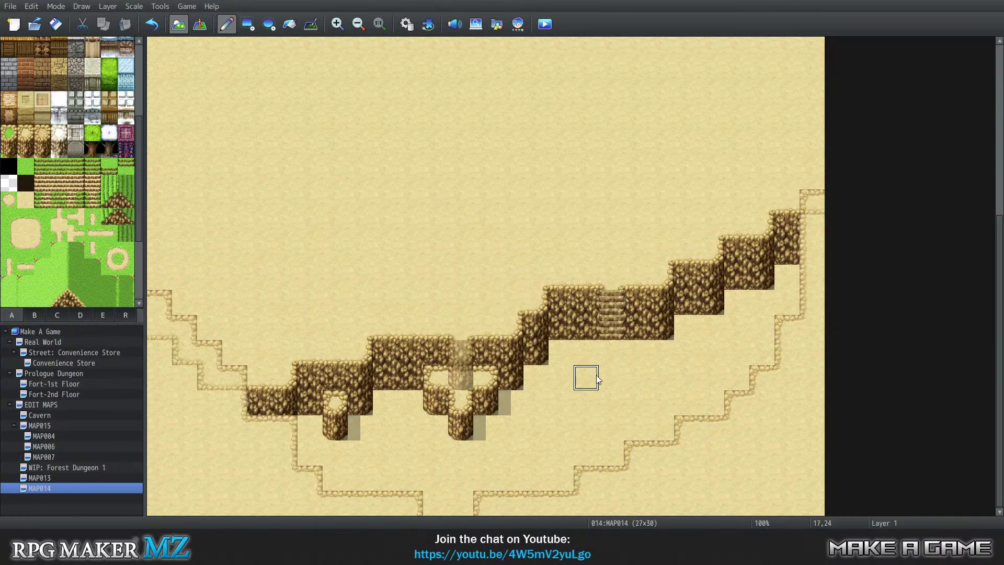
key("2")
key("ctrl+z")
key("0")
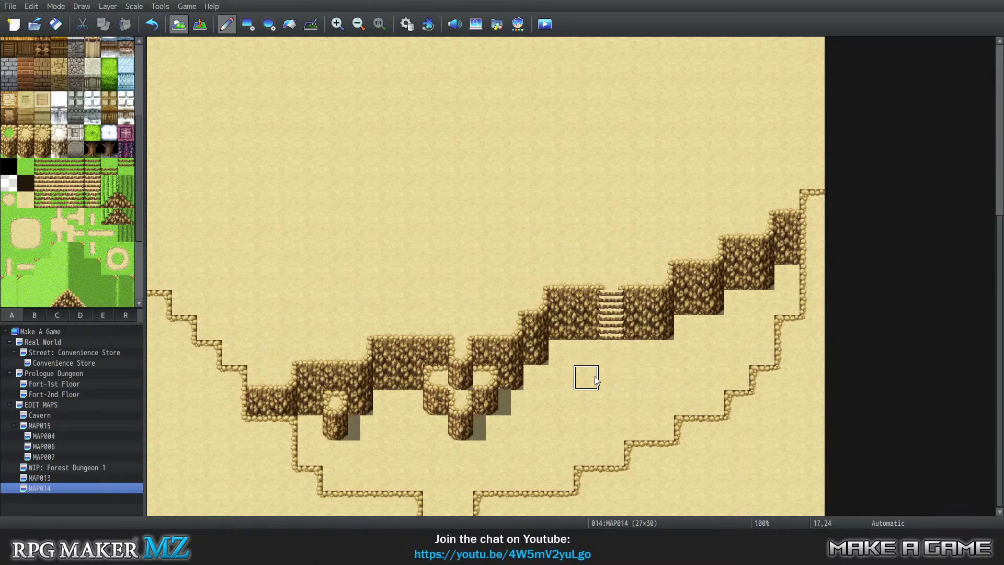
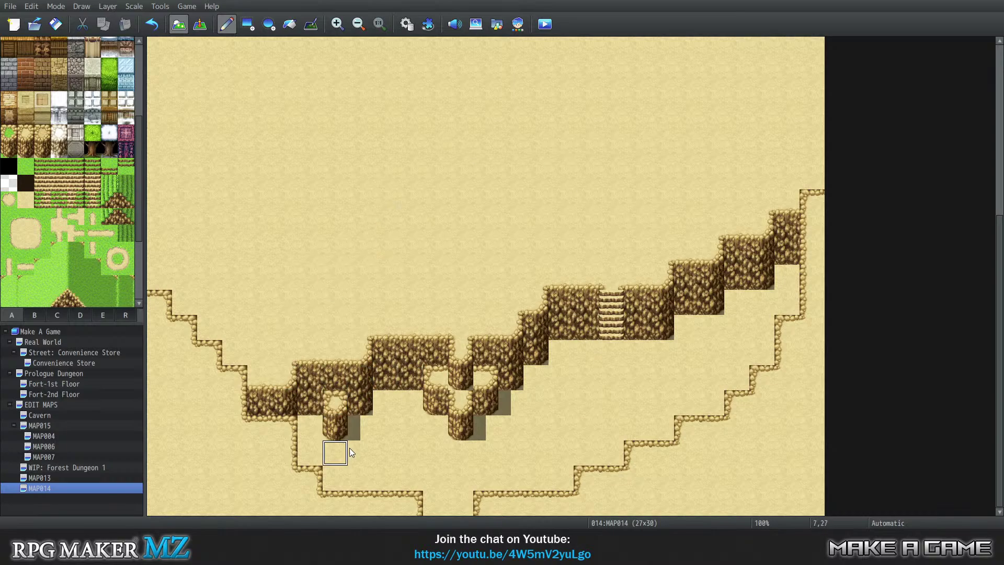
Step: Replace the left wall section's one-tile outcrop with plain wall, and set a cliff-top tile into that section's right end with connected wall below
left_click(334, 428)
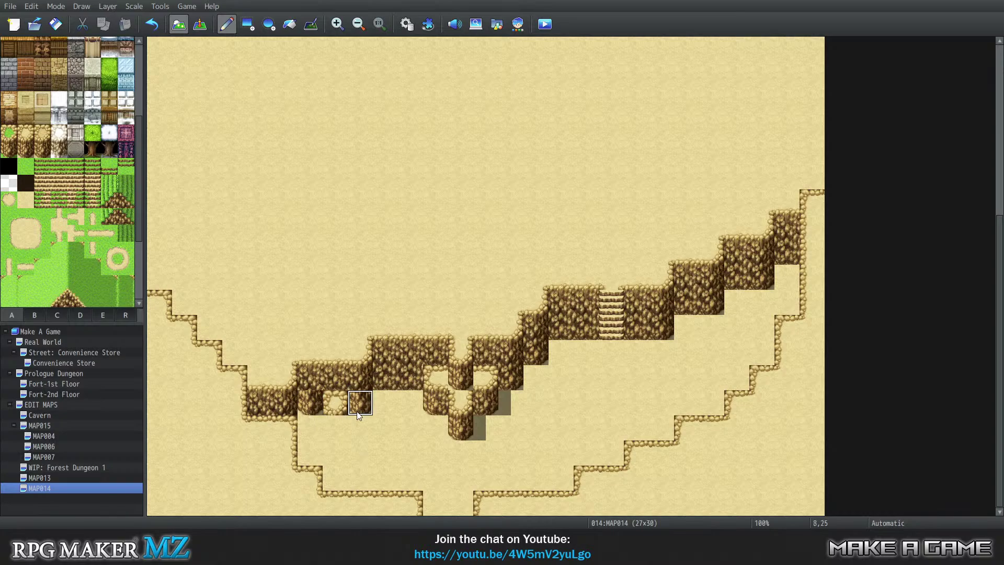
left_click(335, 400)
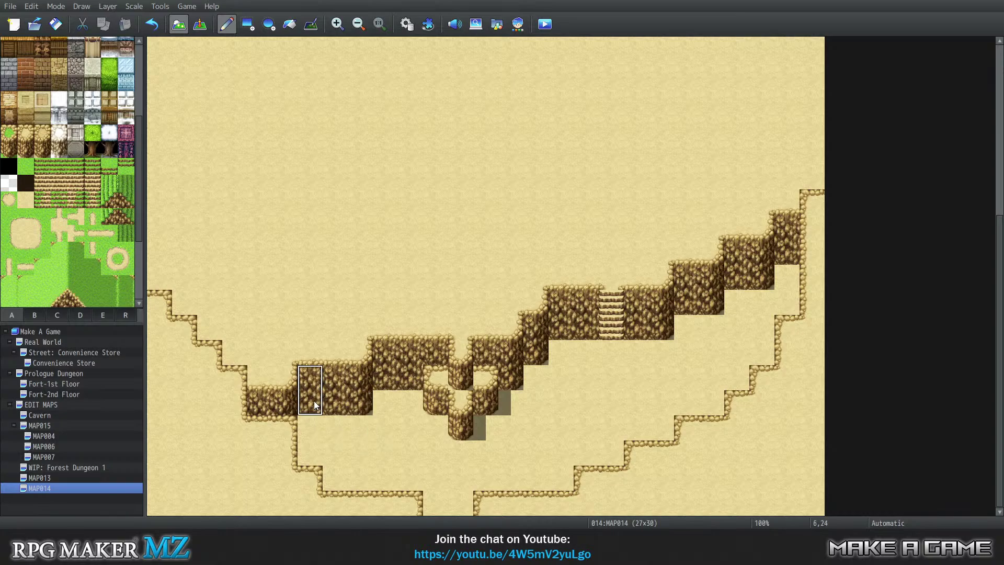
left_click(350, 384)
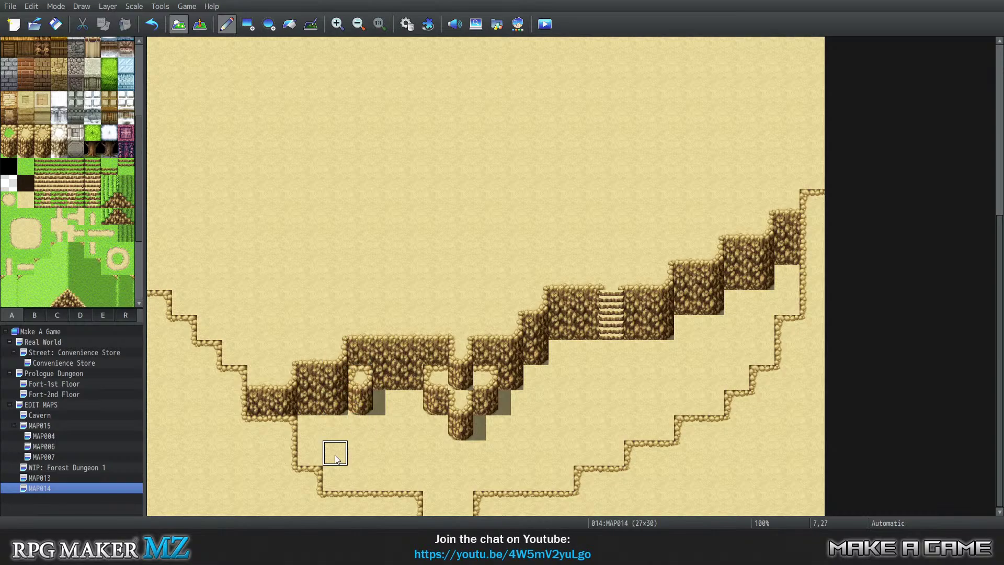
left_click(363, 398)
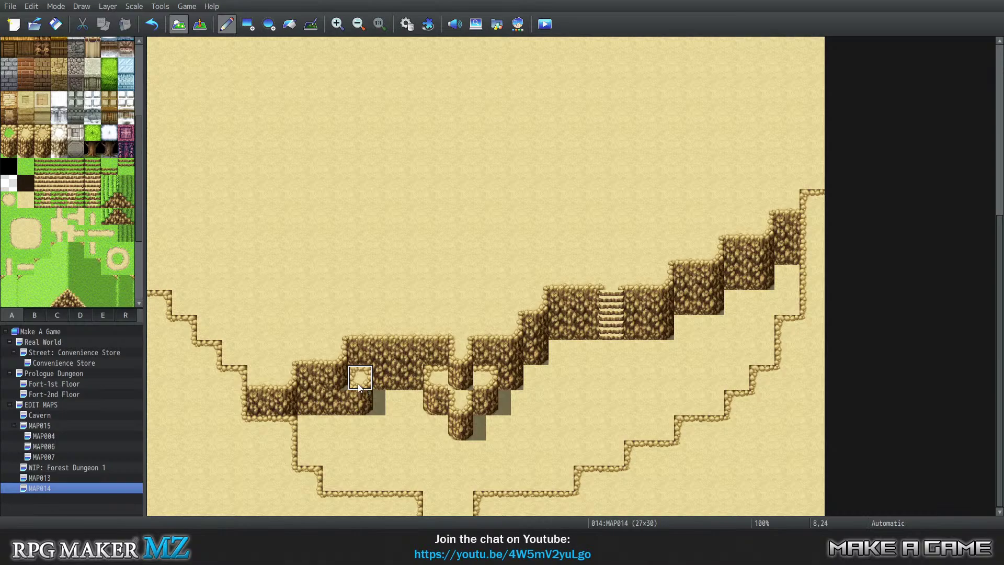
Step: Widen the cliff-top inset in the left wall section to two joined tiles
left_click(335, 377)
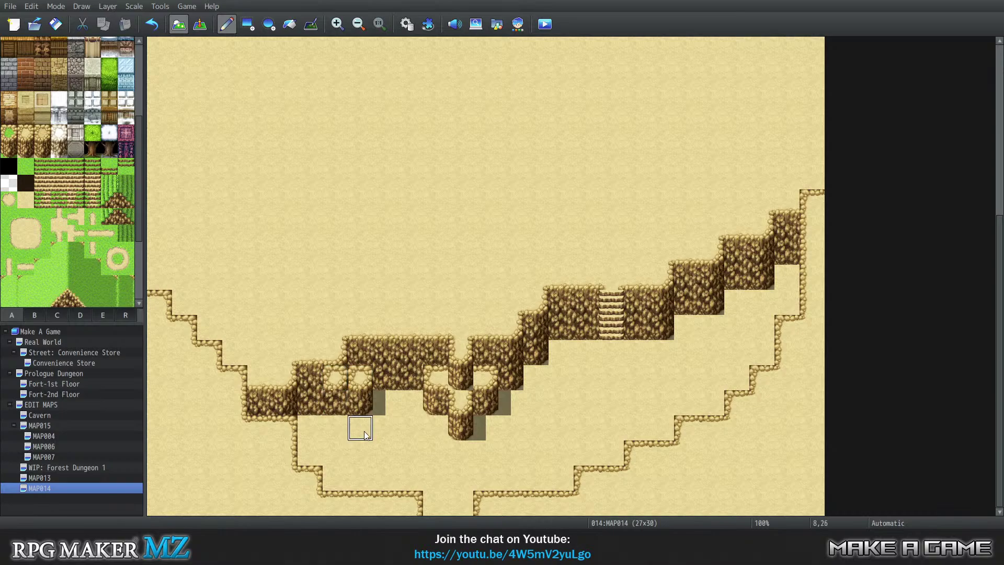
left_click(359, 378)
left_click(343, 385)
Step: Cover the left tile of the two-tile cliff-top inset with a wall tile on an upper layer
key("1")
key("2")
key("3")
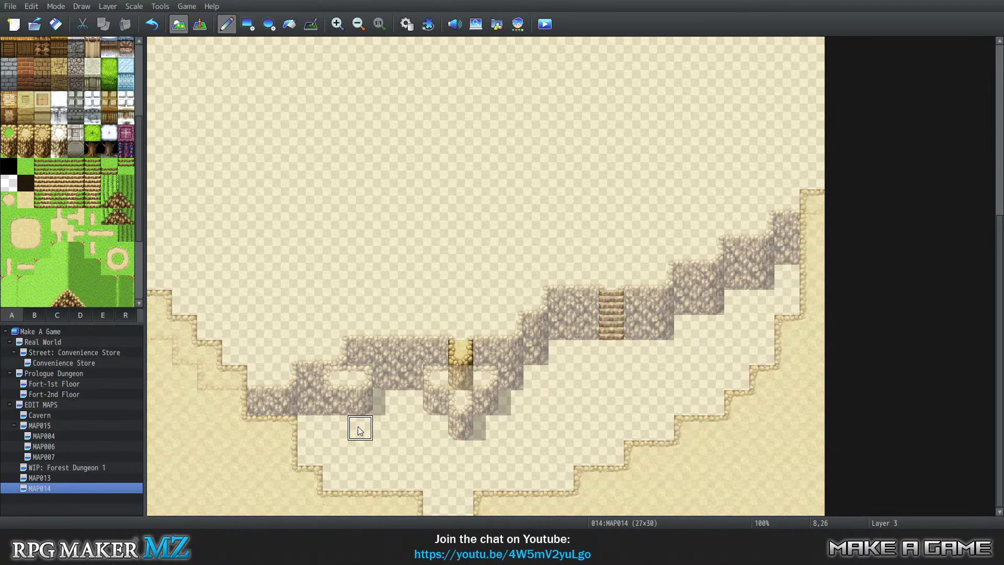
key("4")
key("5")
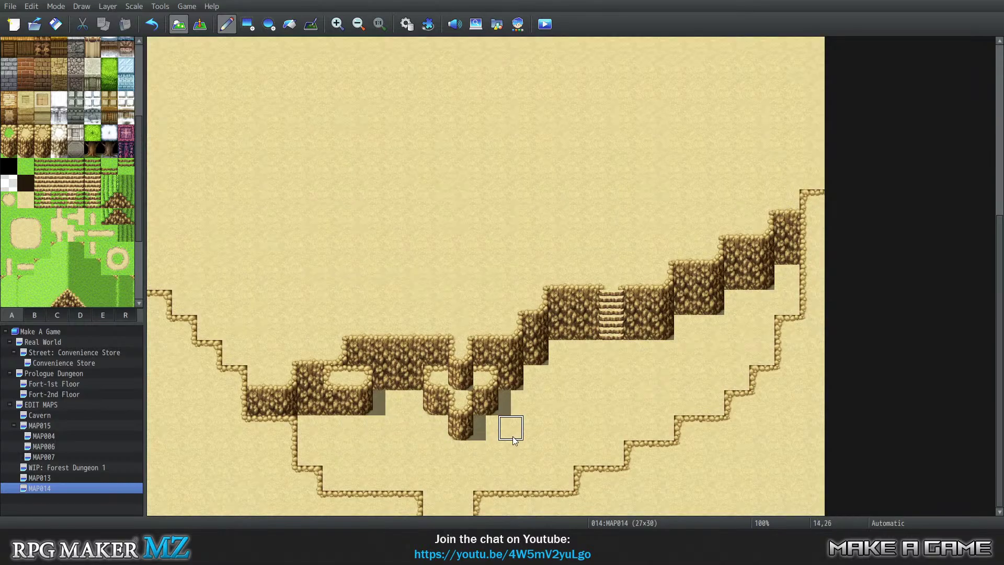
key("1")
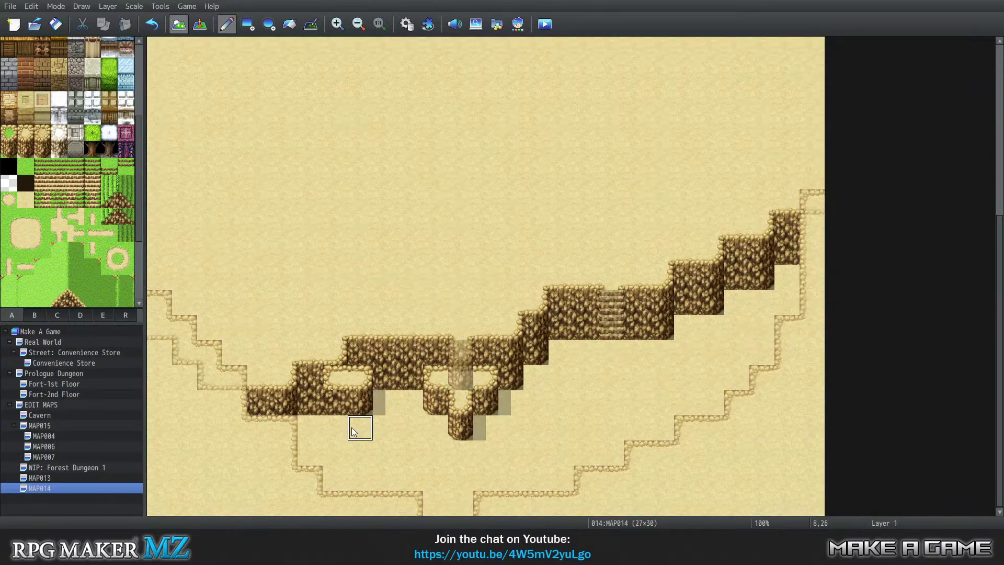
key("2")
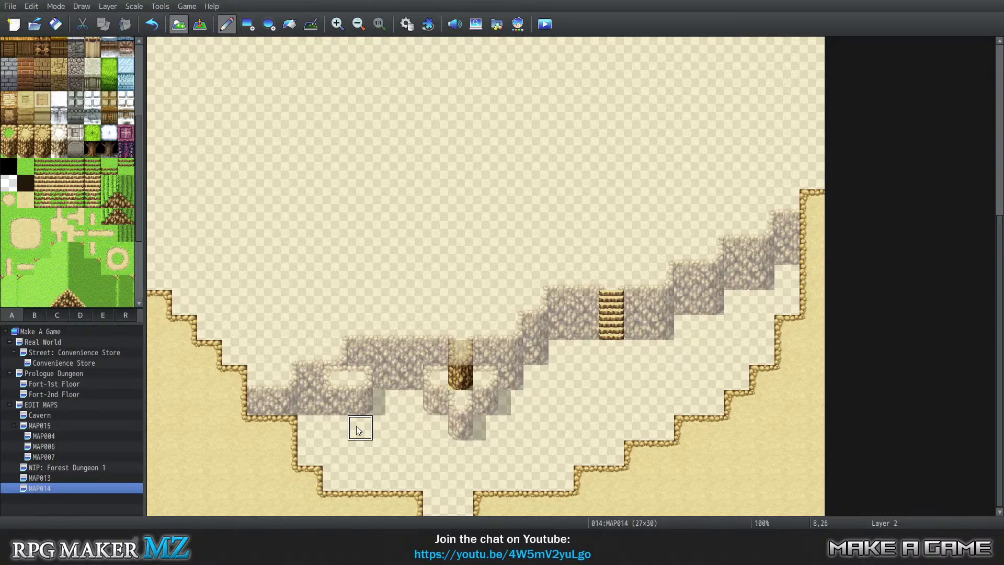
key("3")
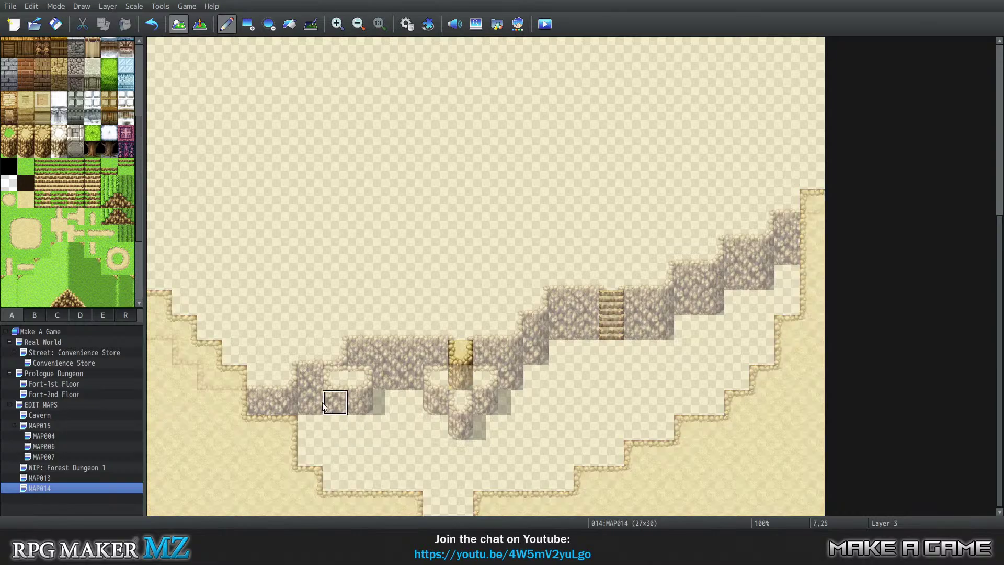
left_click(345, 379)
key("2")
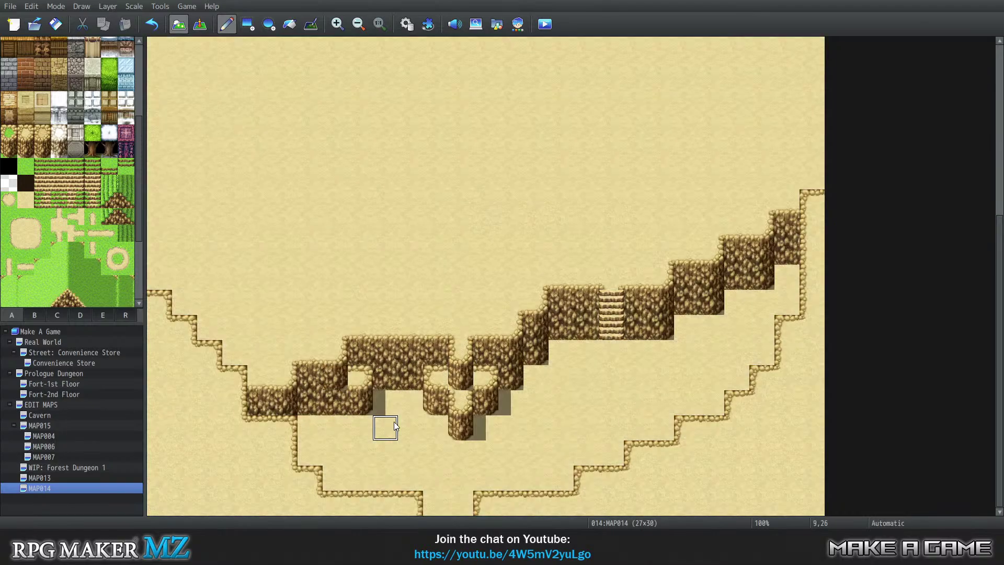
key("0")
Step: Check the map on layers 1 to 4, then try a single wall tile on the open sand and undo it
key("ctrl+1")
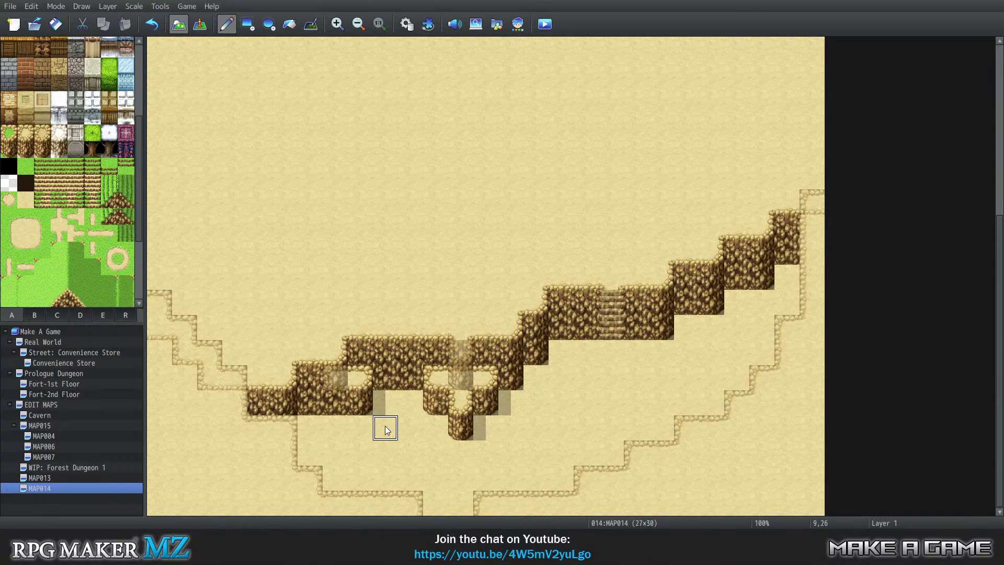
key("ctrl+2")
key("ctrl+3")
key("ctrl+4")
key("ctrl+0")
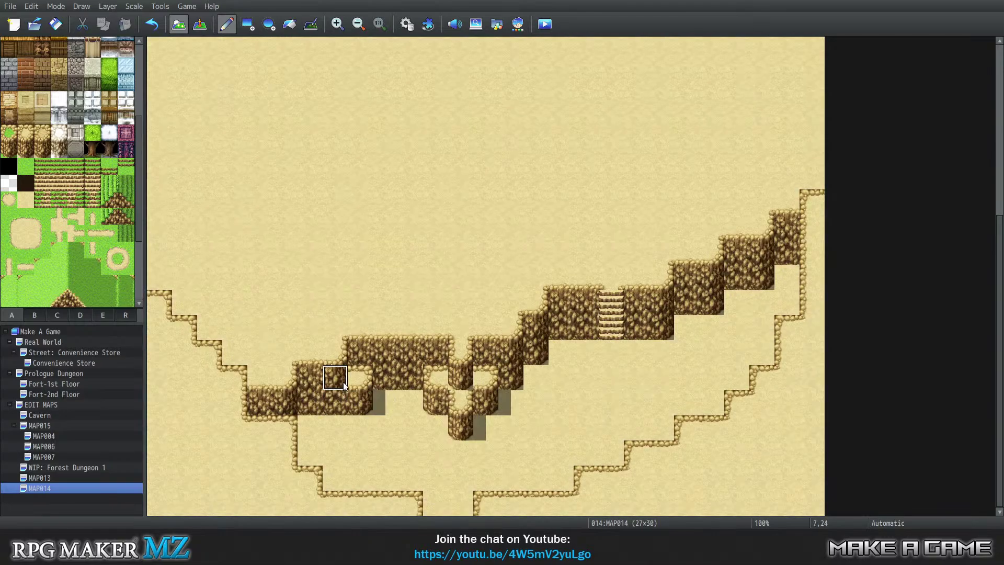
left_click(385, 202)
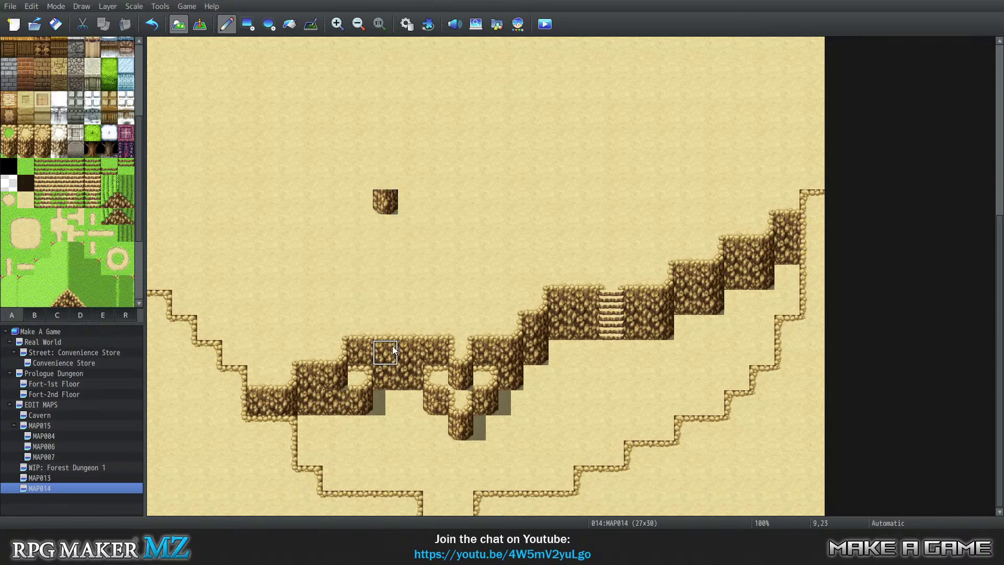
key("ctrl+z")
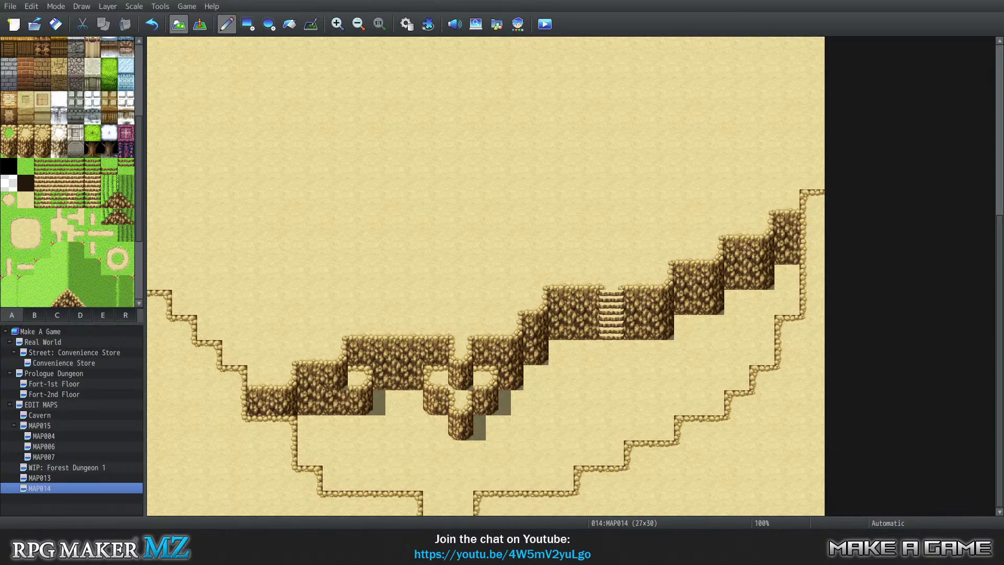
Step: Switch to the Outside_A4.png tileset in Photoshop and inspect the lower edge of the sand-topped cliff wall tile up close
mouse_move(510, 559)
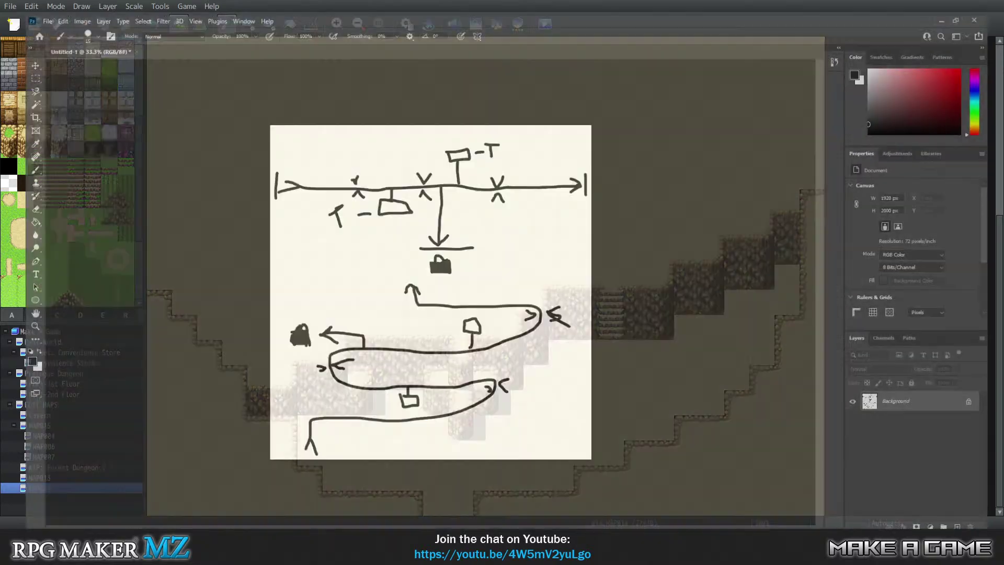
key("ctrl+Tab")
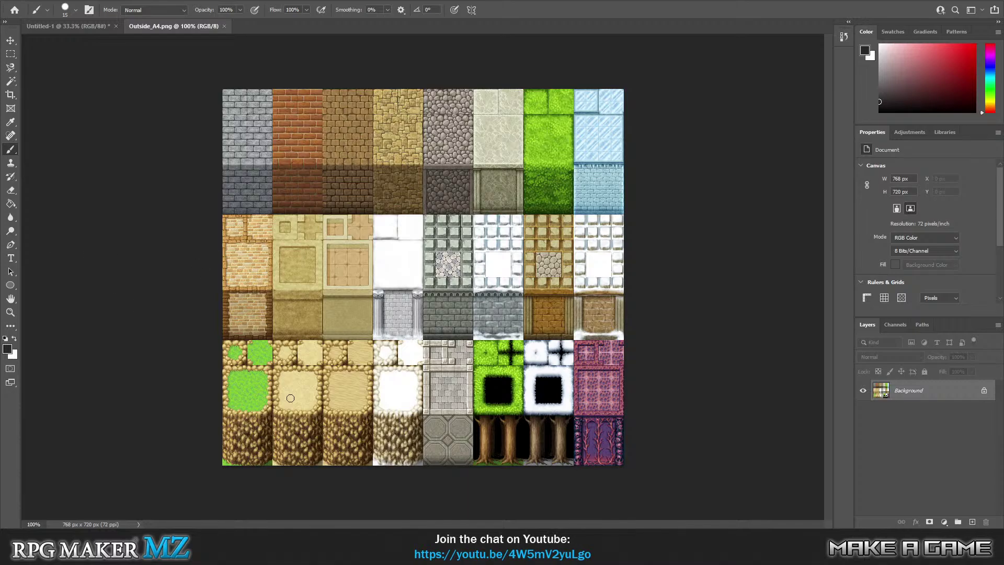
left_click(9, 312)
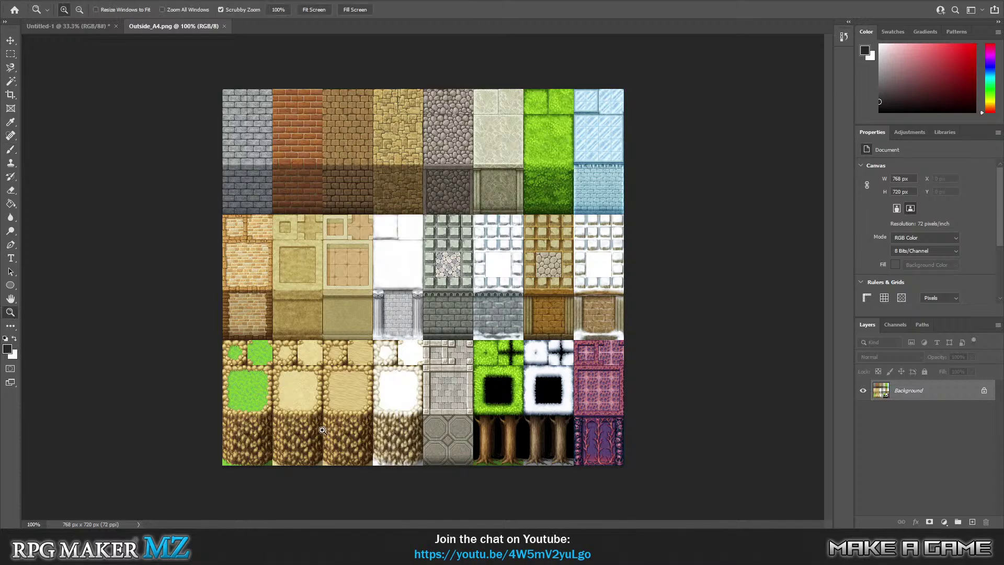
left_click(291, 456)
scroll(345, 399, "down", 3)
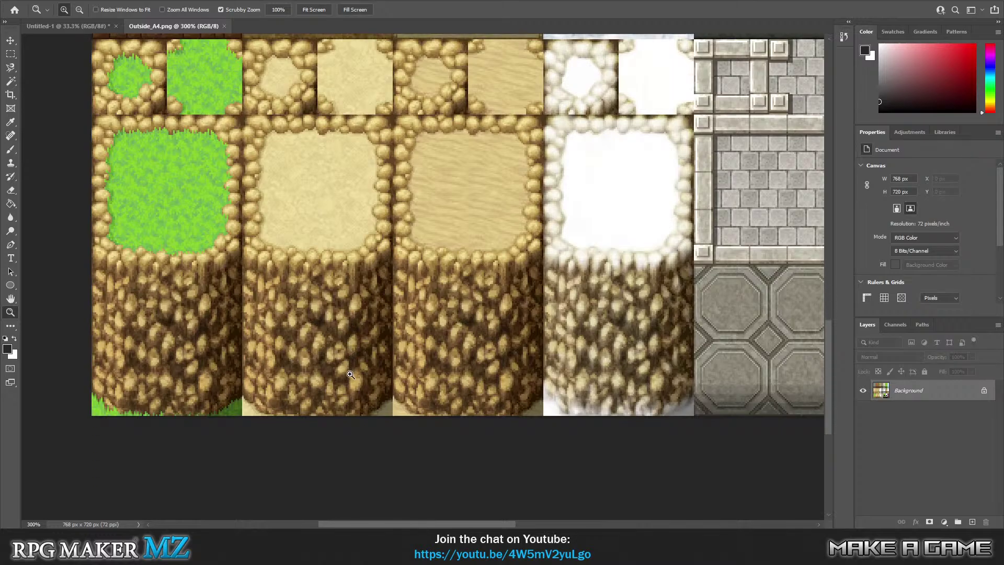
left_click(345, 390)
left_click(343, 397)
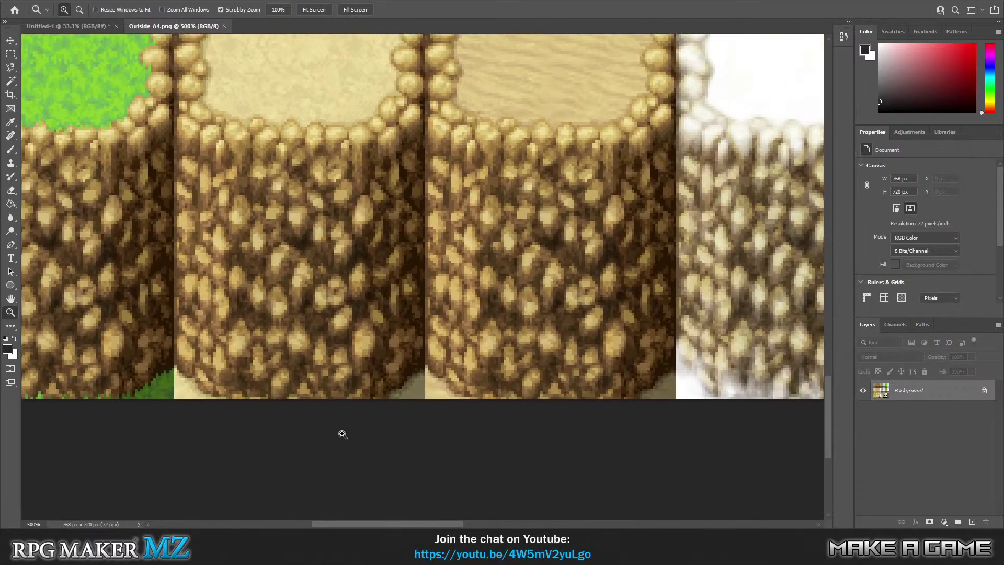
left_click(348, 395)
scroll(339, 346, "down", 2)
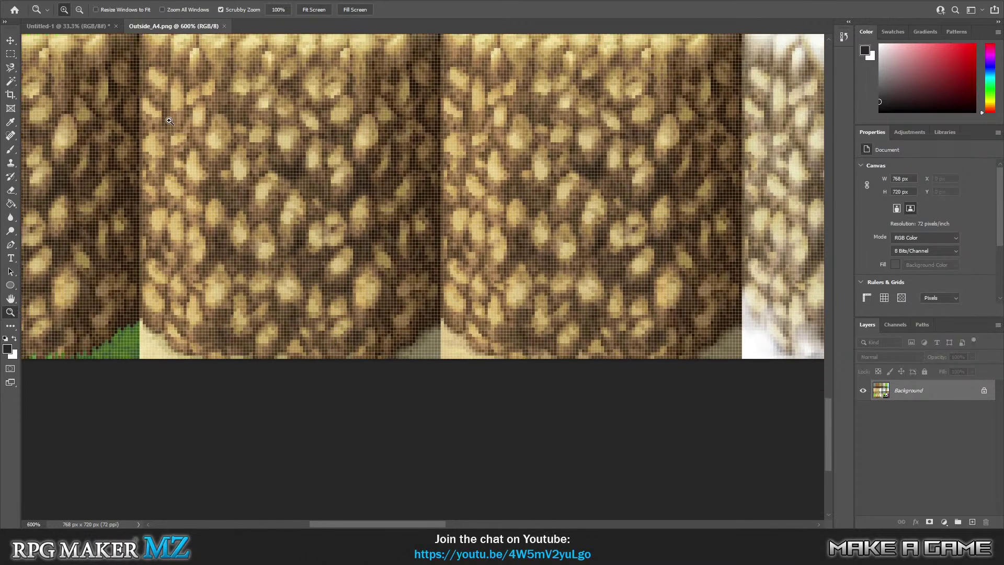
Step: Choose the Eraser tool with the hard round brush and set its size to 10 px
left_click(11, 191)
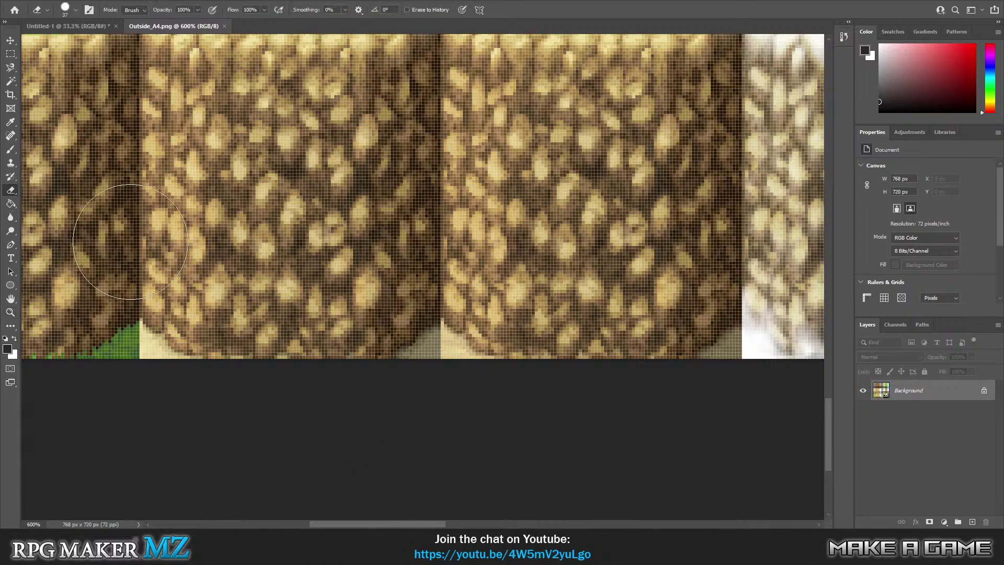
left_click(76, 9)
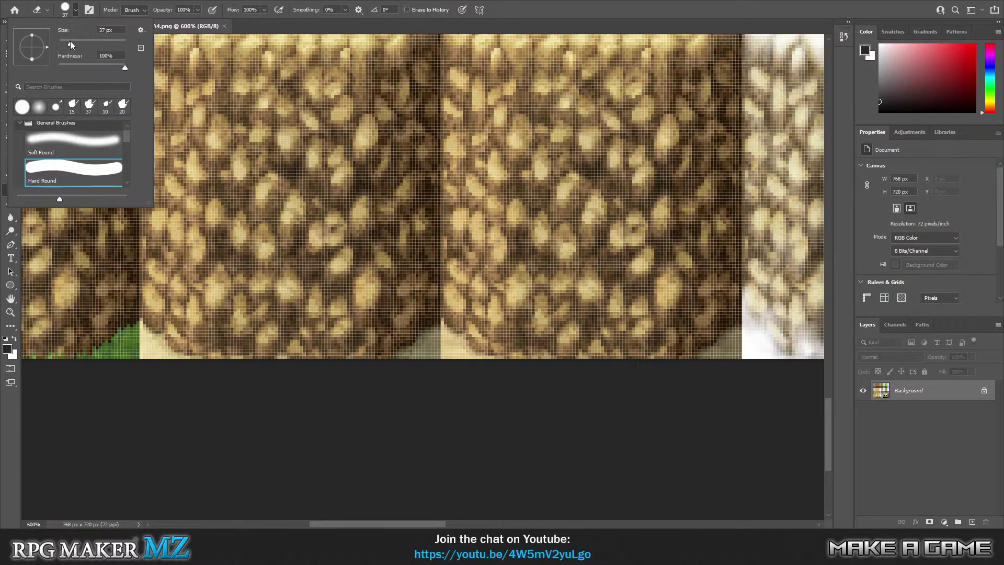
left_click_drag(68, 42, 61, 44)
Step: Try to erase the sand at the cliff wall tile's lower right corner on the Background layer and undo it
left_click_drag(408, 362, 422, 352)
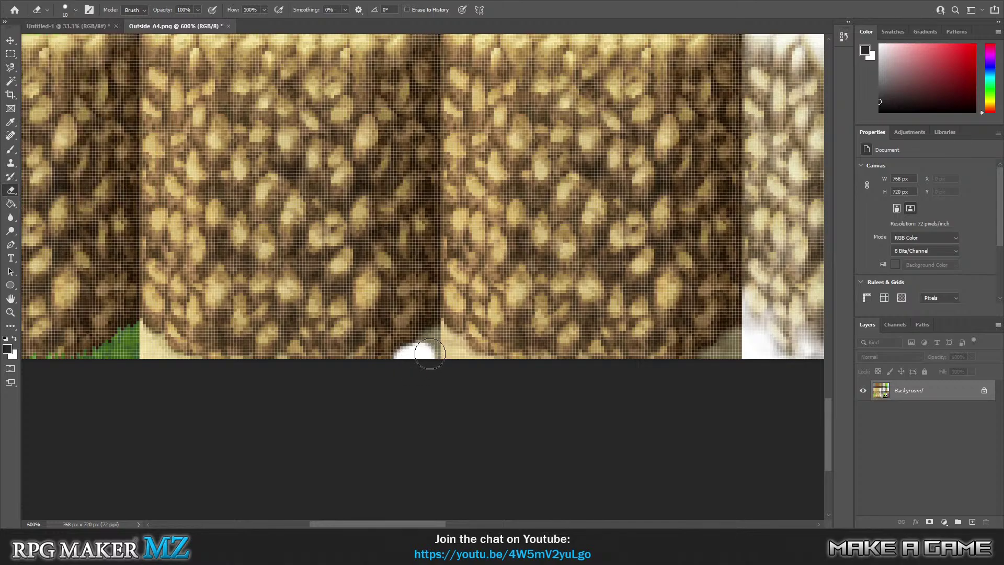
key("ctrl+z")
key("ctrl+z")
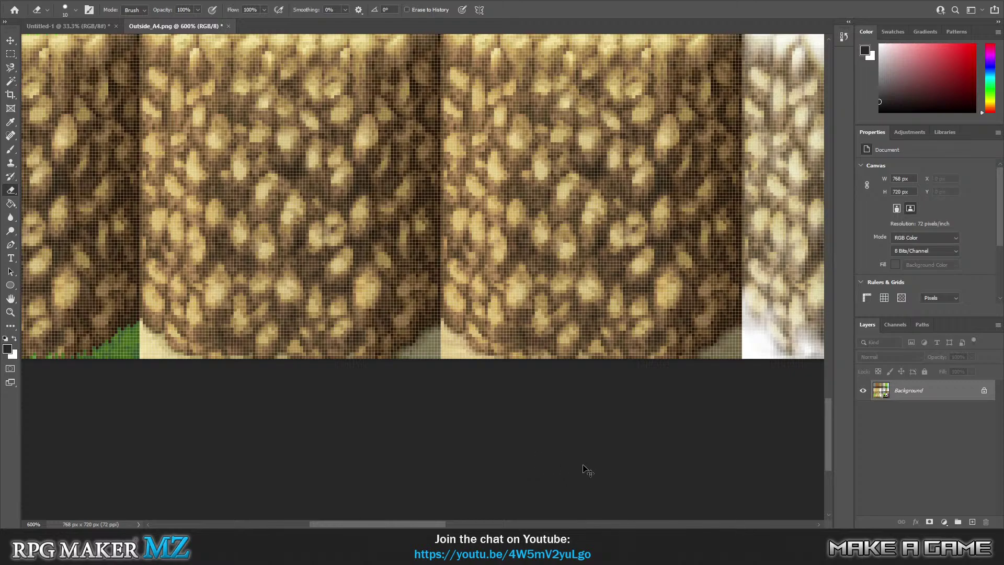
Step: Convert the Background into a regular layer and erase the sand at both lower corners of the cliff wall tile to transparency
right_click(906, 392)
left_click(923, 395)
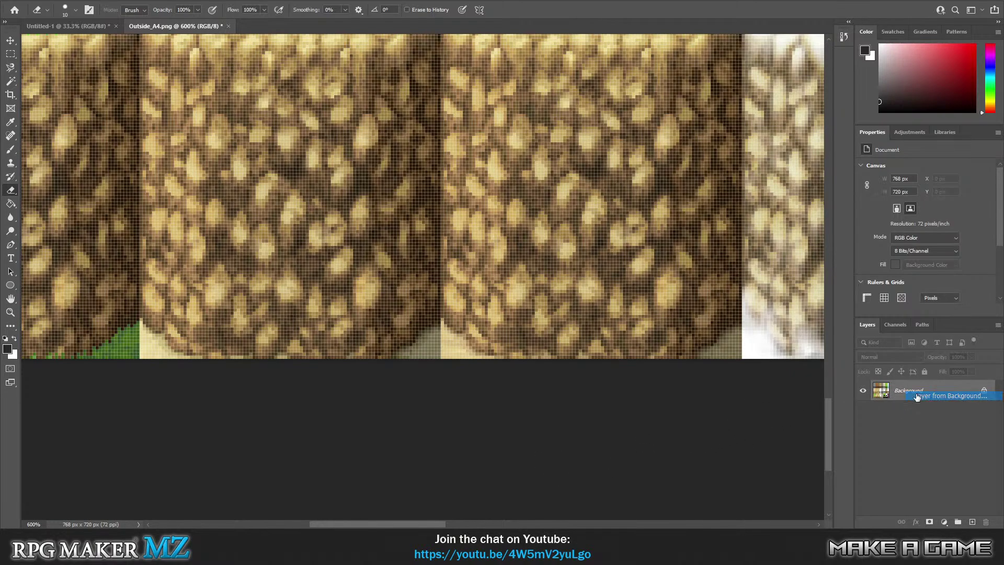
left_click(587, 153)
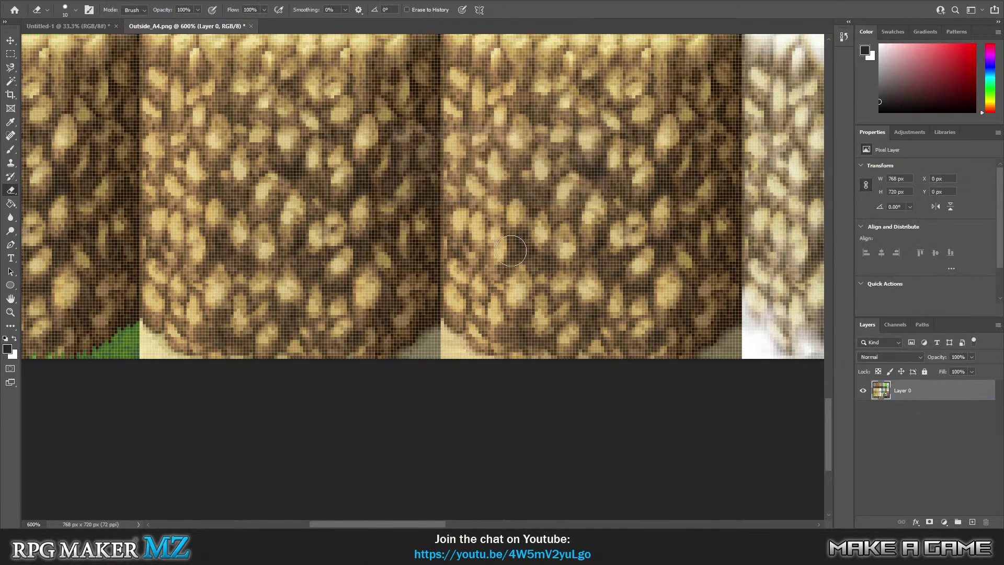
mouse_move(411, 363)
left_mouse_down()
mouse_move(440, 345)
mouse_move(425, 348)
left_mouse_up()
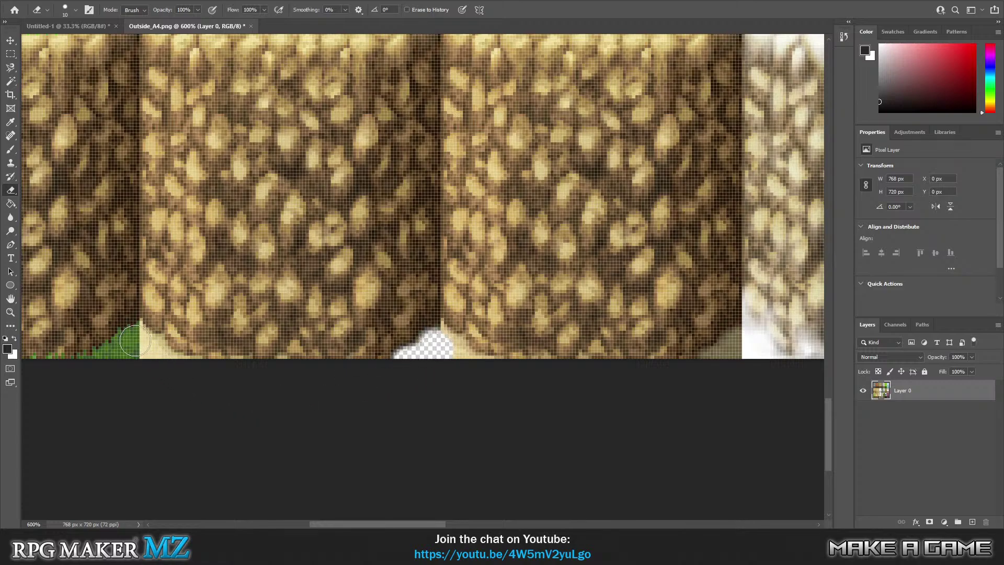
left_click_drag(426, 368, 423, 346)
mouse_move(174, 369)
left_mouse_down()
mouse_move(131, 330)
mouse_move(129, 342)
mouse_move(157, 346)
mouse_move(139, 363)
mouse_move(153, 373)
mouse_move(126, 334)
mouse_move(131, 345)
left_mouse_up()
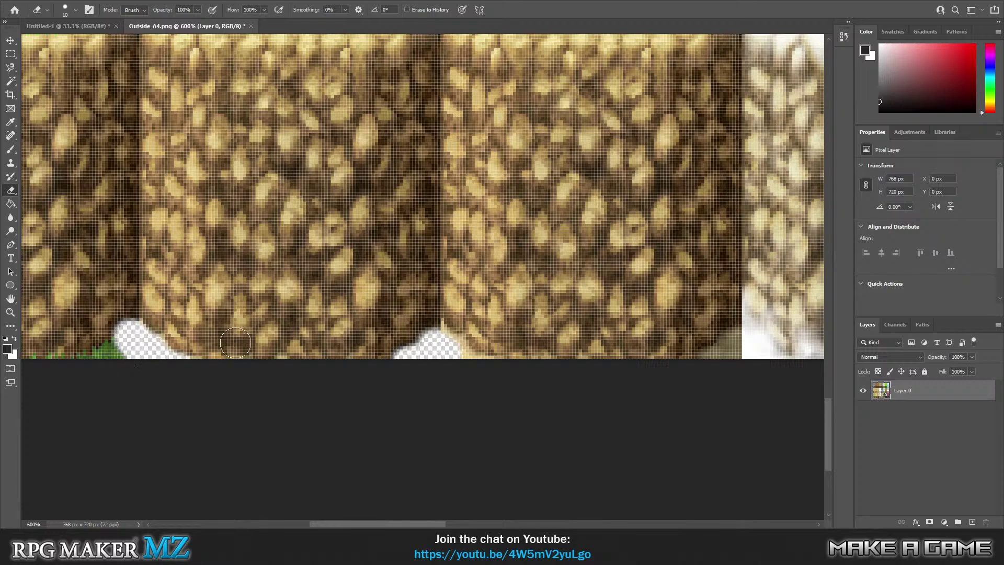
Step: Save the edited Outside_A4.png, switch back to RPG Maker MZ and reload MAP014 by opening MAP013 and returning
left_click(27, 1)
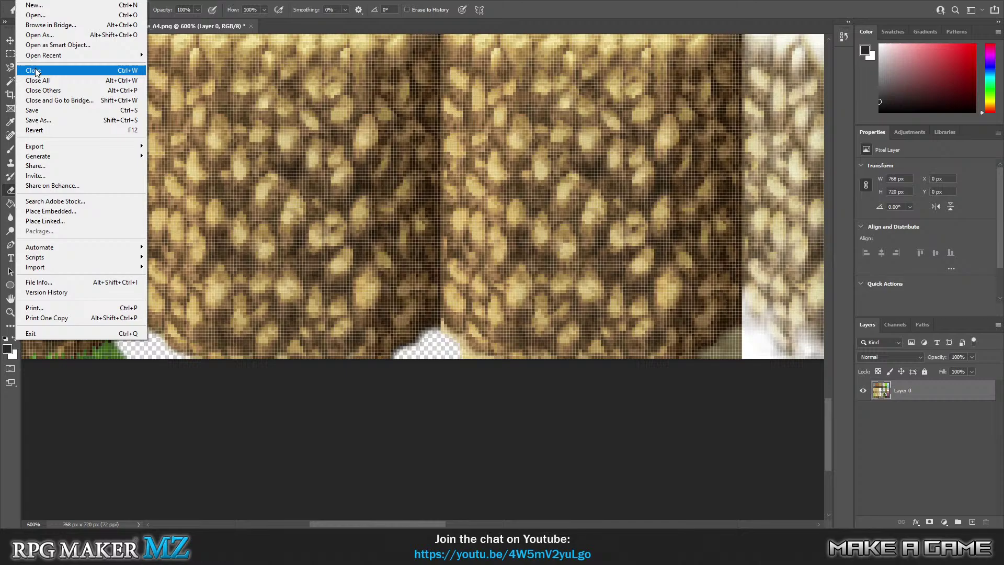
left_click(31, 110)
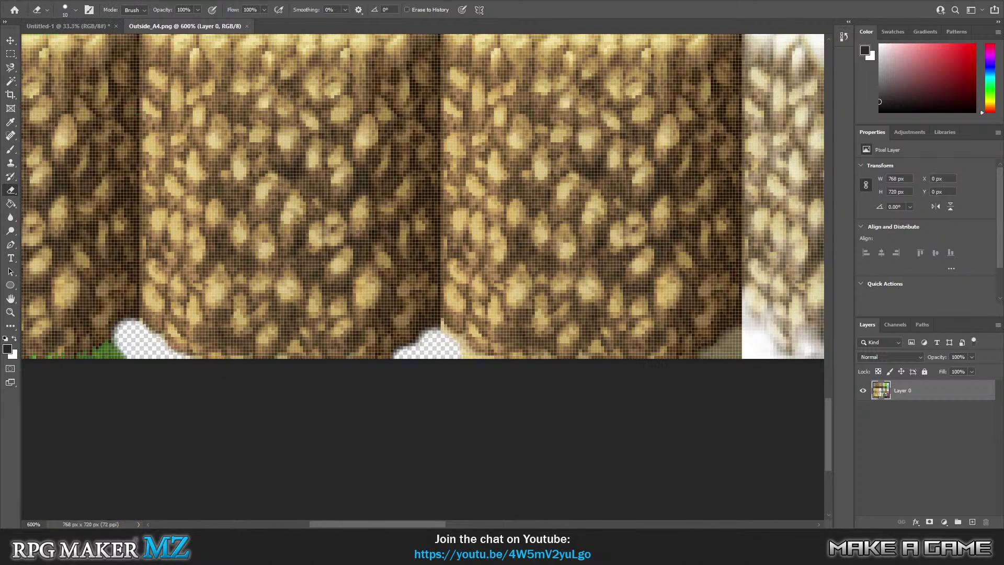
key("alt+Tab")
left_click(59, 477)
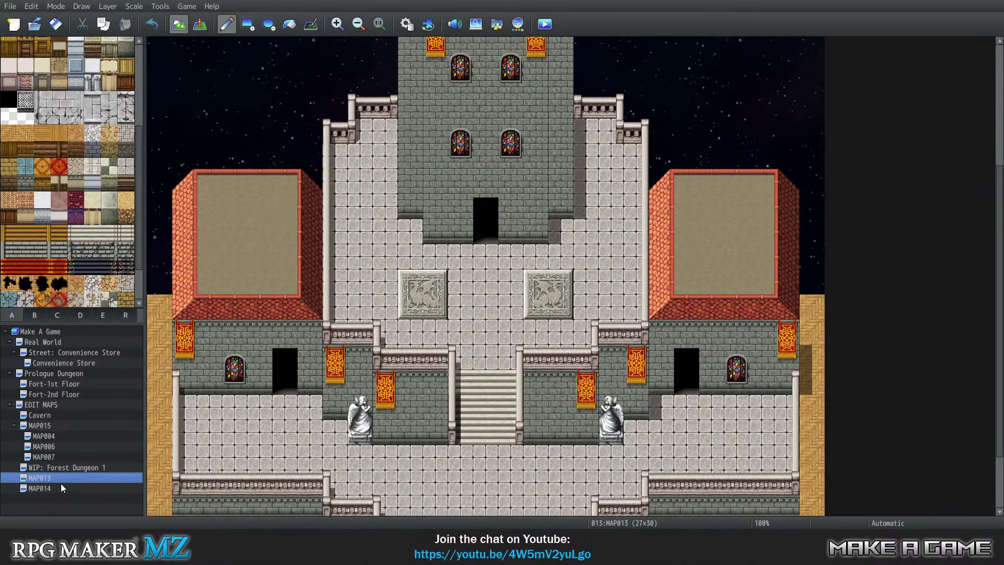
left_click(62, 487)
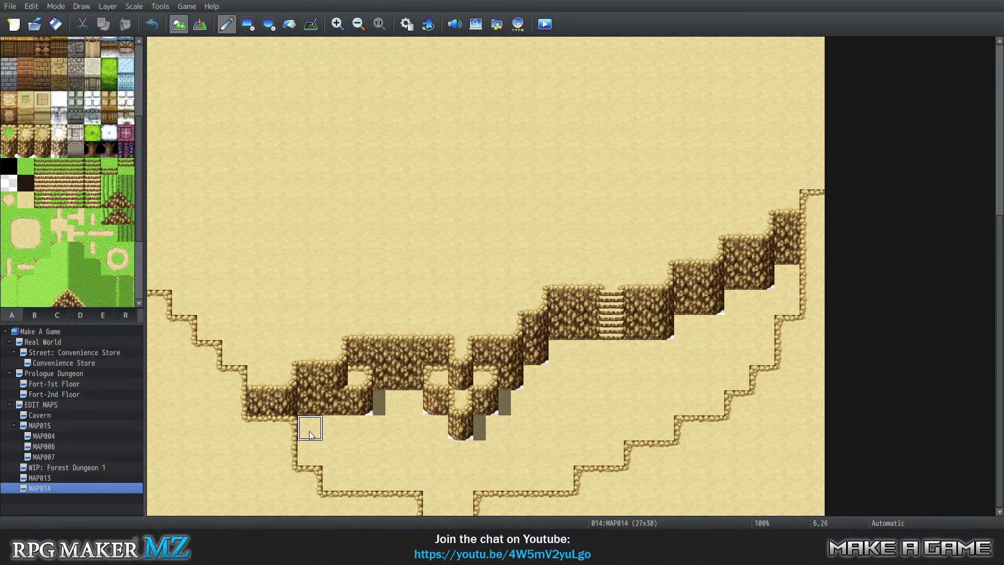
Step: Try copying the whole block around the cliff walls from layer 1 and pasting it in place on layer 2
left_click(360, 356)
left_click(446, 386)
key("1")
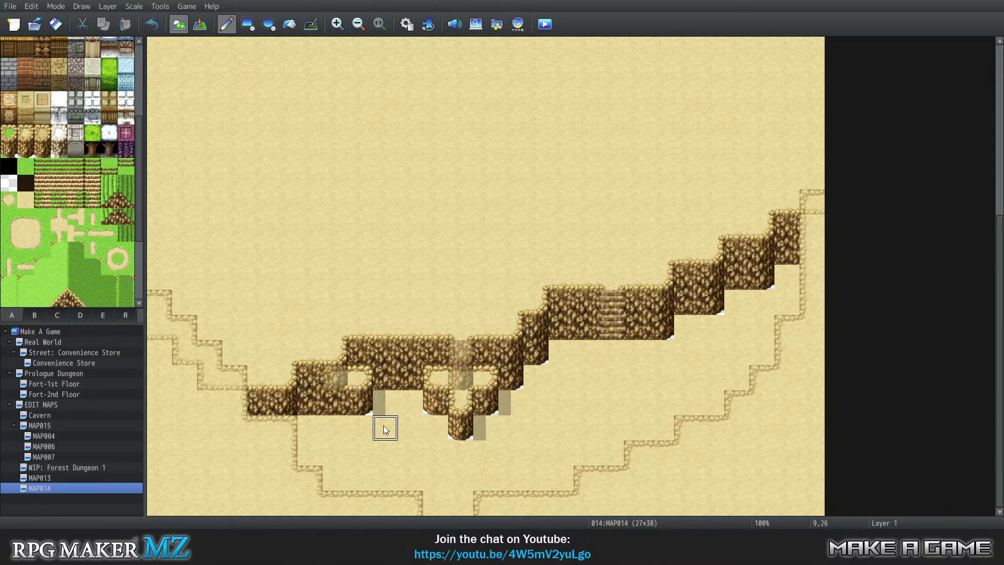
left_click_drag(263, 408, 343, 405)
right_click_drag(365, 403, 712, 385)
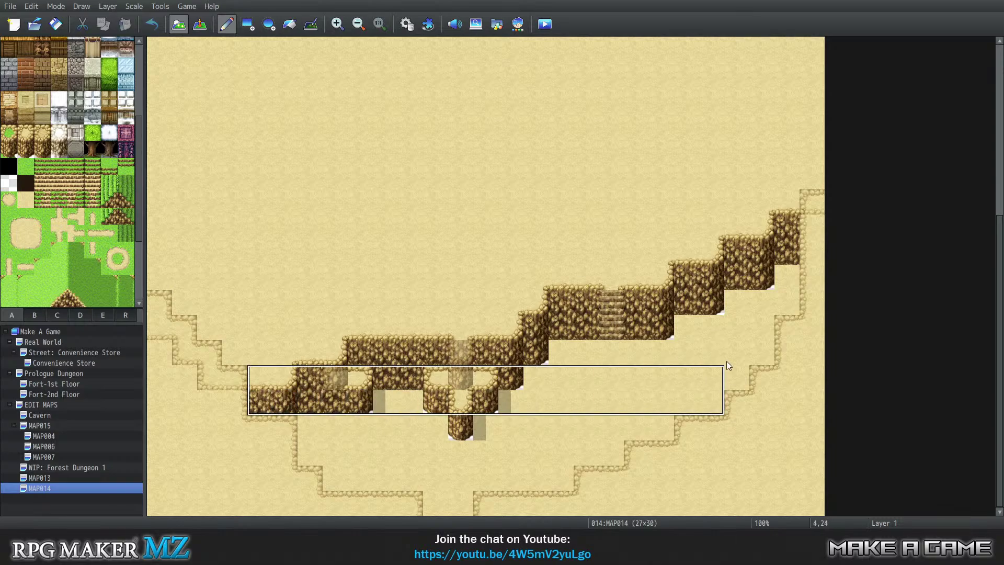
right_click(769, 204)
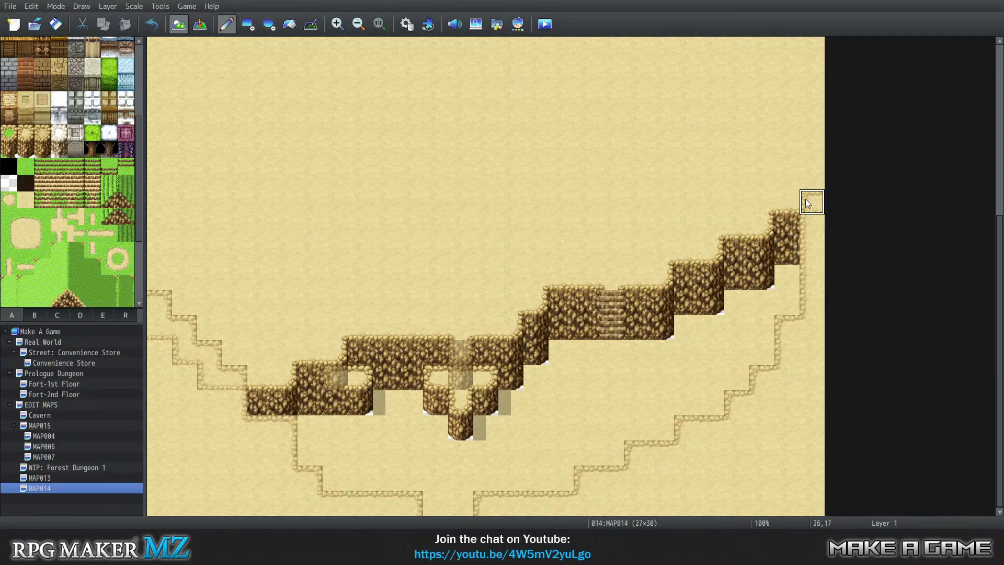
right_click_drag(806, 199, 256, 426)
key("2")
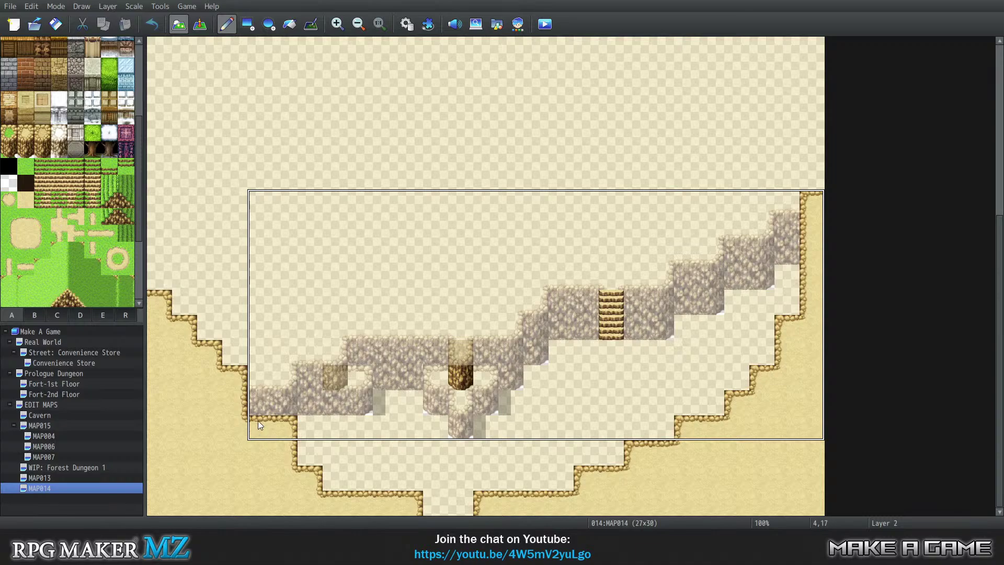
left_click(256, 424)
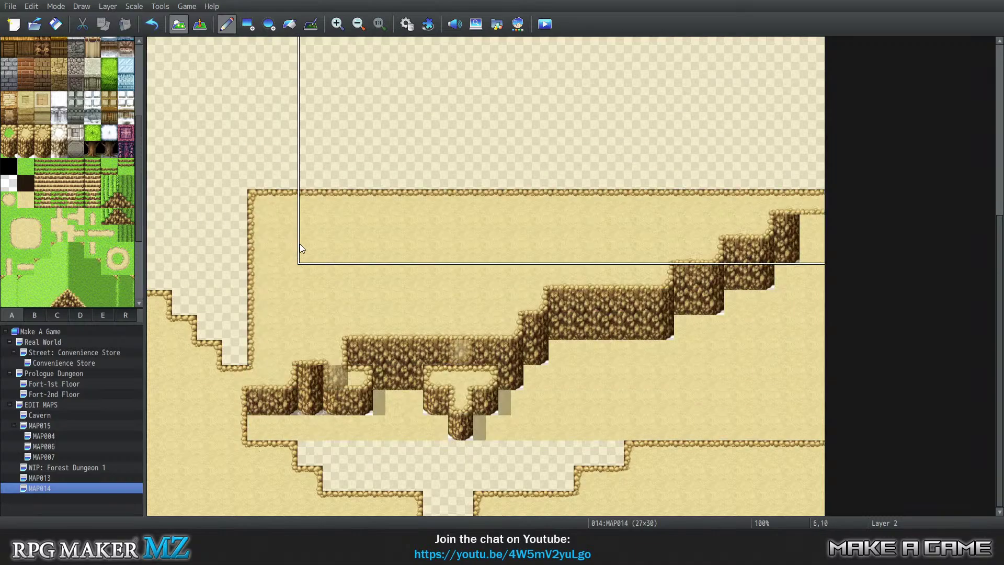
Step: Check the pasted block on layers 1 to 4, undo the paste and return to automatic layers
right_click(238, 249)
key("3")
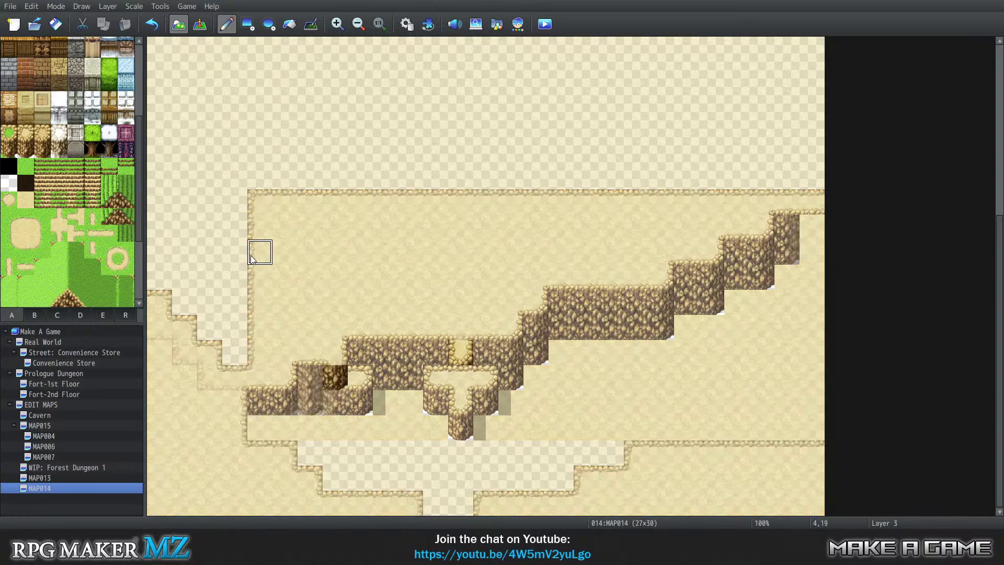
key("4")
key("0")
key("1")
key("2")
key("3")
key("4")
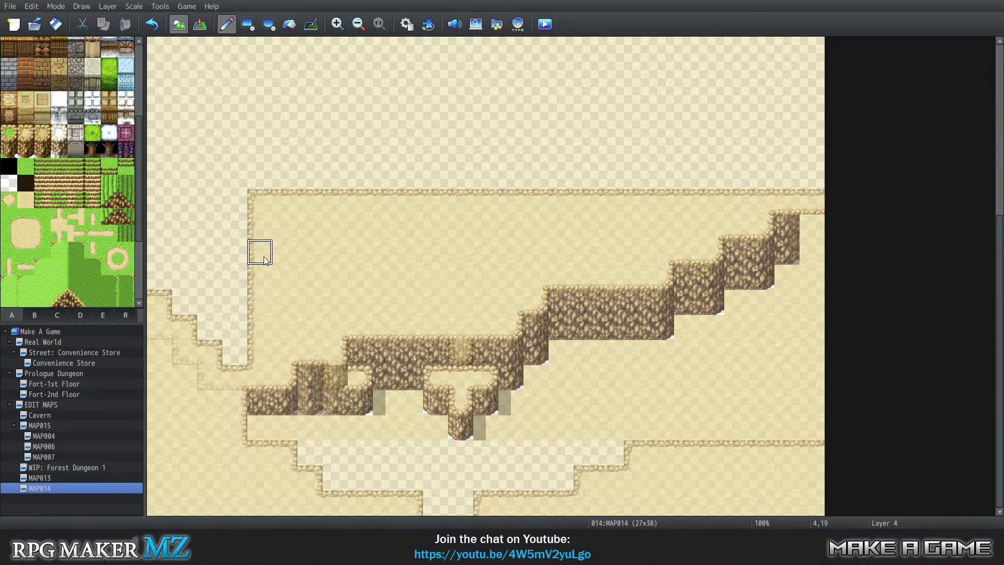
key("3")
key("0")
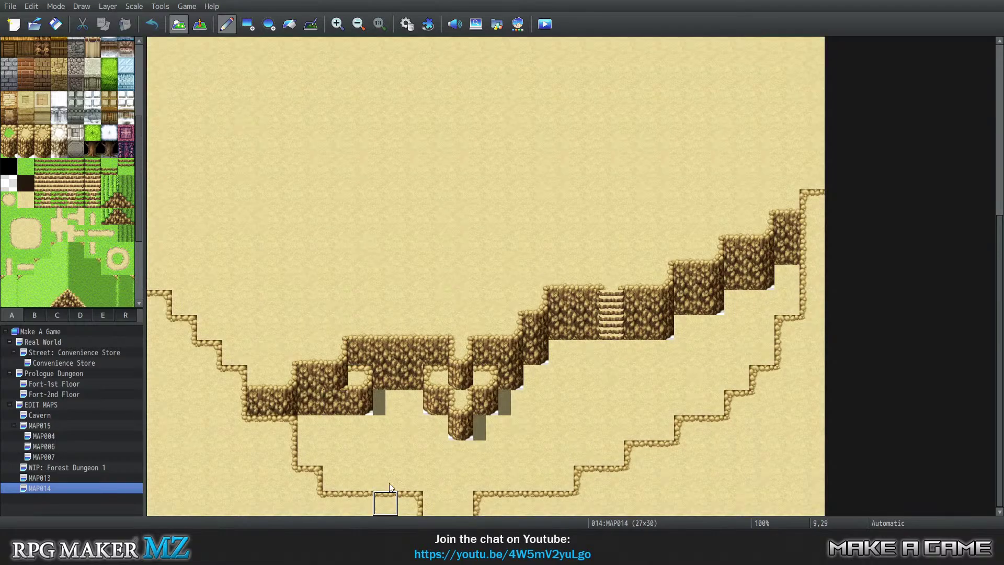
Step: Copy the wall's lower right corner tile and place it on layer 2 over the stepped lower right corners of the cliff walls
left_click(364, 411)
key("1")
key("2")
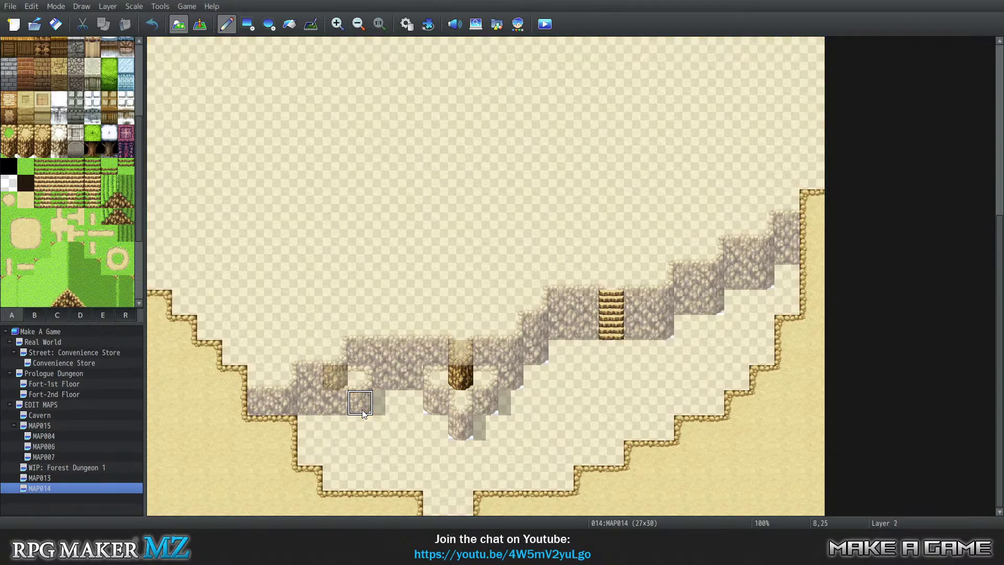
left_click(460, 403)
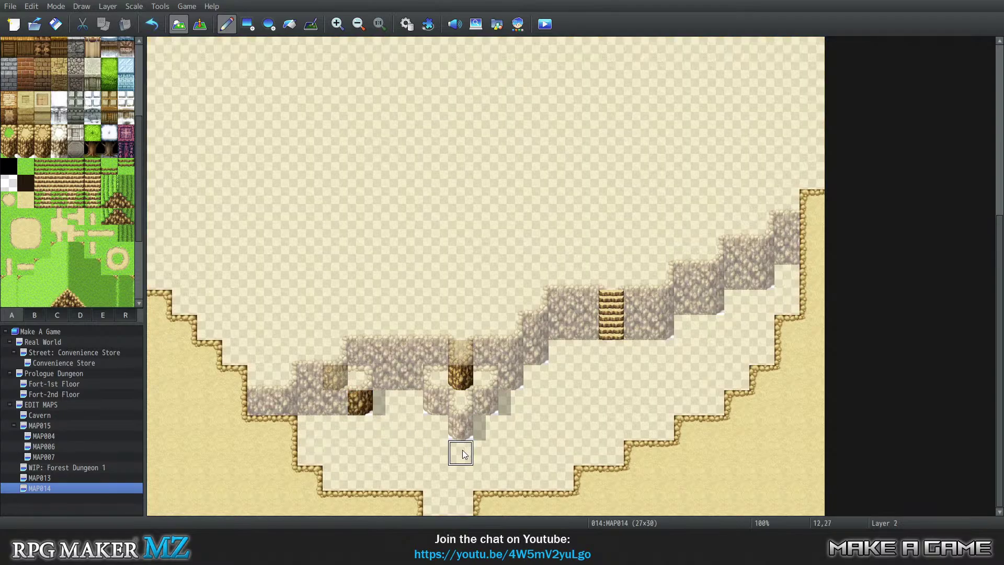
left_click(495, 406)
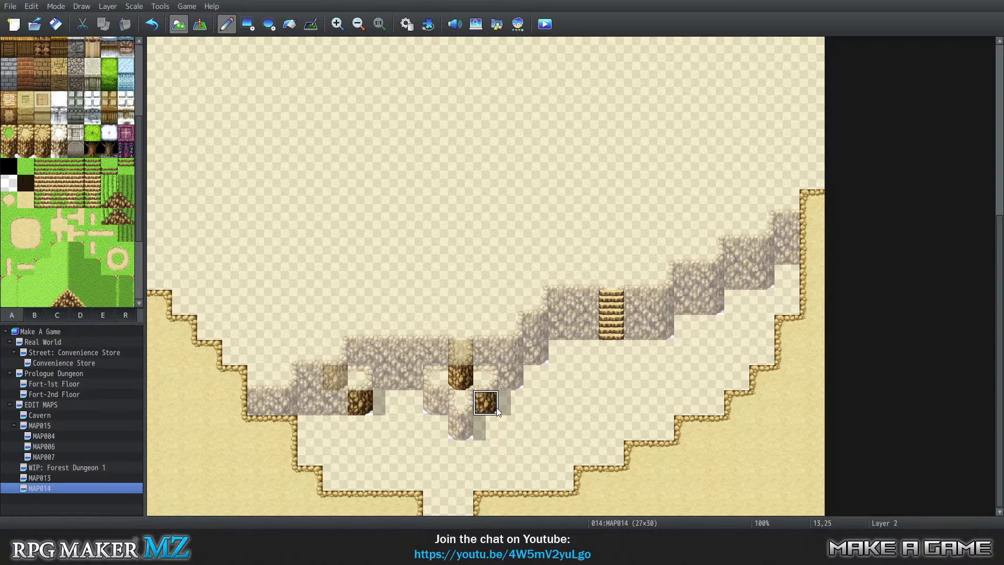
left_click(536, 352)
left_click(661, 326)
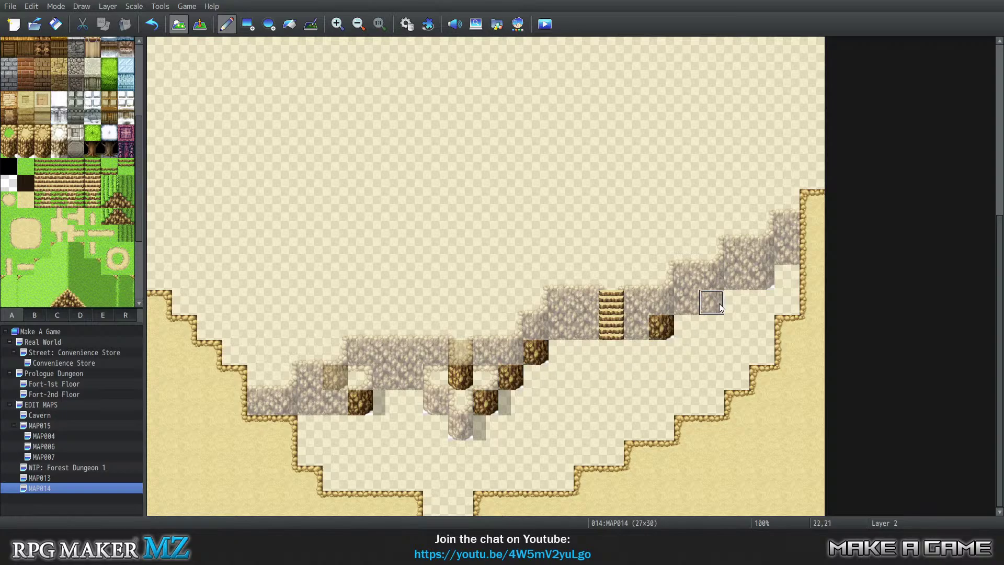
left_click(711, 302)
left_click(761, 277)
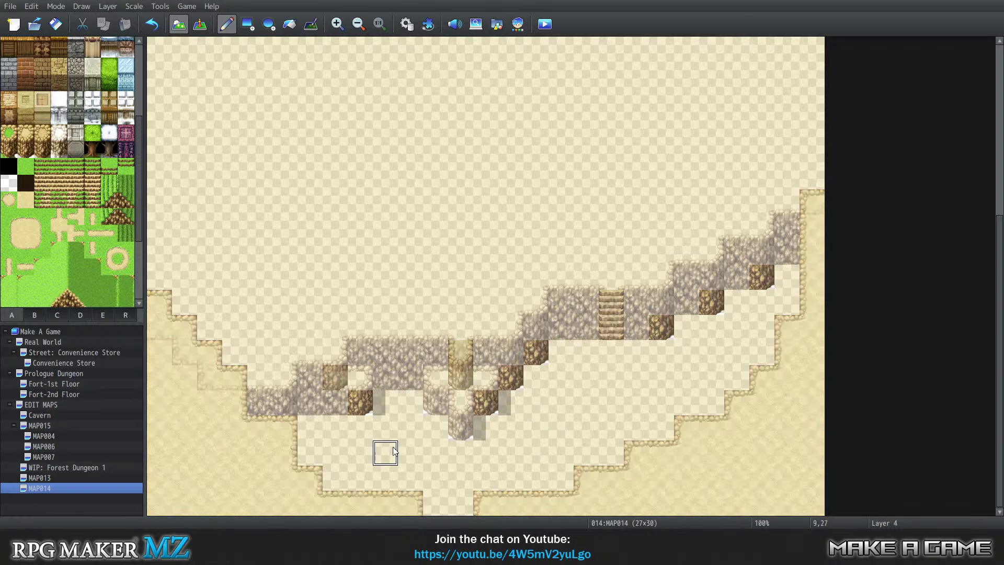
key("F7")
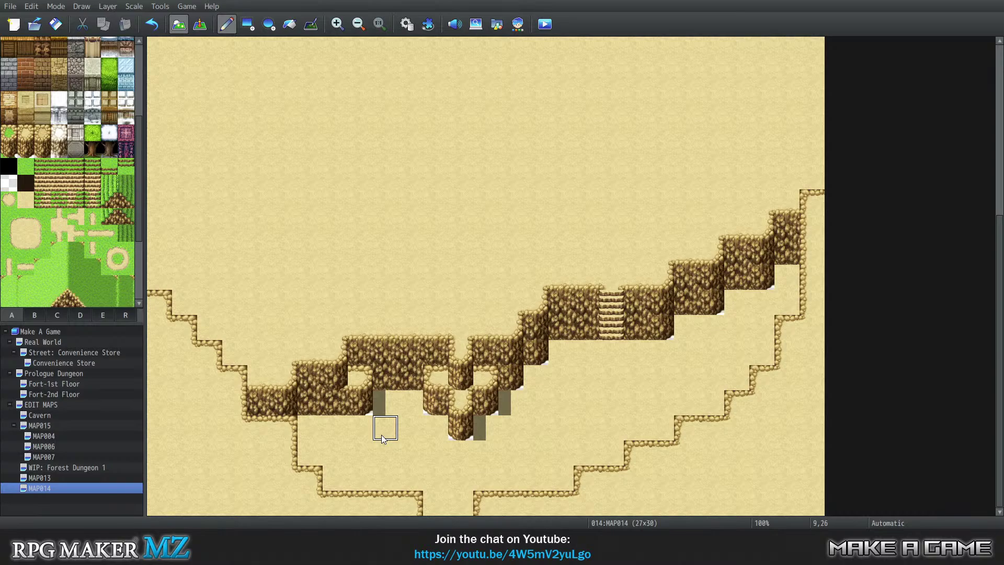
Step: On layer 1, replace the wall tiles beneath the stepped lower right corners of the cliff with plain sand
key("1")
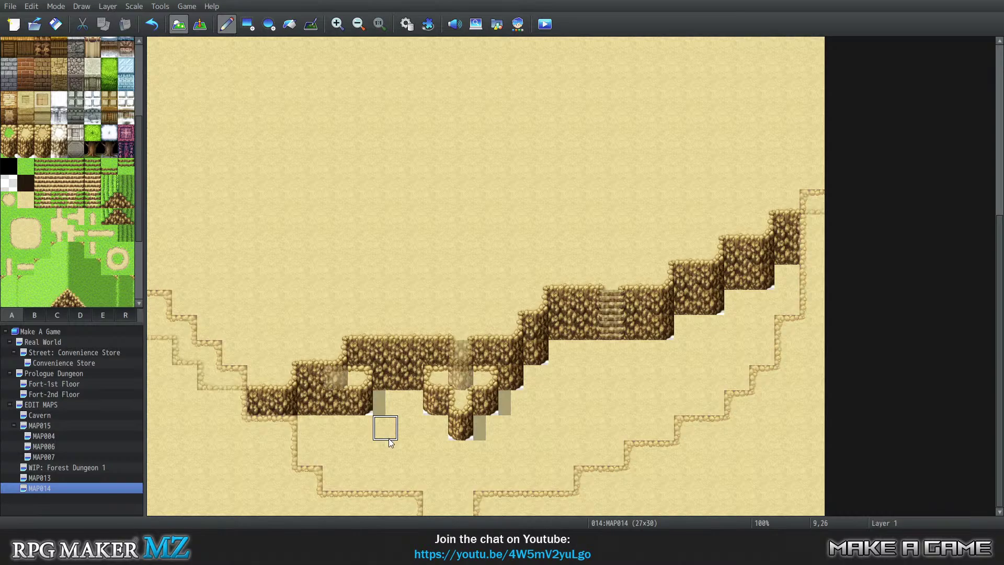
left_click(361, 413)
left_click(360, 403)
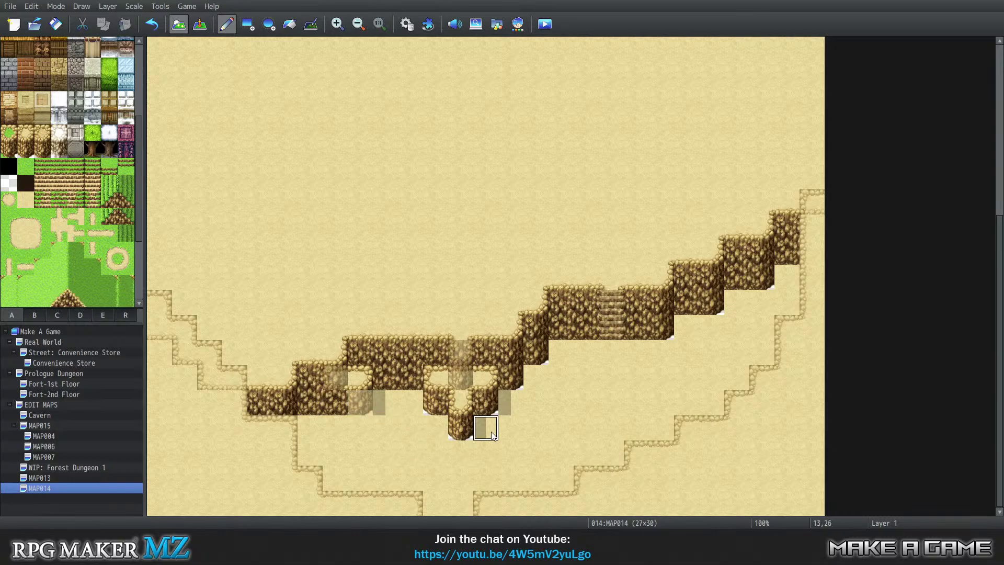
left_click(485, 403)
left_click(511, 377)
left_click(536, 352)
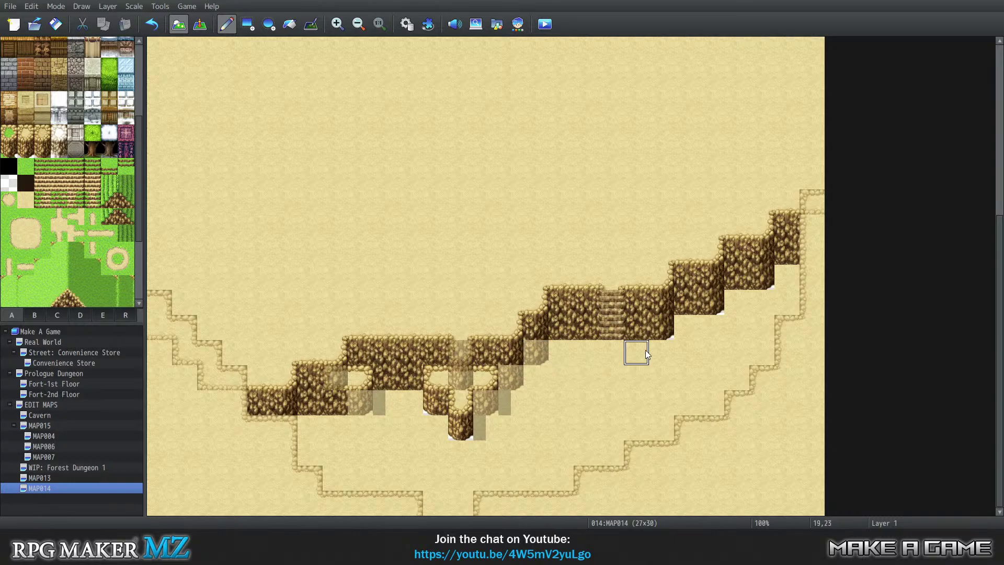
left_click(661, 327)
left_click(711, 303)
left_click(762, 280)
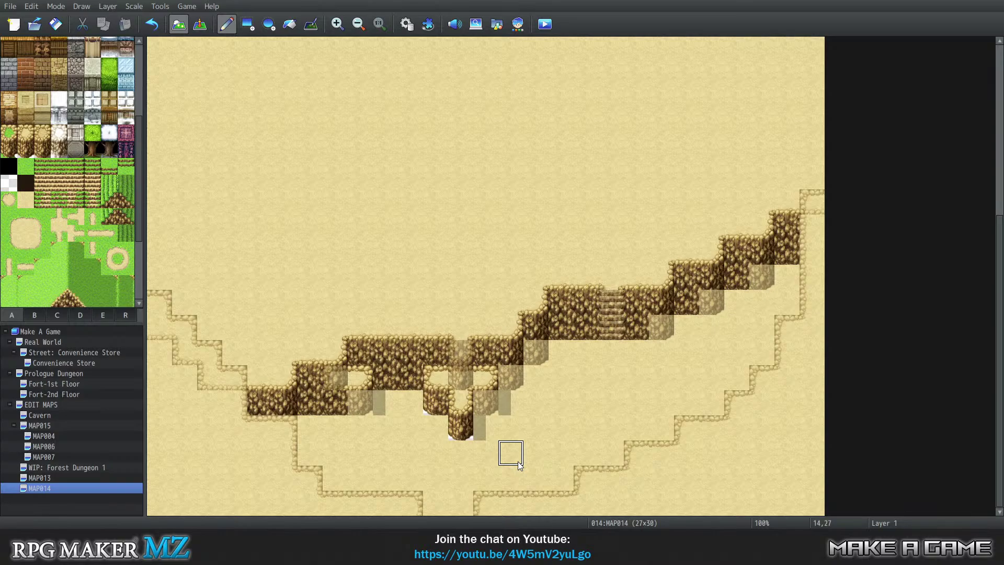
Step: On layer 2, place the wall tile over the cliff's lowest tip and the lower left corner tile over the wall left of it
key("2")
left_click(460, 427)
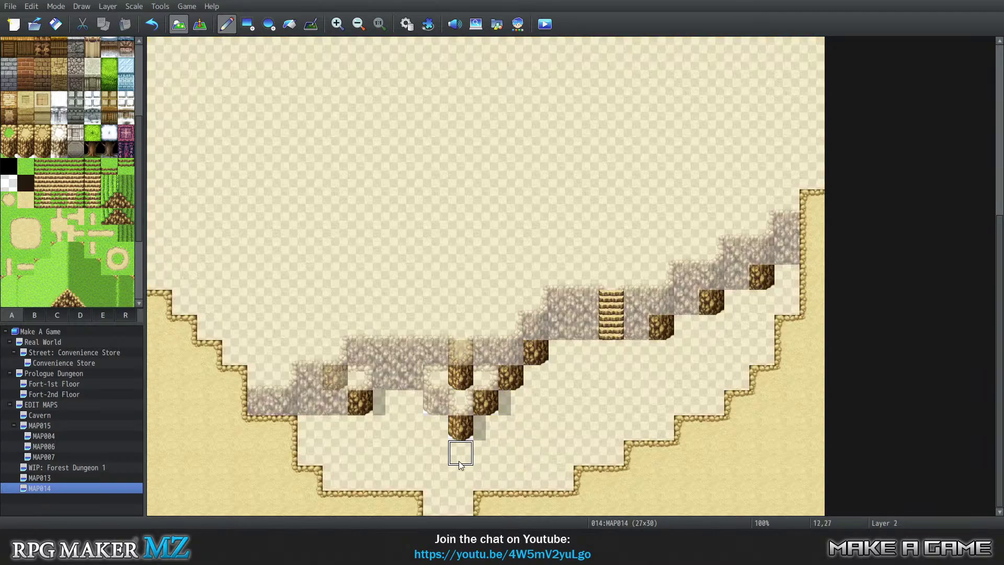
key("0")
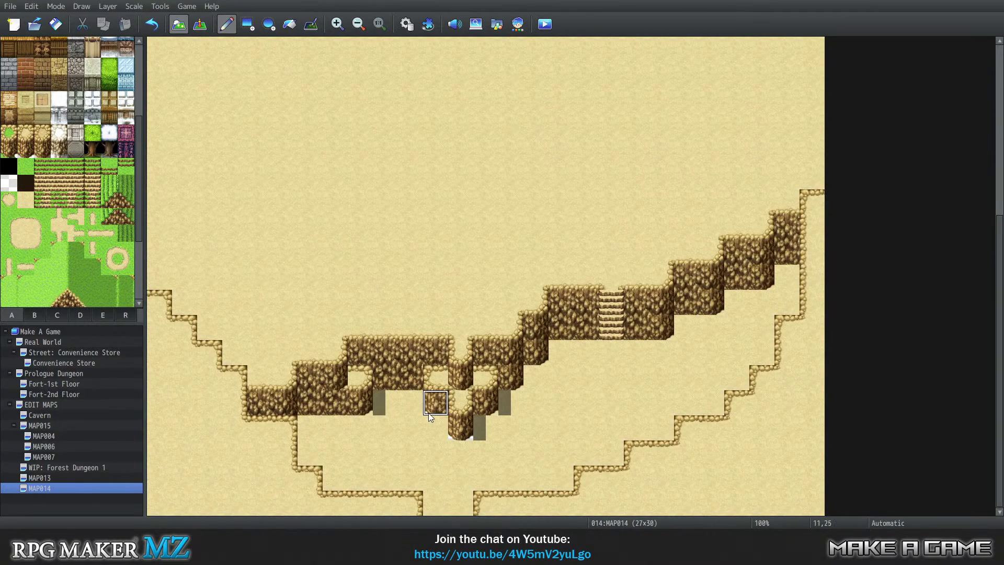
key("1")
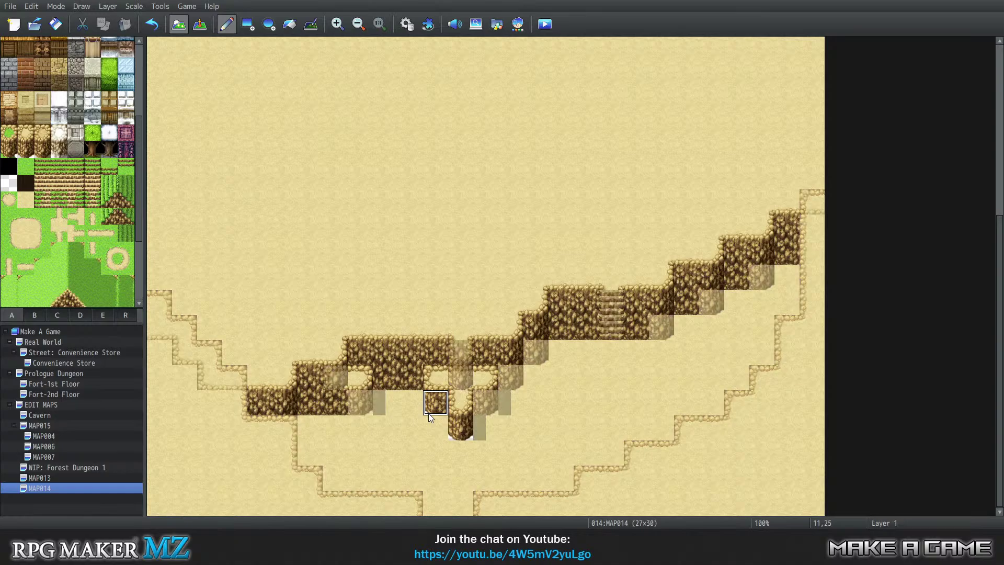
key("2")
left_click(435, 403)
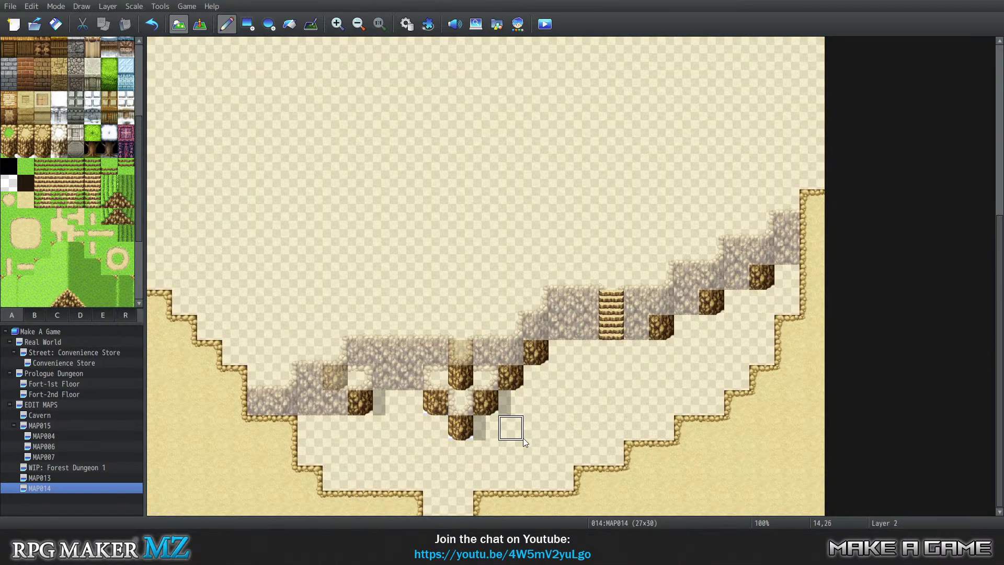
key("3")
key("0")
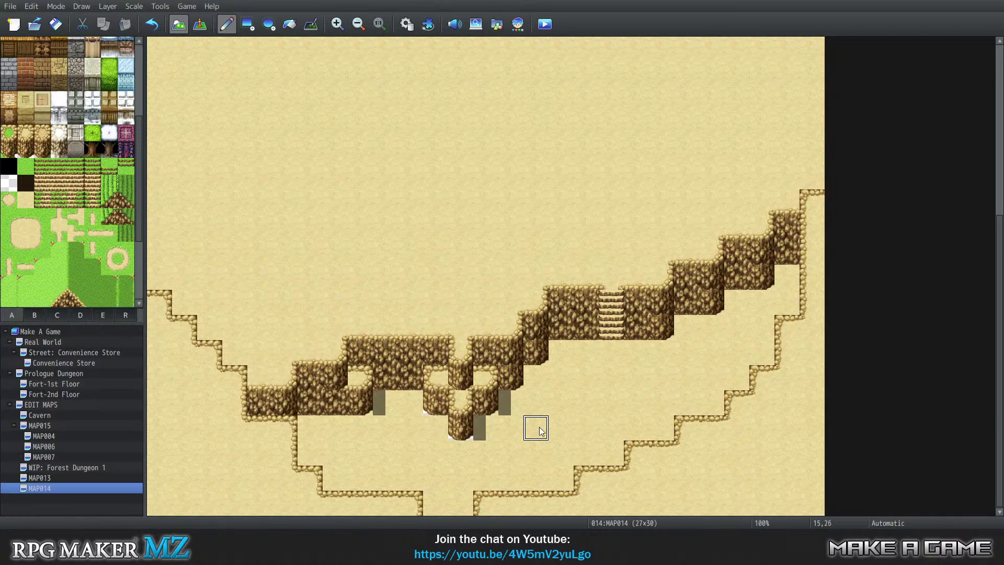
Step: Put plain sand on layer 1 beneath the lowest tip and the adjoining lower left wall corner, and return to automatic layers
key("1")
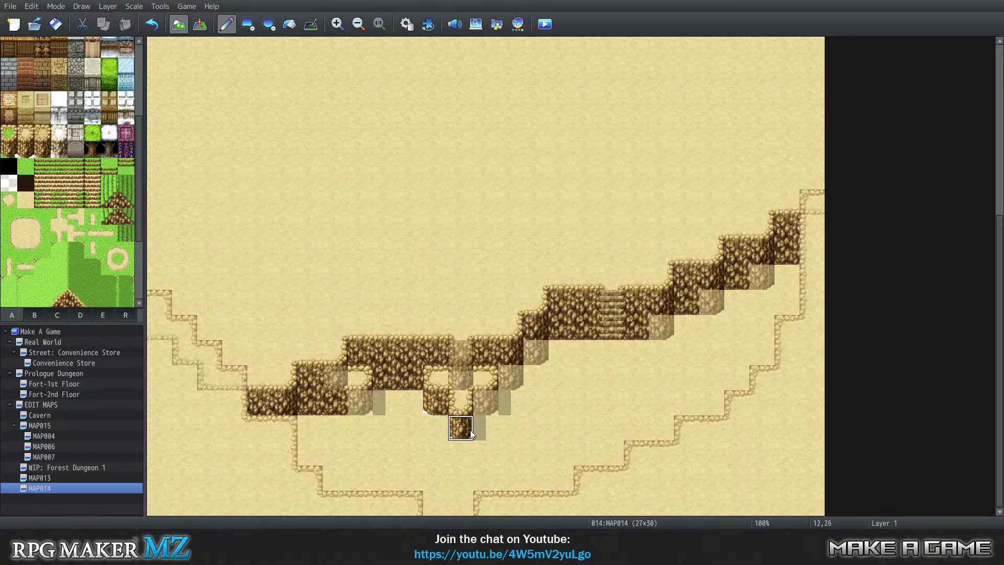
key("4")
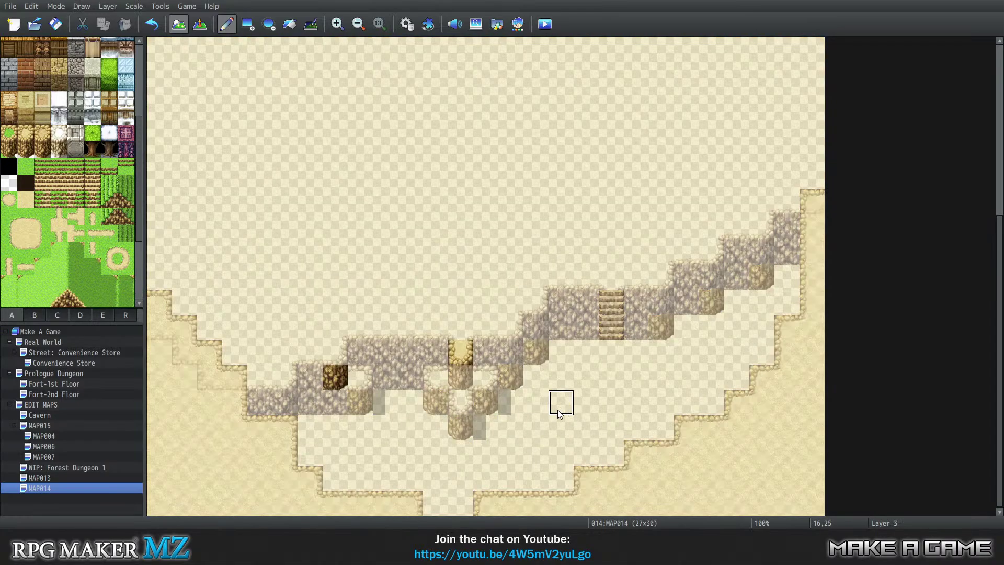
key("0")
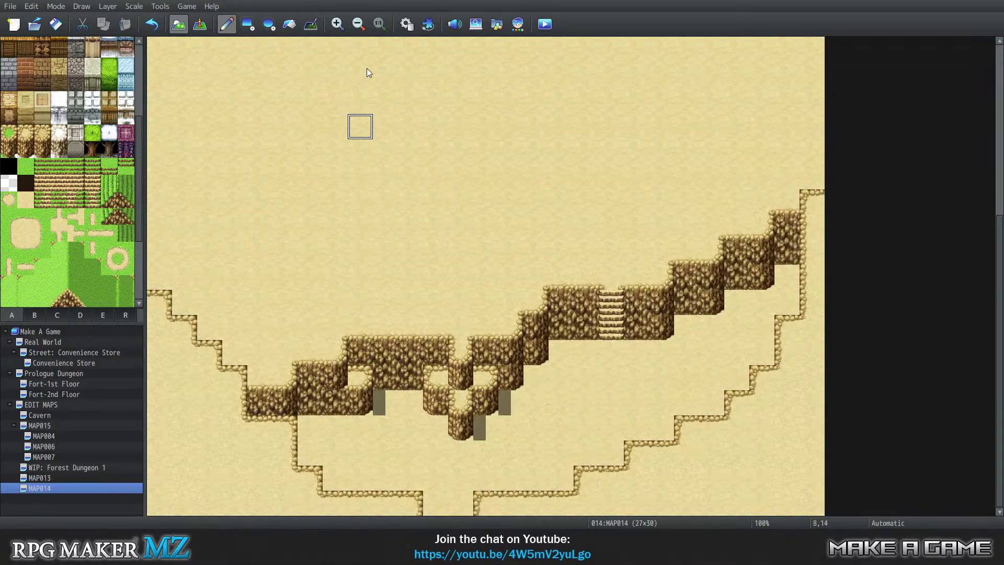
Step: Remove the shadows beside the lower cliff walls with the Shadow Pen, and check layers 1 and 2
left_click(313, 24)
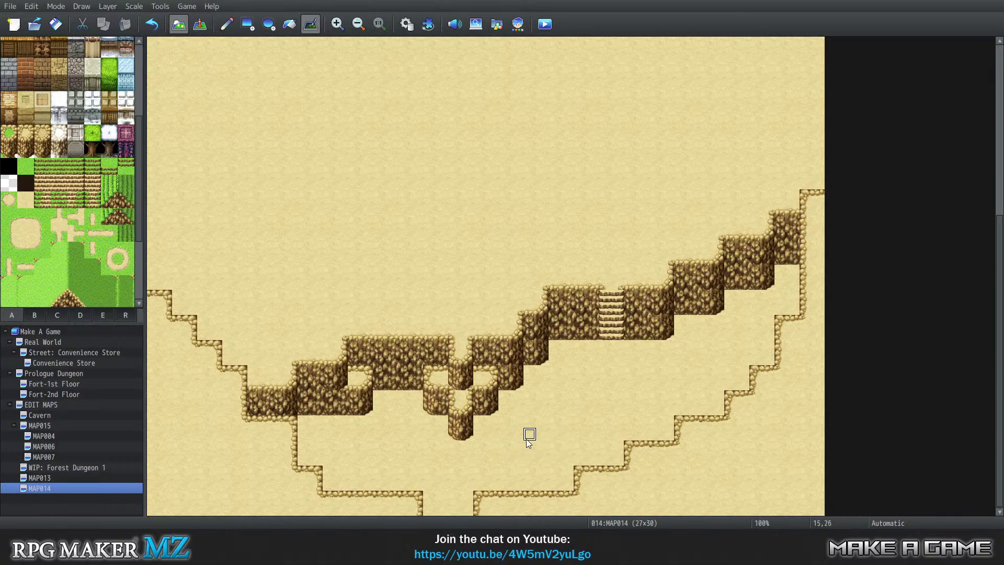
key("1")
key("2")
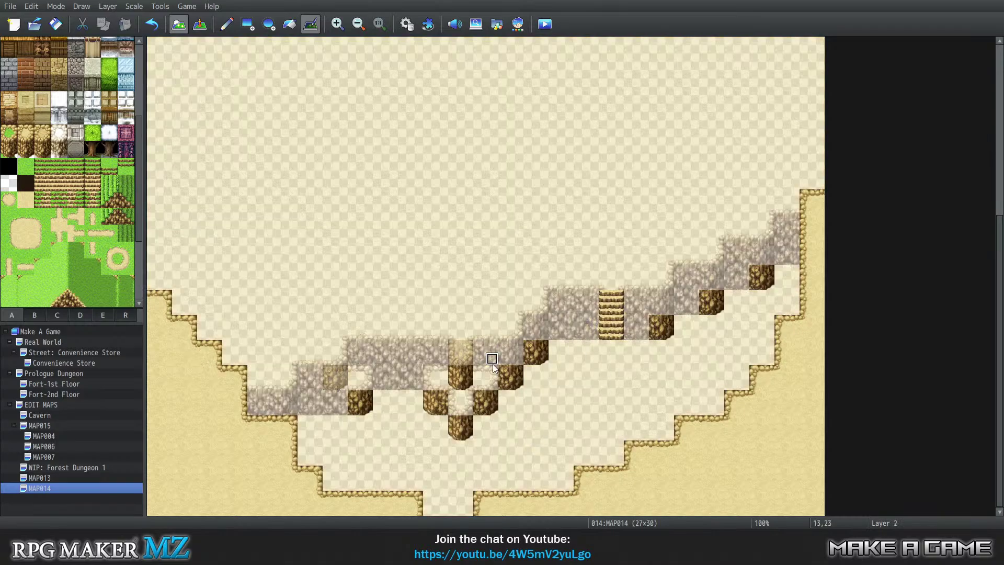
Step: Try placing a small block of cliff wall tiles on layer 2 in the open sand above the cliff, and undo it
left_click(40, 150)
left_click(516, 234)
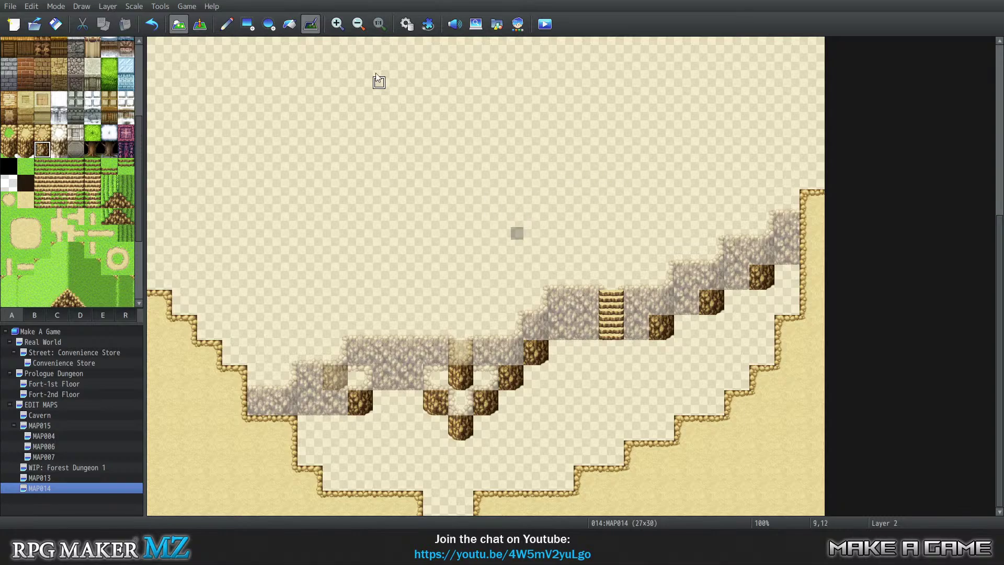
key("ctrl+z")
left_click(226, 23)
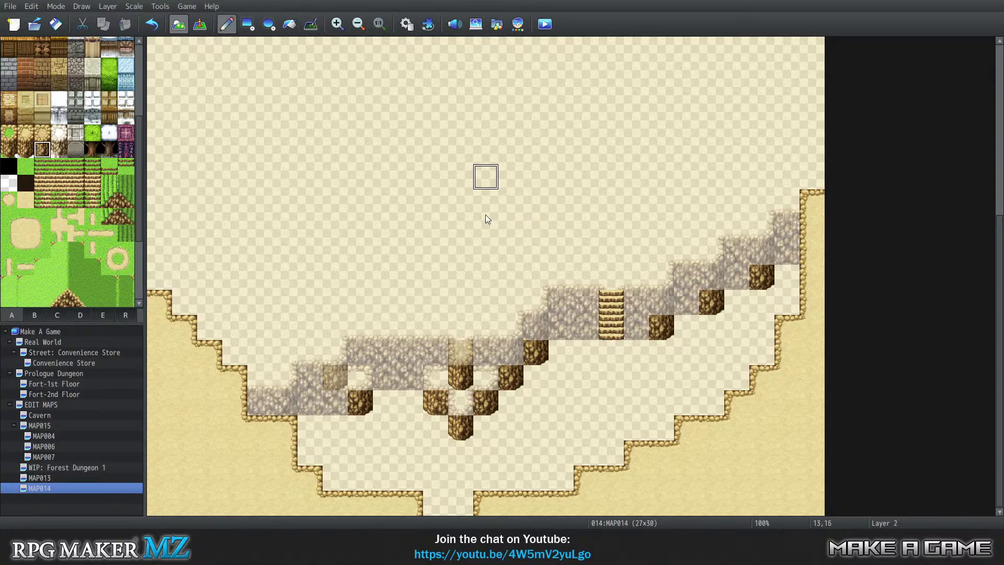
left_click(485, 252)
left_click(485, 226)
left_click(460, 227)
left_click(460, 252)
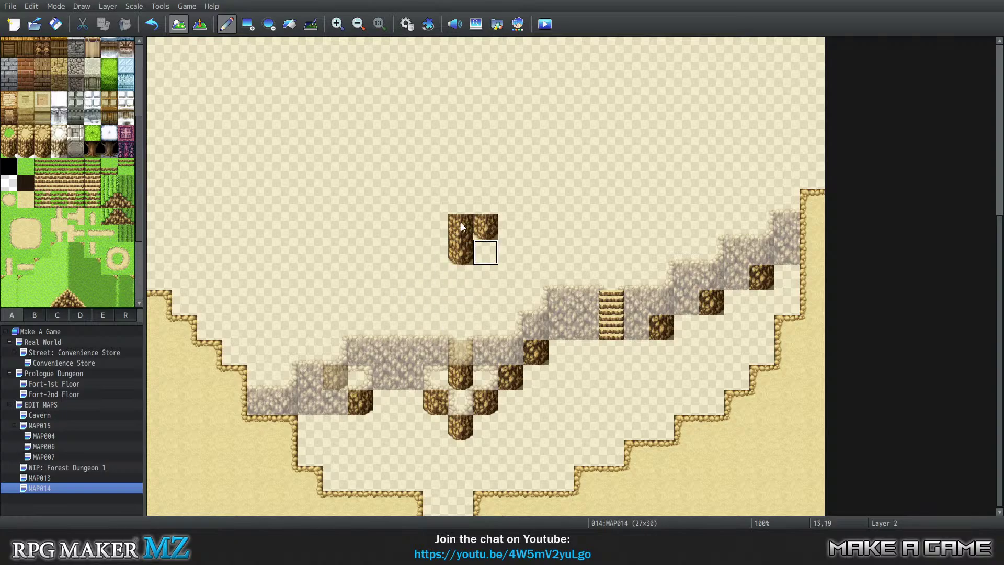
key("ctrl+z")
Step: Paint a small T-shaped sand plateau three tiles wide on layer 2, in the open sand above the cliff walls
key("F7")
key("F7")
key("F7")
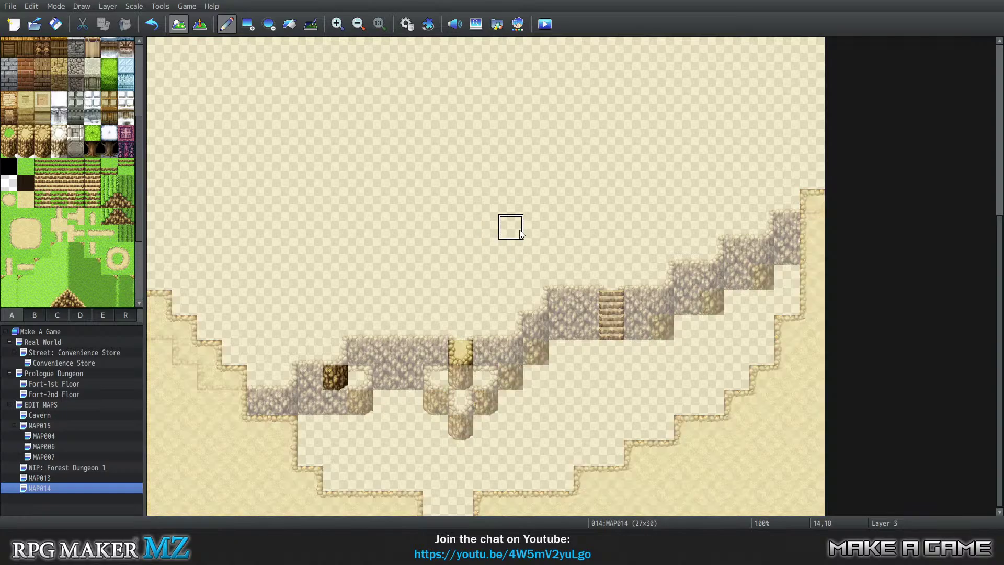
left_click(453, 382)
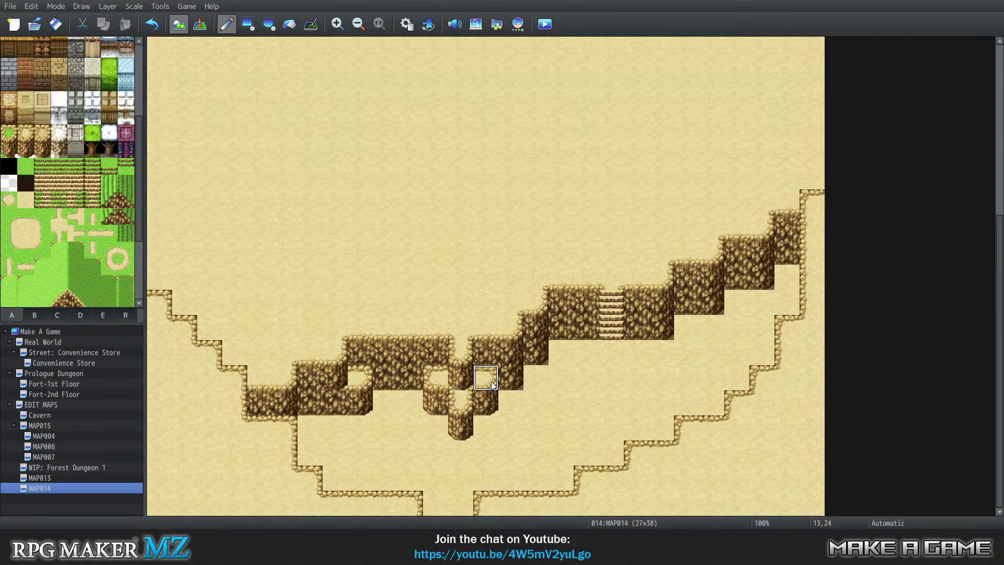
left_click(486, 383)
key("F7")
key("F7")
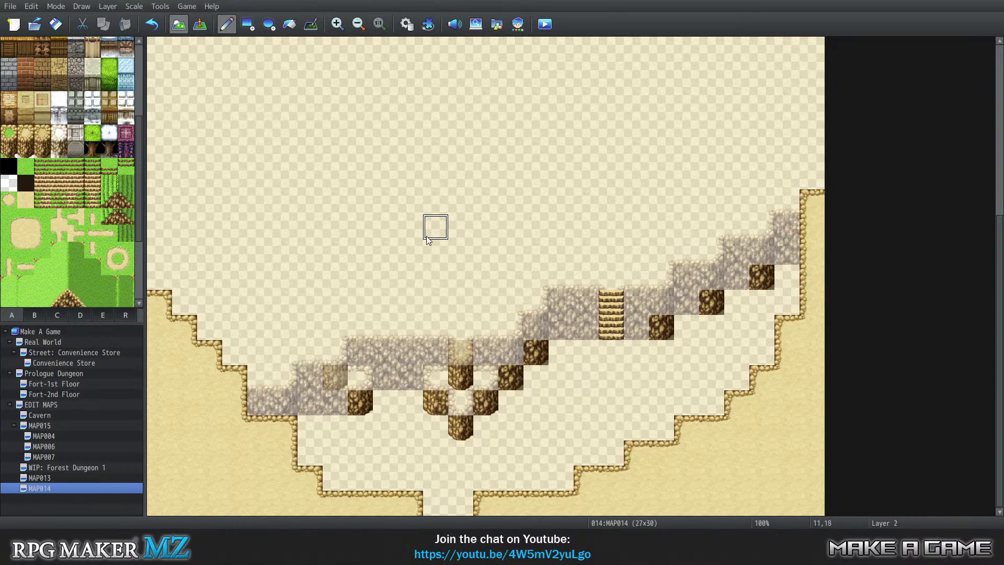
left_click(435, 228)
left_click(462, 238)
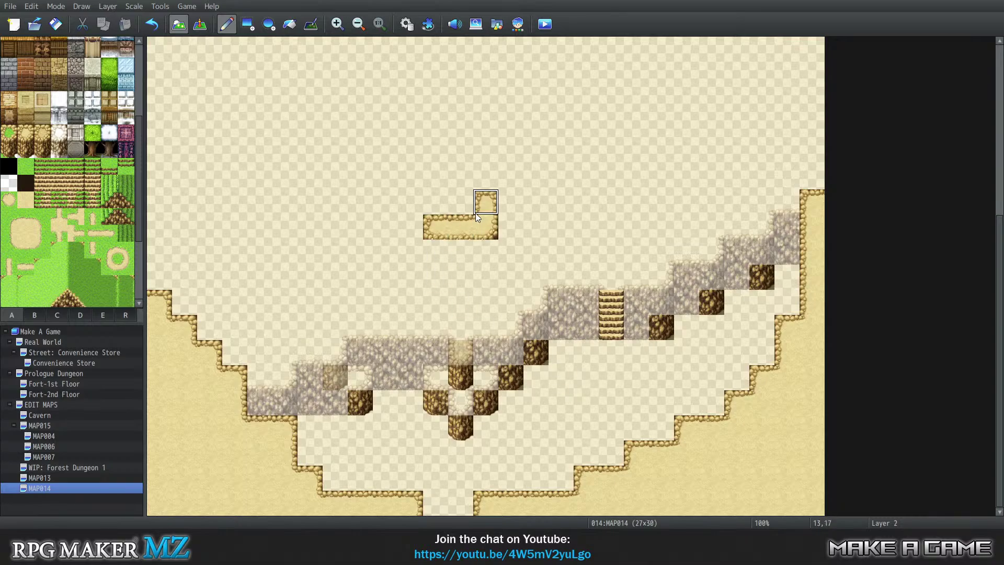
mouse_move(477, 217)
left_mouse_down()
mouse_move(437, 223)
mouse_move(469, 249)
left_mouse_up()
Step: Copy the plateau's lower three-by-two tile block and paste it on layer 1 around the narrow ledge between the lower walls
right_click_drag(438, 227, 482, 257)
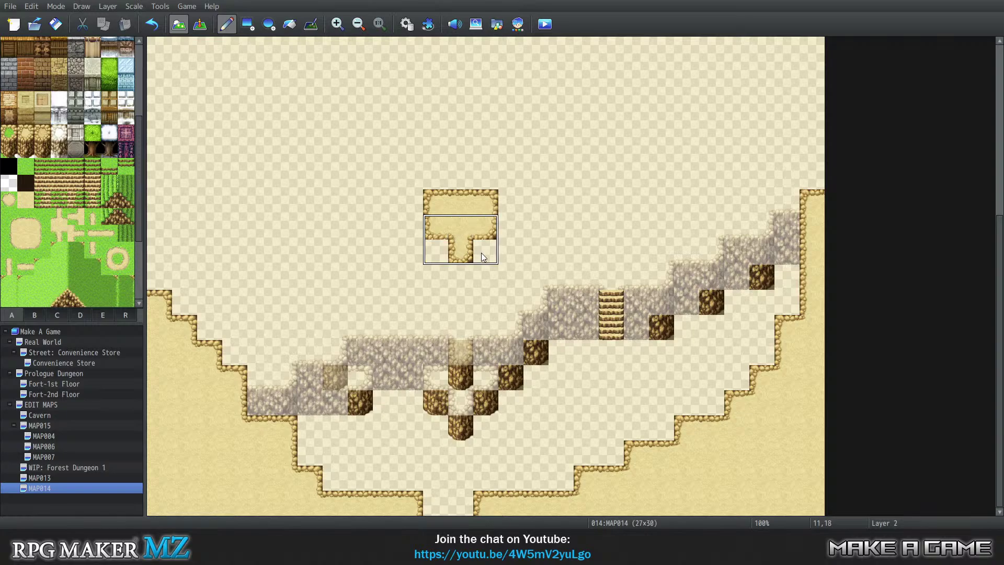
key("F7")
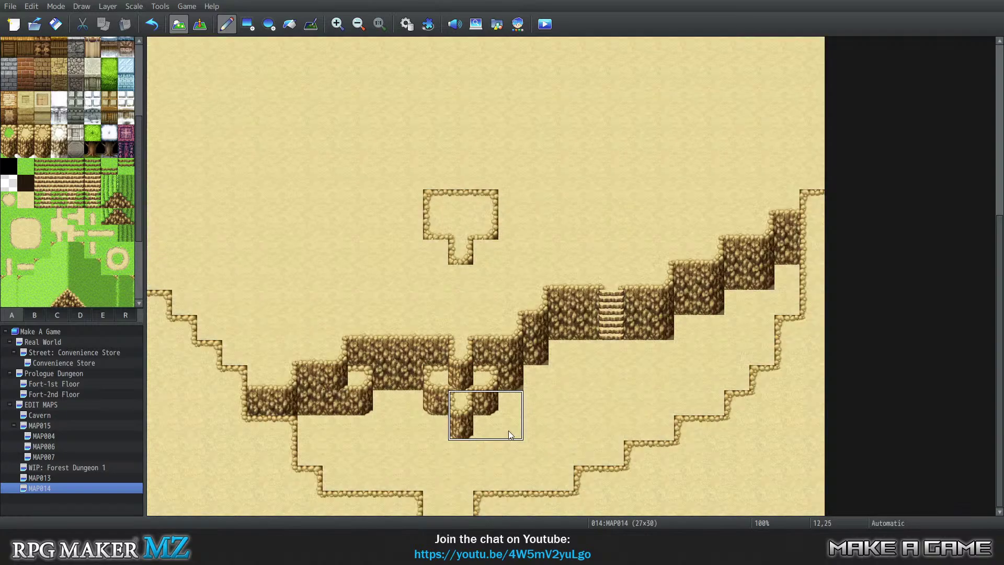
key("F8")
left_click(487, 409)
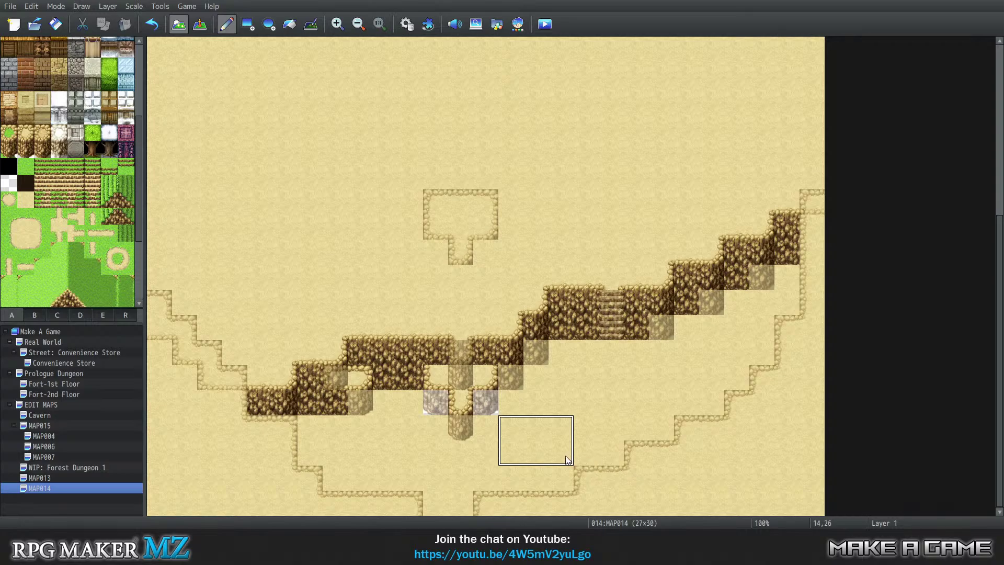
Step: Cycle through the layers to examine the corners of the lower walls around the pasted ledge
key("F8")
key("F8")
key("F8")
key("F8")
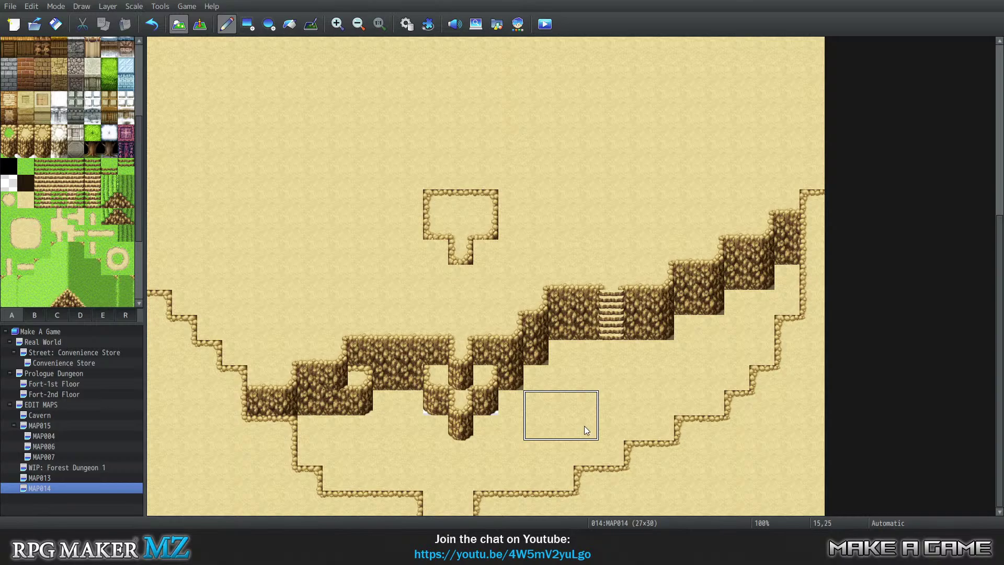
key("F8")
key("F8")
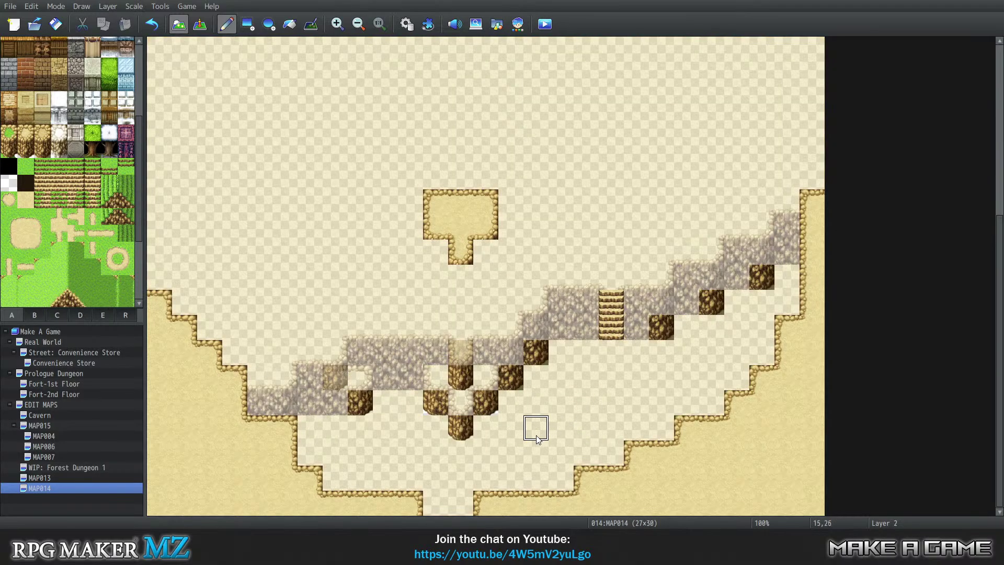
key("F8")
key("F8")
key("F8")
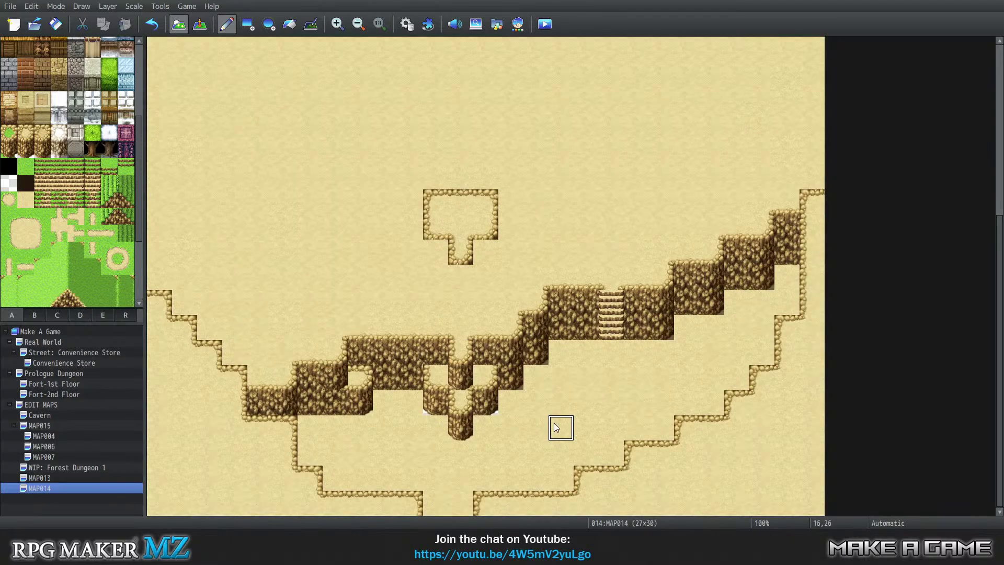
Step: Fill the empty layer 1 tiles beneath the wall corners on both sides of the ledge with sand, and return to automatic layers
key("F8")
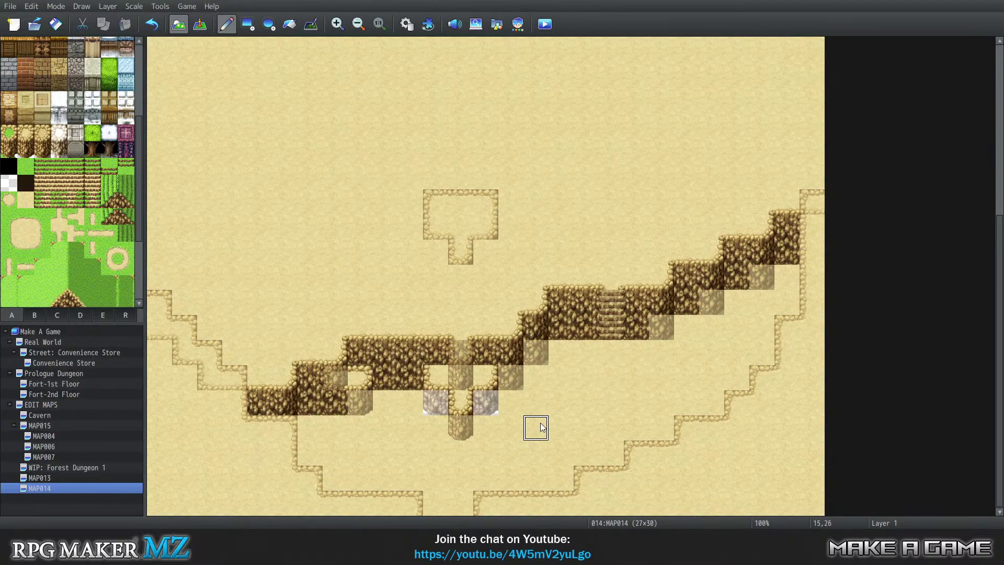
left_click(491, 408)
key("F8")
key("F8")
key("F8")
key("F8")
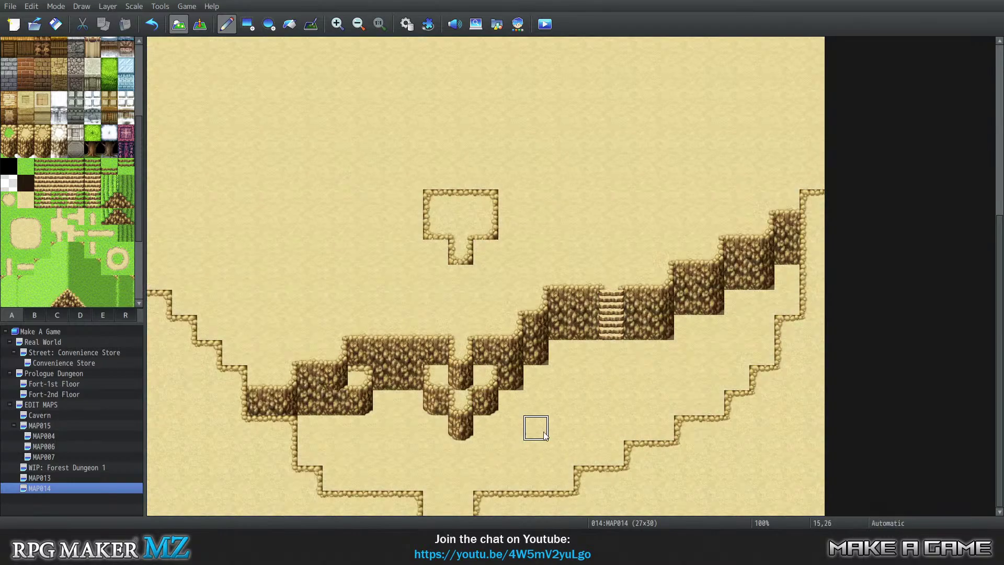
Step: Place a three-tile row of wall bottom tiles on layer 2 right of the sand plateau, with left corner, middle and right corner, and check layer 1
left_click(442, 373)
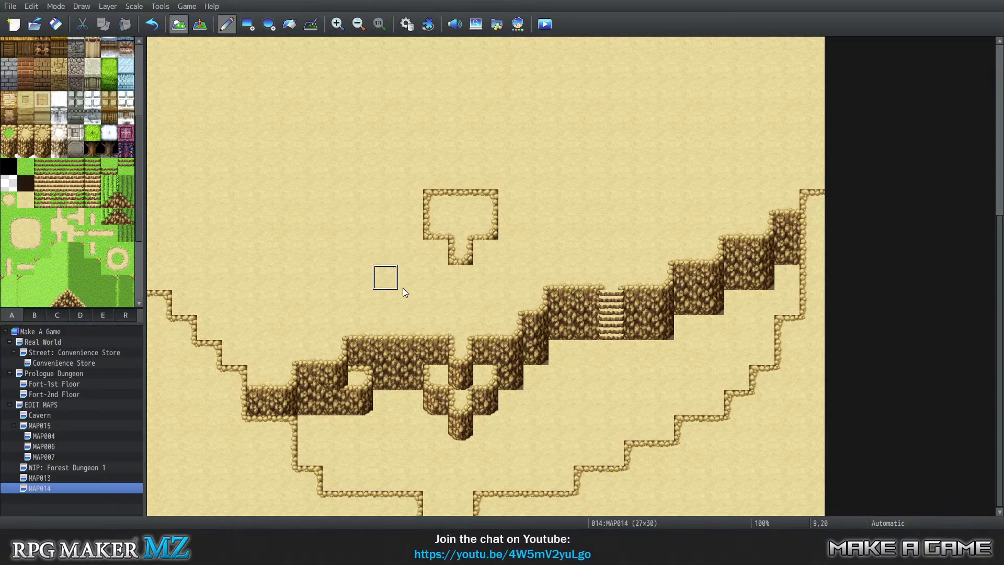
key("1")
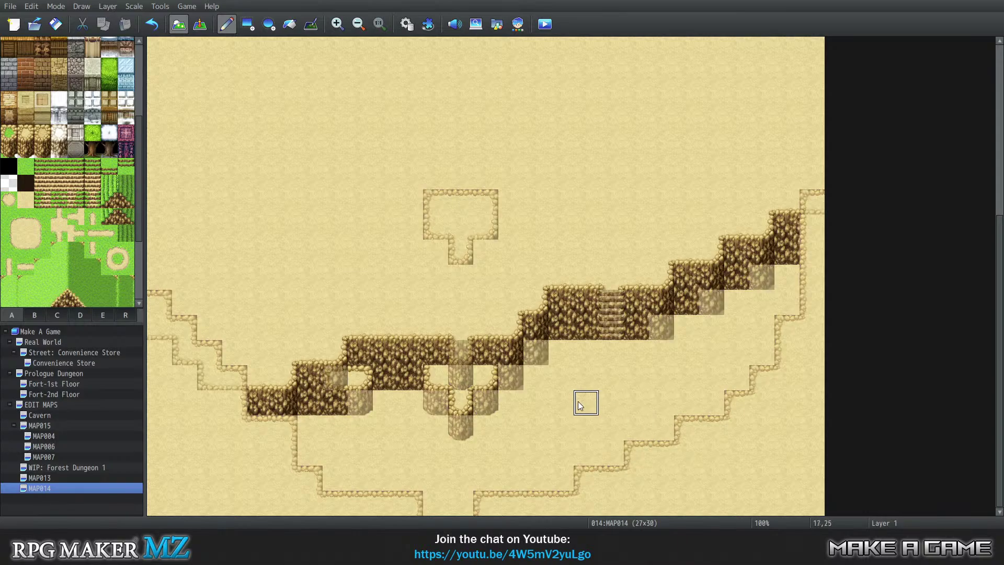
key("2")
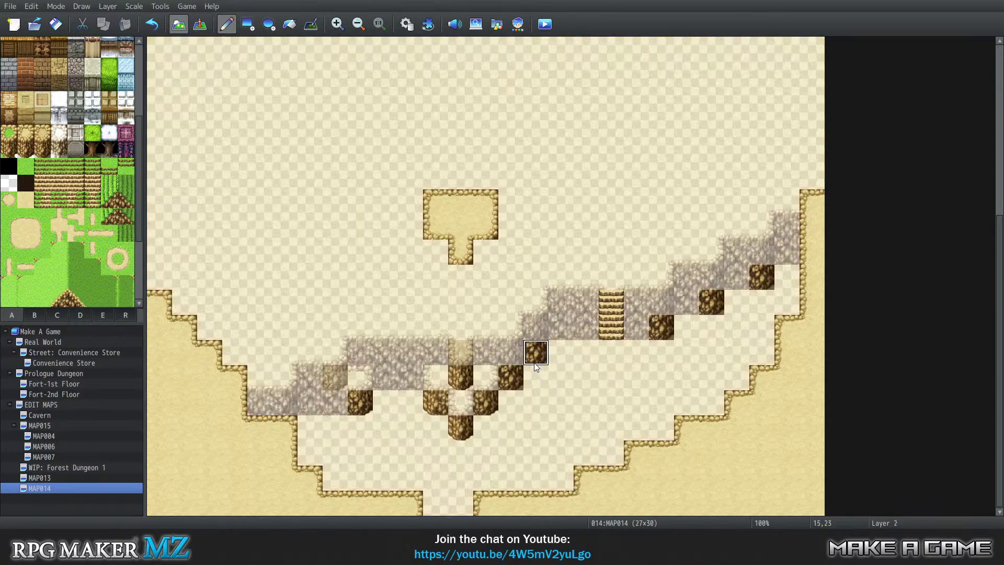
left_click(561, 201)
left_click(585, 201)
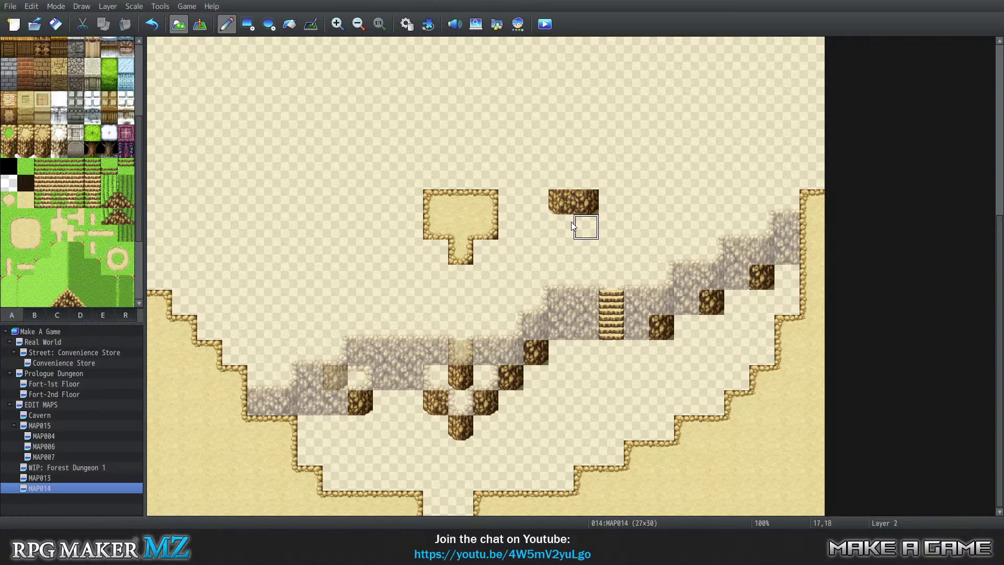
left_click(605, 203)
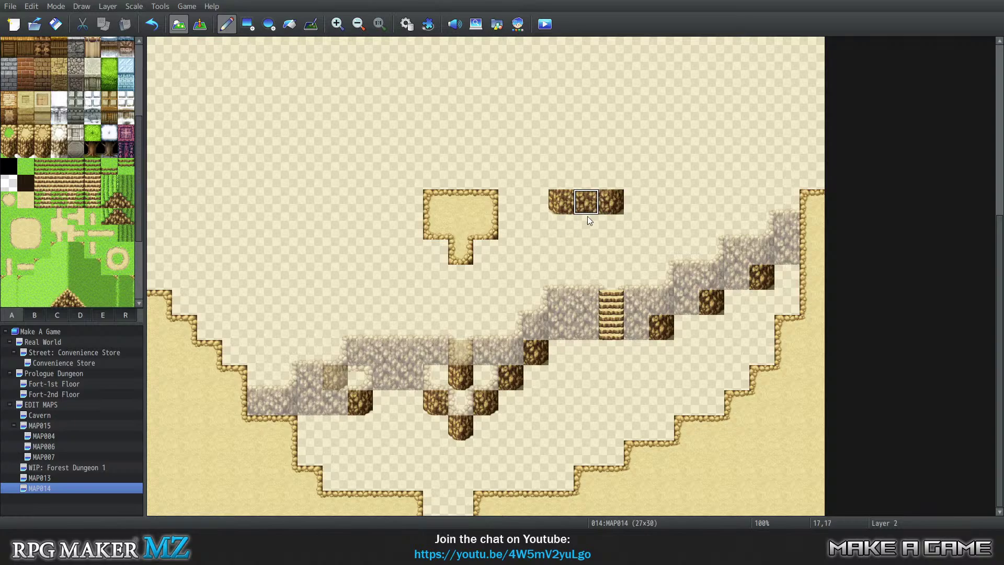
key("ctrl+1")
key("ctrl+0")
key("ctrl+1")
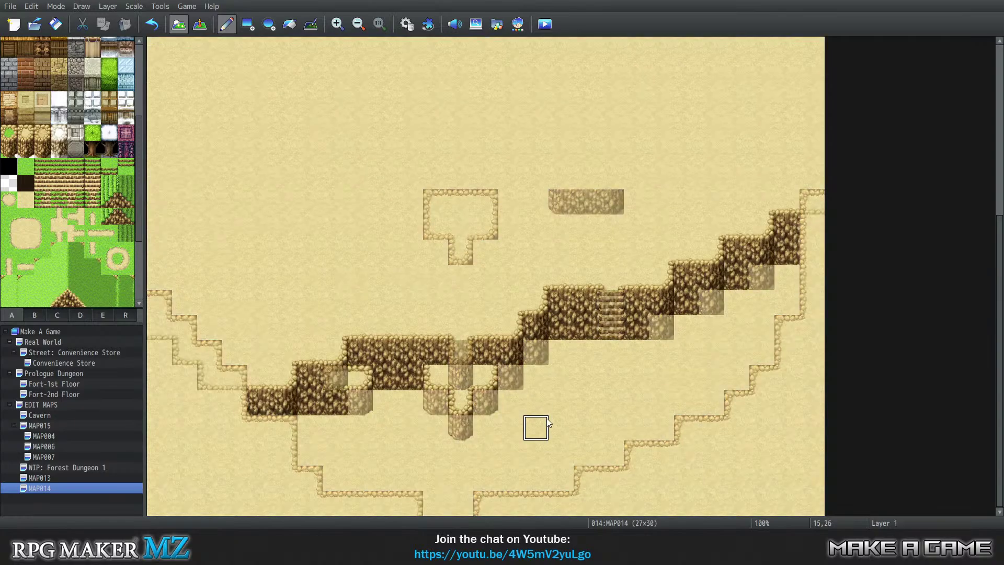
Step: Check the layers and place a wall tile on layer 2 at tile 8,23, above the sand opening in the left cliff wall
left_click(493, 363)
key("ctrl+2")
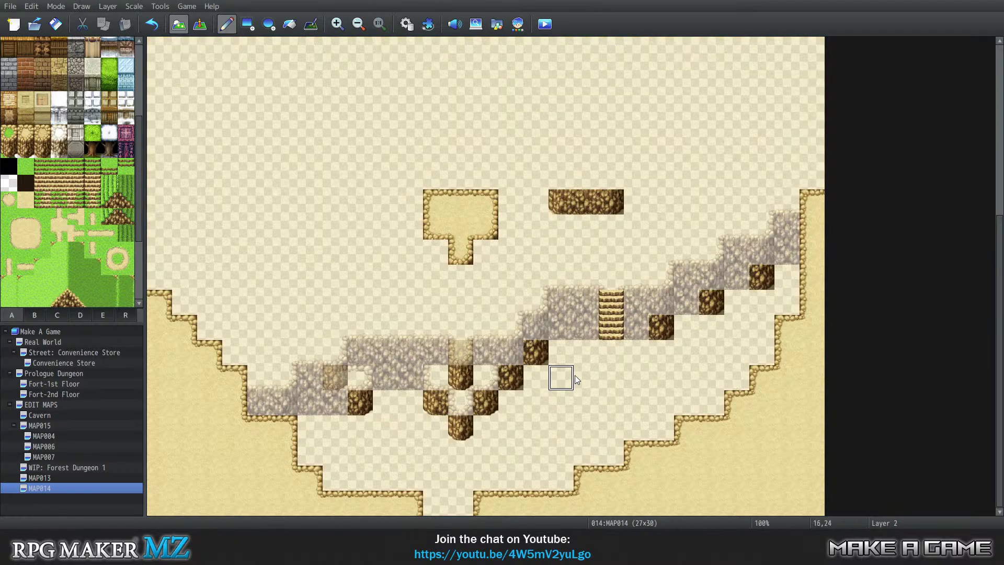
key("ctrl+3")
key("ctrl+0")
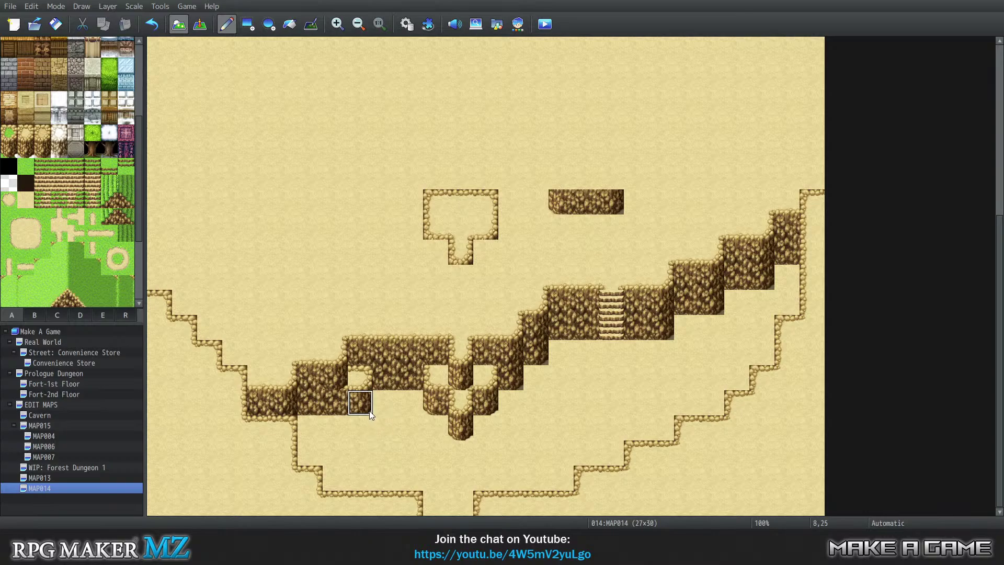
left_click(485, 403)
left_click(386, 402)
left_click(335, 403)
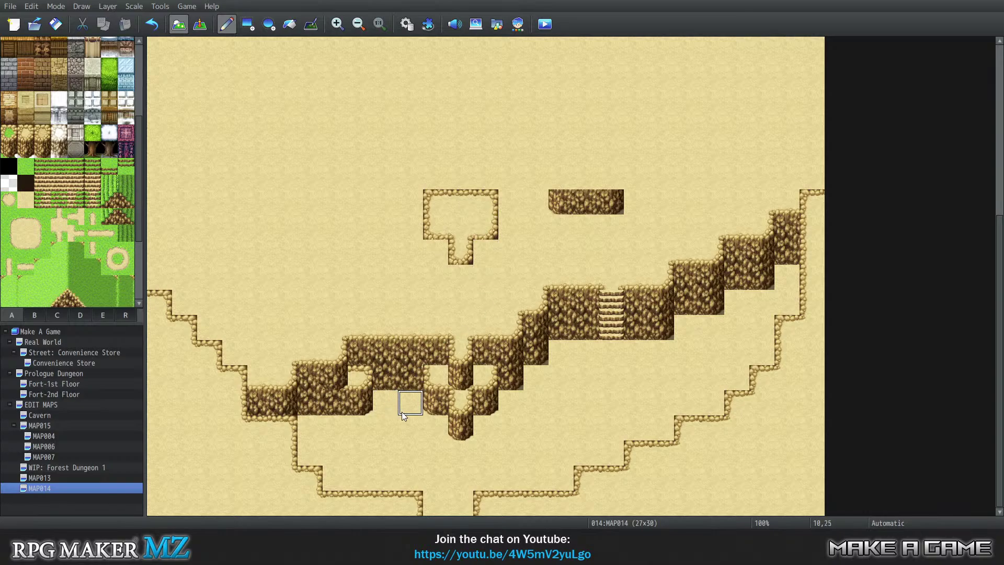
Step: Place a sand tile on layer 2 in the opening at tile 8,24, checking each layer and returning to automatic layers
key("2")
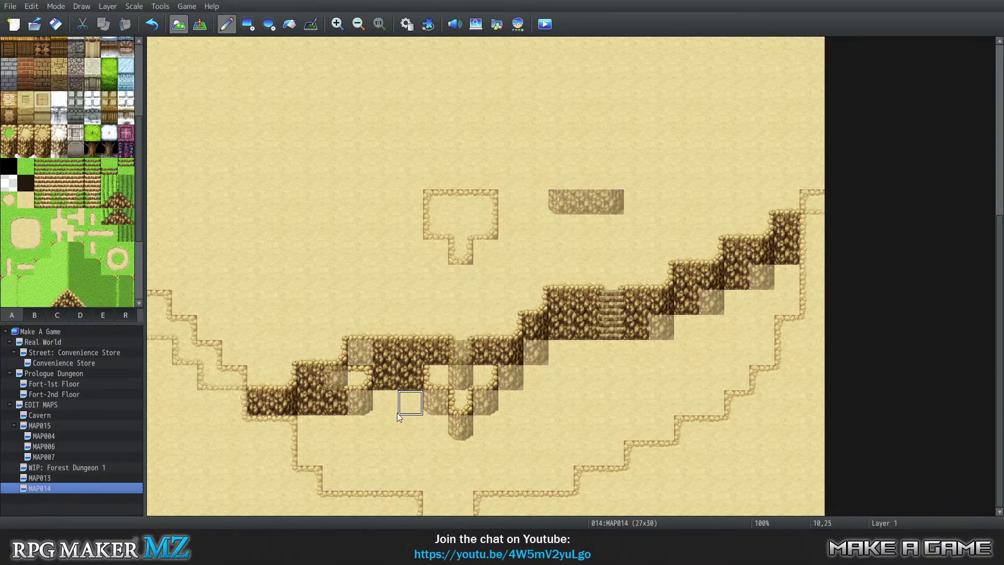
key("3")
key("1")
key("2")
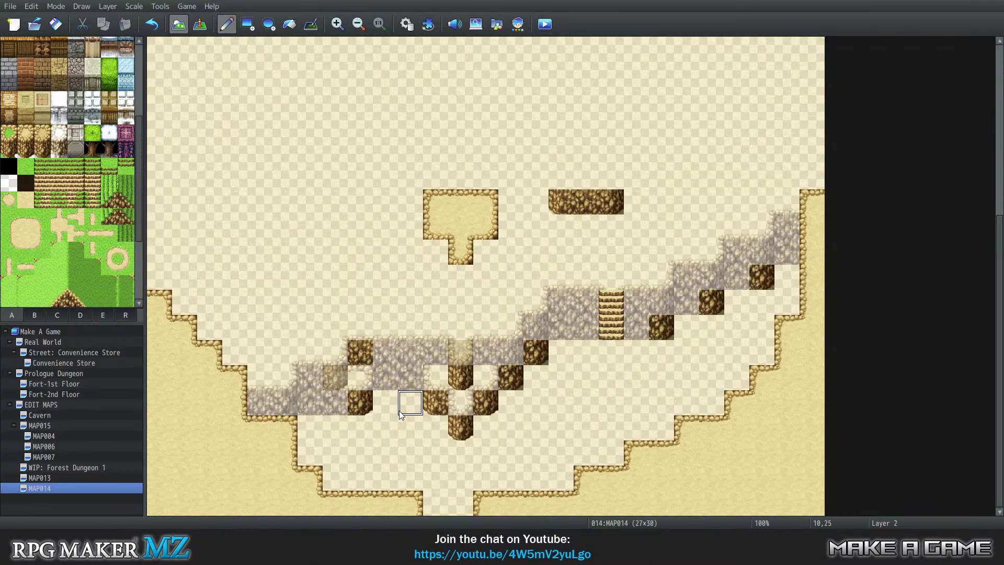
key("3")
key("0")
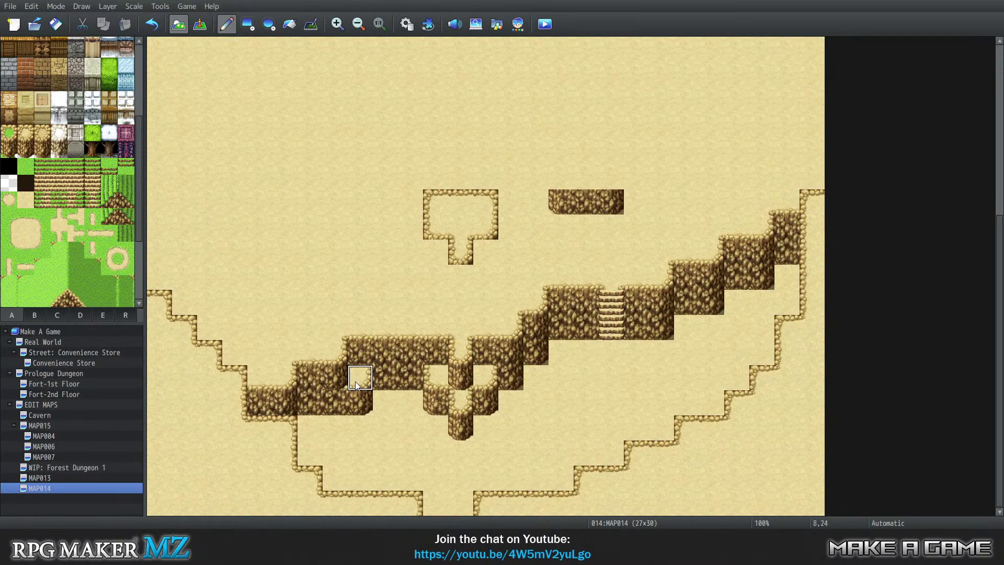
key("1")
key("2")
key("3")
key("4")
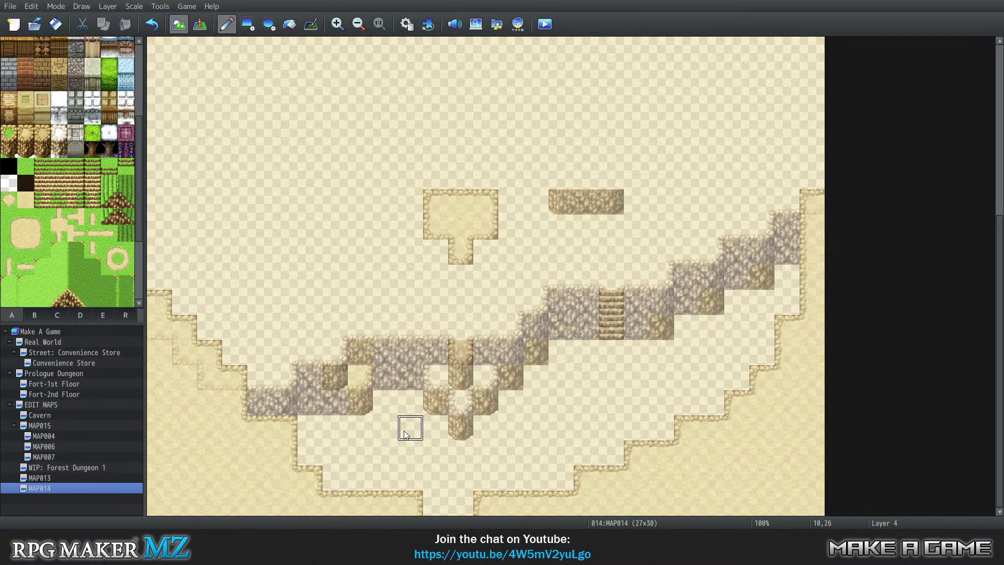
key("0")
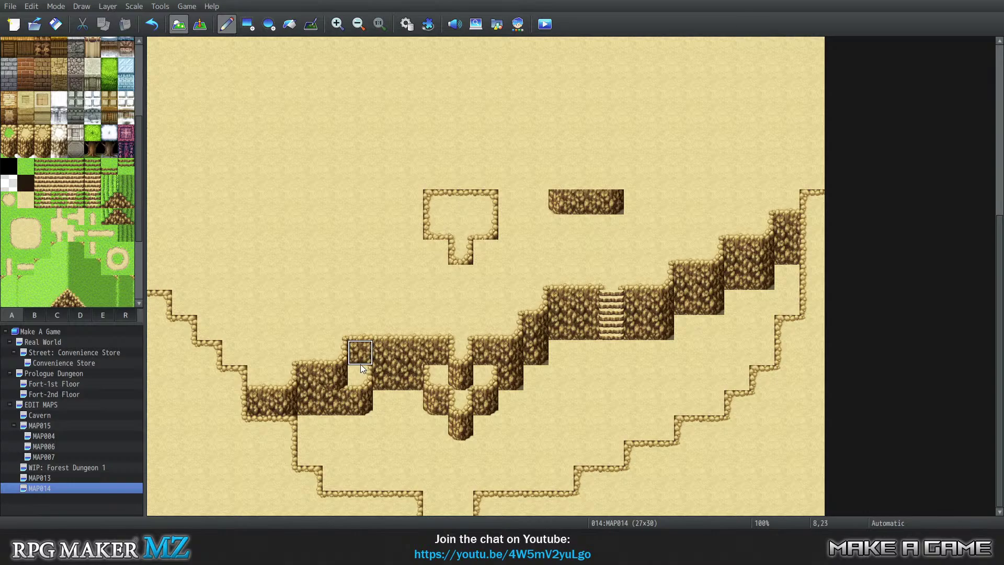
Step: Clear the sample plateau and the three-tile wall row above the cliff with sand
left_click(431, 367)
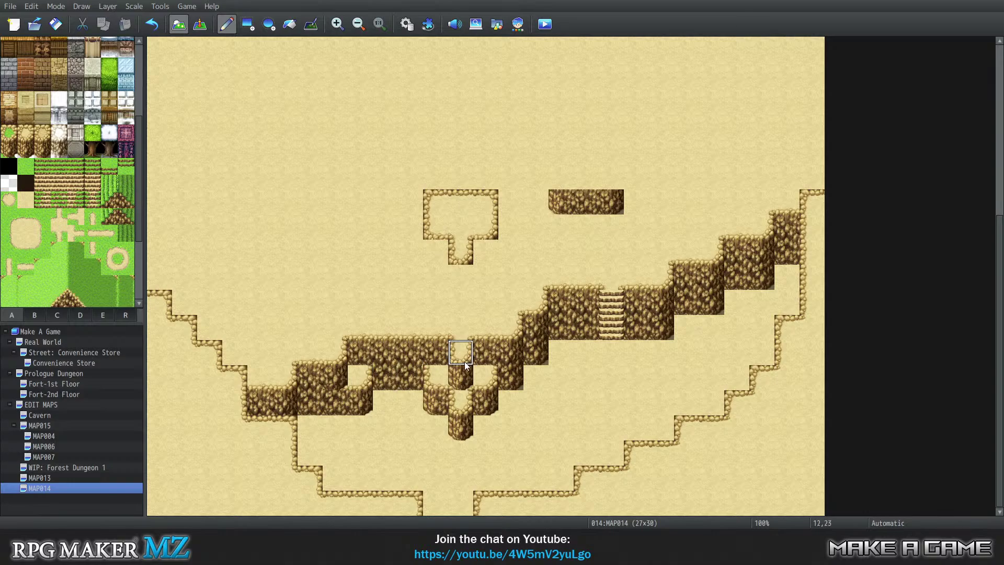
left_click(492, 372)
mouse_move(431, 249)
left_mouse_down()
mouse_move(490, 212)
mouse_move(483, 201)
mouse_move(636, 199)
mouse_move(562, 204)
left_mouse_up()
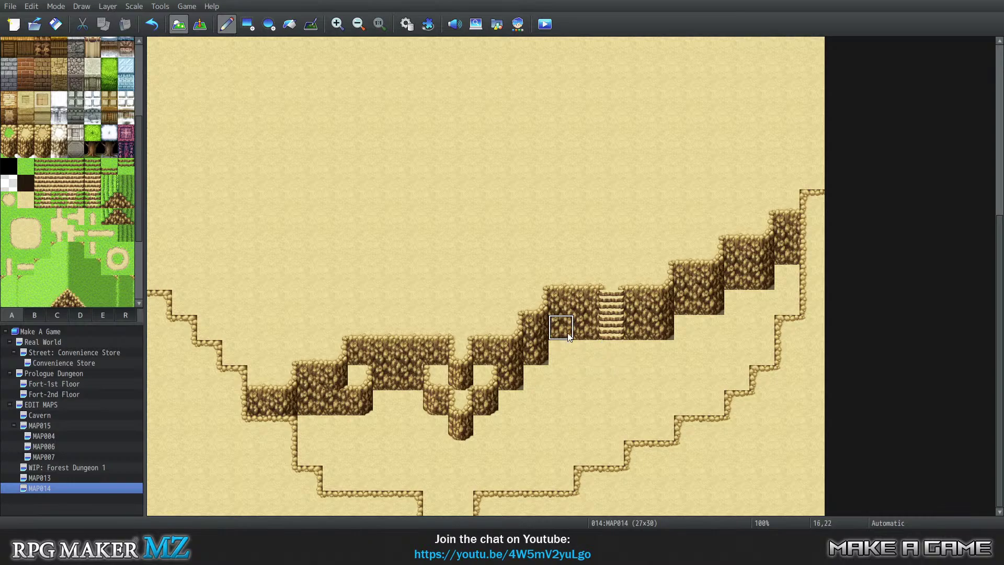
left_click(446, 389)
left_click(458, 420)
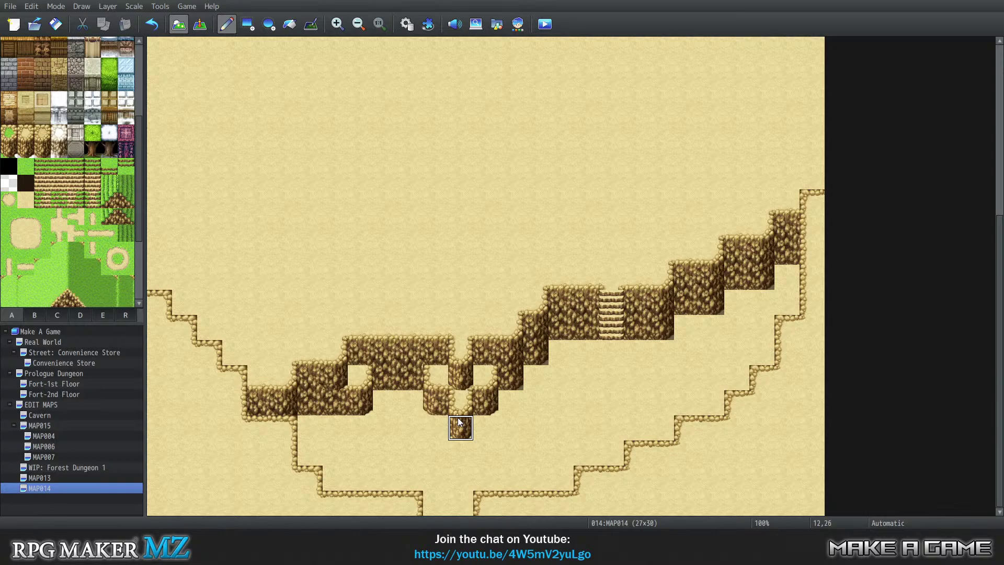
left_click(435, 402)
Step: Copy the three-by-four tile block around the left wall's sand opening and paste it onto the stepped wall near the east cliff
right_click_drag(318, 338, 364, 410)
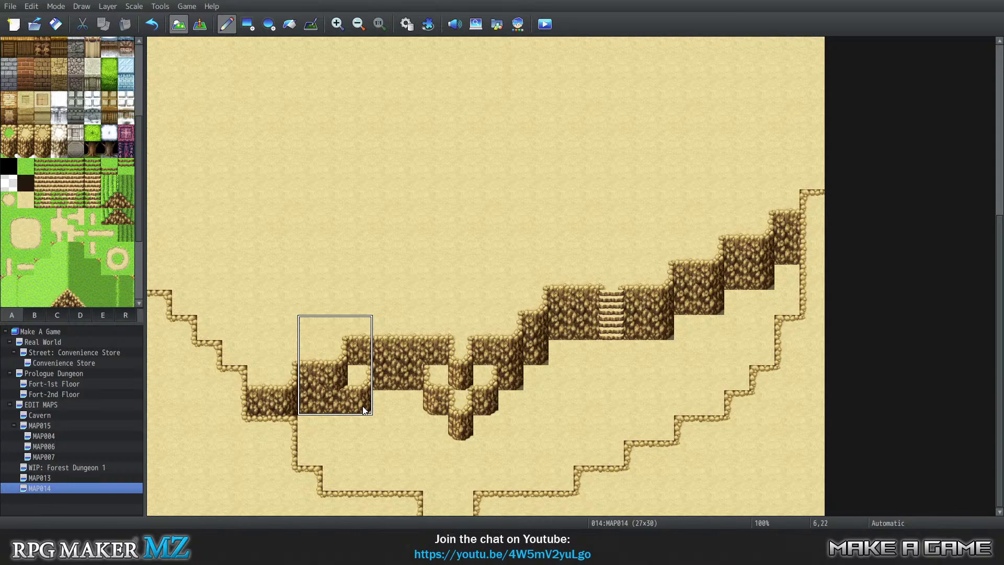
left_click(728, 316)
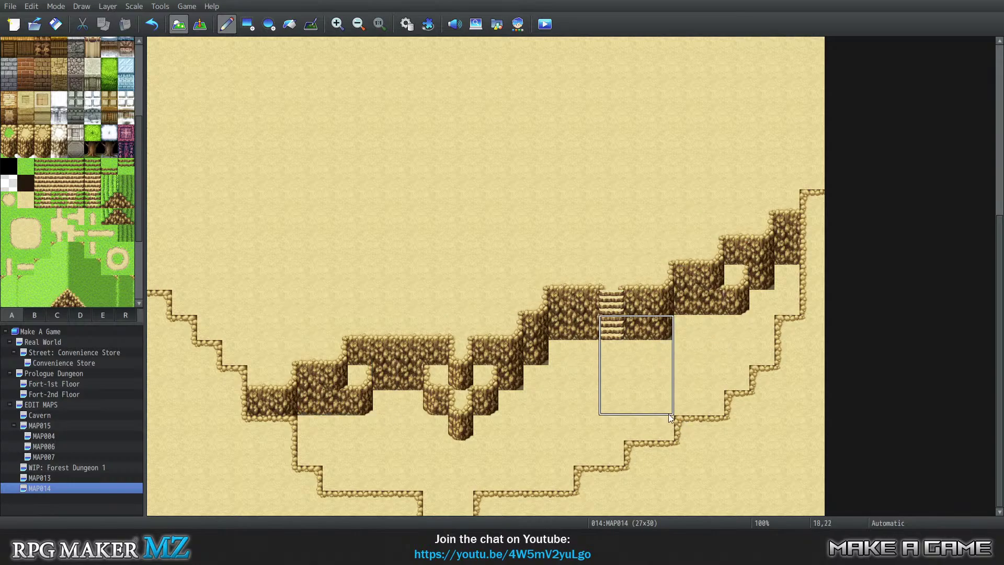
right_click(635, 377)
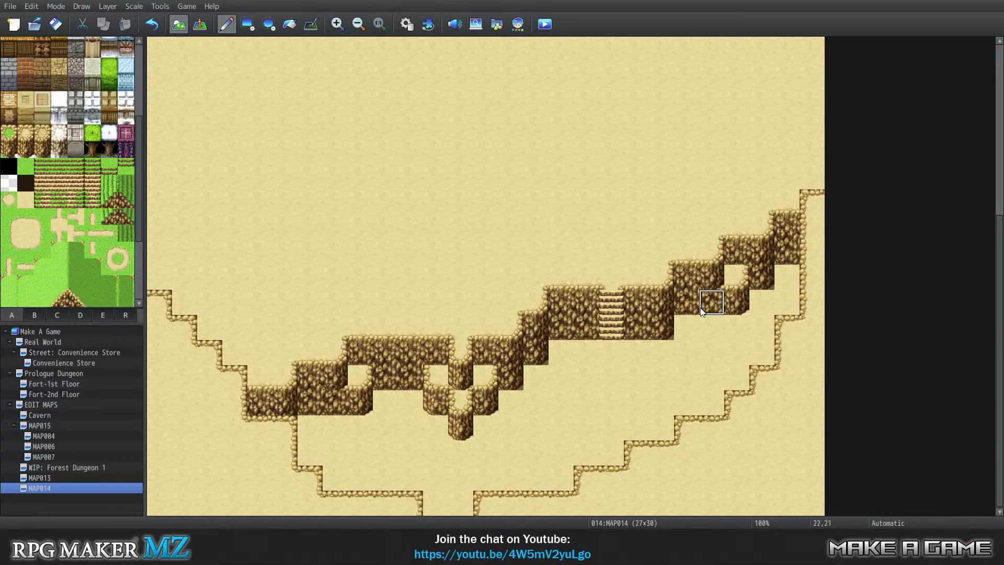
right_click_drag(764, 262, 764, 282)
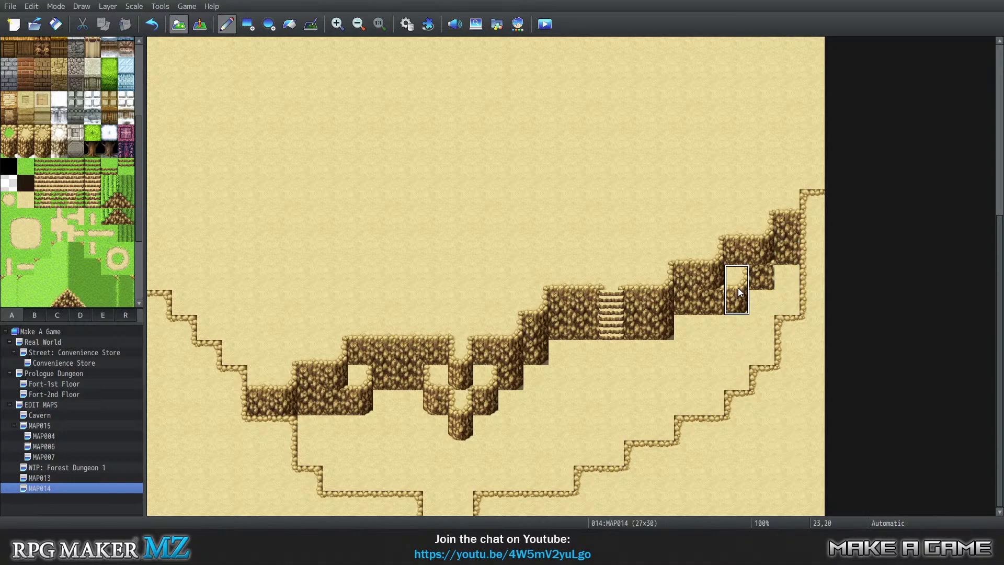
Step: Paint a three-by-two sand plateau on layer 2 as a tile source and place its edge tile at the wall's east end, tile 25,19
key("F9")
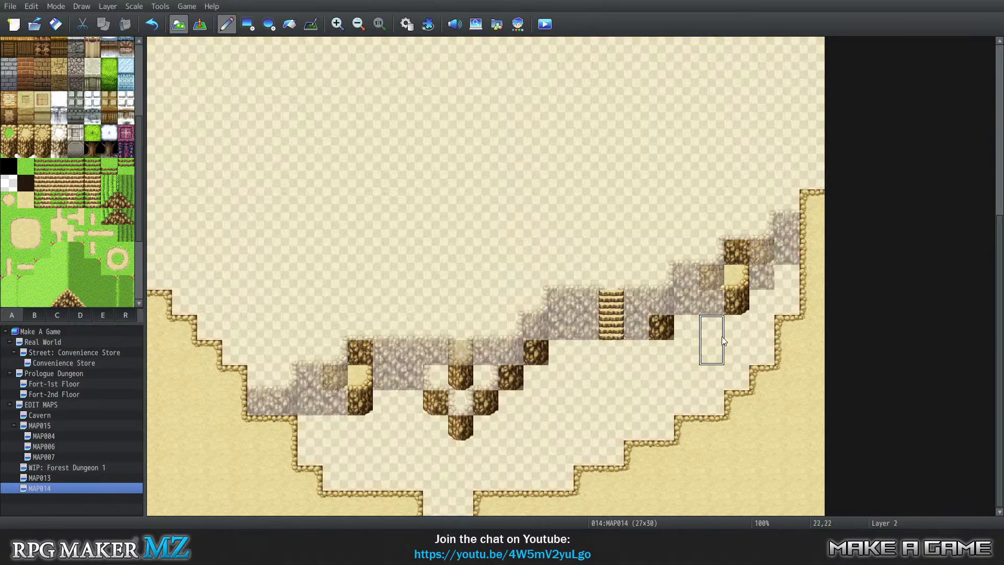
right_click(736, 275)
left_click(561, 202)
left_click(586, 208)
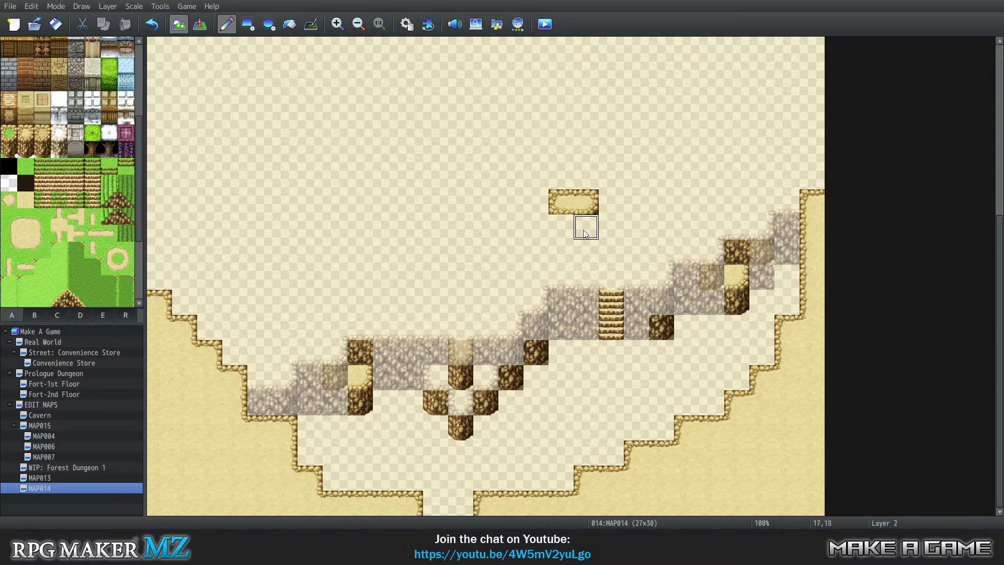
left_click_drag(558, 186, 586, 181)
left_click(605, 207)
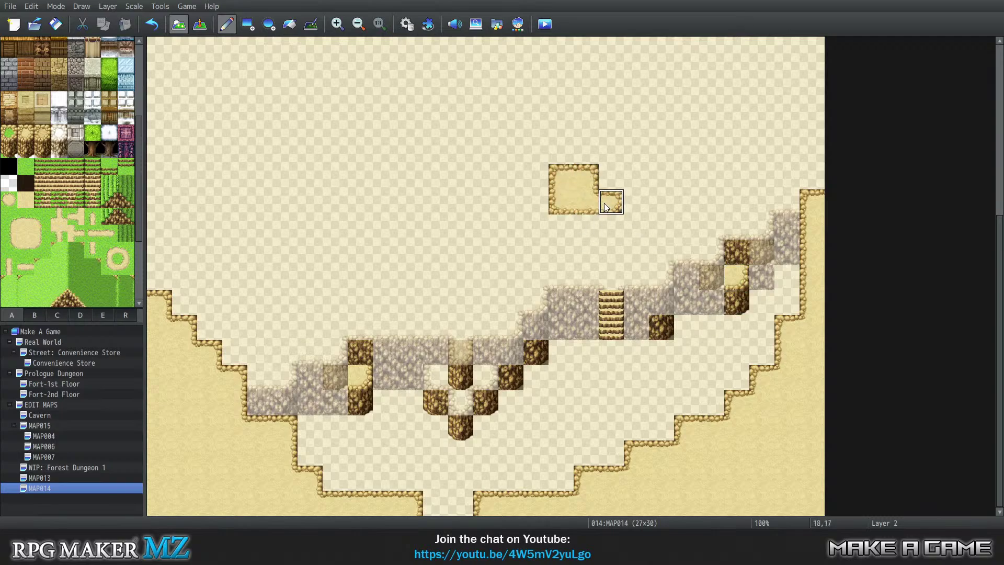
left_click(793, 266)
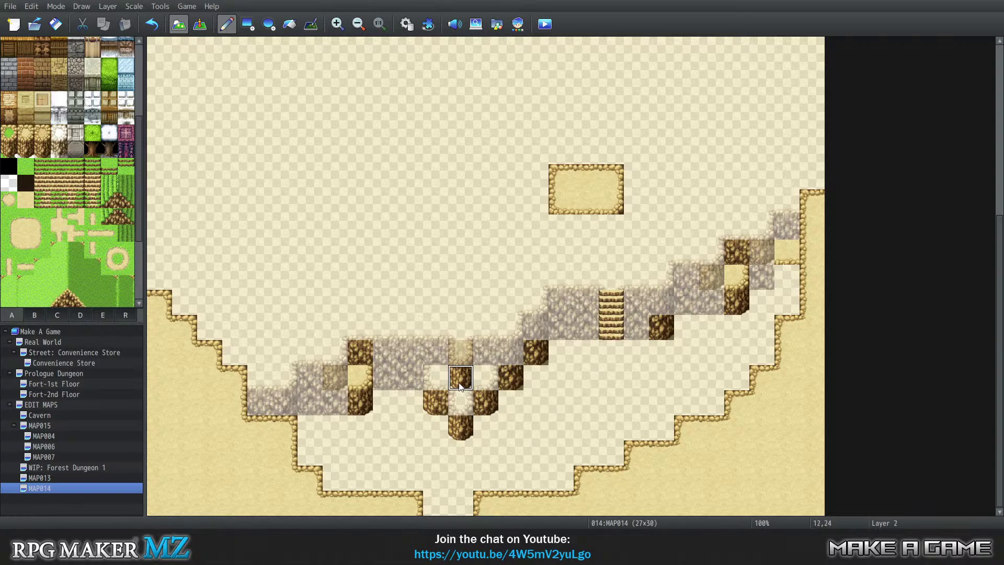
Step: Draw a three-tile wall bottom row on layer 2 and place wall tiles above and below the sand opening at tile 25,19
mouse_move(405, 242)
left_mouse_down()
mouse_move(461, 233)
mouse_move(438, 235)
left_mouse_up()
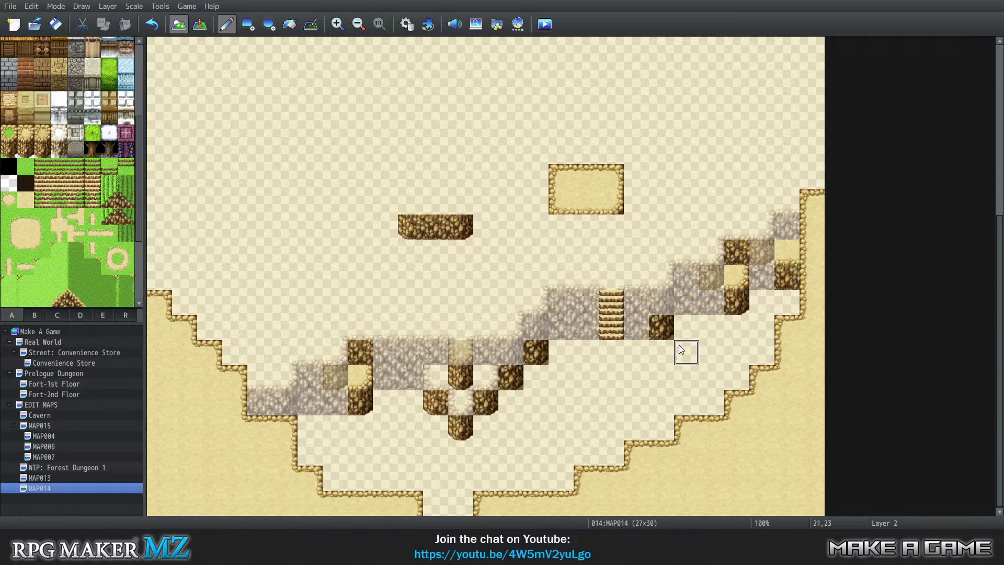
key("3")
key("0")
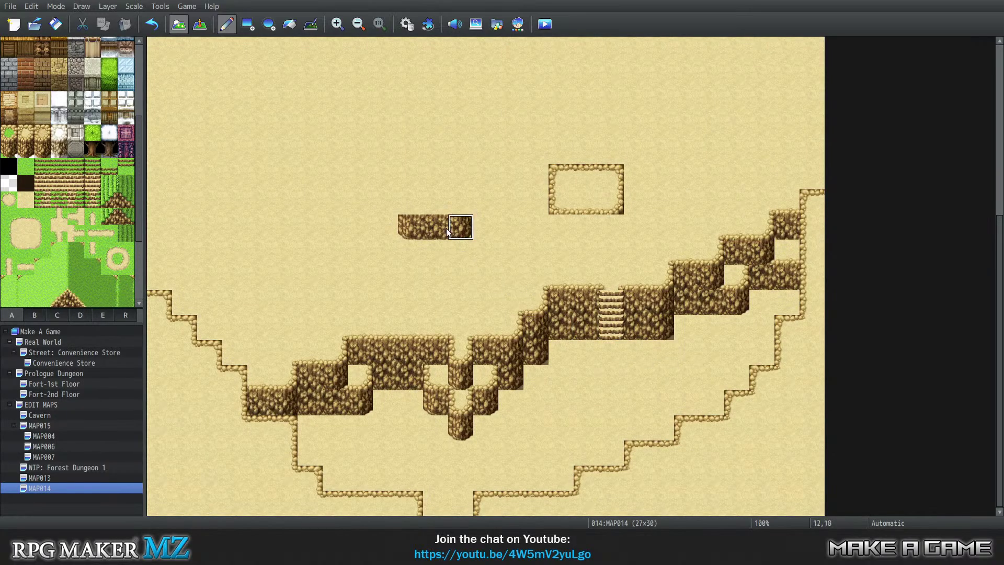
left_click_drag(447, 231, 430, 228)
key("ctrl+2")
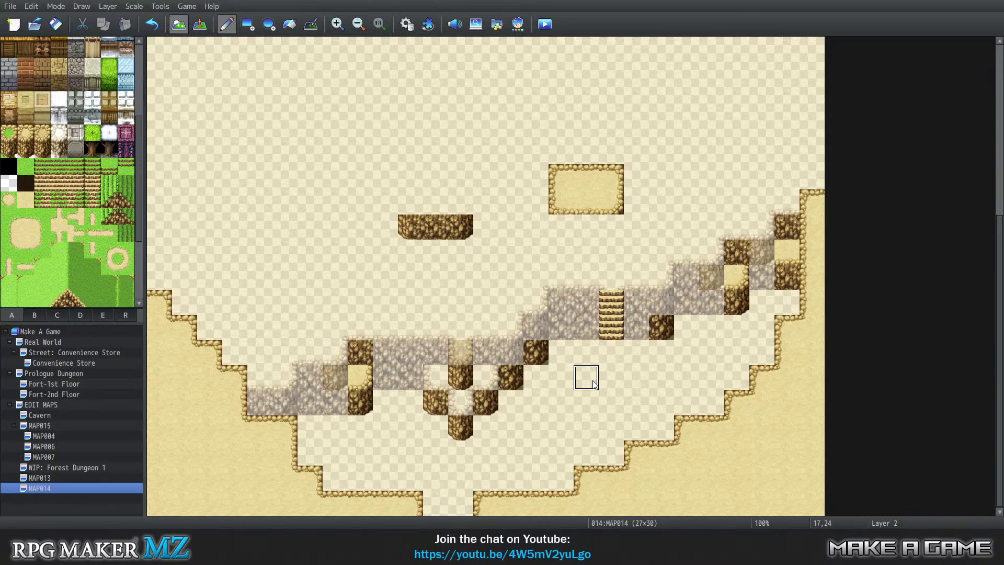
Step: Cycle through layers 1 to 4 to examine how the cliff walls are layered, and return to automatic layers
key("ctrl+6")
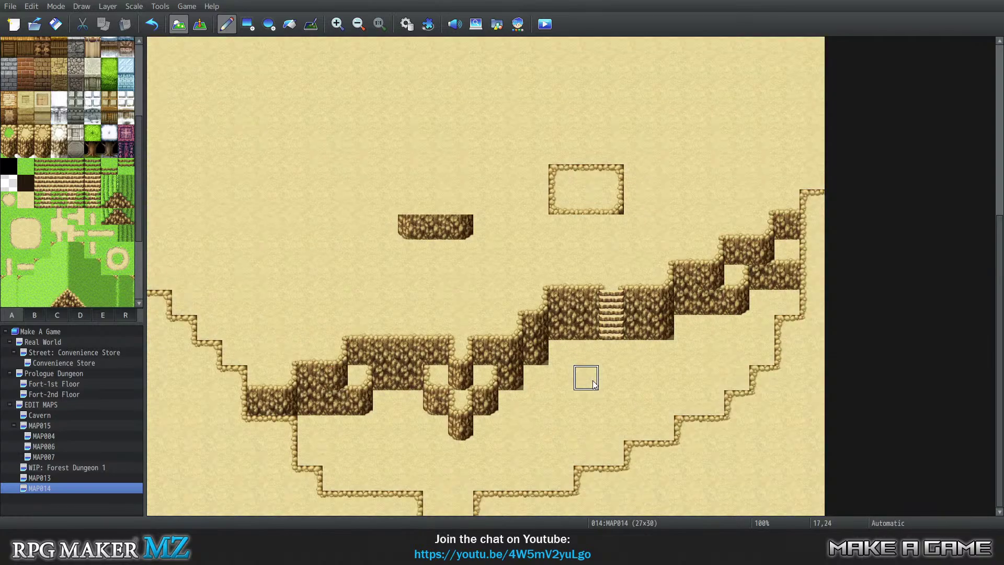
key("ctrl+1")
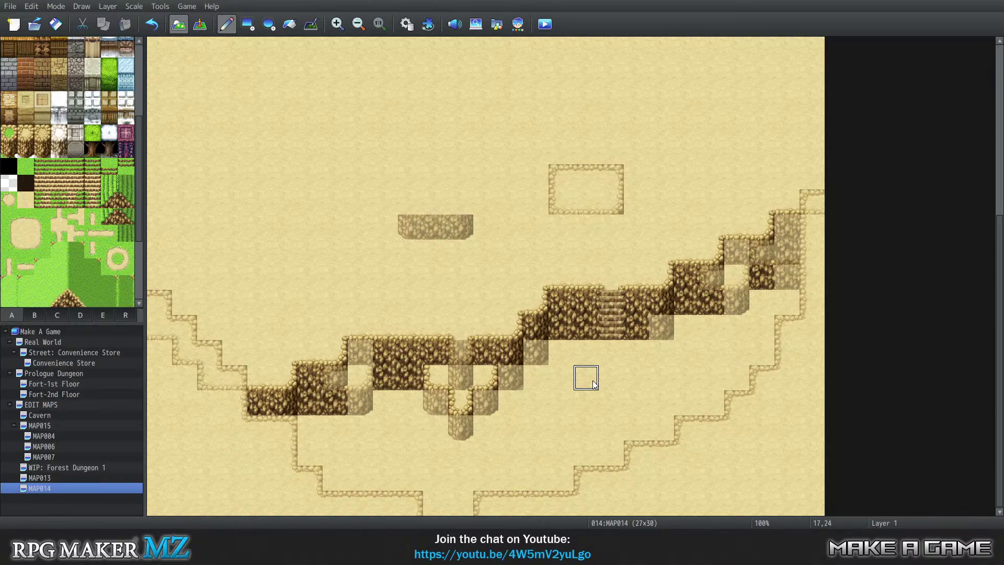
key("ctrl+2")
key("ctrl+3")
key("ctrl+4")
key("ctrl+6")
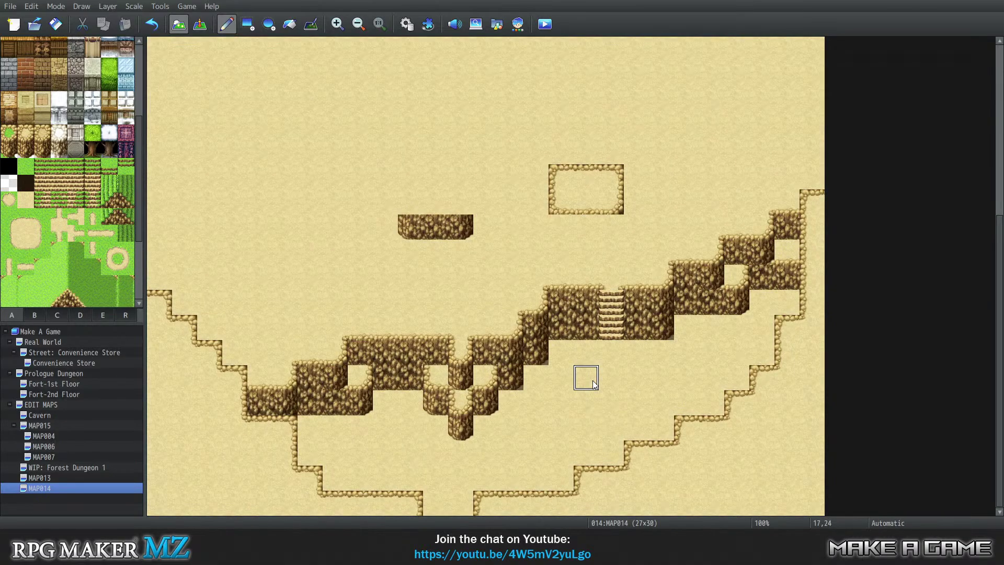
Step: Extend the sample wall upward by one three-tile row on layer 2, and clear the sample wall and plateau with sand
left_click(37, 149)
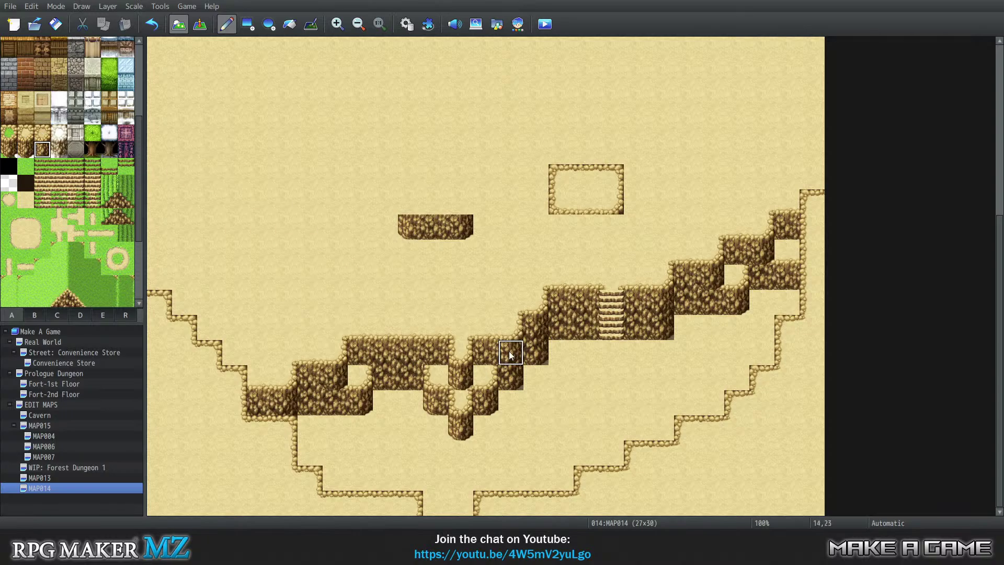
left_click(27, 154)
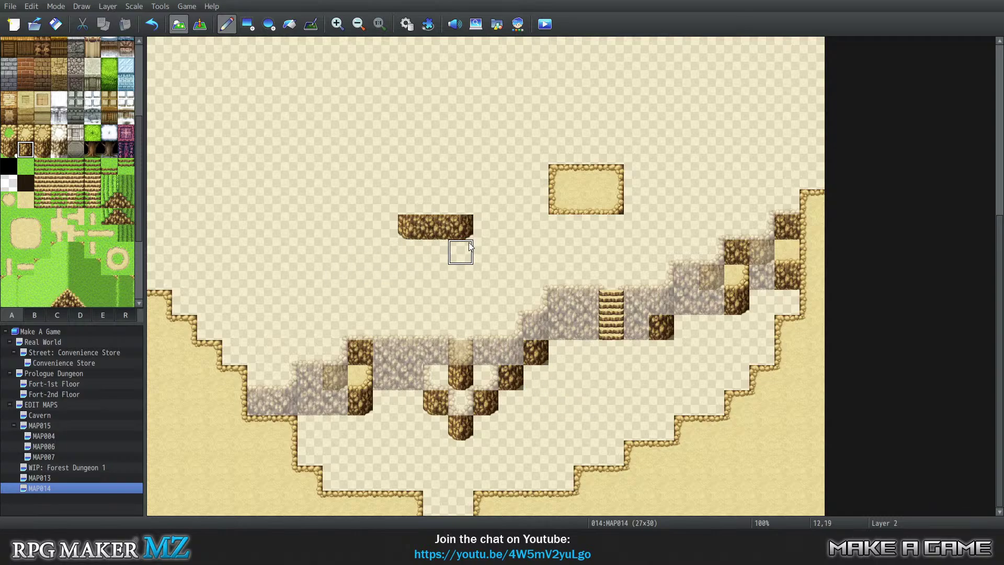
right_click(448, 240)
mouse_move(460, 203)
left_mouse_down()
mouse_move(433, 212)
mouse_move(410, 203)
left_mouse_up()
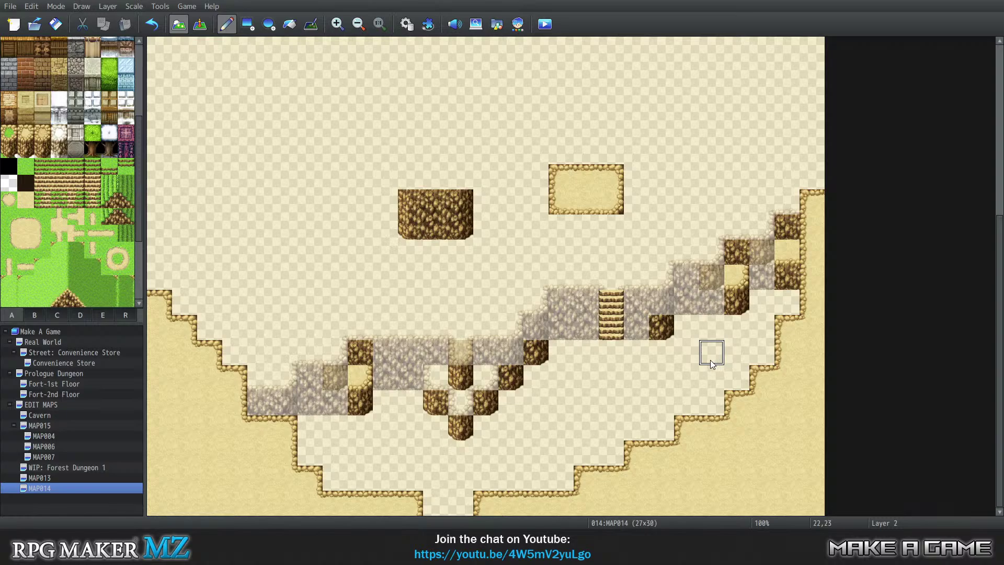
key("3")
key("0")
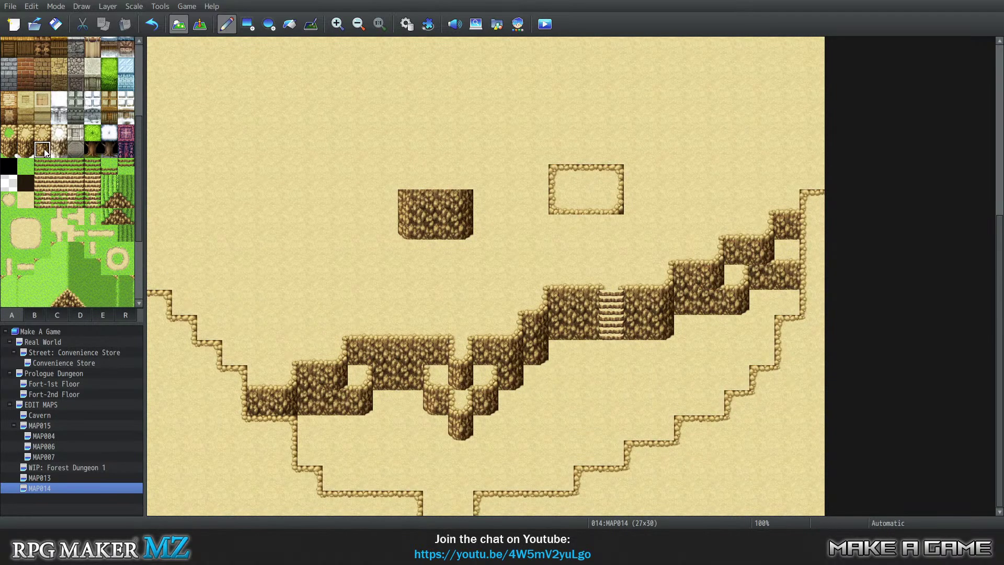
mouse_move(401, 249)
left_mouse_down()
mouse_move(421, 213)
mouse_move(471, 225)
mouse_move(582, 186)
mouse_move(501, 181)
left_mouse_up()
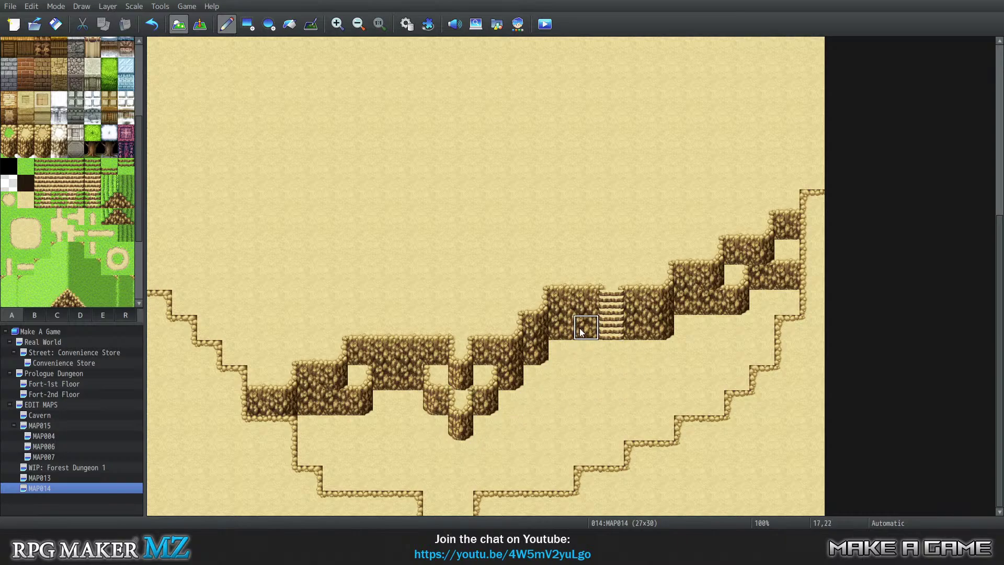
Step: Cycle through the layers to examine the finished cliff walls and the sand openings between them
key("2")
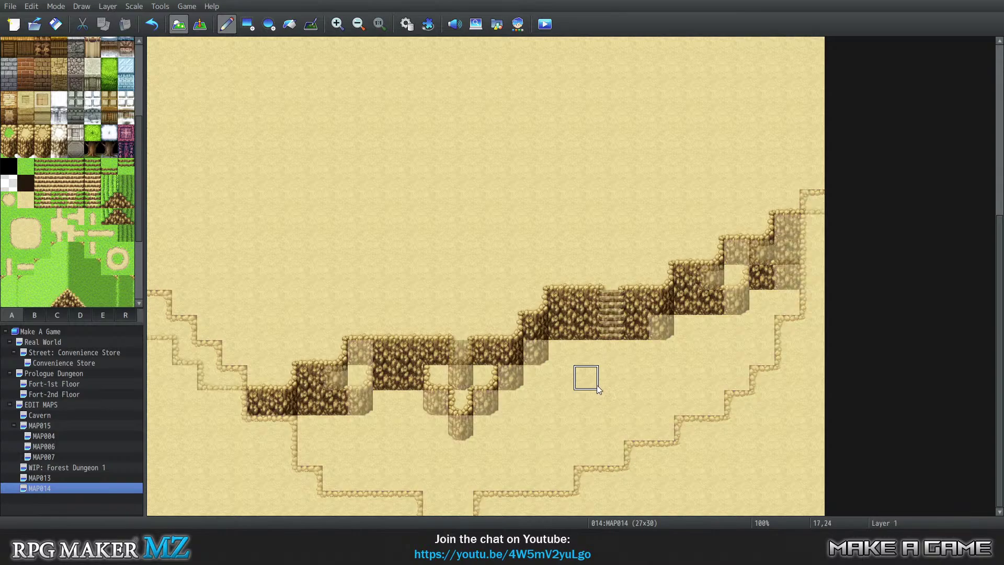
key("3")
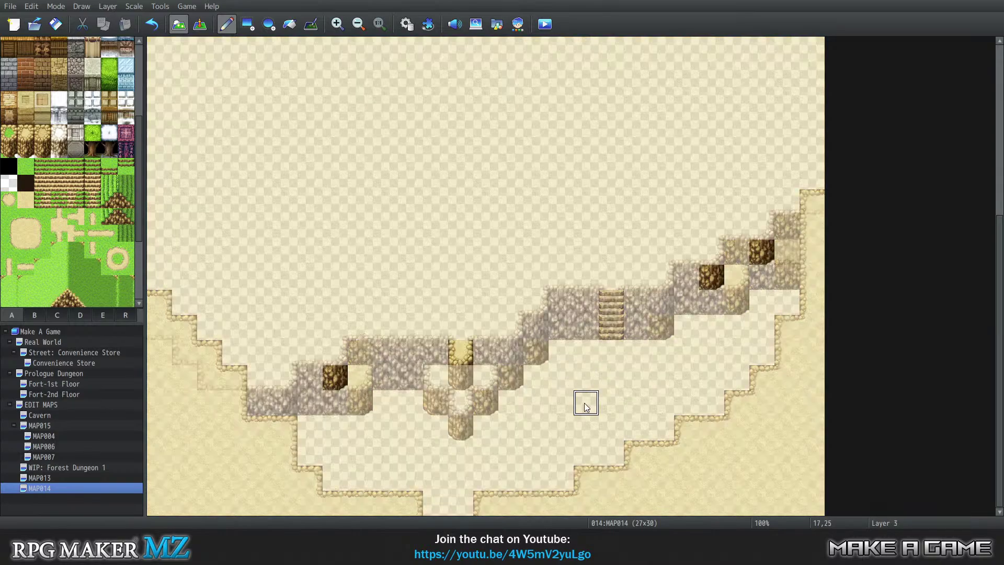
key("4")
key("0")
key("1")
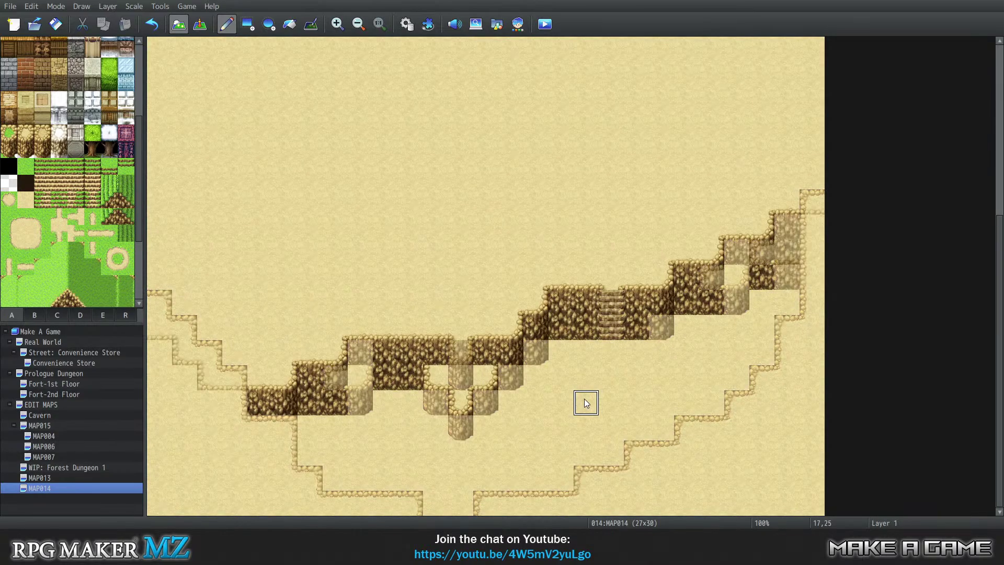
Step: Try placing the edged sand tile beside the narrow ledge as two copies on layer 1 above the walls, and undo it
left_click(428, 374)
left_click_drag(410, 201, 435, 207)
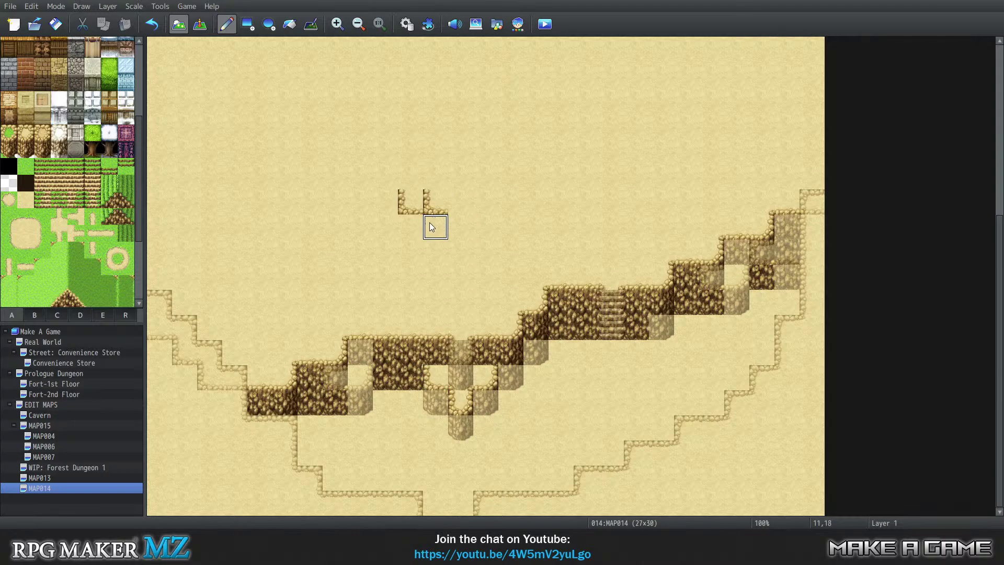
key("ctrl+z")
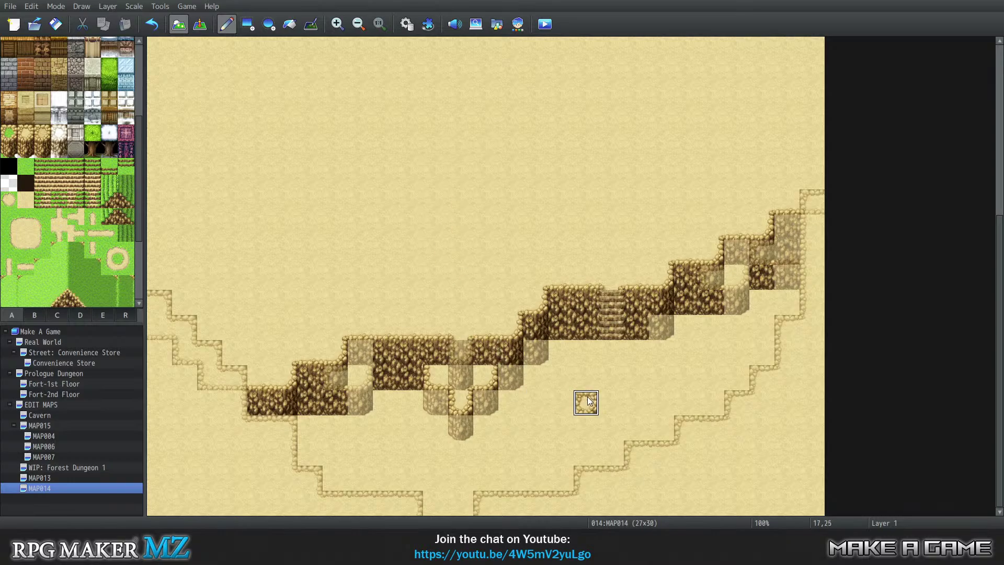
Step: Draw a T-shaped sand sample on layer 1 below the cliff and copy its stem tile into the wall beside the stairs
left_click_drag(587, 400, 605, 400)
left_click(586, 427)
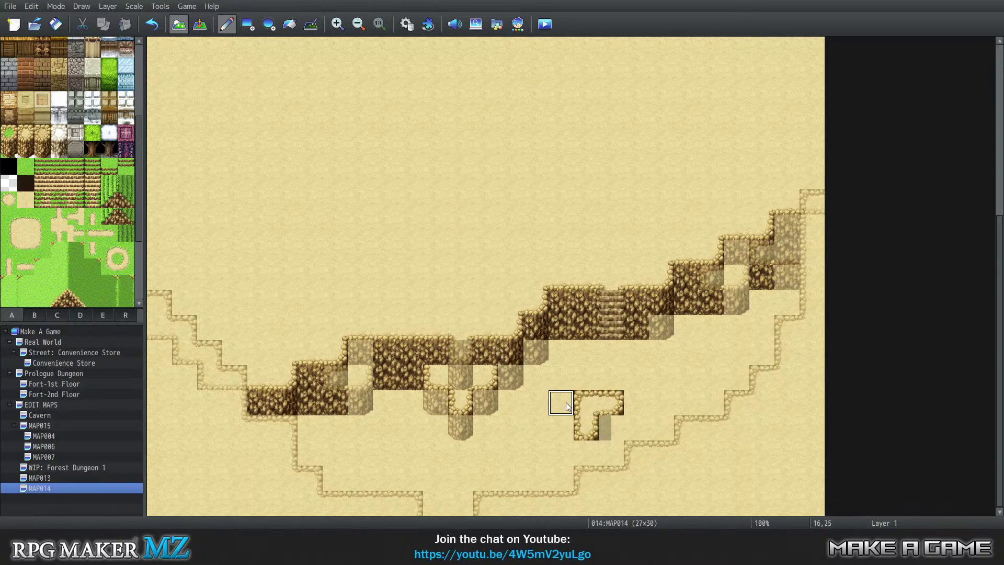
left_click(561, 402)
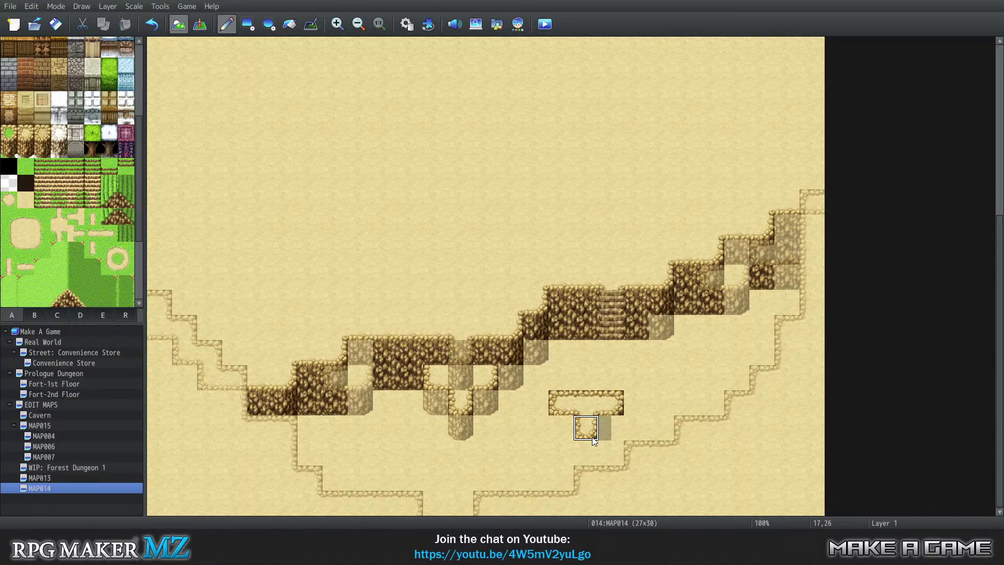
left_click(585, 327)
left_click(585, 409)
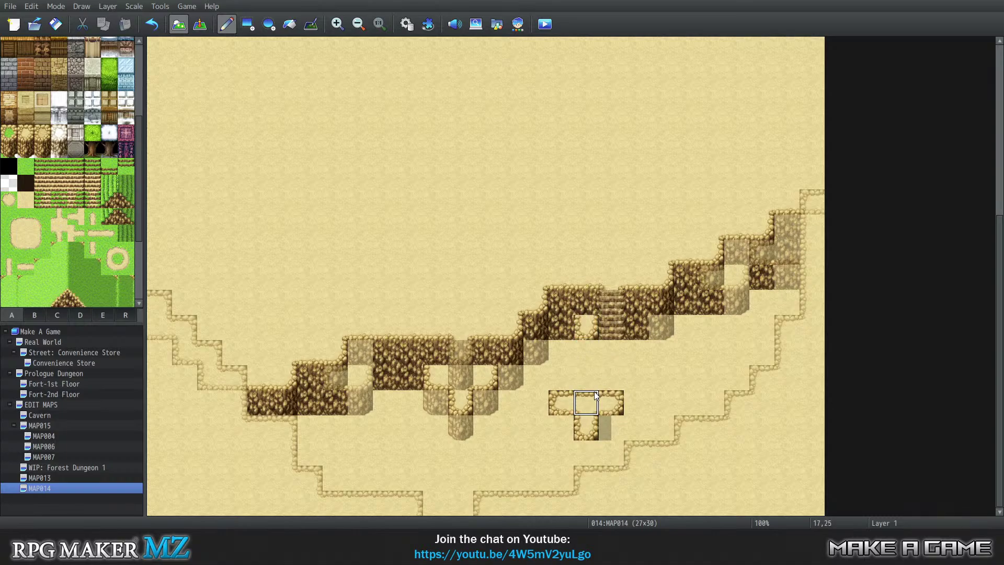
Step: Clear the T-shaped sample with sand and place a cliff wall tile on layer 2 directly below the new opening
left_click(585, 410)
mouse_move(628, 403)
left_mouse_down()
mouse_move(560, 404)
mouse_move(586, 426)
mouse_move(561, 403)
left_mouse_up()
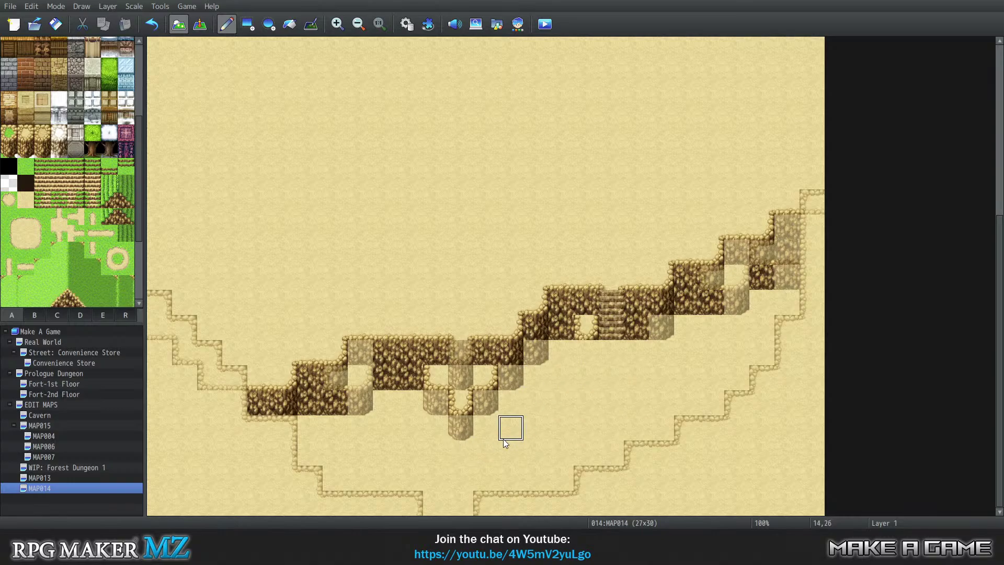
key("2")
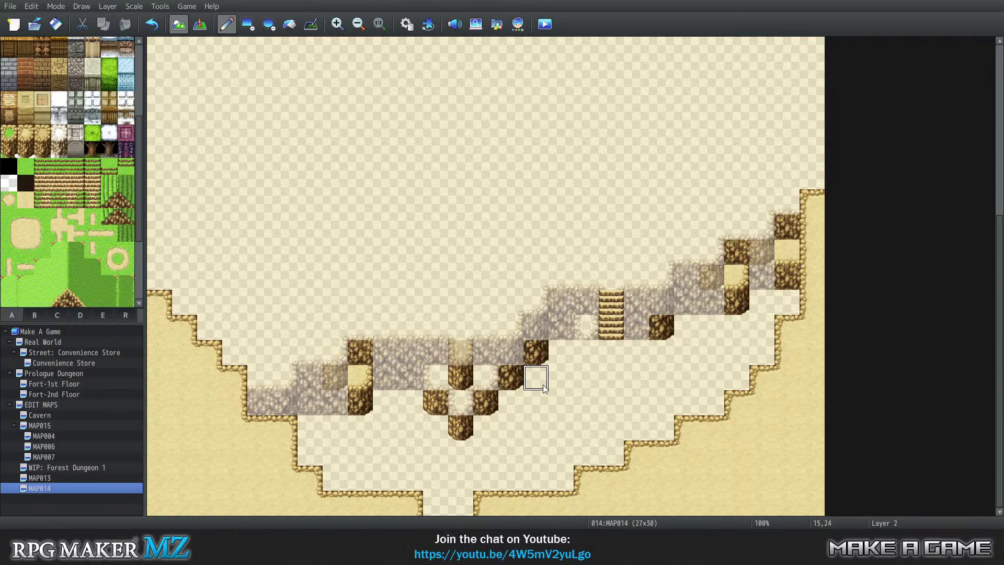
left_click(589, 359)
Step: Cycle through the layers to examine the new opening beside the stairs, and return to automatic layers
key("4")
key("1")
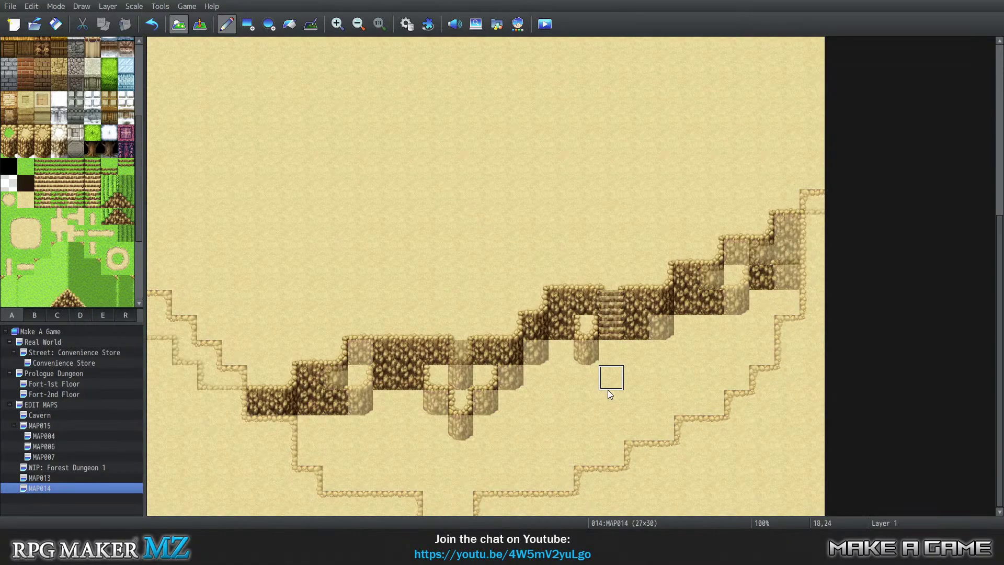
key("2")
key("3")
key("0")
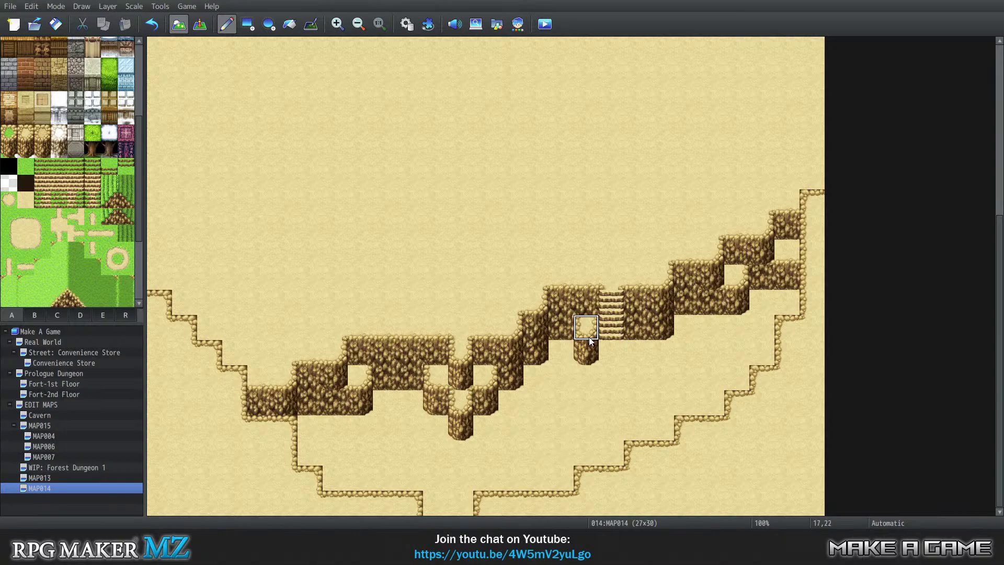
Step: Draw a three-tile vertical sand sample on layer 1, and use its lower two tiles to extend the opening beside the stairs up to the plateau
key("1")
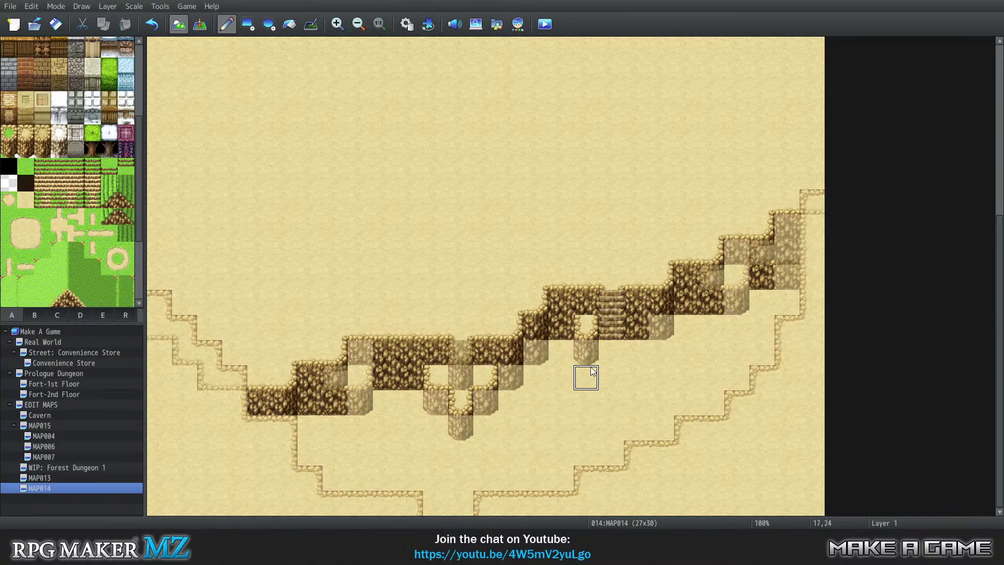
left_click(587, 328)
left_click(565, 408)
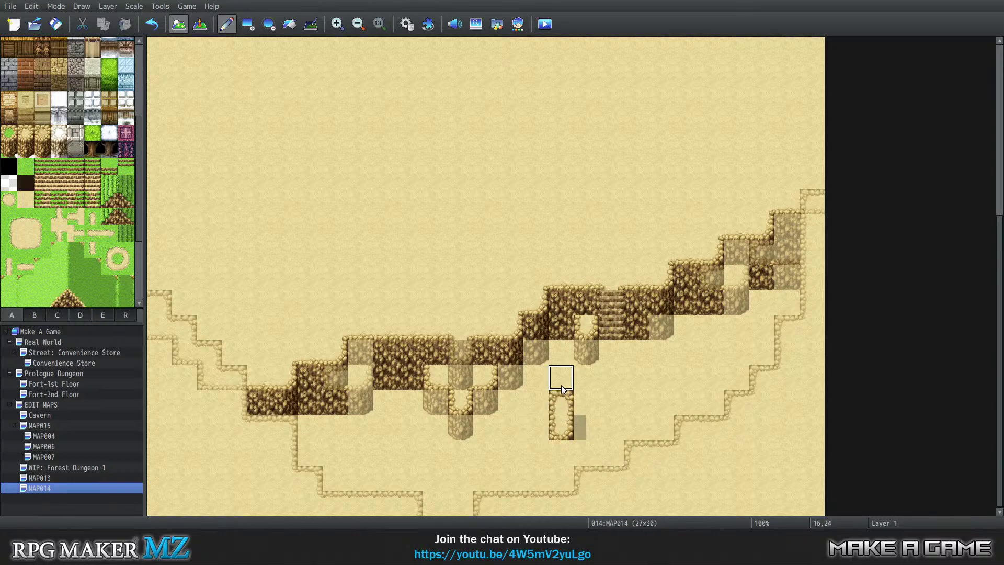
left_click(554, 444)
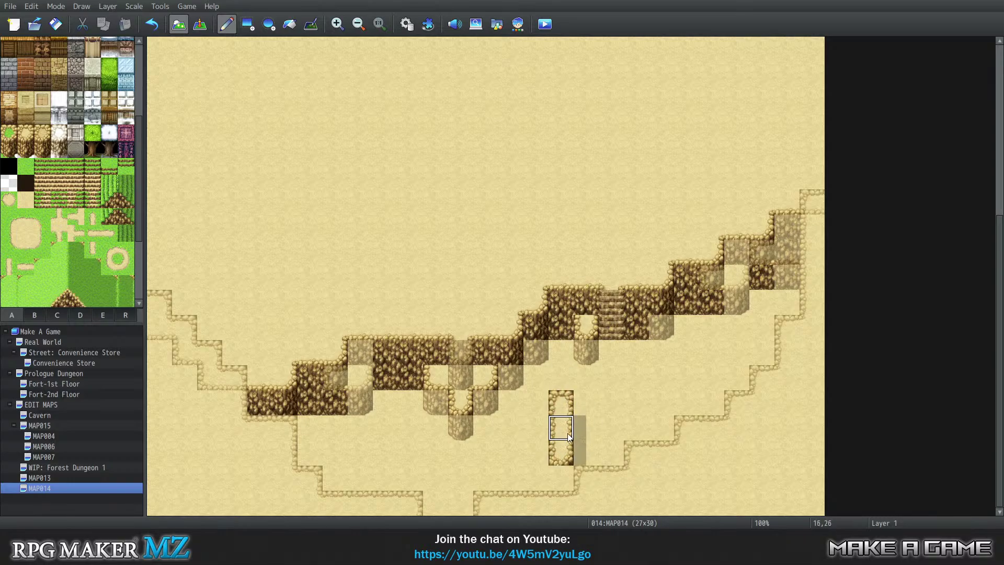
right_click_drag(556, 438, 557, 451)
left_click(588, 328, "shift")
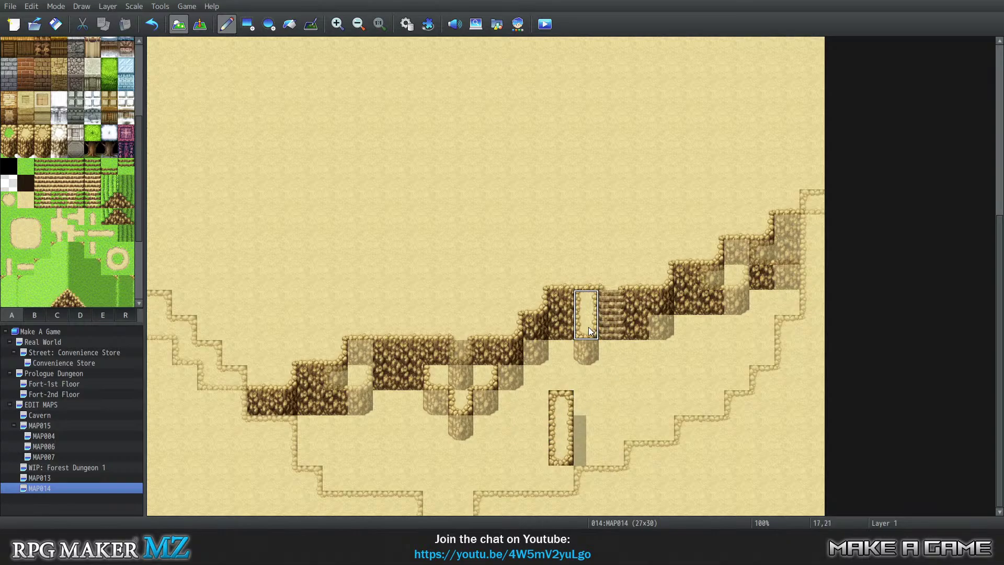
right_click(601, 412)
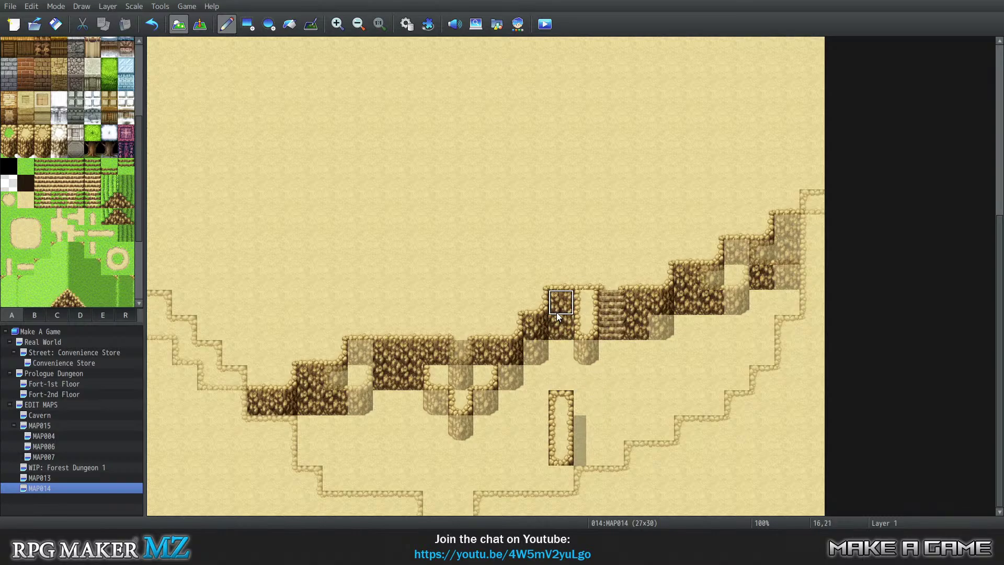
left_click(583, 281)
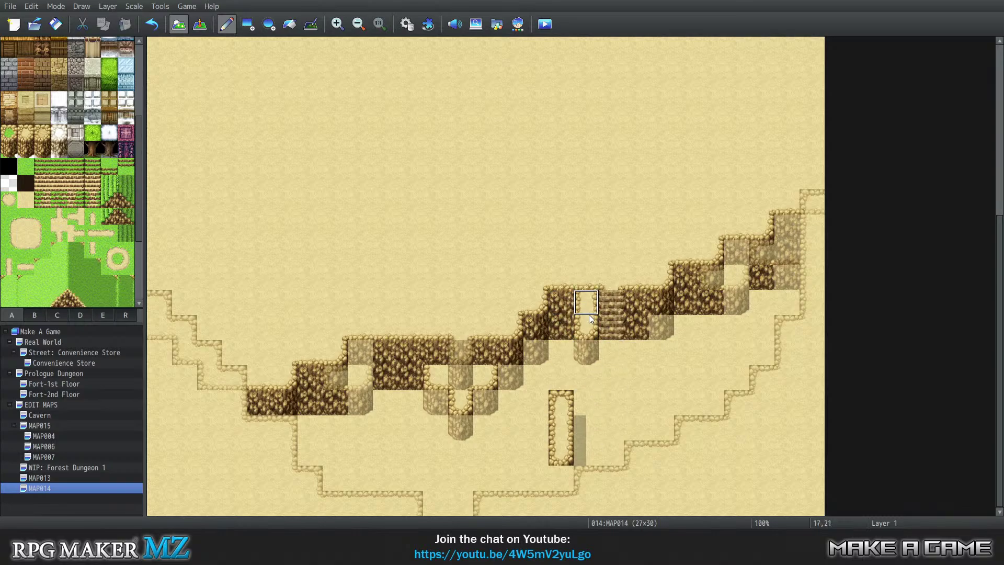
Step: Check the two-tile opening on the upper layers and return to automatic layers
key("2")
key("3")
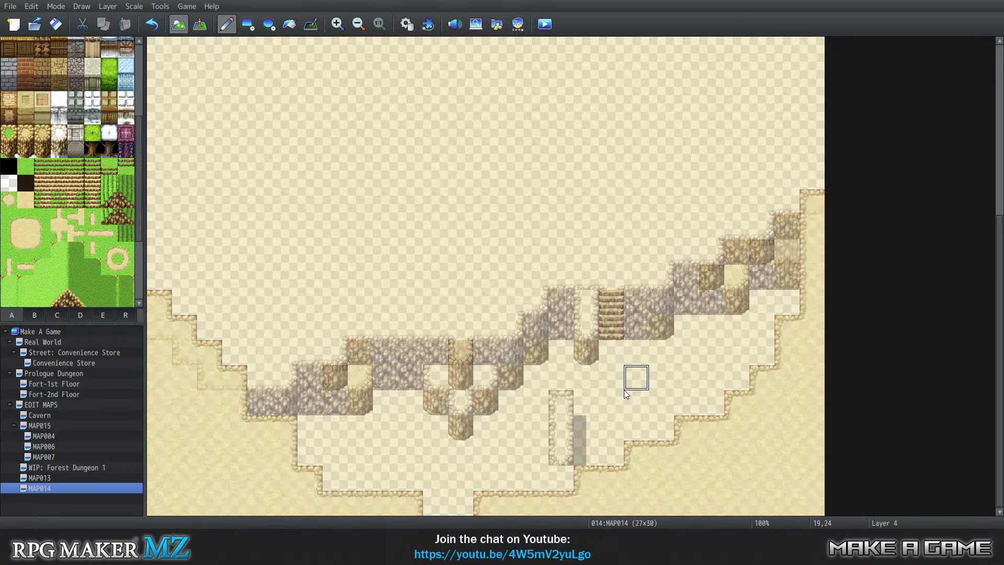
key("0")
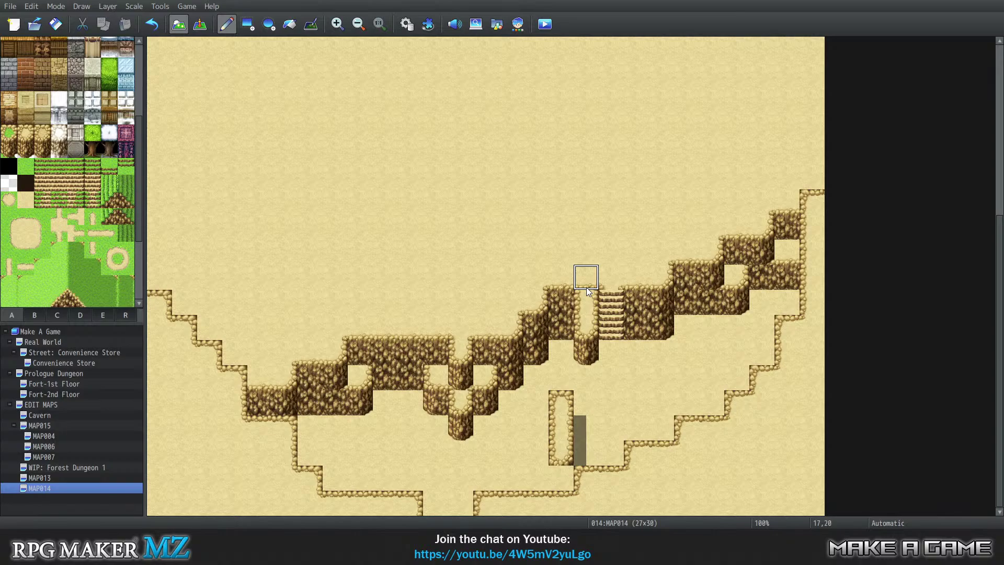
Step: Try placing a cliff wall tile above the two-tile opening on automatic layers, and undo it
left_click(585, 285)
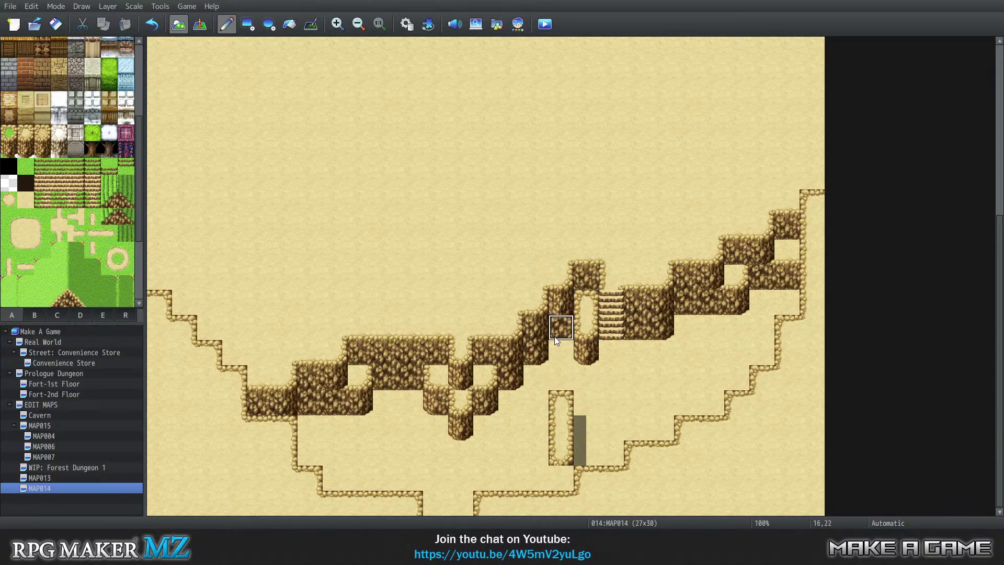
left_click(560, 316)
left_click(579, 313)
key("ctrl+z")
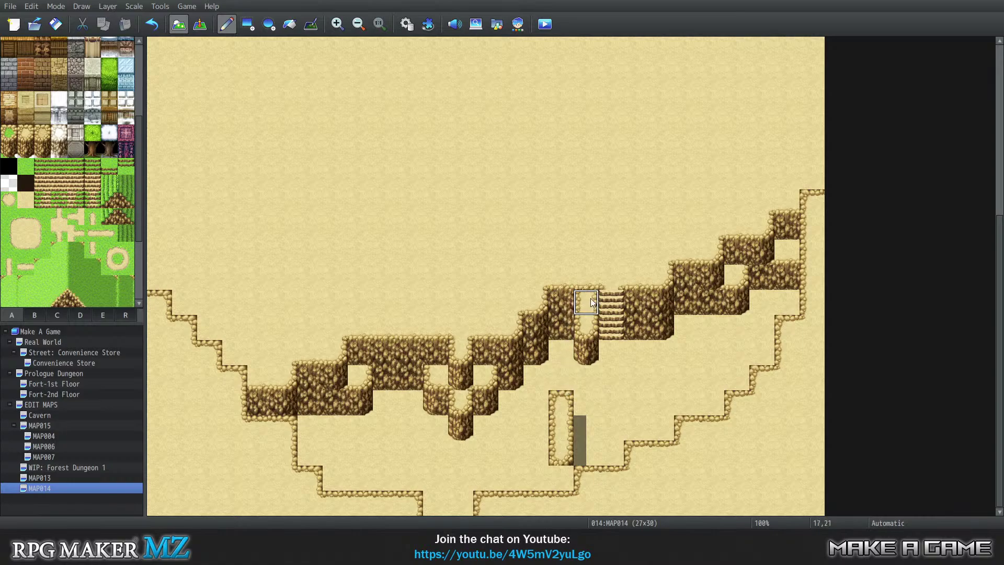
Step: Widen the upper two rows of the vertical sand sample by one tile to the left on layer 1
left_click(600, 327)
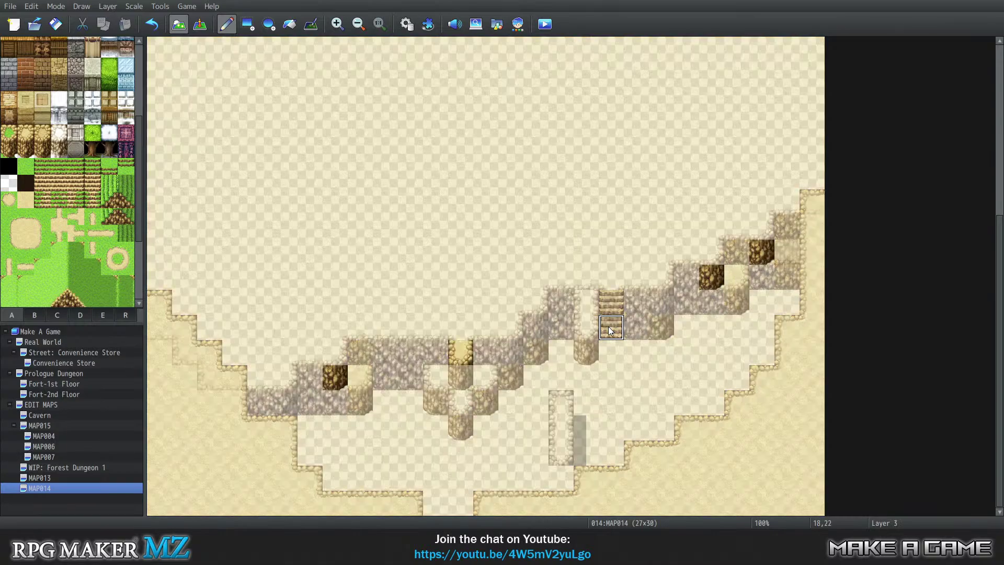
key("1")
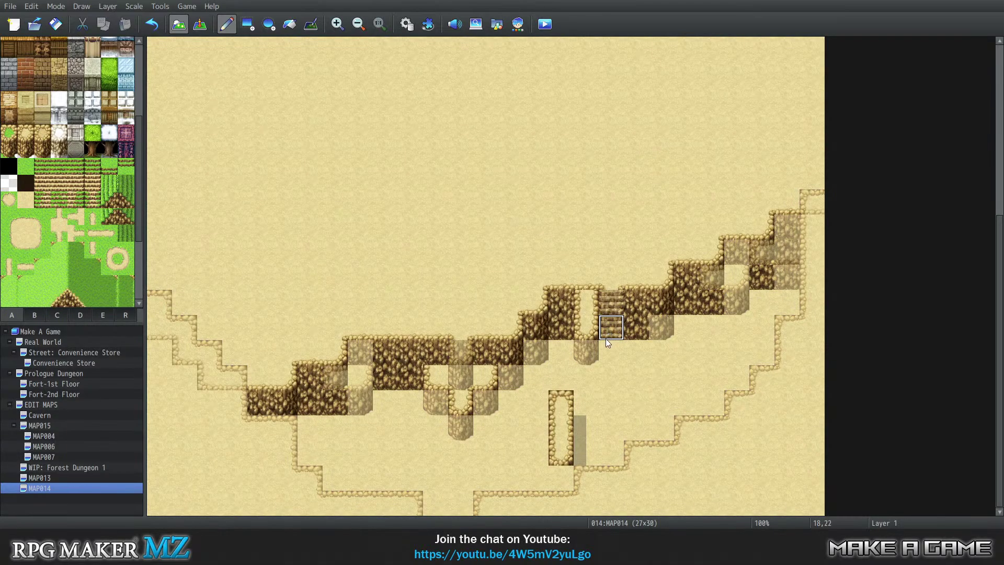
left_click(561, 427)
mouse_move(561, 428)
left_mouse_down()
mouse_move(544, 426)
mouse_move(539, 411)
left_mouse_up()
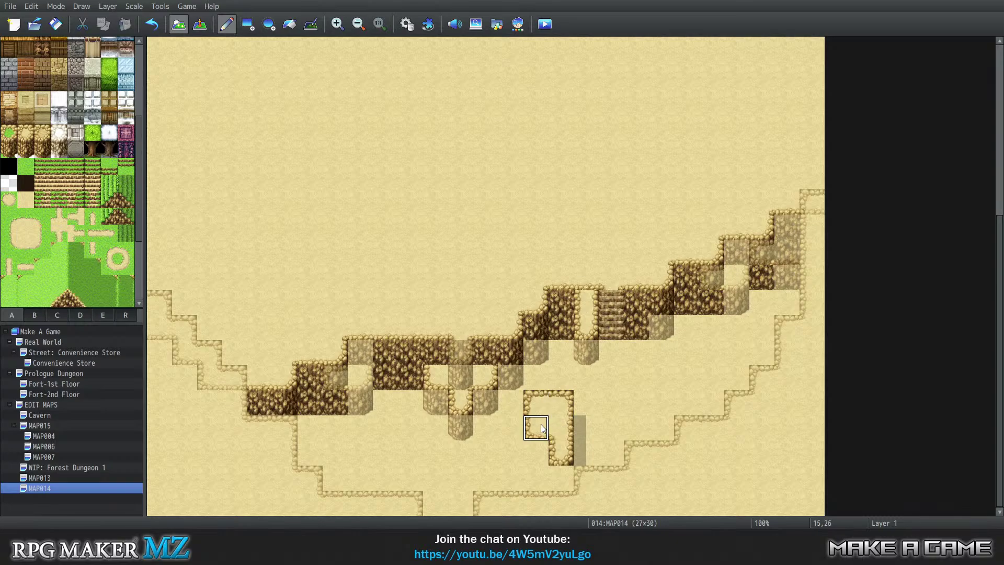
Step: Try stamping a copied two-by-two block of tiles over the sand sample on layer 1, and undo it
right_click_drag(555, 403, 596, 391)
left_click(575, 423)
key("ctrl+z")
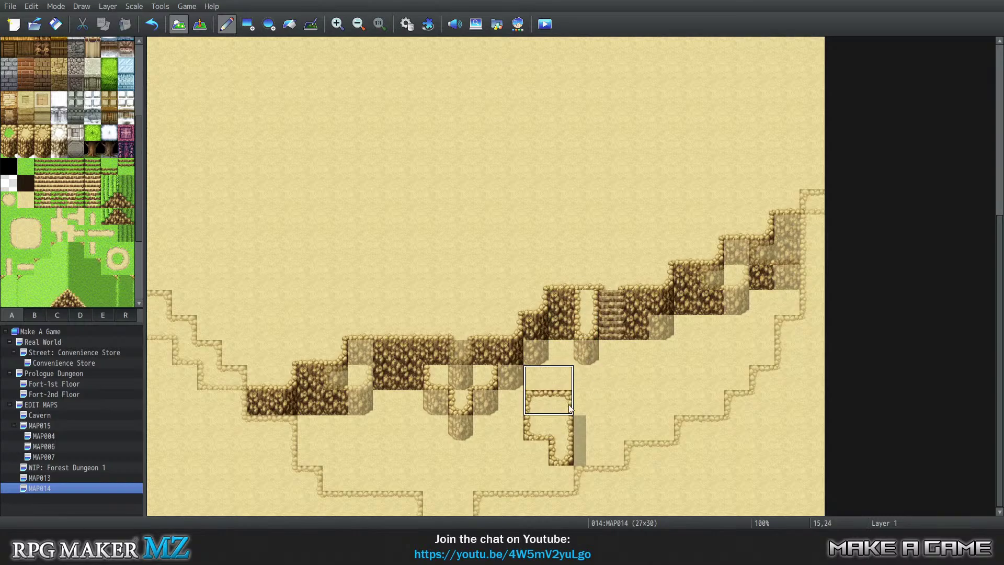
Step: Copy ledge-edge tiles from the scratch outline into the cliff beside the wooden stairs on layer 1, around column 16, row 21
right_click(564, 301)
left_click(564, 301)
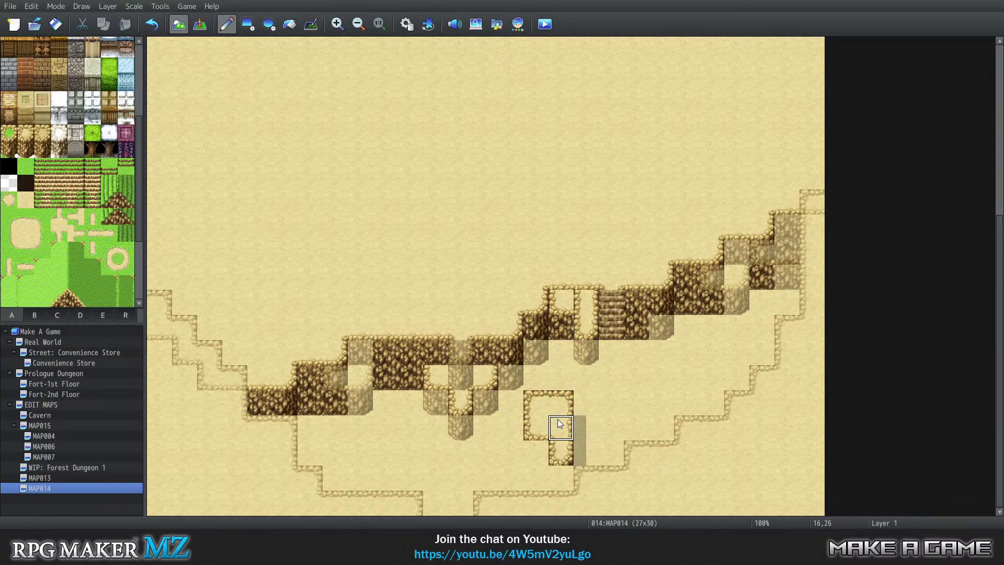
right_click(558, 420, "shift")
left_click(586, 306, "shift")
Step: Place rock wall tiles on layer 2 at column 16, row 21 and column 17, row 20, and view all layers combined
key("Tab")
key("Tab")
key("Tab")
key("Tab")
key("Tab")
key("Tab")
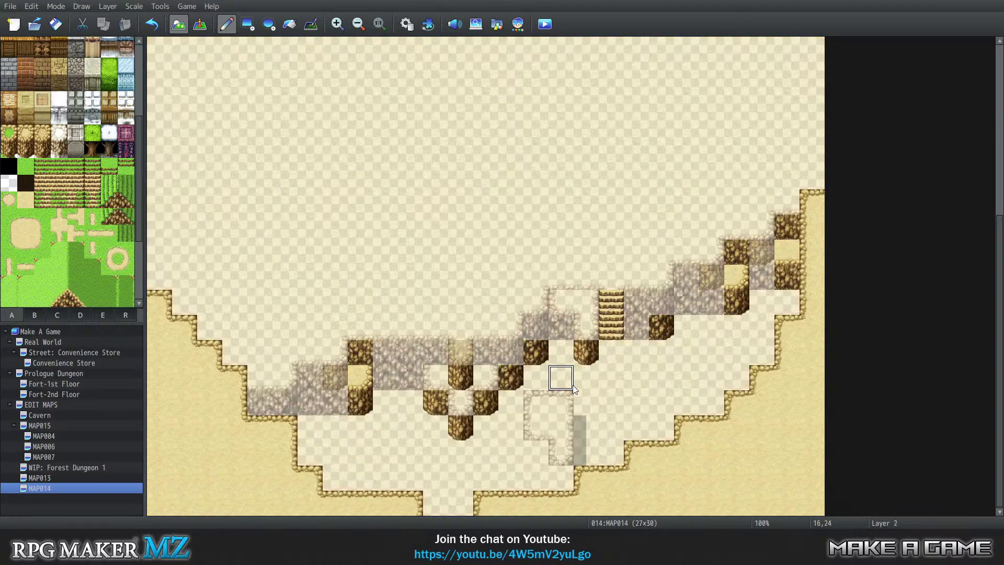
left_click(561, 302)
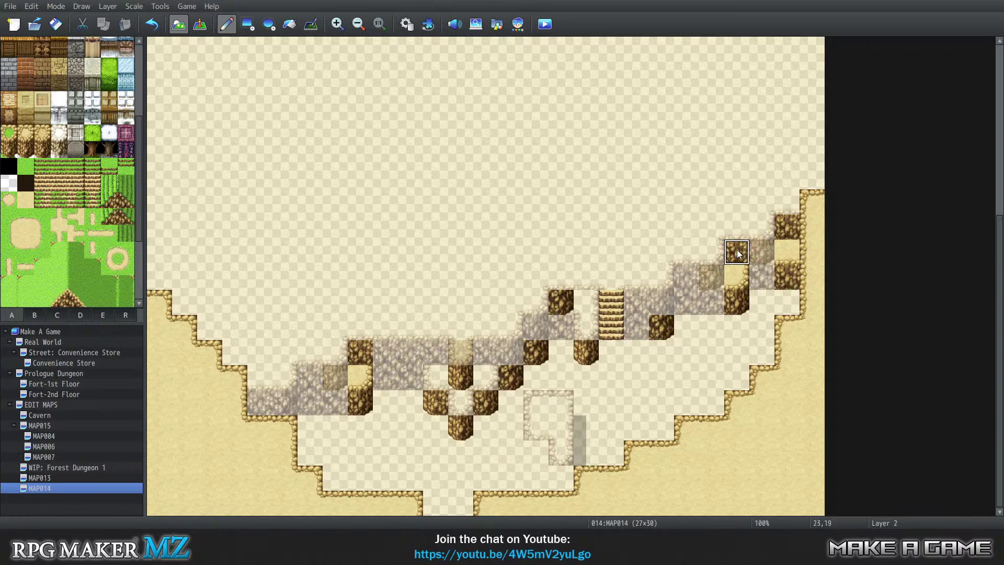
left_click(587, 277)
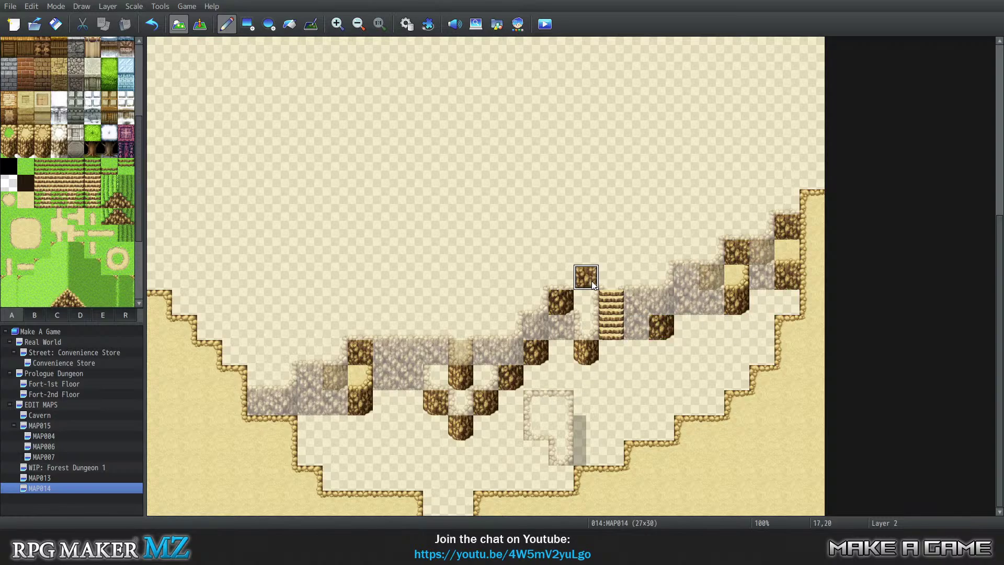
key("Page_Down")
key("Page_Down")
key("Page_Down")
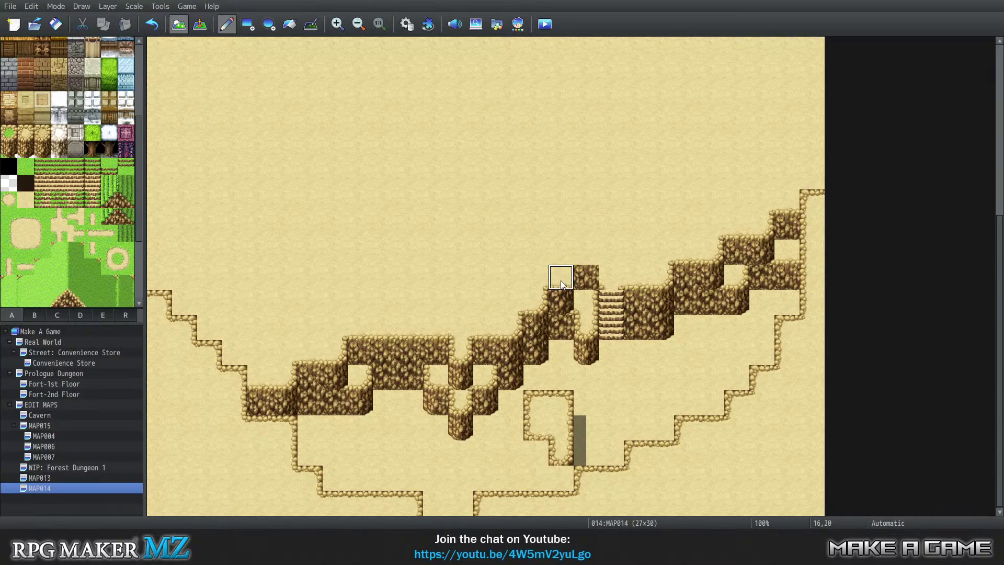
Step: Replace the scratch outline below the cliff with a wider ledge outline on layer 1, leaving a one-tile notch in its underside
key("Page_Up")
key("Page_Up")
key("Page_Up")
key("Page_Up")
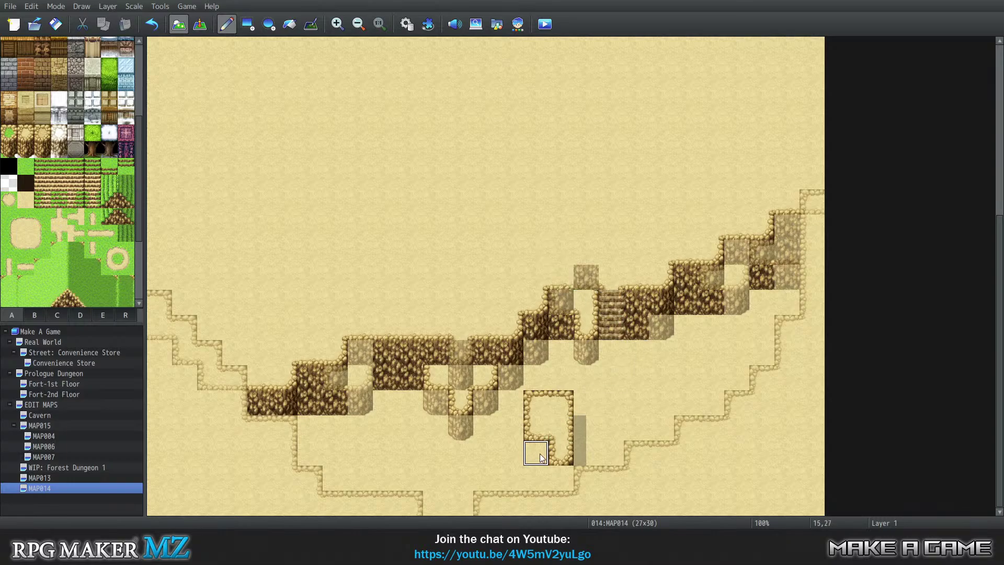
key("ctrl+z")
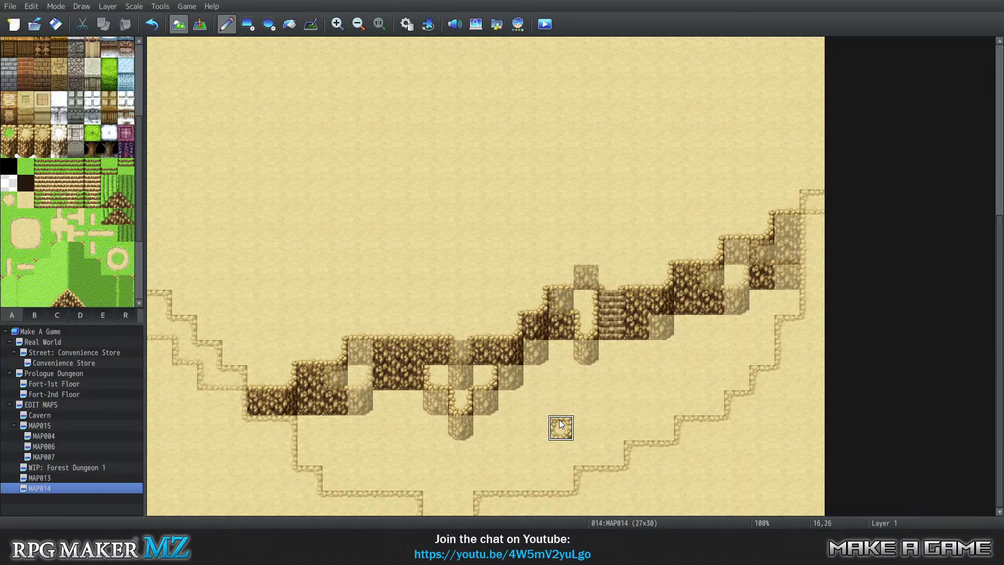
mouse_move(560, 412)
left_mouse_down()
mouse_move(593, 423)
mouse_move(603, 413)
mouse_move(608, 424)
left_mouse_up()
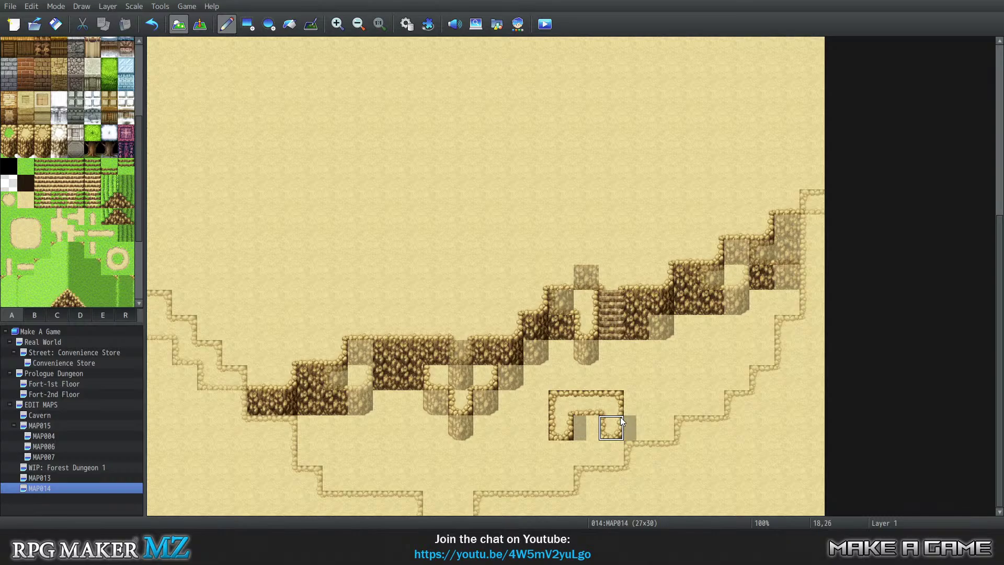
left_click(633, 401)
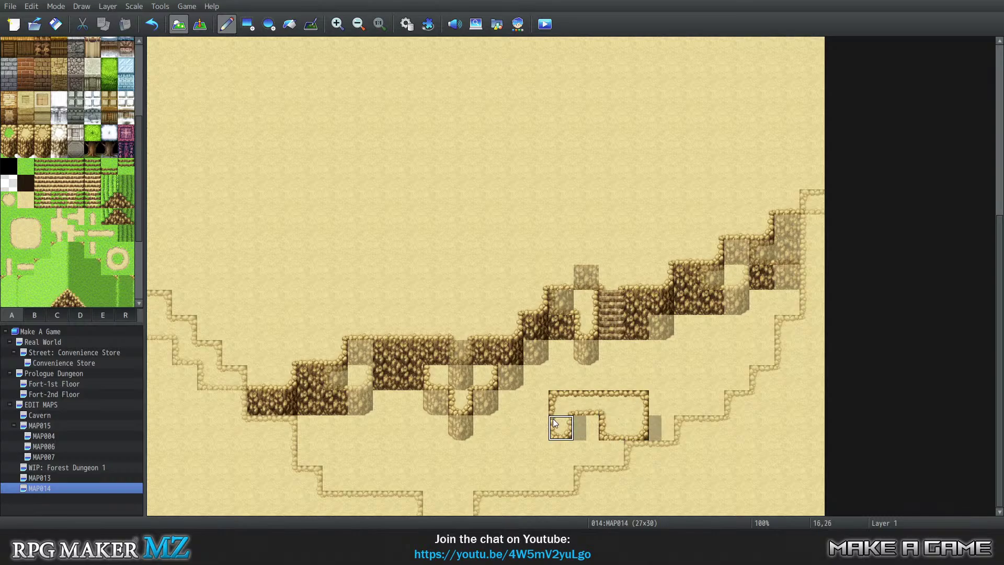
mouse_move(535, 433)
left_mouse_down()
mouse_move(538, 422)
mouse_move(559, 421)
mouse_move(577, 437)
mouse_move(563, 381)
mouse_move(607, 390)
left_mouse_up()
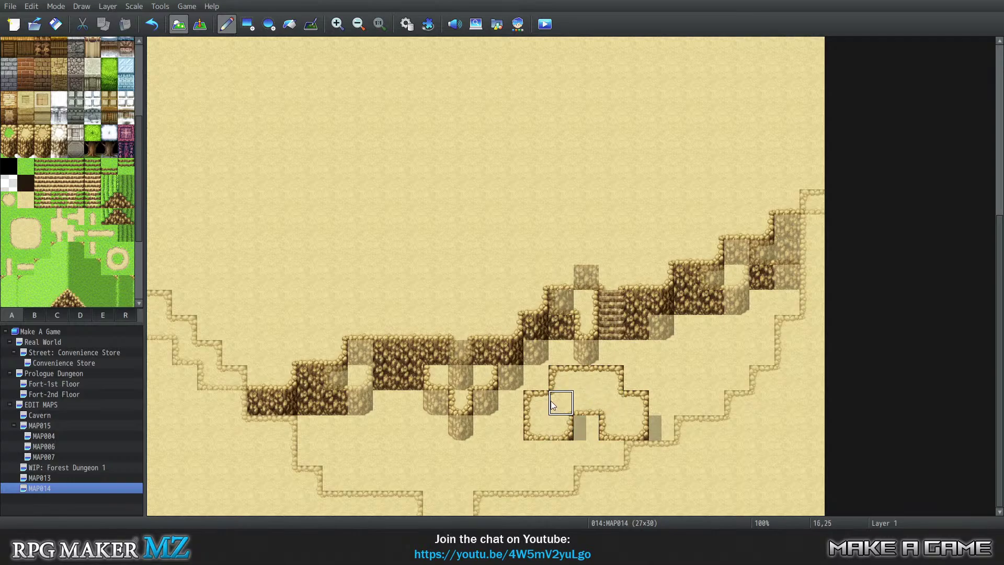
left_click(540, 388)
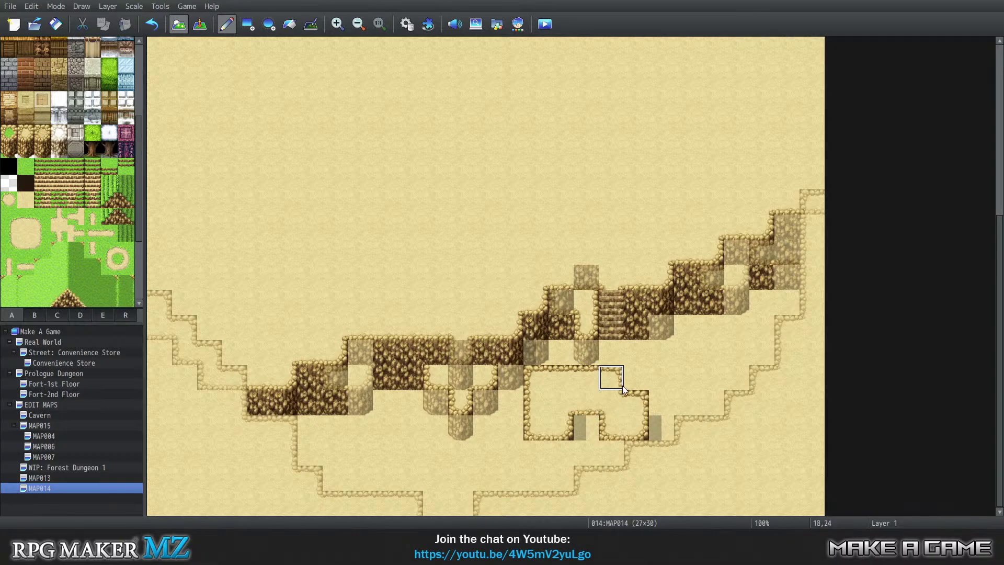
left_click(636, 378)
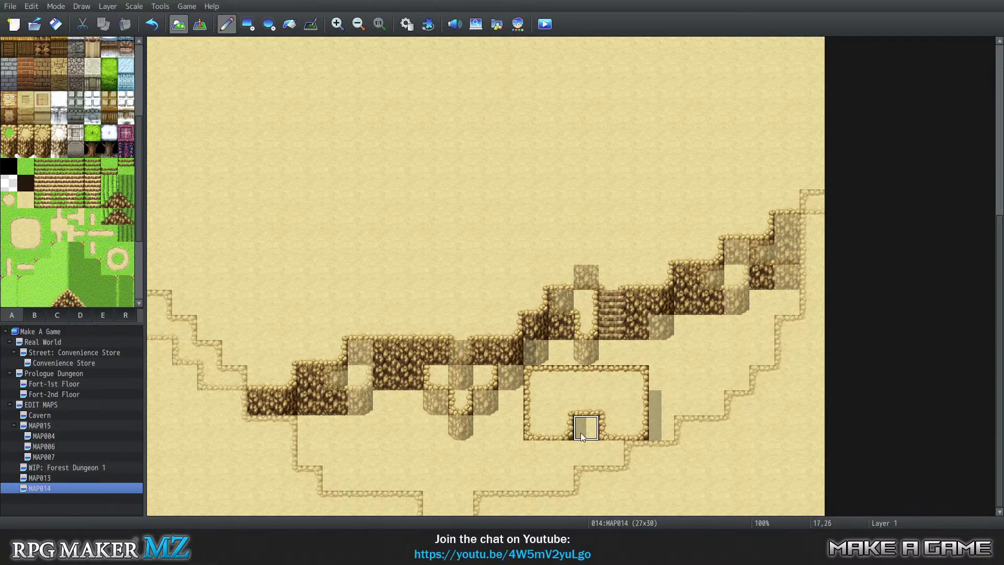
left_click(635, 425)
left_click(609, 453)
Step: Copy the three-by-two tile block around the scratch outline's notch onto layer 2 directly above the wooden stairs and the adjoining gap
mouse_move(560, 403)
right_mouse_down()
mouse_move(560, 427)
mouse_move(604, 430)
right_mouse_up()
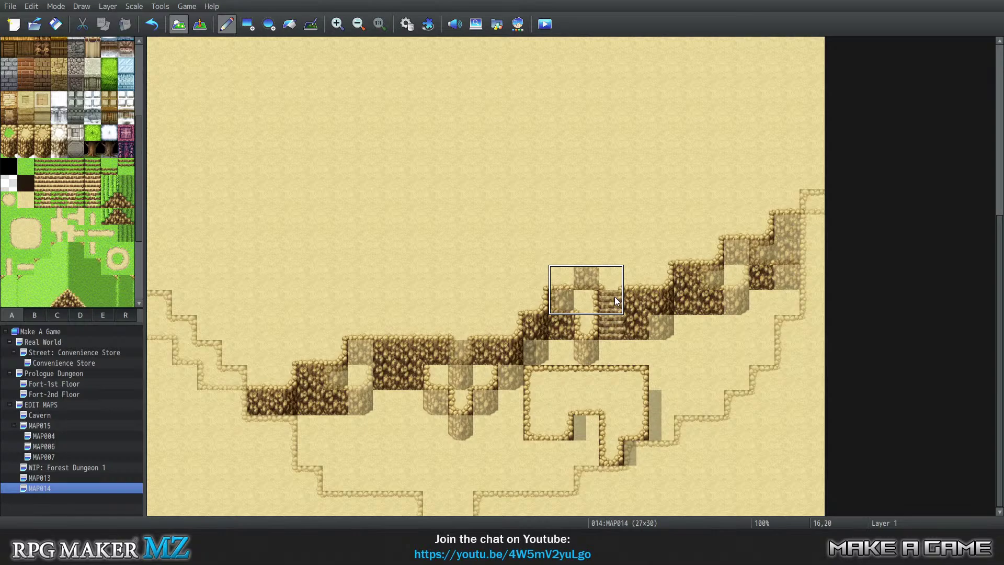
key("2")
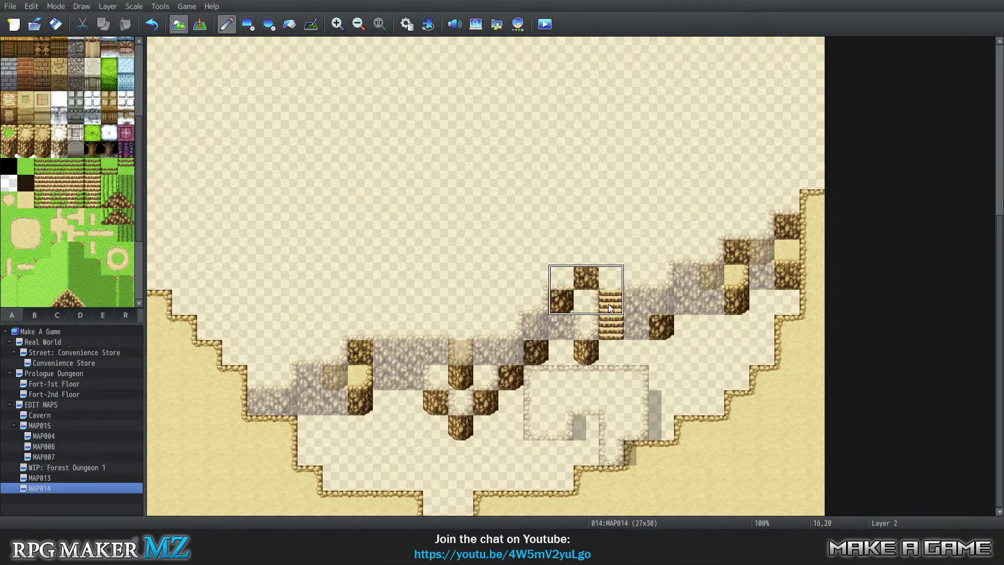
left_click(605, 271)
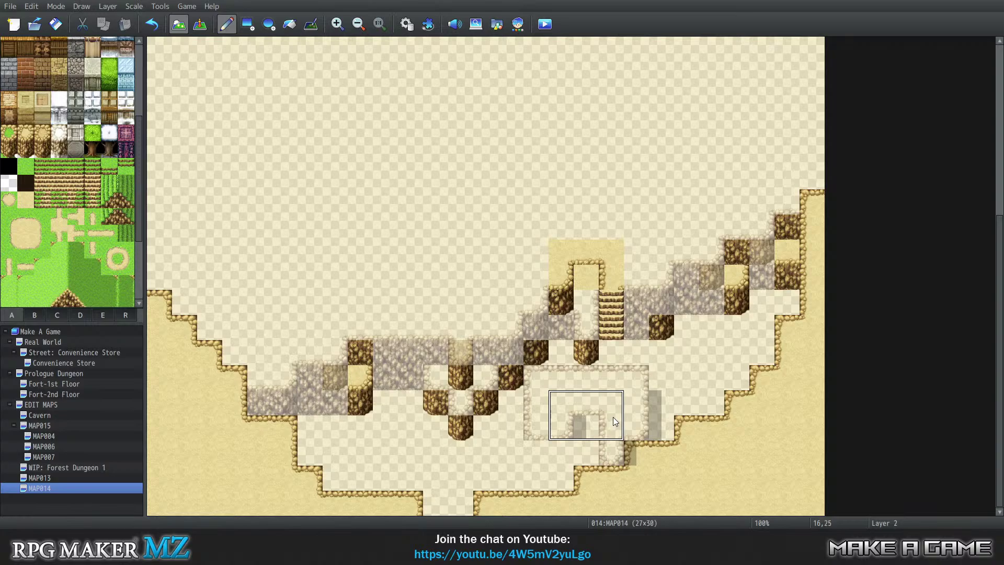
Step: Copy a rock wall tile from the cliff's eastern part into the new ledge's notch at column 17, row 20 on layer 2
right_click(736, 253)
left_click(585, 276)
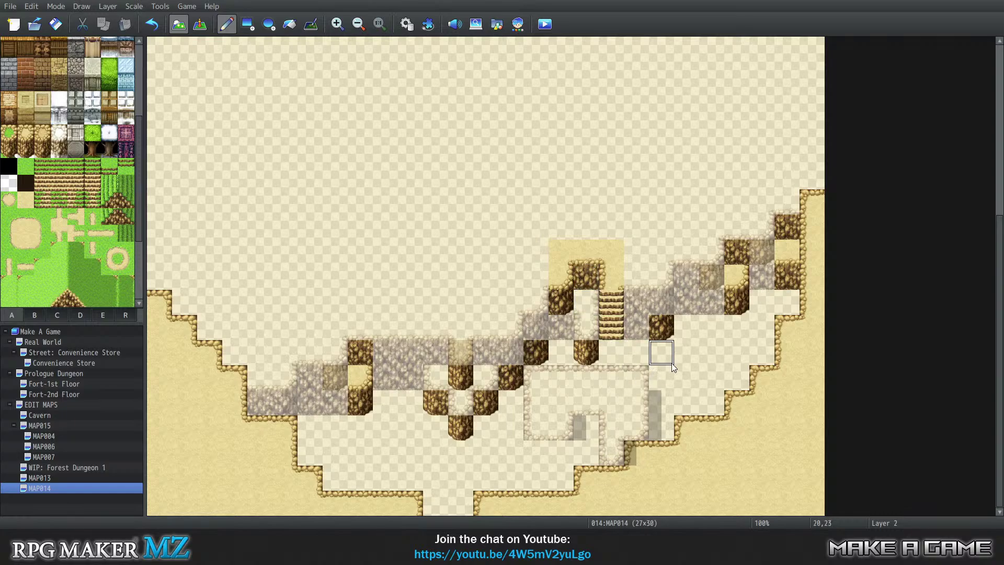
key("3")
key("0")
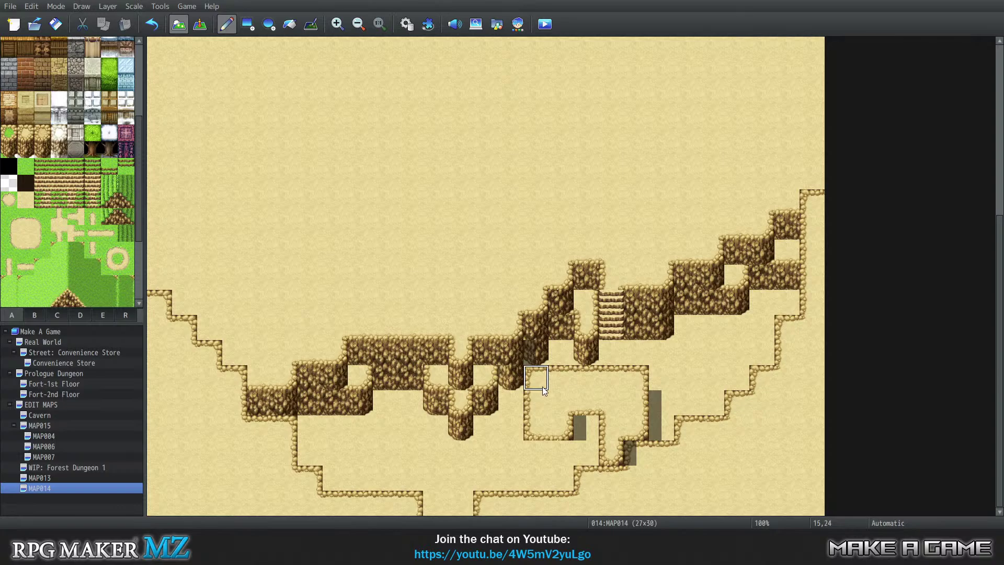
Step: Clear the scratch ledge outline below the cliff and touch up the rock wall tile at column 15, row 23
mouse_move(643, 378)
left_mouse_down()
mouse_move(539, 385)
mouse_move(557, 424)
mouse_move(622, 403)
mouse_move(609, 439)
left_mouse_up()
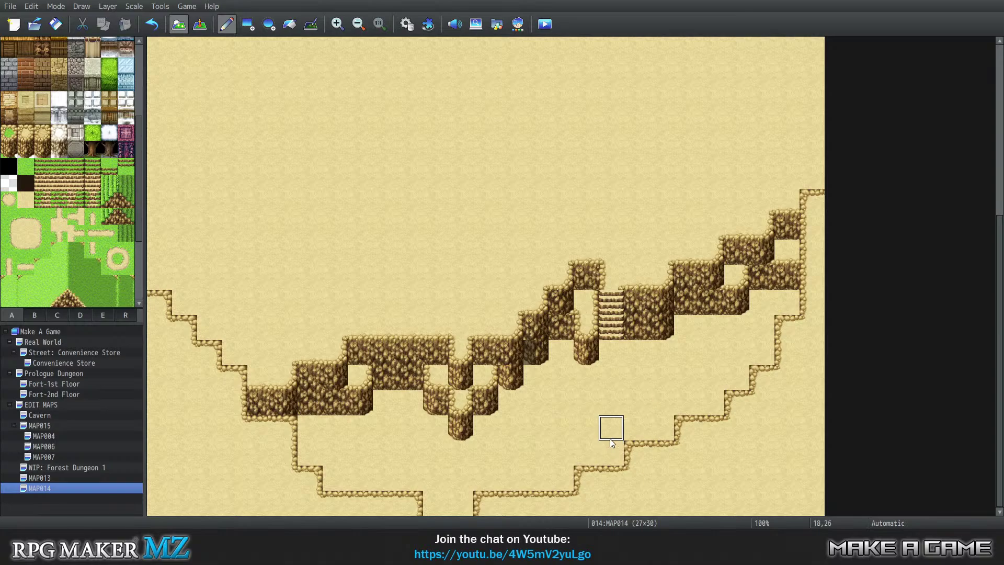
left_click(486, 403)
left_click(534, 351)
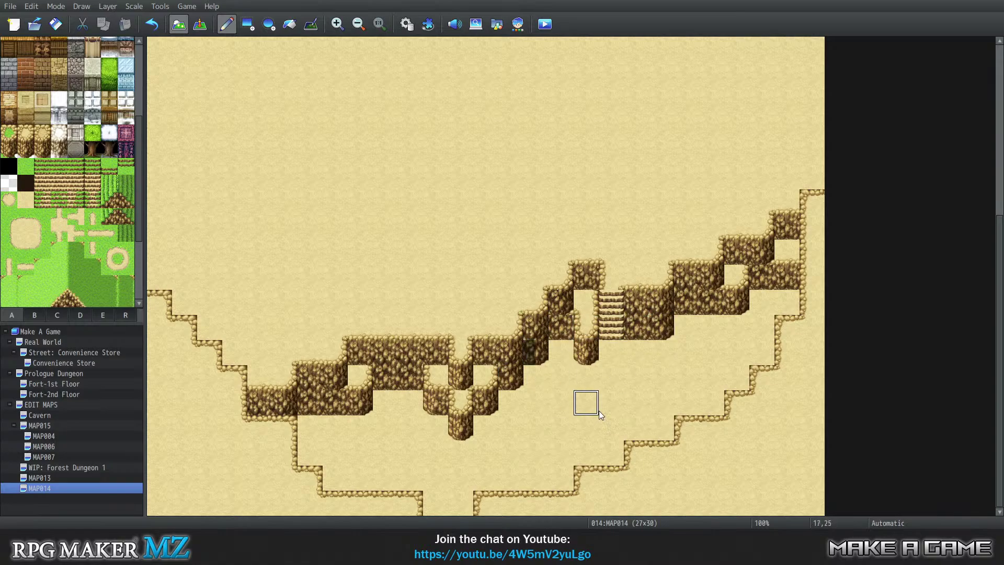
key("3")
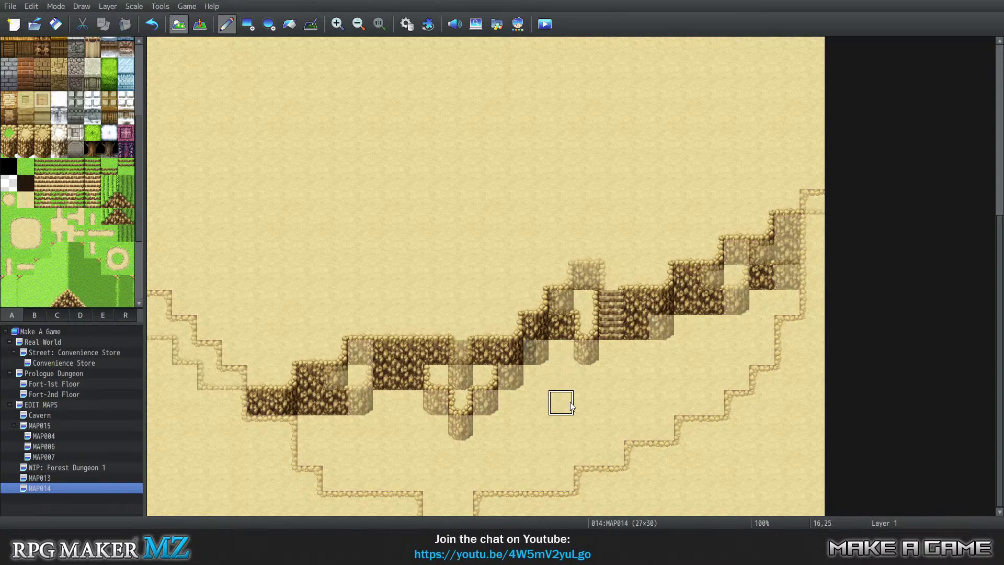
key("0")
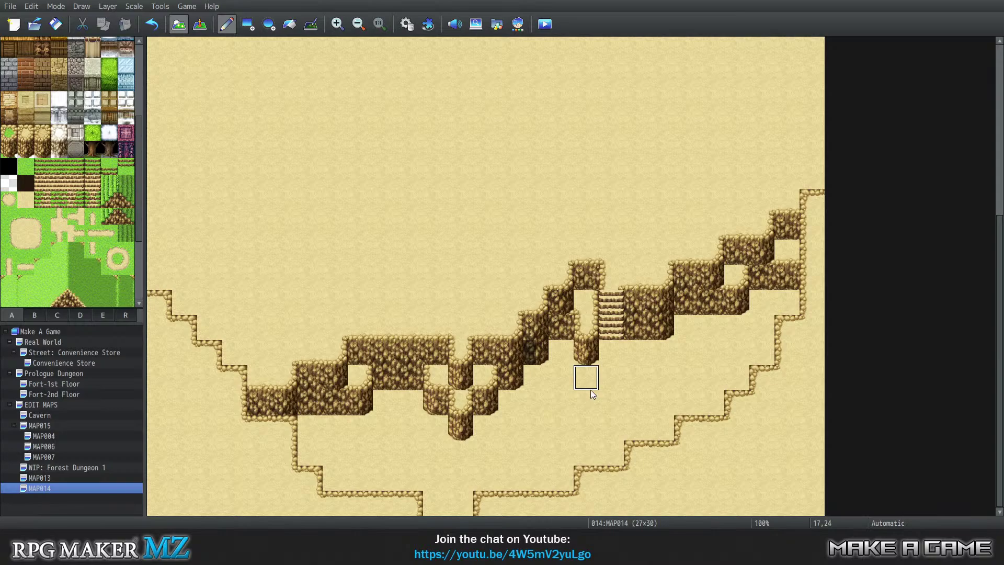
left_click(597, 363)
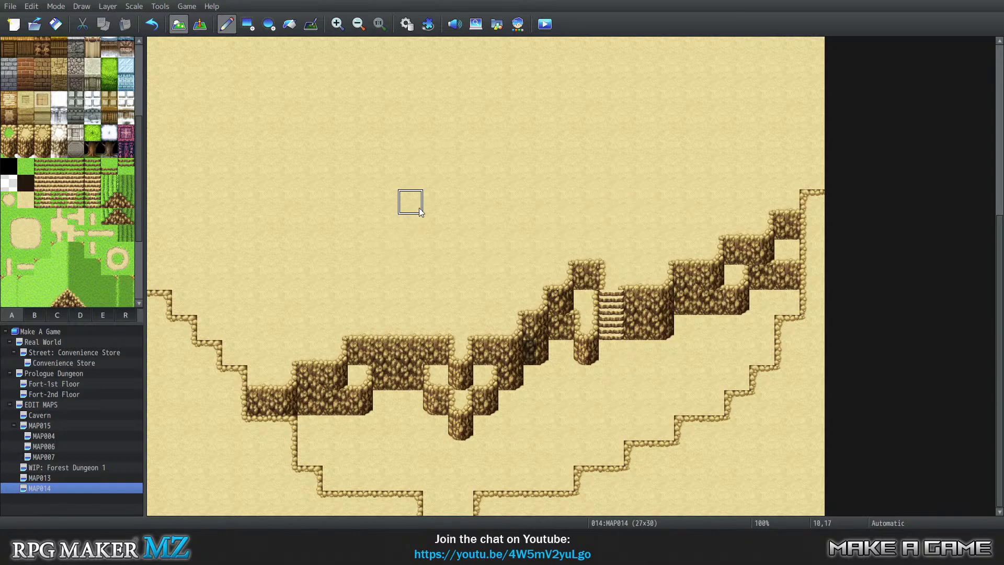
scroll(421, 211, "up", 2)
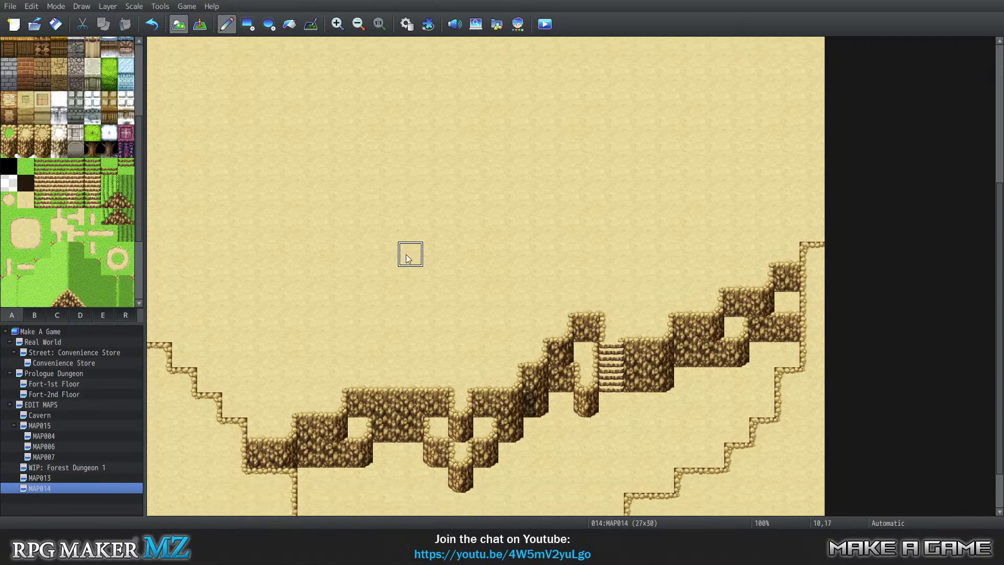
scroll(407, 257, "down", 2)
scroll(411, 253, "up", 1)
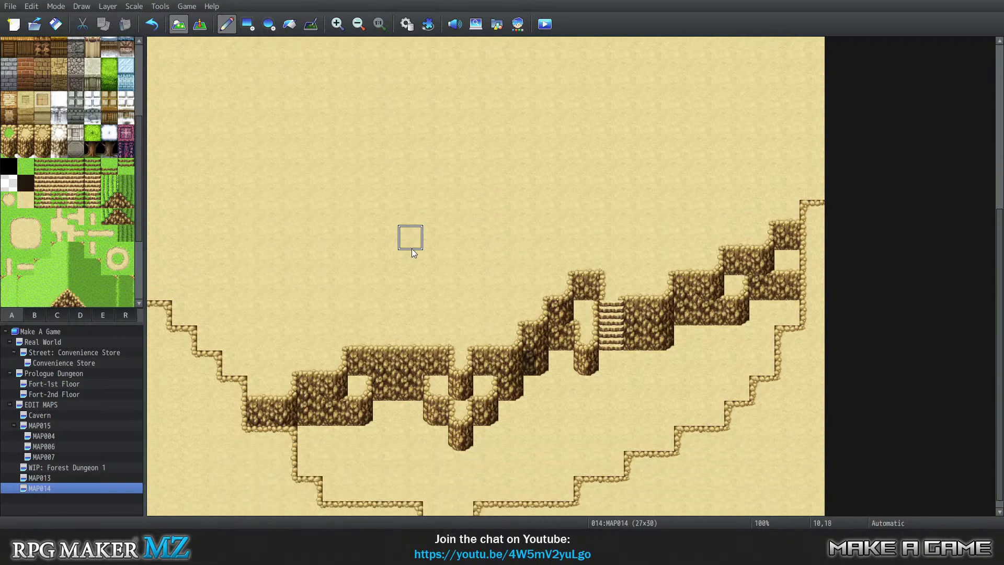
scroll(413, 253, "down", 1)
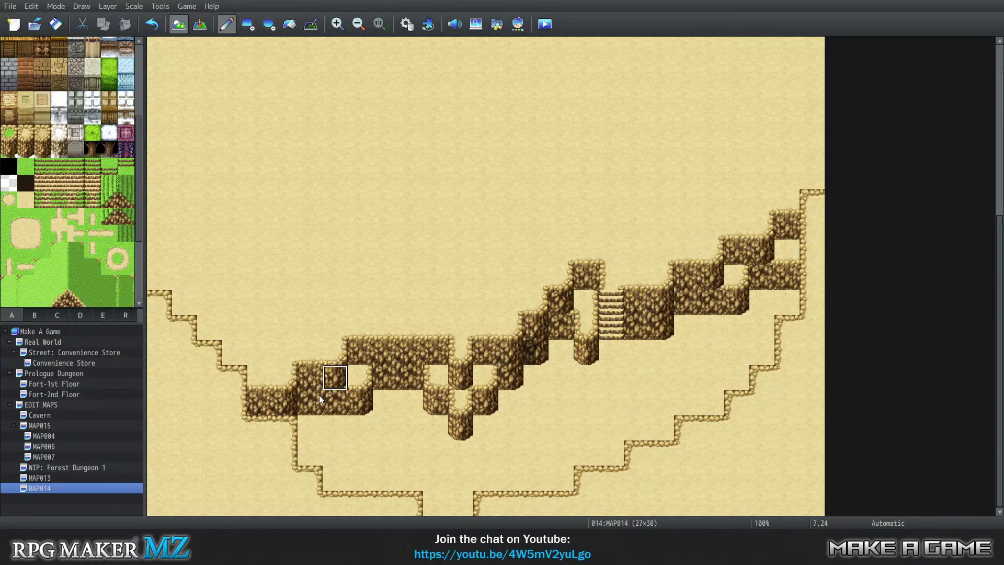
left_click(364, 378)
Step: Switch to Photoshop to examine the whole Outside_A4.png tileset, and return to RPG Maker MZ to look through the map's tile palette
key("alt+Tab")
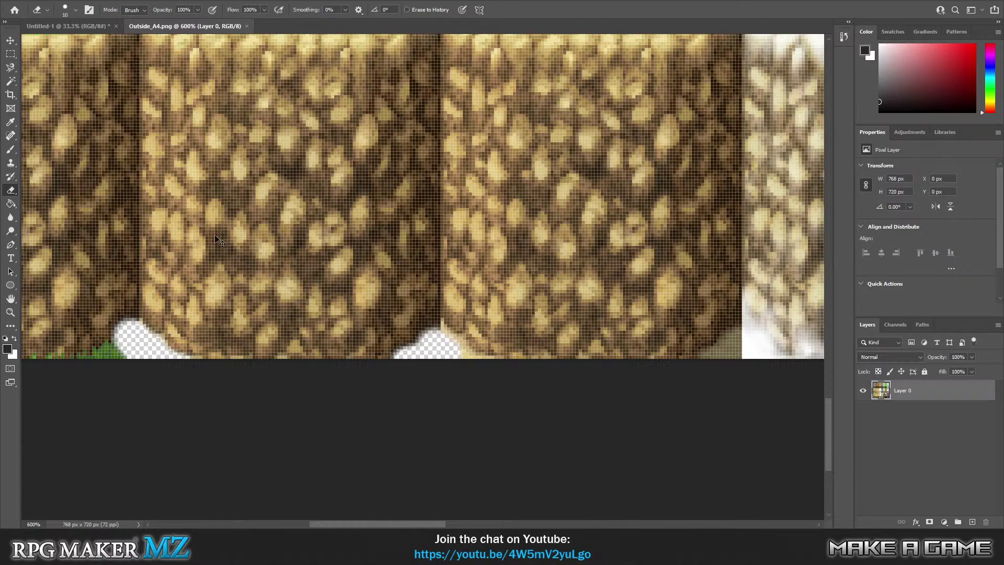
scroll(217, 241, "down", 5, "alt")
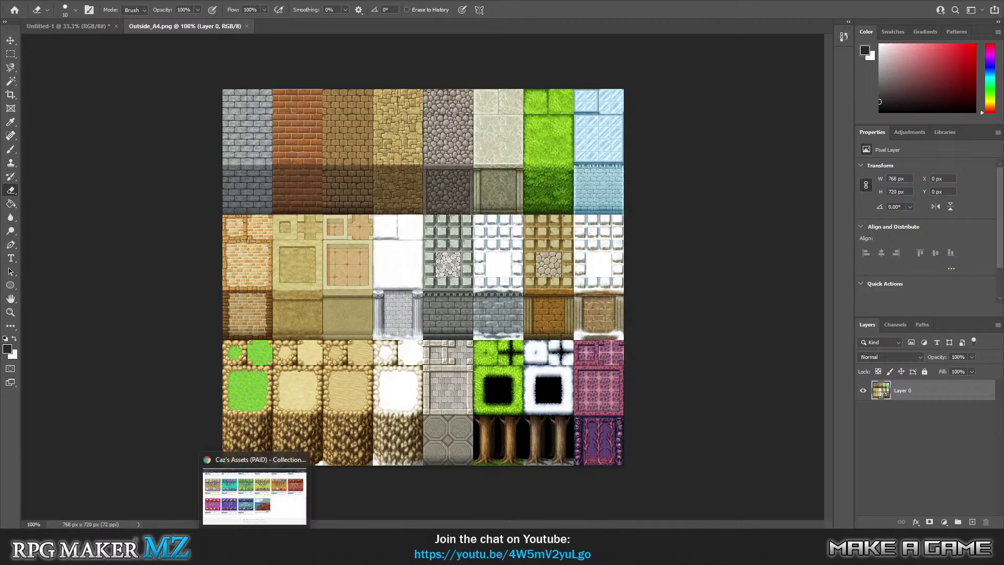
left_click(398, 549)
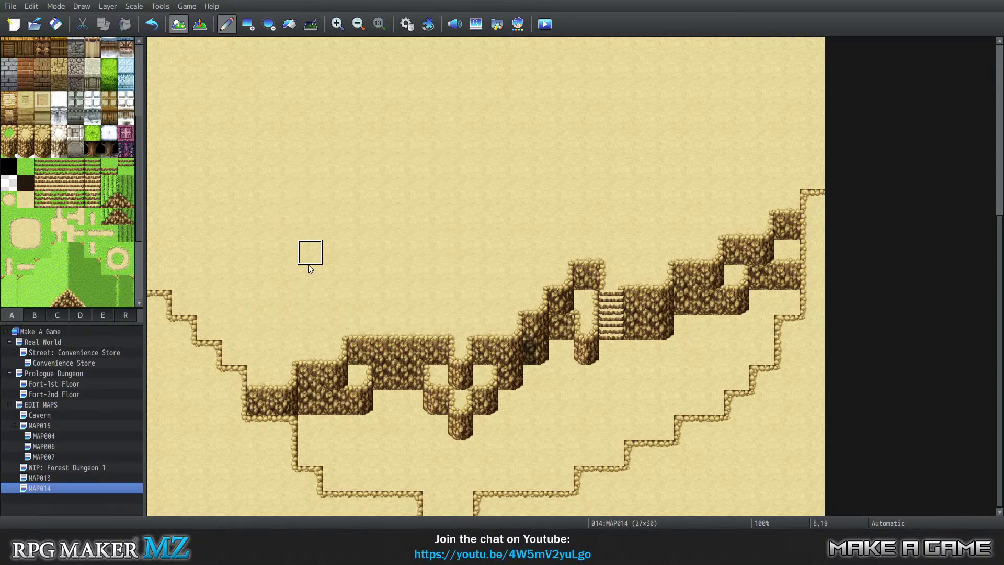
scroll(52, 184, "up", 5)
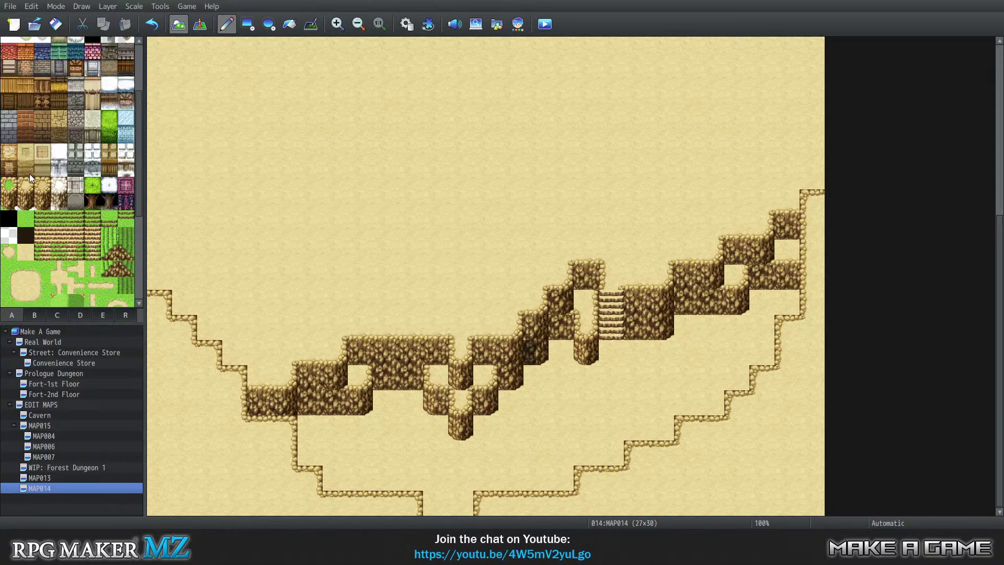
scroll(59, 190, "down", 6)
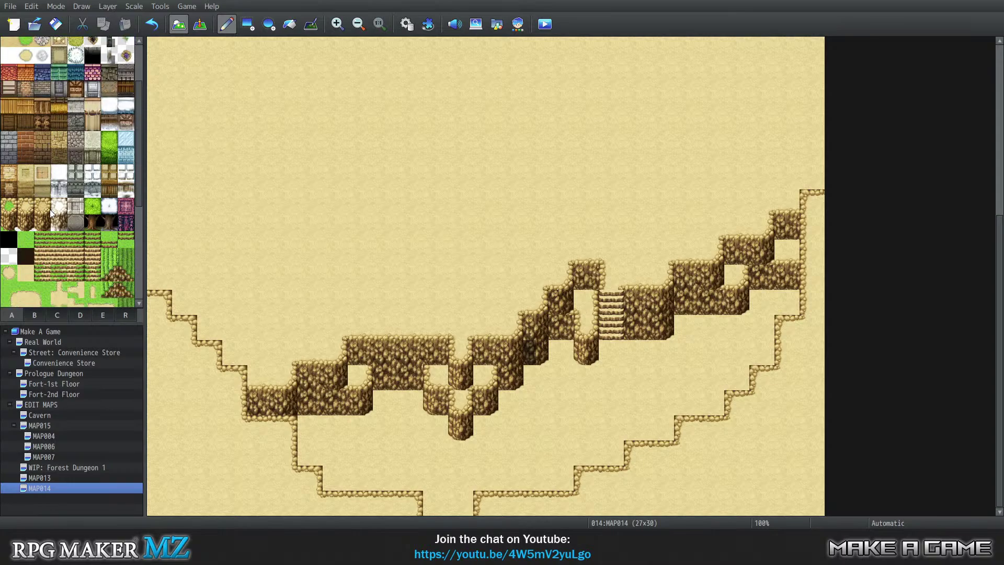
scroll(61, 205, "down", 3)
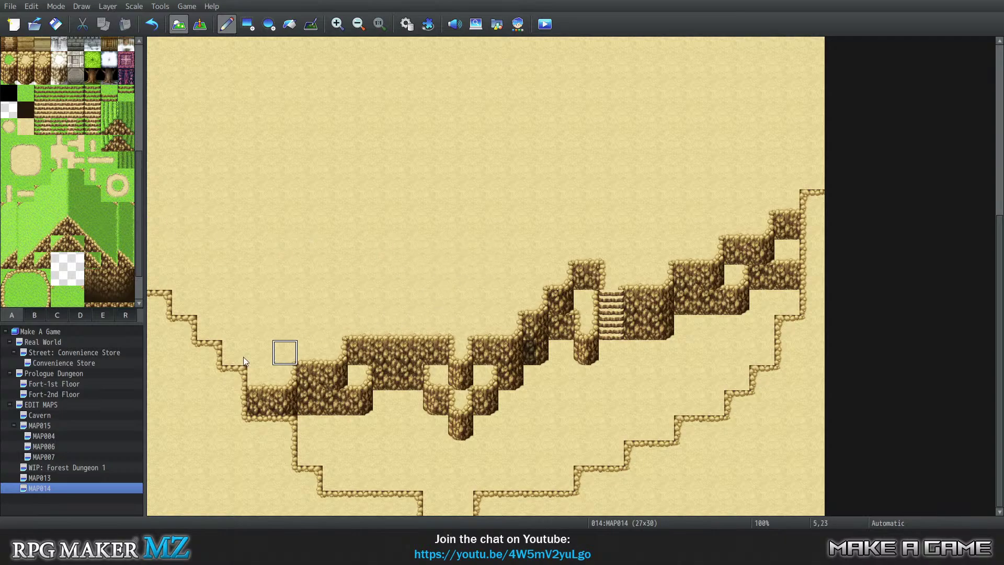
Step: Open the Cavern map and examine its cliffs, water and platforms from the upper area down to the southern part
left_click(53, 417)
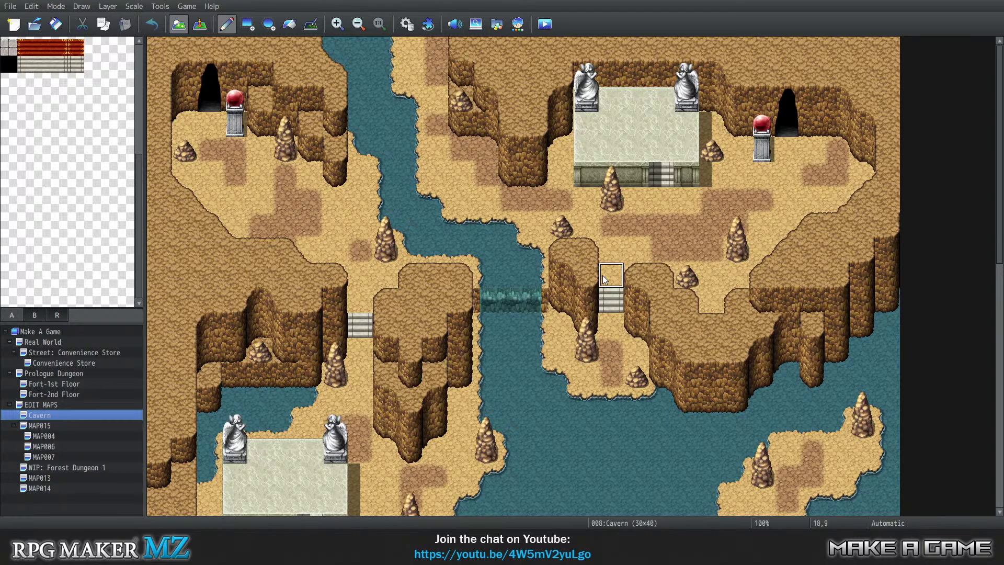
scroll(583, 341, "down", 5)
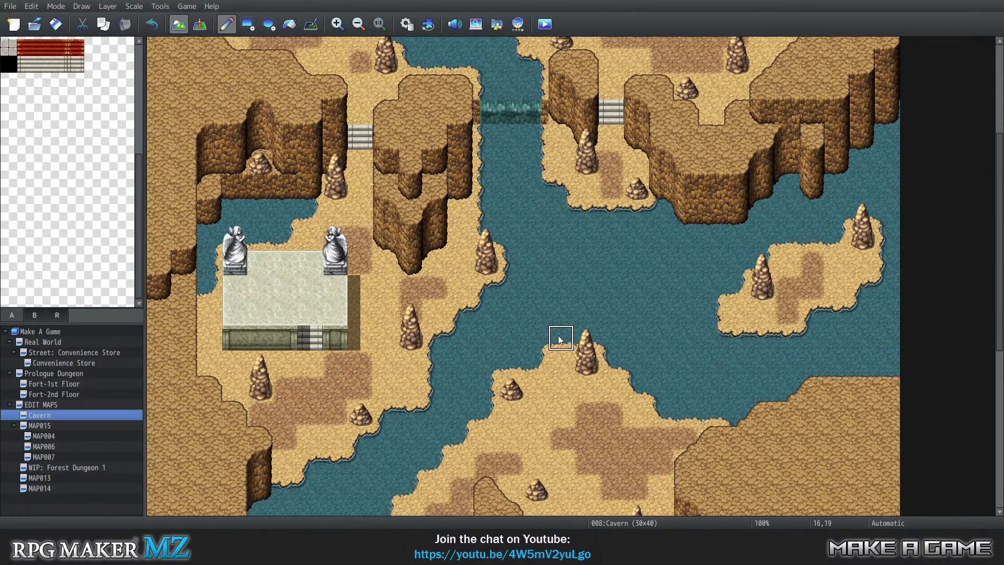
scroll(569, 350, "down", 5)
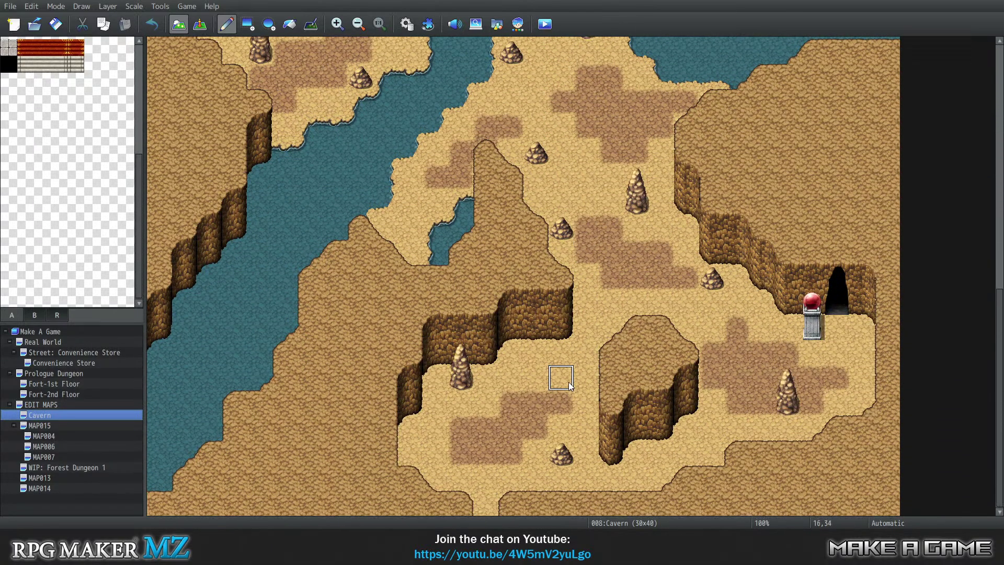
scroll(494, 383, "up", 5)
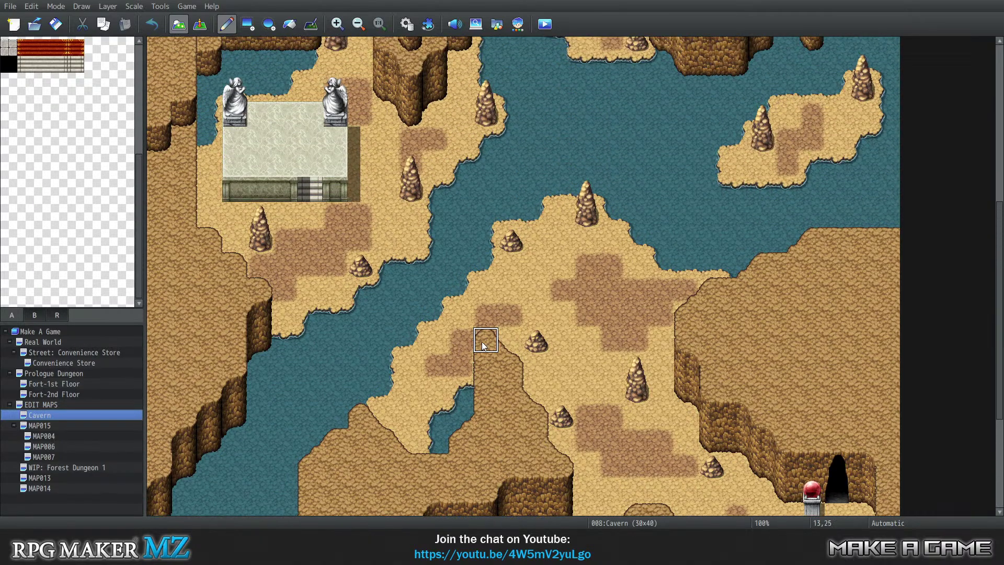
Step: Examine the Cavern map's northern cliffs, and open MAP014 to look over its stepped cliff and the empty ground to the north
scroll(607, 277, "up", 3)
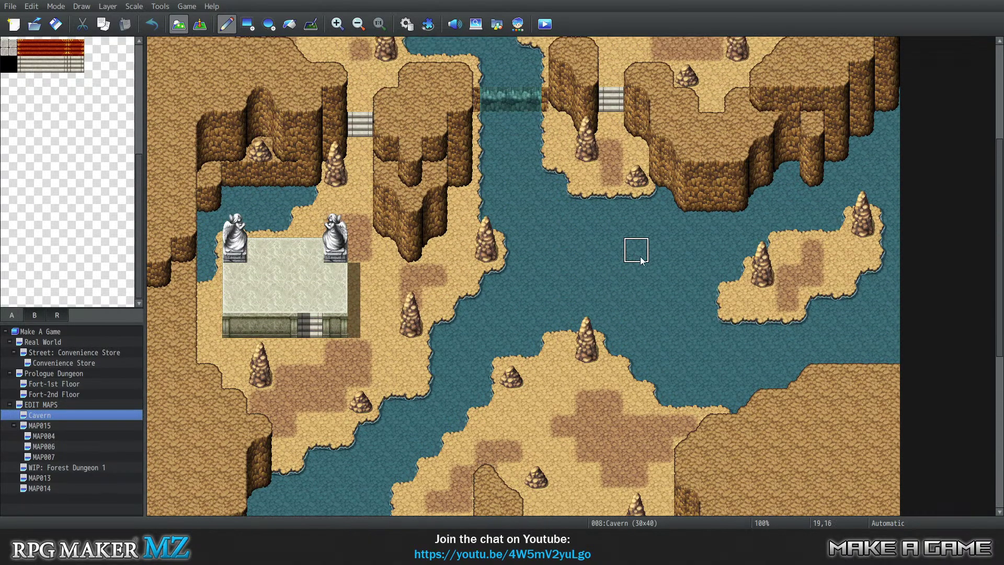
scroll(602, 273, "up", 4)
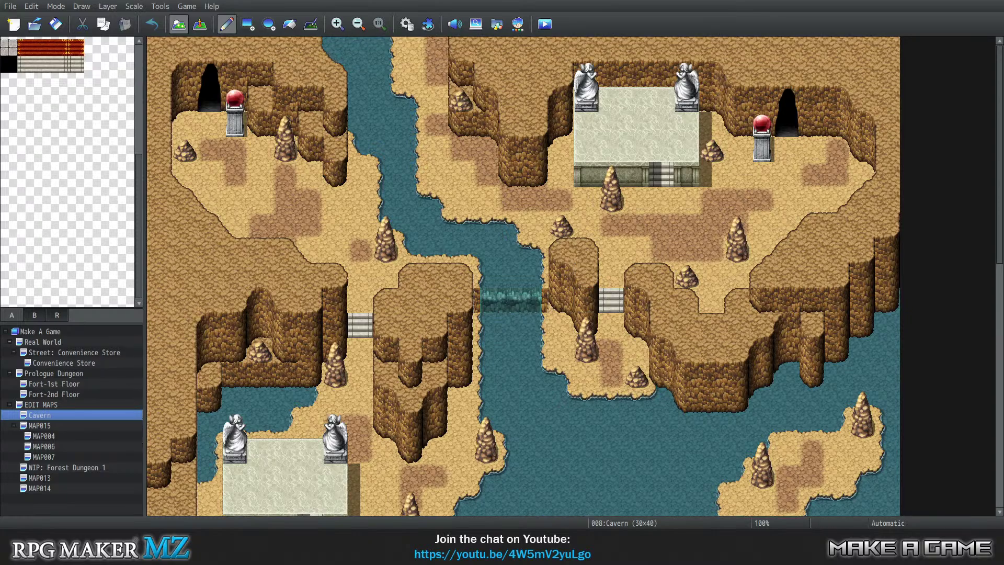
left_click(58, 489)
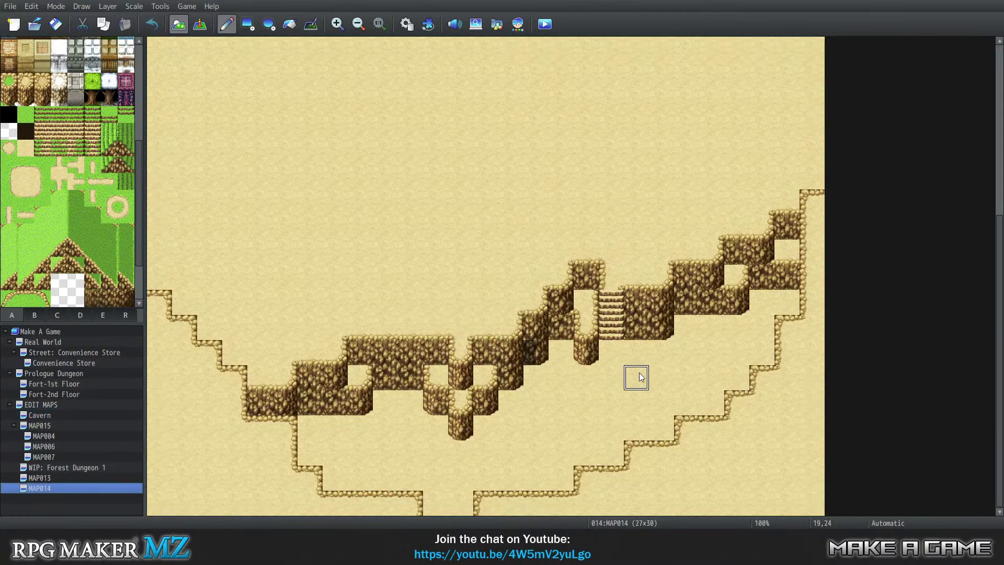
scroll(648, 346, "up", 1)
scroll(646, 345, "up", 1)
scroll(578, 341, "down", 2)
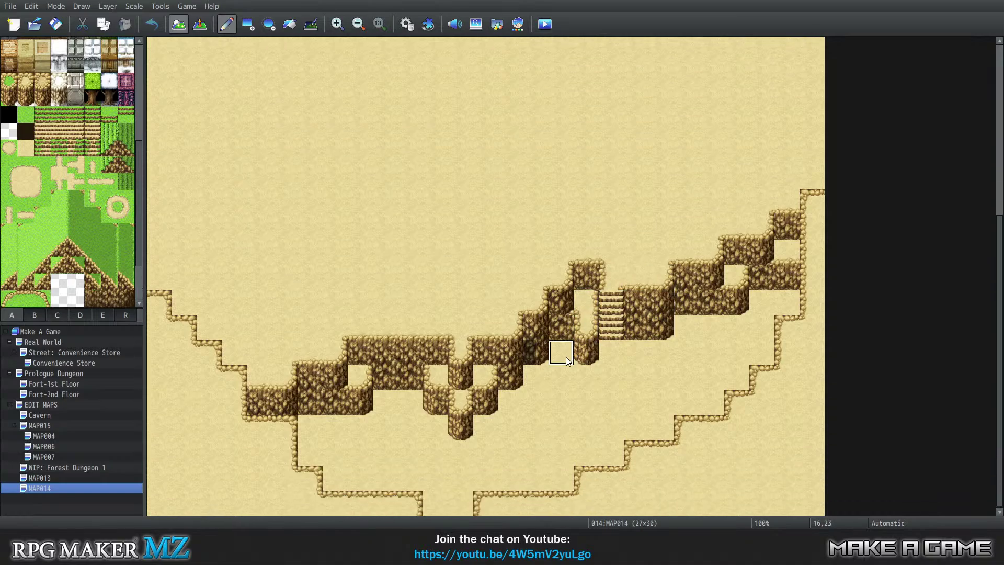
scroll(545, 378, "up", 4)
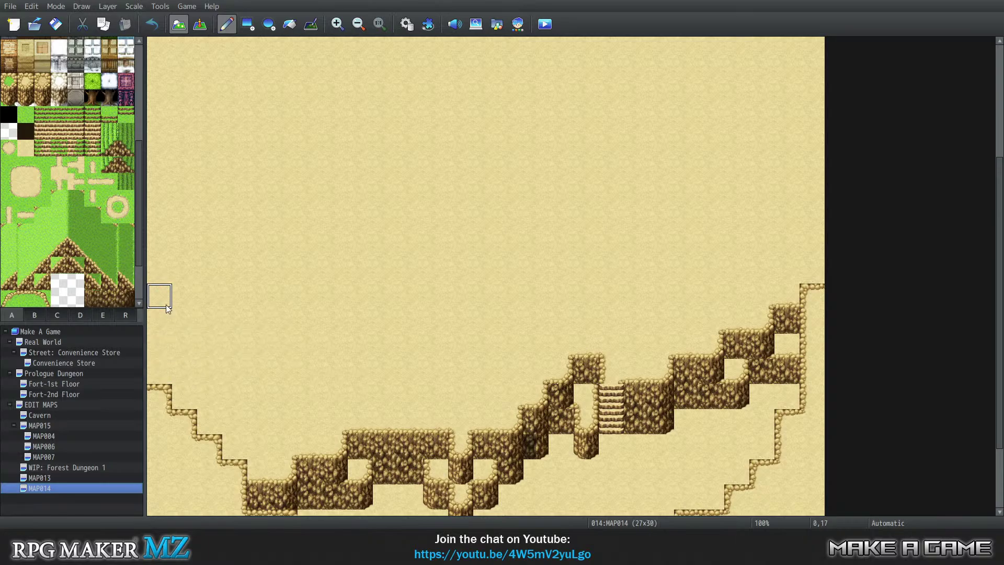
scroll(271, 314, "down", 4)
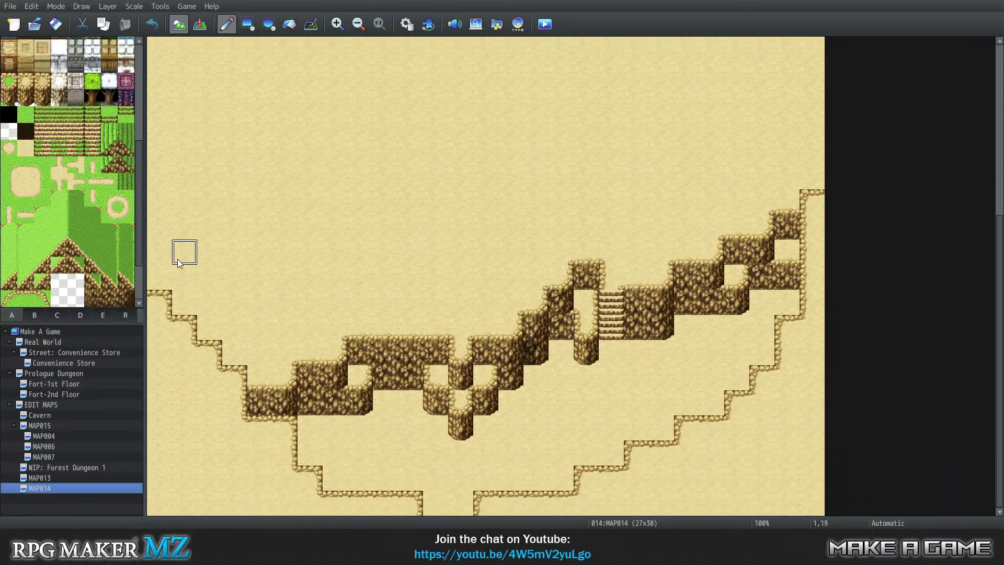
scroll(94, 265, "up", 2)
Step: Try to blank out column 0 of MAP014 from row 0 to row 8 with the empty tile
scroll(89, 260, "down", 3)
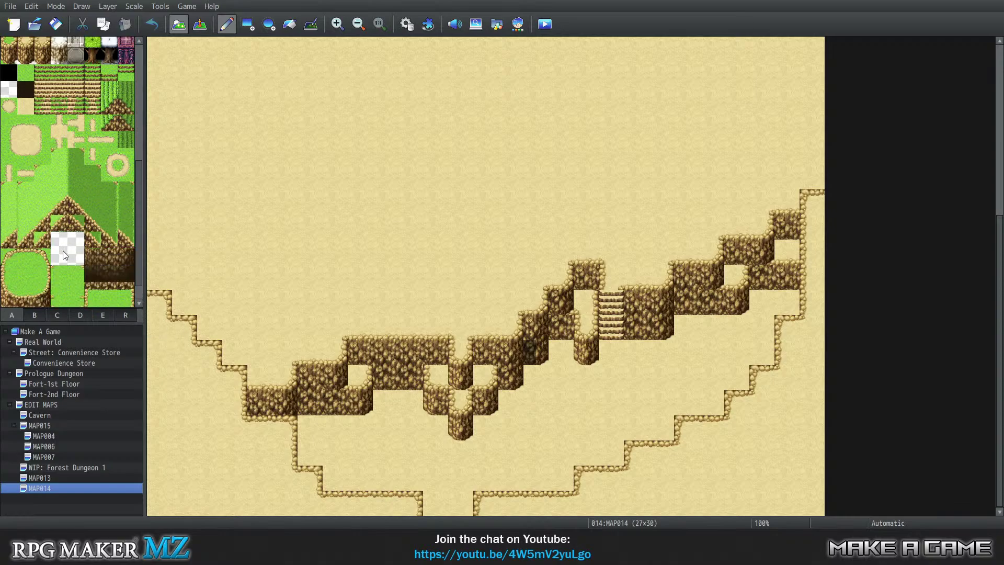
scroll(62, 250, "up", 5)
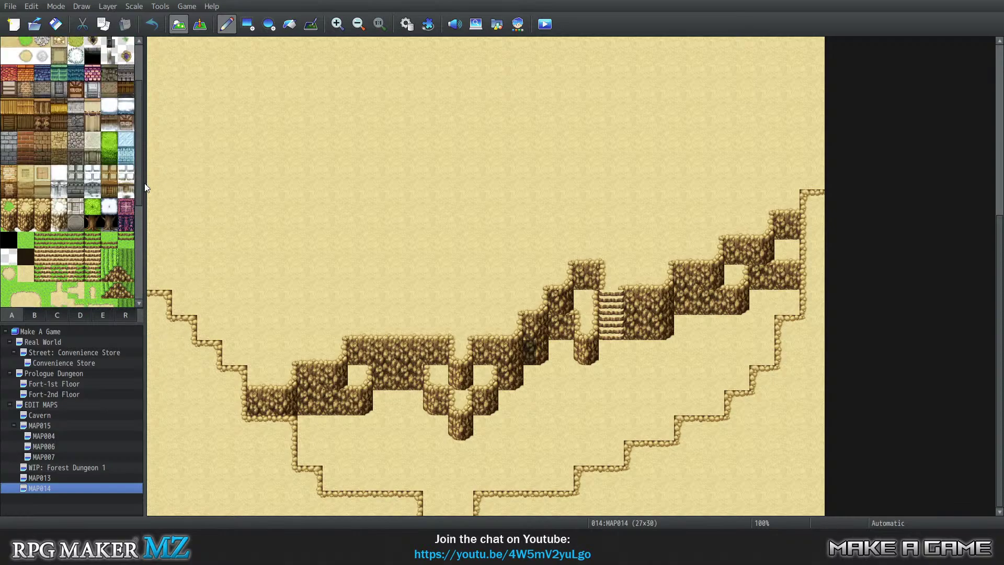
scroll(141, 163, "up", 3)
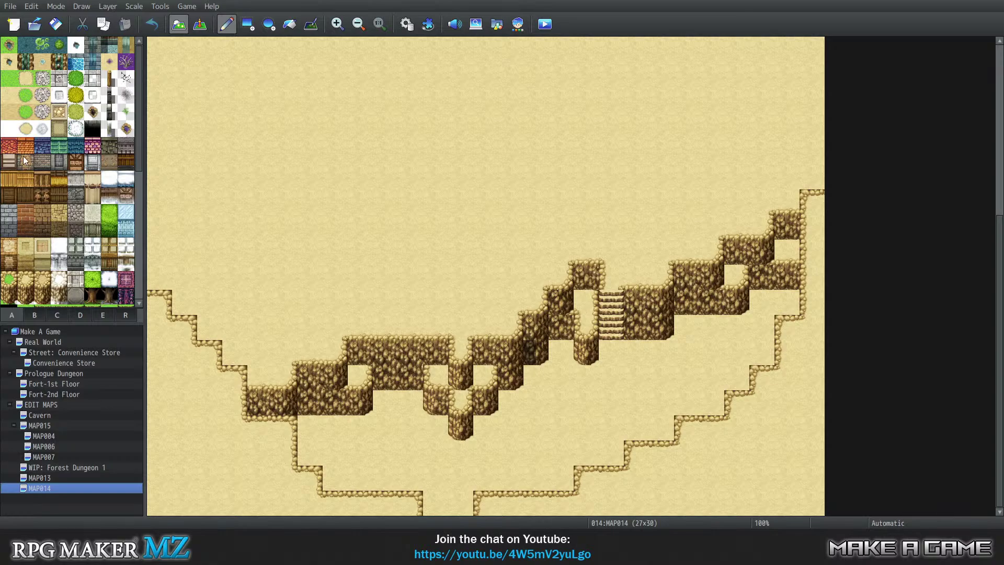
left_click(90, 132)
scroll(52, 139, "down", 4)
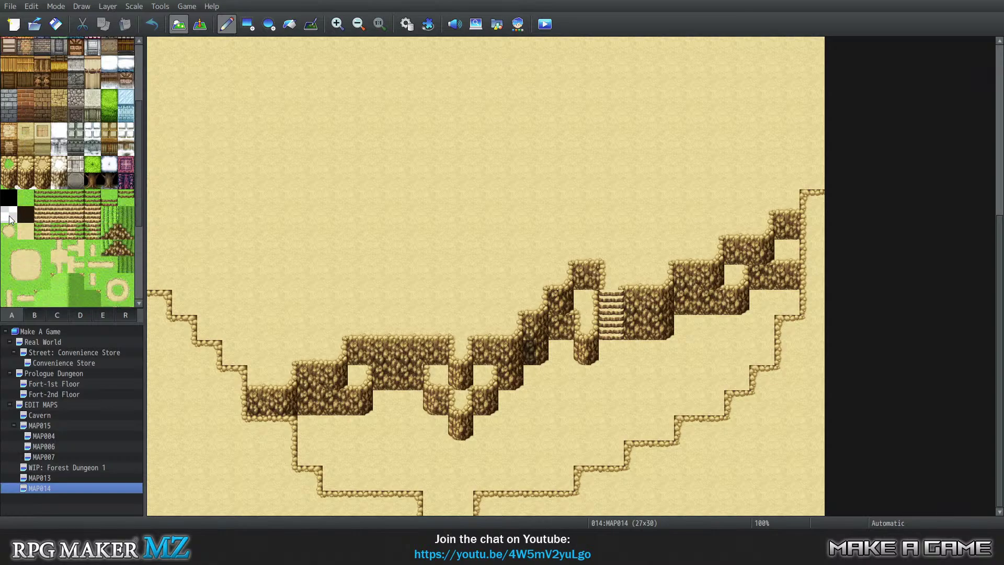
scroll(167, 110, "up", 6)
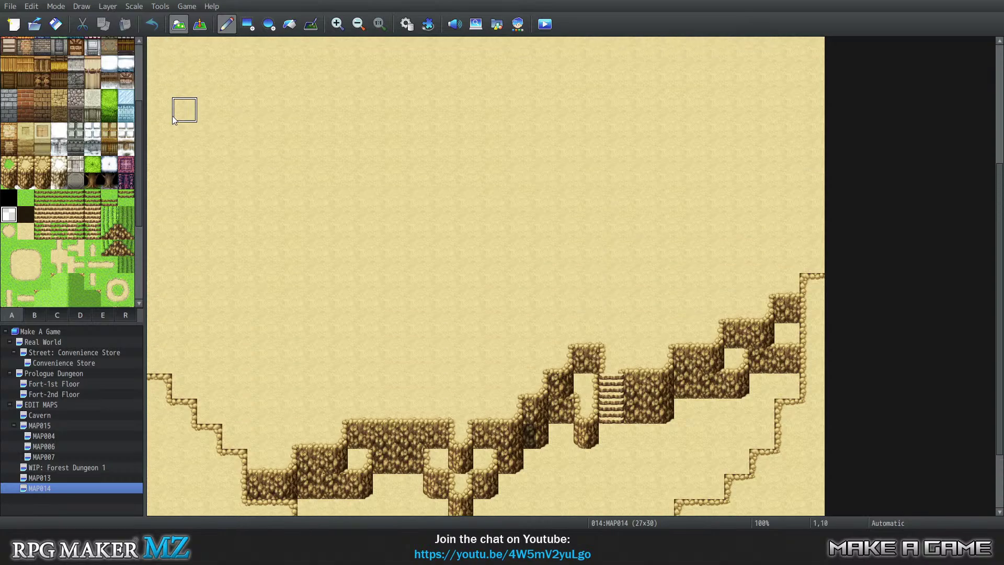
scroll(178, 121, "up", 5)
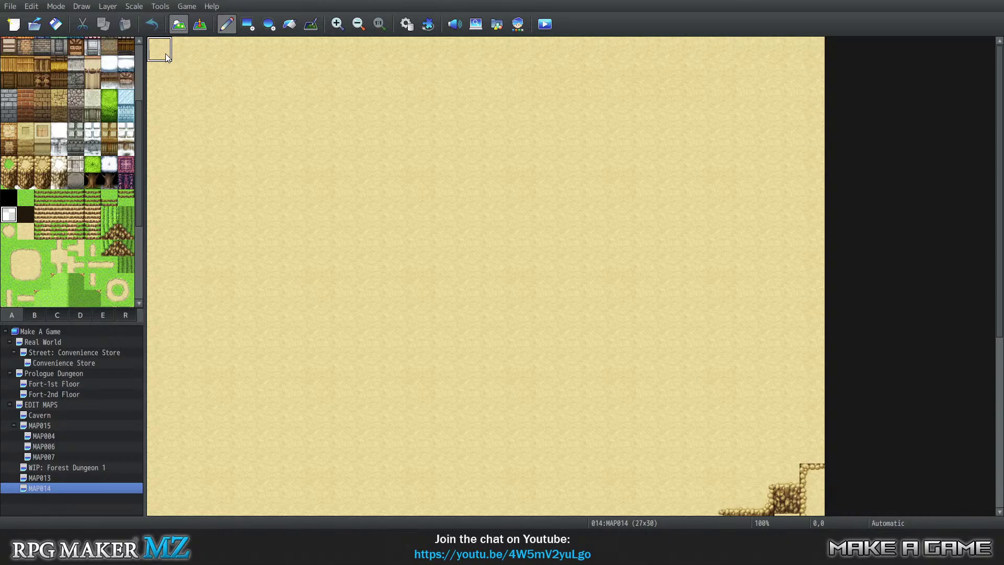
left_click_drag(158, 52, 154, 256)
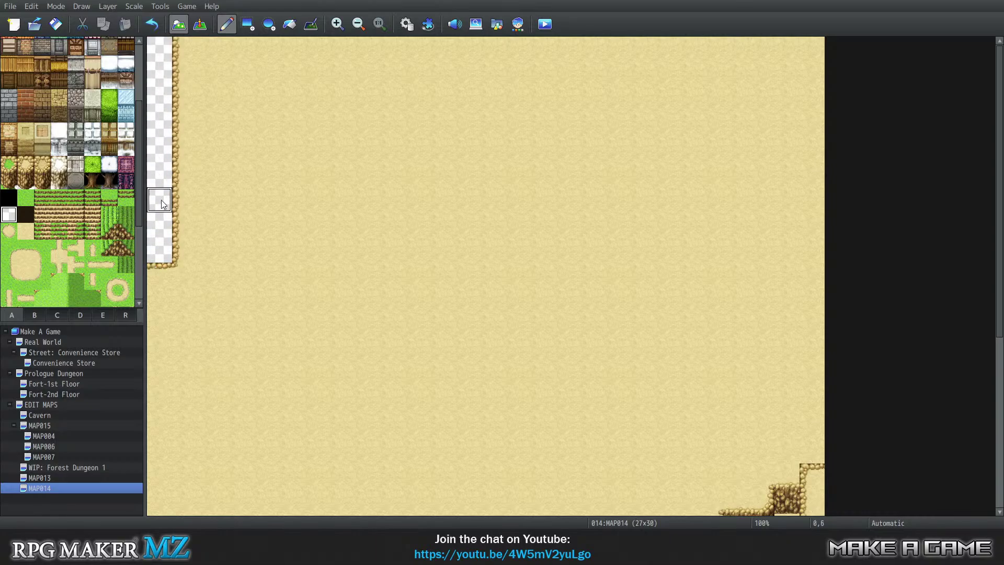
Step: Try to extend the empty area along MAP014's western edge to the southern border, two columns wide in the southern part
scroll(172, 210, "down", 4)
scroll(179, 151, "down", 2)
mouse_move(157, 118)
left_mouse_down()
mouse_move(155, 381)
mouse_move(173, 268)
mouse_move(165, 257)
left_mouse_up()
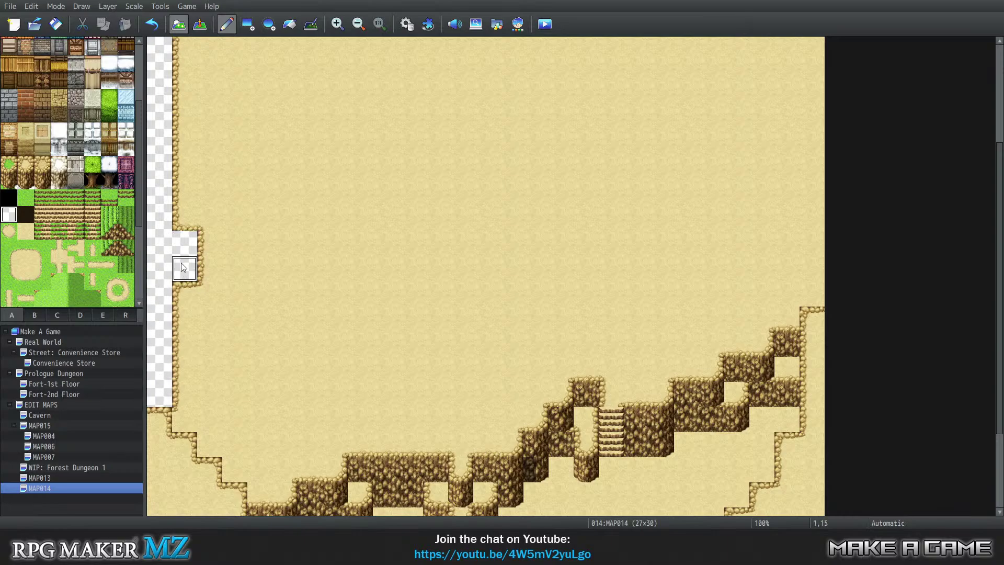
key("ctrl+z")
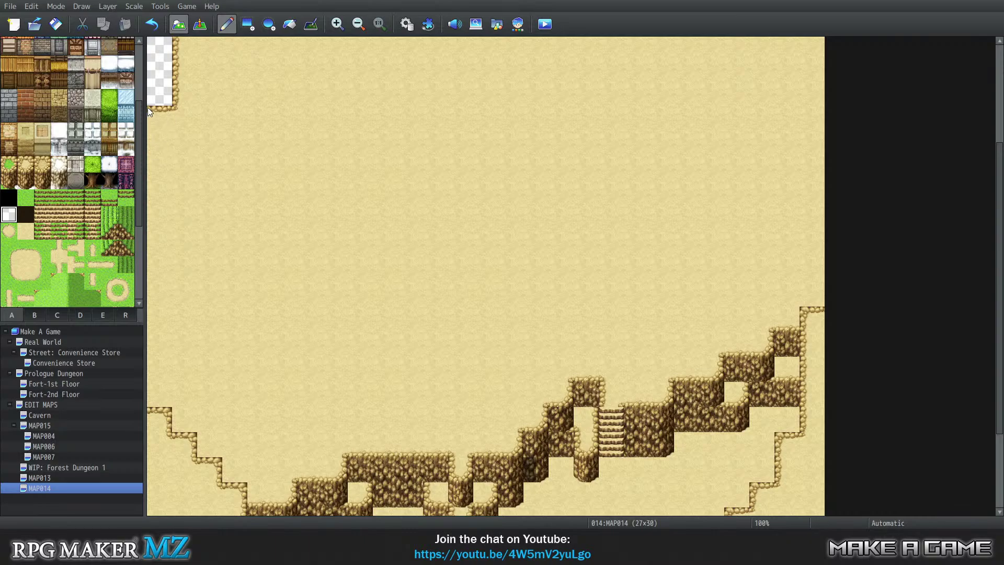
left_click_drag(153, 157, 149, 400)
scroll(212, 292, "down", 2)
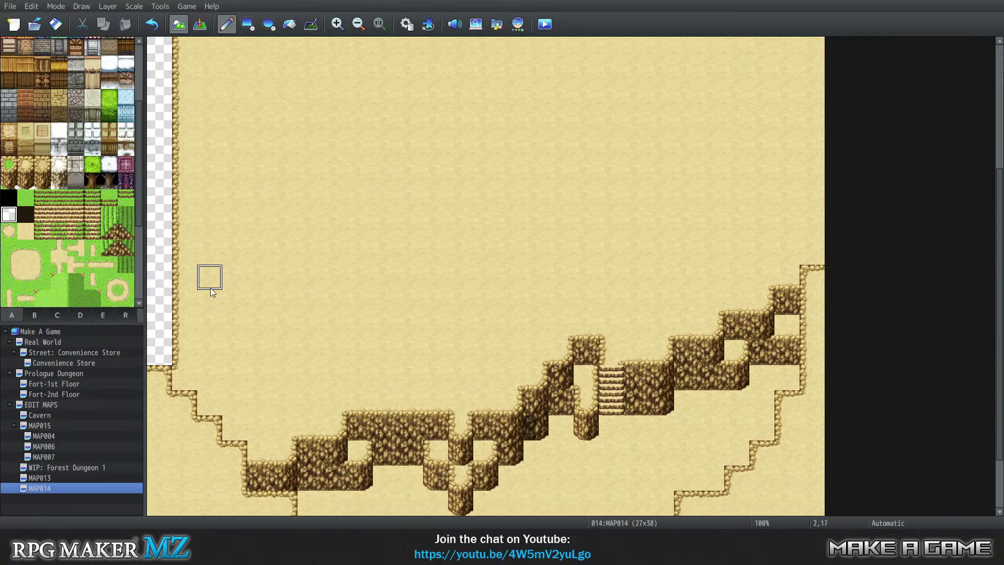
scroll(212, 292, "down", 3)
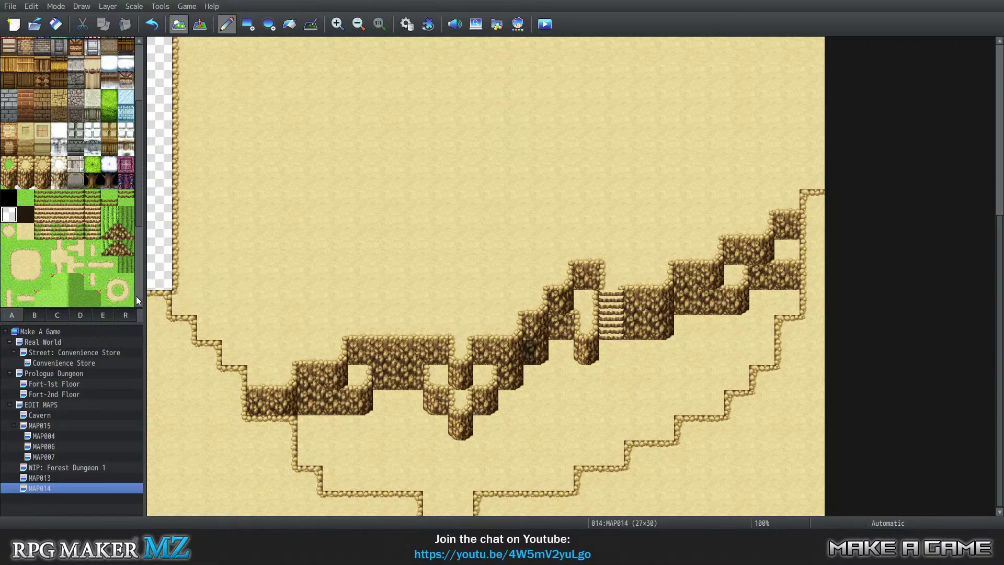
left_click_drag(157, 303, 175, 344)
mouse_move(180, 382)
left_mouse_down()
mouse_move(157, 416)
mouse_move(160, 351)
mouse_move(157, 505)
mouse_move(185, 481)
mouse_move(183, 455)
mouse_move(185, 503)
left_mouse_up()
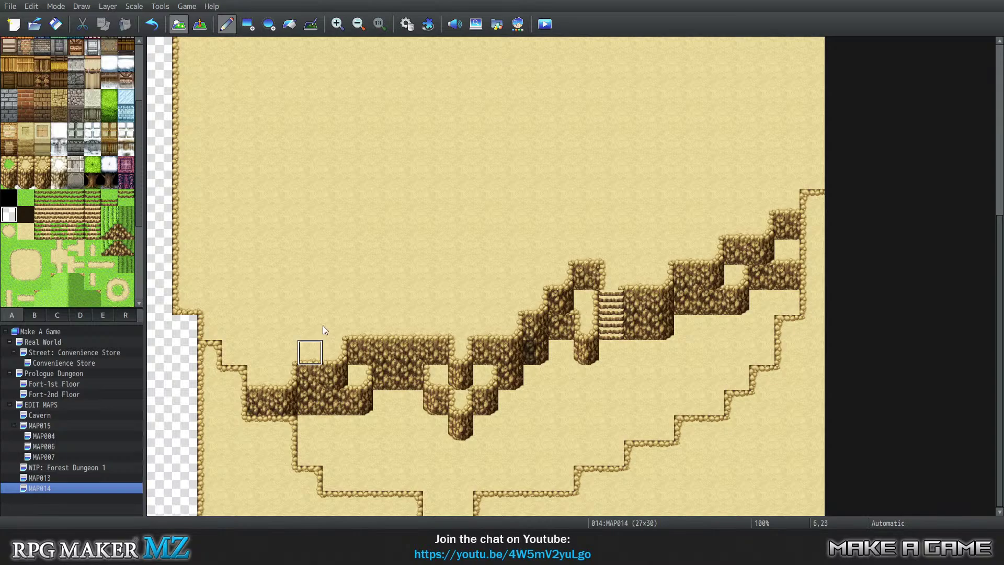
Step: Try to widen the empty area in MAP014's northwest to five columns, narrowing it in steps to two columns southward
scroll(698, 175, "up", 5)
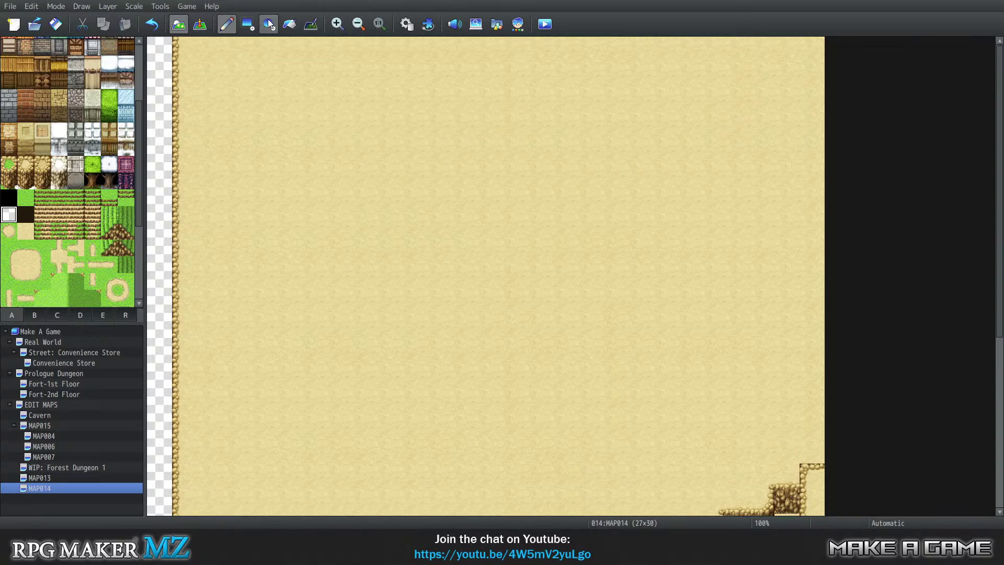
left_click(361, 26)
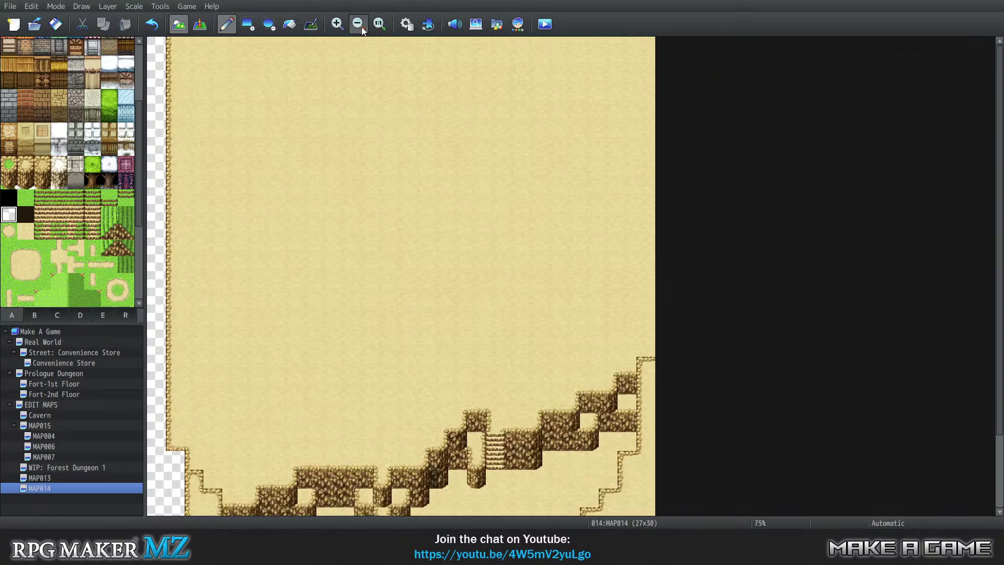
left_click(361, 26)
left_click(361, 26)
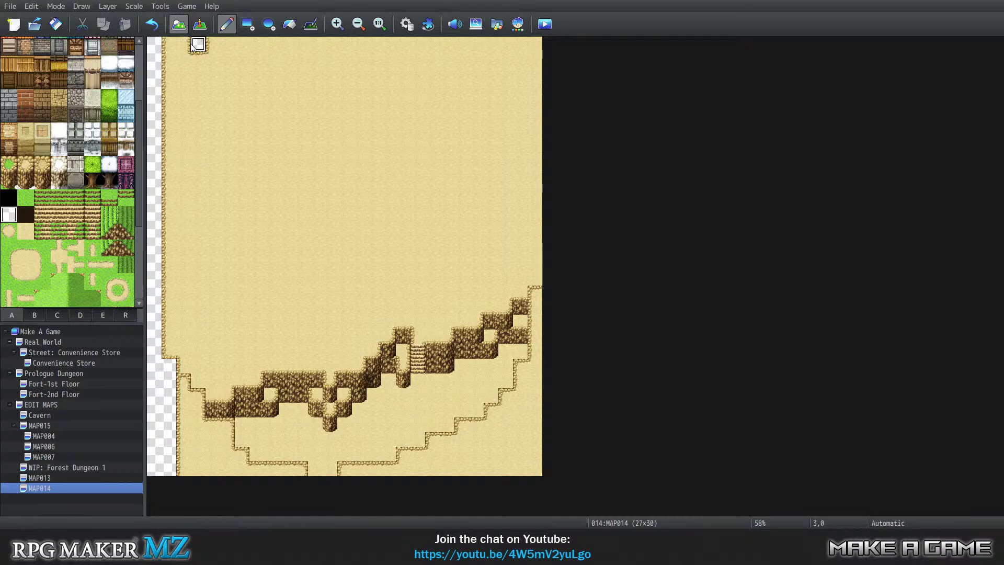
mouse_move(197, 46)
left_mouse_down()
mouse_move(169, 250)
mouse_move(212, 63)
mouse_move(169, 87)
mouse_move(170, 122)
mouse_move(191, 120)
mouse_move(187, 204)
mouse_move(176, 41)
mouse_move(181, 56)
left_mouse_up()
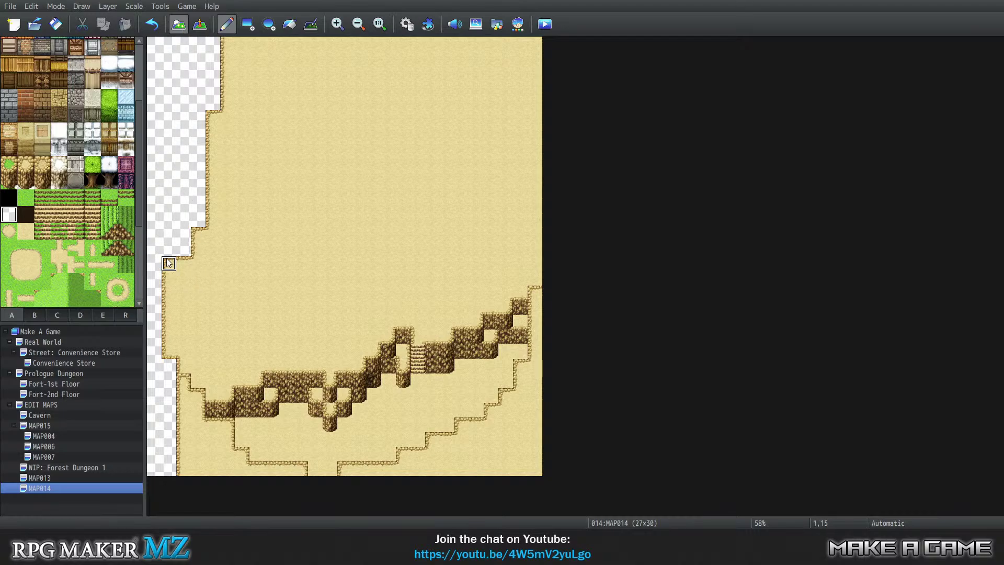
mouse_move(169, 263)
left_mouse_down()
mouse_move(156, 308)
mouse_move(168, 355)
left_mouse_up()
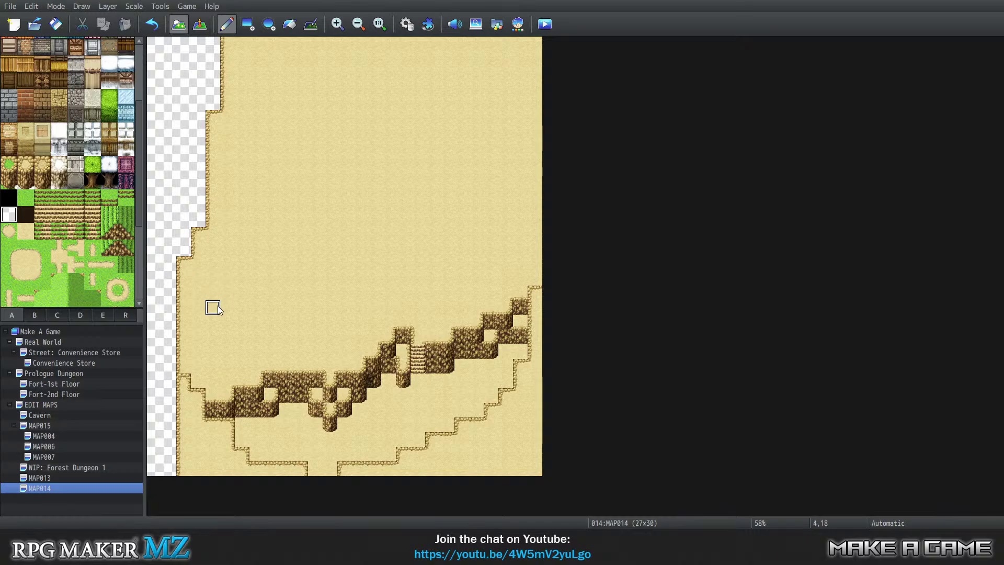
left_click(190, 270)
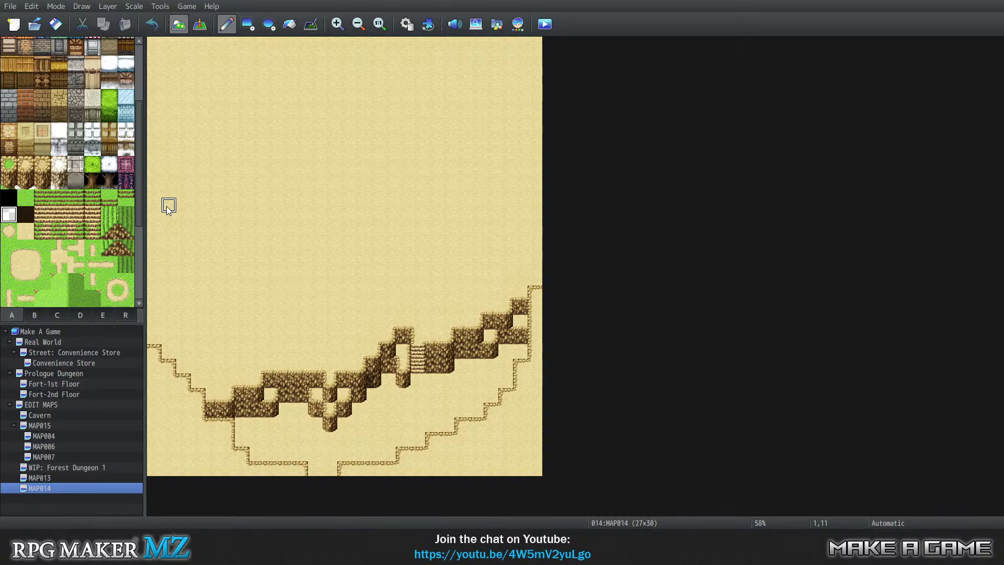
Step: Open the list of sample maps for loading under EDIT MAPS and look through the map names
left_click(52, 404)
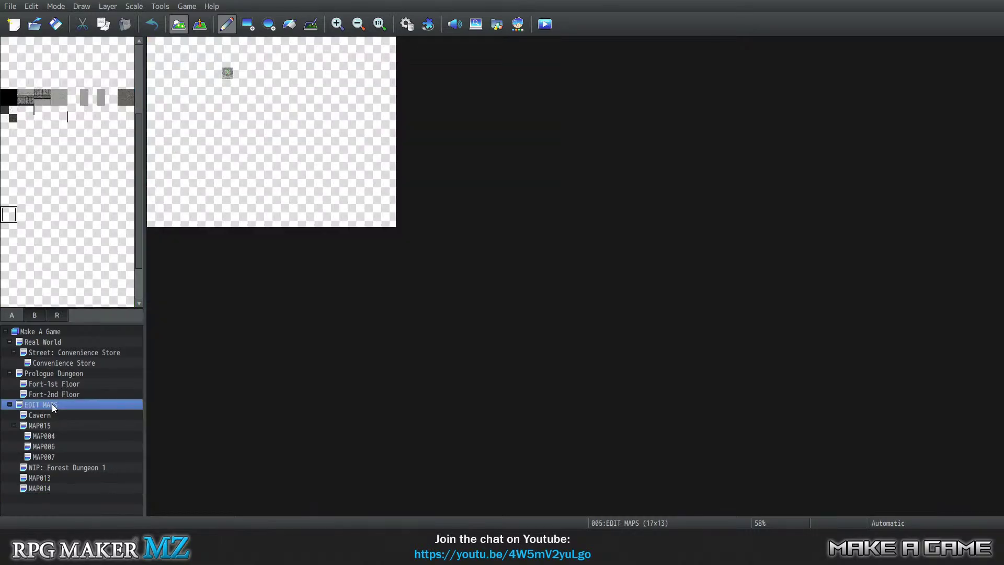
right_click(58, 403)
left_click(72, 413)
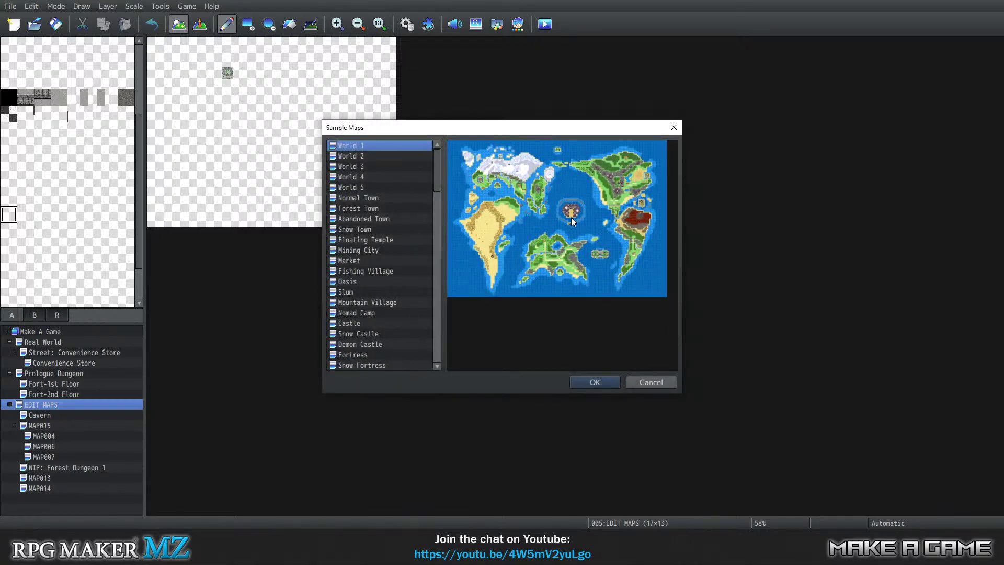
scroll(369, 167, "down", 4)
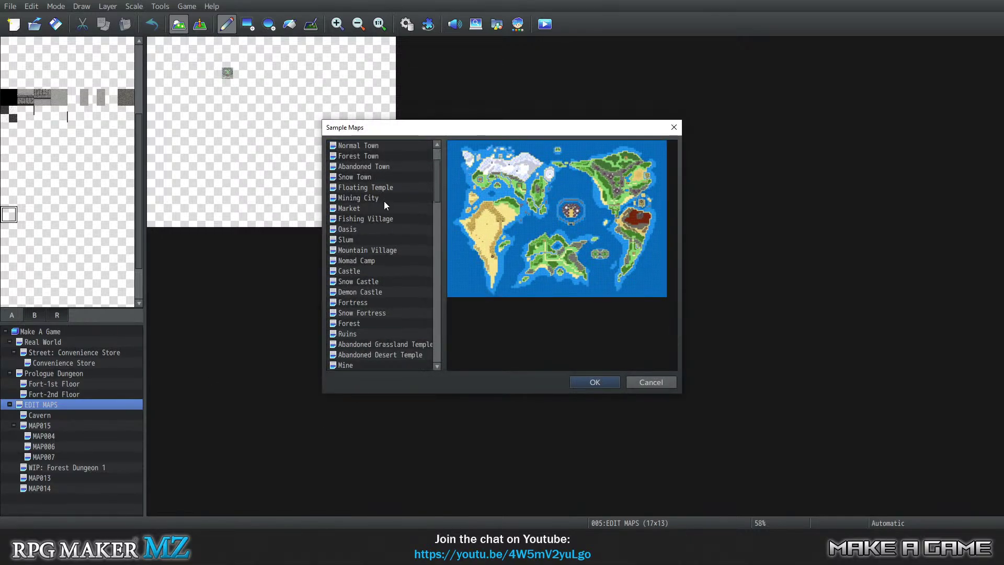
scroll(389, 220, "down", 1)
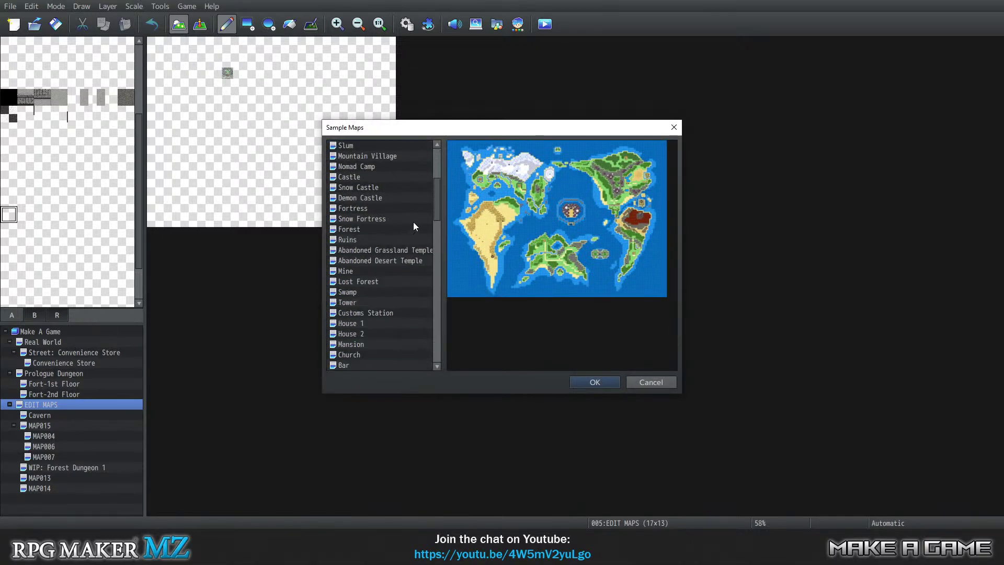
left_click_drag(440, 198, 437, 170)
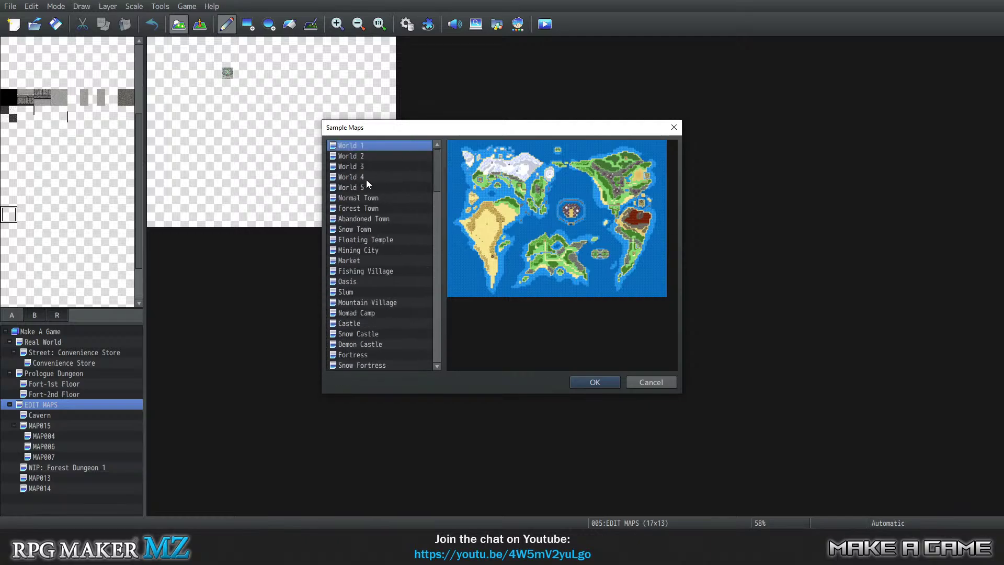
Step: Preview the sample maps one after another from Normal Town through Hospital 2F, and close the list without loading any
left_click(362, 197)
key("Down")
key("Down")
key("Down")
key("Down")
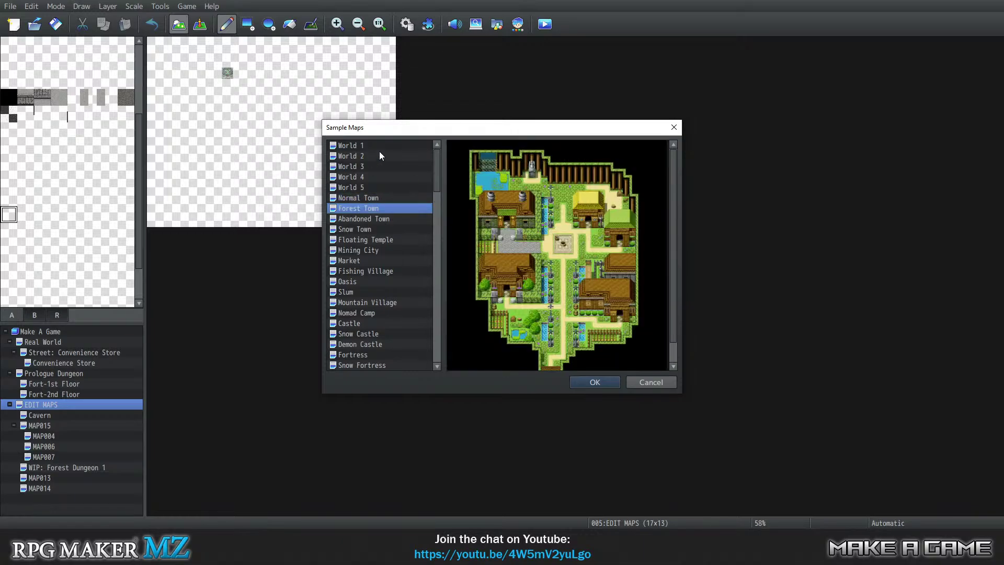
key("Down")
key("Down")
key("Down")
key("Down")
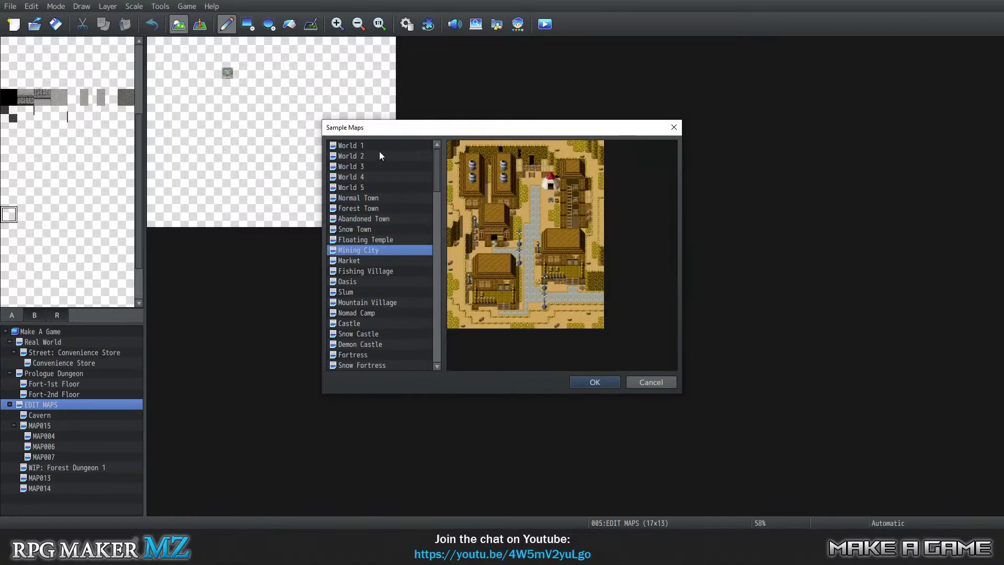
key("Down")
key("Down")
key("Down")
key("Down")
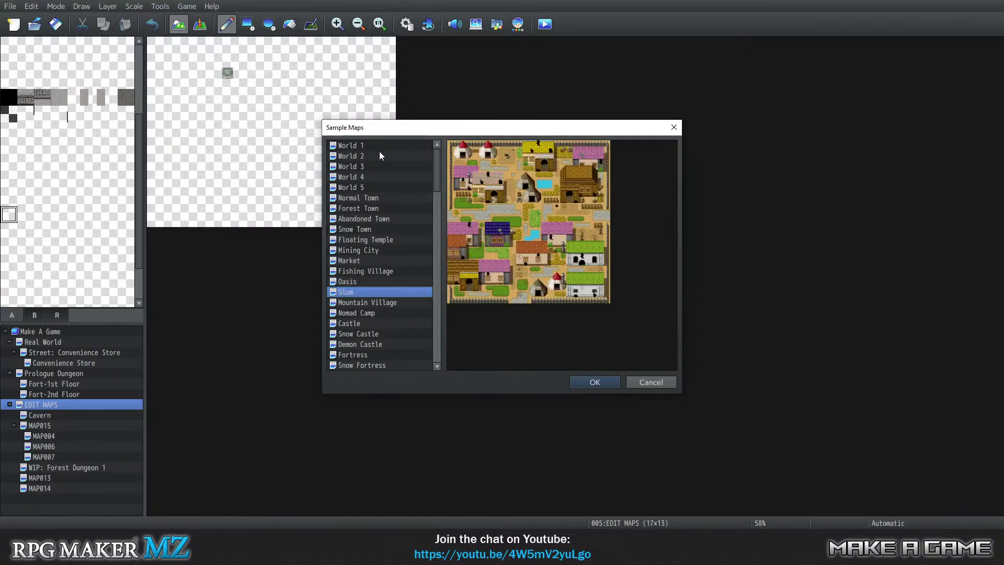
key("Down")
key("Down")
key("Down")
key("Down")
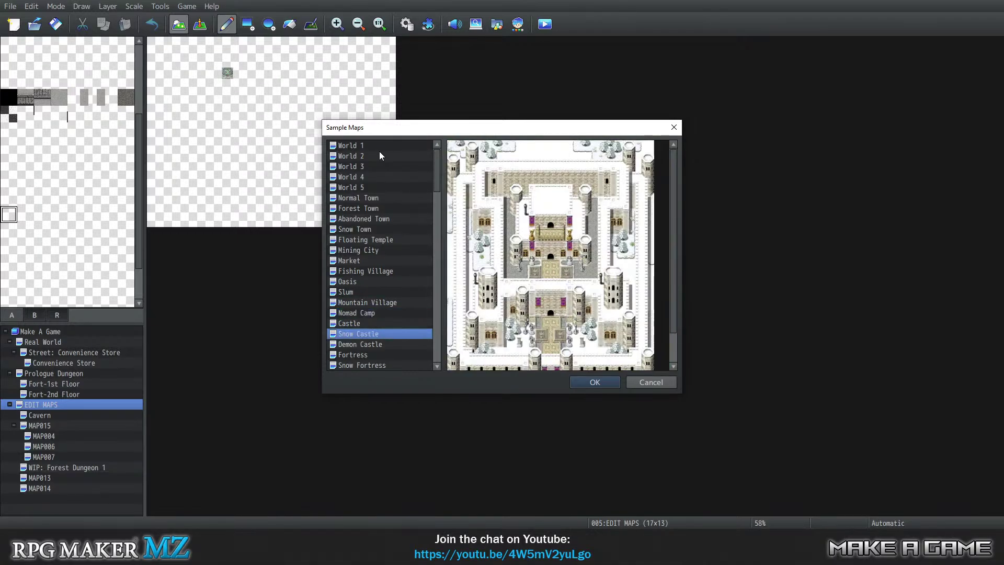
key("Up")
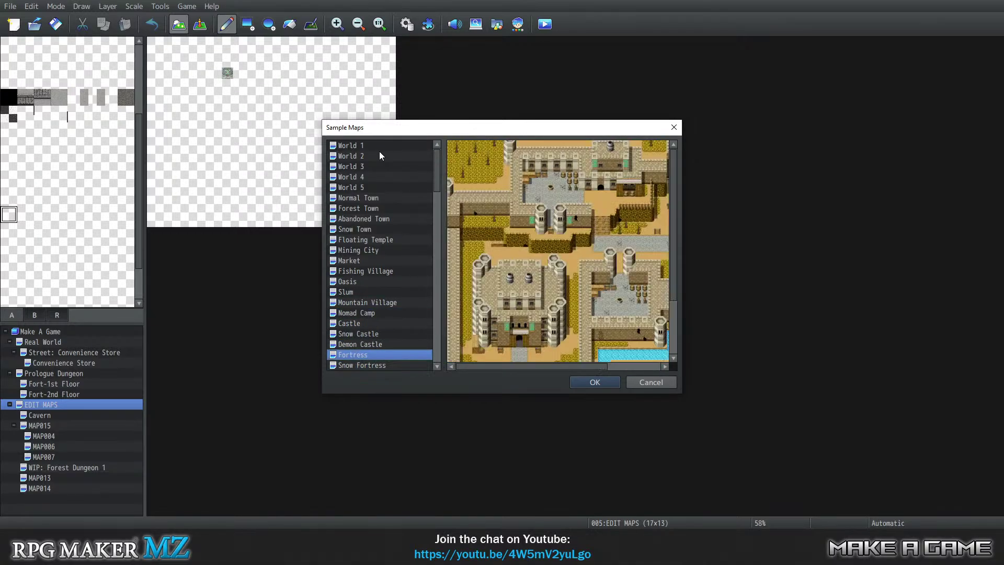
key("Down")
key("Down")
key("Down")
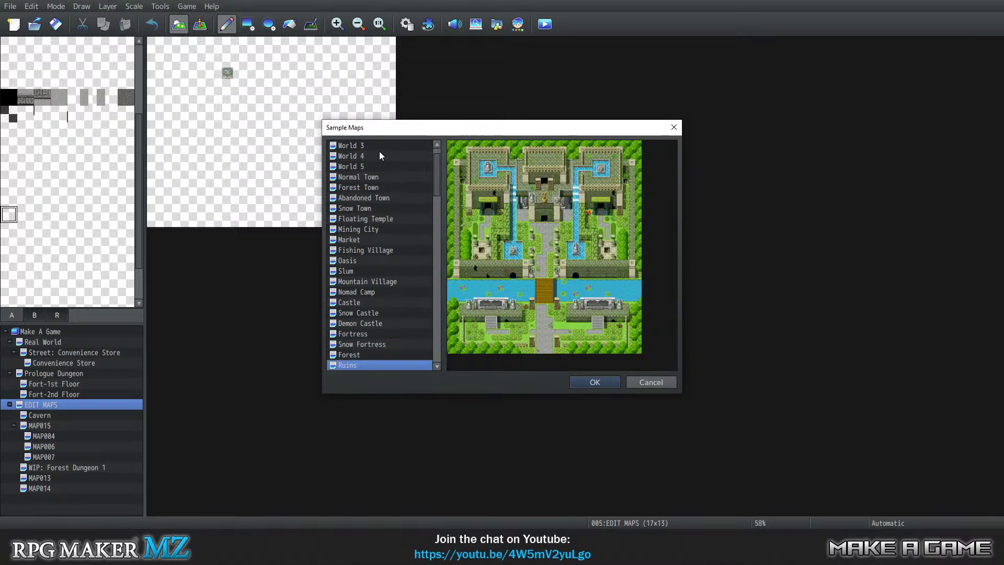
key("Down")
key("Down")
key("Down")
key("Down")
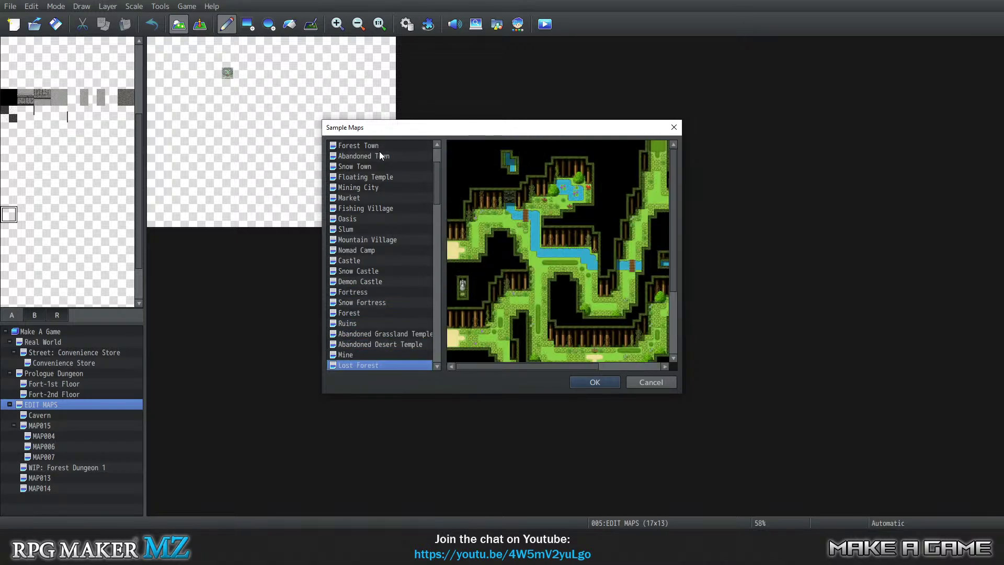
key("Down")
key("Down")
key("Down")
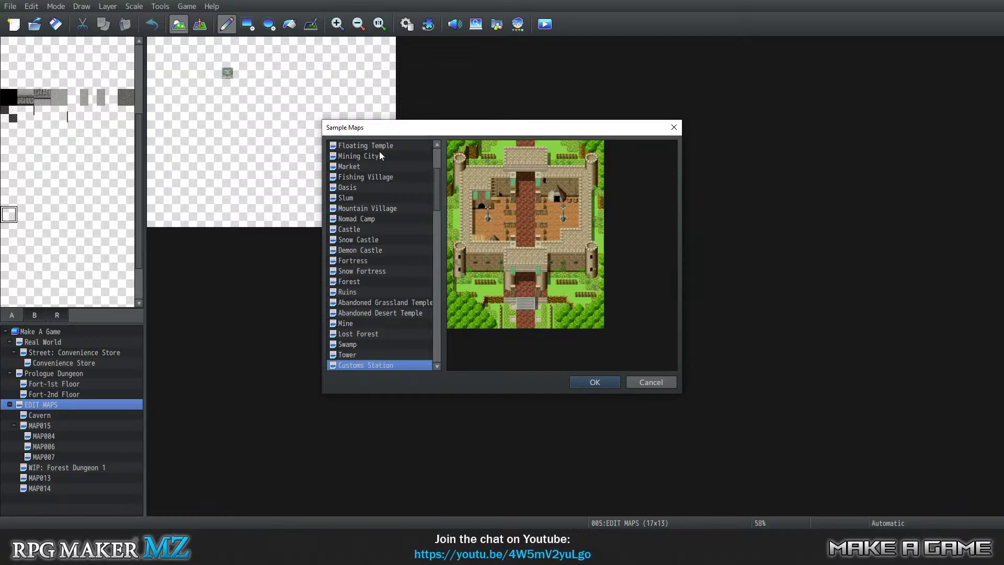
key("Down")
key("Down")
key("Down")
key("Down")
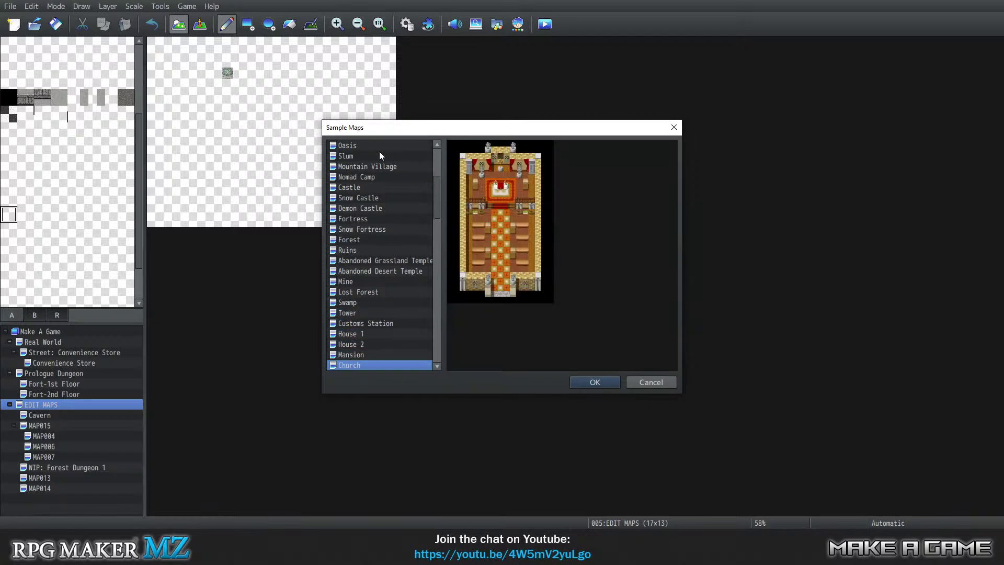
key("Down")
key("Down")
key("Down")
key("Down")
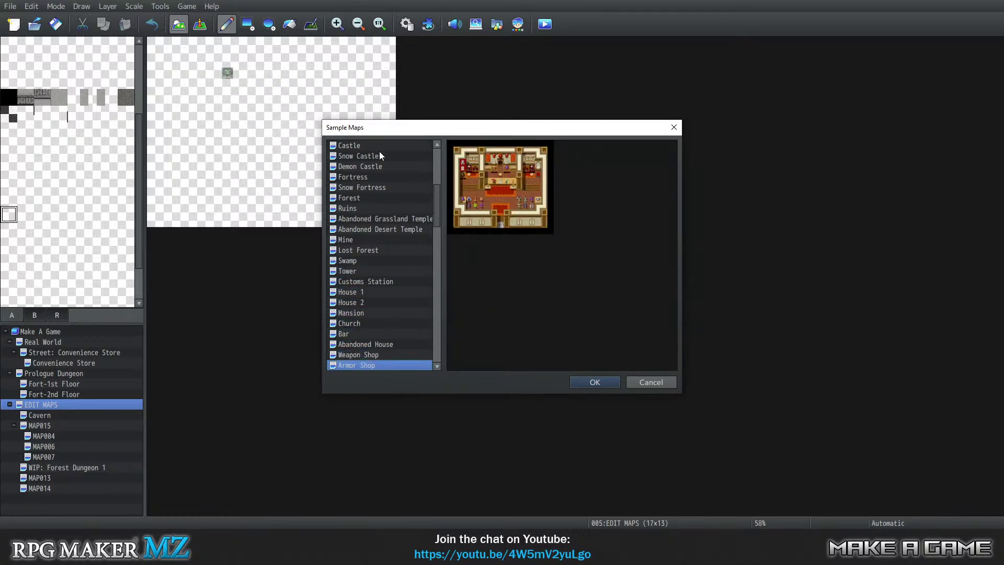
key("Down")
key("Down")
key("Down")
key("Down")
key("Down")
key("Down")
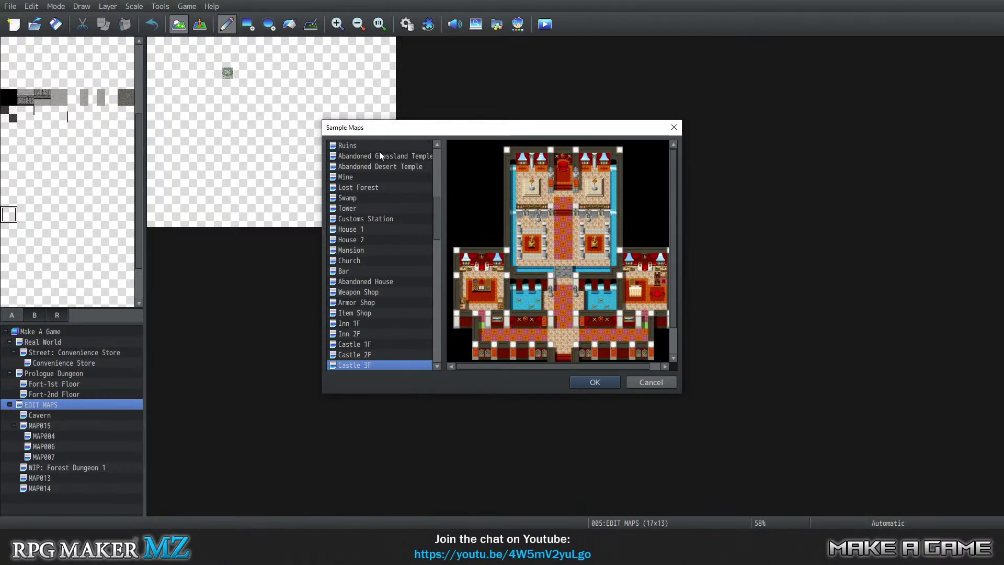
key("Down")
key("Down")
key("Down")
key("Down")
key("Down")
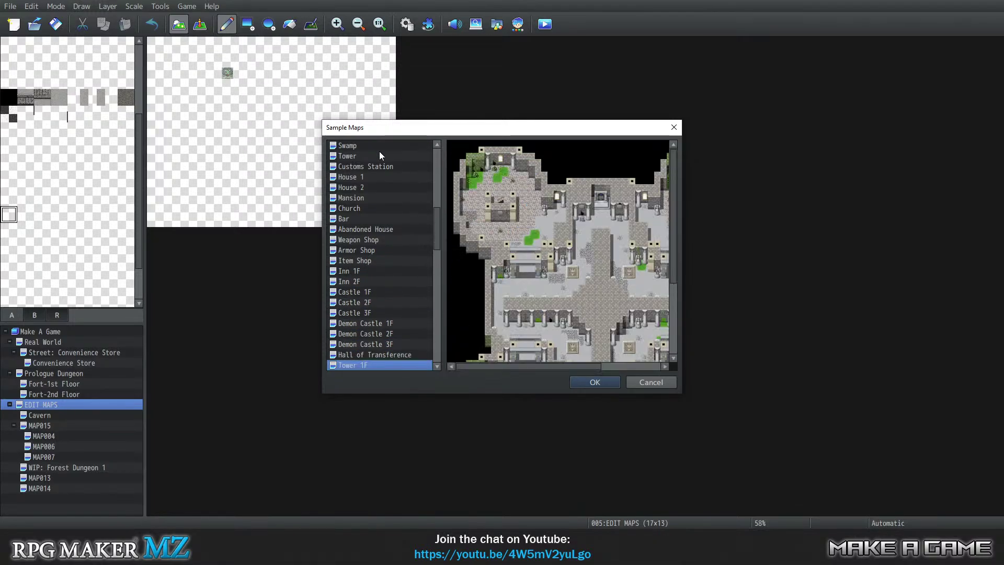
key("Down")
key("Down")
key("Down")
key("Down")
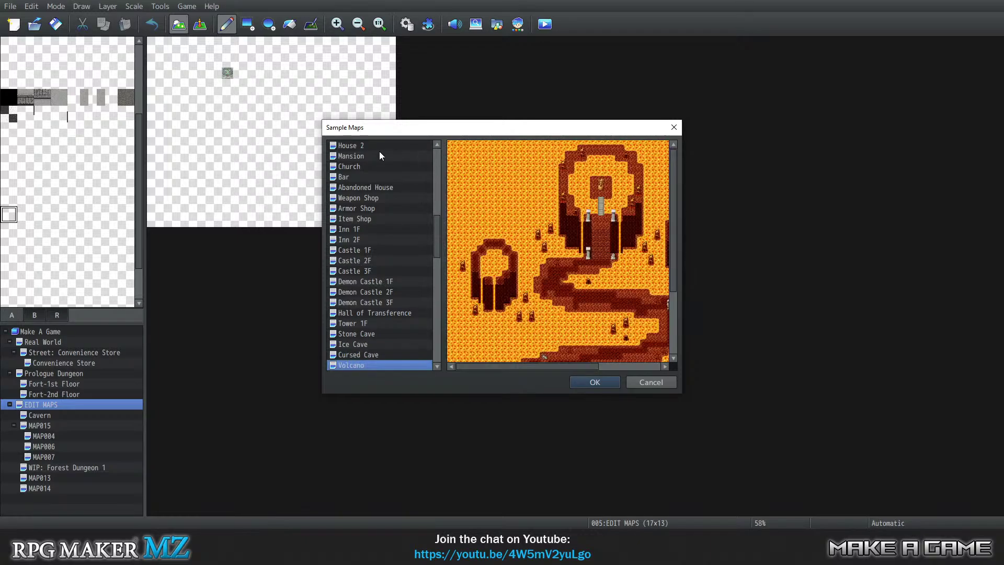
key("Down")
key("Down")
key("Down")
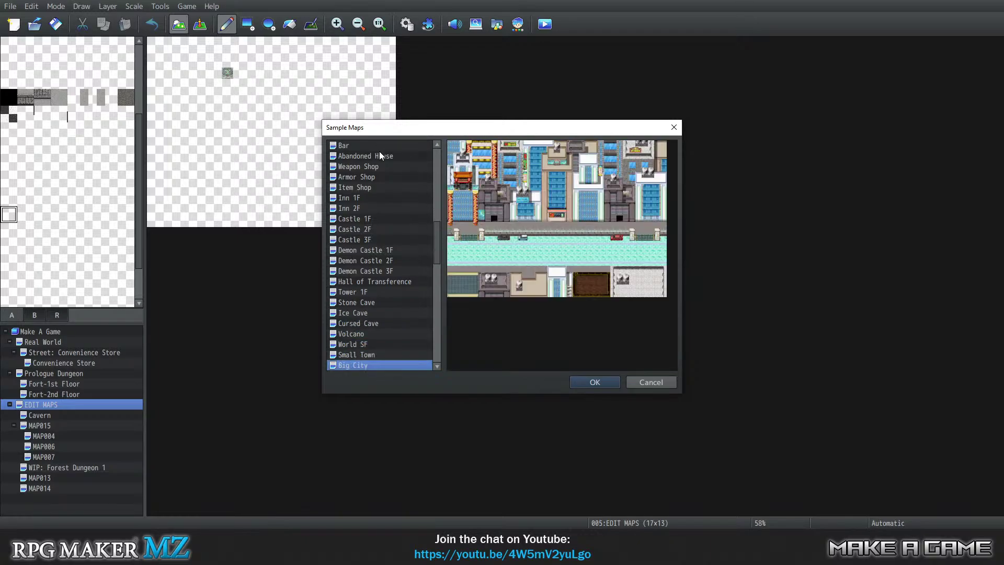
key("Down")
key("Down")
key("Down")
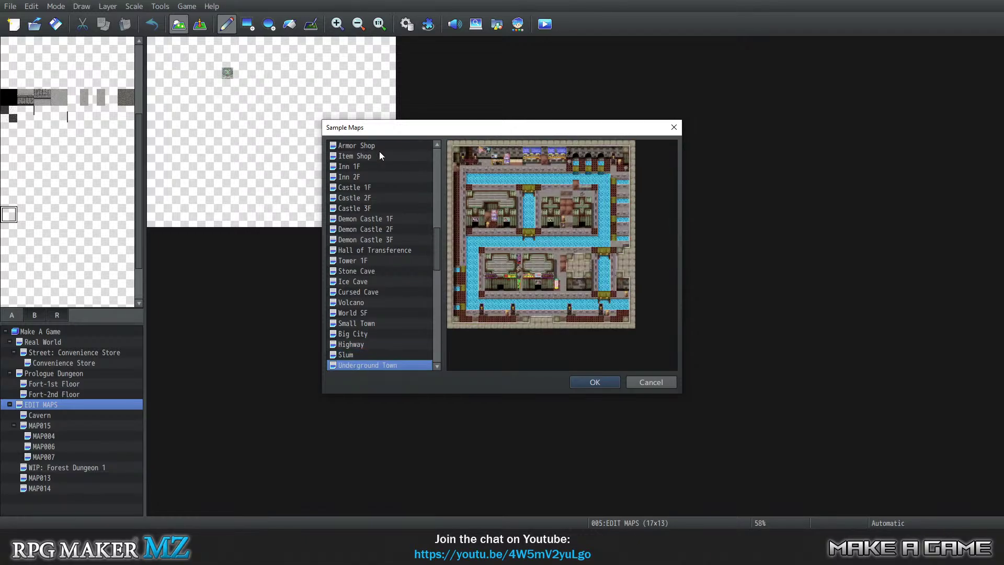
key("Down")
key("Down")
key("Down")
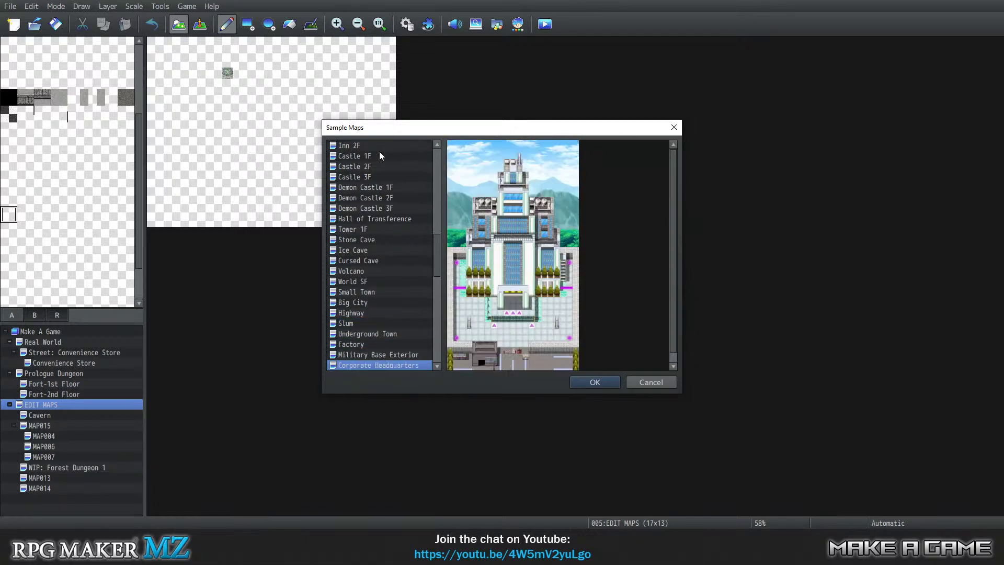
key("Down")
key("Down")
key("Down")
key("Down")
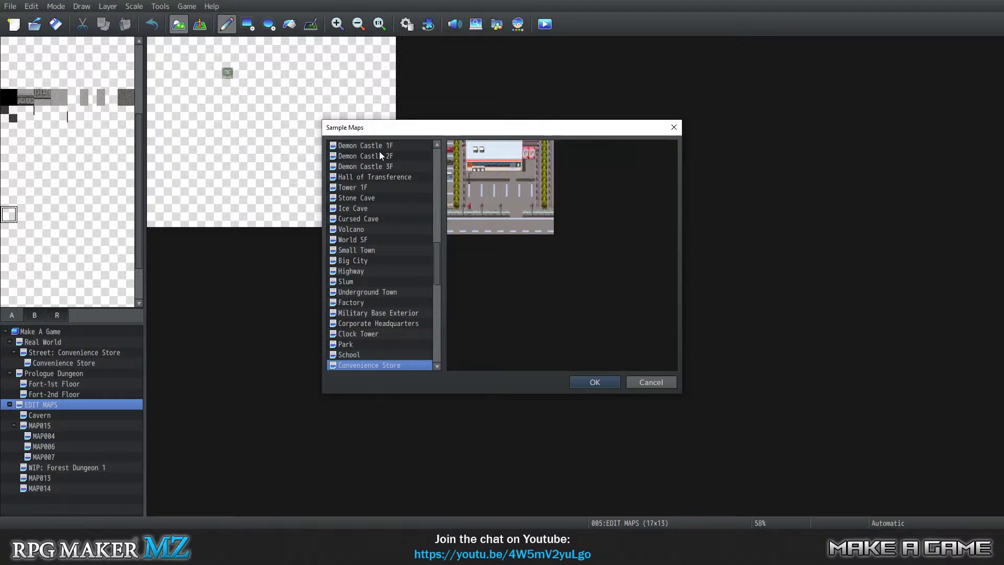
key("Down")
key("Down")
key("Down")
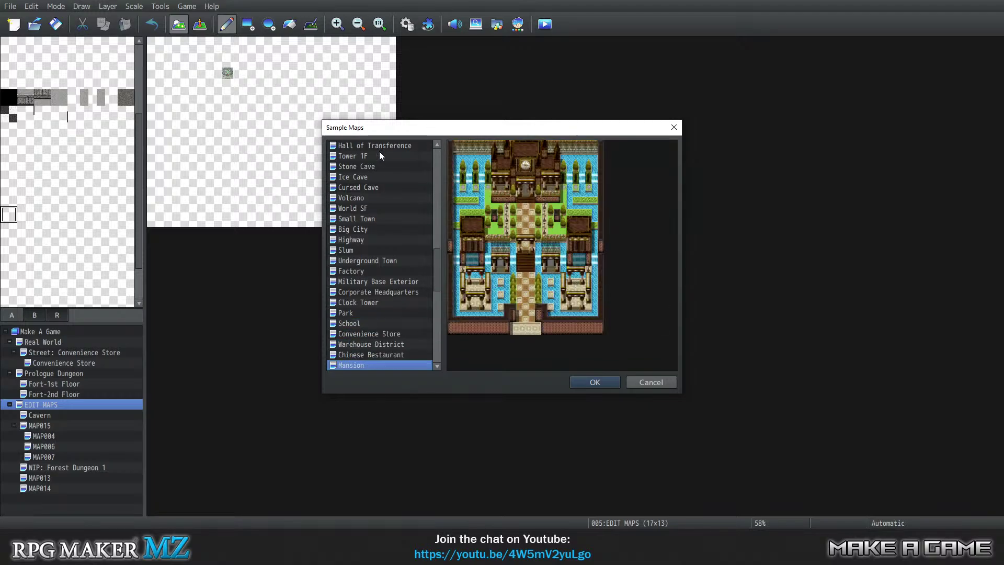
key("Down")
key("Down")
key("Down")
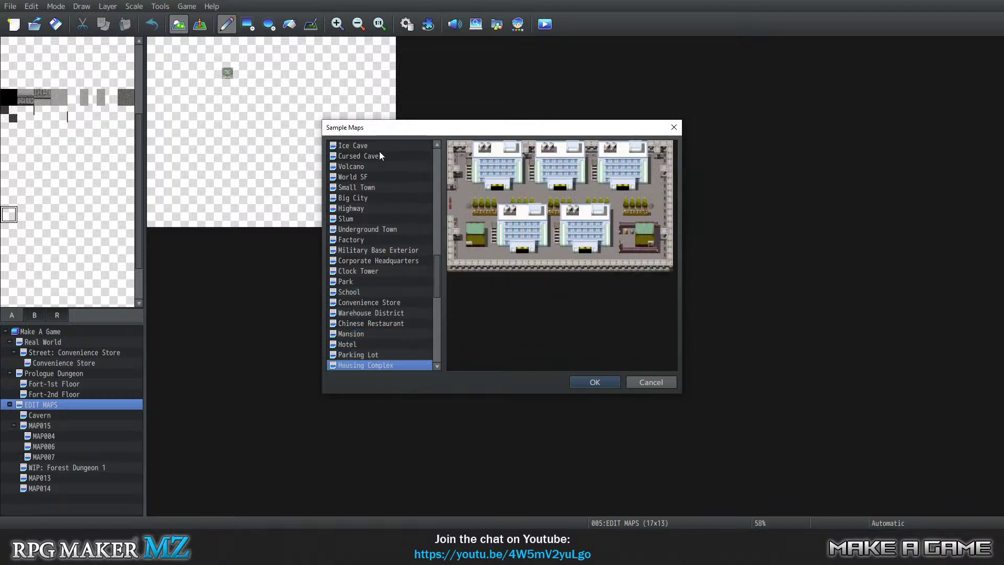
key("Down")
key("Down")
key("Down")
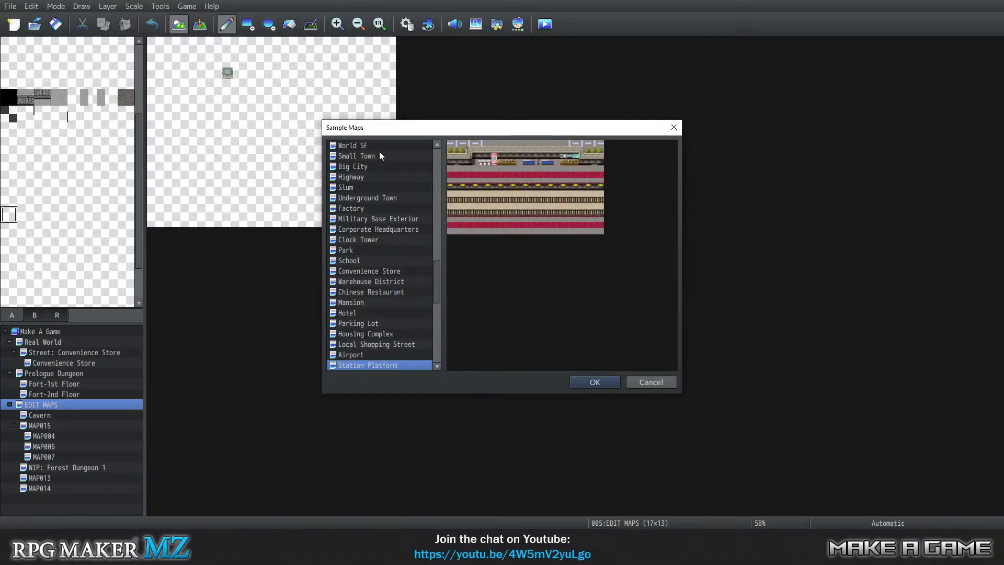
key("Down")
key("Down")
key("Down")
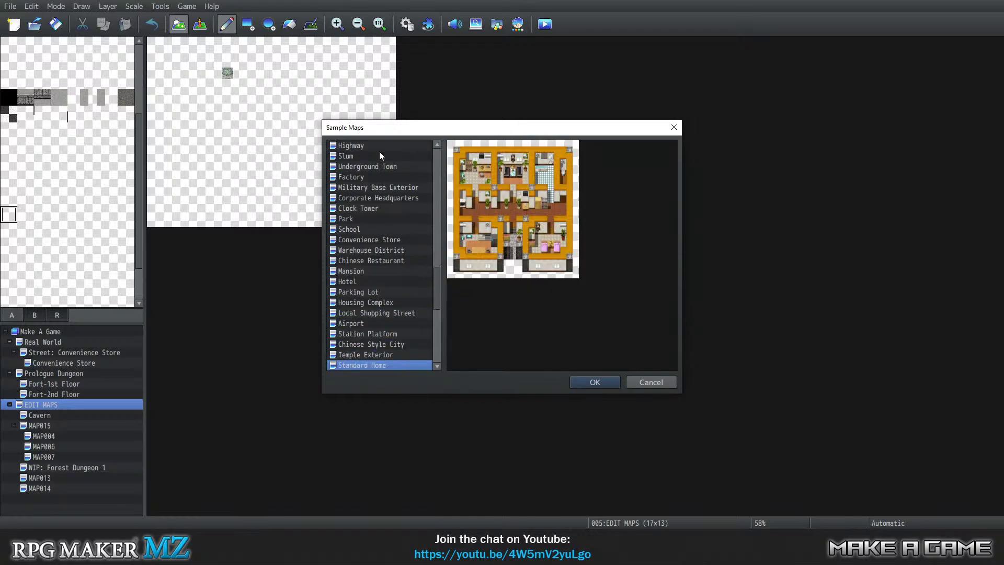
key("Down")
key("Down")
key("Down")
key("Down")
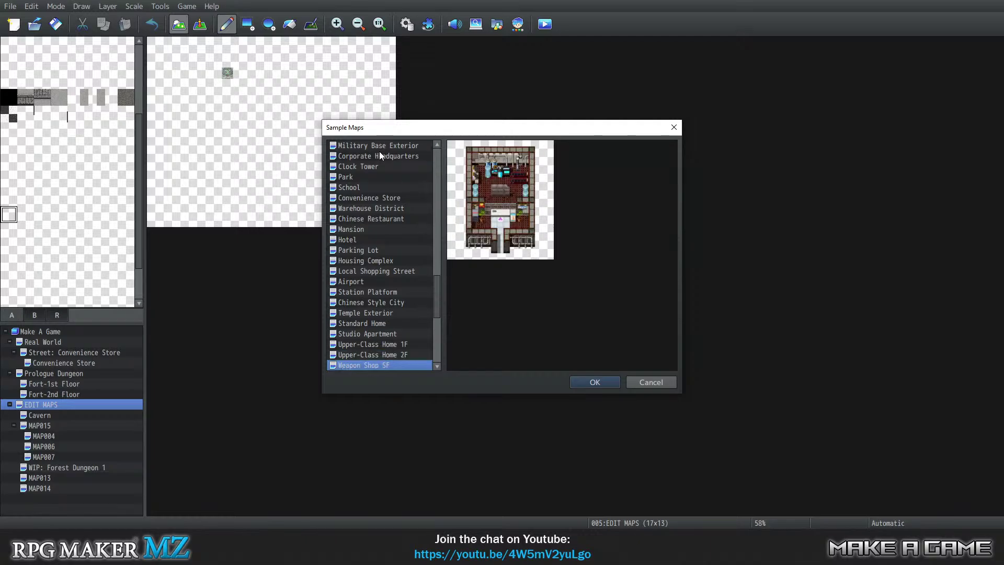
key("Down")
key("Down")
key("Down")
key("Down")
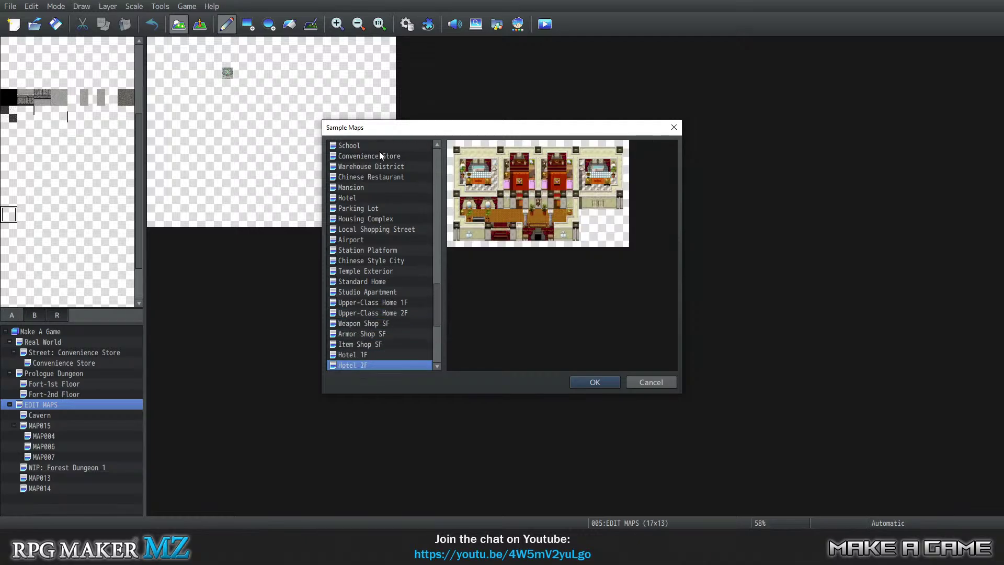
key("Down")
key("Down")
key("Down")
key("Down")
key("Down")
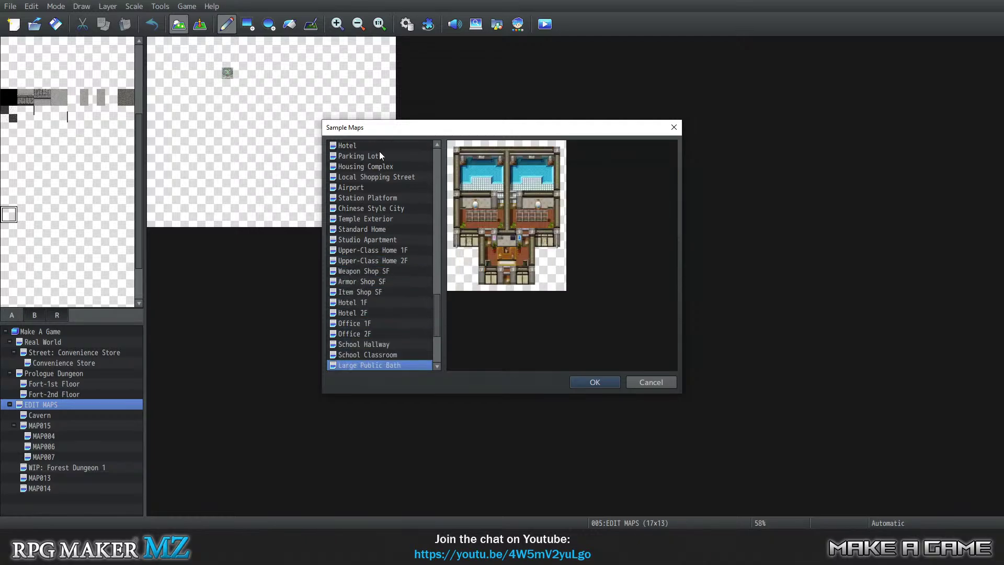
key("Down")
key("Down")
key("Down")
key("Down")
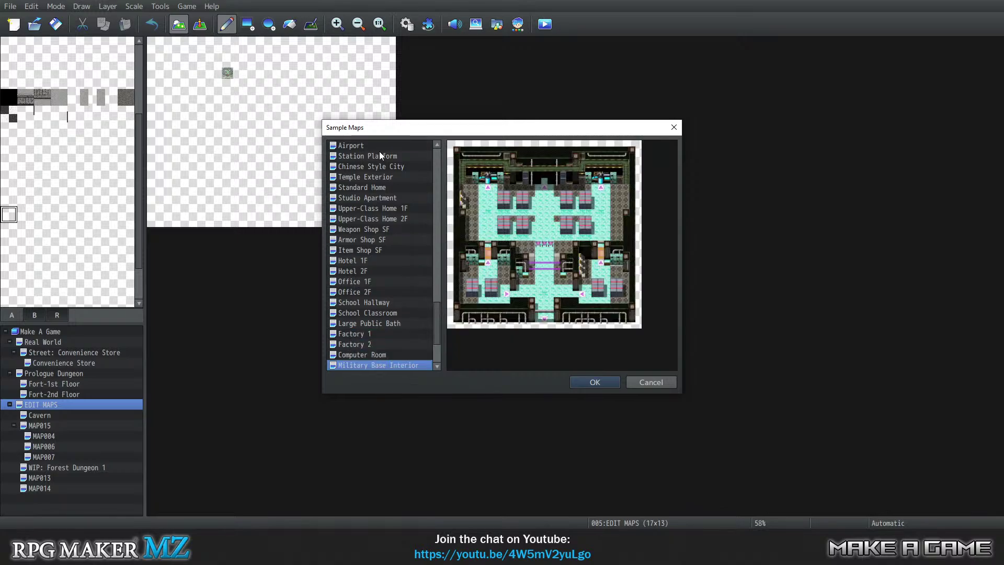
key("Down")
key("Down")
key("Down")
key("Down")
key("Down")
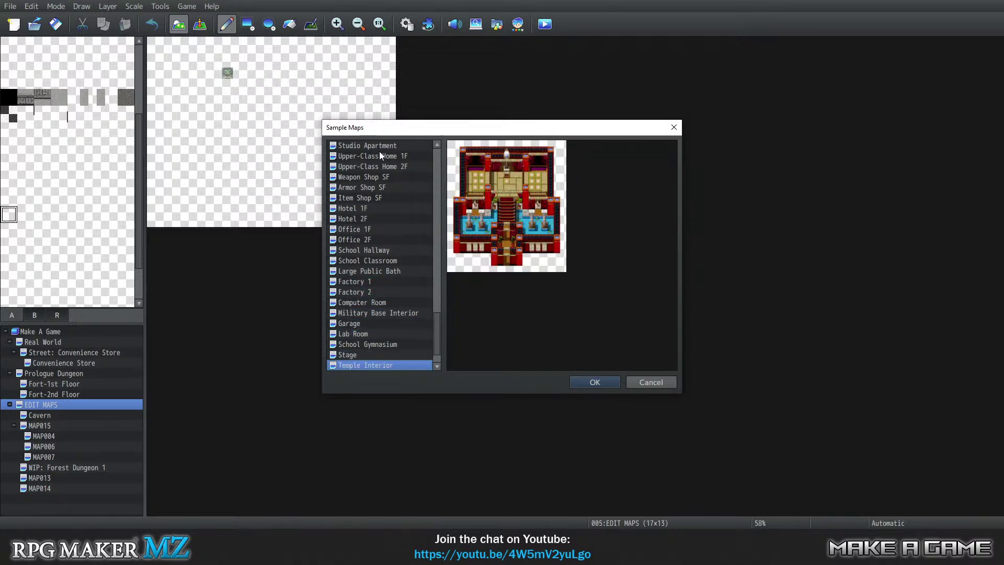
key("Down")
key("Down")
key("Down")
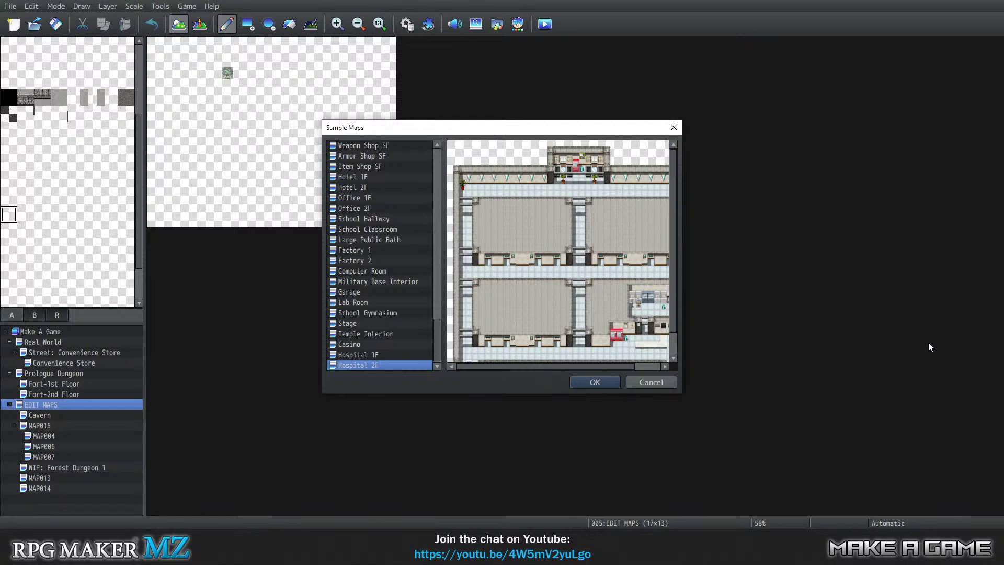
left_click(632, 383)
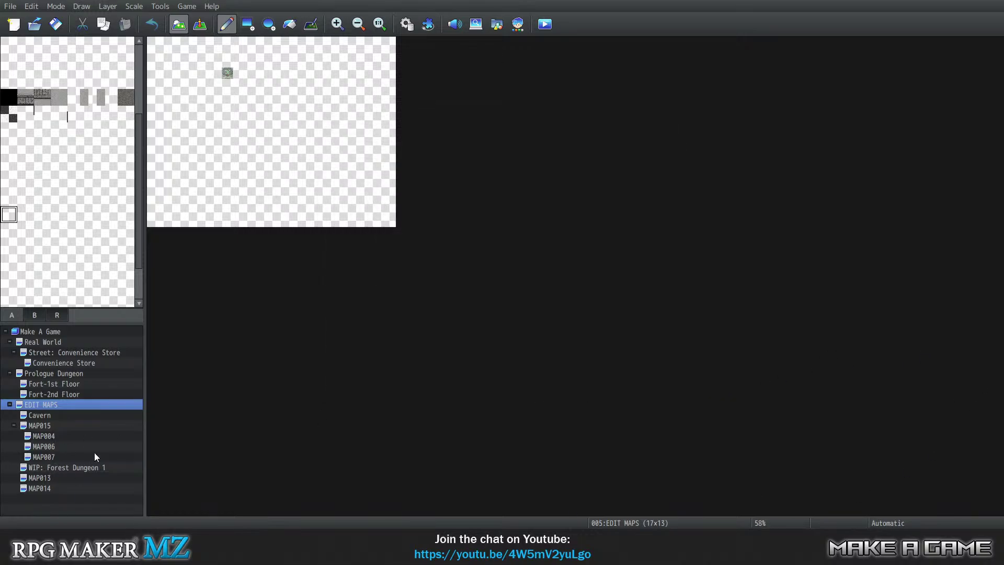
Step: On Layer 2 of MAP014, paint a stepped sandy cliff-top band rising from column 1 to the eastern border, within rows 11 to 18
left_click(75, 487)
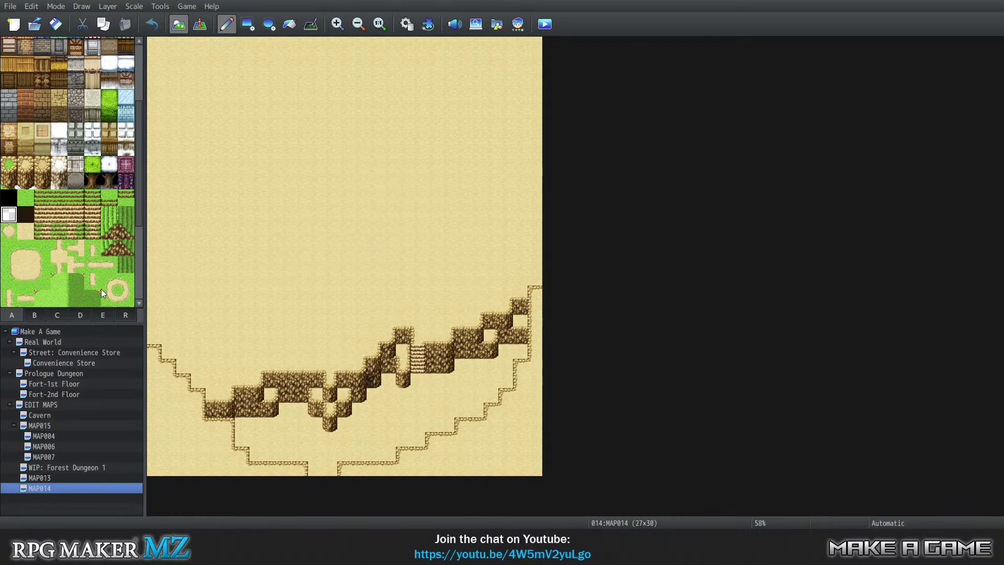
left_click(26, 163)
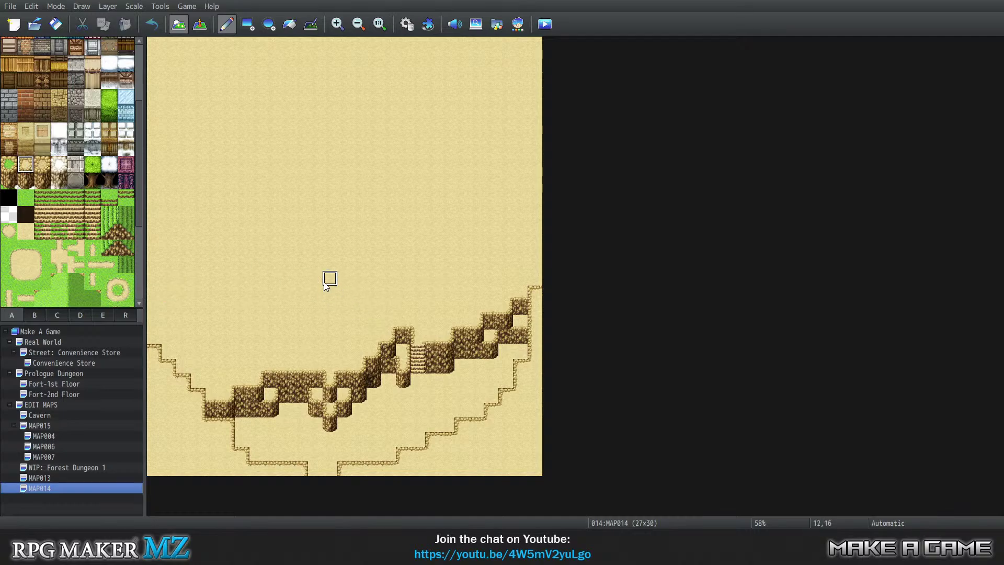
key("2")
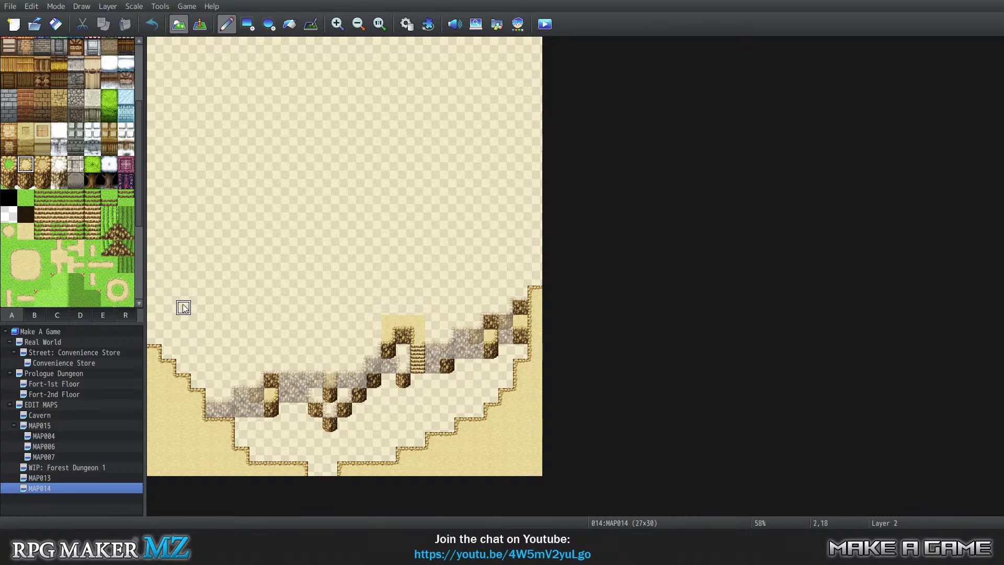
mouse_move(183, 307)
left_mouse_down()
mouse_move(172, 280)
mouse_move(184, 293)
mouse_move(278, 276)
mouse_move(397, 235)
mouse_move(517, 222)
left_mouse_up()
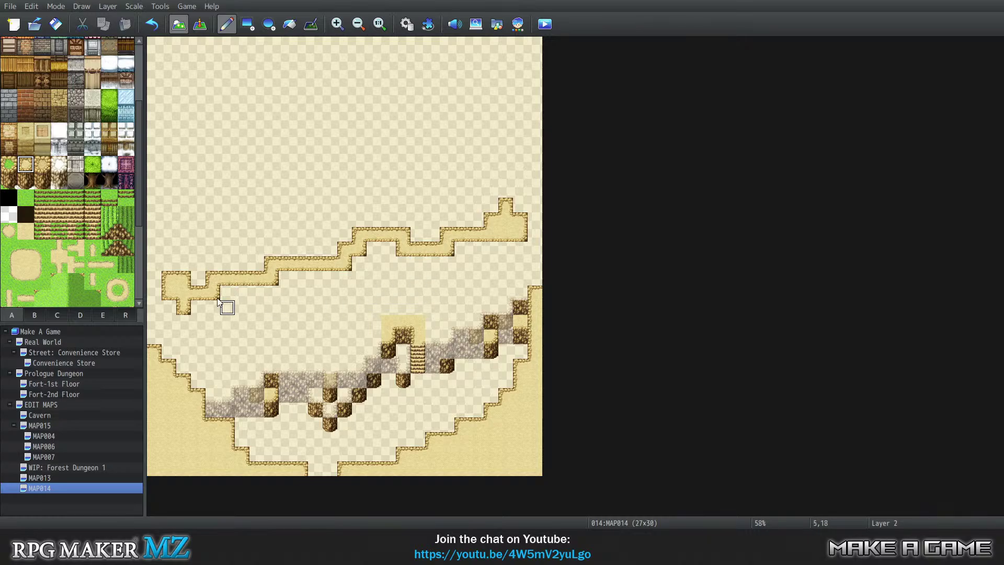
mouse_move(171, 278)
left_mouse_down()
mouse_move(180, 264)
mouse_move(194, 277)
mouse_move(258, 247)
mouse_move(329, 249)
mouse_move(389, 218)
mouse_move(418, 220)
mouse_move(438, 235)
mouse_move(460, 220)
mouse_move(538, 205)
mouse_move(539, 219)
left_mouse_up()
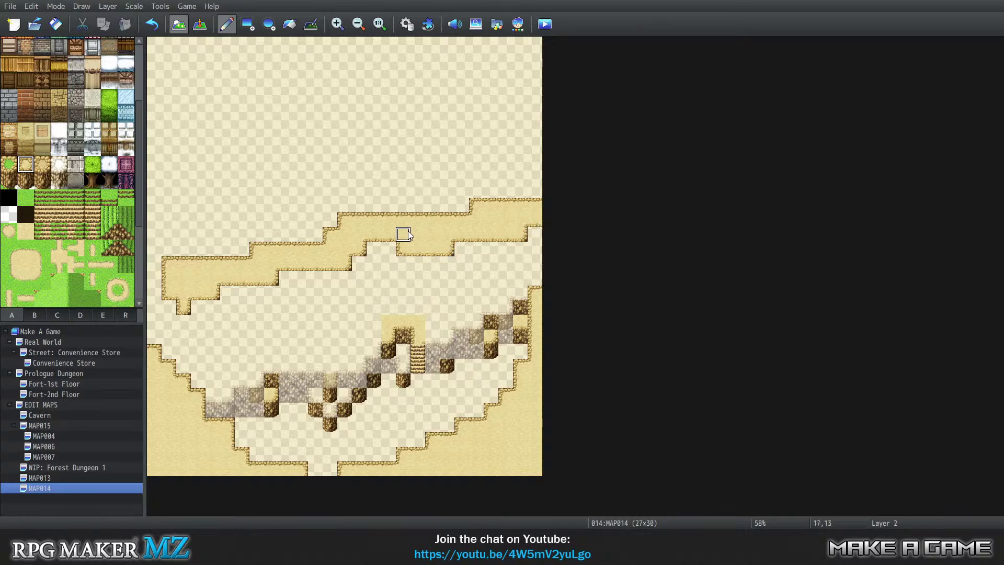
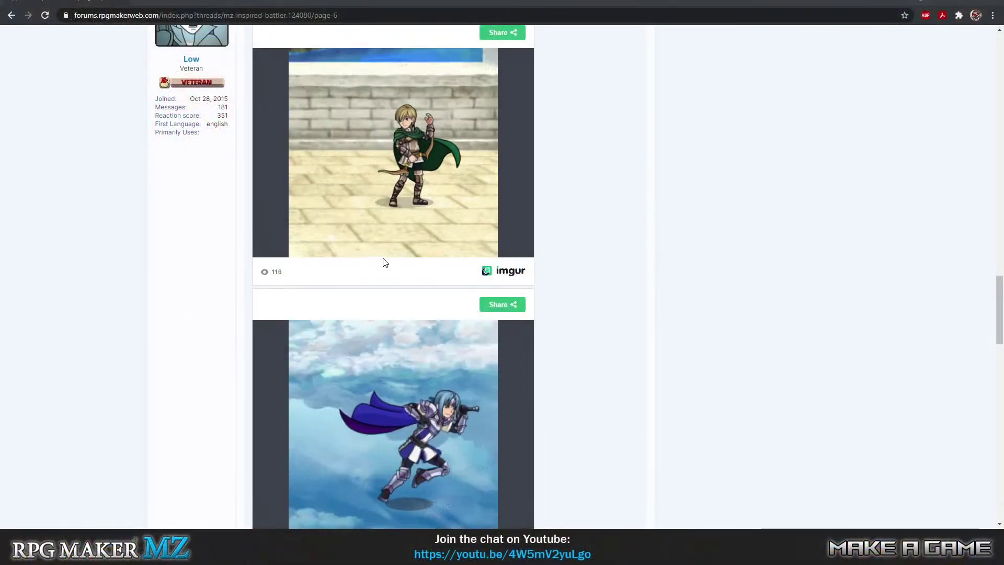
Step: Switch to the web browser and look through the animated battler images on page 6 of the MZ-inspired battler forum thread
scroll(603, 230, "up", 1)
scroll(600, 224, "up", 1)
scroll(618, 256, "down", 3)
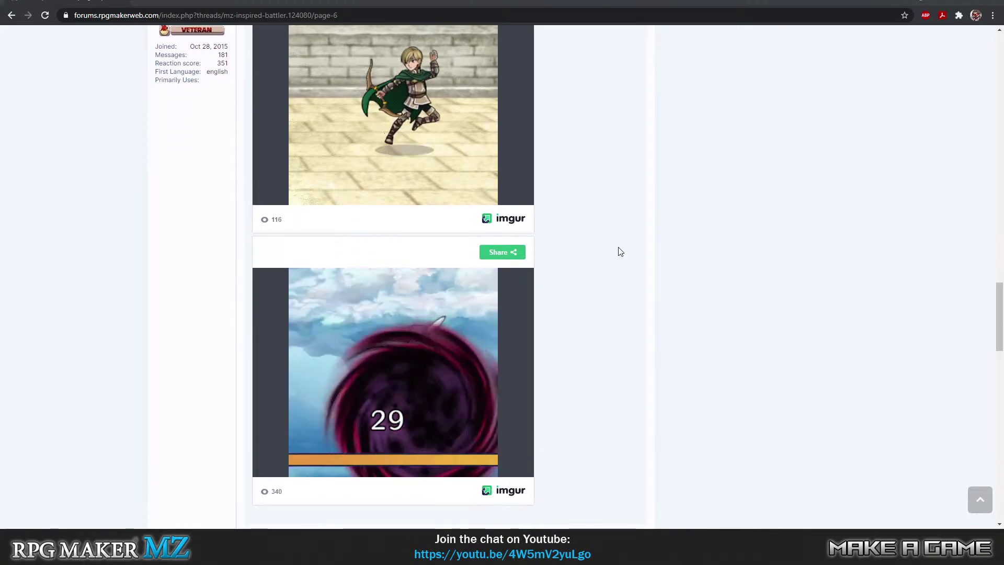
Step: Watch the animated battler previews for Actor 2-7 and Actor 2-1 in post #107 of the thread
scroll(619, 251, "up", 1)
scroll(576, 302, "down", 2)
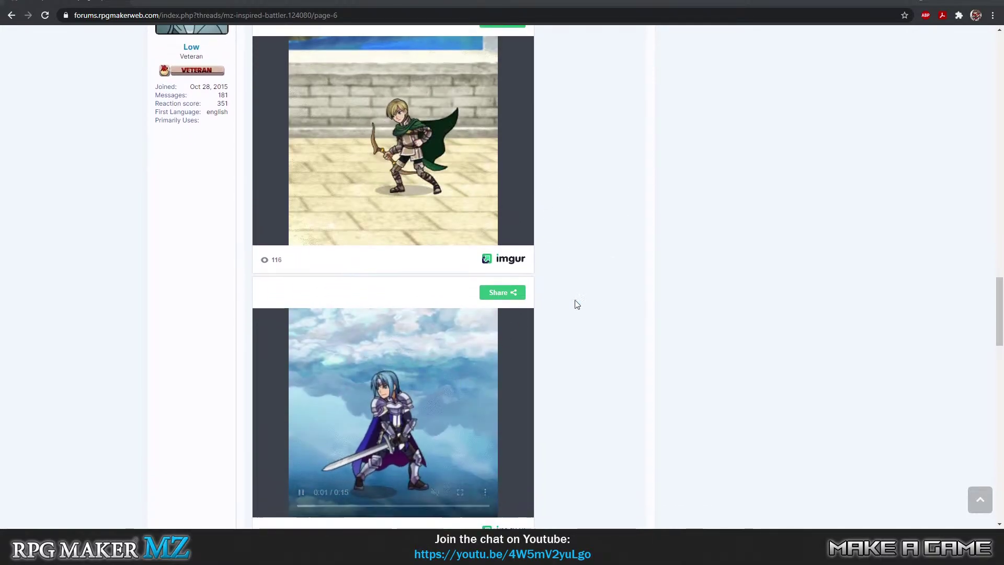
scroll(612, 291, "up", 2)
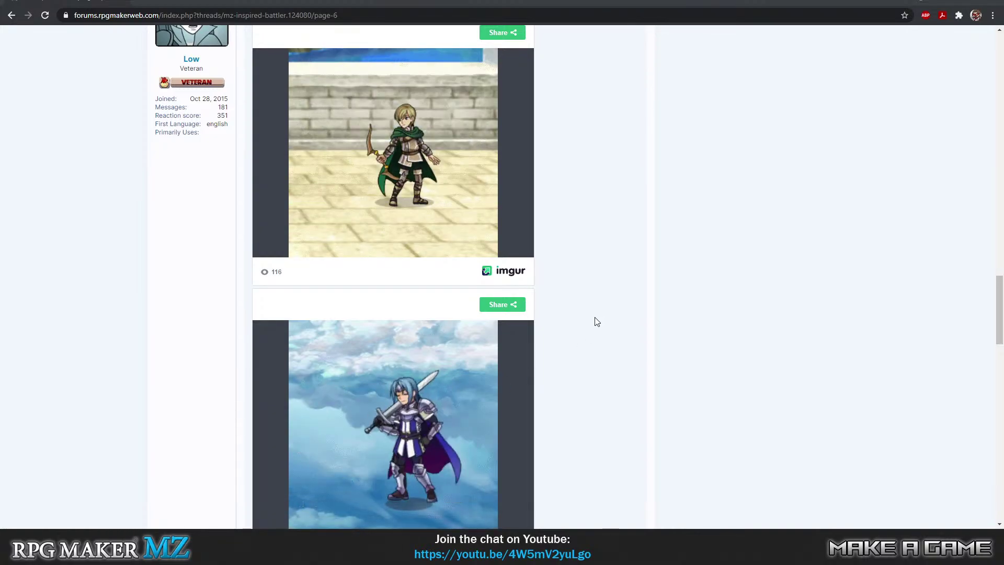
scroll(588, 335, "down", 1)
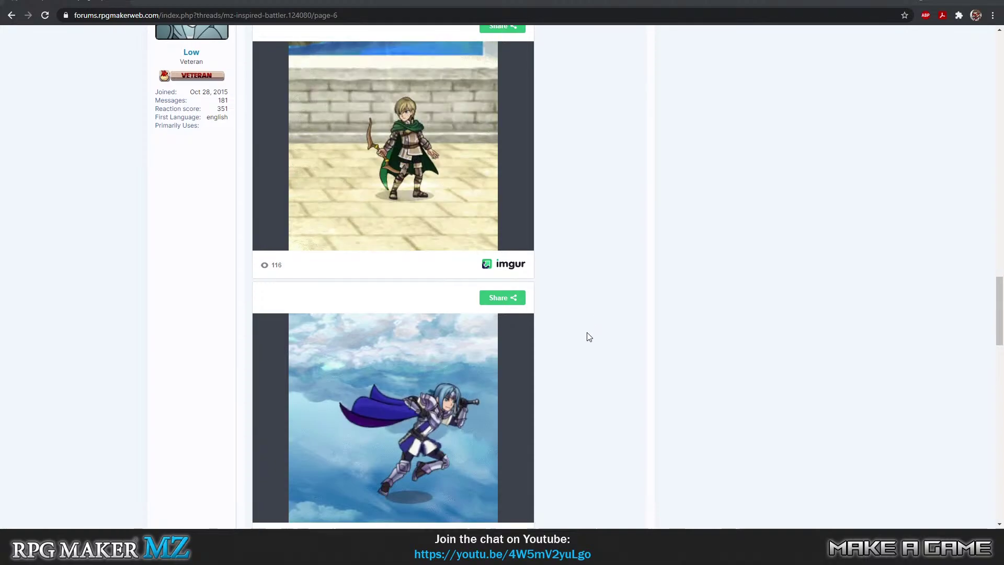
scroll(582, 309, "up", 1)
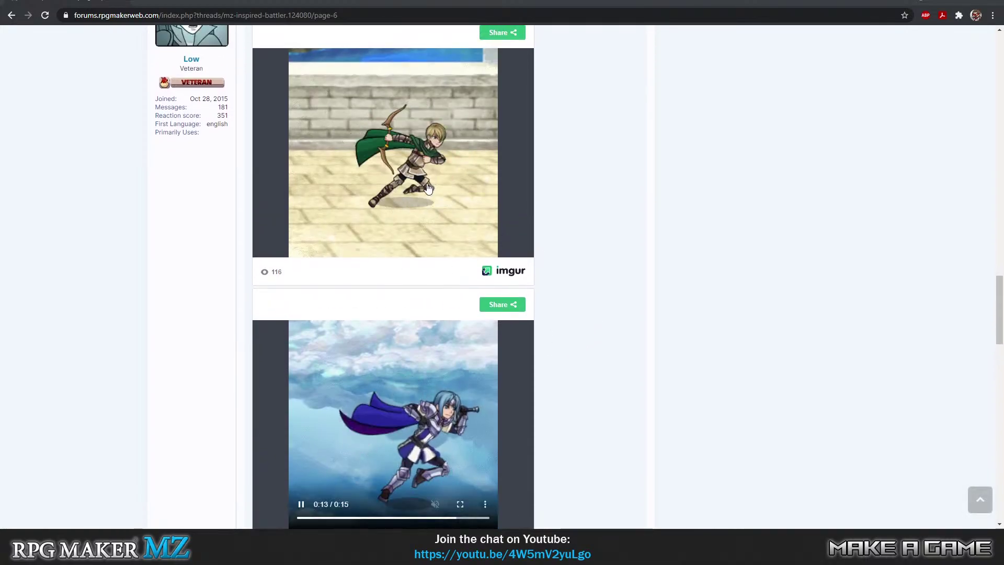
scroll(557, 308, "down", 2)
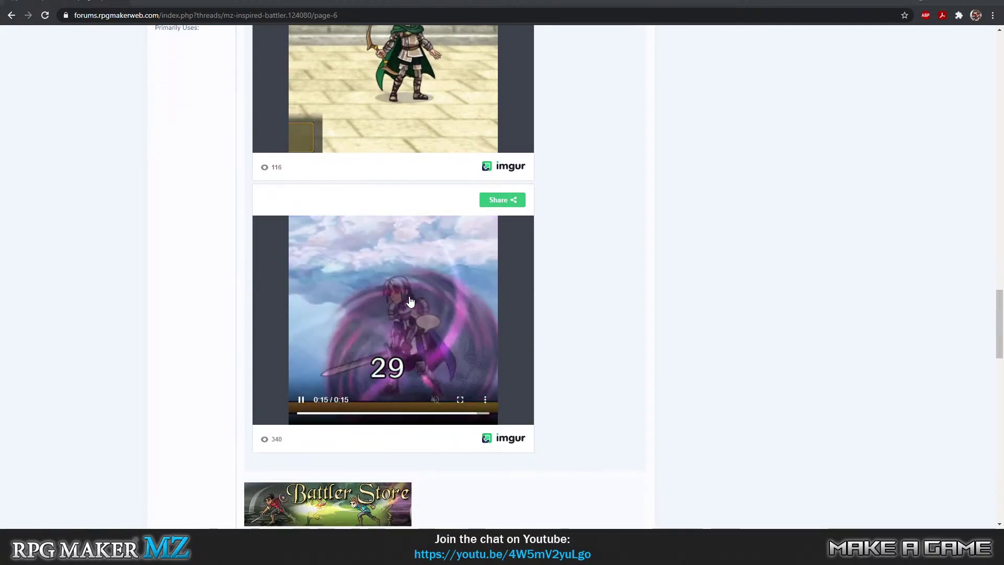
scroll(591, 325, "up", 9)
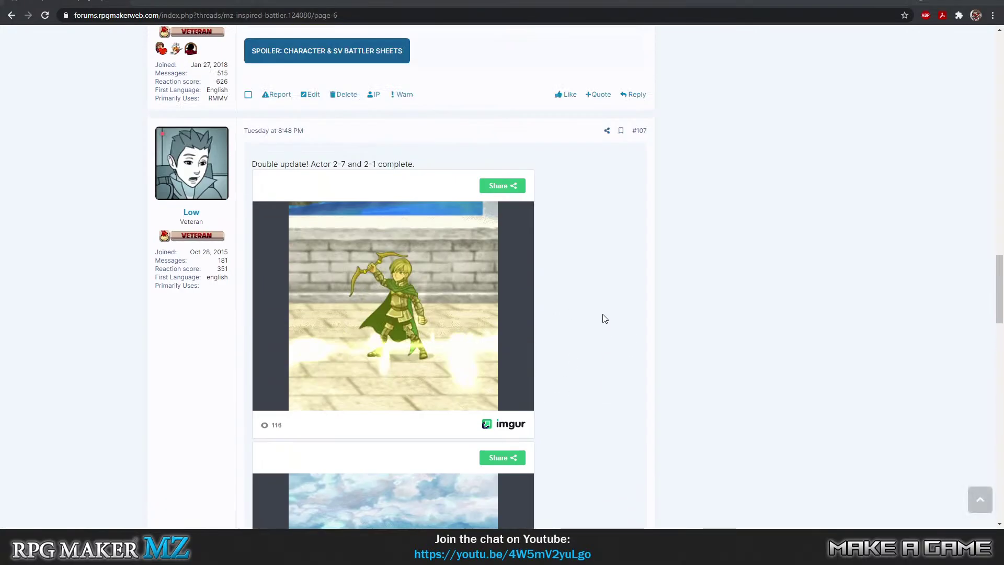
Step: Go to page 1 of the MZ-inspired battler thread and skim the opening post and early replies
left_click_drag(993, 266, 985, 70)
left_click(184, 422)
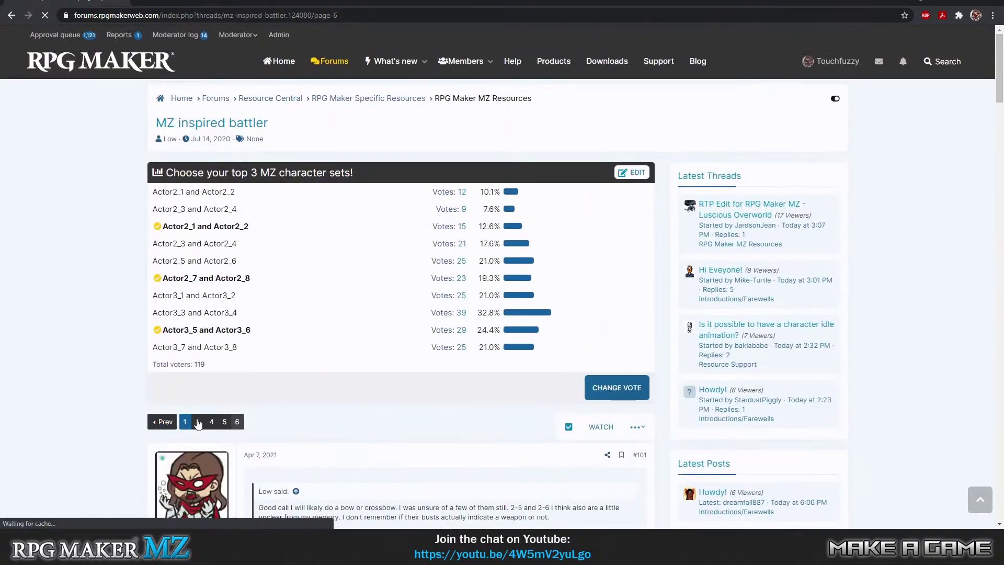
scroll(411, 324, "down", 10)
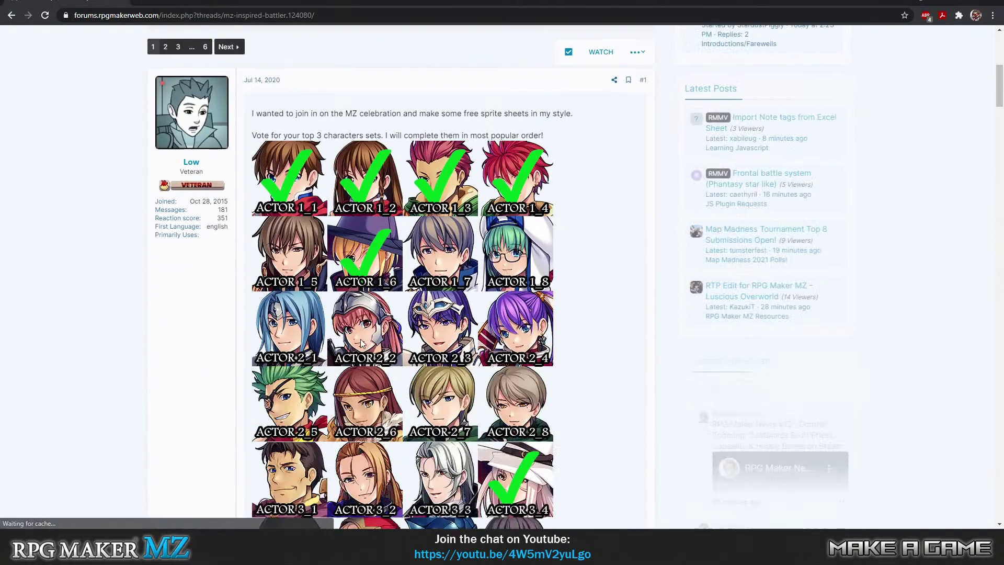
scroll(416, 331, "down", 10)
scroll(398, 334, "up", 3)
scroll(410, 336, "down", 3)
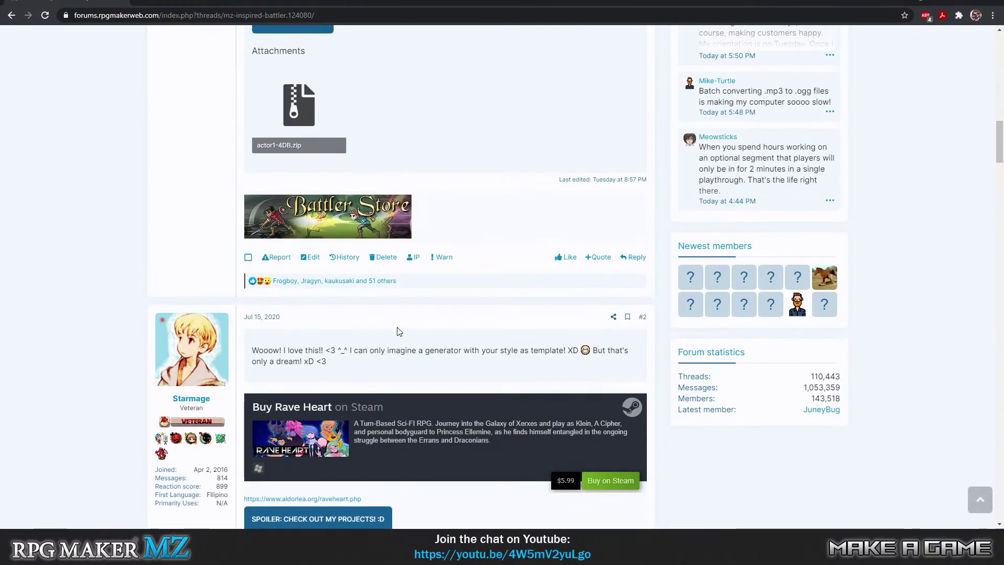
scroll(387, 337, "down", 2)
scroll(380, 338, "down", 15)
scroll(415, 334, "up", 10)
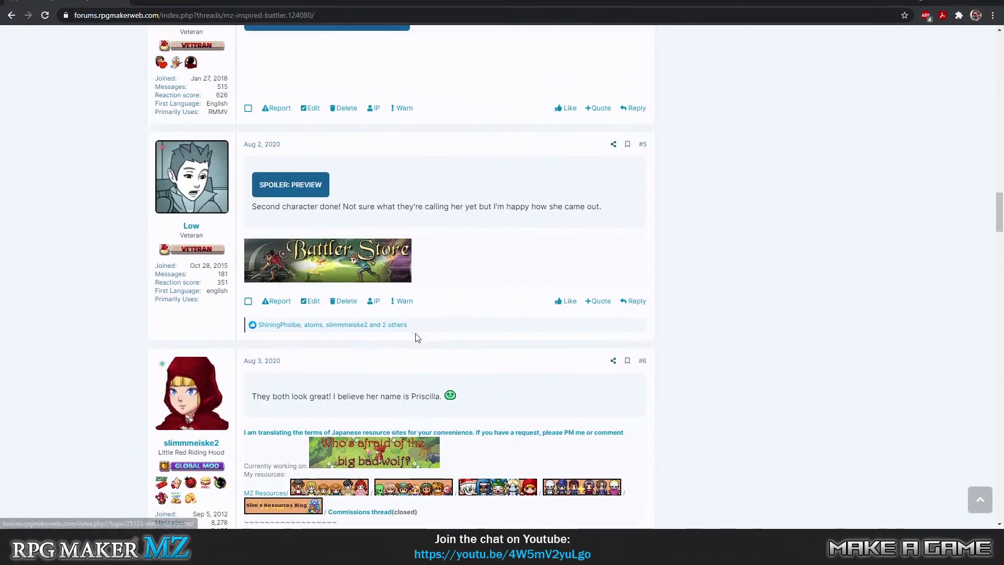
Step: Reveal the battler preview spoiler in post #5, and briefly check the character and SV battler sheets spoiler in post #4
left_click(296, 337)
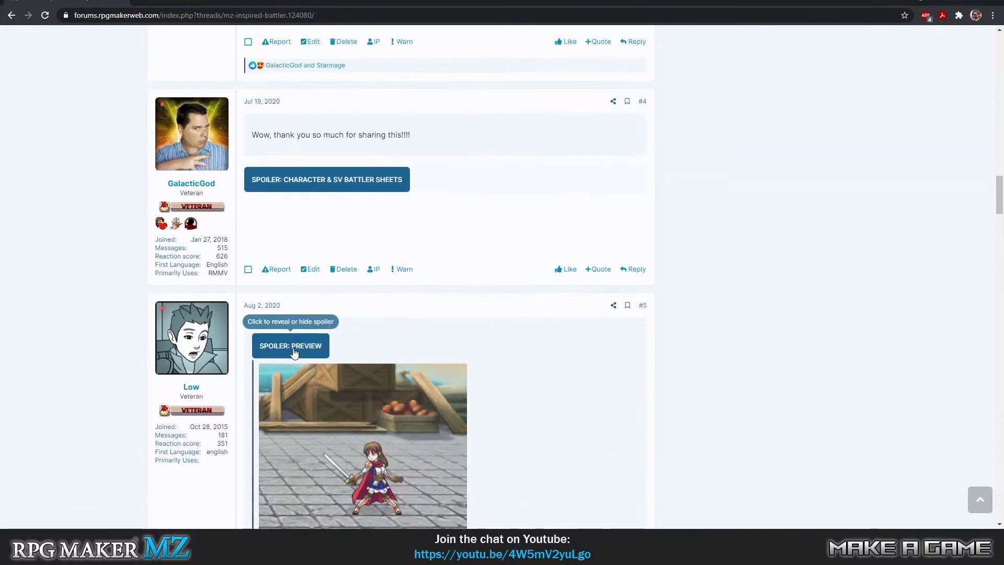
left_click(321, 186)
left_click(321, 186)
scroll(341, 258, "up", 6)
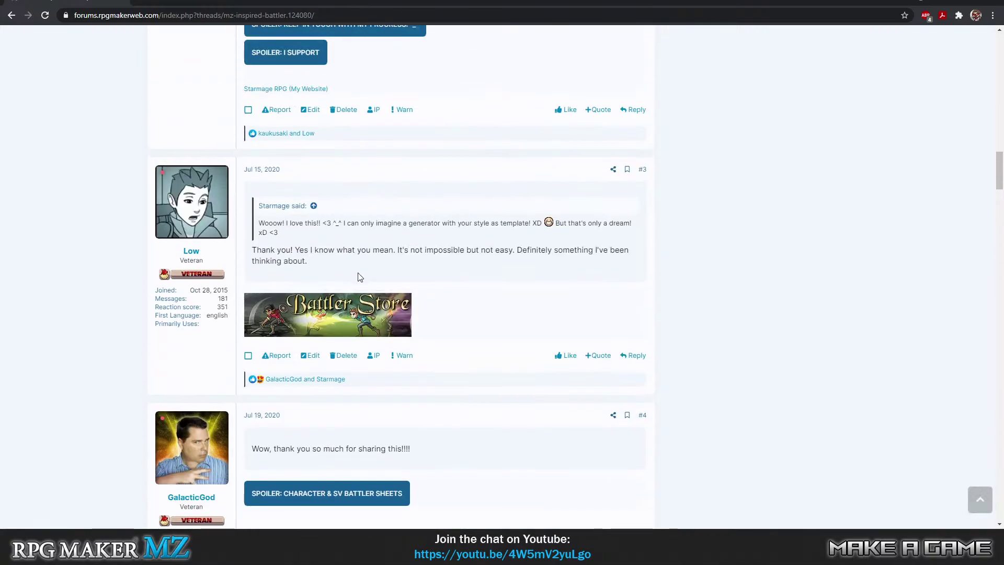
Step: Skim the remaining replies on page 1 of the thread through post #20
scroll(364, 302, "down", 10)
scroll(364, 302, "down", 15)
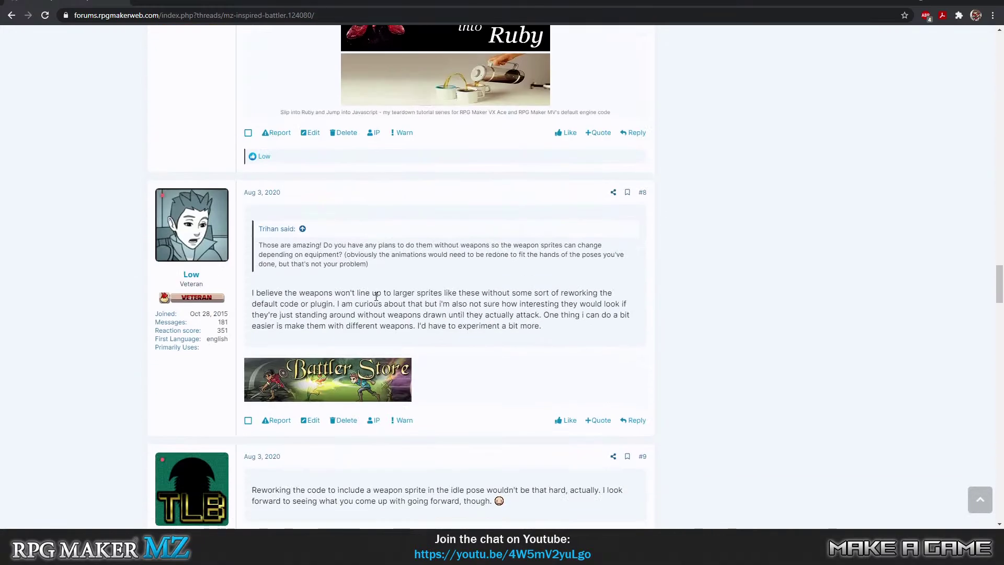
scroll(379, 302, "down", 18)
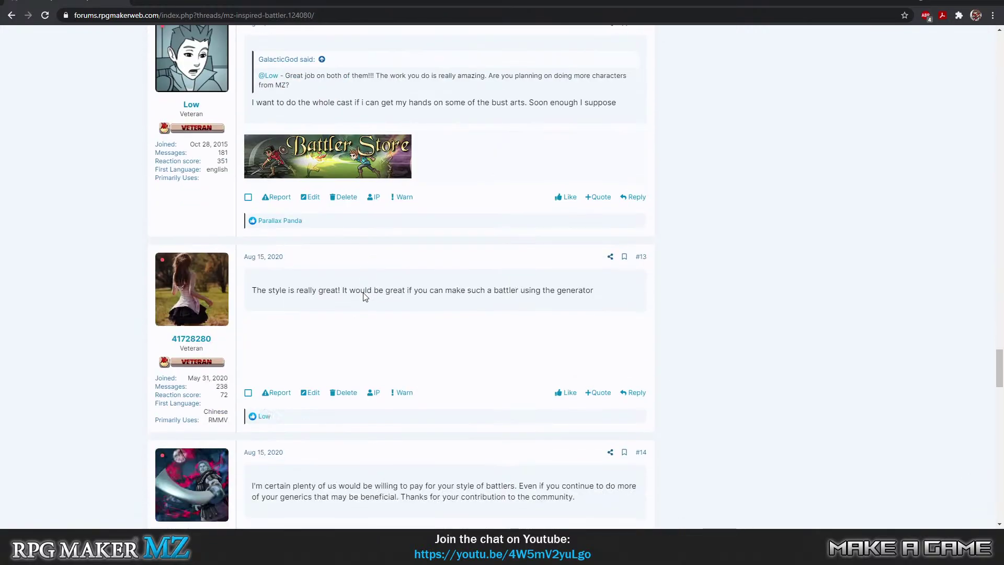
scroll(369, 294, "down", 12)
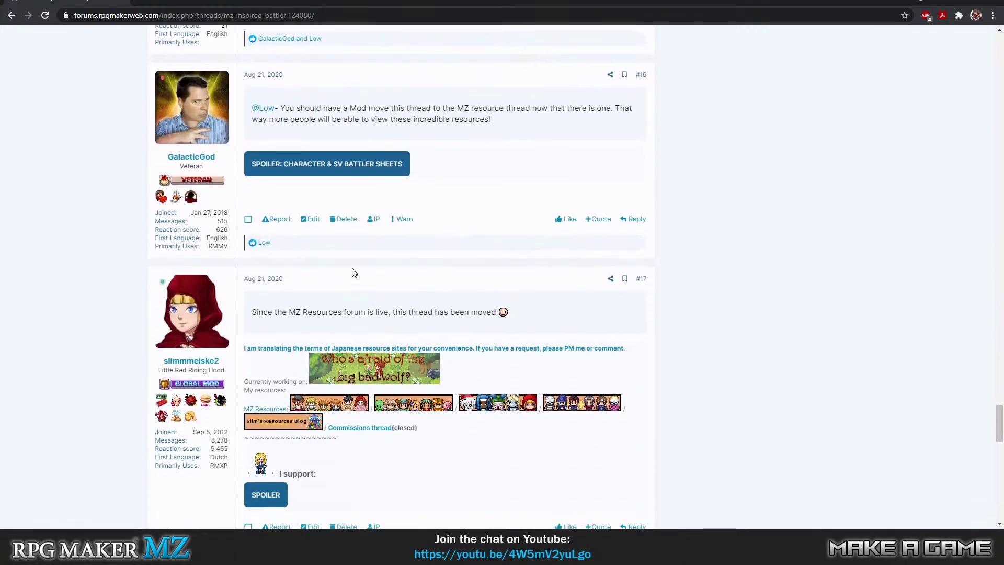
scroll(326, 267, "down", 5)
scroll(327, 267, "down", 10)
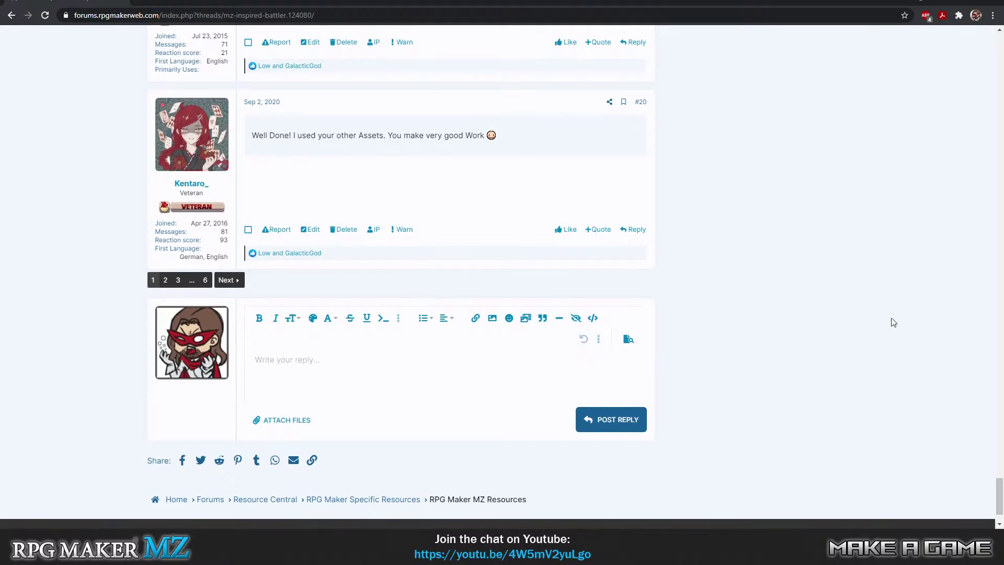
Step: Reveal the battlers spoiler in the opening post, and view the Actor1-4 sheet enlarged before closing it
left_click_drag(997, 494, 997, 102)
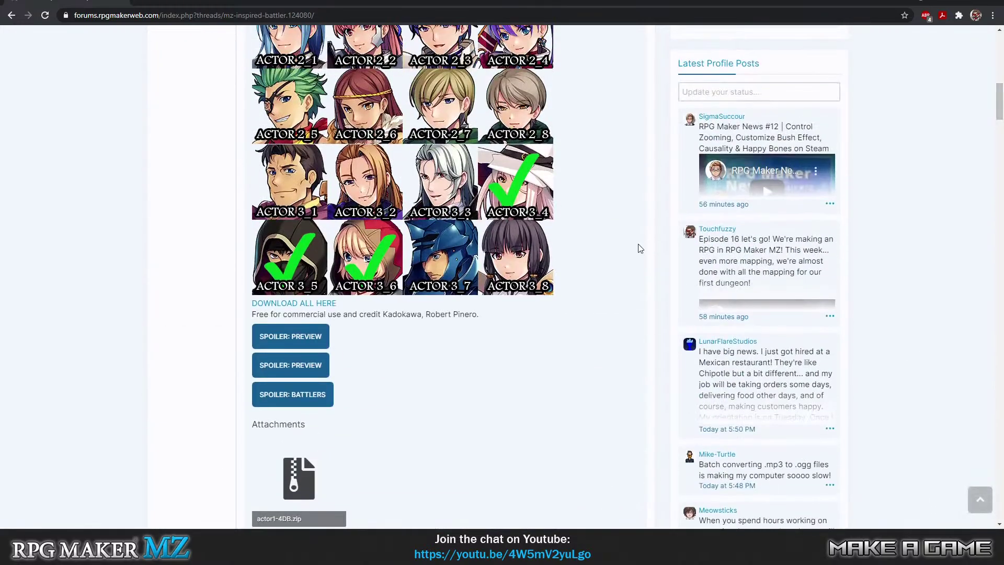
left_click(291, 394)
scroll(460, 338, "down", 6)
left_click(436, 314)
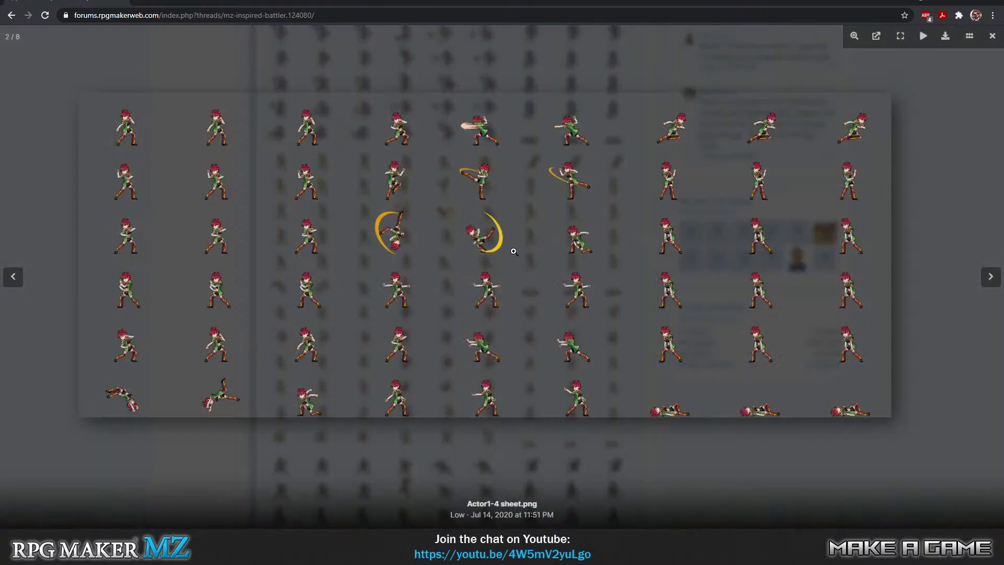
left_click(168, 486)
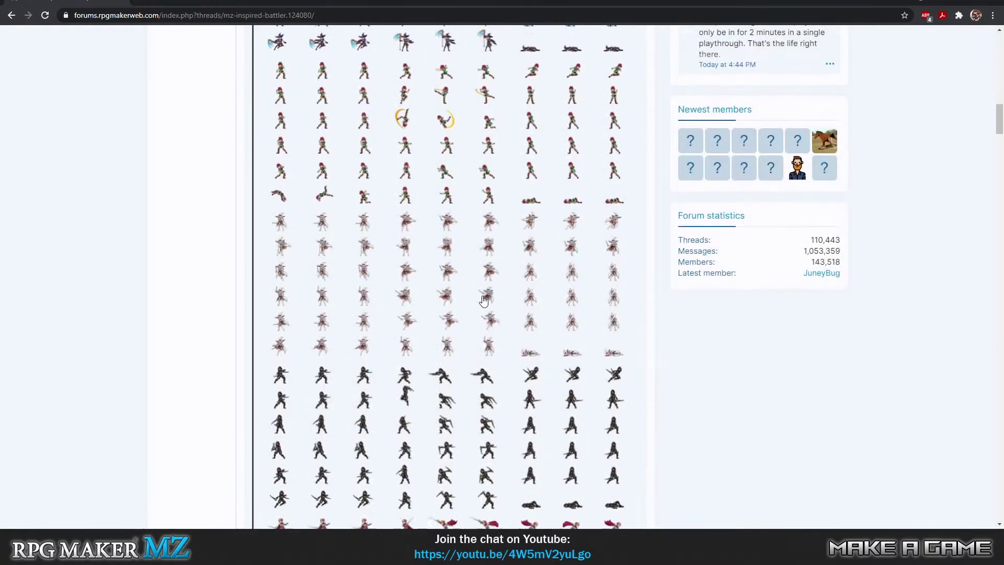
Step: View the red-hooded battler's Actor3-6 sheet enlarged and close it
scroll(460, 339, "down", 5)
scroll(460, 339, "down", 8)
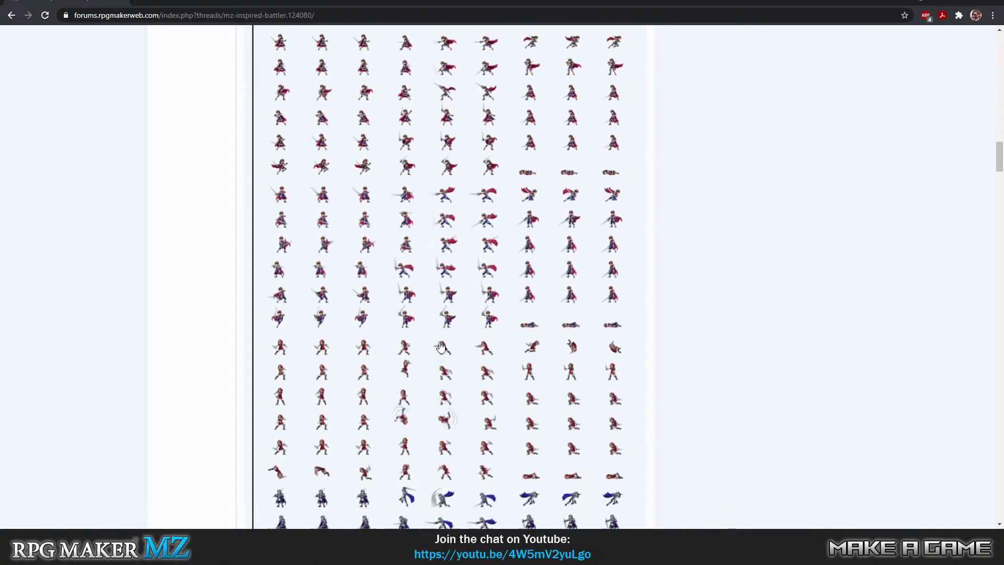
left_click(441, 343)
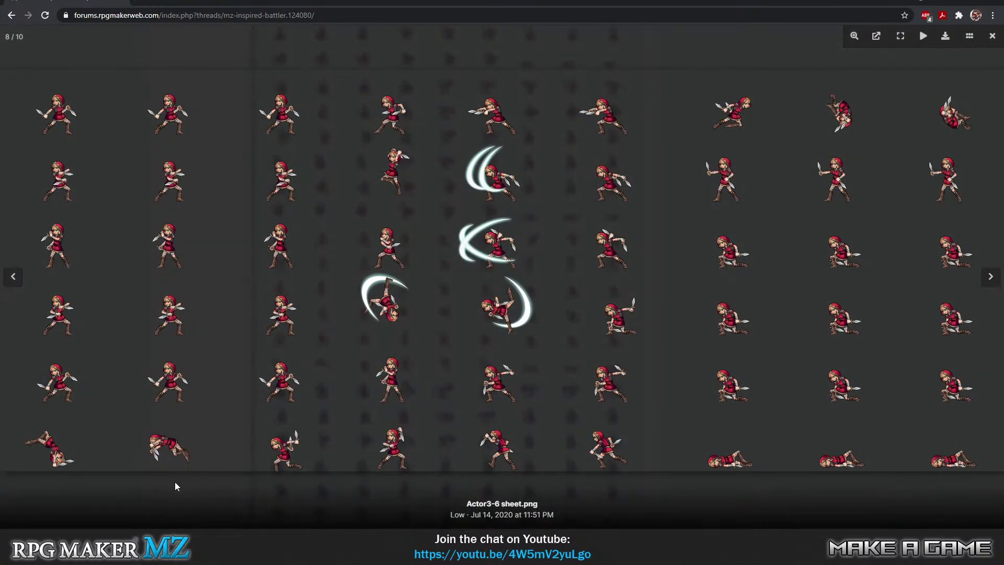
left_click(175, 482)
Step: View the blue-caped knight's sheet and the green-caped archer's Actor2-7 sheet enlarged, closing each one
scroll(331, 409, "down", 3)
left_click(382, 347)
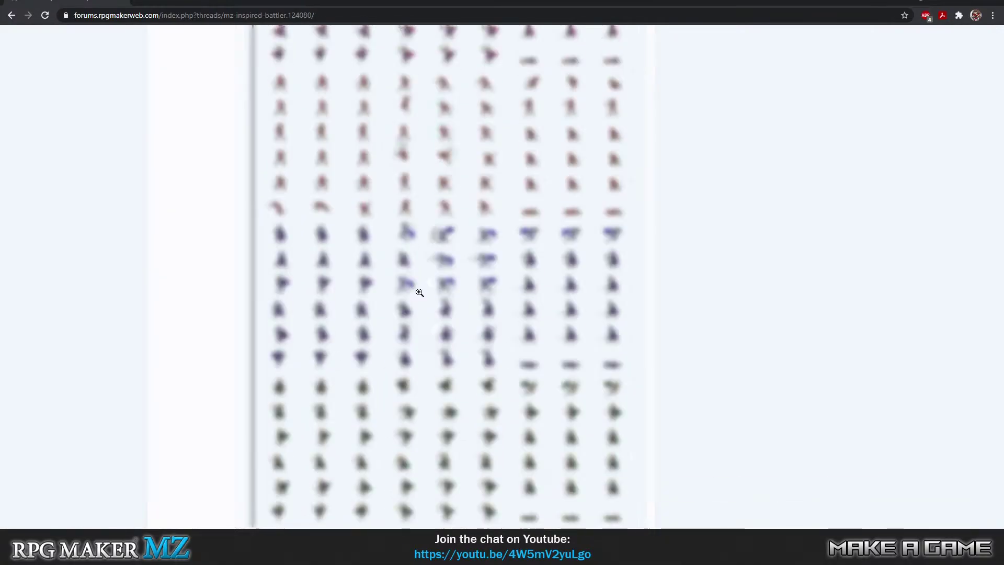
left_click(170, 478)
left_click(358, 451)
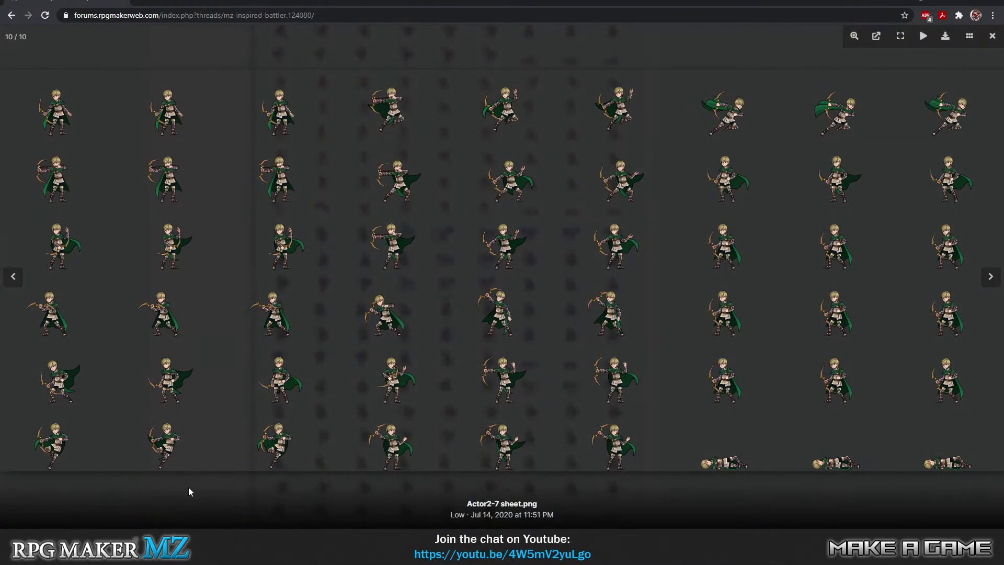
left_click(188, 487)
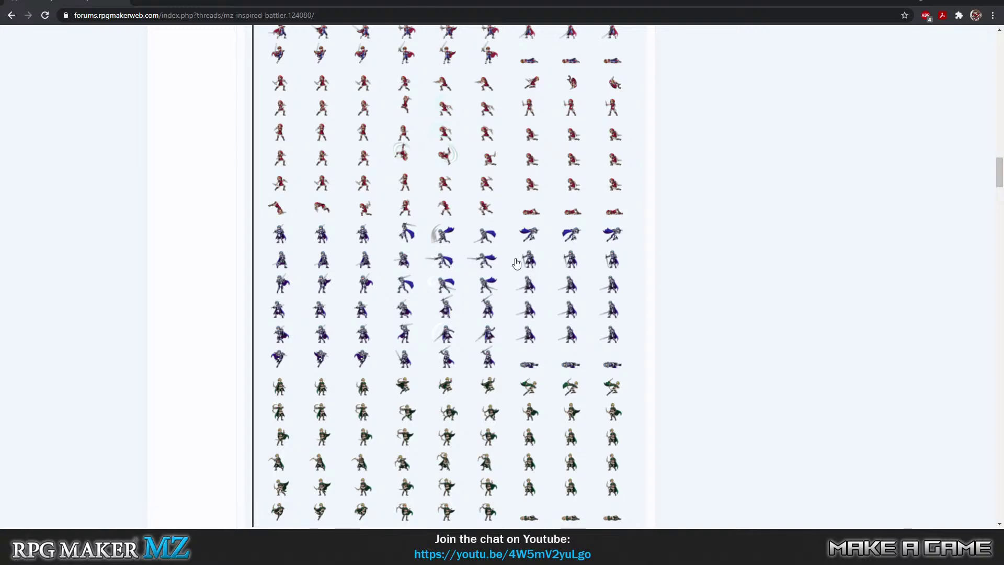
Step: Review the actor portraits in the opening post, and view the Actor1_6 and Actor1-4 sheets enlarged before closing the viewer
scroll(201, 260, "down", 2)
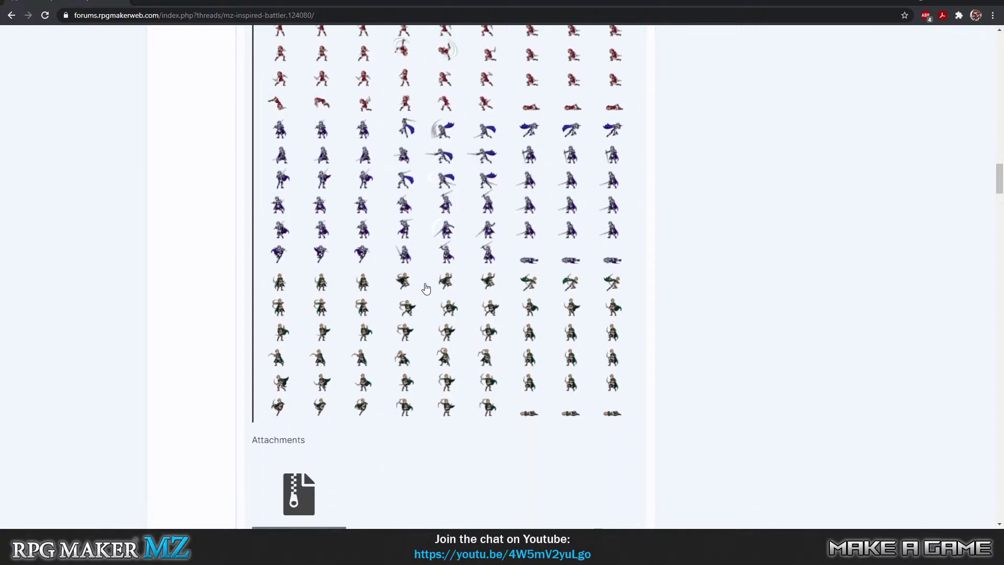
scroll(426, 288, "up", 15)
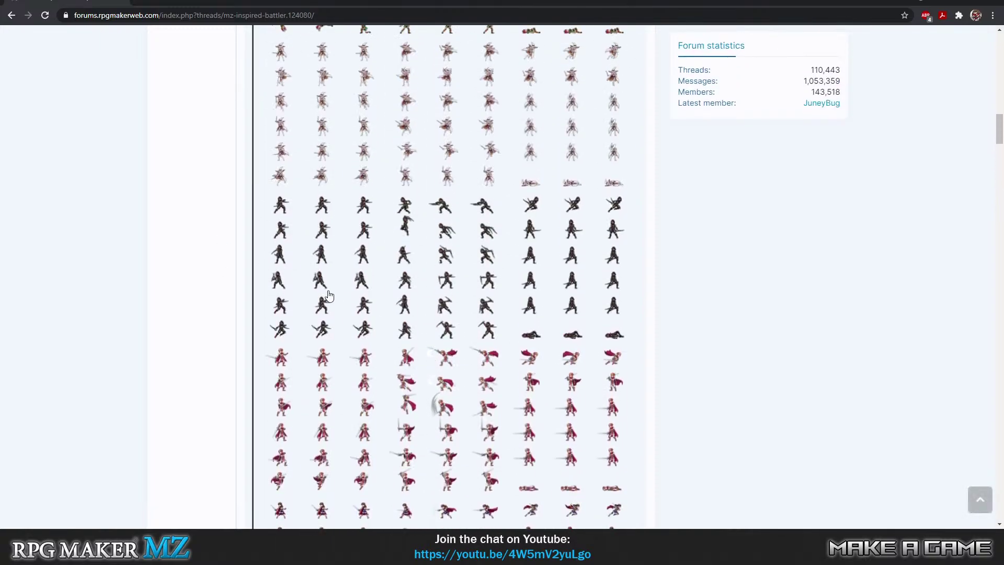
scroll(329, 296, "up", 20)
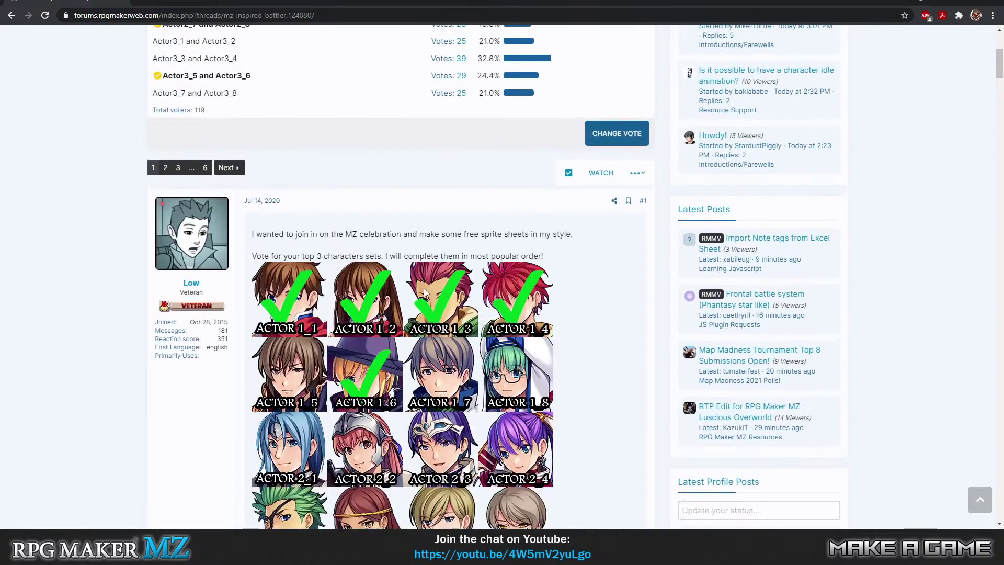
scroll(424, 293, "down", 13)
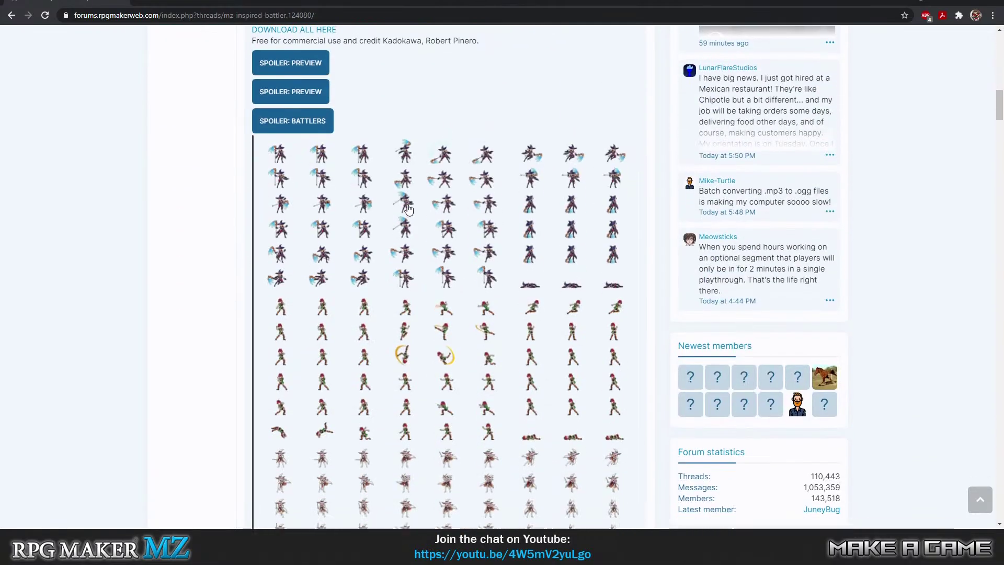
scroll(408, 209, "down", 2)
left_click(409, 210)
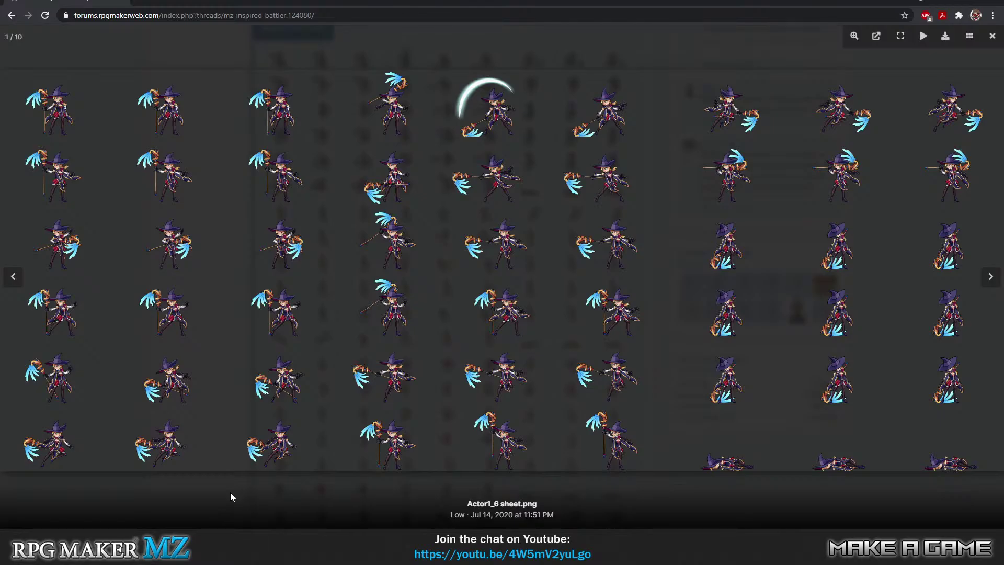
scroll(230, 493, "down", 1)
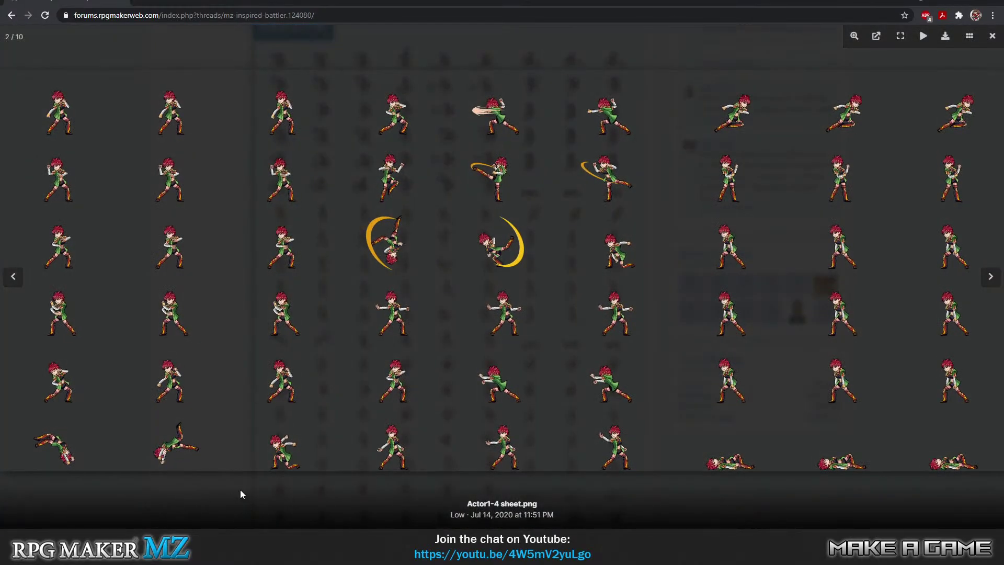
left_click(241, 492)
Step: View the white-clad battler's sheet and the dark-hooded Actor3-5 sheet enlarged, closing each one
scroll(359, 374, "down", 2)
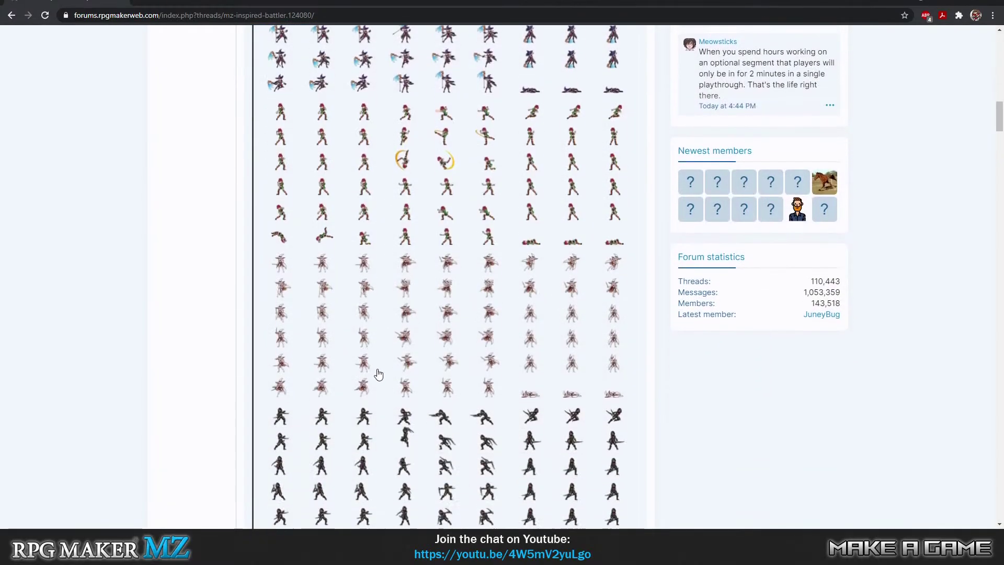
left_click(394, 328)
left_click(196, 491)
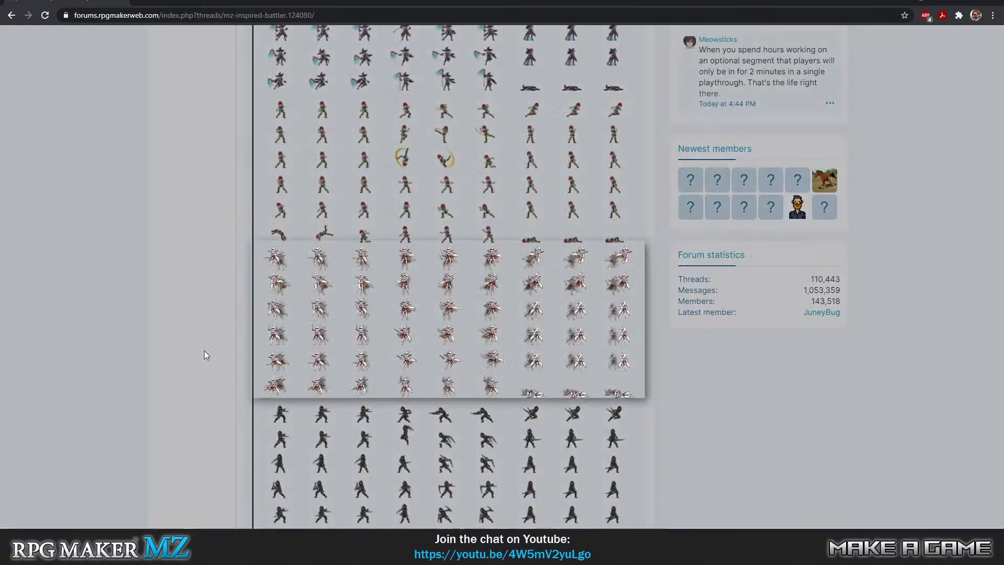
scroll(438, 356, "down", 3)
left_click(439, 355)
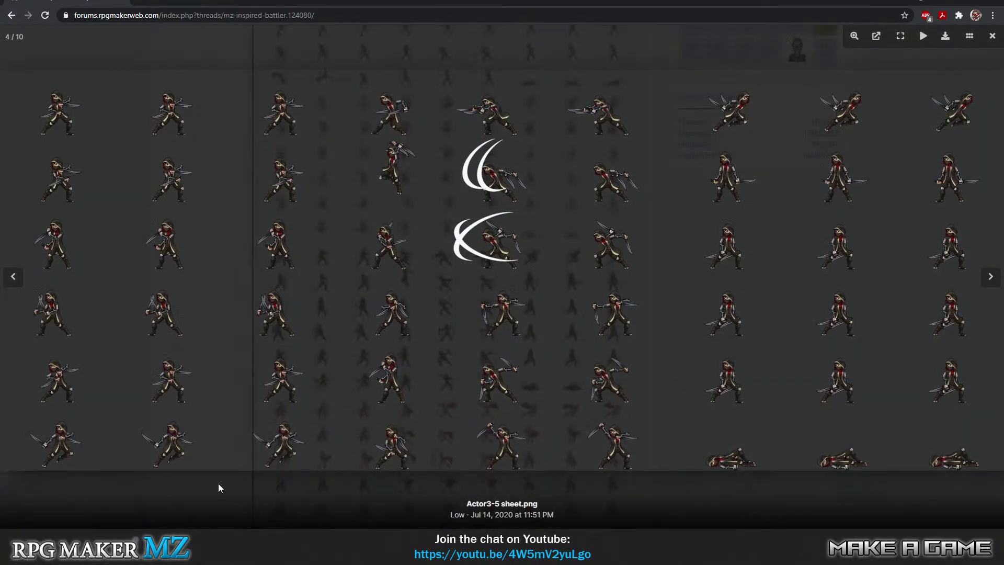
left_click(218, 483)
Step: View the red-caped swordsman's Harold Sheet enlarged and close it
scroll(183, 391, "down", 2)
scroll(183, 390, "down", 3)
left_click(404, 219)
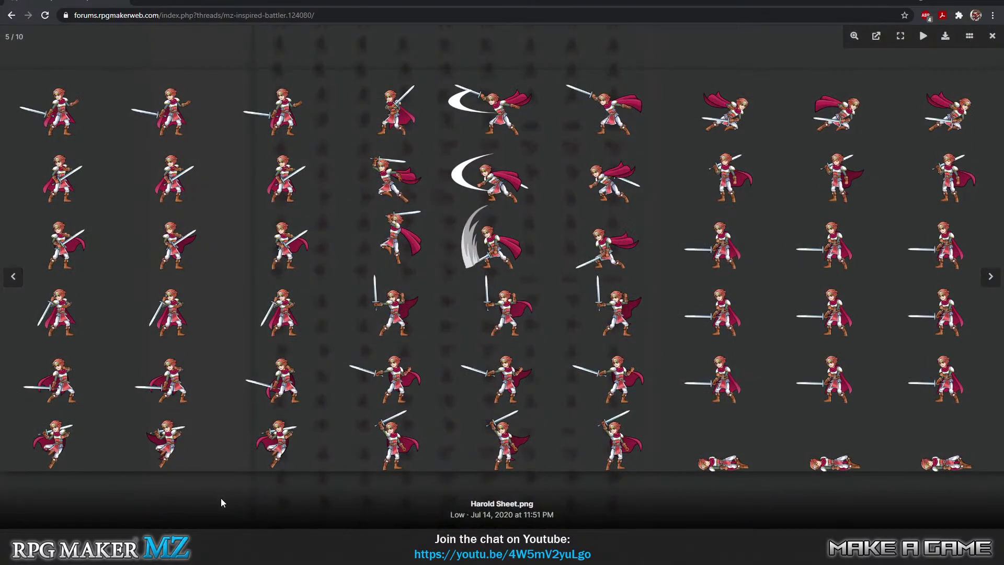
left_click(201, 495)
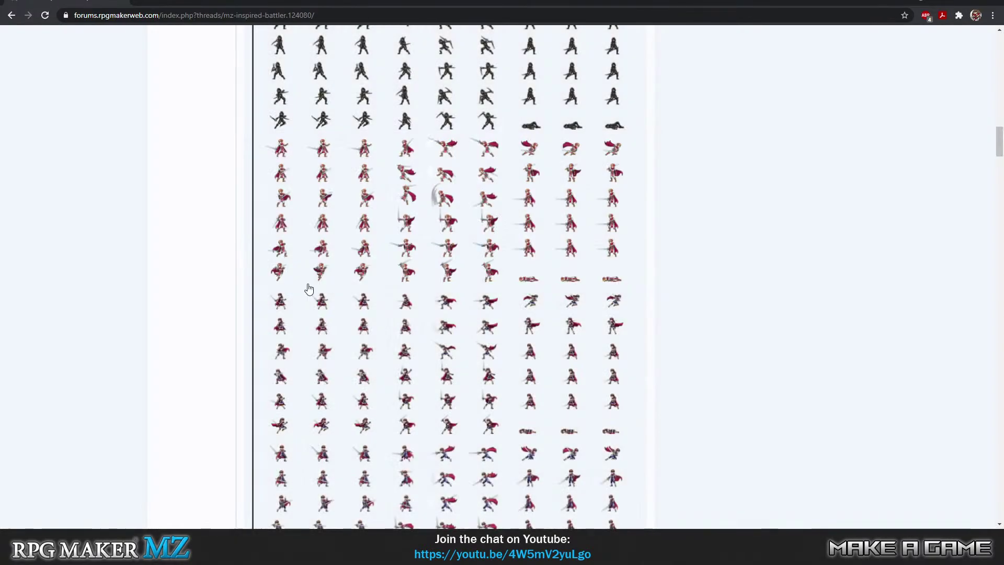
Step: View the pink-haired witch's Actor3-4 sheet and the hooded dagger fighter's Actor3-5 sheet enlarged, closing each one
left_click(352, 102)
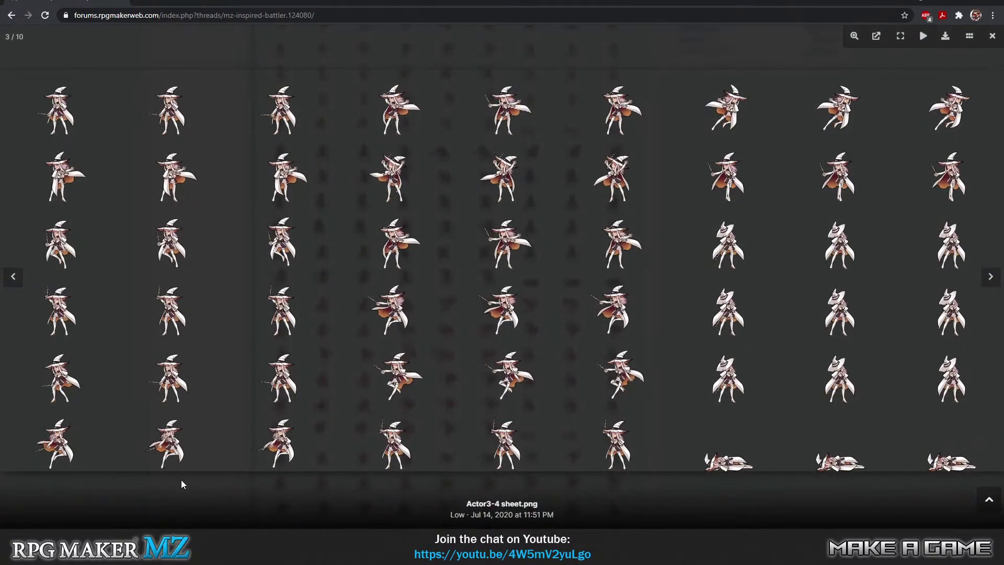
left_click(182, 480)
left_click(407, 228)
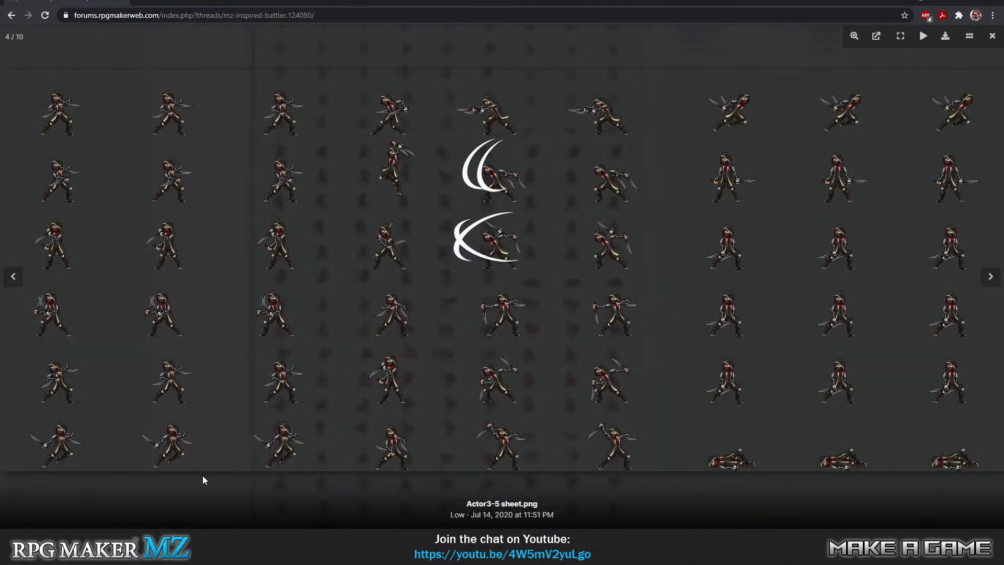
left_click(193, 494)
scroll(371, 277, "down", 6)
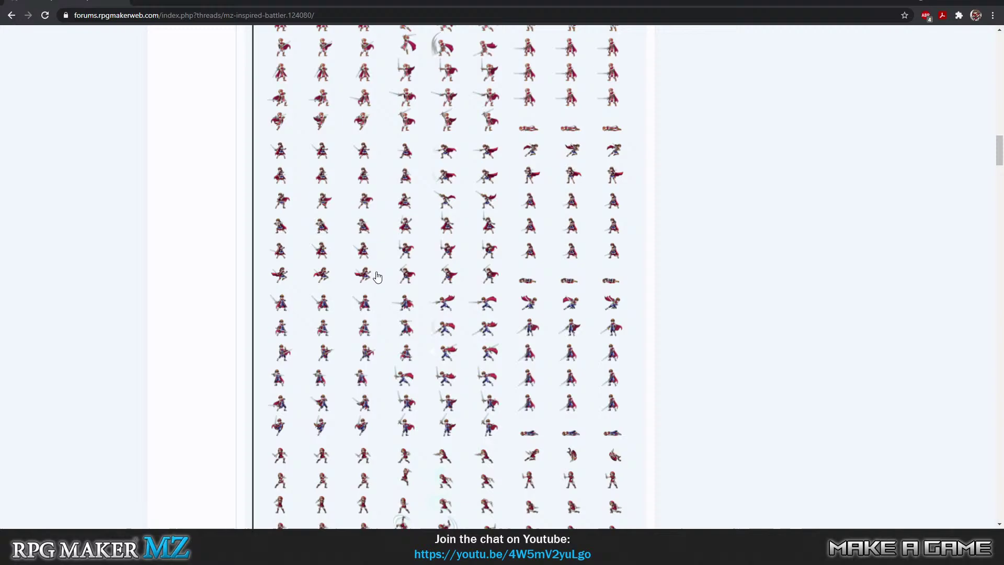
Step: View one of the red-caped swordsman sheets and the red-clad dagger fighter's Actor3-6 sheet enlarged, closing each one
left_click(397, 207)
left_click(189, 490)
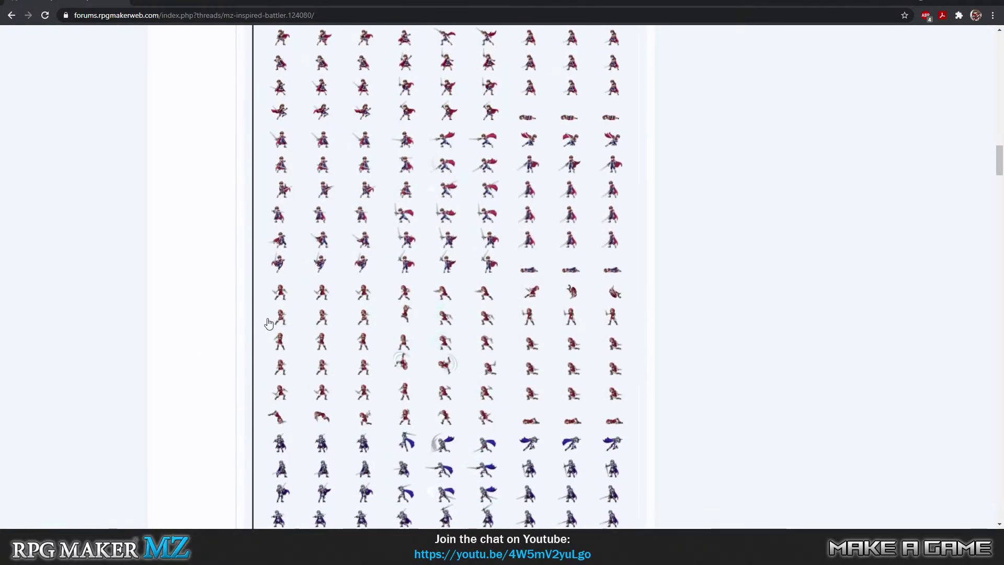
scroll(227, 334, "down", 2)
left_click(434, 261)
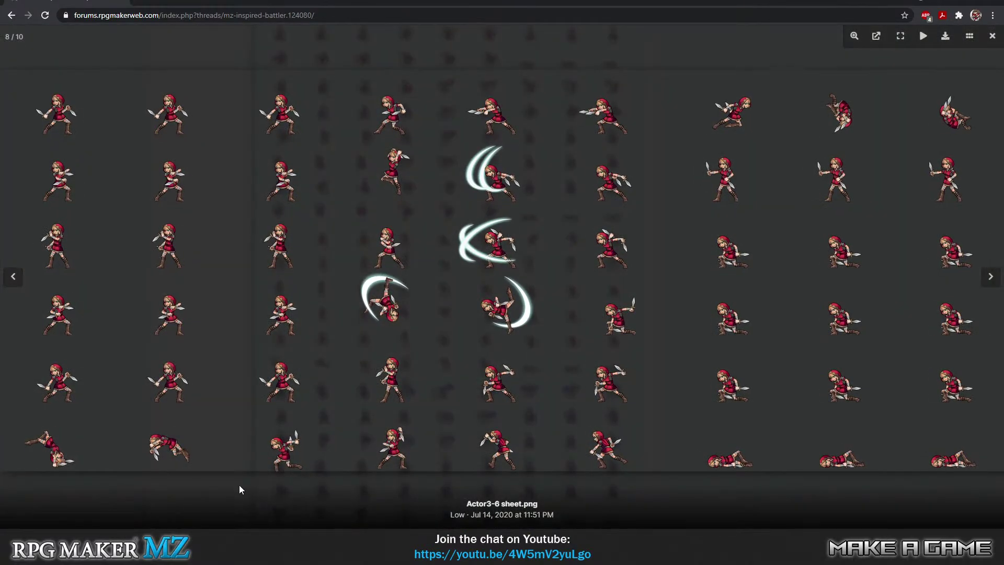
left_click(226, 482)
scroll(249, 347, "down", 5)
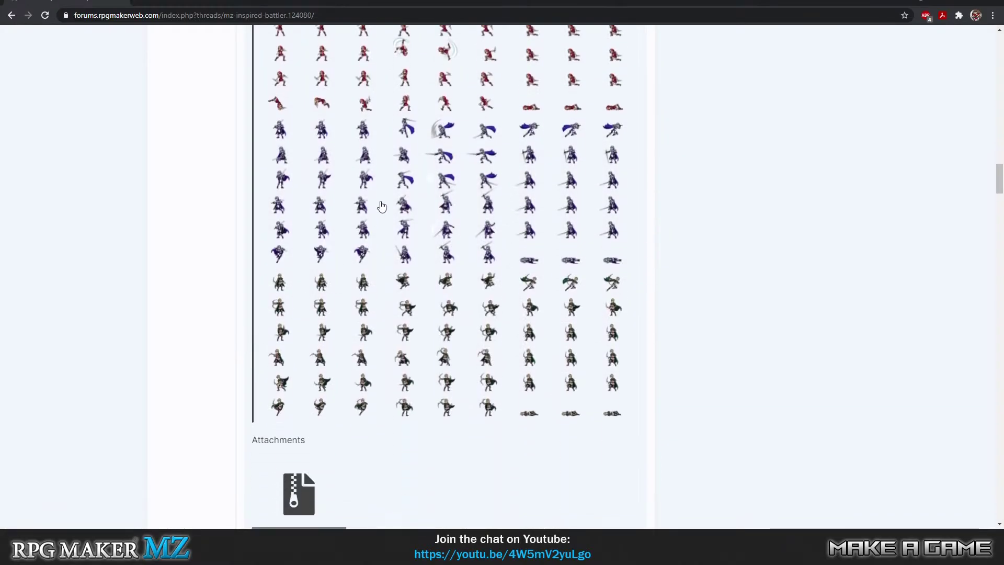
Step: View the blue-caped knight's Actor2_1 sheet enlarged and close the viewer
left_click(380, 203)
left_click(211, 488)
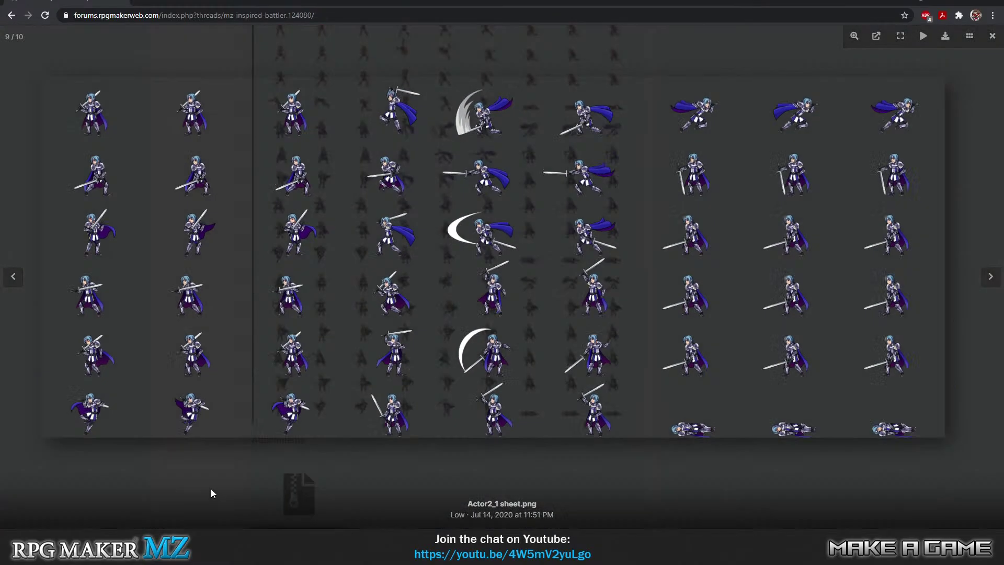
left_click(431, 286)
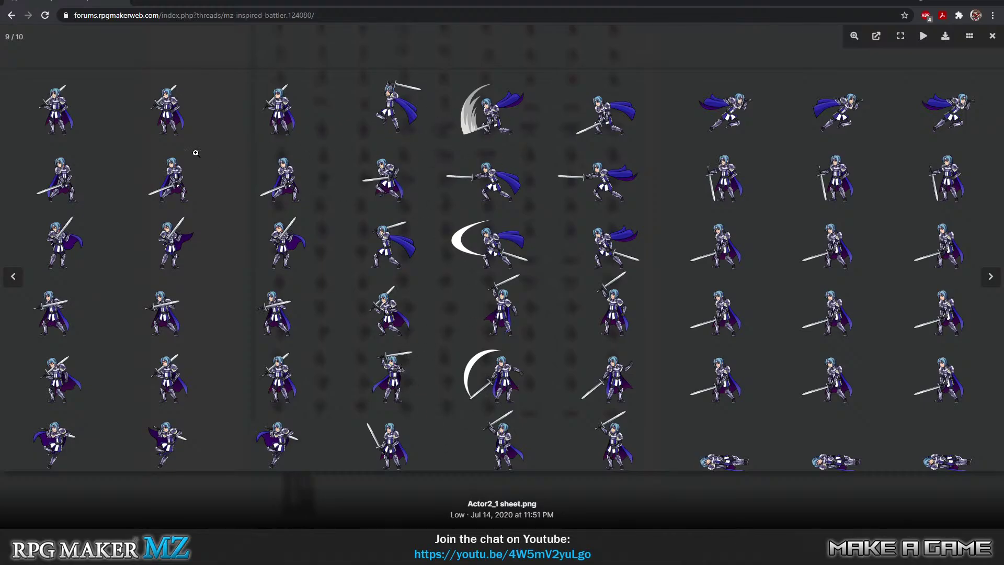
left_click(214, 494)
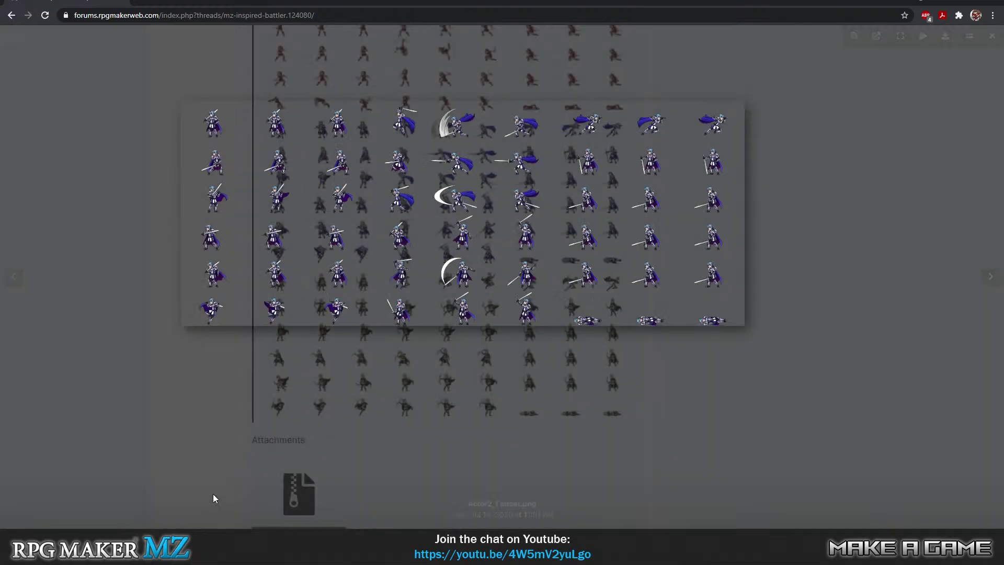
scroll(151, 289, "up", 3)
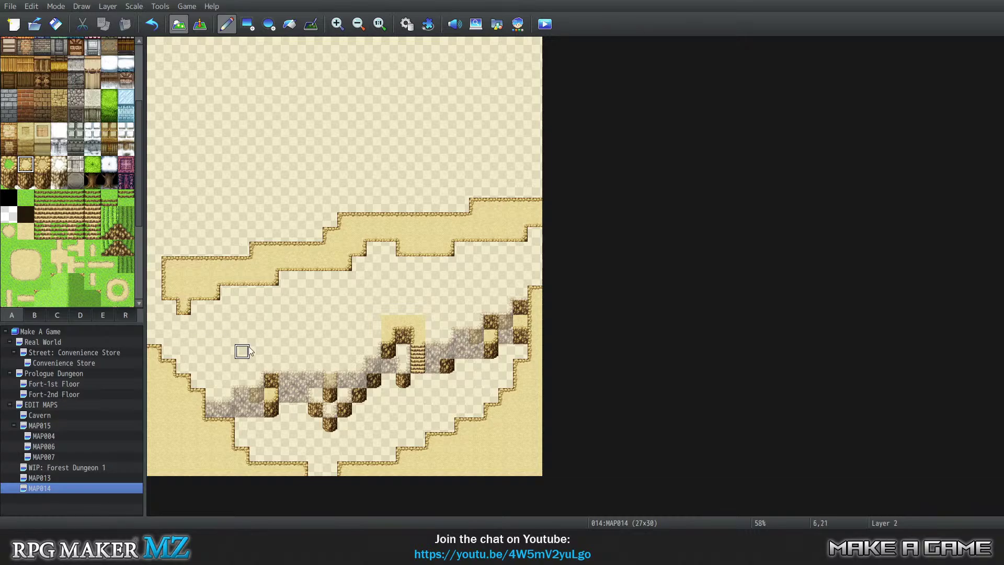
Step: Trim the upper plateau's east end back from the map edge and paint two-tile-high rocky cliff walls along its southern edge on layer 2
left_click_drag(534, 236, 533, 201)
left_click(519, 205)
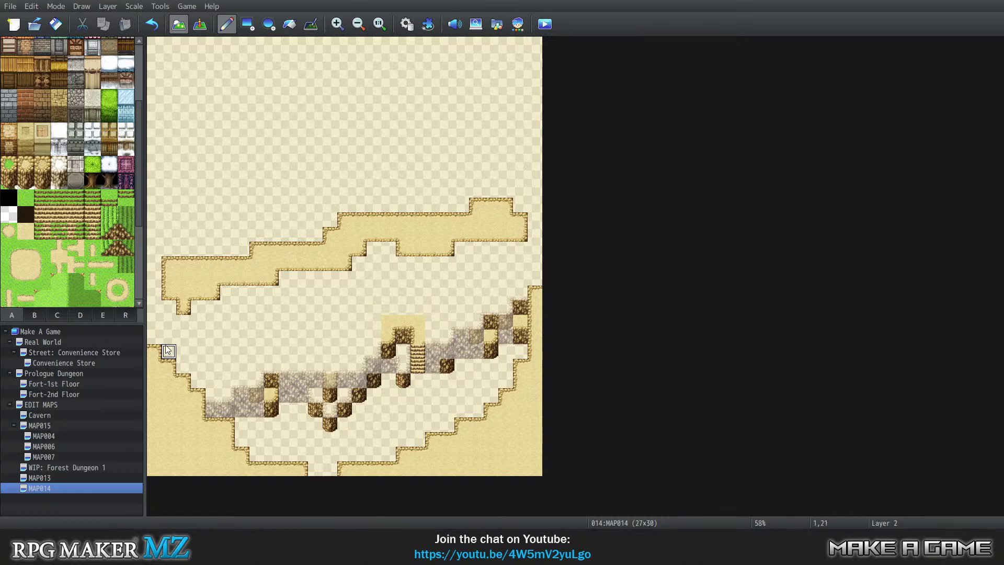
left_click(183, 307)
key("ctrl+z")
left_click(168, 321)
left_click_drag(187, 338, 202, 322)
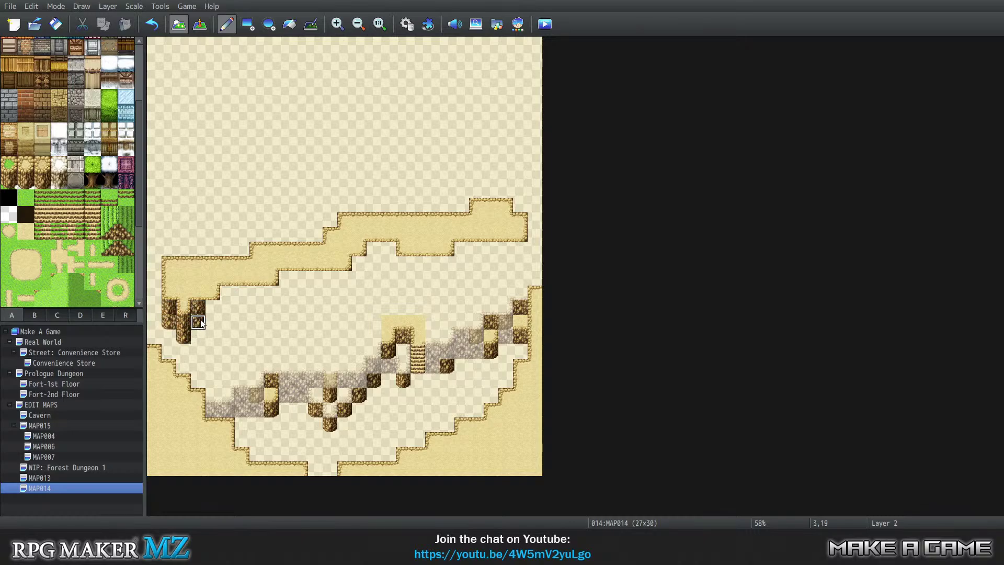
left_click(228, 299)
left_click(250, 307)
mouse_move(271, 293)
left_mouse_down()
mouse_move(241, 295)
mouse_move(269, 303)
mouse_move(343, 293)
mouse_move(305, 272)
mouse_move(366, 275)
mouse_move(387, 250)
mouse_move(388, 265)
mouse_move(432, 278)
mouse_move(413, 262)
mouse_move(454, 275)
mouse_move(489, 246)
mouse_move(519, 252)
mouse_move(478, 262)
left_mouse_up()
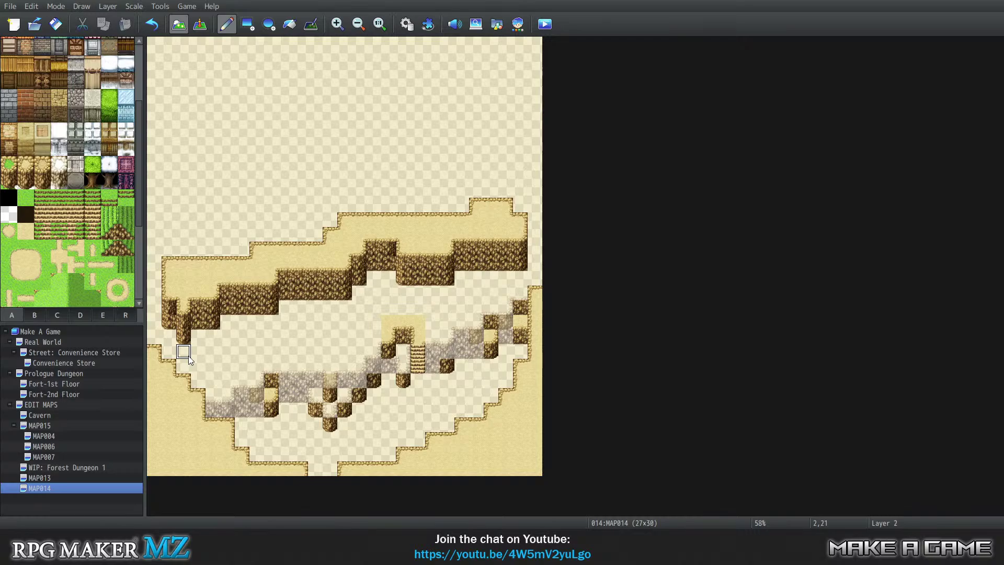
Step: Look at the Cavern map, then at MAP015 and its wall tiles for comparison, and return to MAP014
left_click(69, 415)
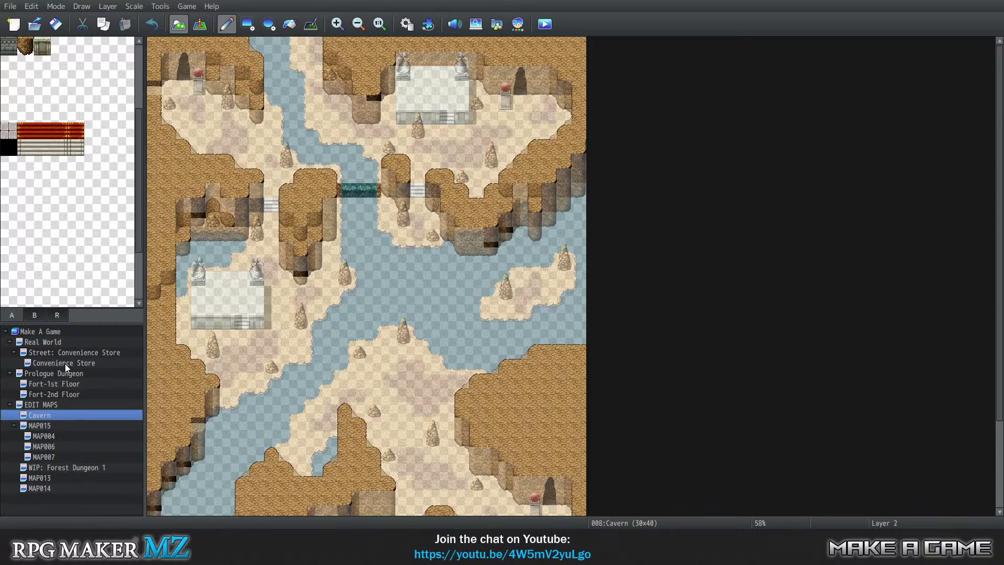
left_click(42, 426)
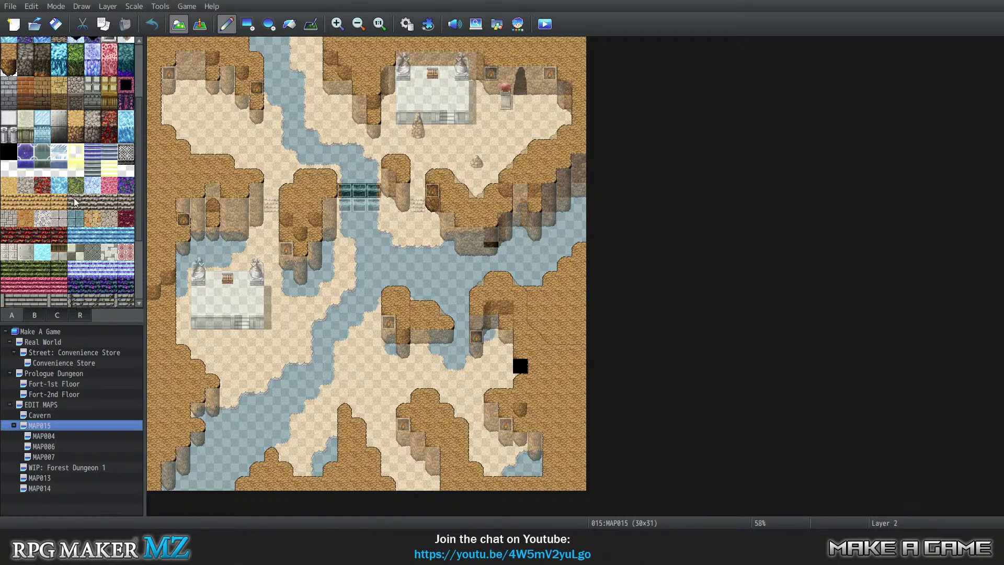
scroll(74, 204, "up", 5)
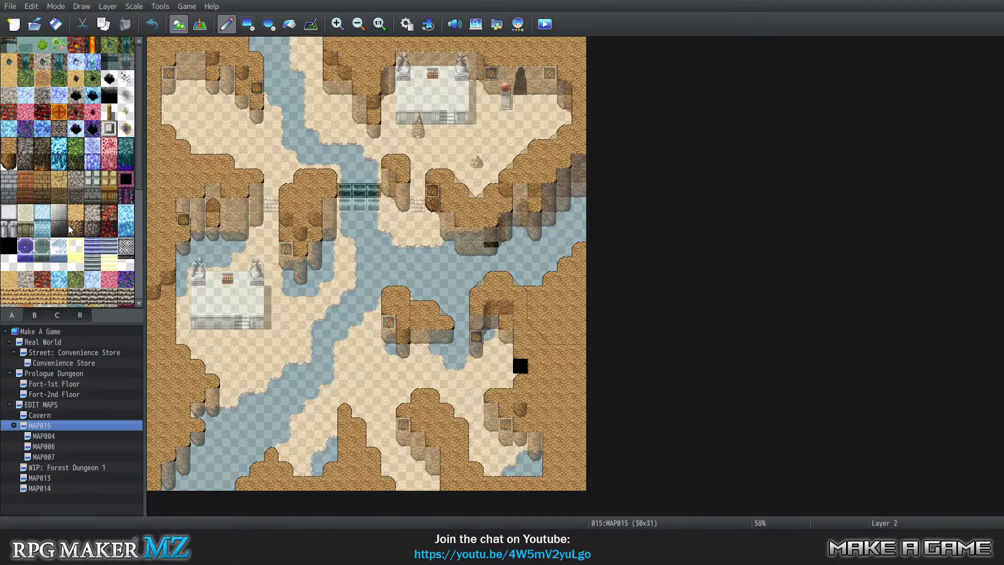
left_click(92, 229)
left_click(59, 491)
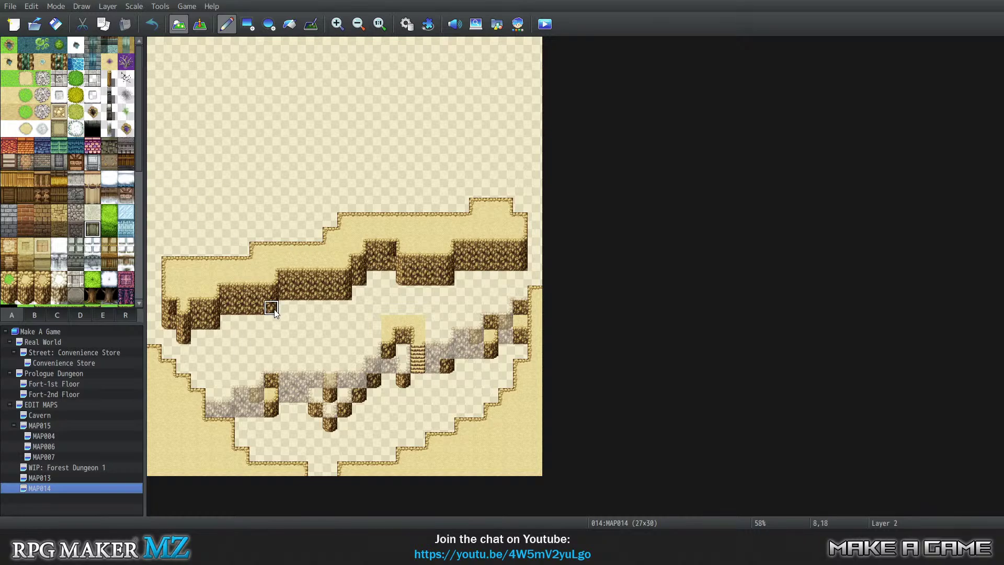
Step: Compare how MAP014's cliff tiles are distributed across the individual layers and the automatic layer view
right_click(155, 328)
left_click(183, 337)
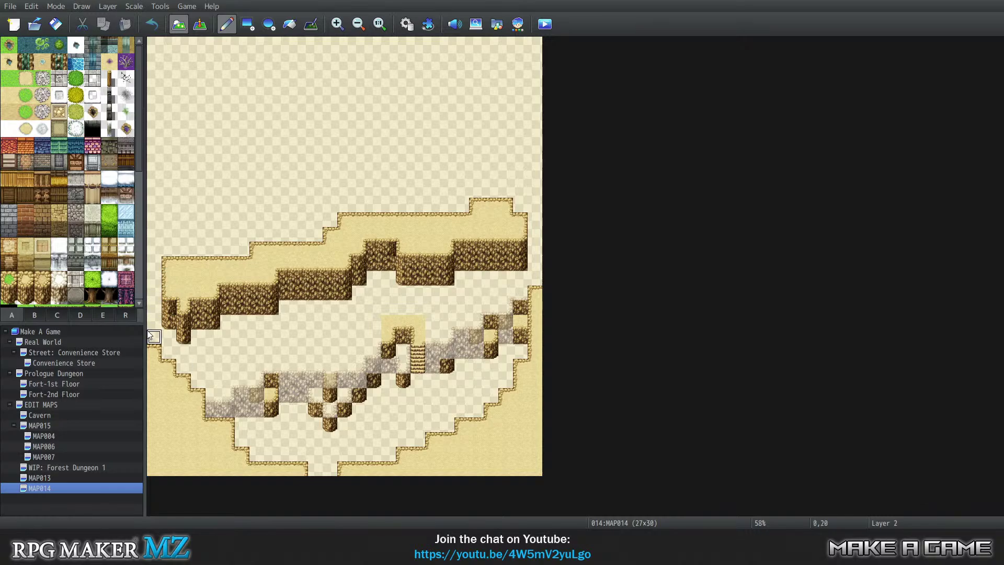
key("3")
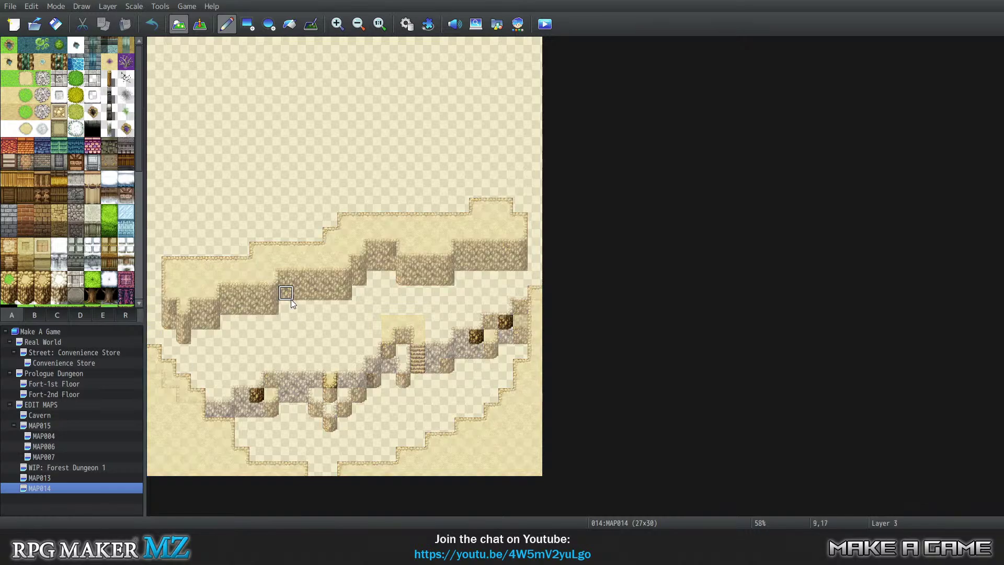
key("4")
key("1")
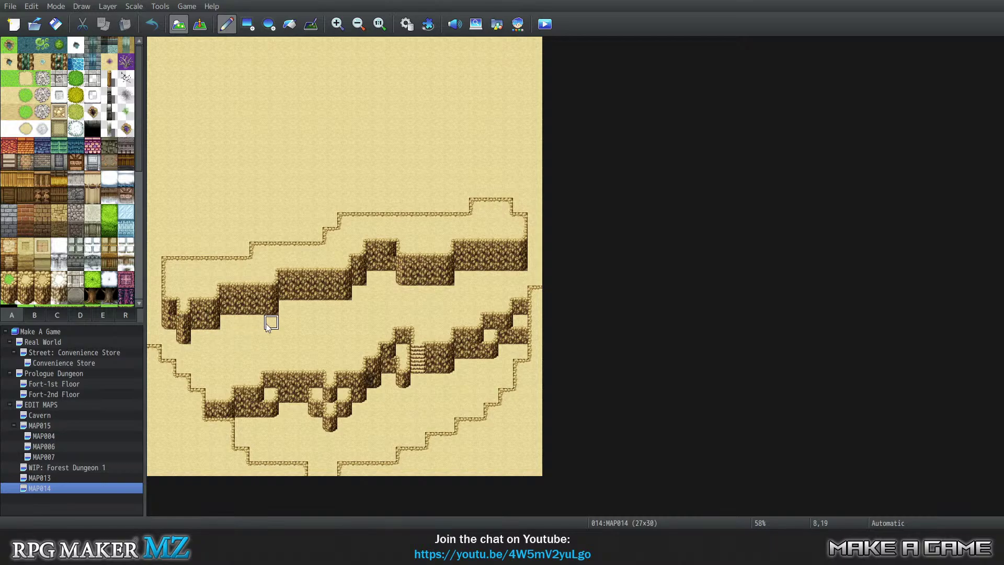
key("2")
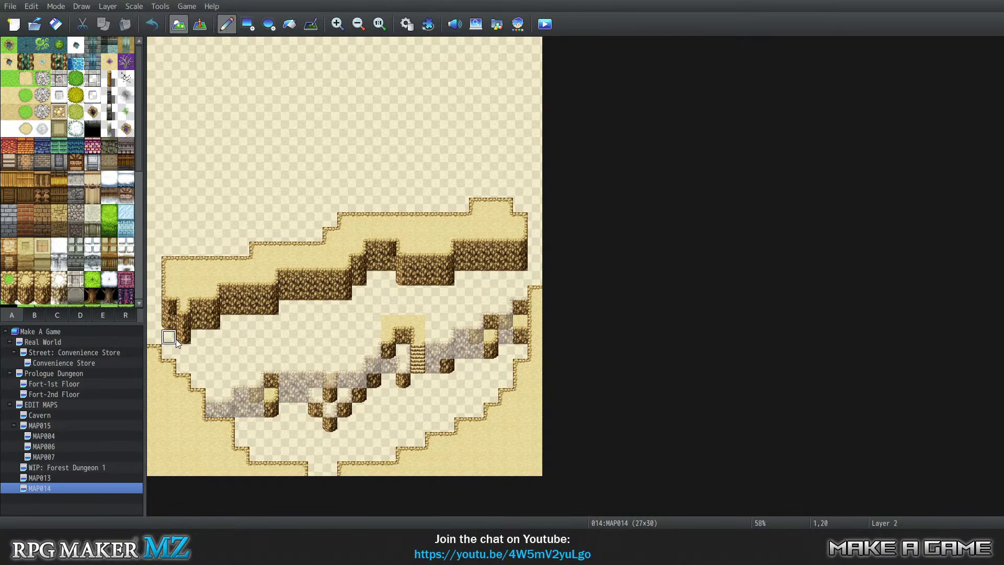
key("3")
Step: In automatic layer mode, paint the blank transparent tile in one-tile-wide strips along the map's west and east edges beside the cliffs
key("0")
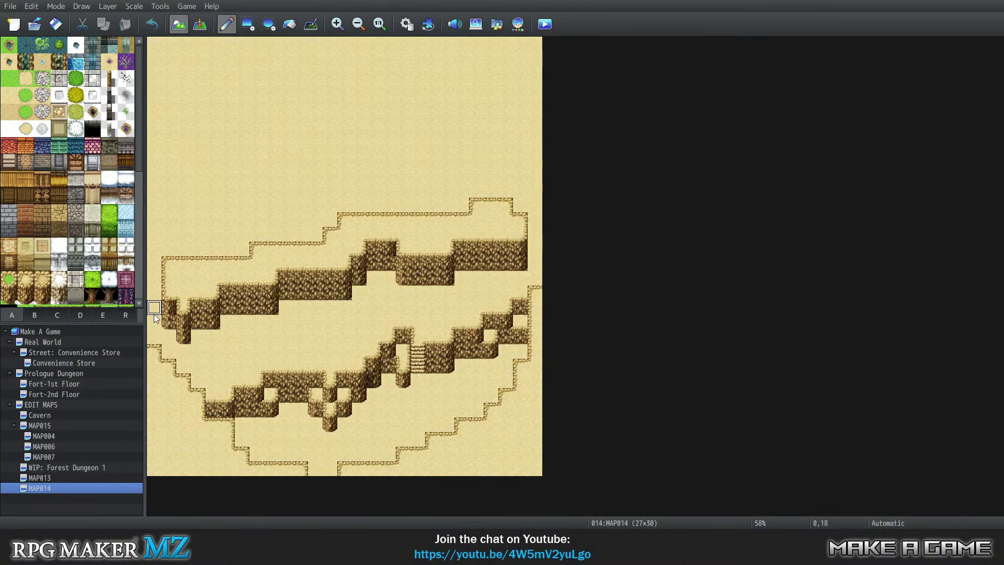
left_click(149, 340)
left_click(168, 264)
scroll(130, 291, "down", 2)
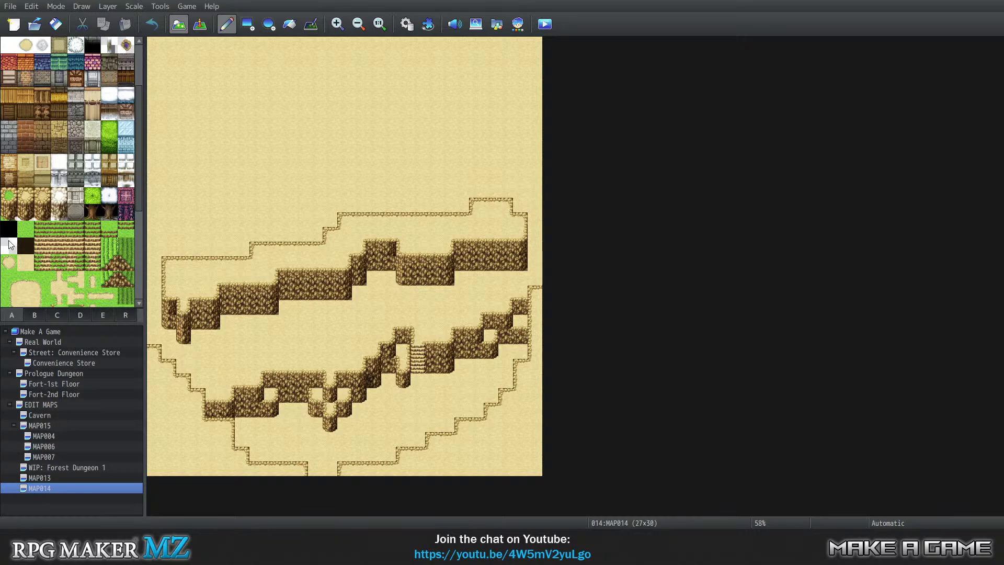
left_click_drag(154, 263, 152, 340)
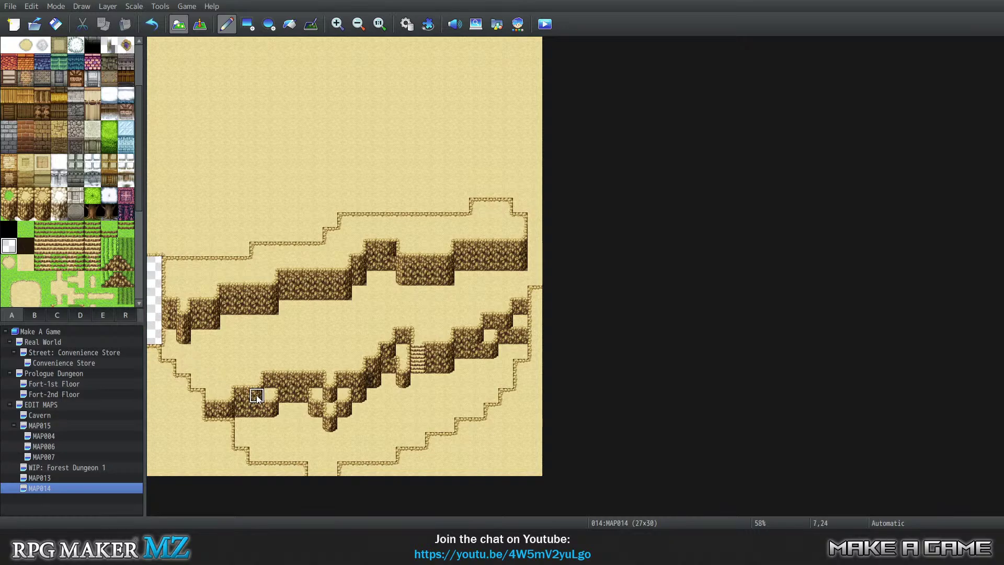
left_click_drag(536, 219, 534, 282)
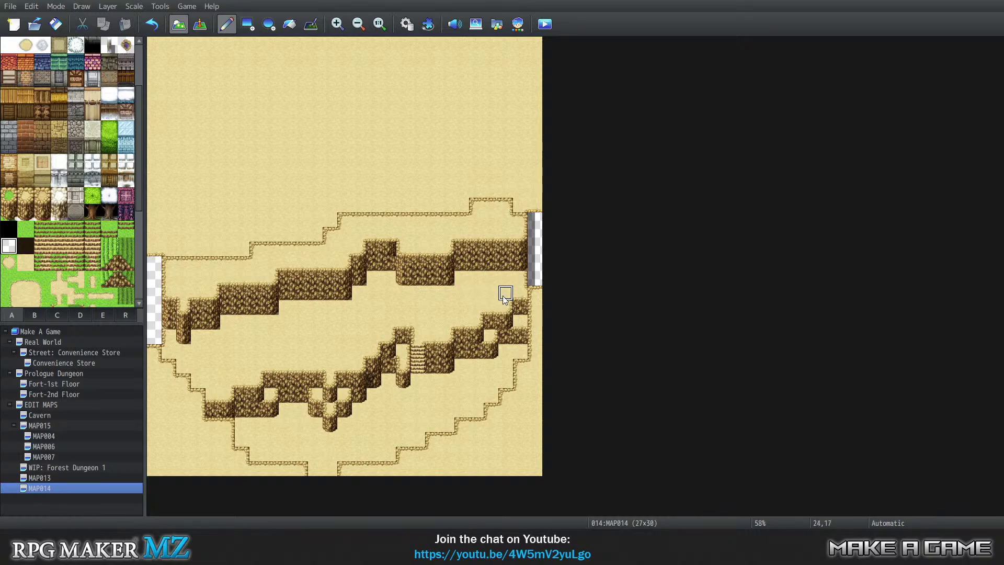
left_click_drag(154, 349, 148, 366)
left_click(154, 384)
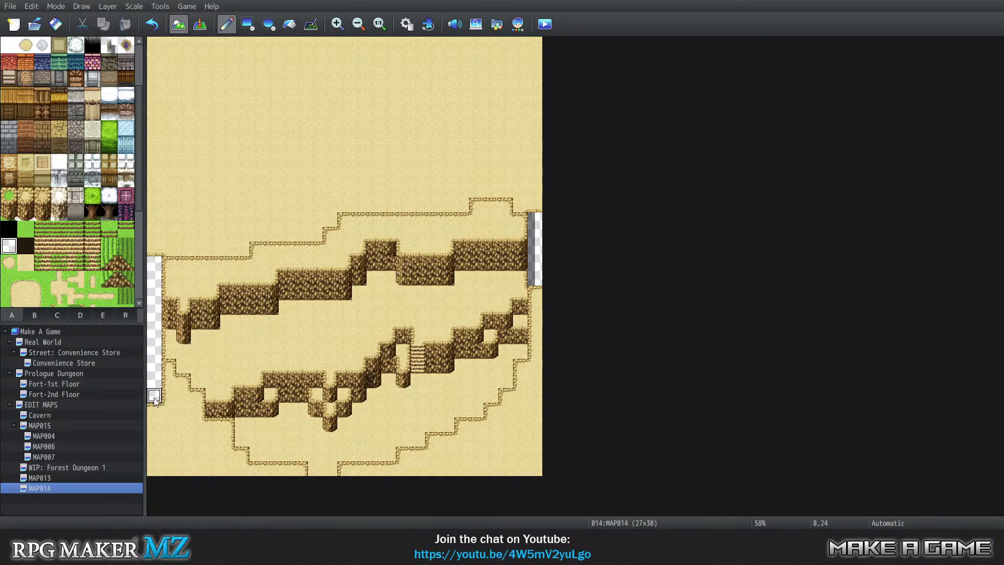
left_click(154, 398)
mouse_move(534, 293)
left_mouse_down()
mouse_move(535, 386)
mouse_move(534, 332)
left_mouse_up()
right_click(525, 368)
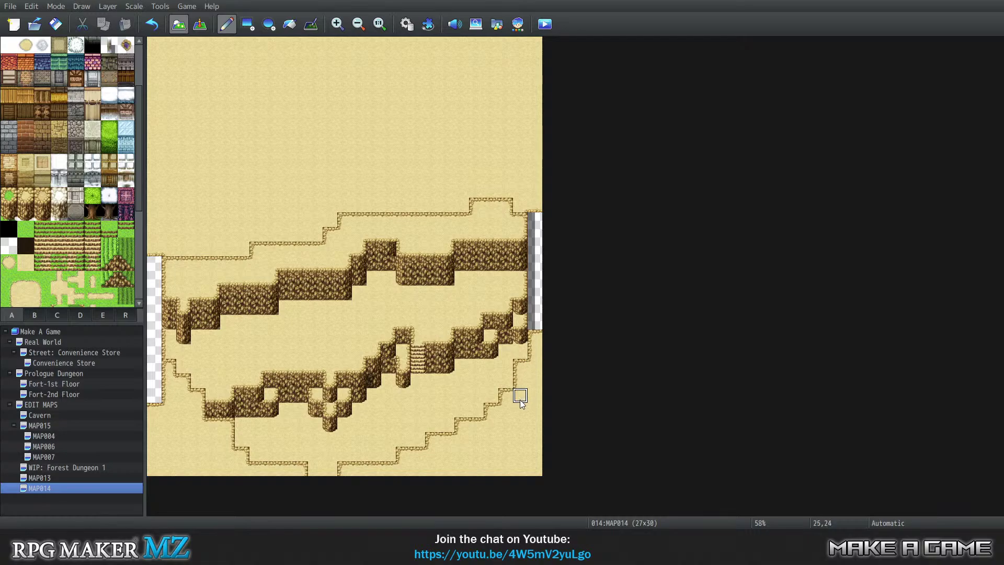
left_click(506, 336)
left_click(506, 350)
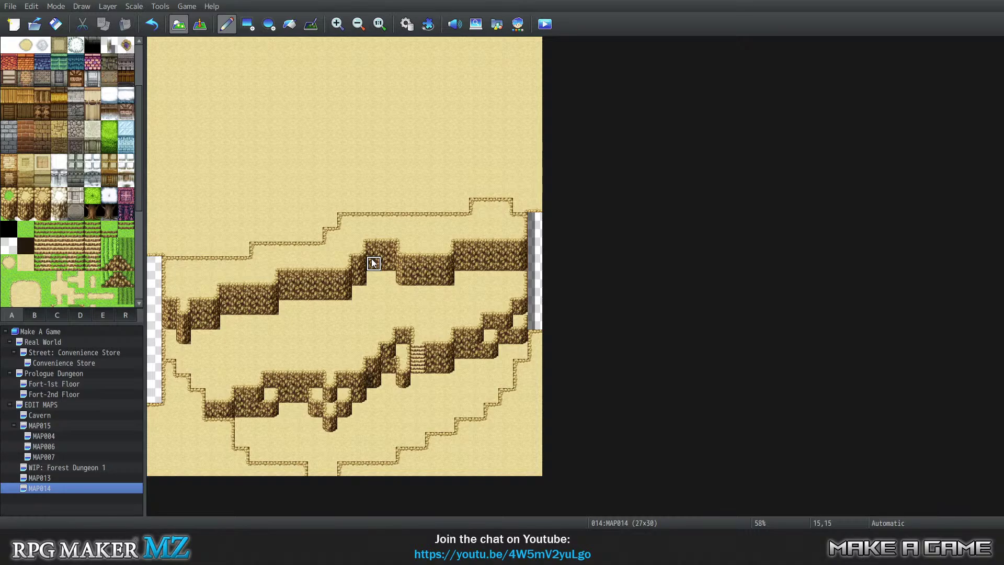
Step: Set the map to layer 2, switch to Photoshop to review the path sketch in Untitled-1, and return to RPG Maker MZ
key("1")
key("2")
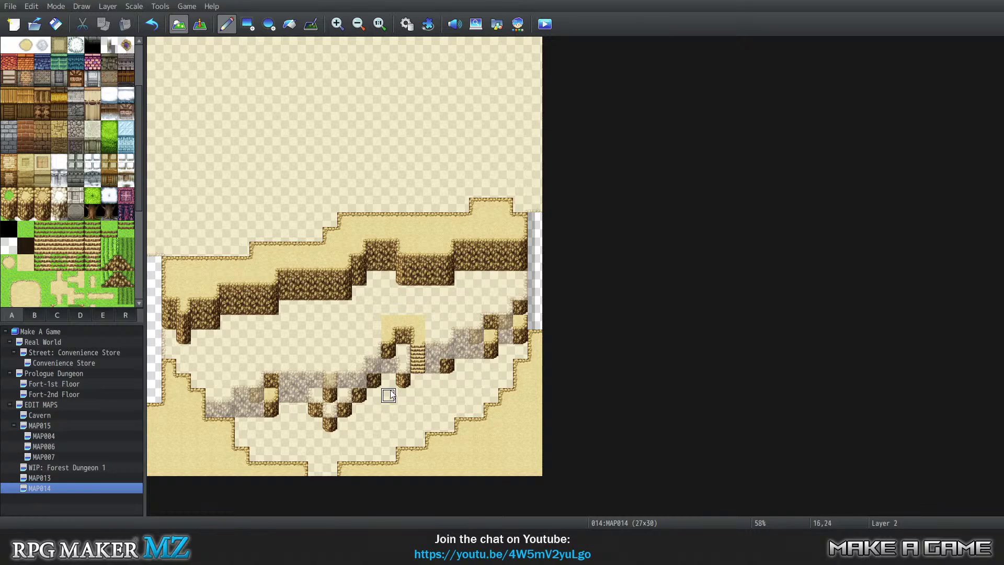
left_click(421, 360)
key("alt+Tab")
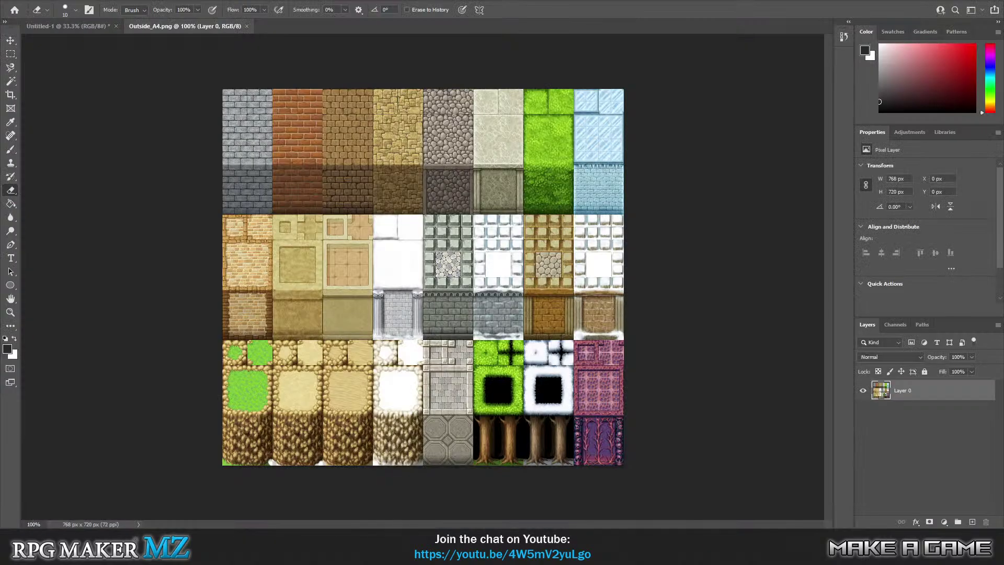
left_click(78, 26)
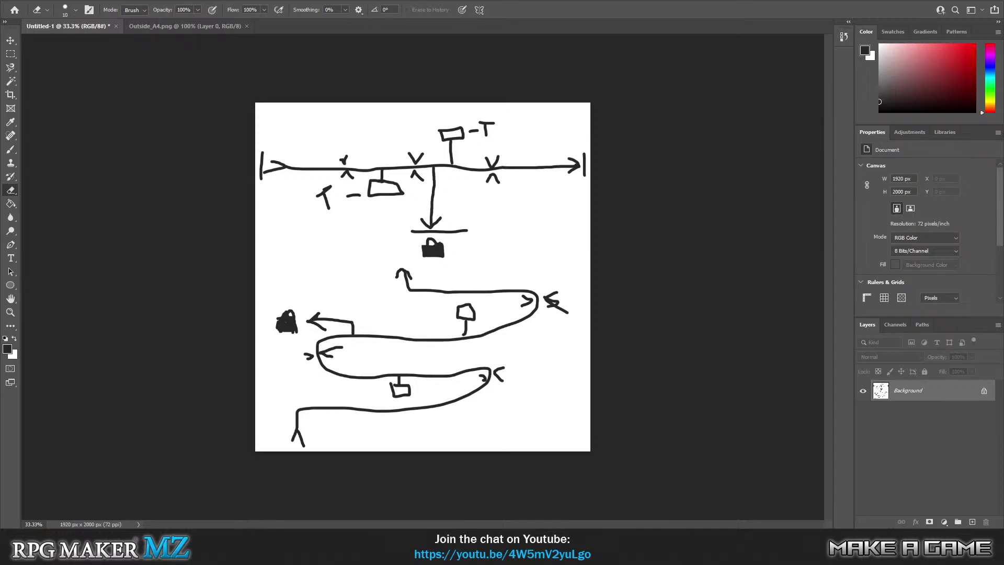
left_click(403, 502)
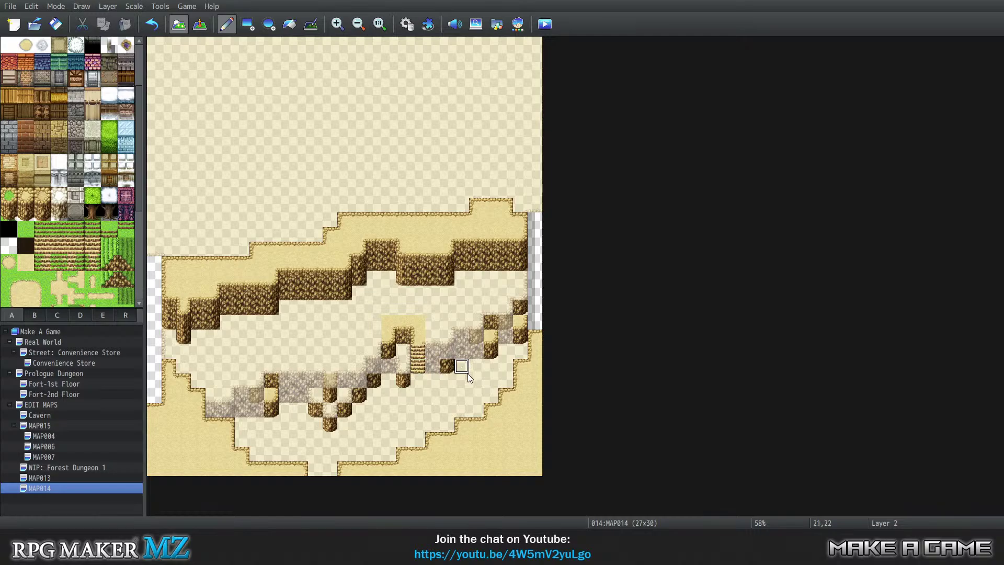
Step: Place a two-tile-high ladder near the upper cliff's west end and paint a 3×2-tile plateau with a one-tile southern tab farther north
left_click(227, 306)
left_click(227, 291)
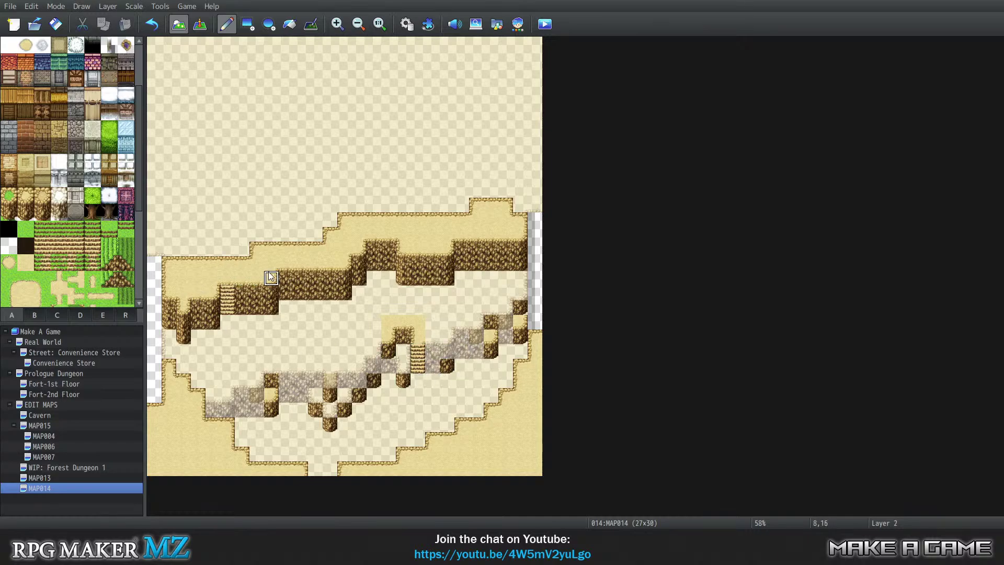
mouse_move(213, 132)
left_mouse_down()
mouse_move(233, 131)
mouse_move(216, 121)
left_mouse_up()
left_click(227, 148)
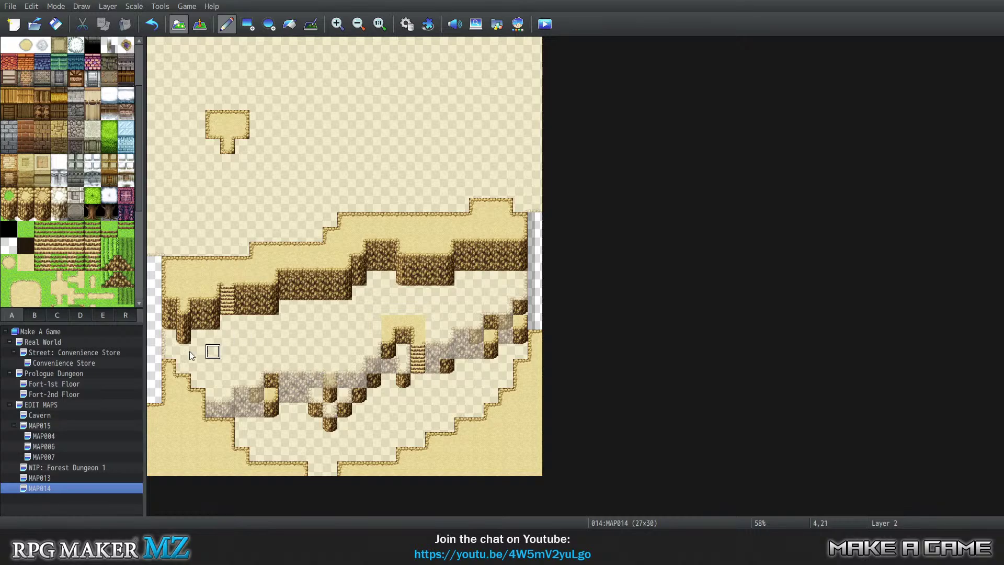
Step: Examine the Convenience Store map in automatic layer mode at 100% scale, including how its counter is built, and return to MAP014
left_click(62, 352)
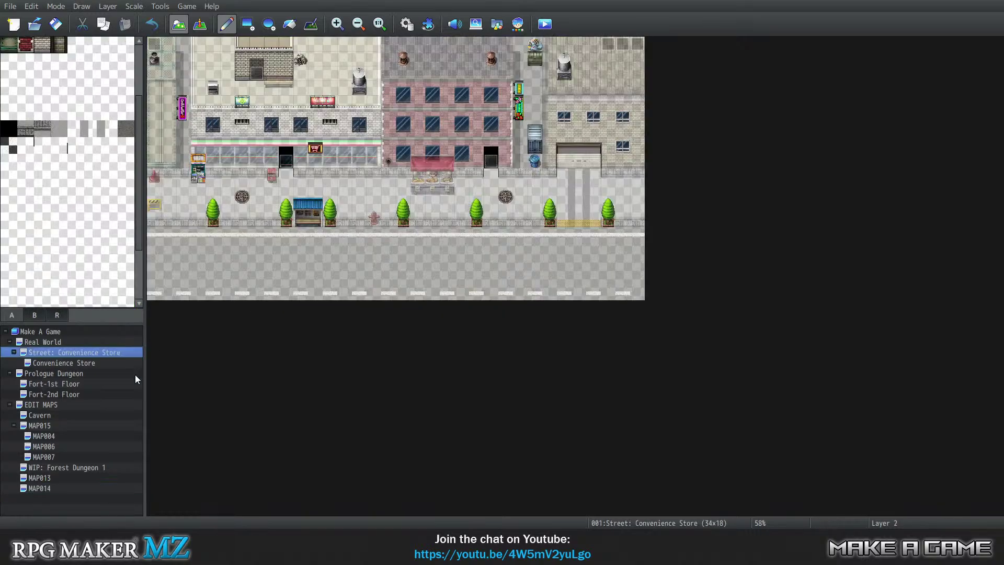
left_click(83, 361)
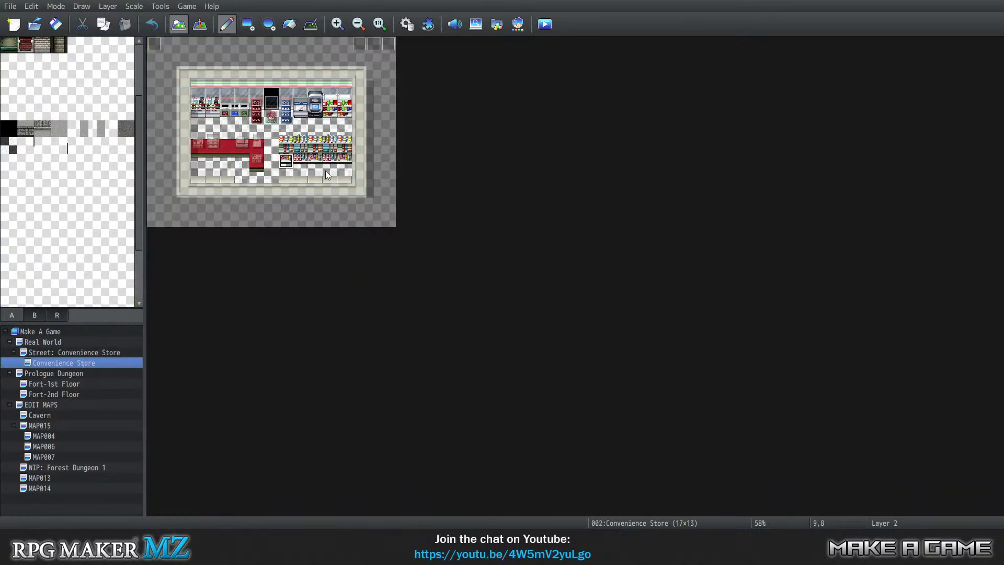
key("4")
key("0")
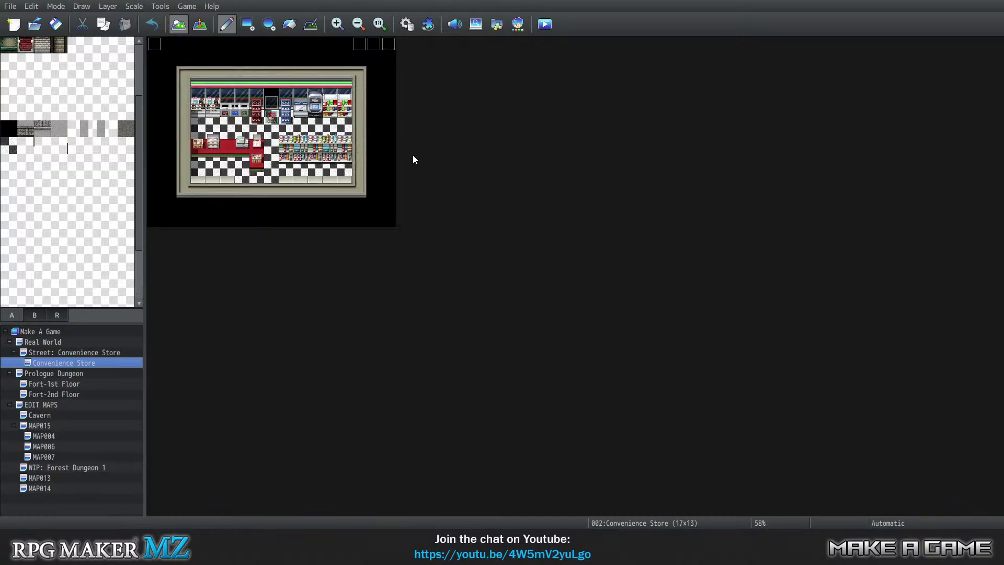
left_click(385, 23)
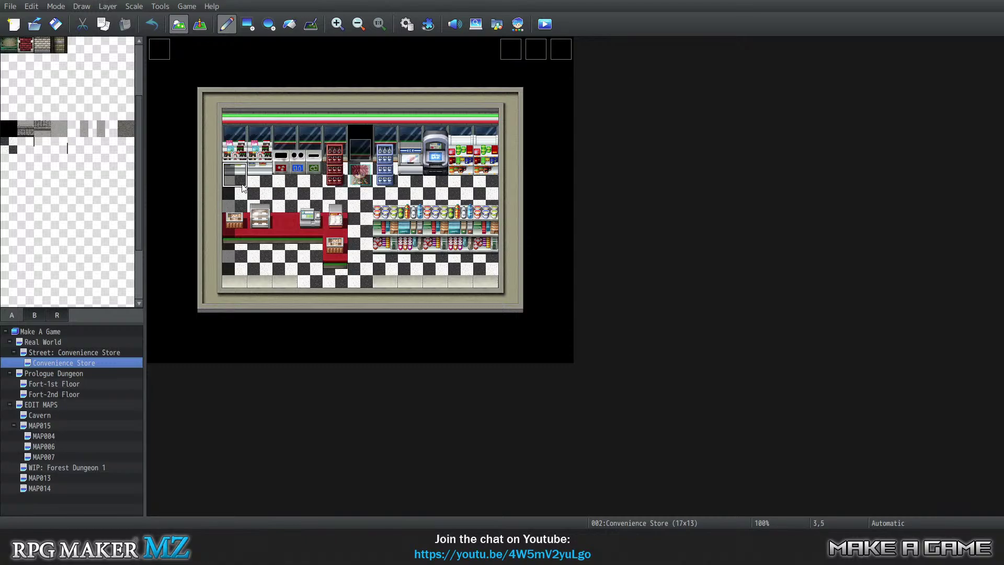
left_click(273, 236)
left_click(39, 488)
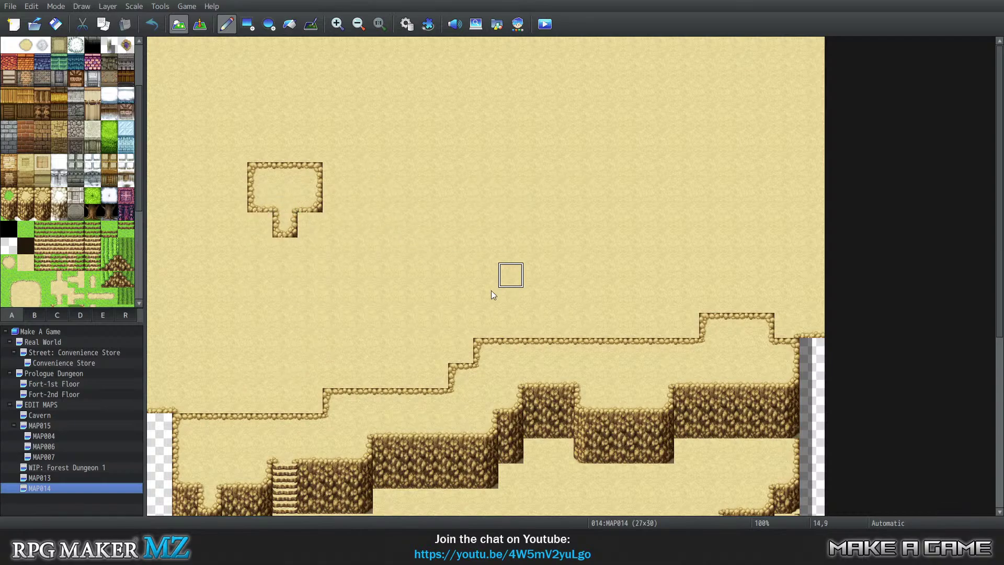
Step: Examine MAP014's upper and lower cliffs in automatic layer mode and on layer 2
scroll(389, 362, "down", 2)
scroll(389, 362, "down", 5)
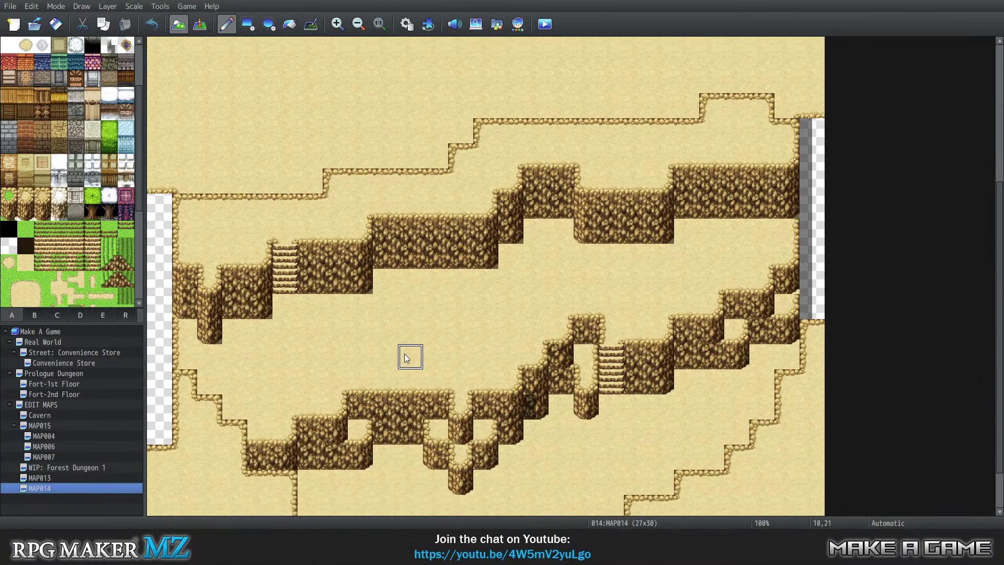
scroll(406, 356, "up", 3)
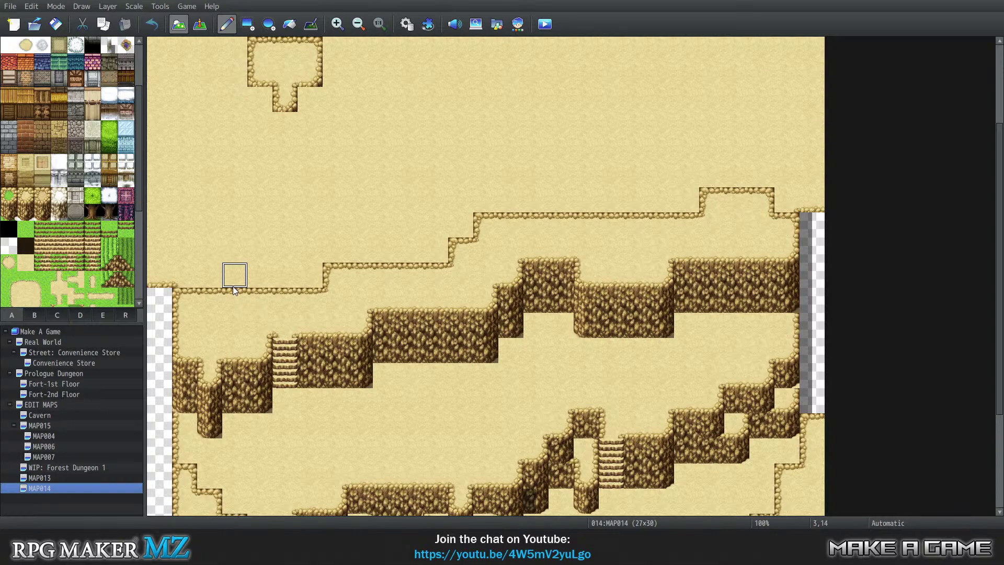
scroll(235, 293, "down", 2)
scroll(410, 309, "down", 2)
scroll(410, 313, "up", 2)
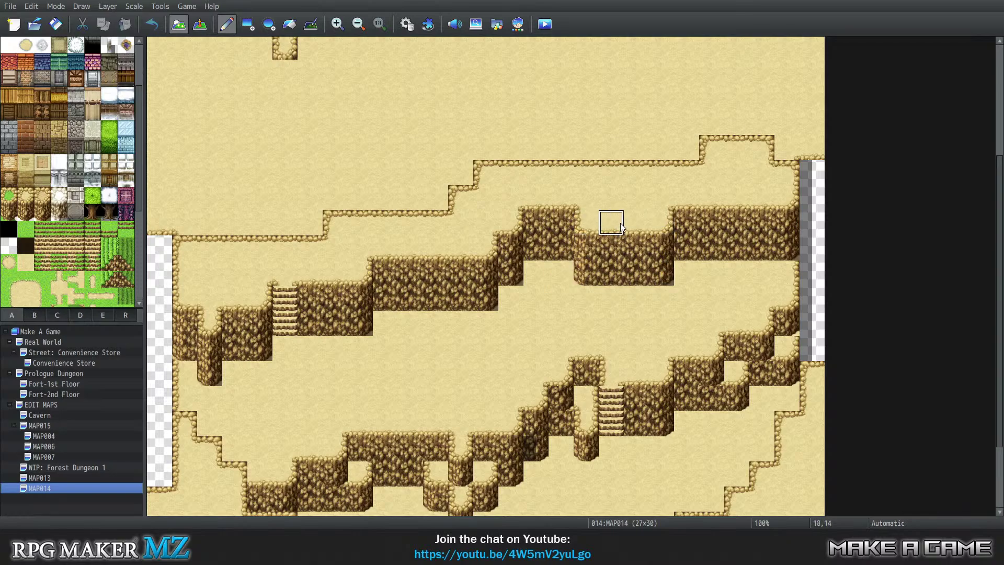
key("2")
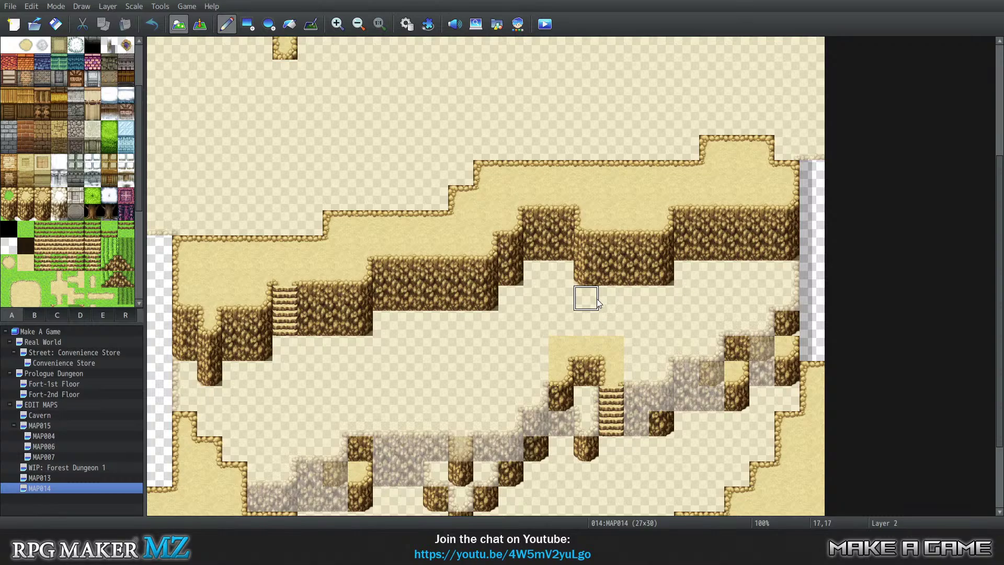
scroll(500, 364, "down", 3)
scroll(523, 377, "down", 2)
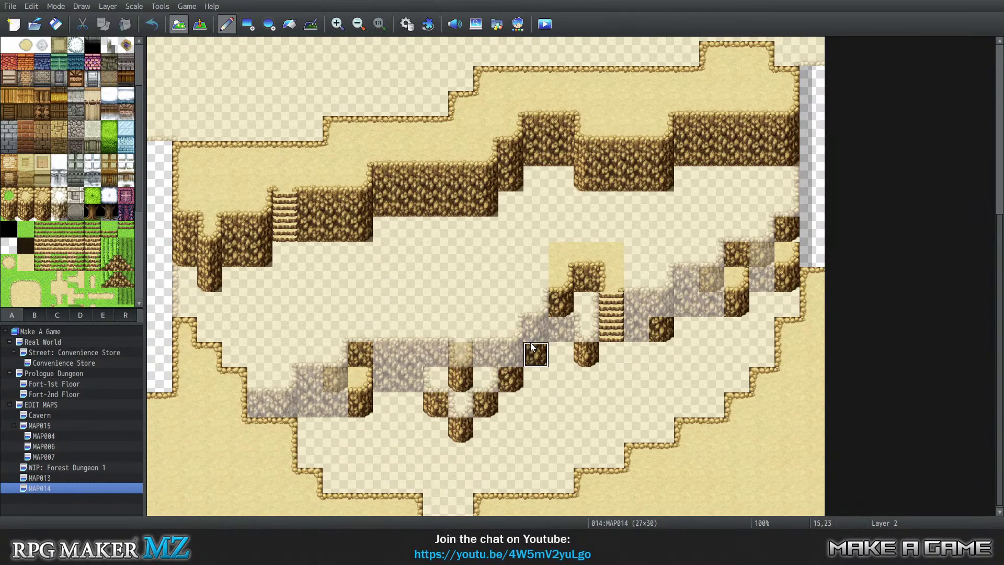
scroll(560, 406, "up", 5)
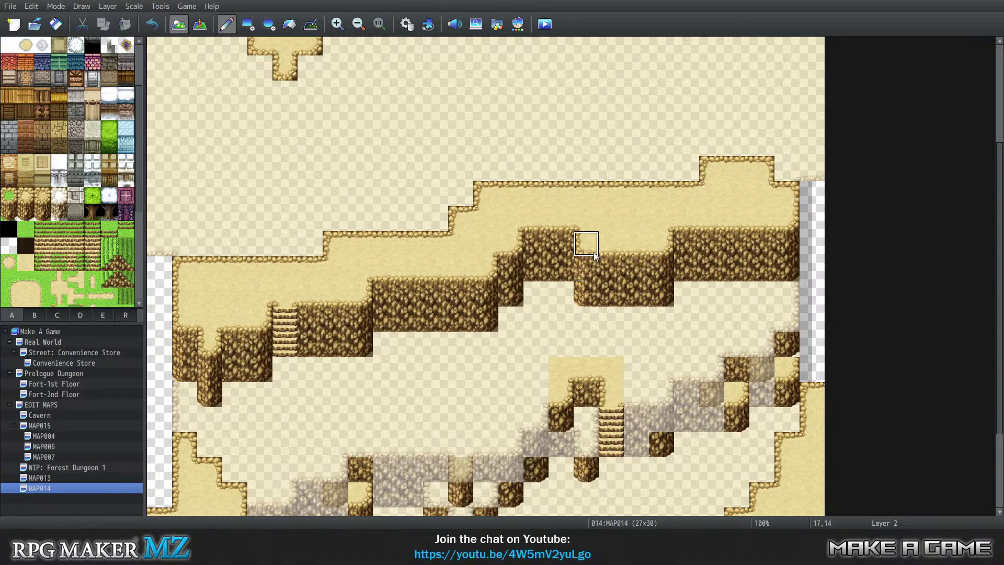
Step: On layer 2, turn the lower section of the upper cliff into a four-tile-wide ledge by painting ground there and cliff wall tiles directly behind it
left_click(661, 277)
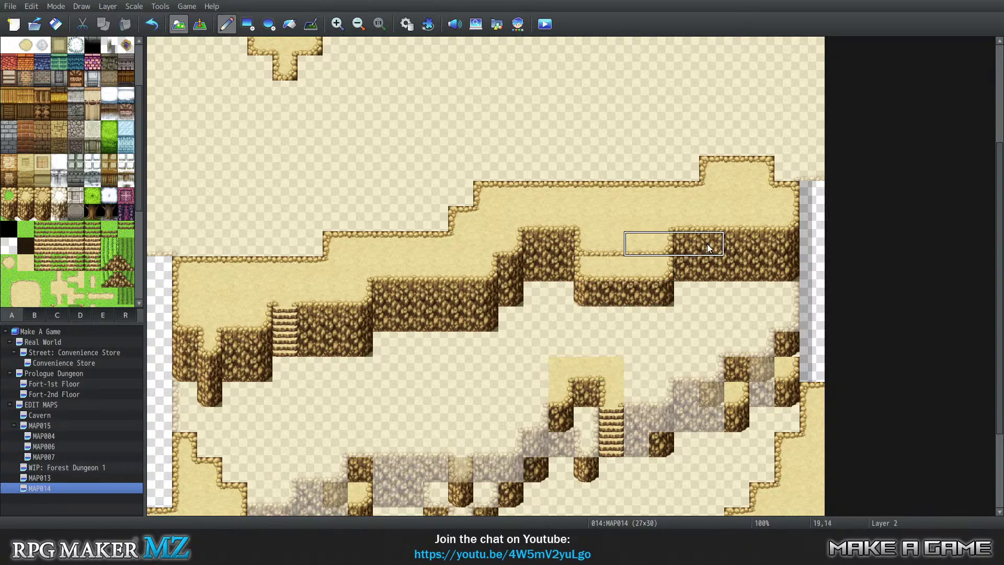
right_click(736, 249)
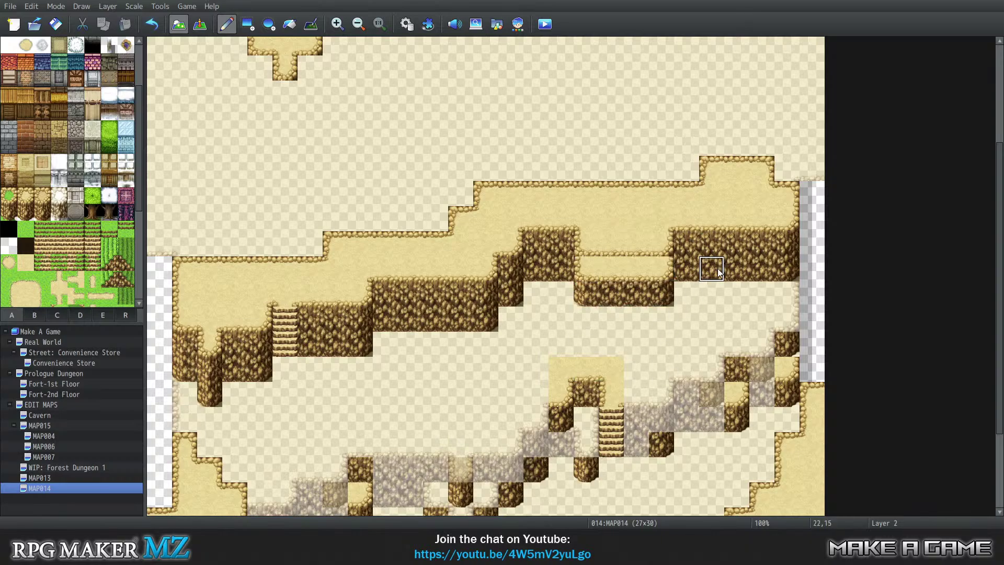
left_click_drag(660, 244, 590, 251)
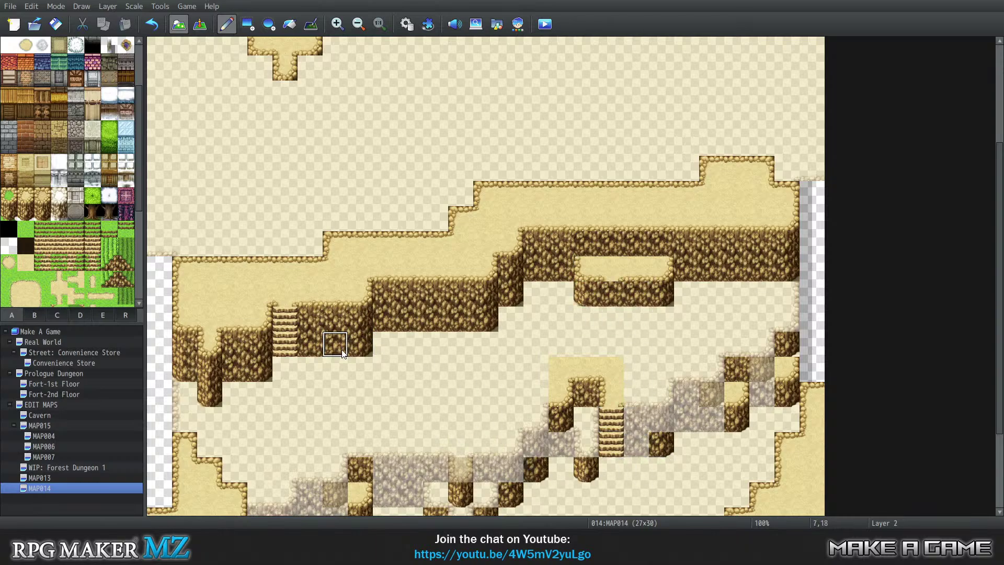
Step: Paint an isolated cliff wall strip three tiles wide and one tile high in the open ground between the two cliffs
left_click(435, 394)
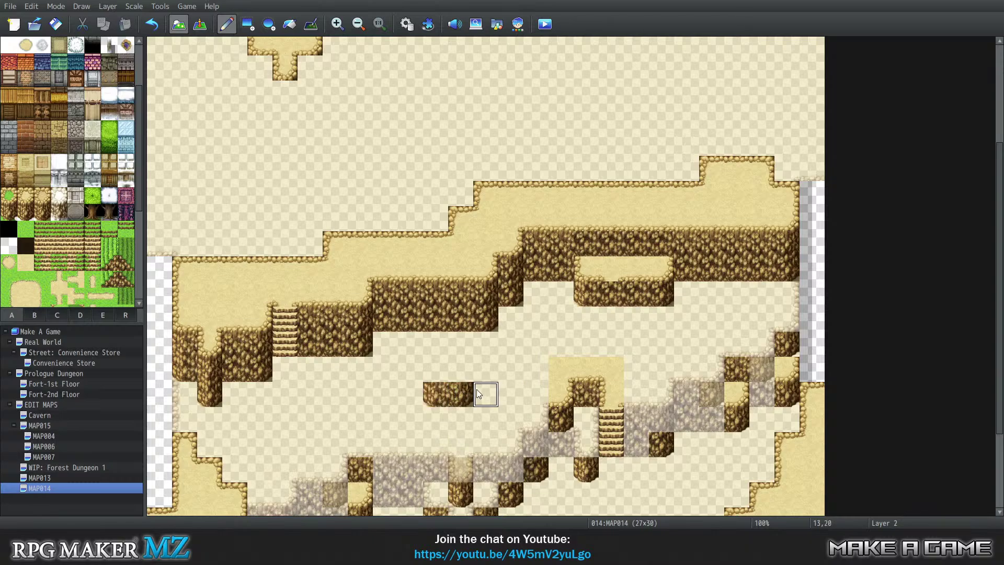
left_click(412, 392)
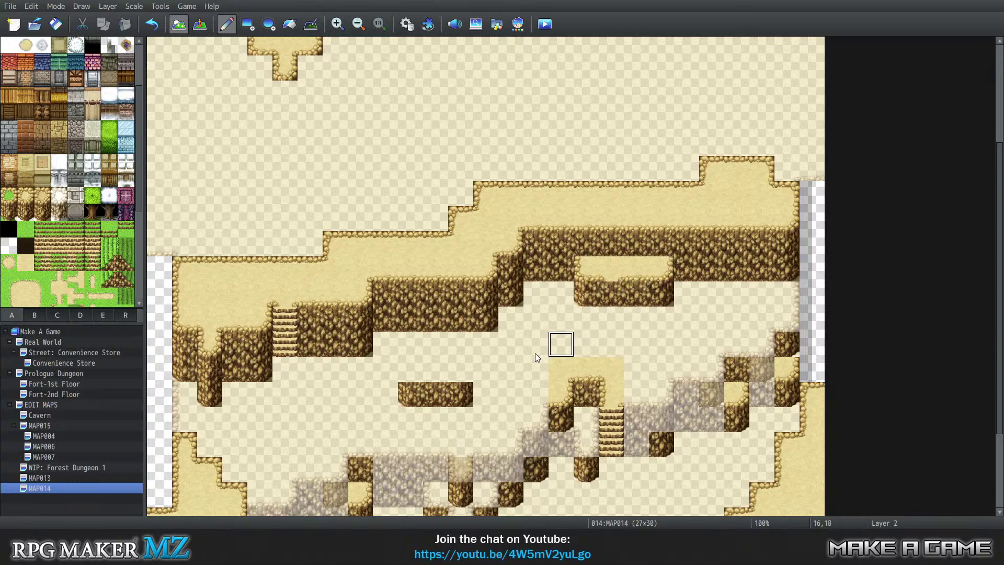
left_click(411, 395)
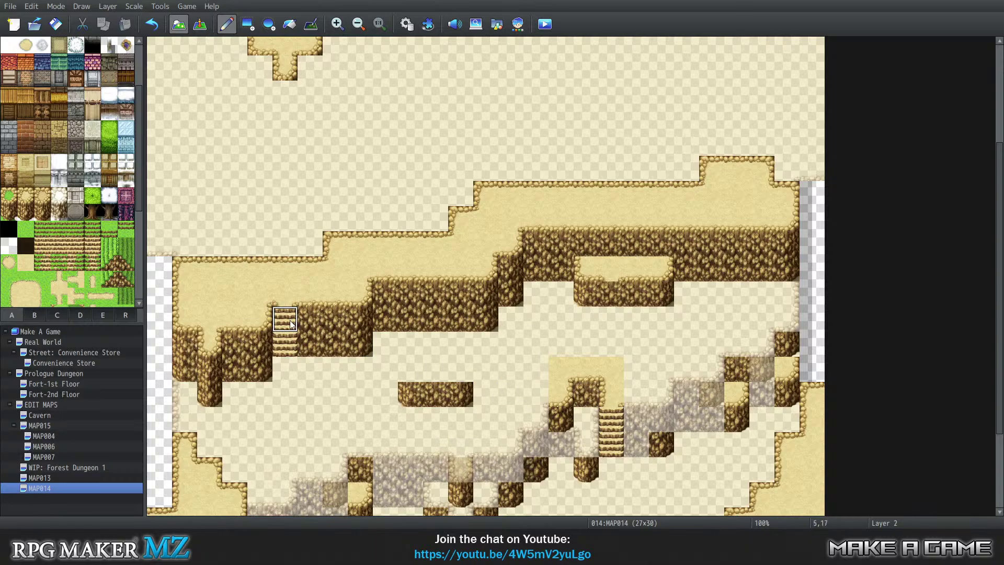
Step: Place a one-tile ladder on the front wall of the four-tile ledge and add a single wall tile protruding north from the cliff behind it
left_click(619, 302)
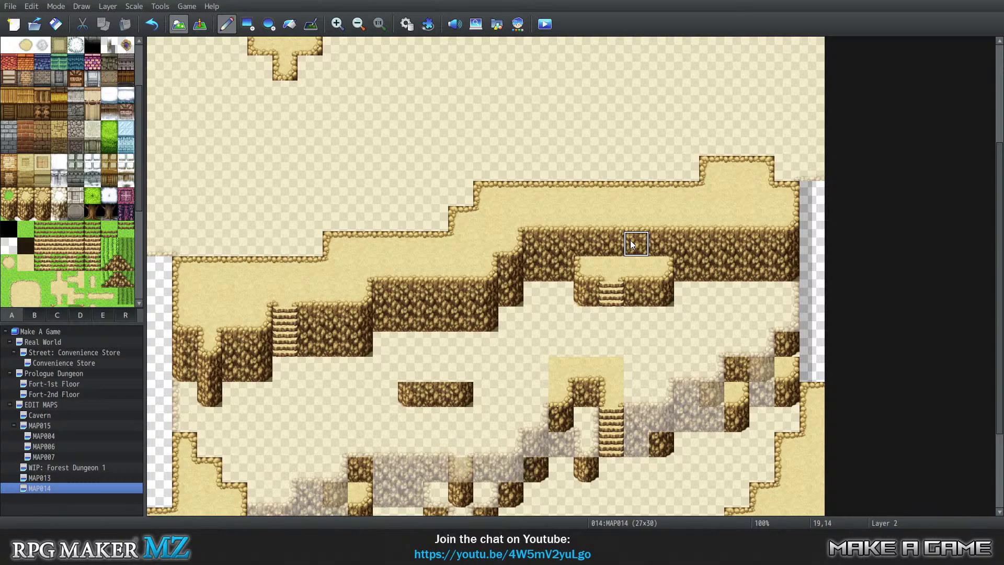
left_click(635, 218)
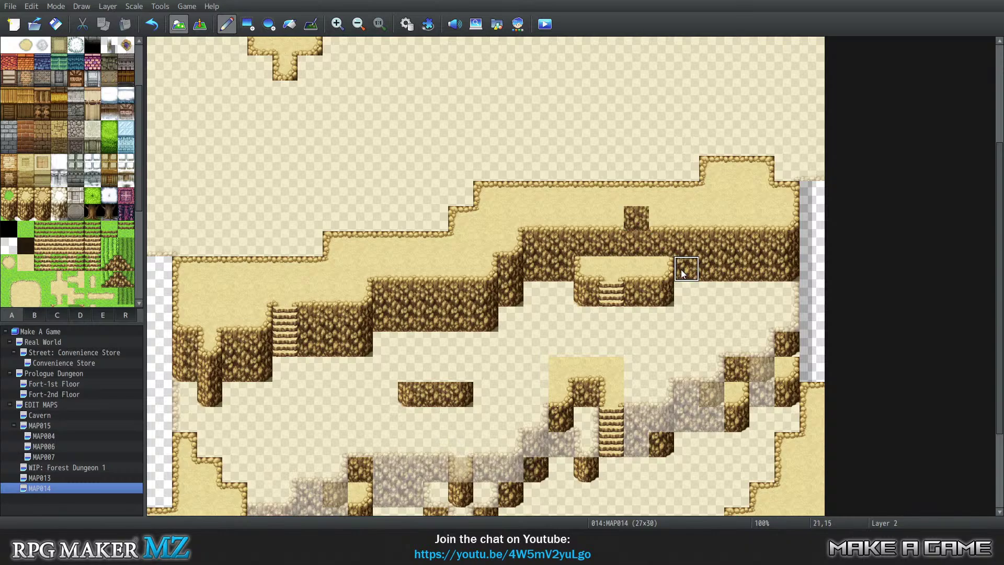
left_click(636, 217)
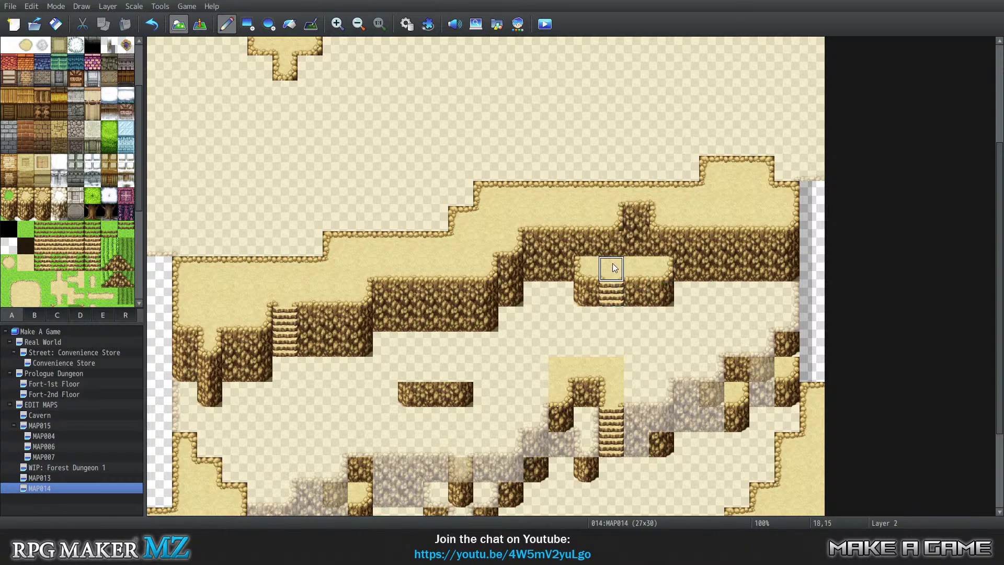
Step: Flood-fill the upper cliff wall on layer 2 with the brown rocky wall tile to rejoin its wall pieces around the ledge
scroll(609, 422, "down", 2)
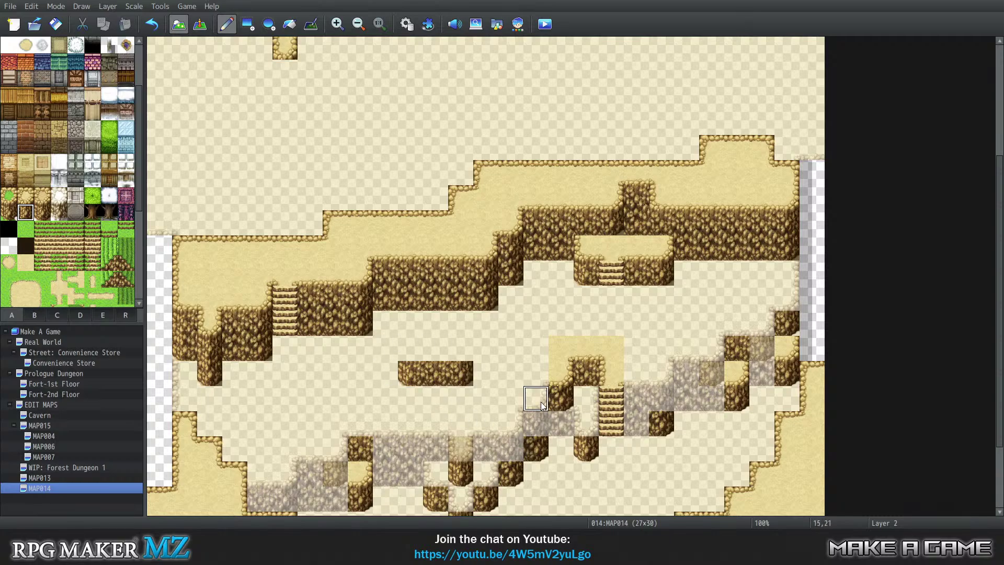
scroll(537, 400, "down", 2)
right_click(667, 390)
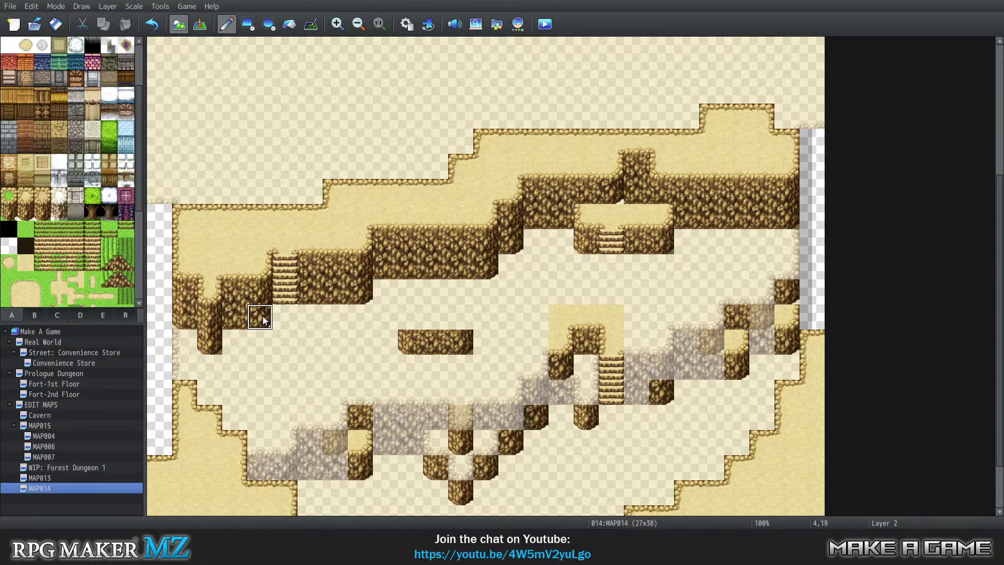
left_click(30, 213)
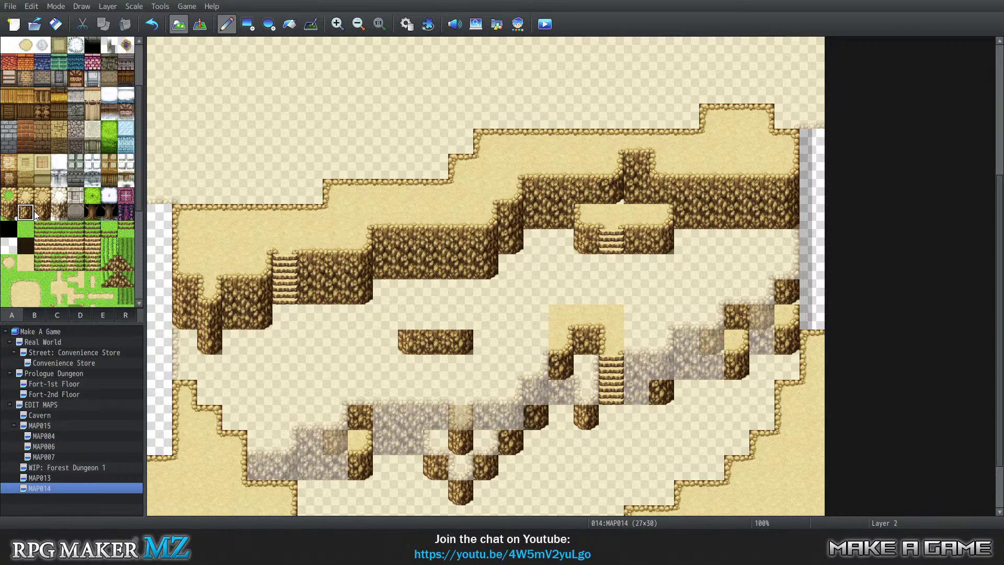
left_click(289, 24)
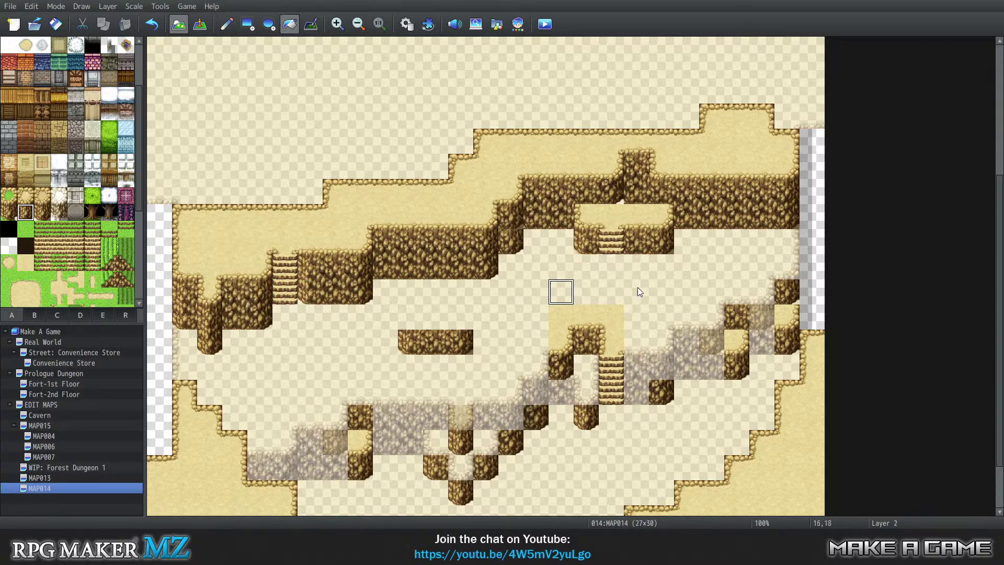
left_click(571, 200)
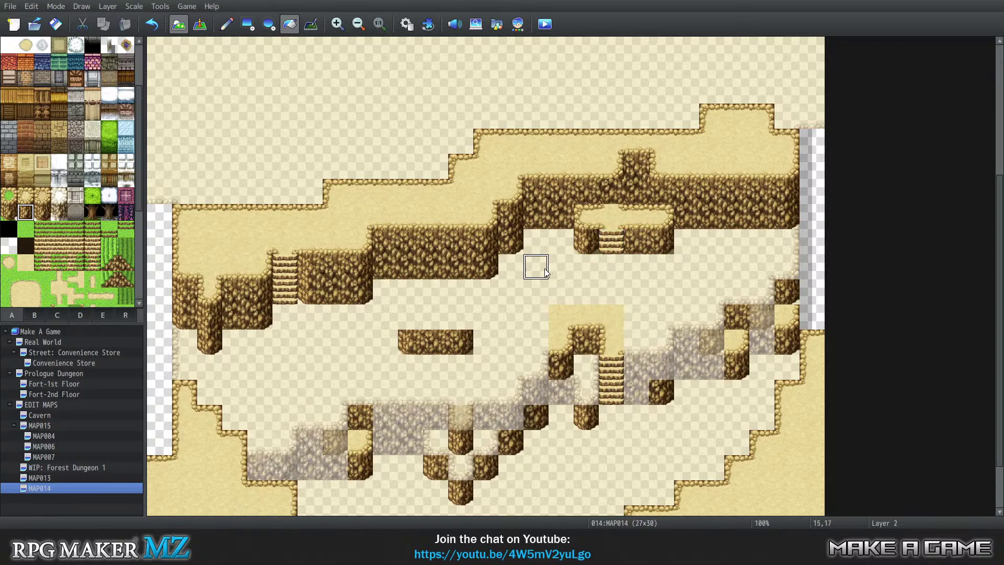
Step: Compare the ledge and upper cliff tiles across the individual layers and the automatic layer view
key("3")
key("4")
key("0")
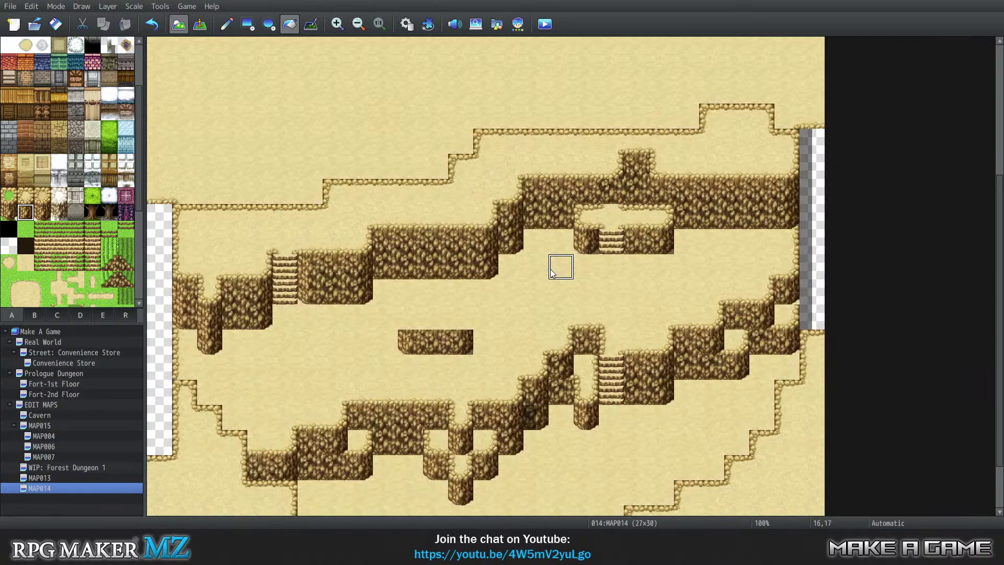
key("1")
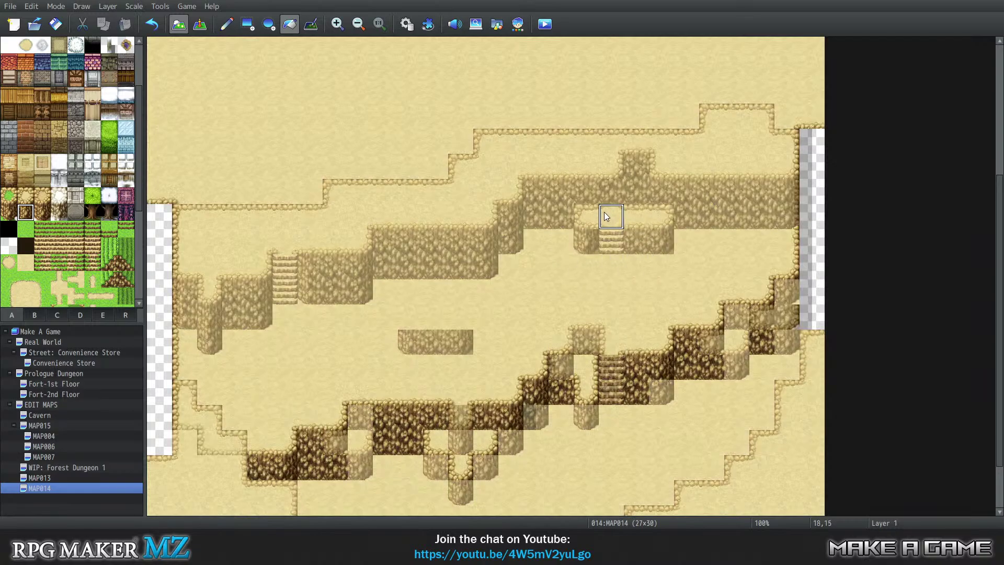
key("2")
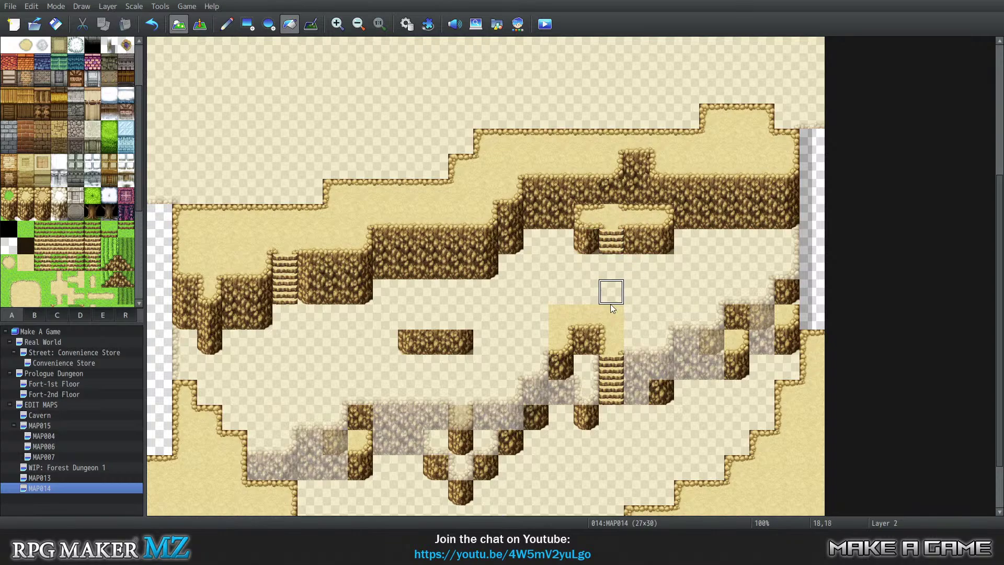
key("3")
key("0")
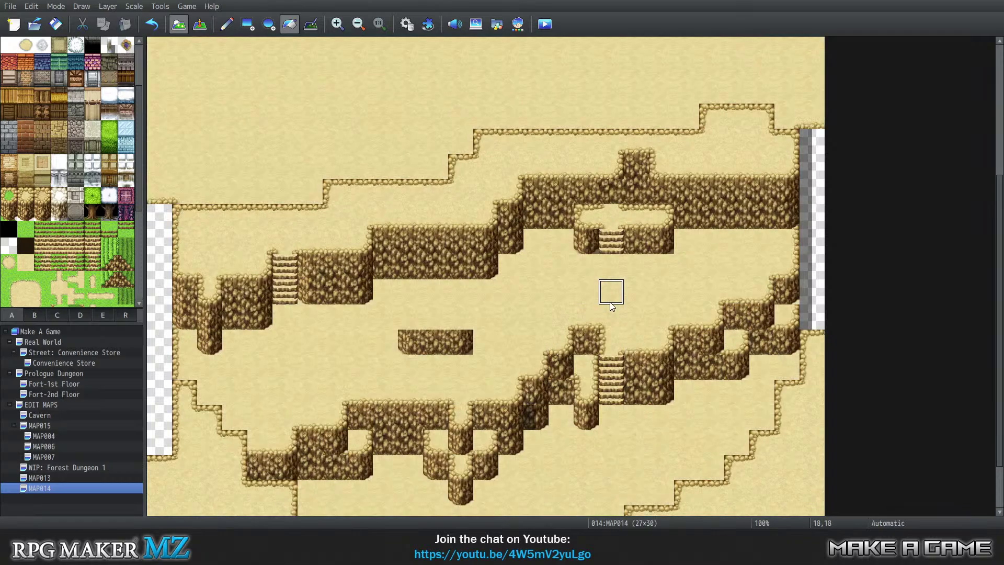
key("2")
Step: Undo the ground fill on layer 1 and paint wall tiles with the pencil along the row behind the four-tile ledge
key("1")
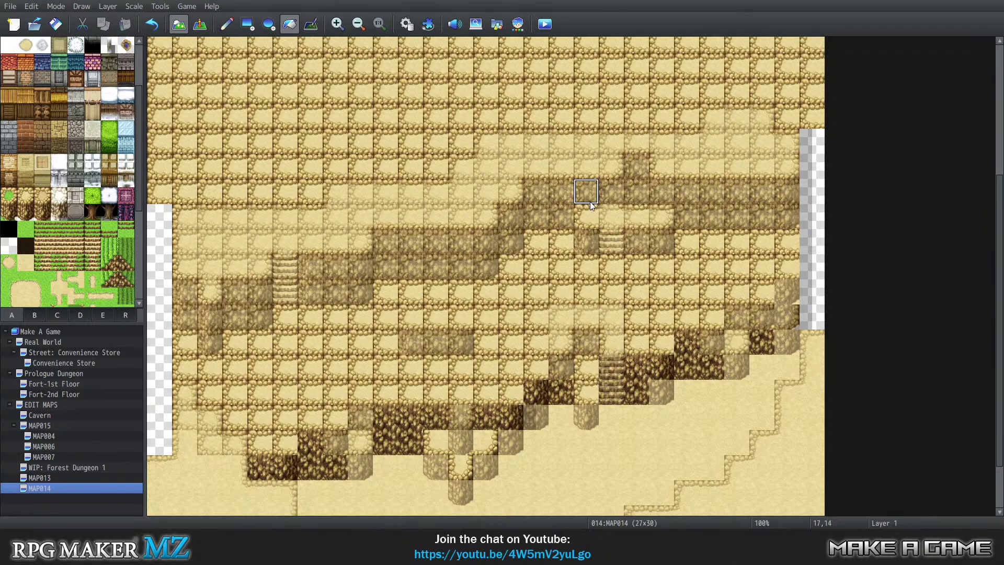
key("ctrl+z")
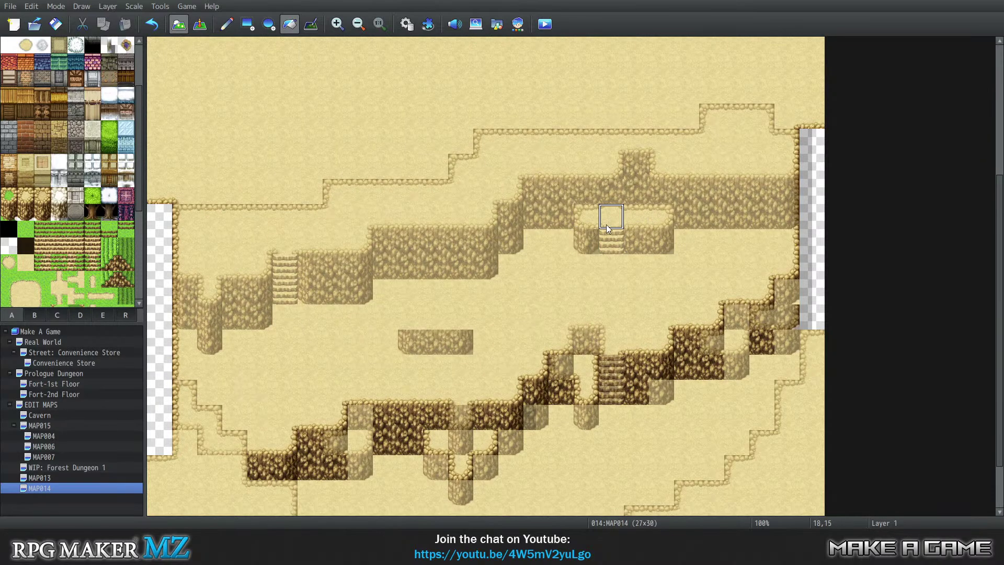
left_click(226, 24)
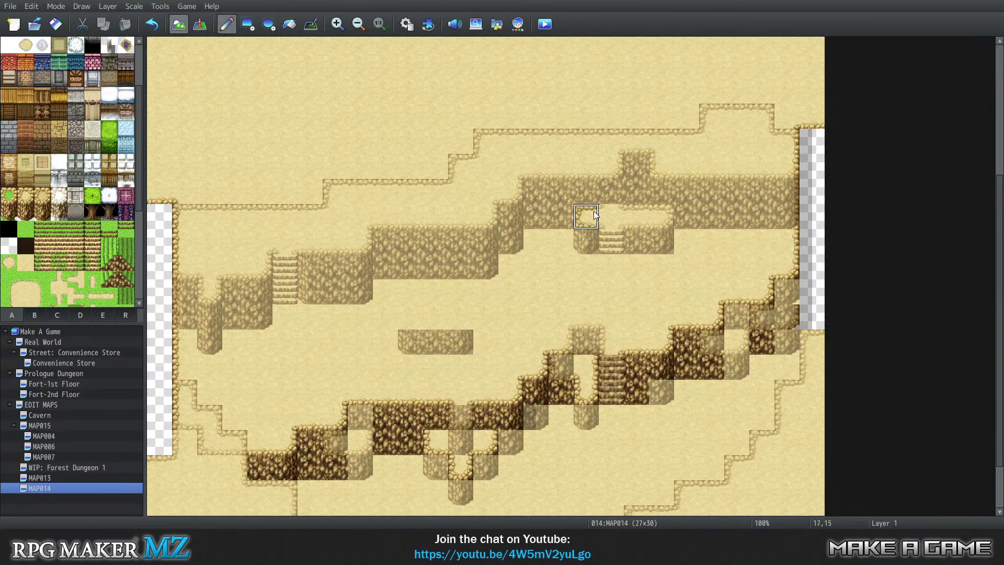
mouse_move(585, 191)
left_mouse_down()
mouse_move(632, 205)
mouse_move(606, 218)
mouse_move(645, 221)
left_mouse_up()
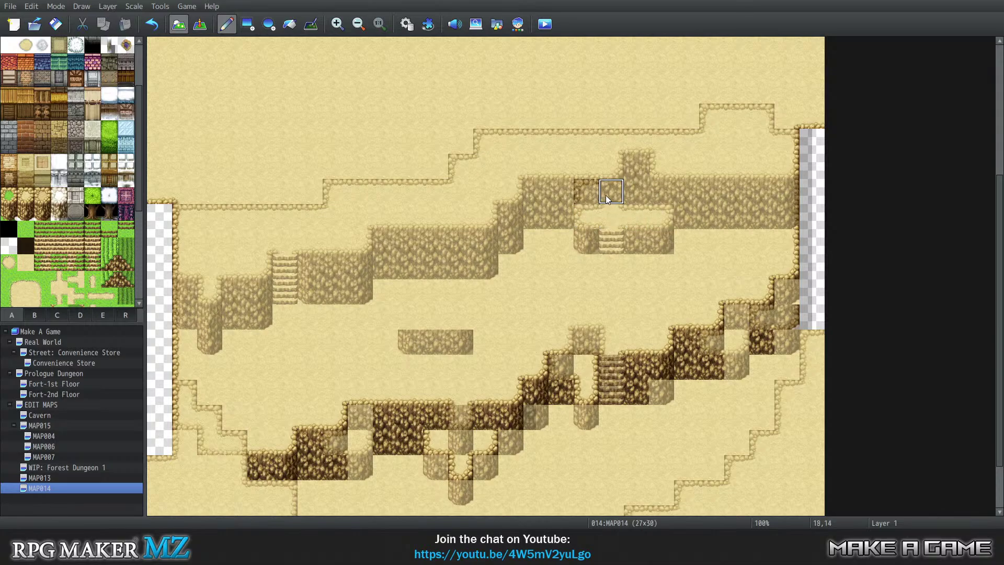
Step: On layer 2, replace the four-tile ledge's edged top with borderless ground and set the map to automatic layer mode
key("2")
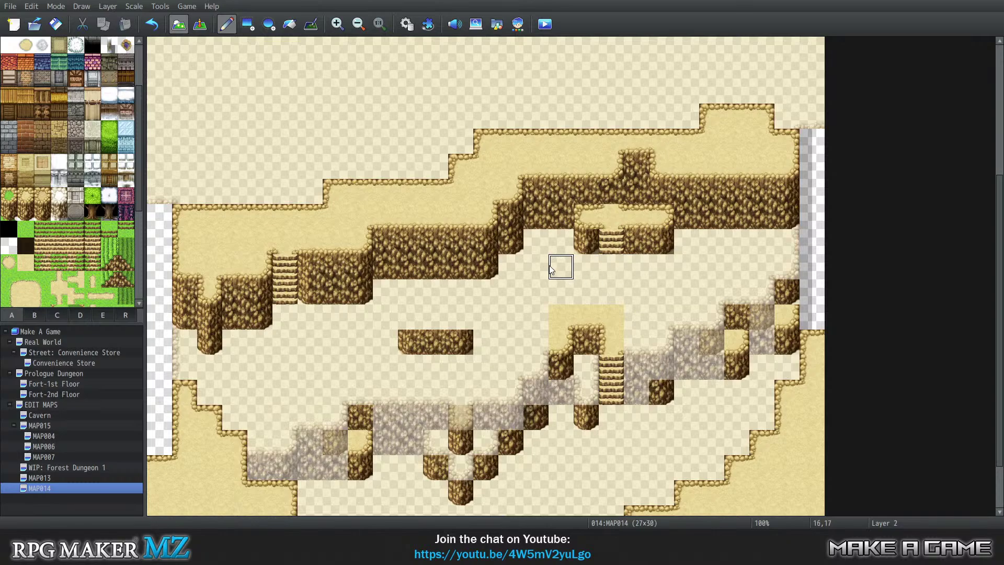
left_click_drag(588, 215, 653, 224)
key("Tab")
key("Tab")
key("Tab")
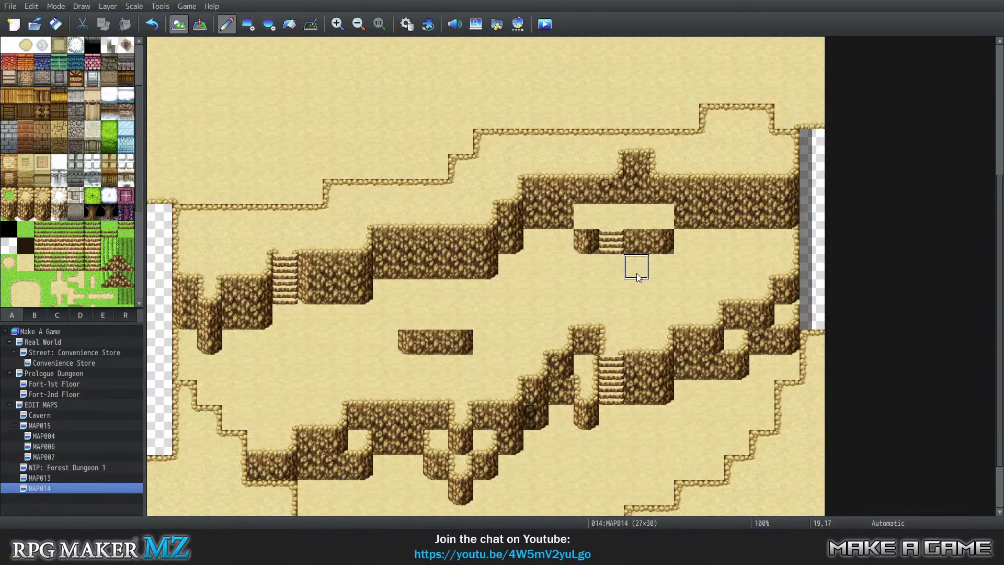
Step: On layer 1, draw a 4×2 edged ground patch below the cliff, copy it onto the four-tile ledge and clear the original patch
key("Tab")
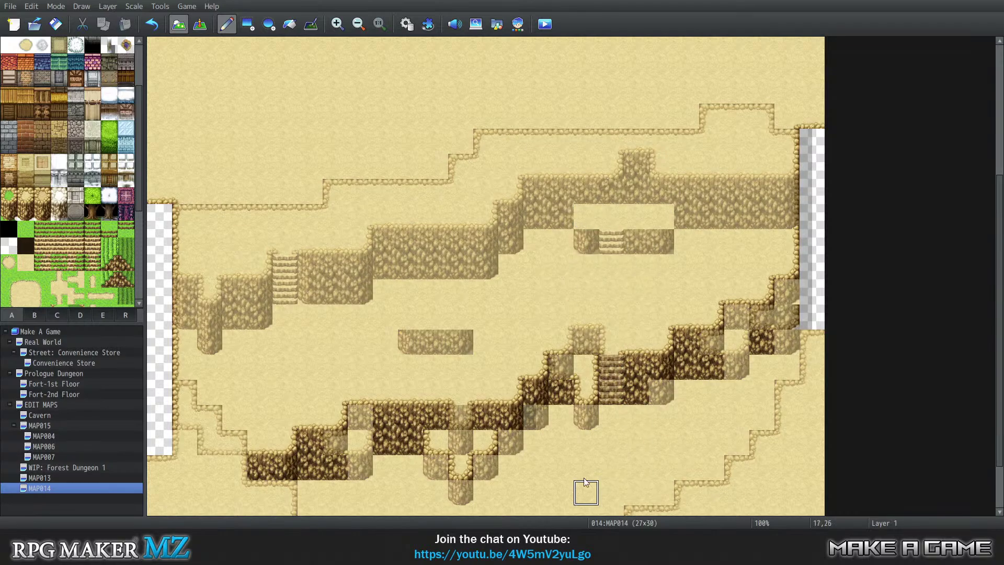
scroll(583, 471, "down", 2)
mouse_move(563, 443)
left_mouse_down()
mouse_move(611, 441)
mouse_move(610, 418)
mouse_move(560, 420)
mouse_move(562, 440)
mouse_move(538, 442)
mouse_move(547, 426)
left_mouse_up()
right_click_drag(545, 426, 605, 434)
left_click(660, 155)
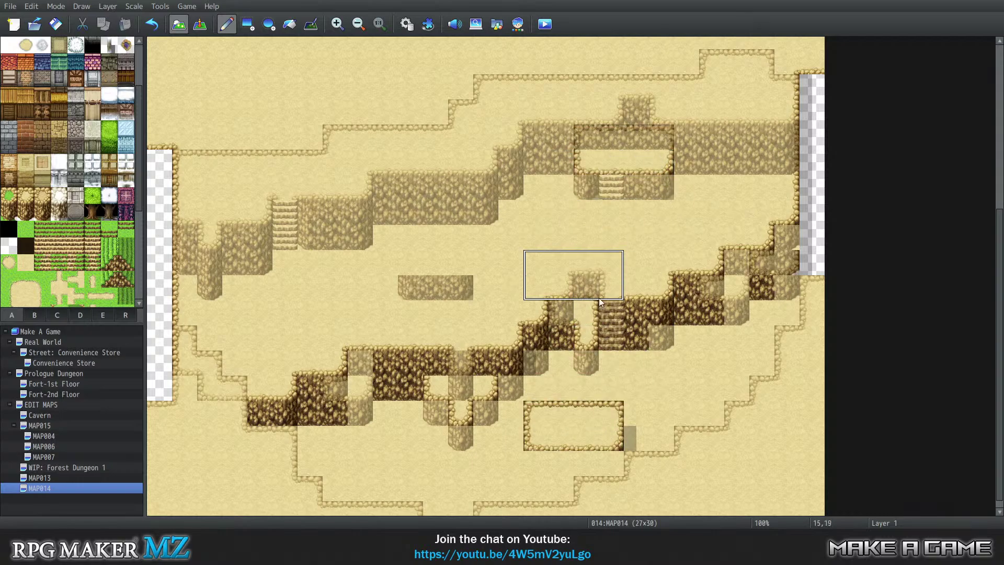
right_click(658, 370)
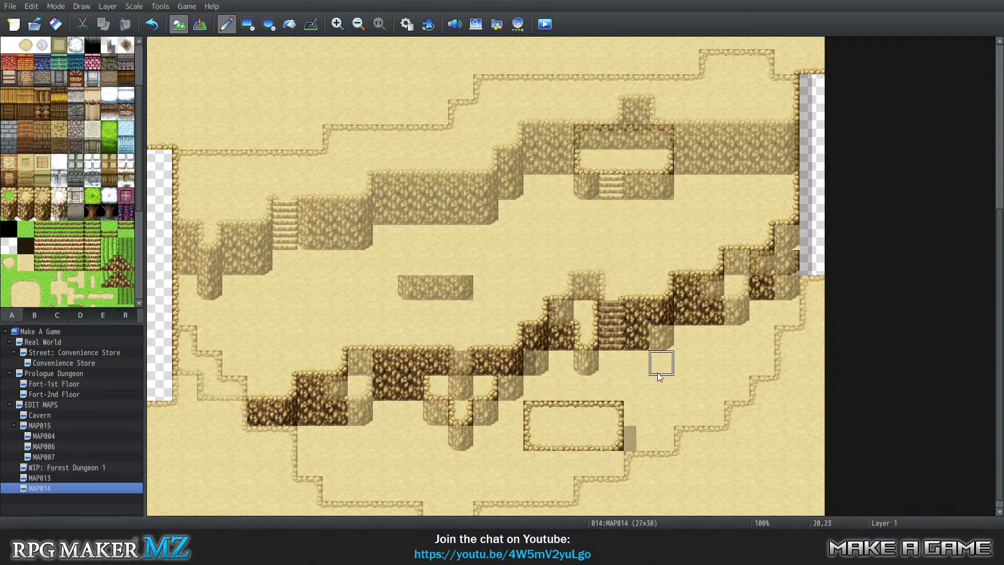
left_click_drag(612, 415, 555, 425)
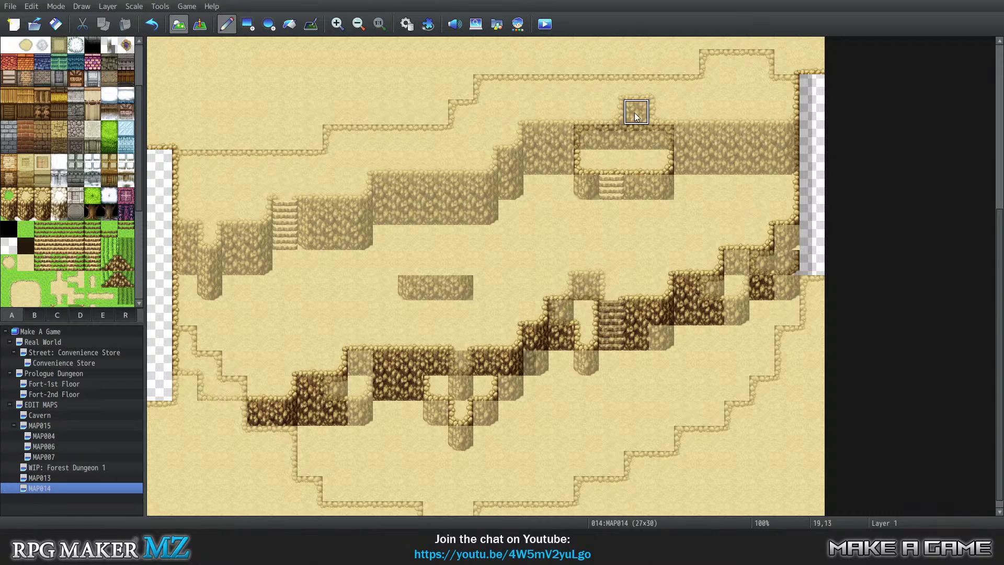
Step: On layer 2, open a one-tile ground alcove in the upper cliff wall behind the ledge and return to automatic layer mode
left_click(636, 135)
scroll(640, 141, "up", 3)
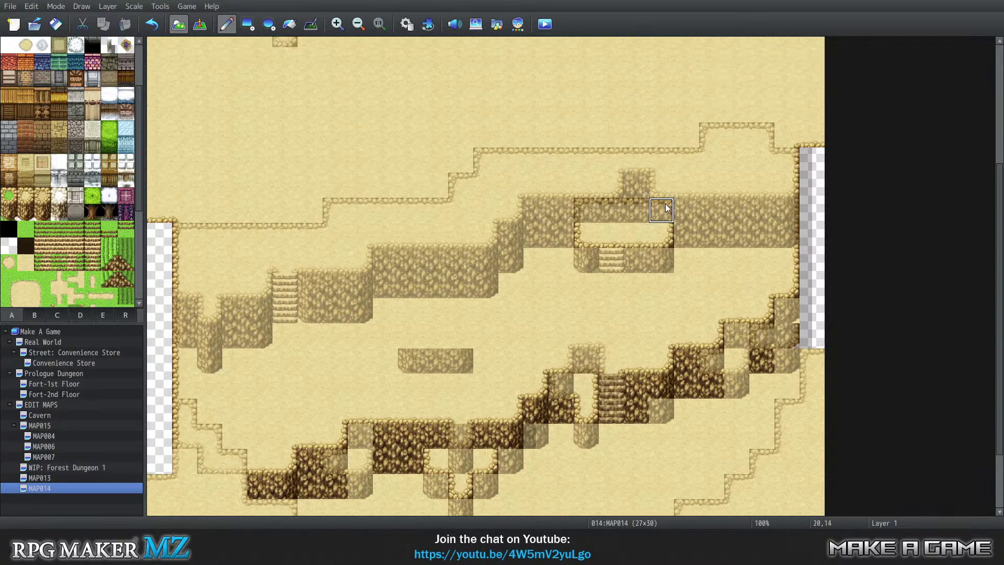
key("2")
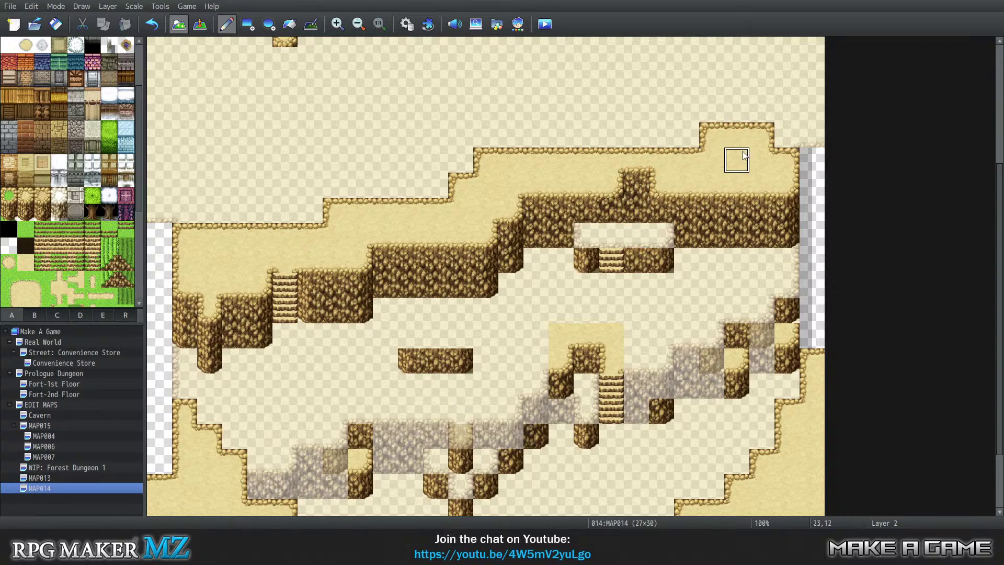
left_click(636, 211)
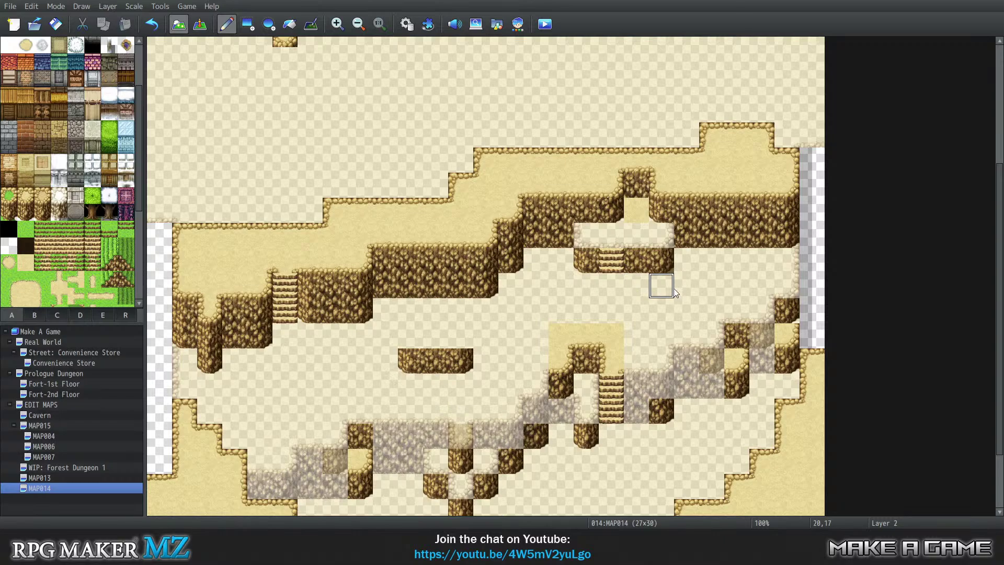
key("3")
key("4")
key("0")
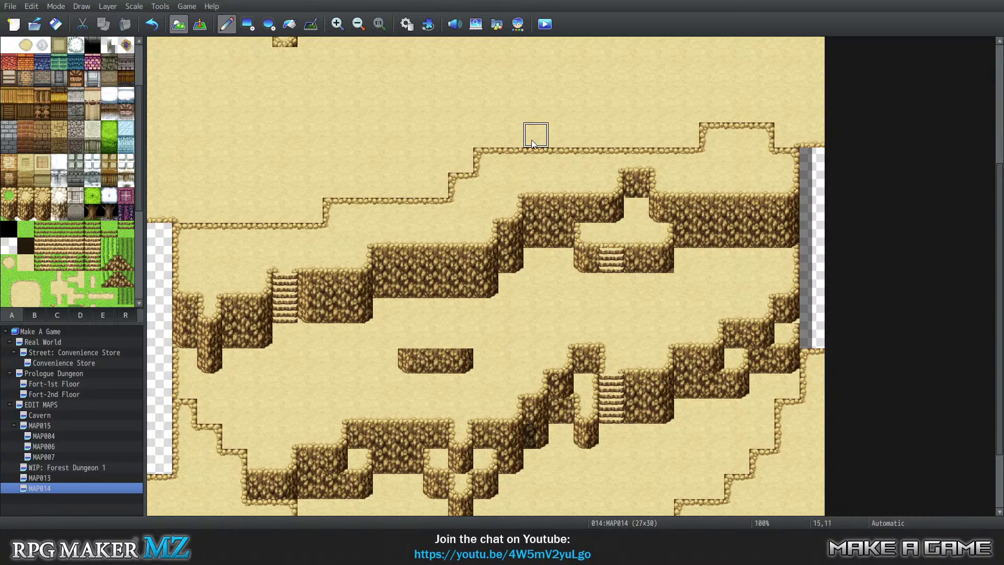
Step: Extend the upper plateau's raised back edge westward along row 11 to column 14
left_click_drag(531, 139, 674, 145)
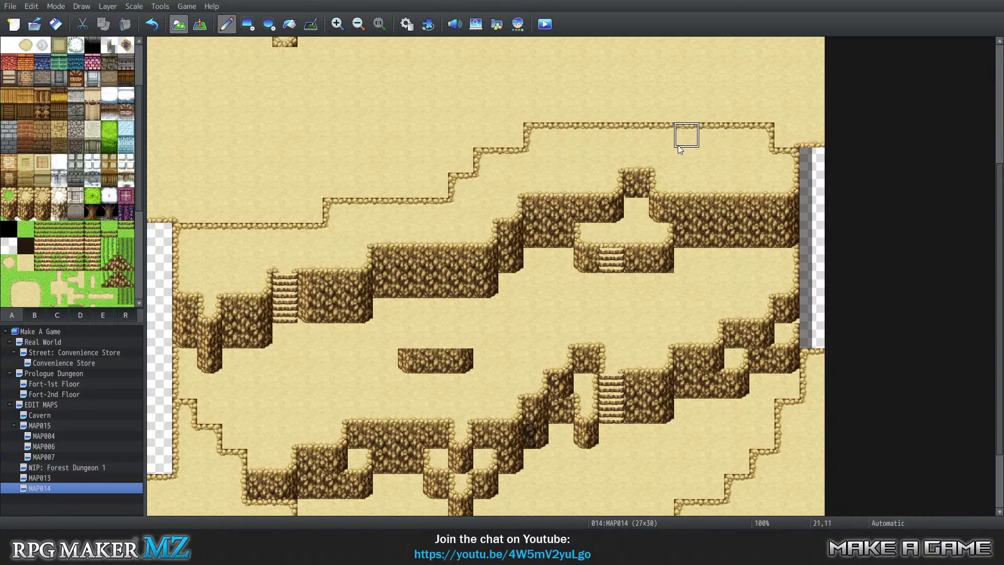
left_click(512, 136)
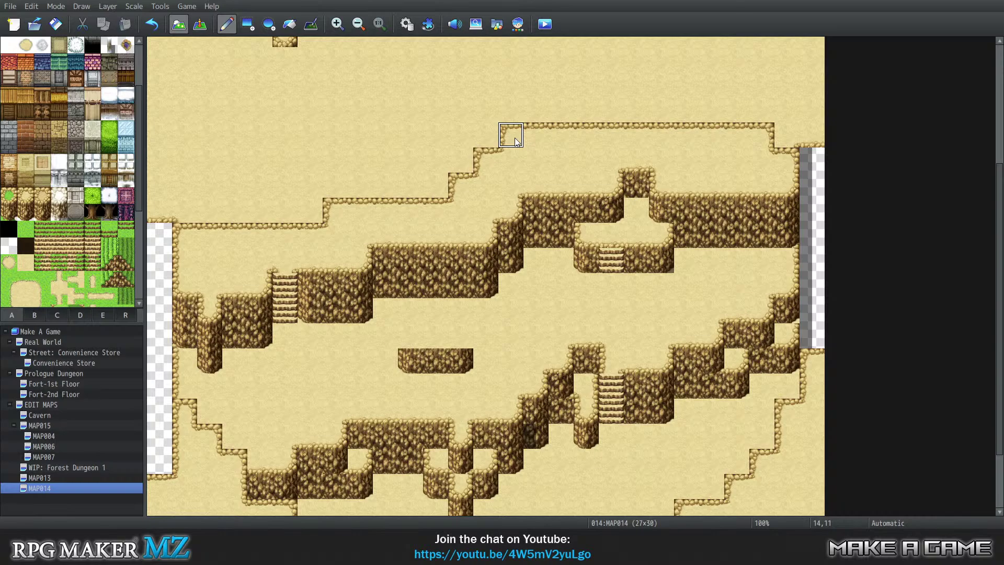
left_click(332, 204)
Step: Place a treasure chest quick event containing 10 gold in the alcove behind the four-tile ledge
left_click(199, 24)
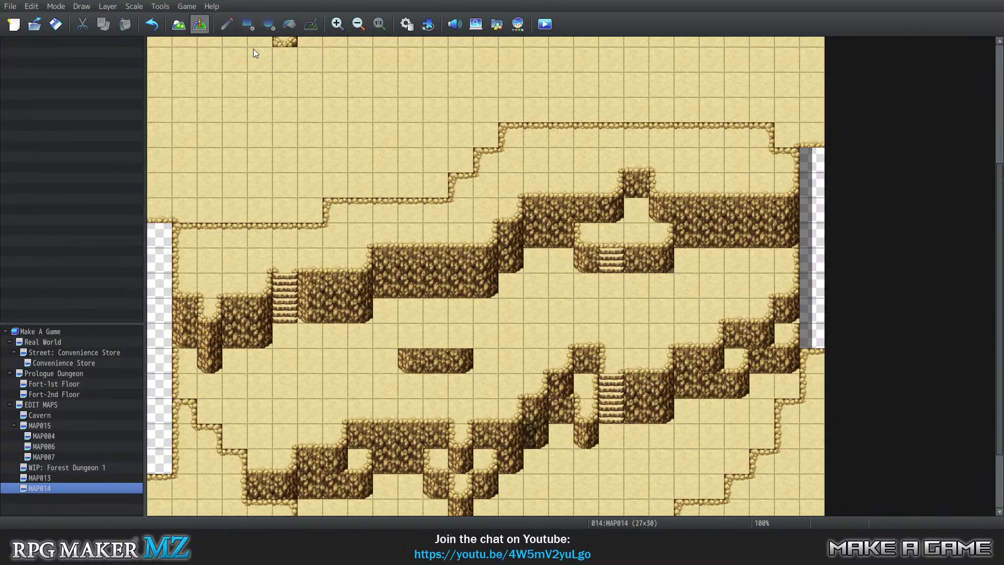
right_click(637, 210)
mouse_move(720, 344)
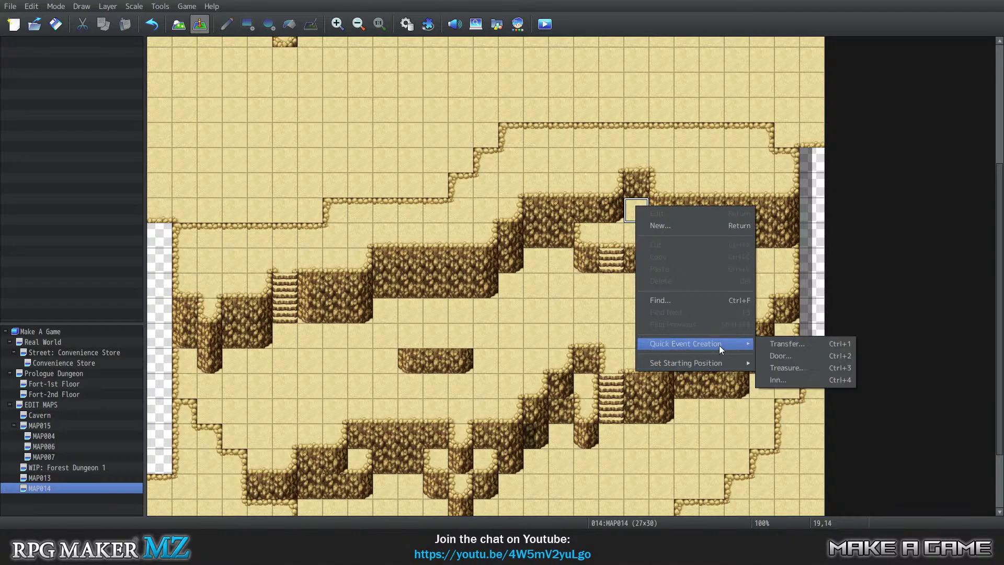
left_click(797, 368)
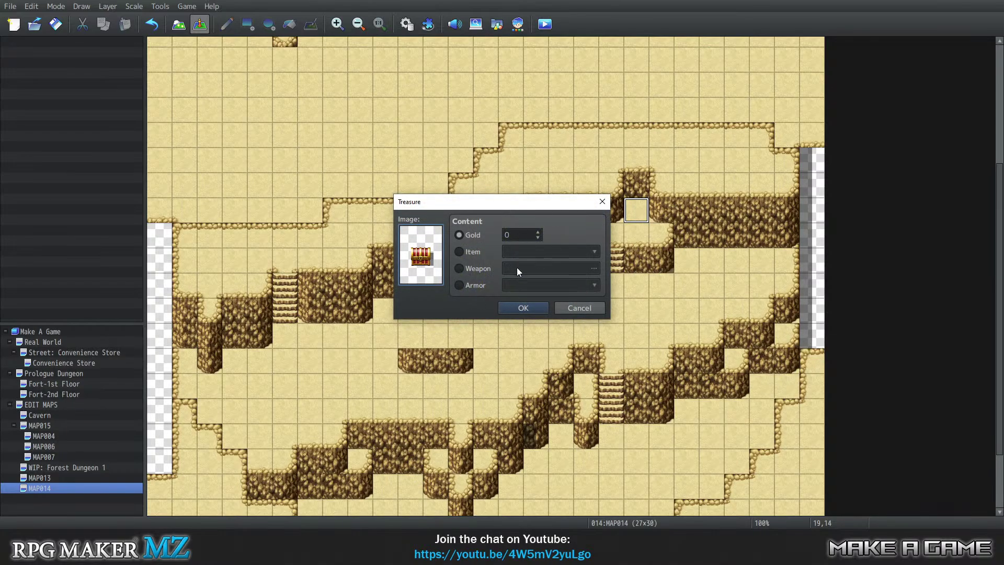
double_click(517, 234)
type("1")
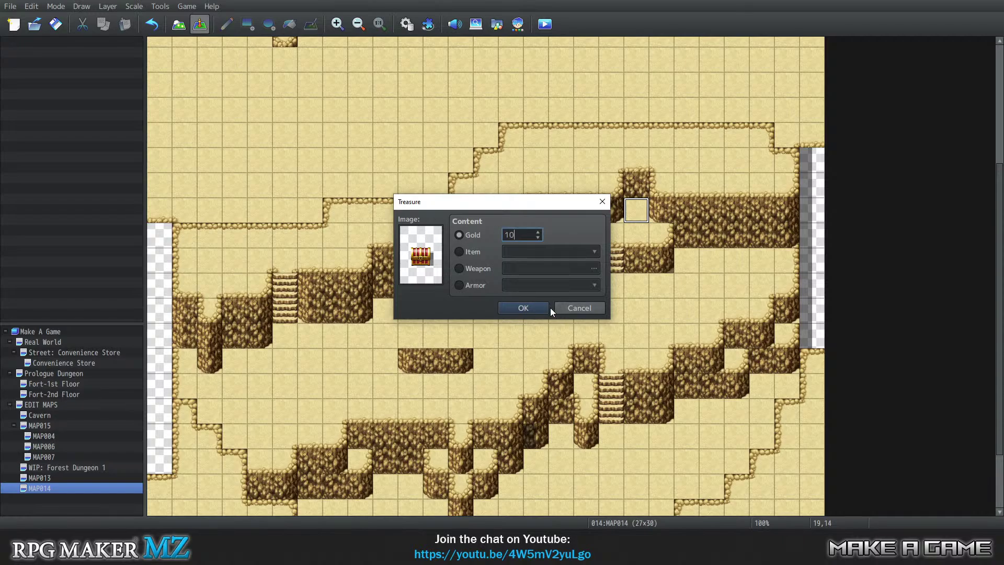
left_click(546, 308)
left_click(511, 310)
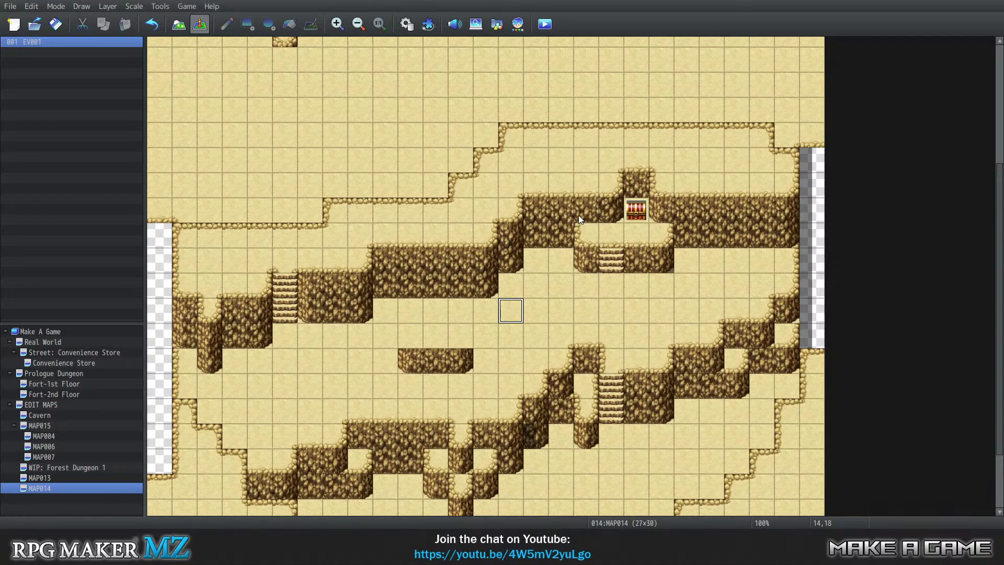
left_click(610, 231)
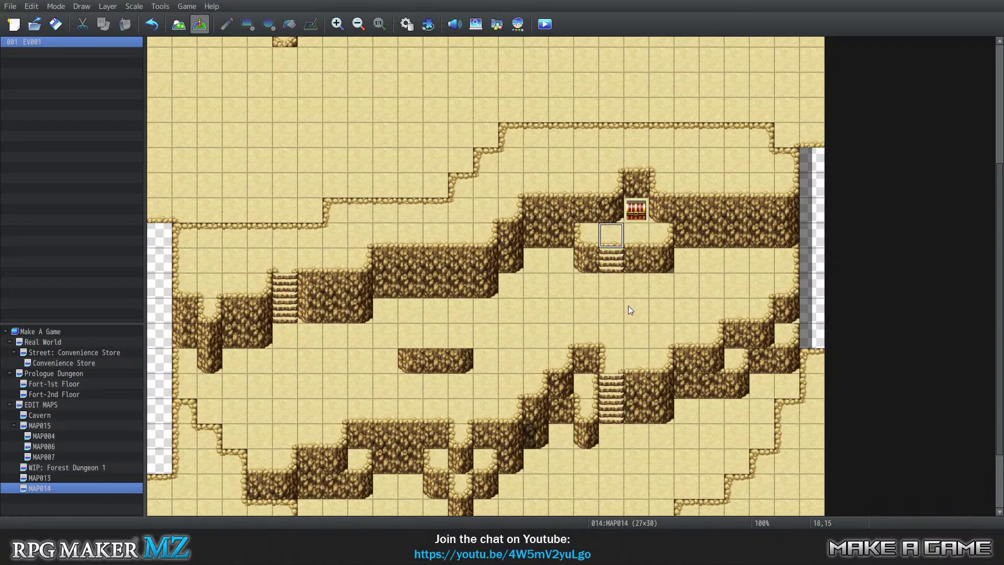
Step: Return to map editing and compare the cliff and ledge tiles across the individual layers and the automatic layer view
left_click(178, 24)
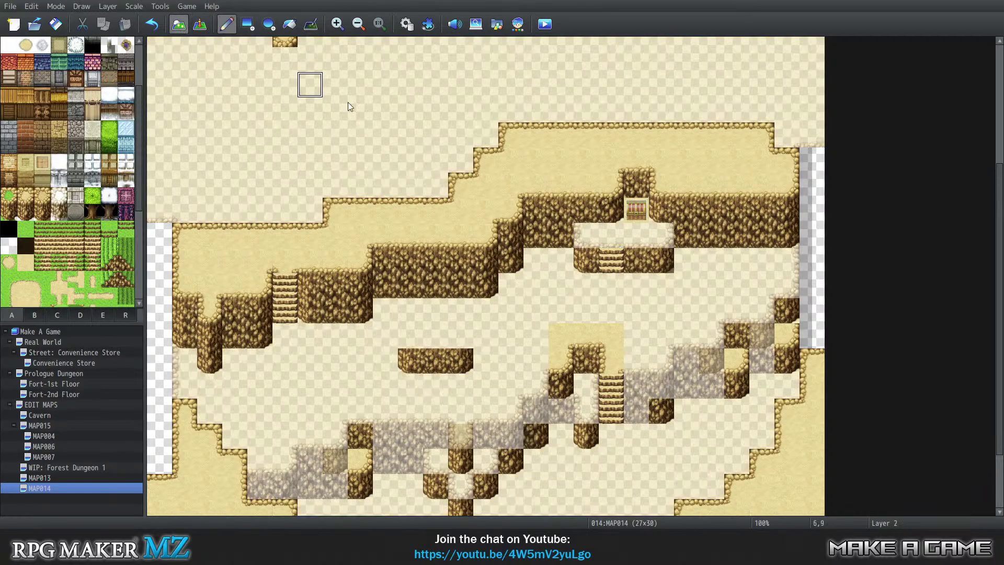
key("1")
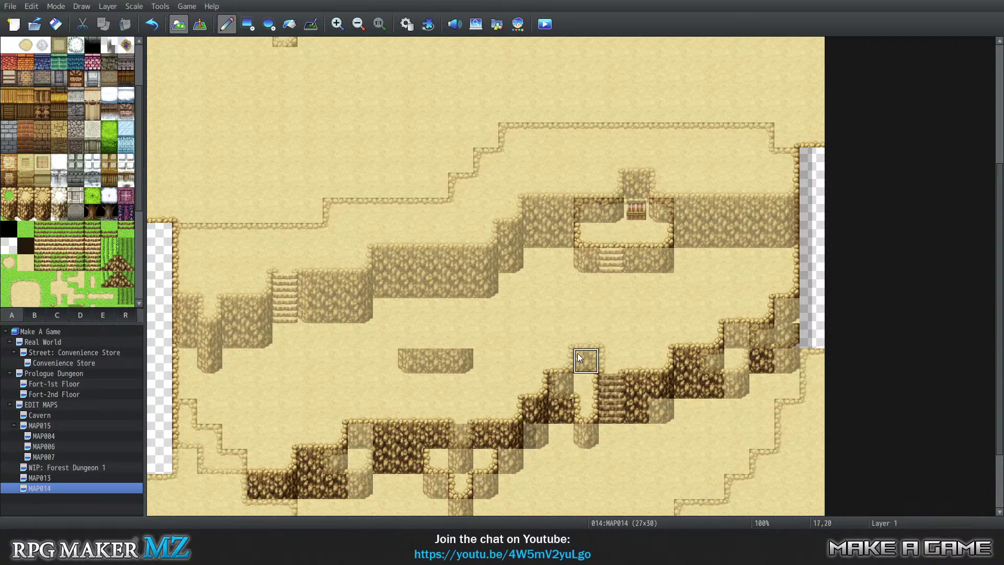
key("2")
key("3")
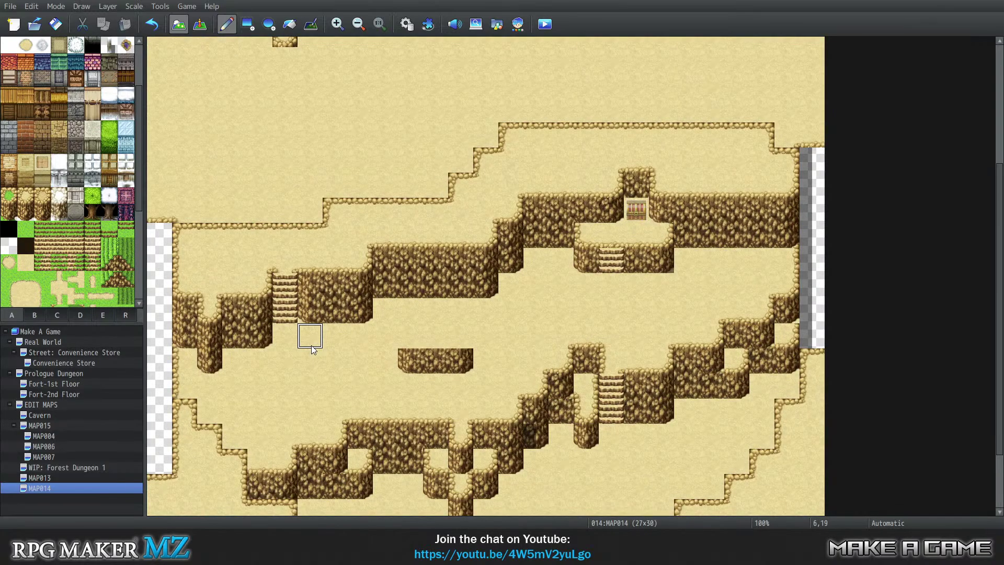
key("4")
key("1")
key("2")
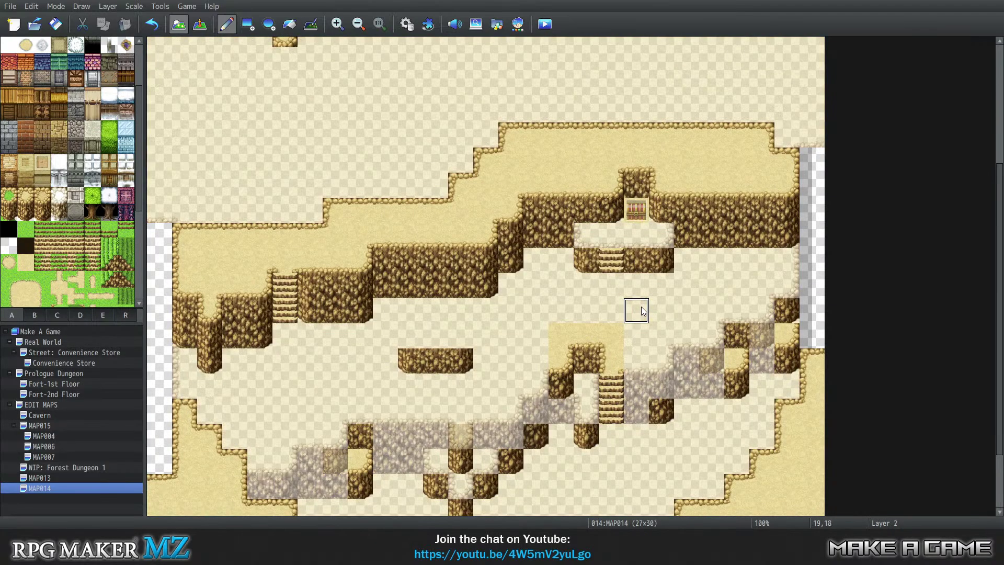
key("3")
key("0")
key("1")
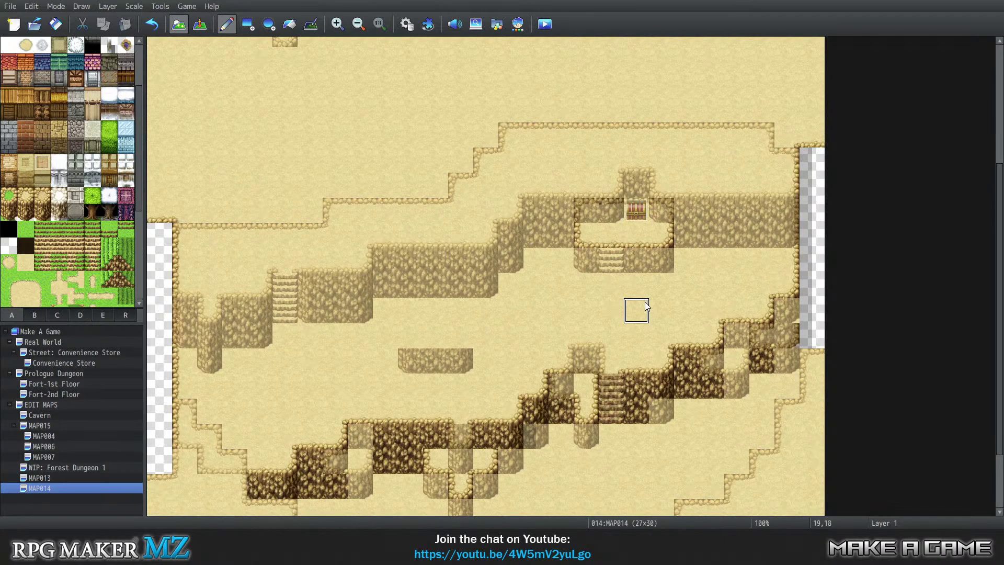
key("2")
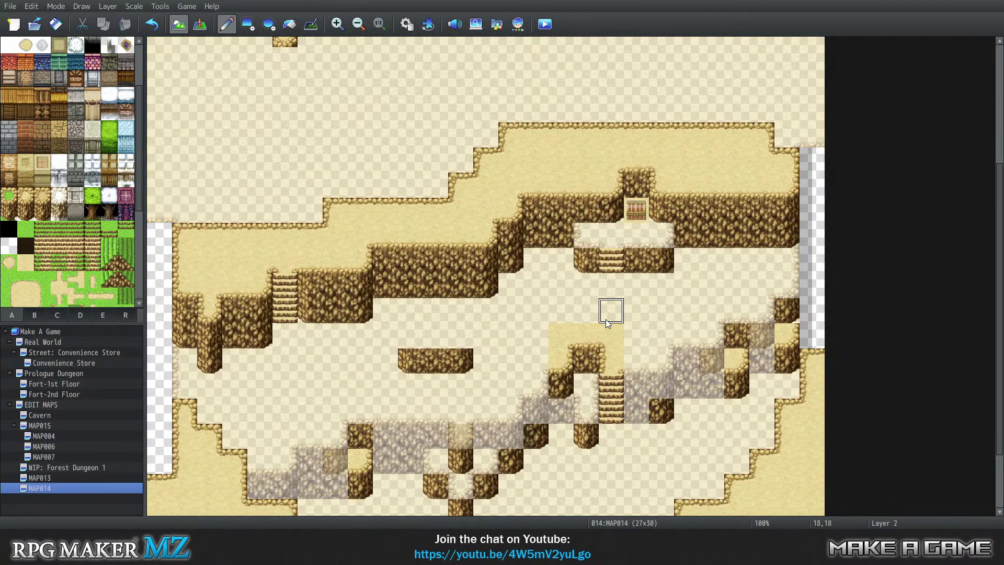
key("3")
key("0")
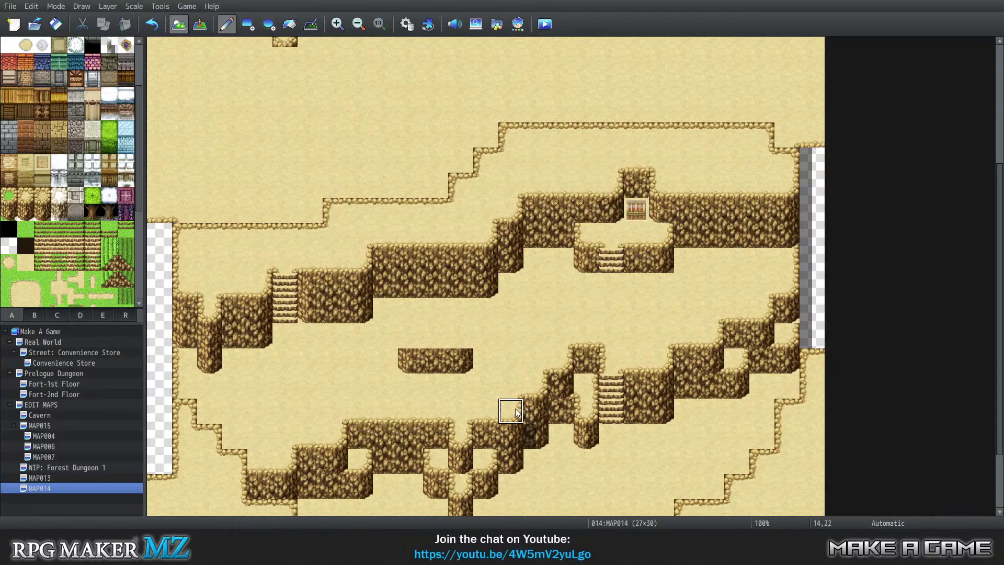
Step: Switch to the path sketch in Photoshop, set the brush colour to red bd2a2a and trace the winding route's two lower bends
key("alt+Tab")
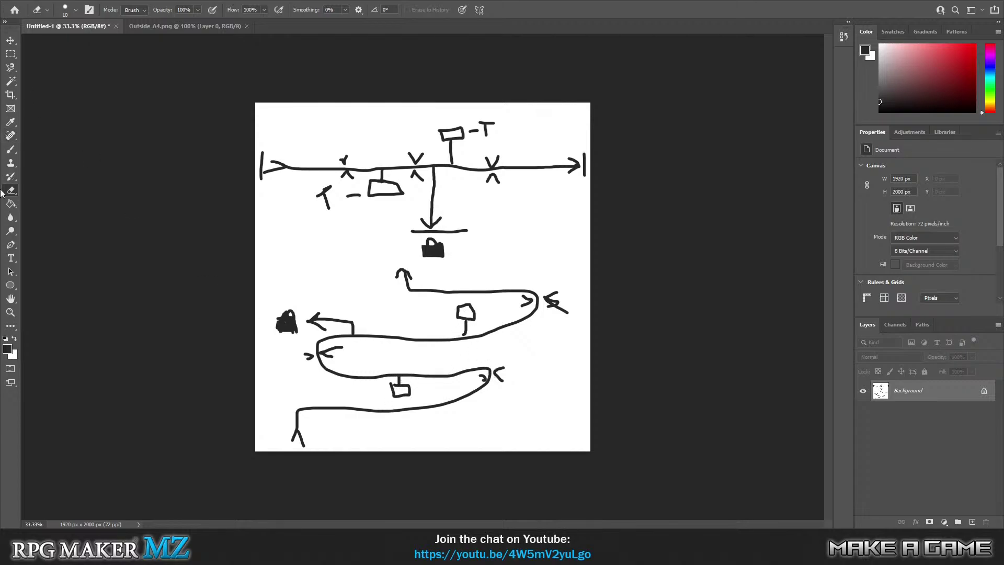
left_click(11, 150)
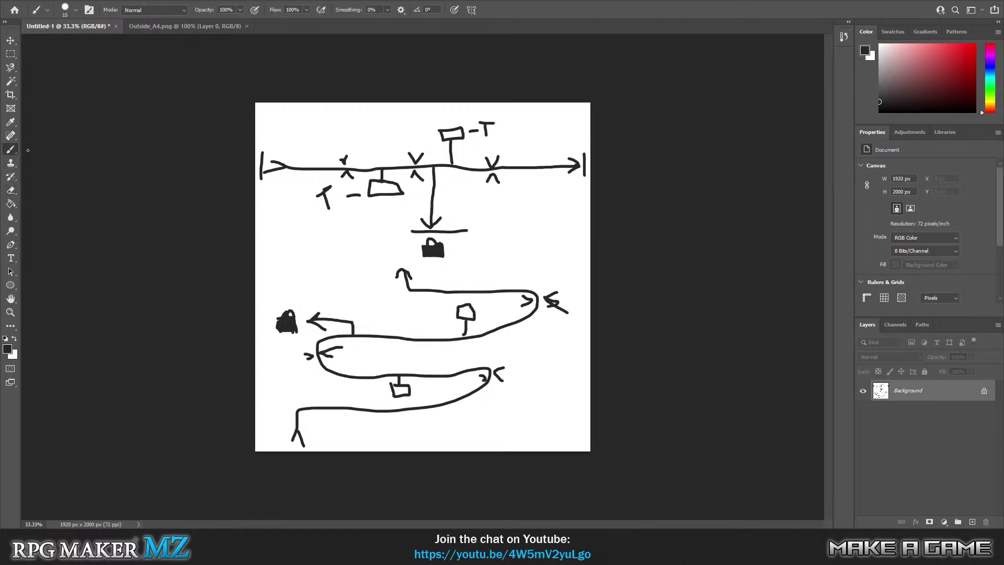
left_click(11, 355)
left_click(443, 114)
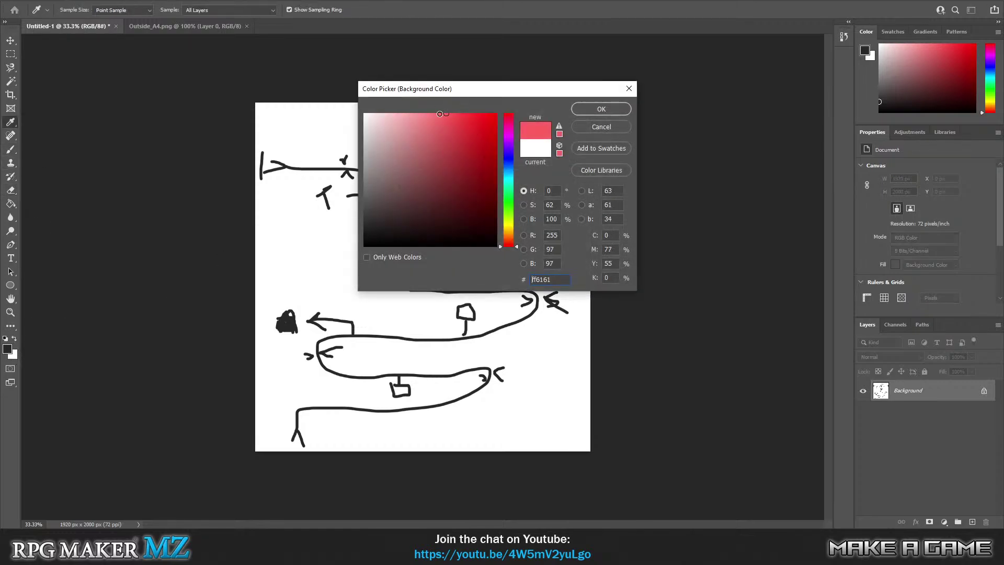
mouse_move(443, 114)
left_mouse_down()
mouse_move(475, 153)
mouse_move(465, 148)
left_mouse_up()
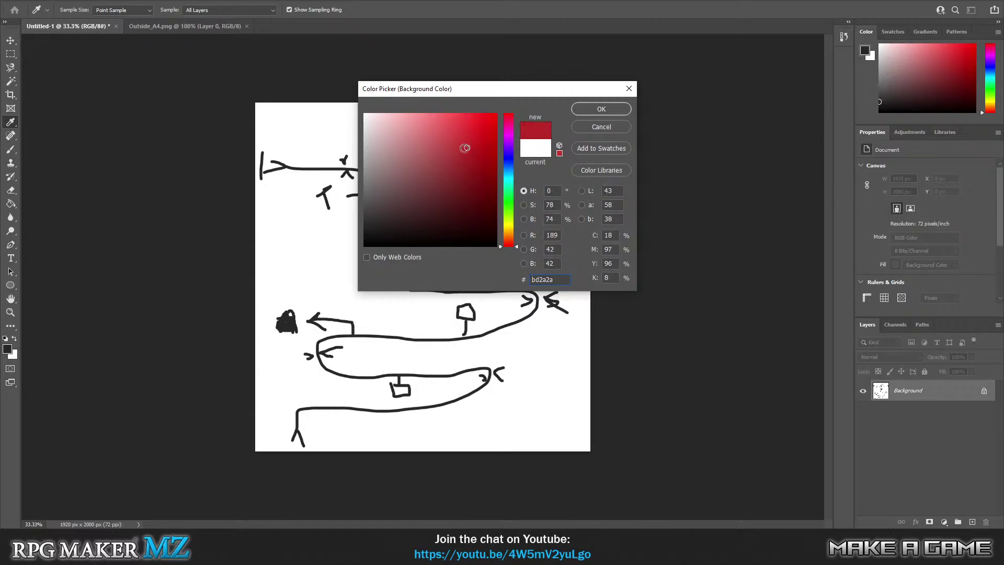
left_click(599, 109)
left_click(15, 338)
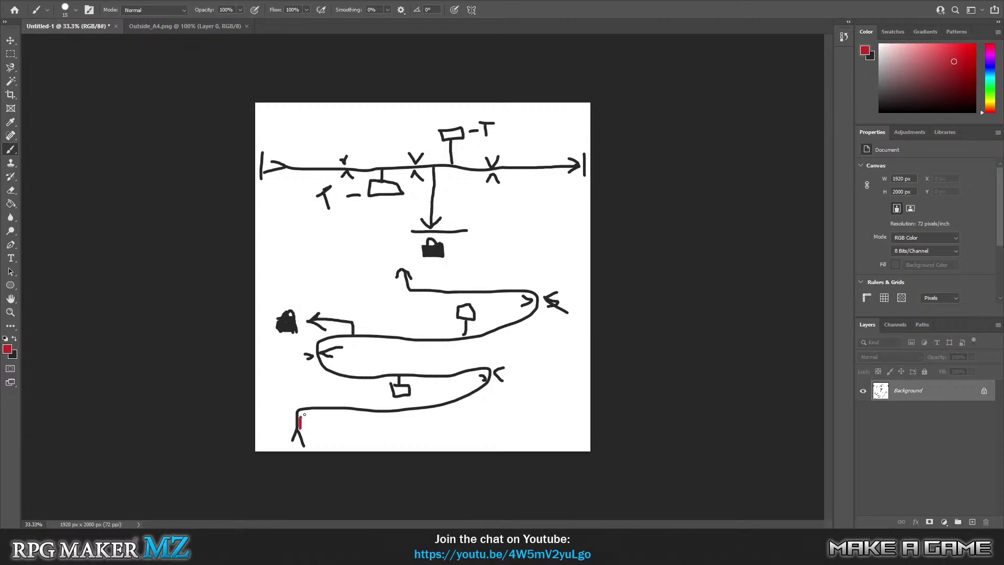
mouse_move(305, 415)
left_mouse_down()
mouse_move(425, 411)
mouse_move(477, 396)
mouse_move(421, 374)
mouse_move(348, 380)
mouse_move(323, 370)
left_mouse_up()
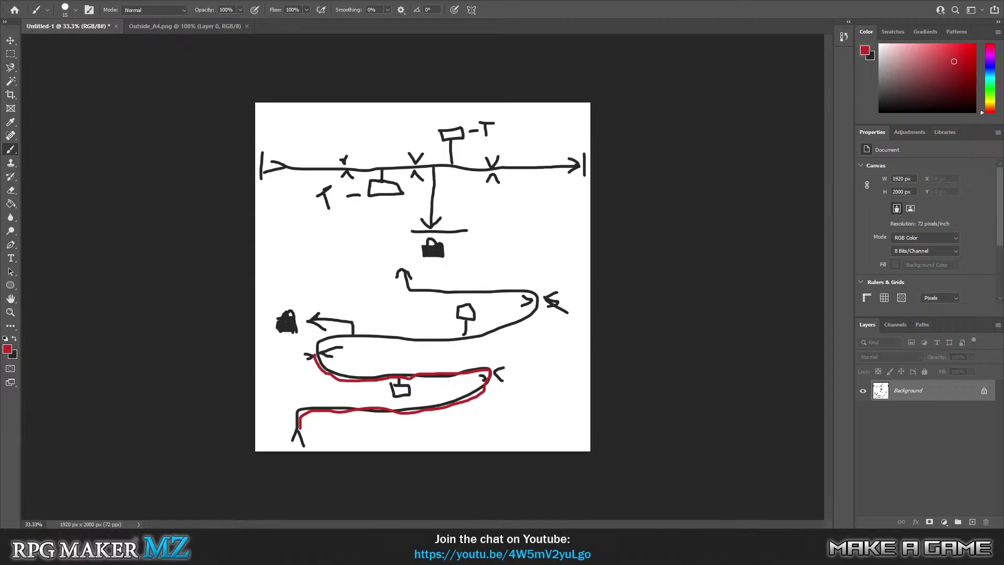
Step: Switch back to RPG Maker MZ and paint ground over the isolated three-tile wall between the upper and lower cliffs
key("alt+Tab")
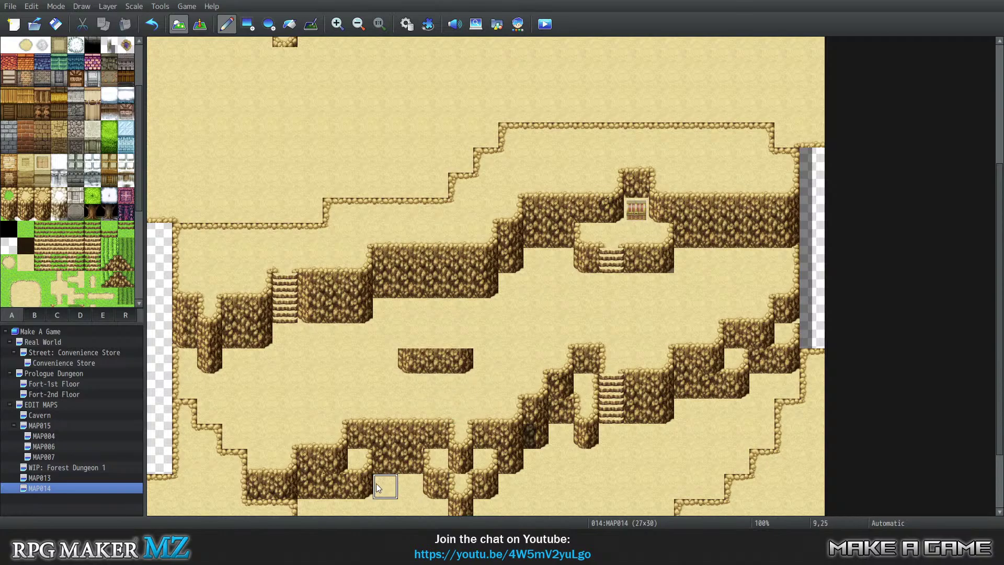
scroll(549, 276, "down", 2)
scroll(550, 276, "down", 2)
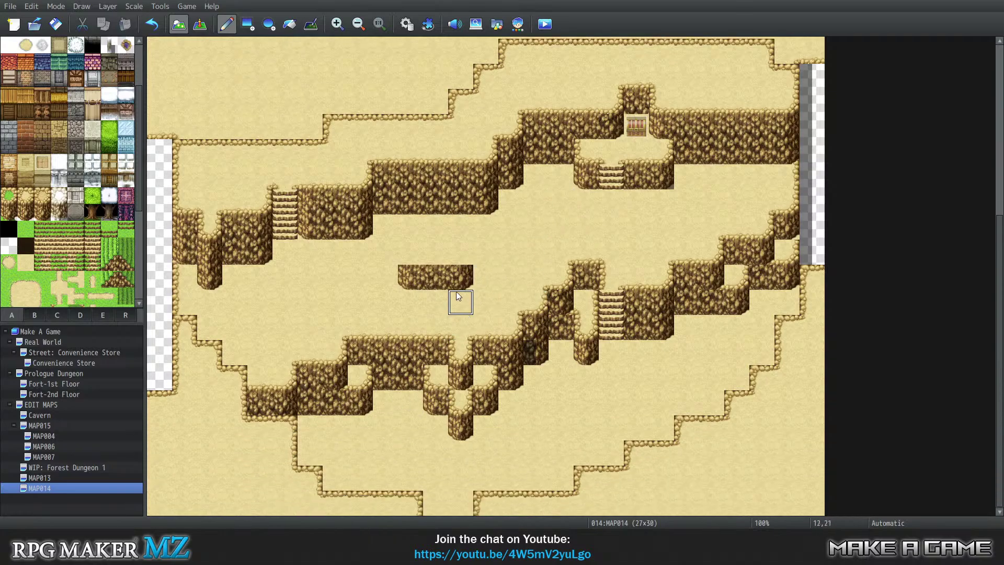
mouse_move(424, 283)
left_mouse_down()
mouse_move(410, 298)
mouse_move(451, 271)
left_mouse_up()
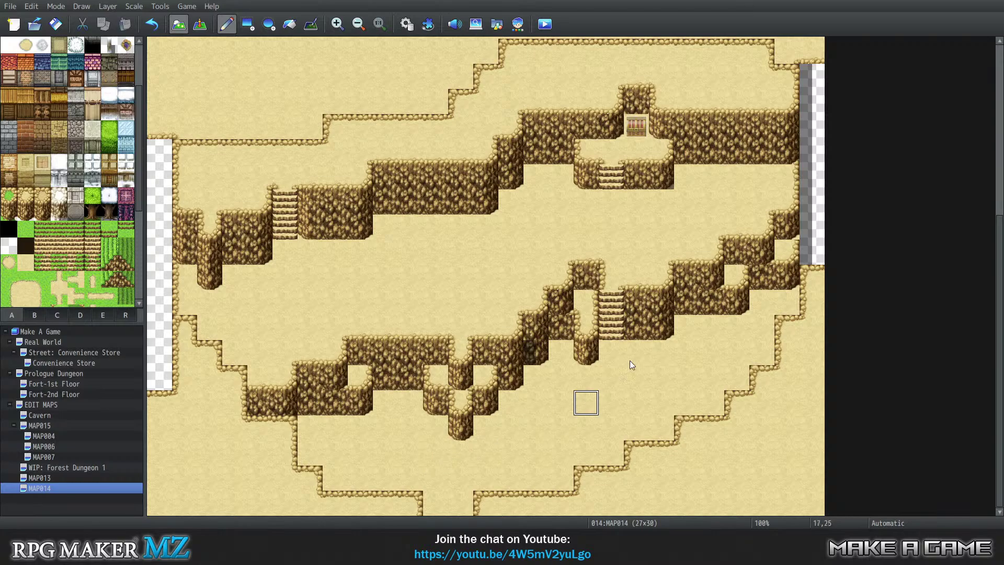
Step: Compare the tiles of the upper and lower cliffs across layers 1, 2 and 3 and the automatic layer view
scroll(535, 337, "up", 3)
scroll(523, 359, "up", 2)
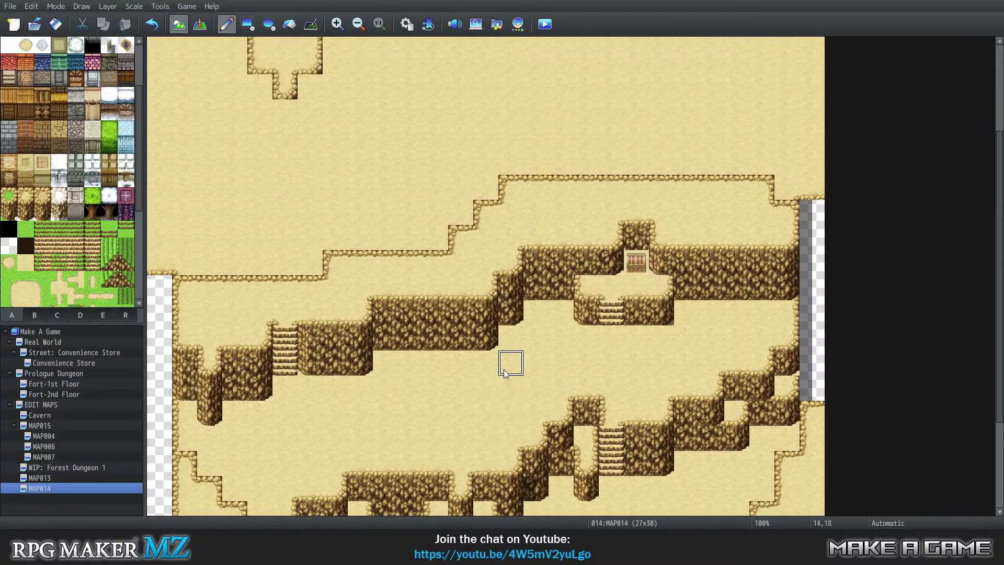
scroll(501, 370, "down", 5)
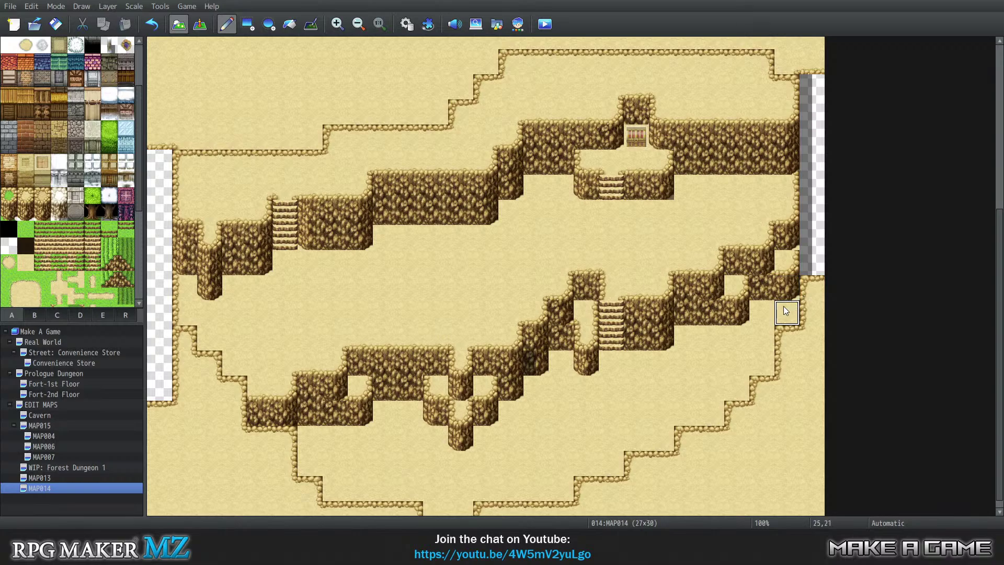
key("1")
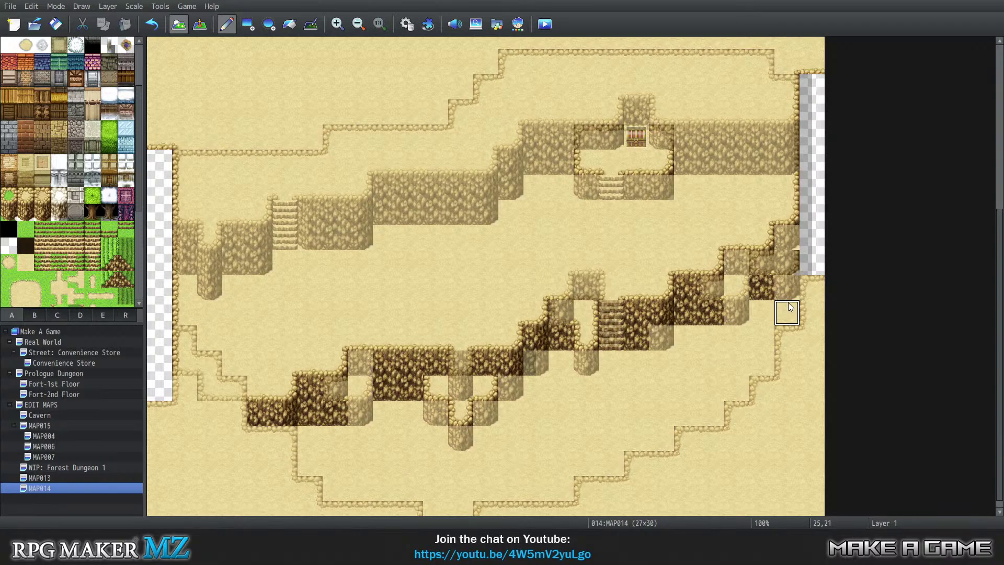
left_click_drag(790, 308, 762, 348)
key("2")
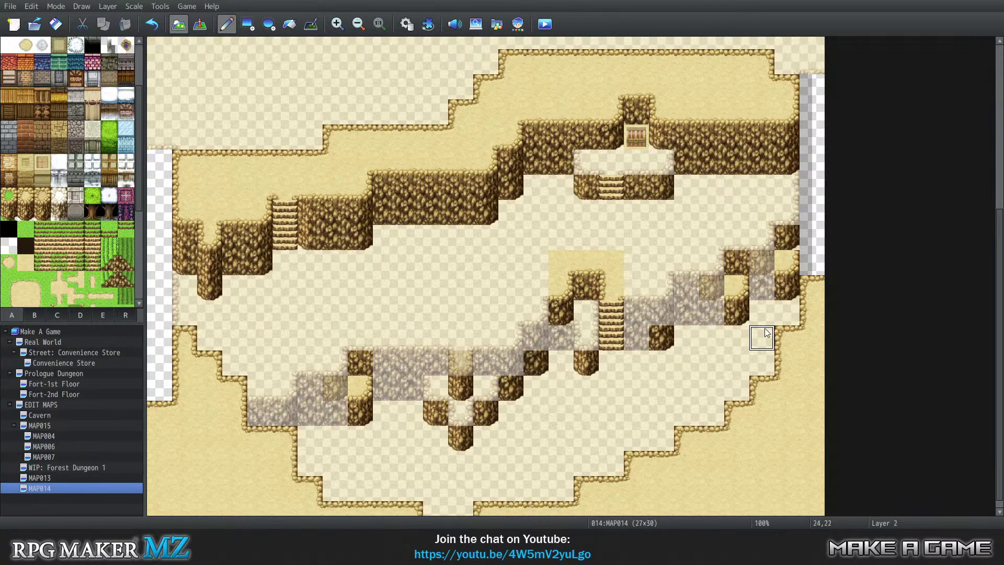
key("3")
key("0")
key("1")
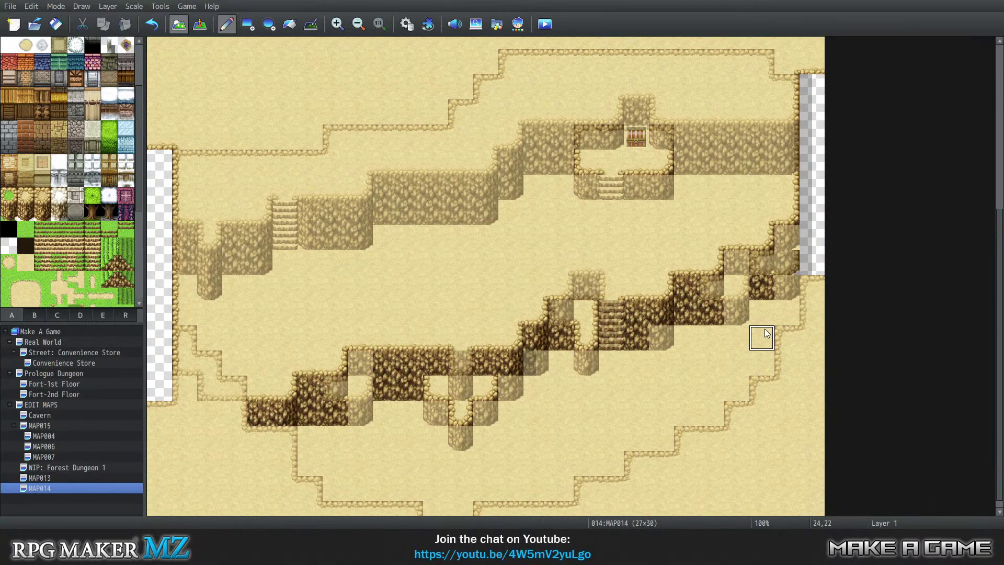
key("2")
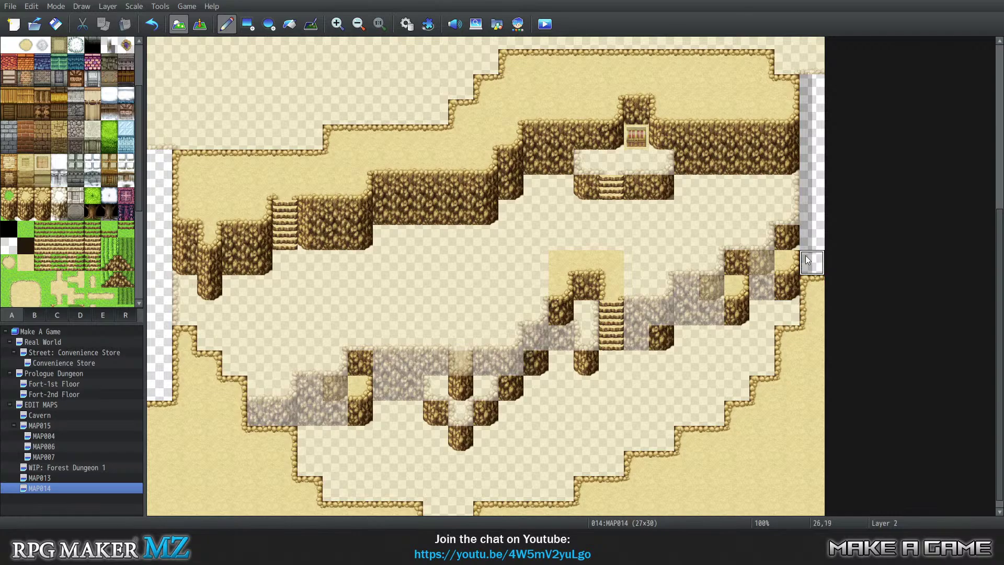
key("3")
key("0")
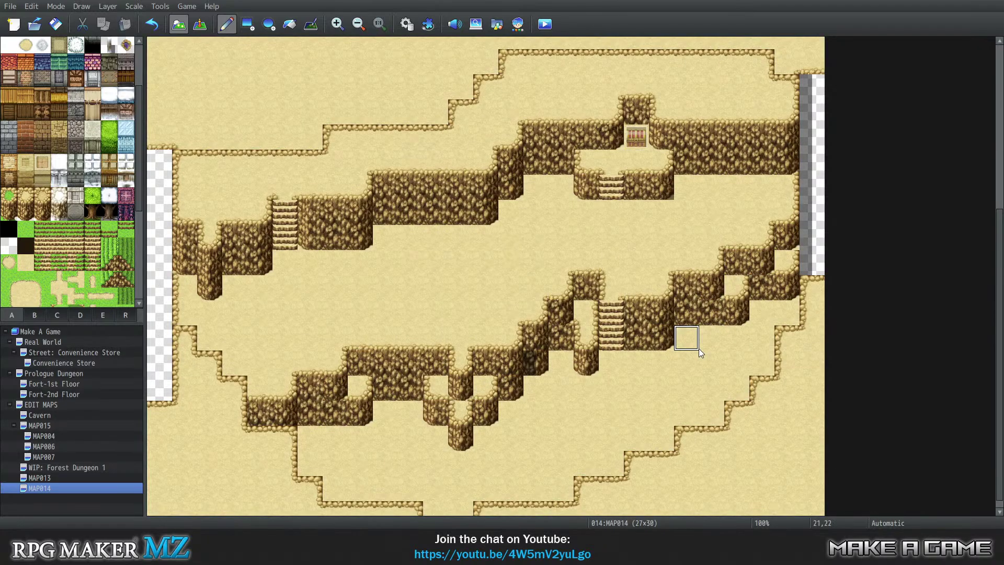
key("1")
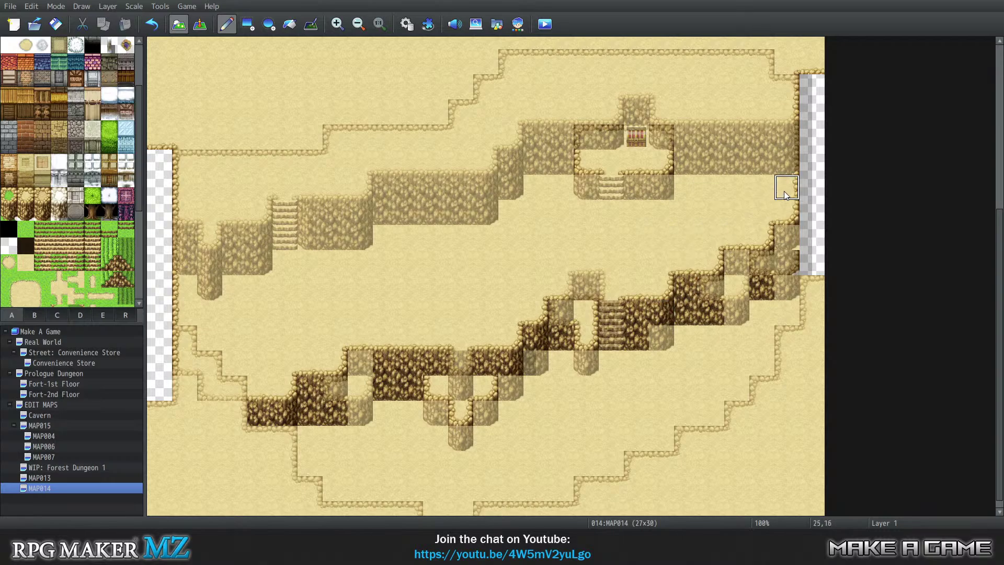
key("3")
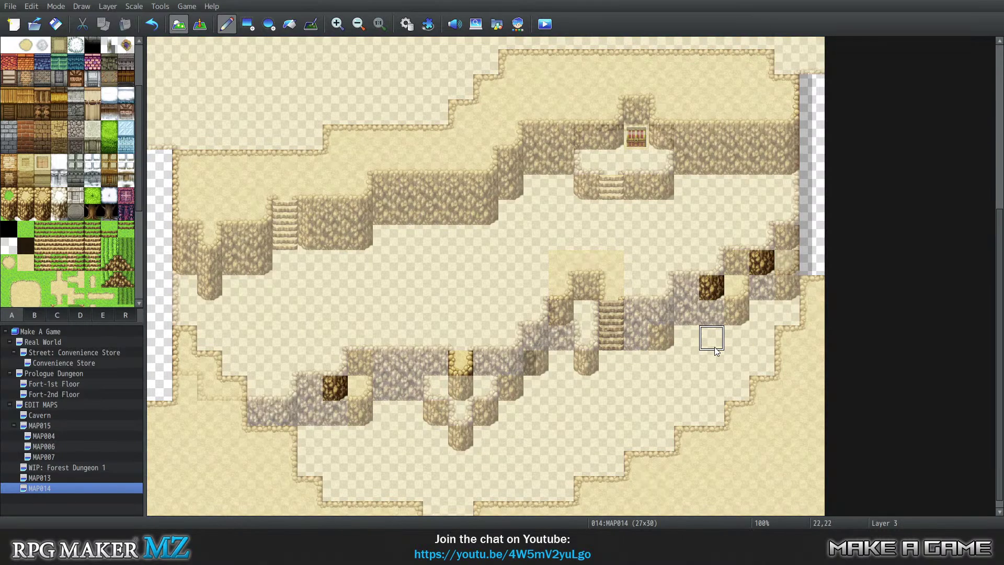
key("0")
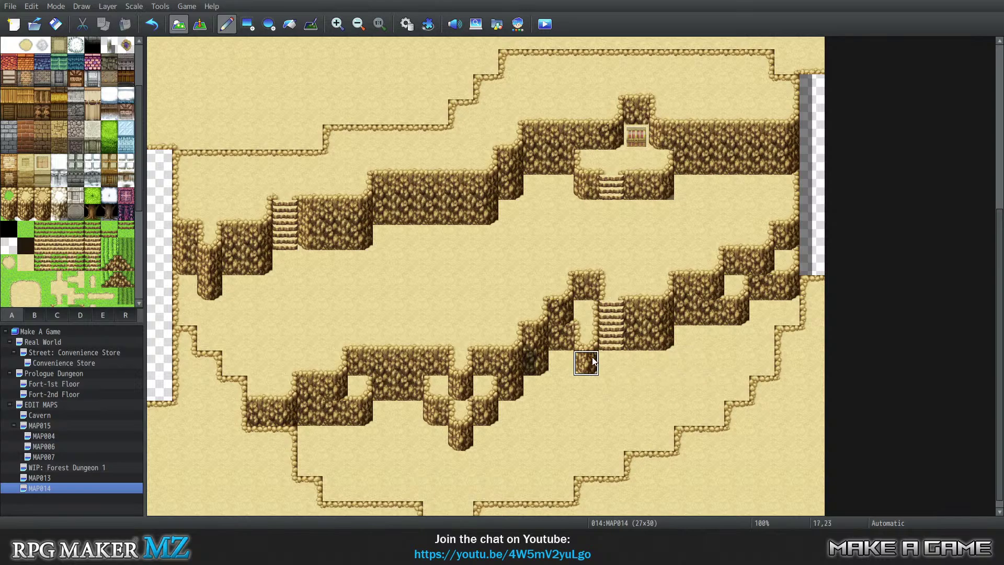
Step: Copy the two-by-three stepped ledge block from the lower cliff and stamp it at the upper cliff's step just east of the ladder
scroll(613, 295, "up", 1)
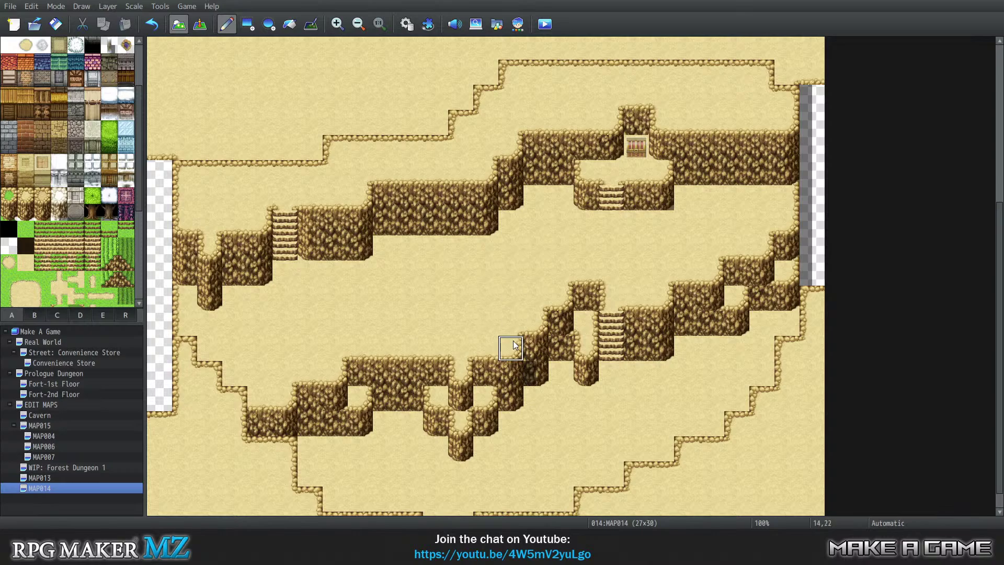
scroll(499, 298, "down", 1)
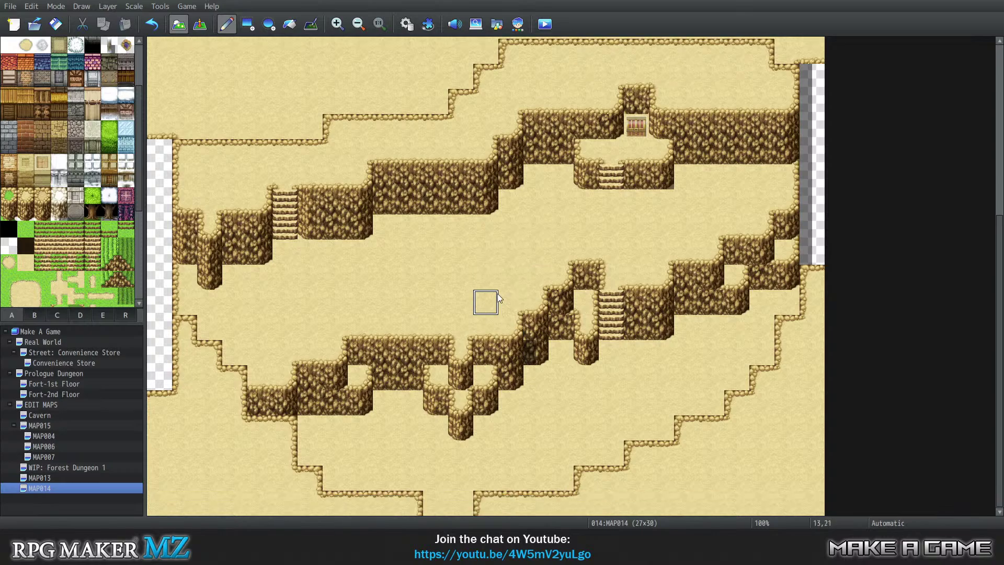
scroll(500, 293, "up", 4)
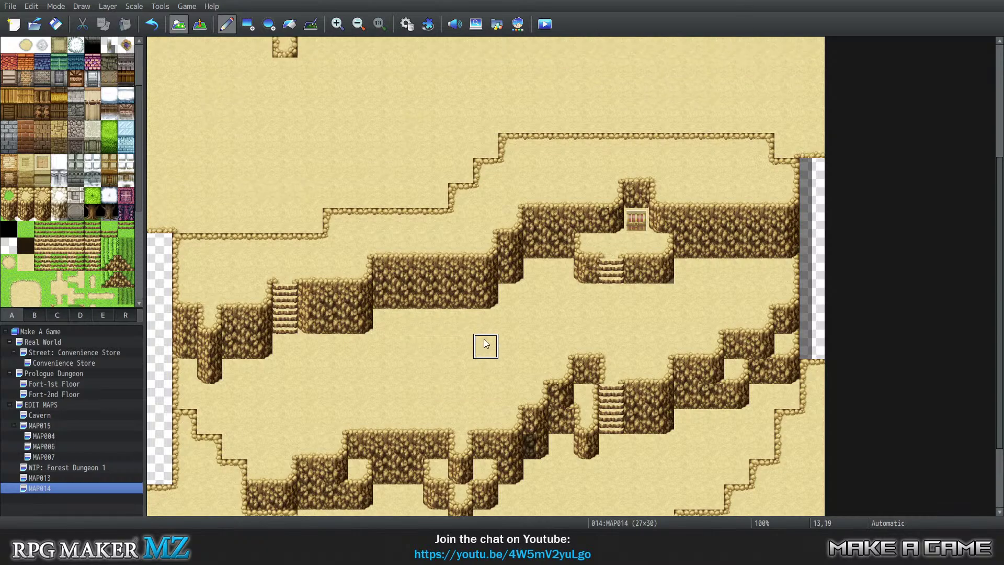
scroll(462, 346, "down", 4)
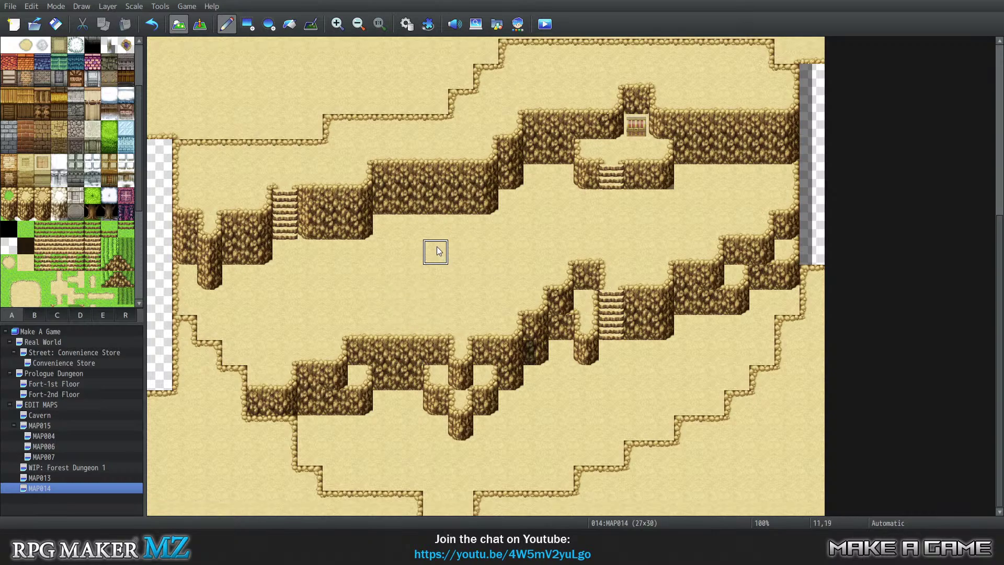
scroll(431, 236, "up", 3)
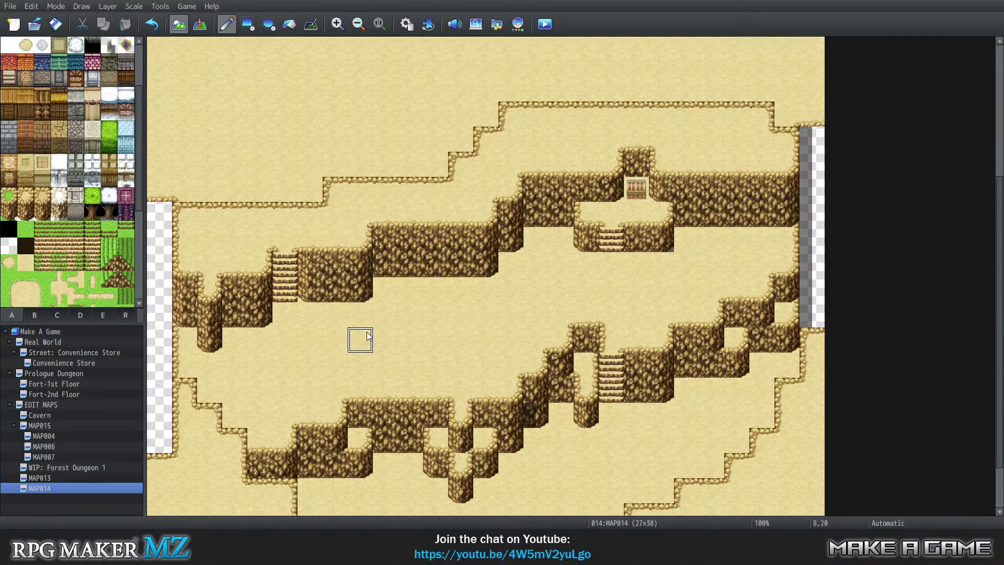
left_click(210, 340)
left_click(364, 451)
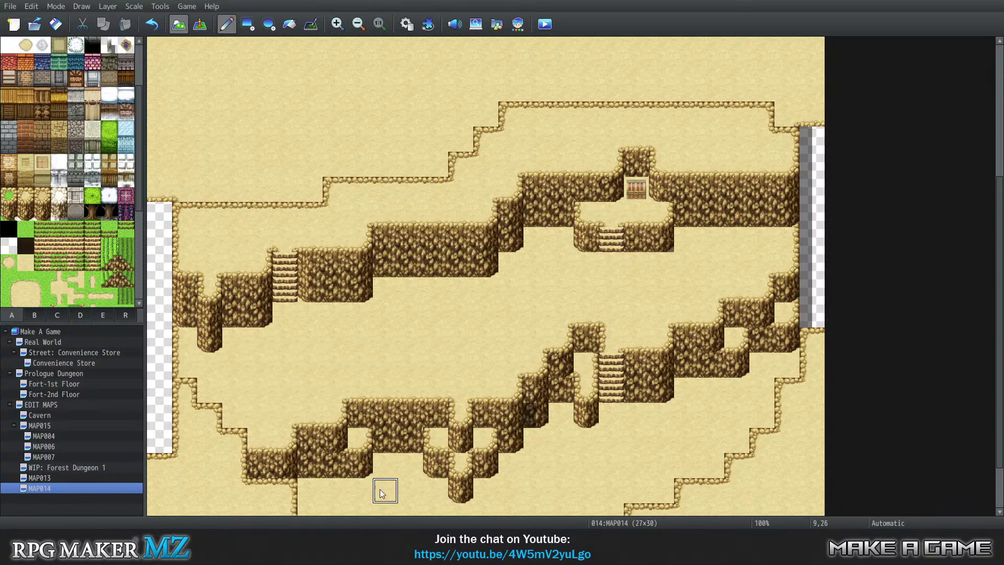
left_click(494, 438)
right_click_drag(717, 351, 737, 366)
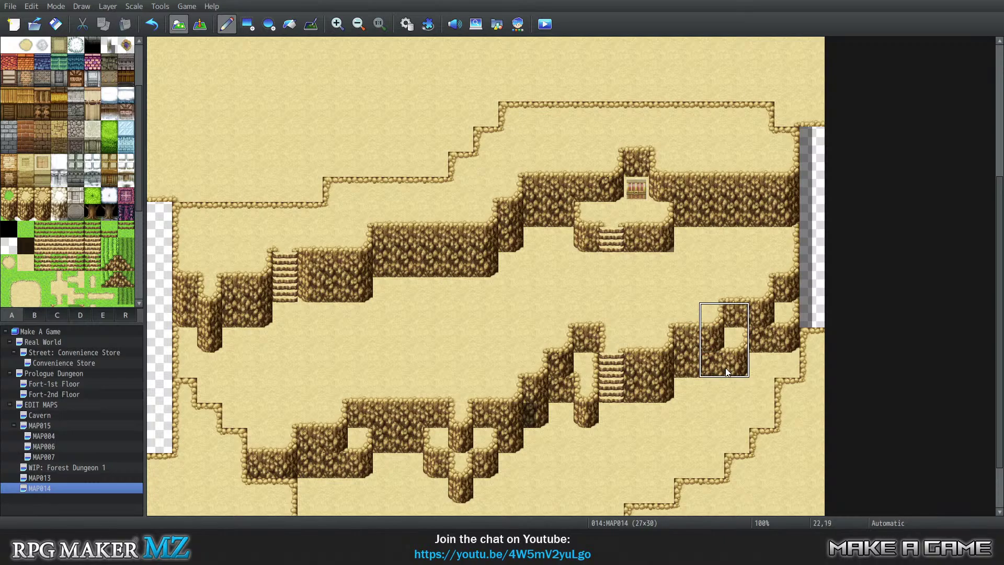
left_click(376, 293)
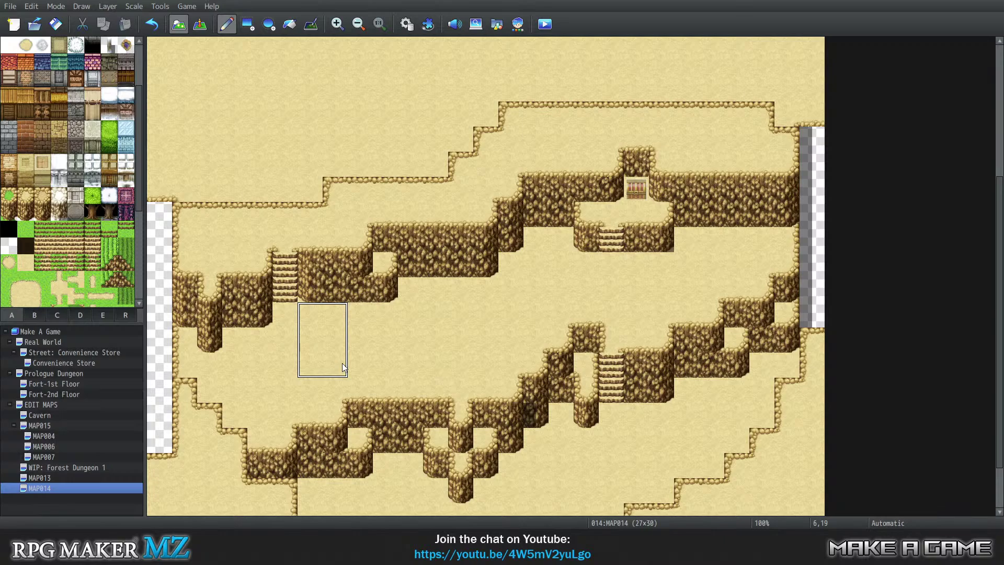
Step: Paint ground to cut a three-tile-wide gap through the upper cliff and extend the western plateau north along the gap
scroll(512, 333, "up", 4)
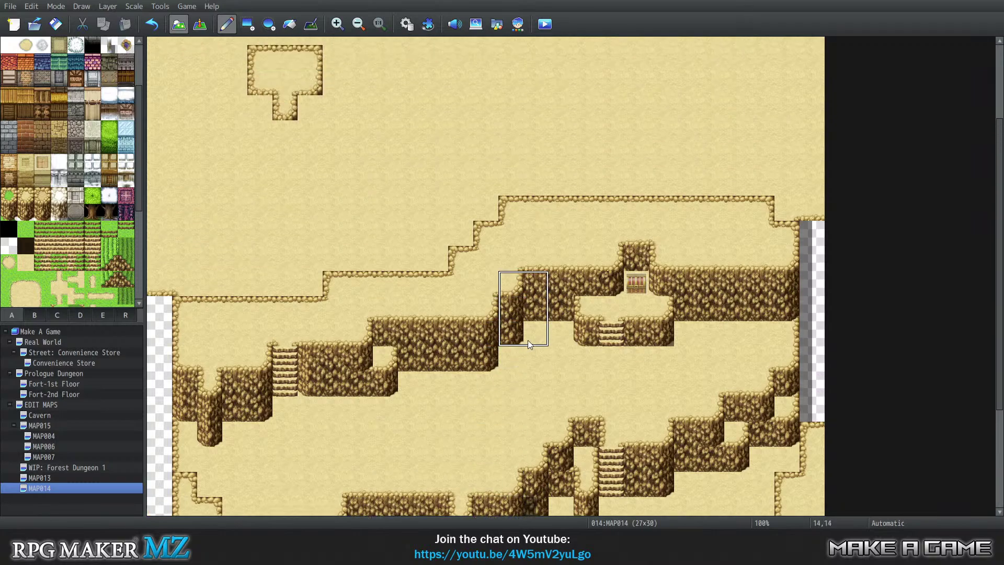
scroll(539, 345, "up", 5)
scroll(553, 356, "down", 5)
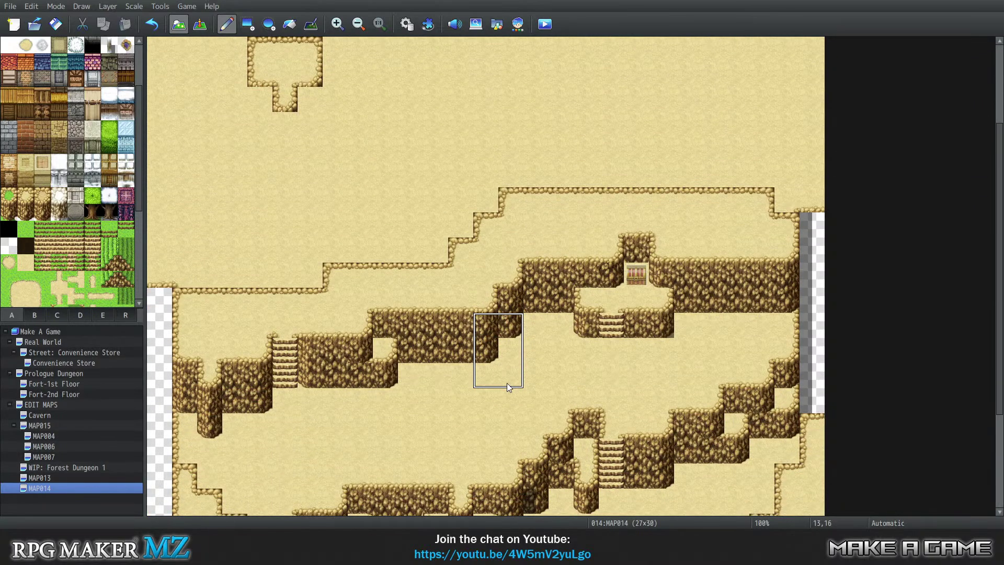
scroll(523, 381, "down", 3)
scroll(492, 382, "up", 2)
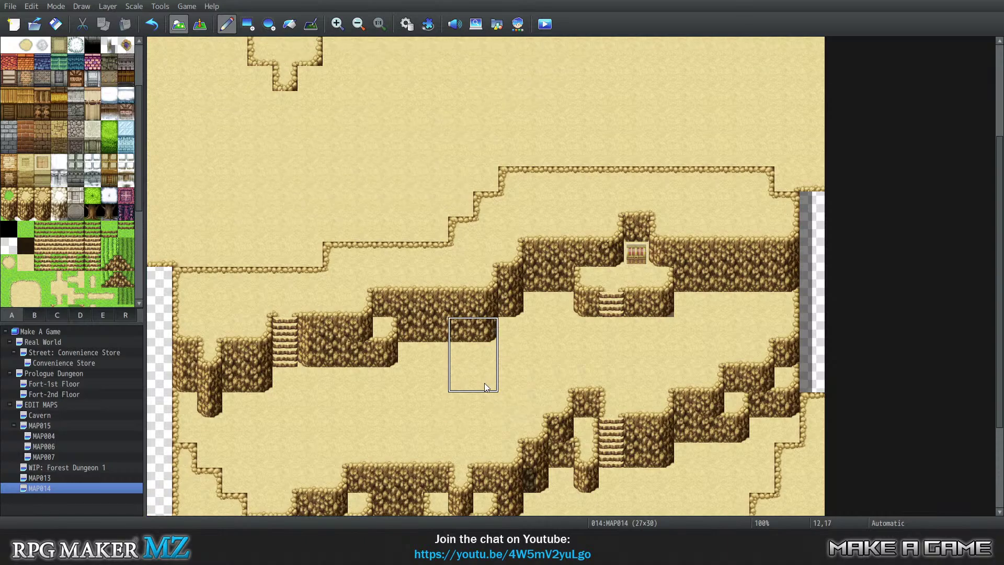
scroll(484, 384, "up", 1)
right_click(483, 417)
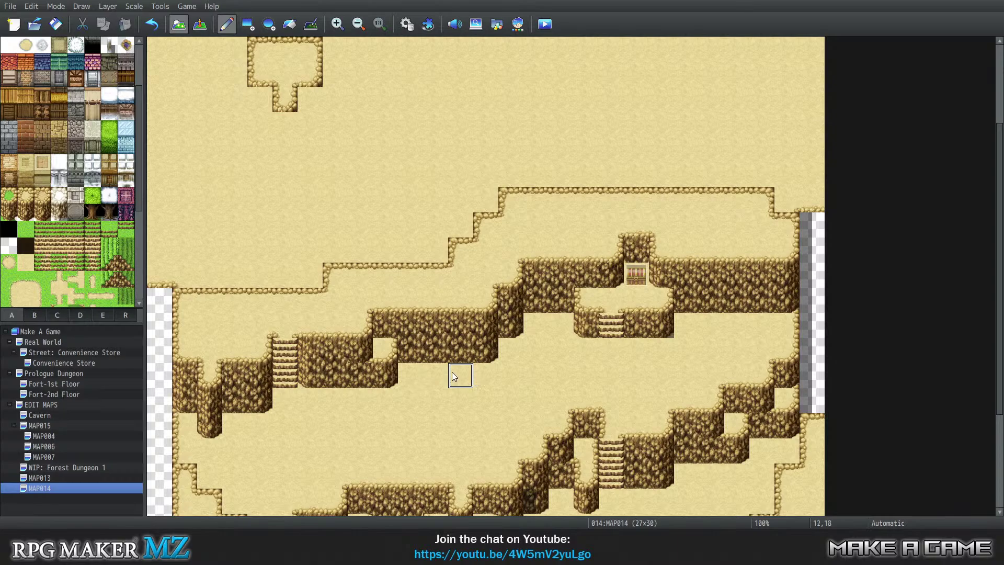
mouse_move(452, 372)
left_mouse_down()
mouse_move(458, 256)
mouse_move(492, 204)
mouse_move(479, 320)
mouse_move(508, 321)
mouse_move(504, 223)
mouse_move(515, 220)
mouse_move(506, 225)
left_mouse_up()
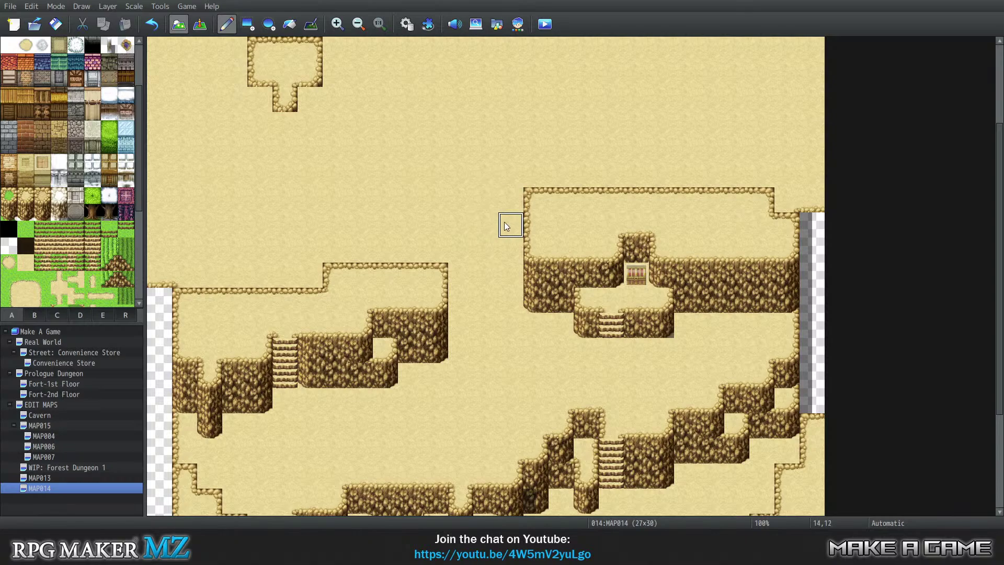
mouse_move(432, 268)
left_mouse_down()
mouse_move(431, 212)
mouse_move(399, 242)
mouse_move(424, 205)
left_mouse_up()
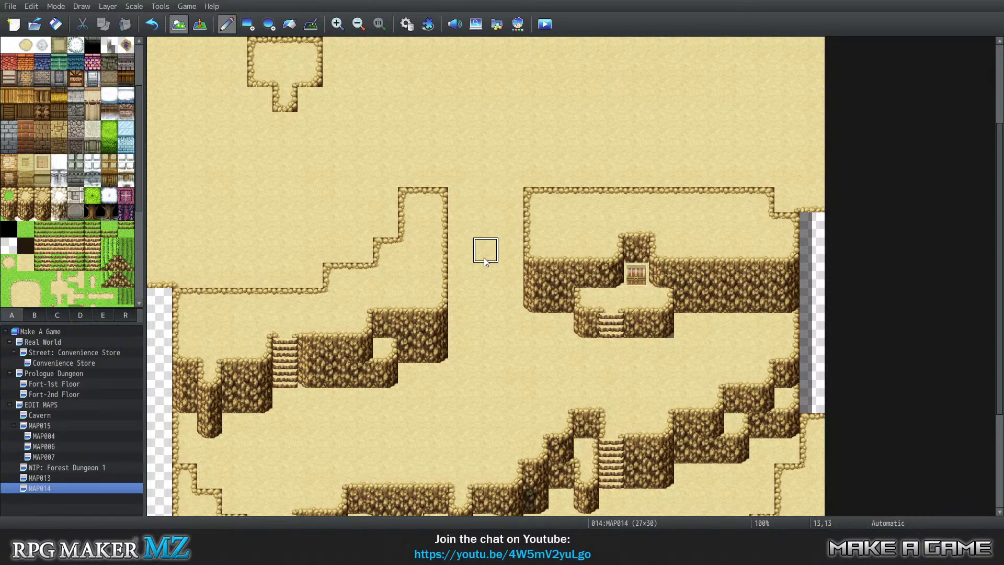
Step: Try a one-tile-wide cliff wall column at the gap's western edge, first on the automatic layer and again on layer 1, and remove it
left_click(26, 212)
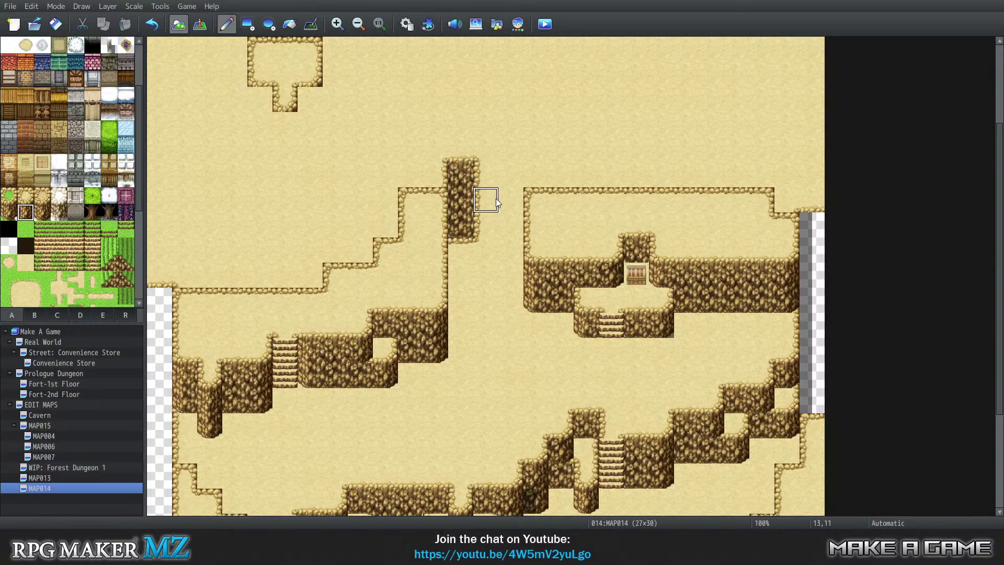
key("ctrl+z")
key("F8")
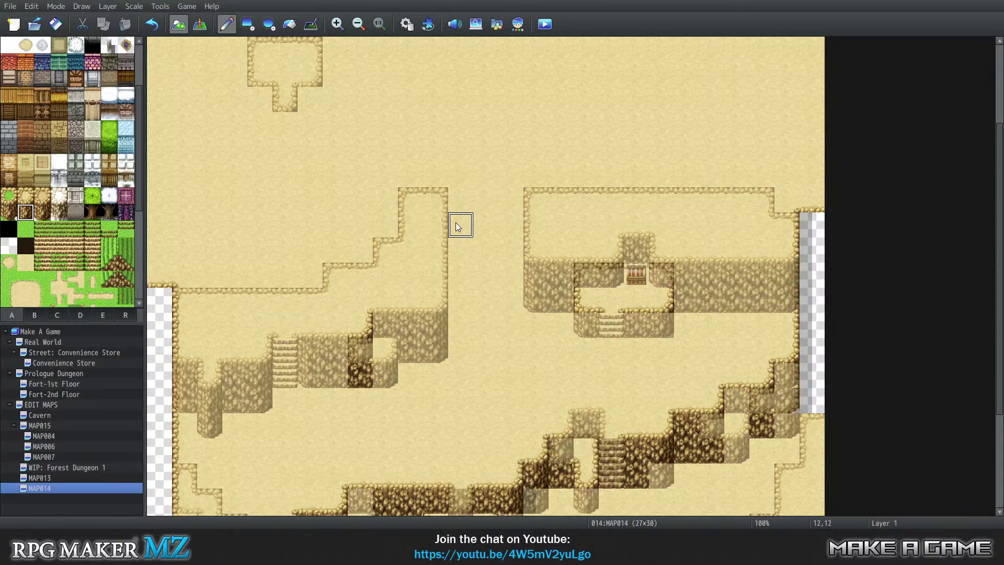
left_click_drag(468, 224, 465, 175)
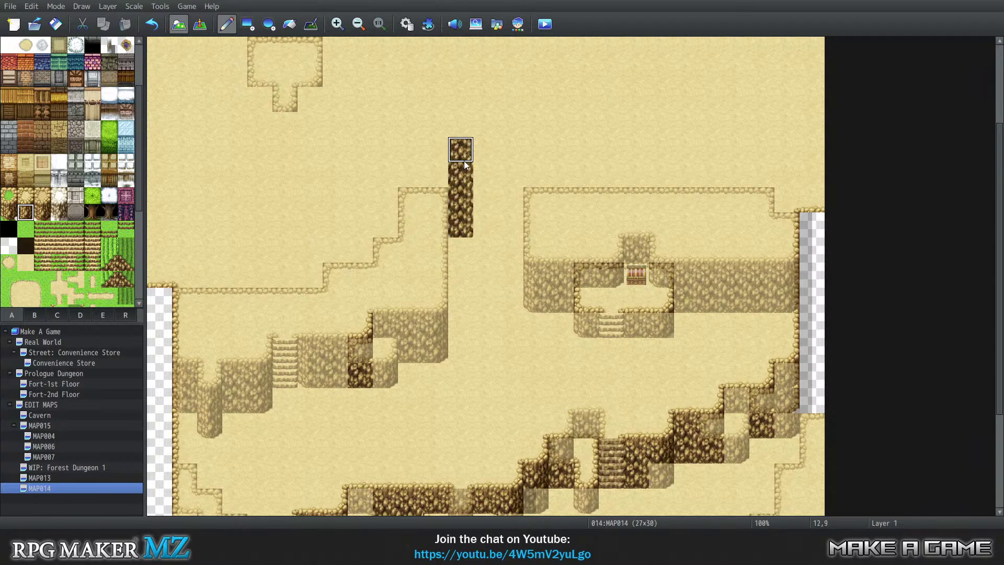
key("F10")
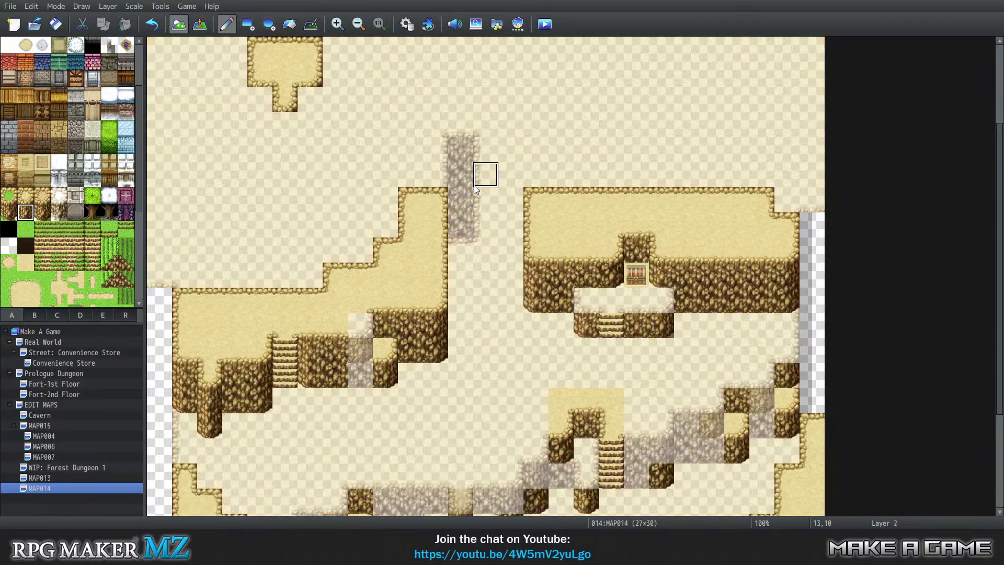
key("F11")
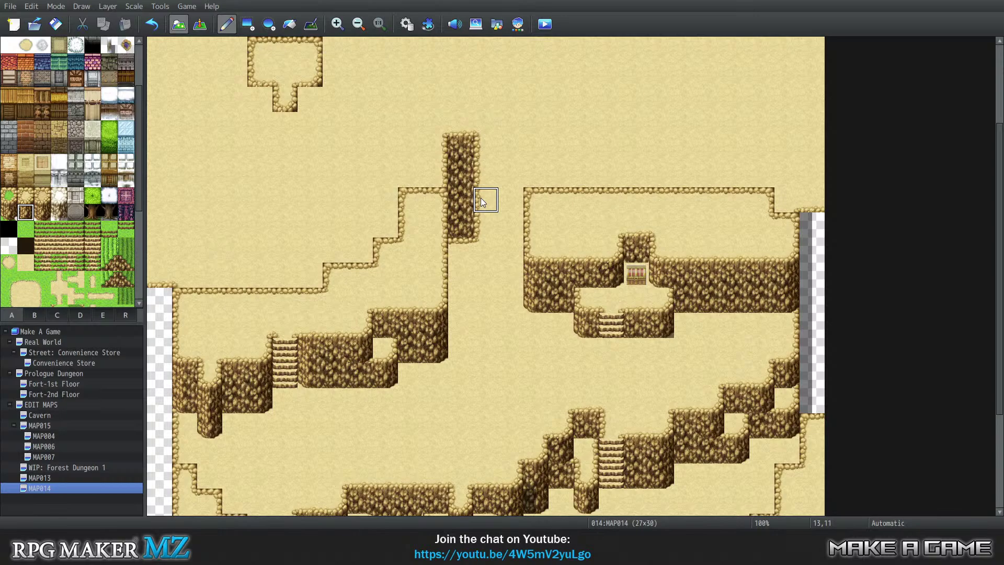
left_click(462, 253)
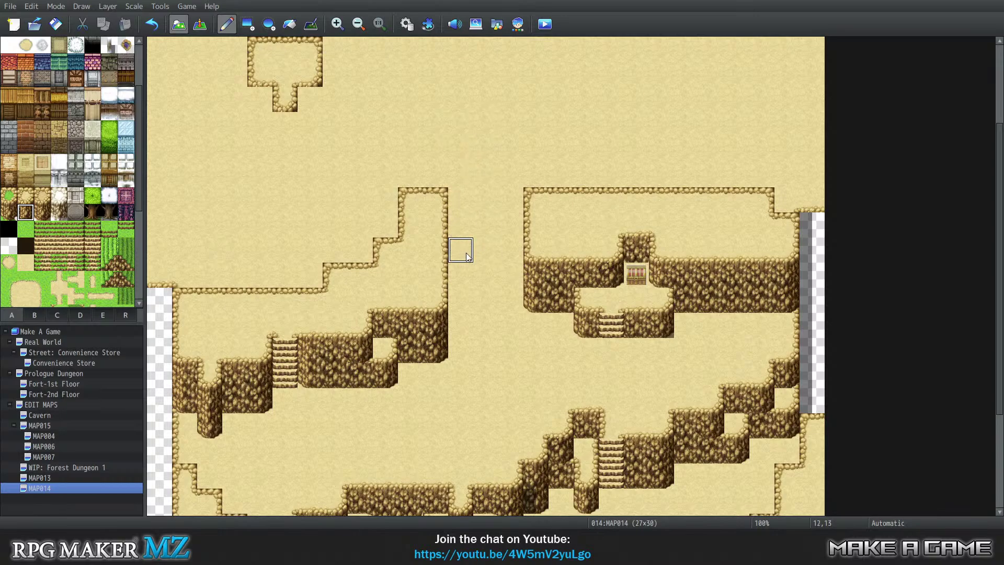
Step: Paint a cliff wall block three tiles wide and four tiles high on layer 2, filling the north end of the gap
key("1")
key("2")
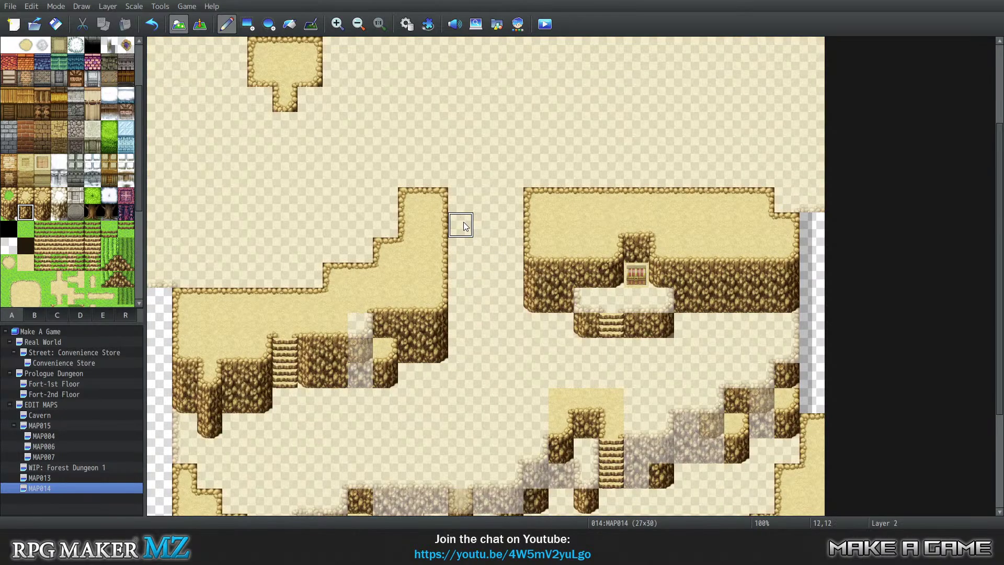
mouse_move(462, 225)
left_mouse_down()
mouse_move(461, 150)
mouse_move(501, 156)
mouse_move(510, 196)
mouse_move(486, 225)
mouse_move(478, 170)
mouse_move(454, 186)
mouse_move(483, 227)
left_mouse_up()
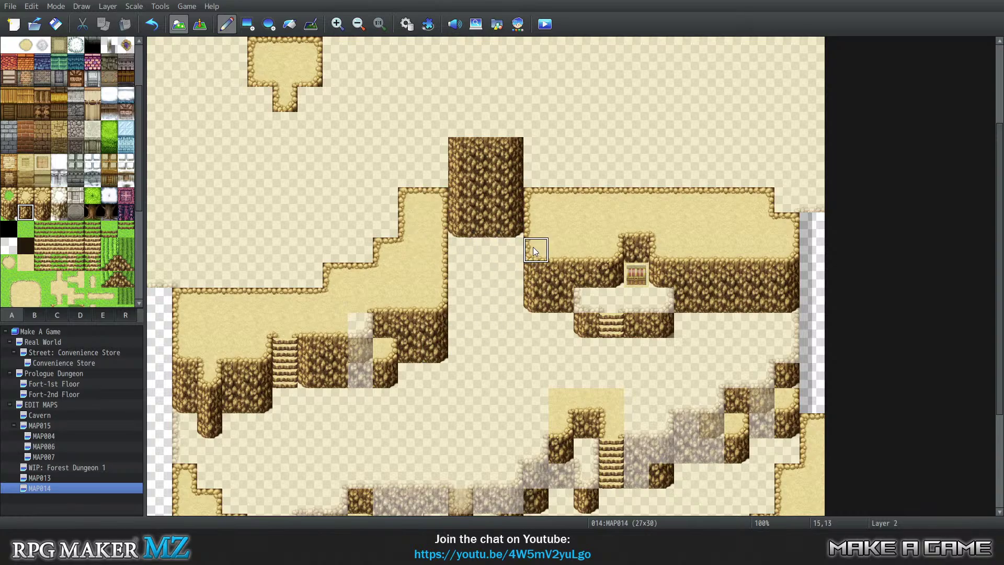
Step: Extend the eastern plateau's ground on layer 2 over the two-by-two wall tiles at its western end, beside the alcove ledge
left_click(528, 272)
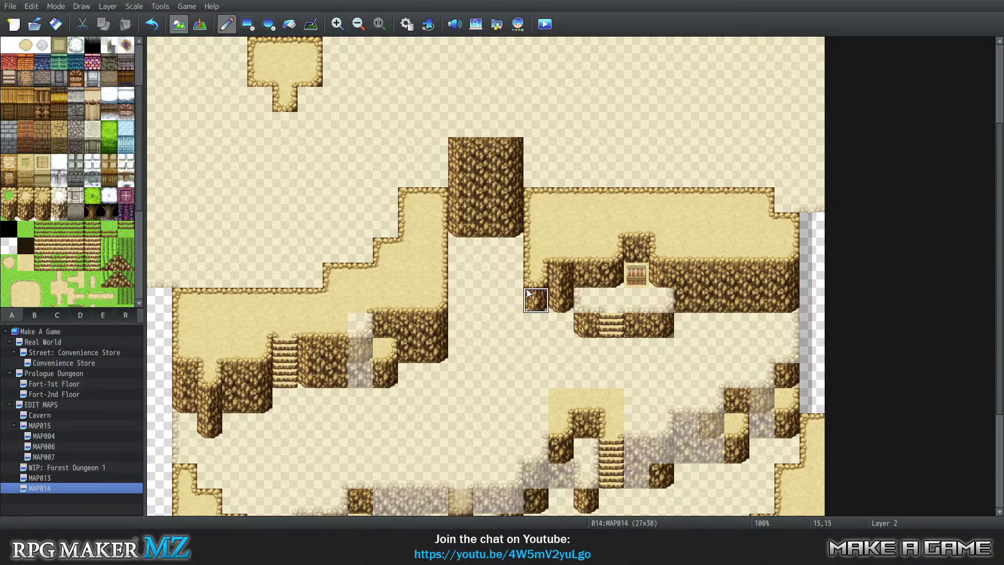
left_click(528, 293)
left_click(560, 275)
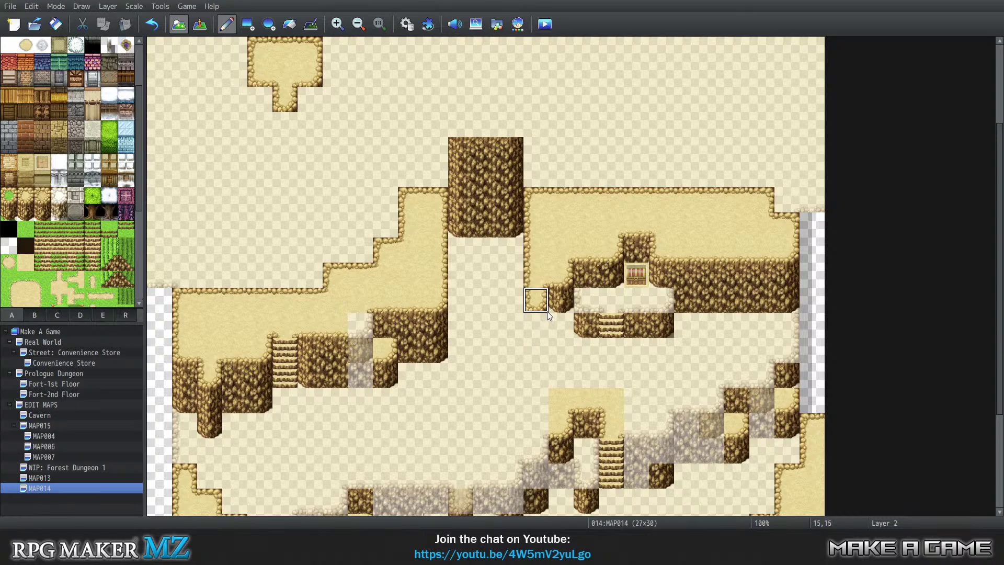
left_click_drag(548, 312, 559, 304)
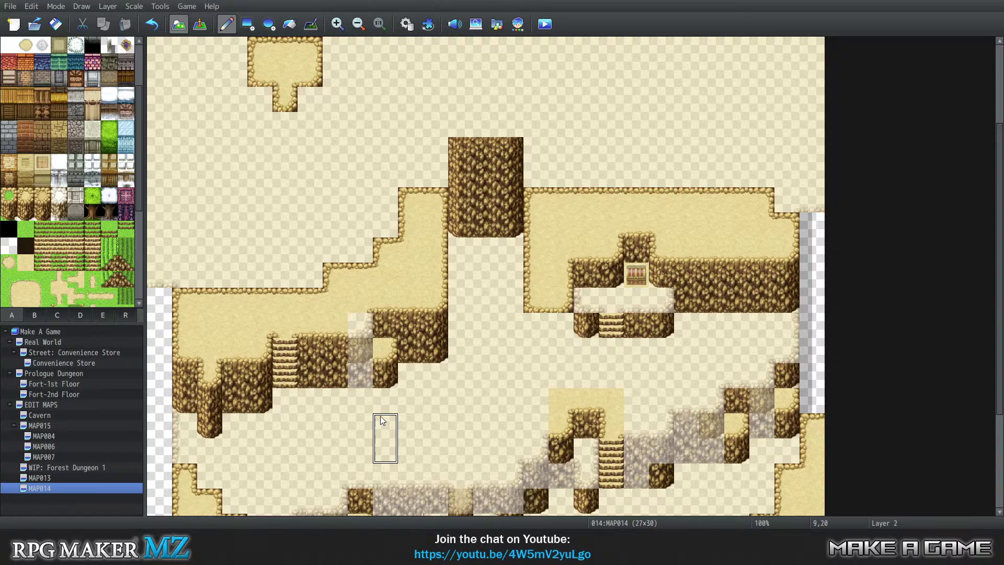
Step: Paint a two-by-two cliff wall block on open ground in the northwest and copy it beneath the eastern plateau's western arm on layer 2
right_click(184, 425)
scroll(390, 392, "down", 4)
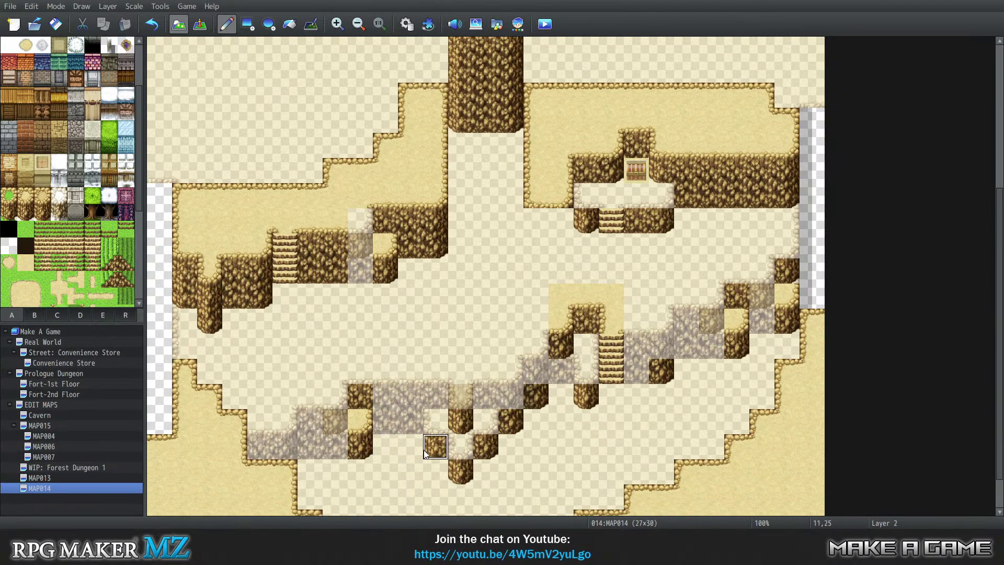
scroll(539, 299, "up", 3)
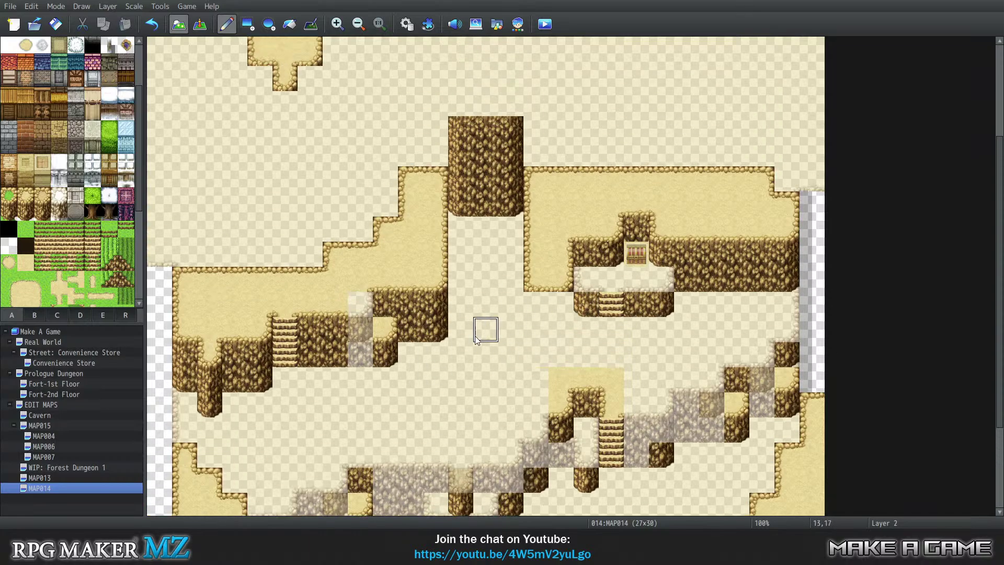
scroll(438, 387, "down", 2)
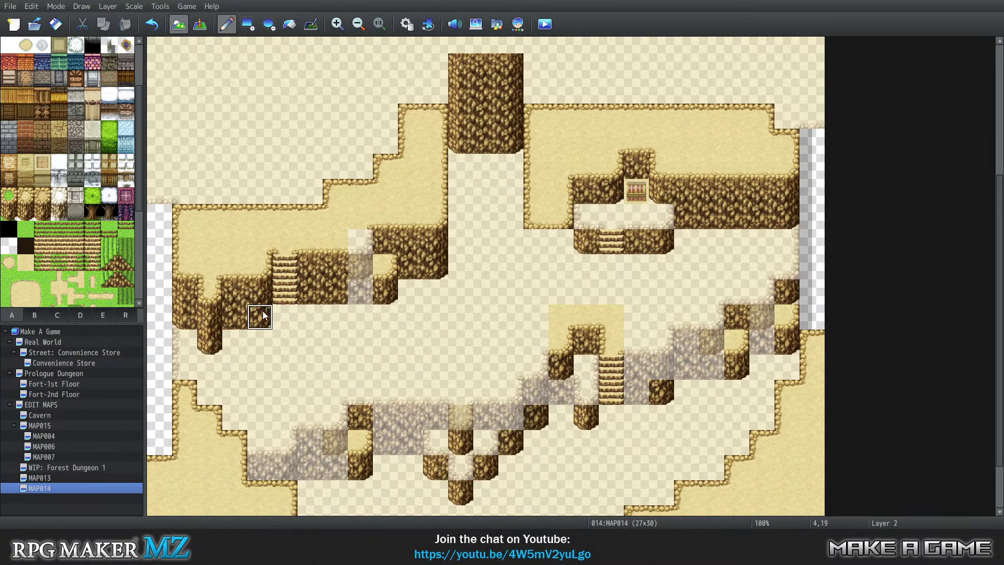
scroll(287, 89, "up", 3)
mouse_move(234, 174)
left_mouse_down()
mouse_move(234, 189)
mouse_move(252, 191)
left_mouse_up()
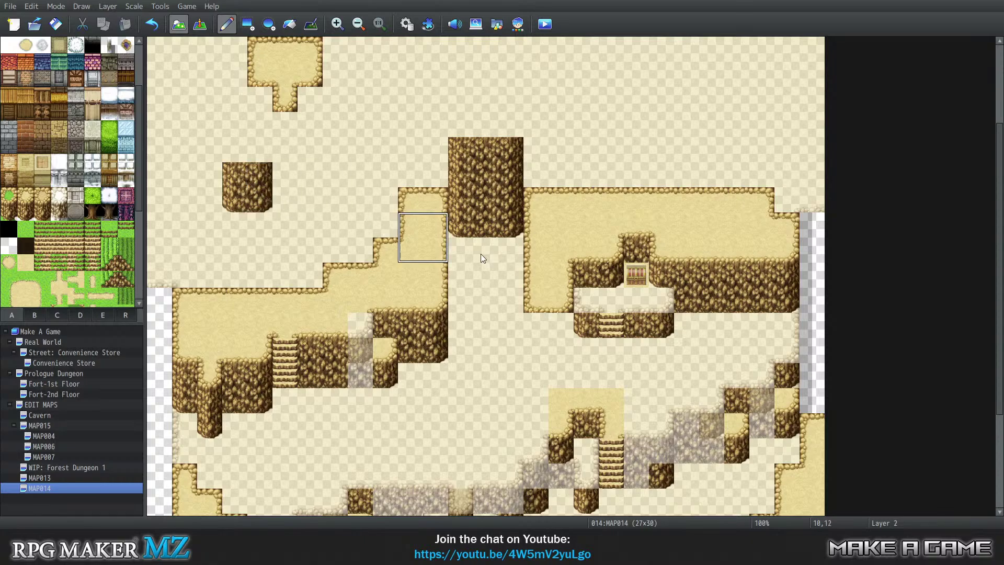
left_click(564, 352)
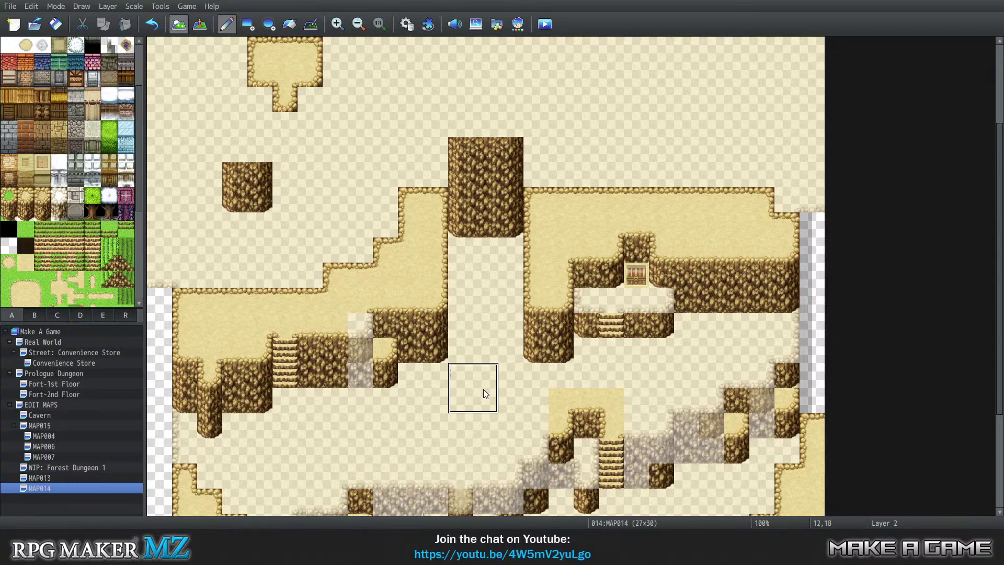
scroll(490, 401, "up", 2)
scroll(490, 401, "up", 2)
scroll(487, 390, "down", 4)
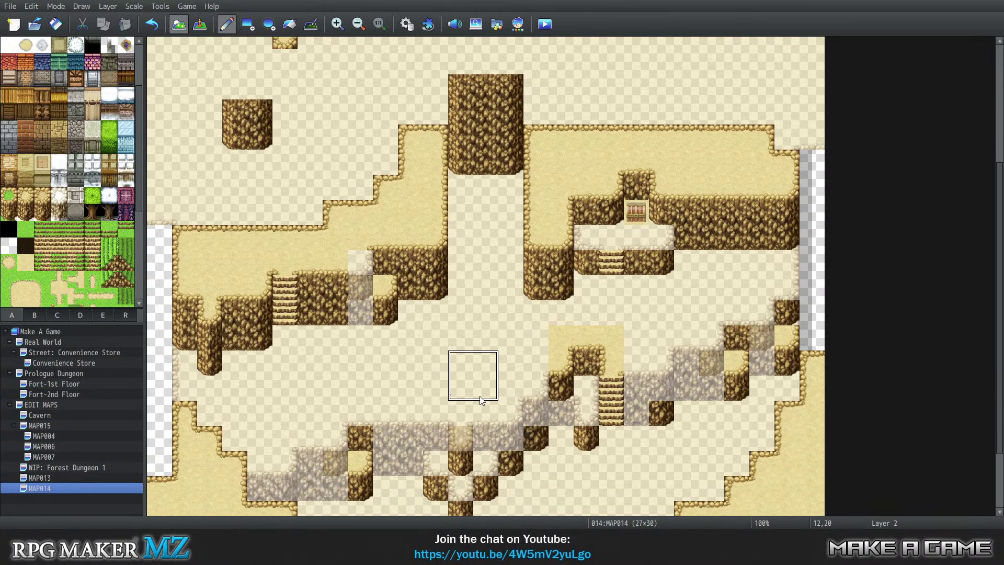
scroll(495, 378, "up", 1)
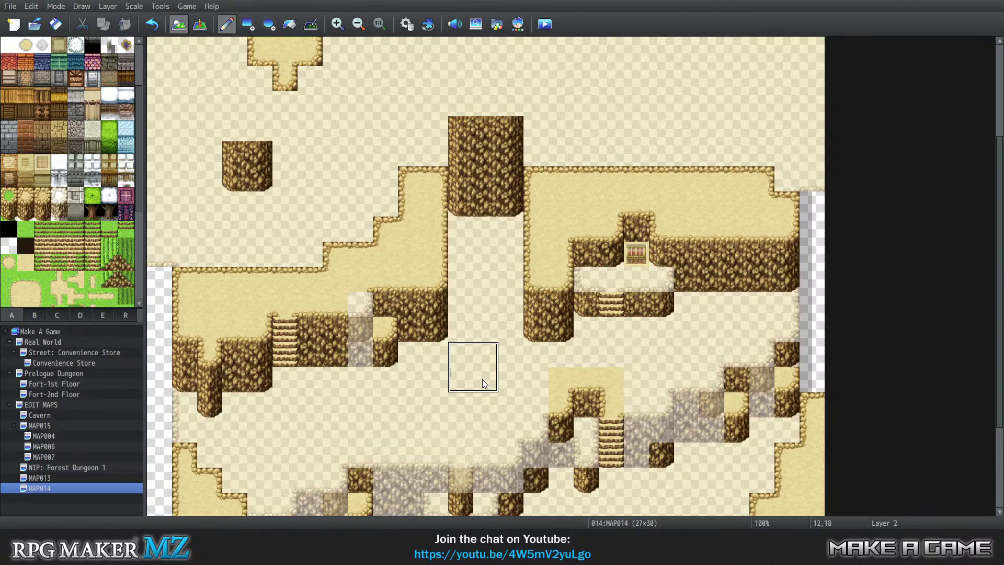
scroll(478, 389, "up", 3)
scroll(478, 389, "up", 2)
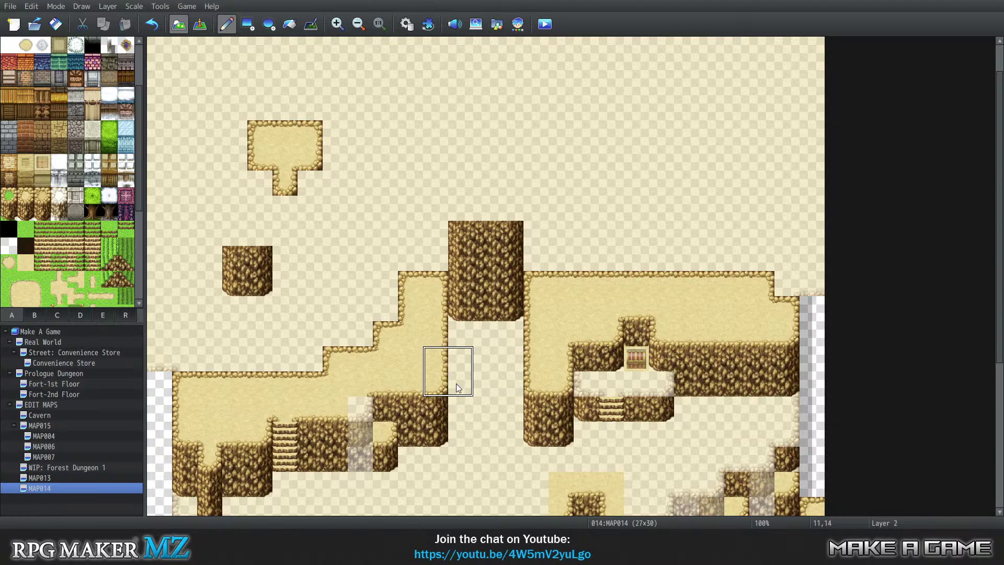
scroll(61, 284, "down", 3)
Step: Browse the tiles in tilesets B, C and D for objects suited to the cliff map
left_click(35, 315)
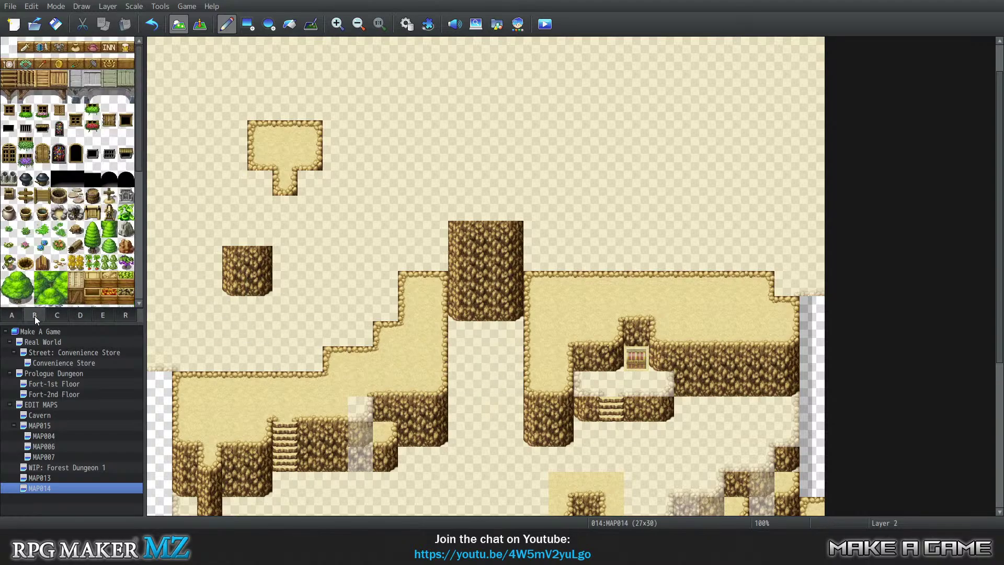
scroll(76, 265, "down", 6)
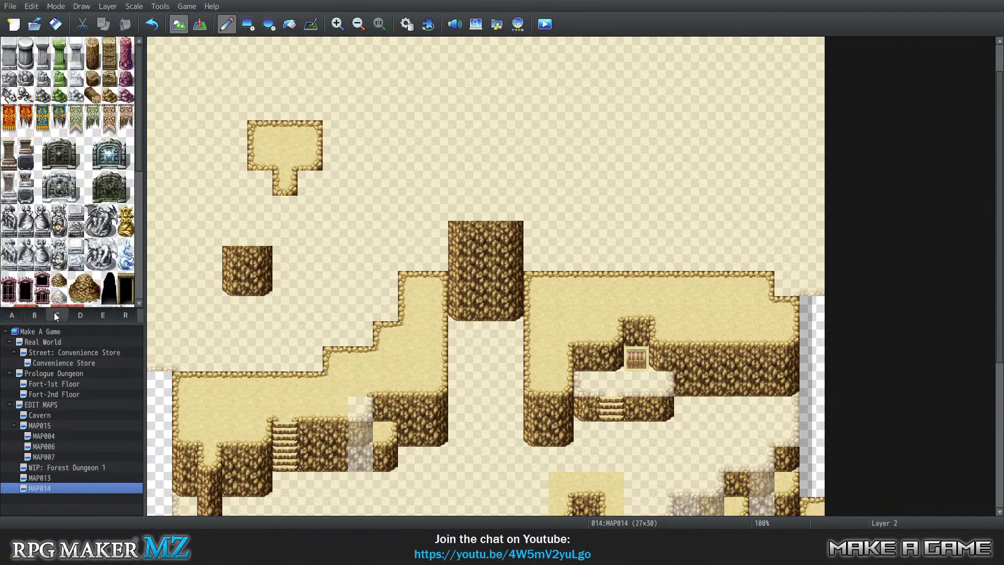
scroll(79, 257, "down", 9)
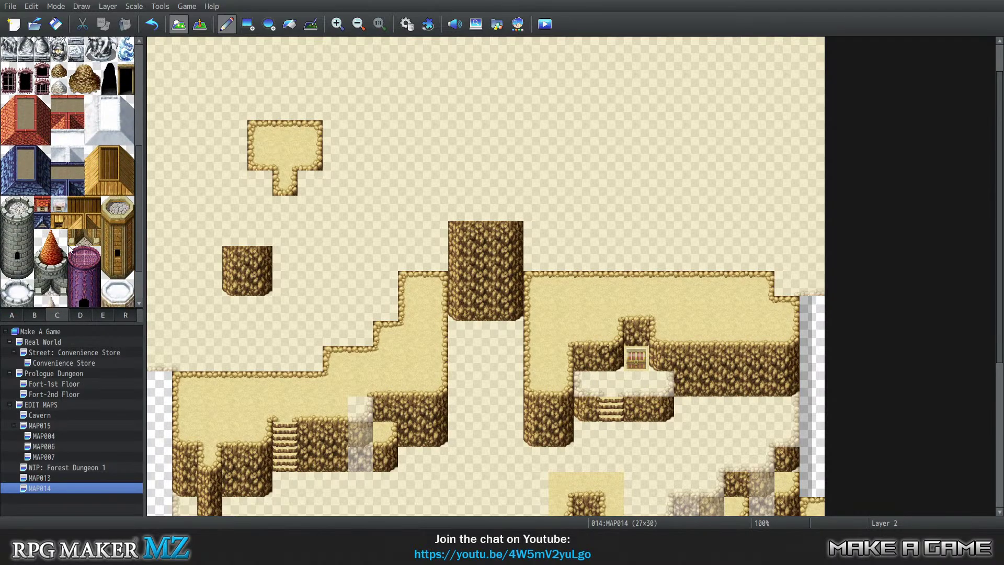
left_click(80, 314)
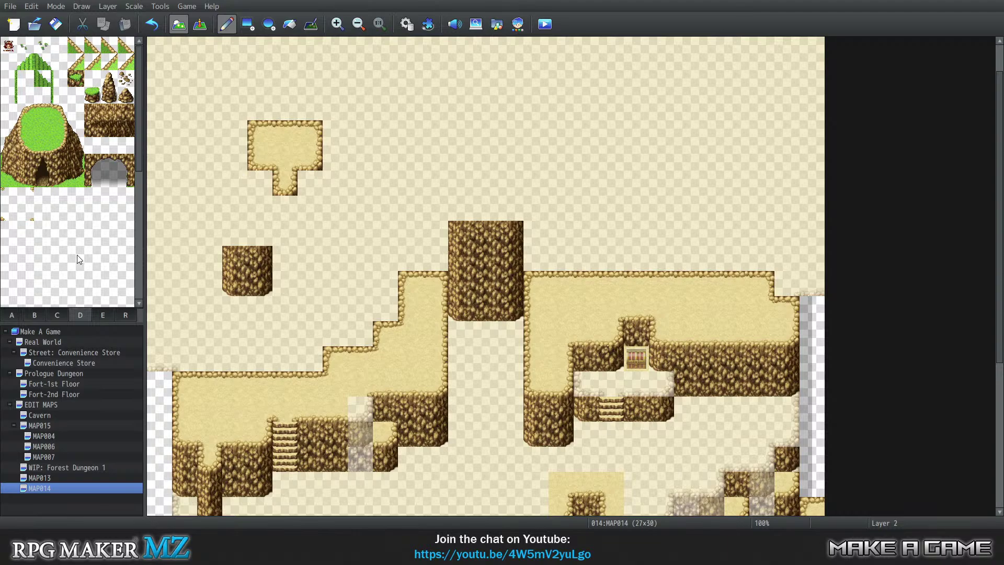
left_click(57, 314)
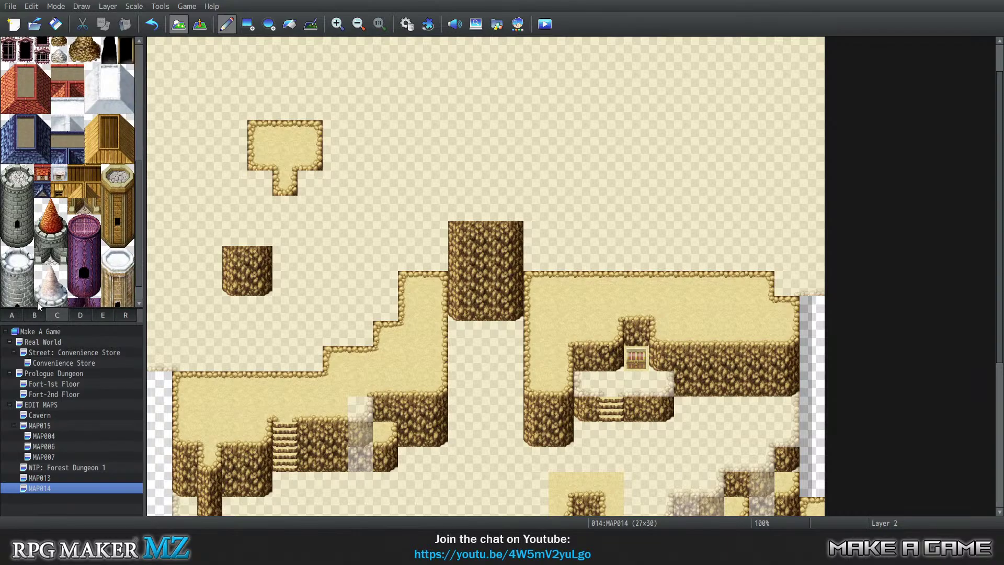
scroll(67, 241, "up", 7)
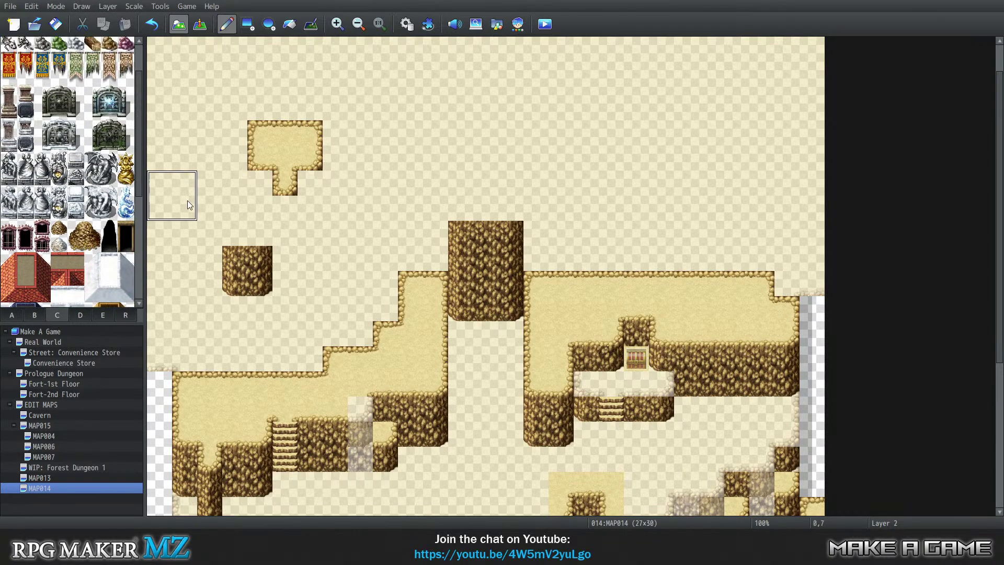
mouse_move(140, 181)
left_mouse_down()
mouse_move(143, 284)
mouse_move(138, 168)
left_mouse_up()
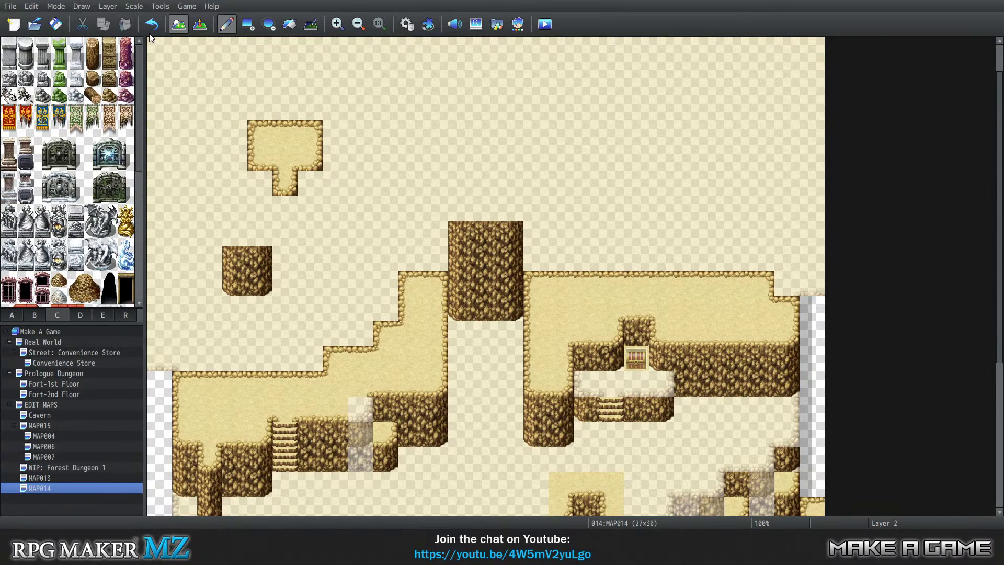
left_click(81, 314)
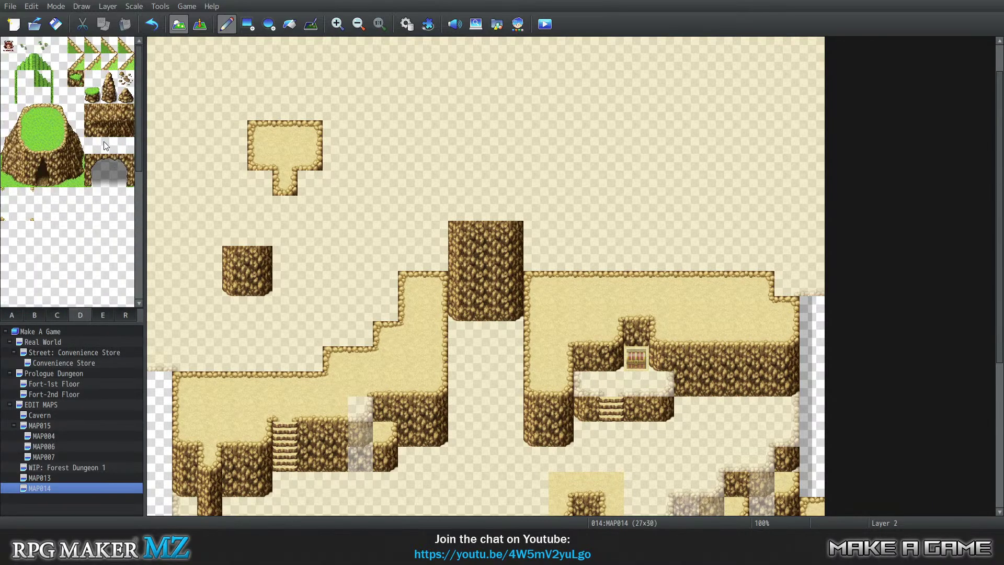
left_click(40, 317)
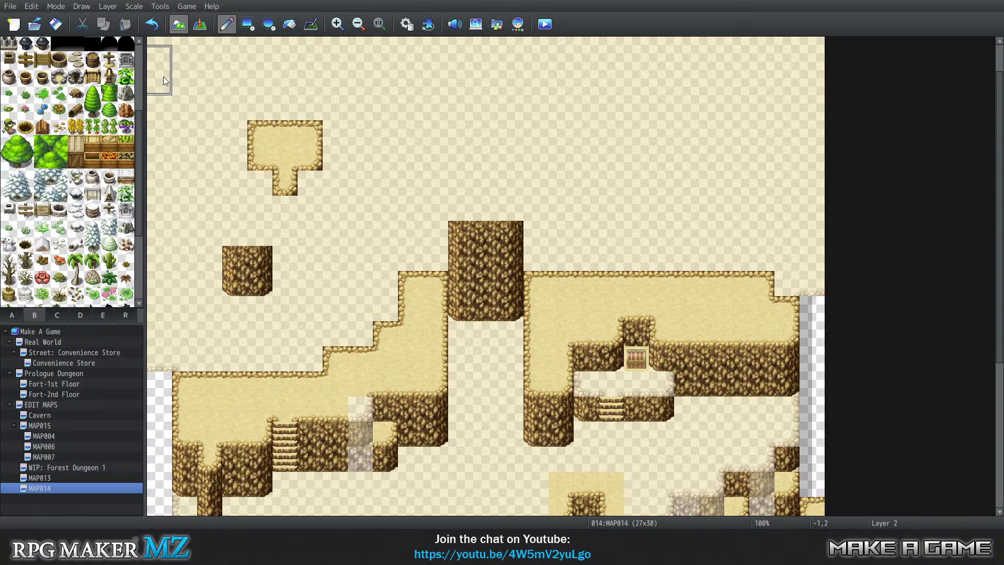
scroll(130, 106, "up", 3)
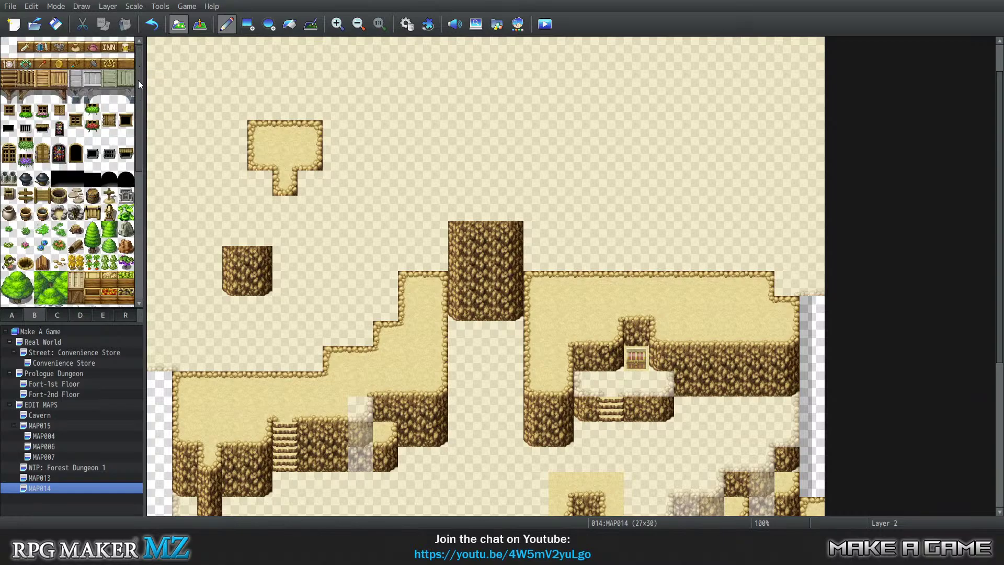
scroll(136, 104, "down", 5)
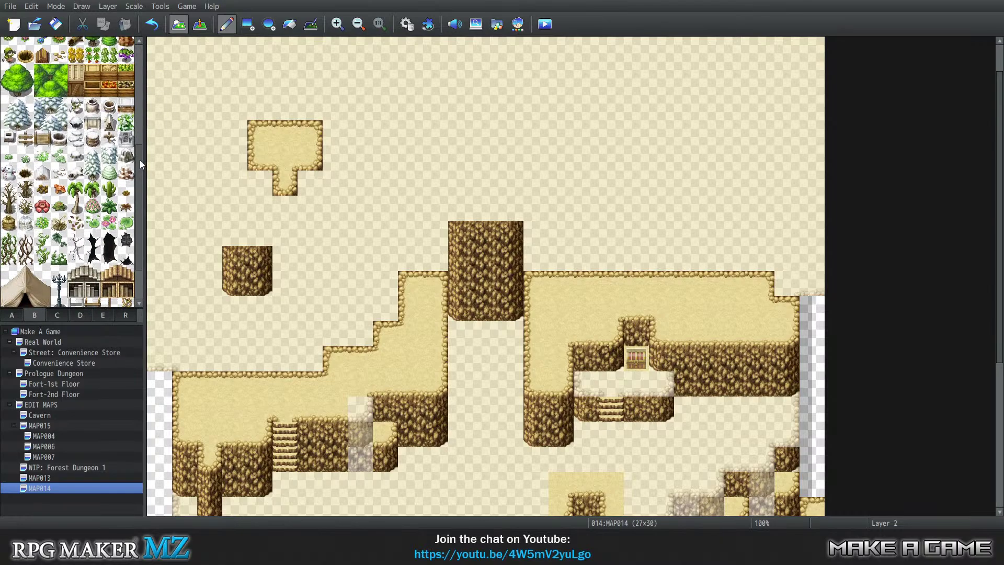
scroll(142, 107, "up", 4)
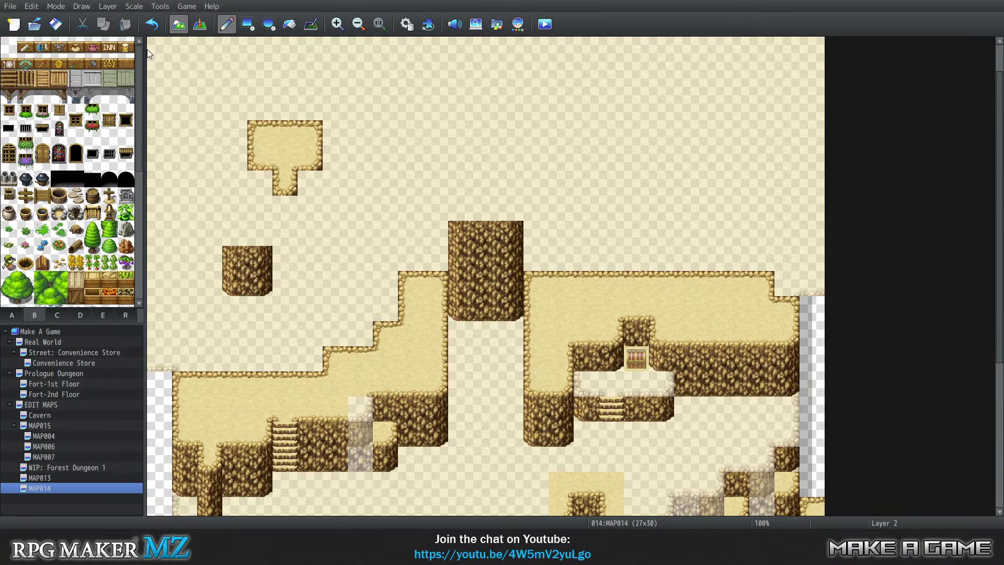
scroll(140, 121, "down", 4)
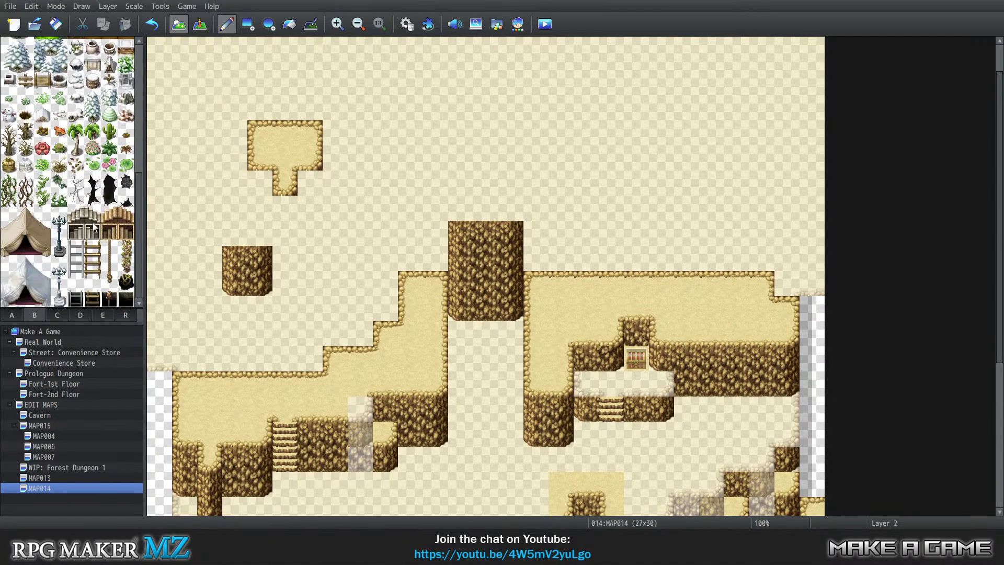
scroll(137, 236, "up", 5)
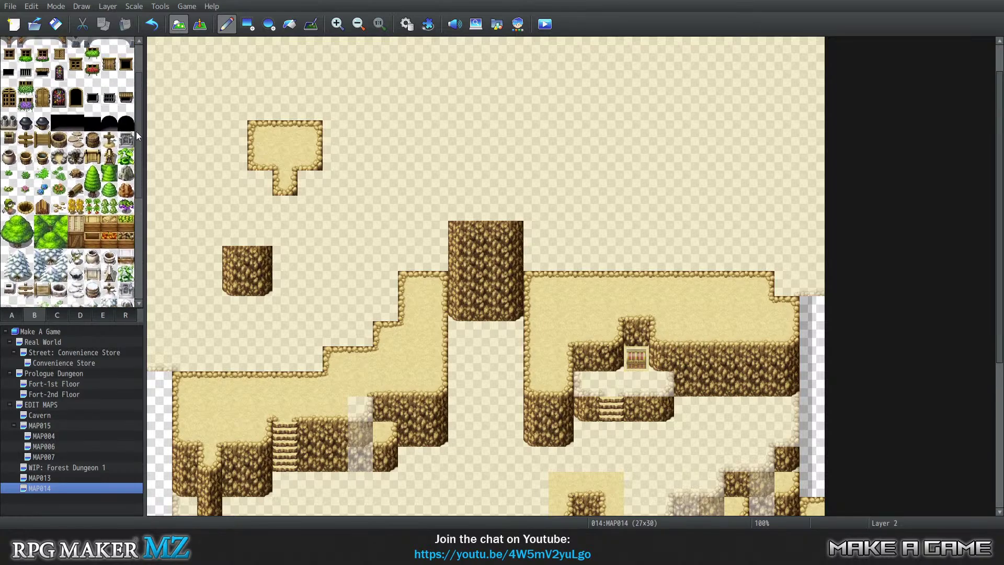
scroll(469, 291, "down", 3)
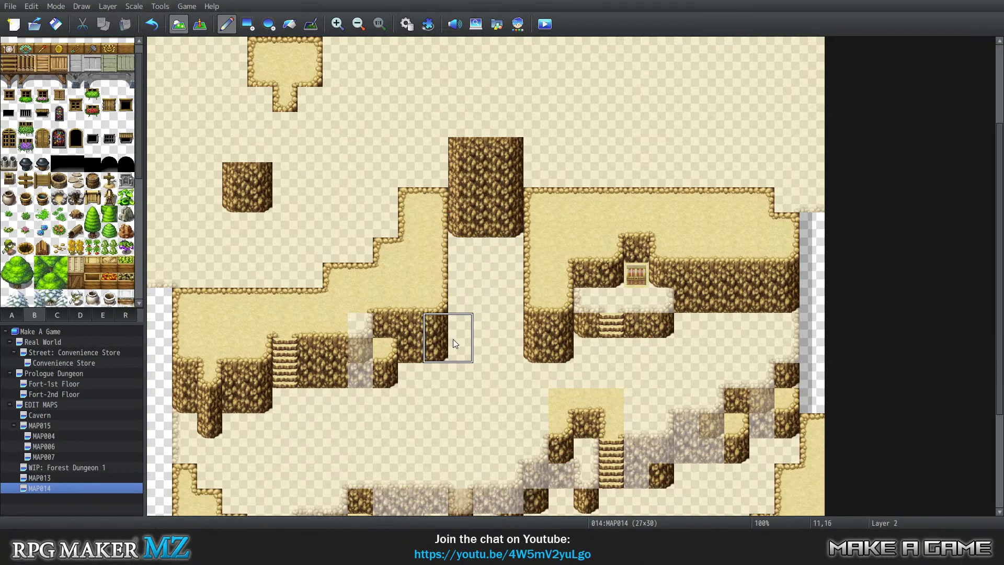
scroll(143, 112, "down", 5)
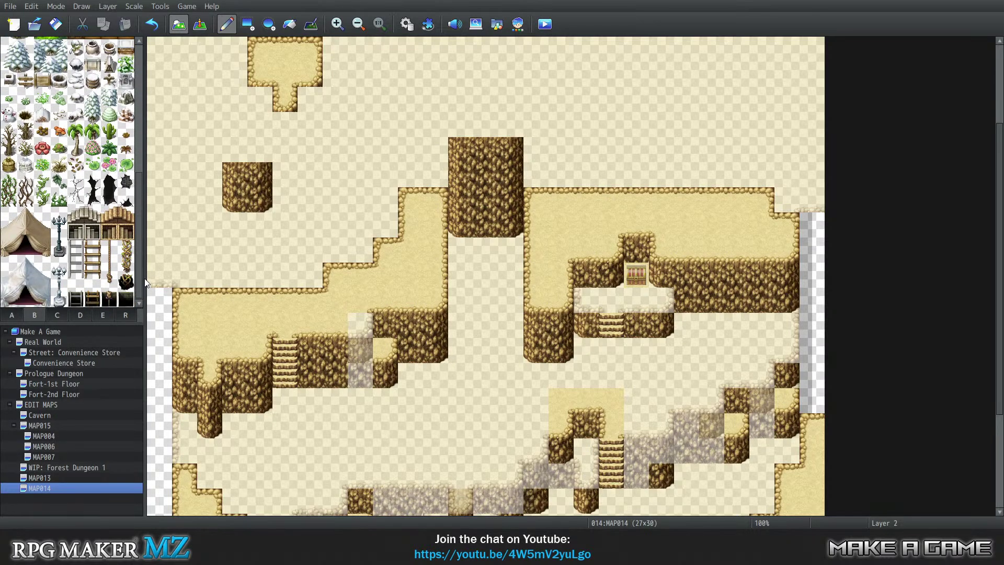
left_click_drag(145, 281, 149, 76)
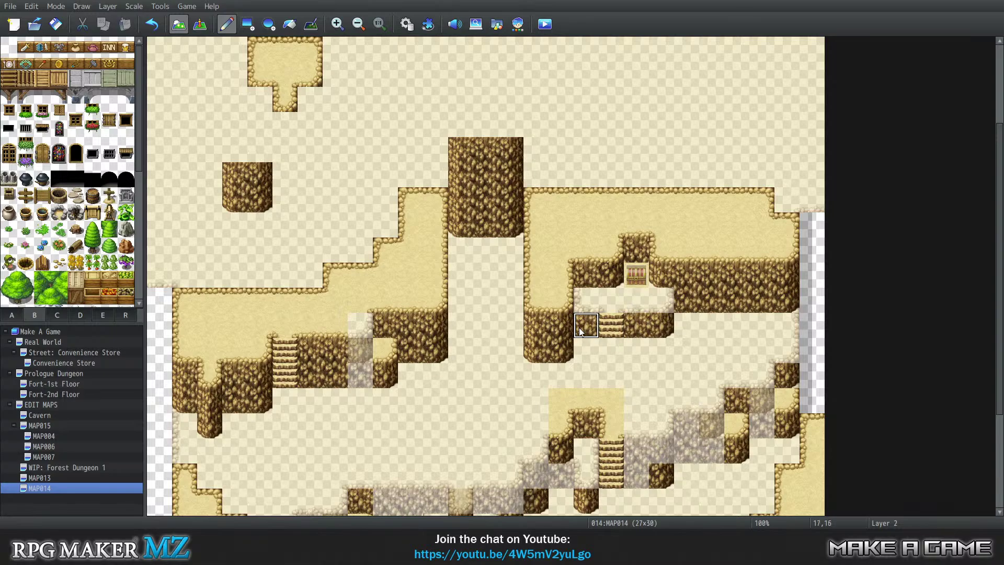
Step: Switch to the automatic layer and erase the spare wall block and the small T-shaped ground outline from the northwestern open ground
key("3")
key("4")
key("0")
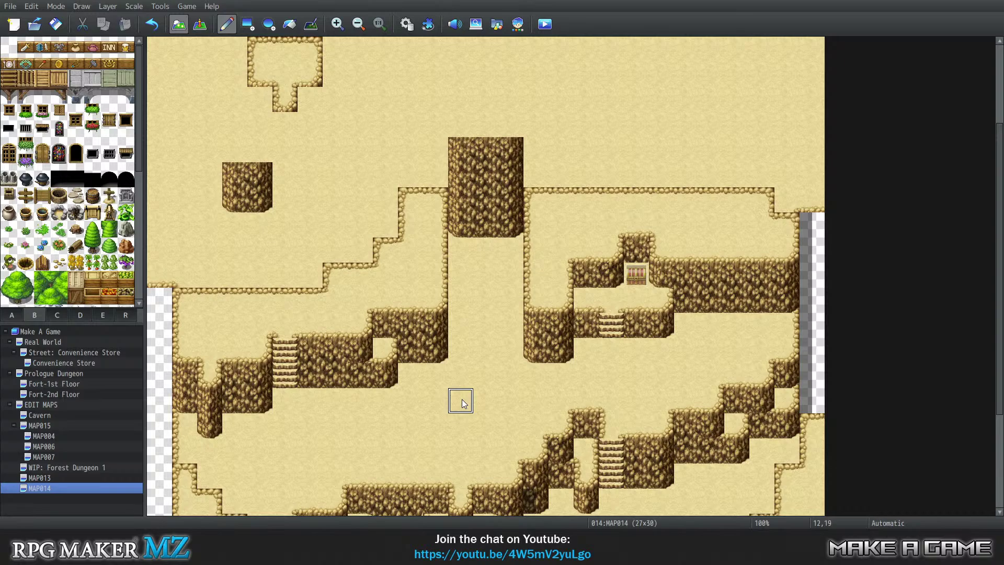
scroll(498, 204, "up", 1)
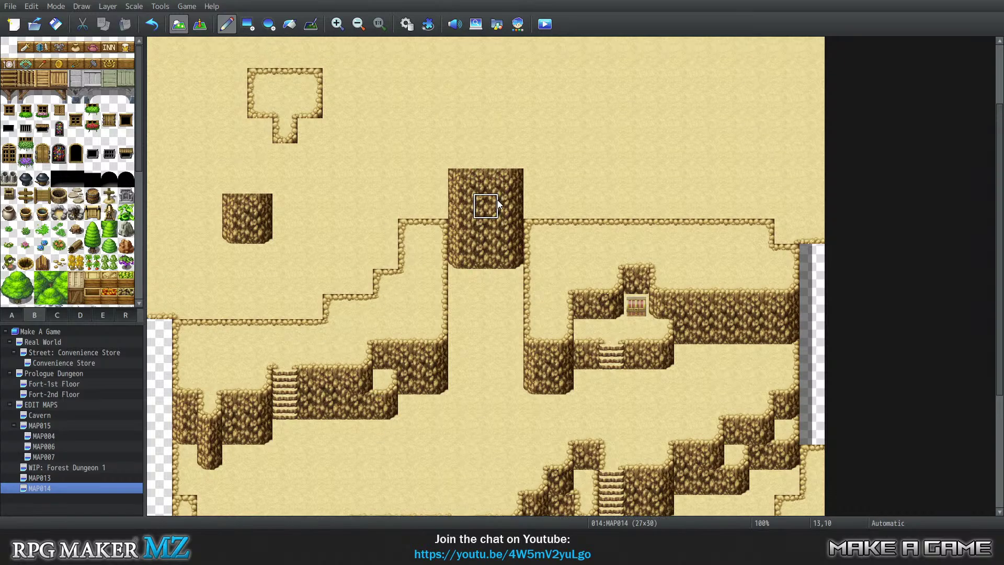
scroll(498, 204, "up", 2)
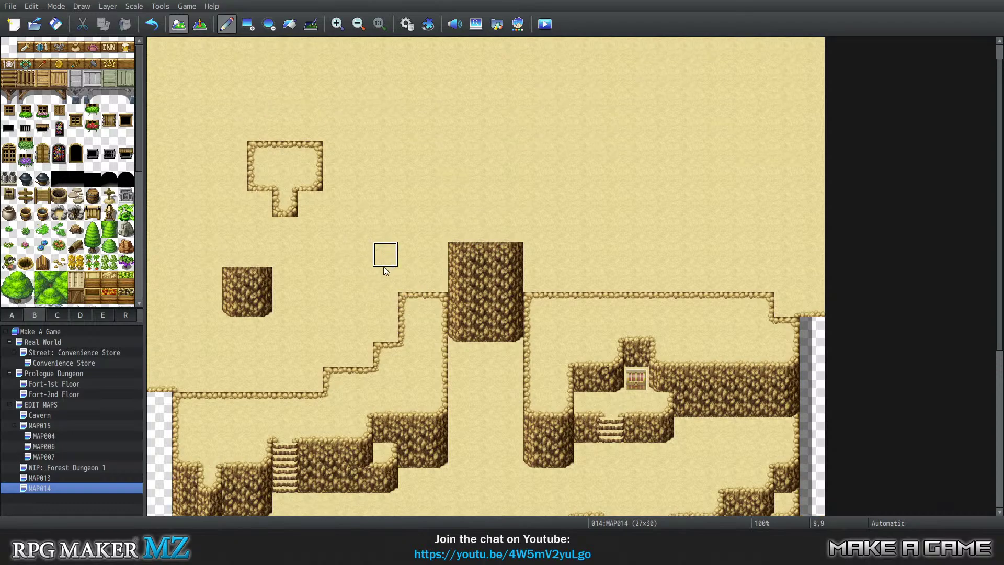
mouse_move(252, 303)
left_mouse_down()
mouse_move(237, 281)
mouse_move(307, 202)
mouse_move(318, 172)
mouse_move(260, 173)
mouse_move(260, 152)
left_mouse_up()
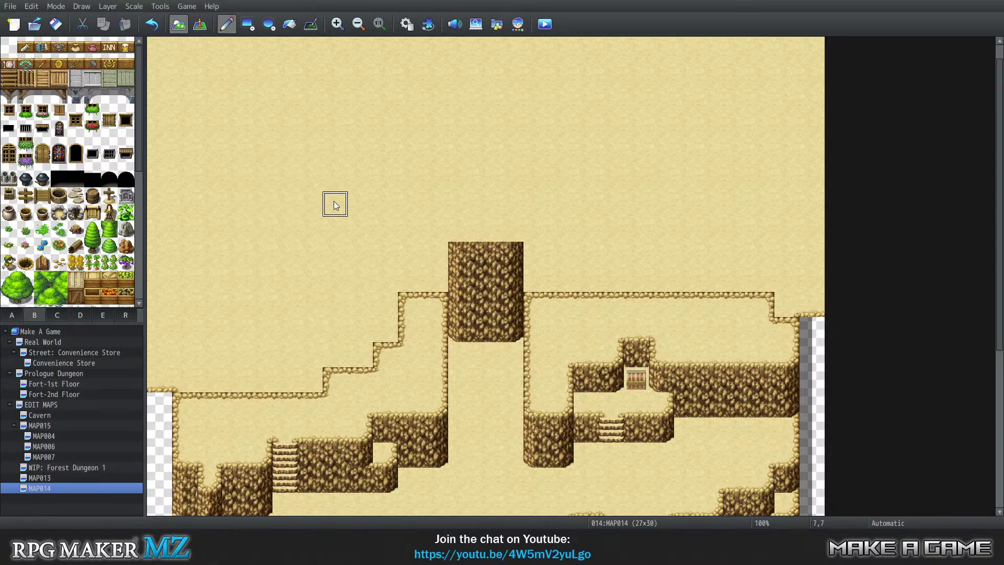
Step: Examine how the cliff walls and ledges are split across layers 1 to 4, and return to the automatic layer
scroll(358, 217, "down", 3)
scroll(392, 255, "down", 4)
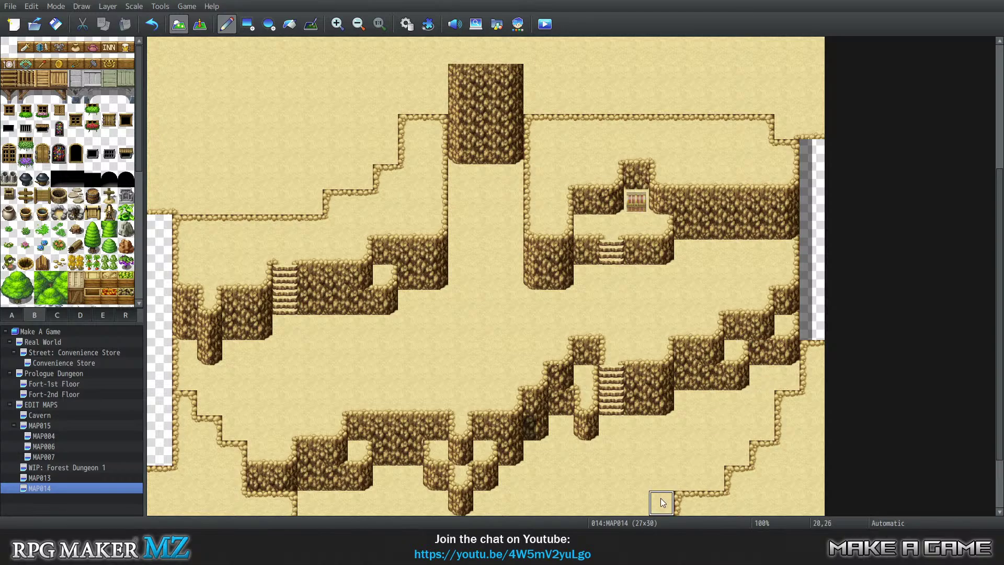
key("1")
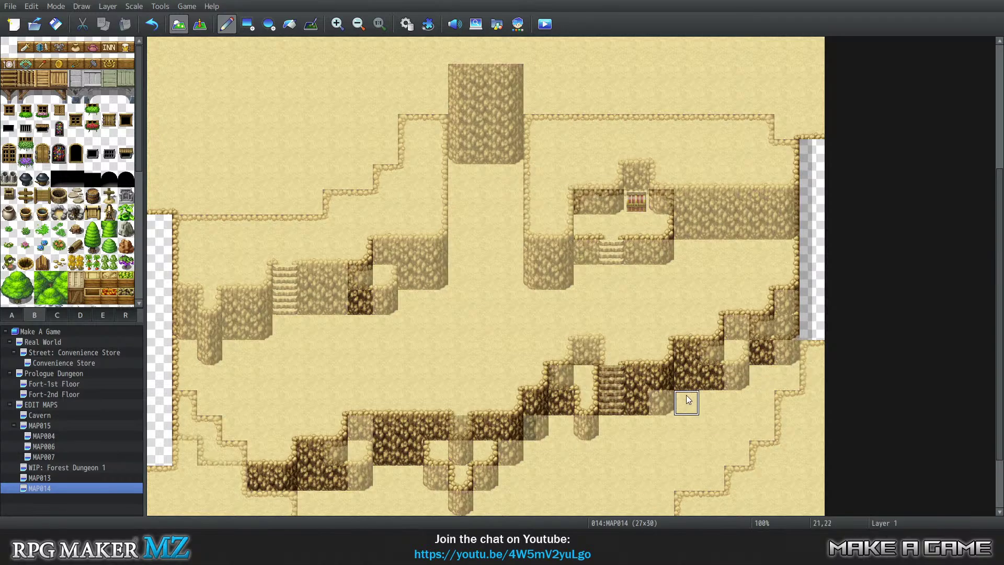
key("2")
key("3")
key("4")
key("0")
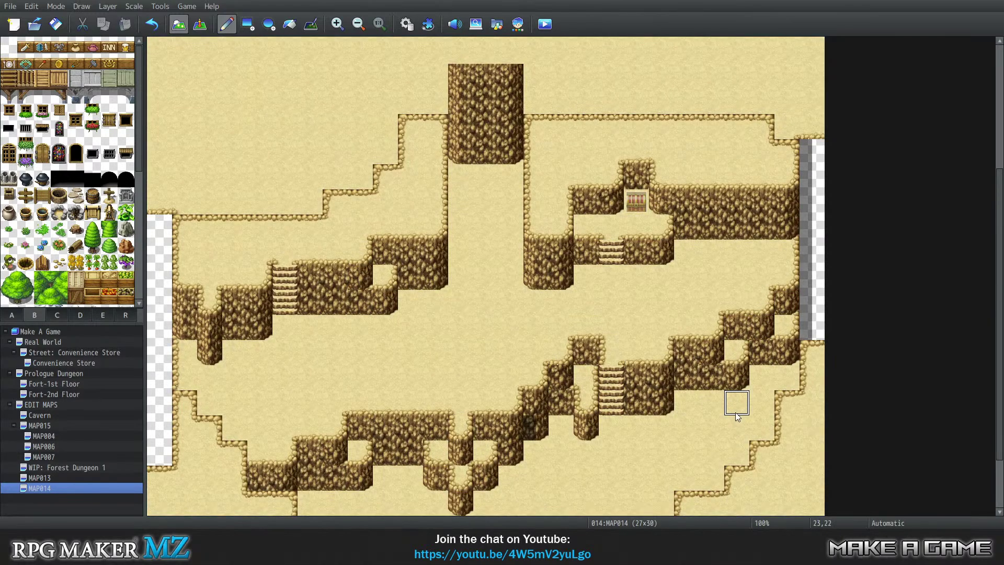
Step: Paint a bordered ground patch three tiles wide and two tiles high on layer 2 in the northwestern open area
key("1")
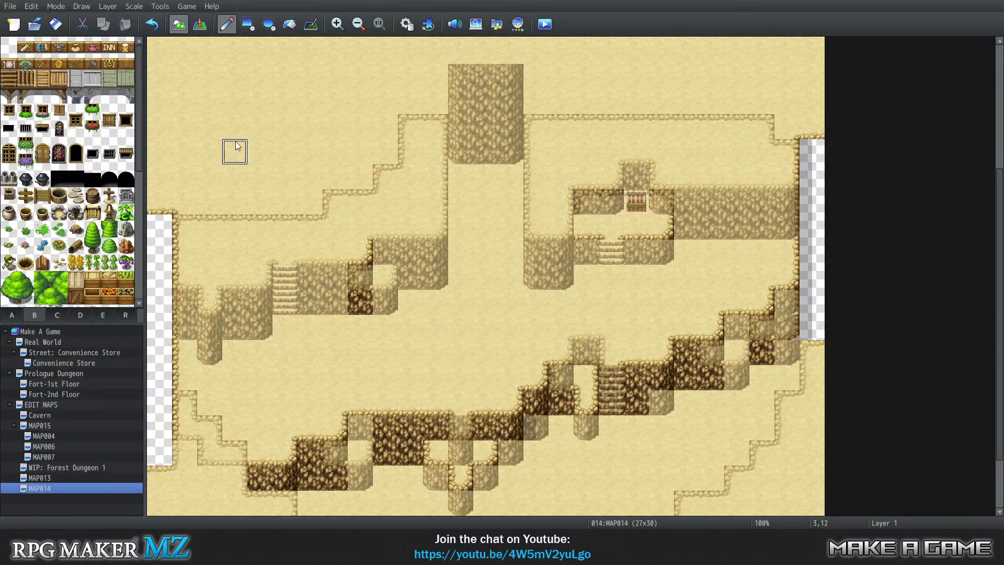
key("2")
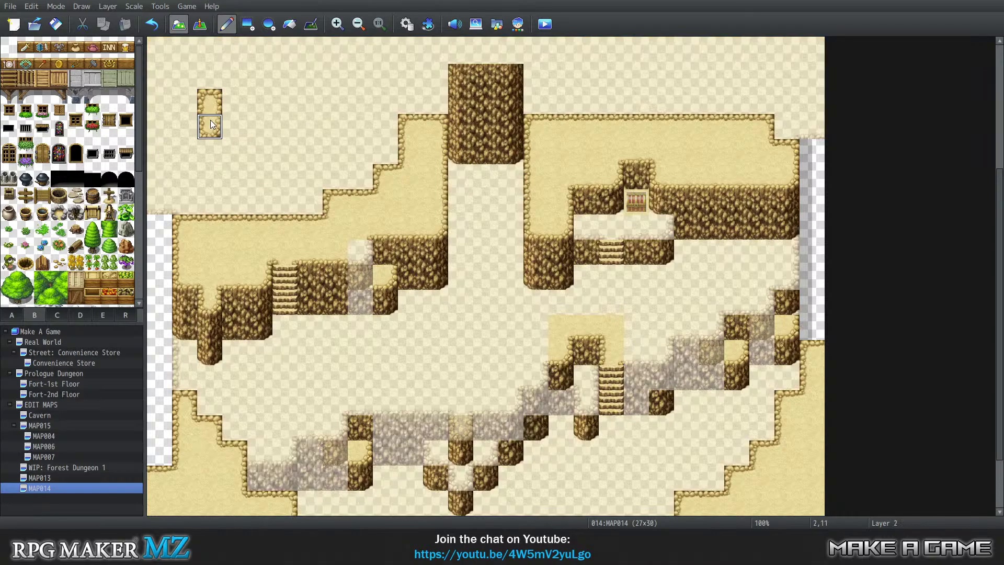
mouse_move(211, 124)
left_mouse_down()
mouse_move(262, 121)
mouse_move(259, 105)
mouse_move(230, 110)
left_mouse_up()
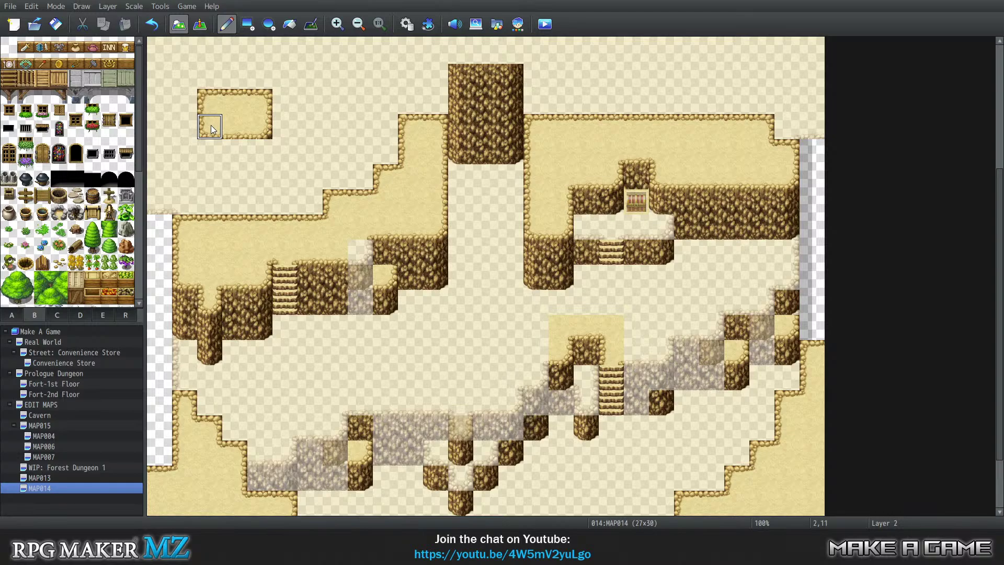
Step: Enlarge the northwestern bordered ground patch on layer 2 to four tiles wide and three tiles high
left_click_drag(259, 79, 219, 94)
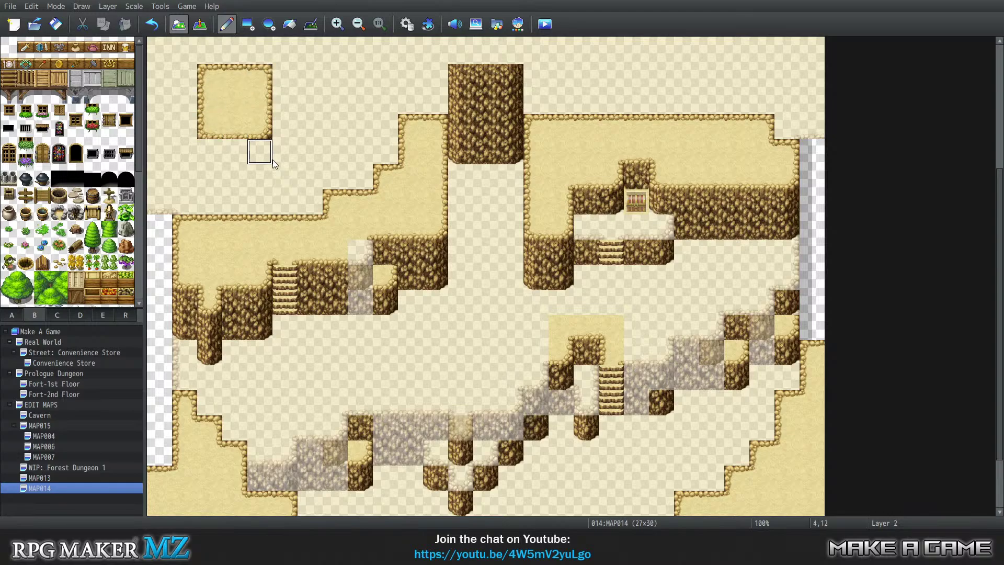
mouse_move(184, 125)
left_mouse_down()
mouse_move(192, 94)
mouse_move(269, 123)
left_mouse_up()
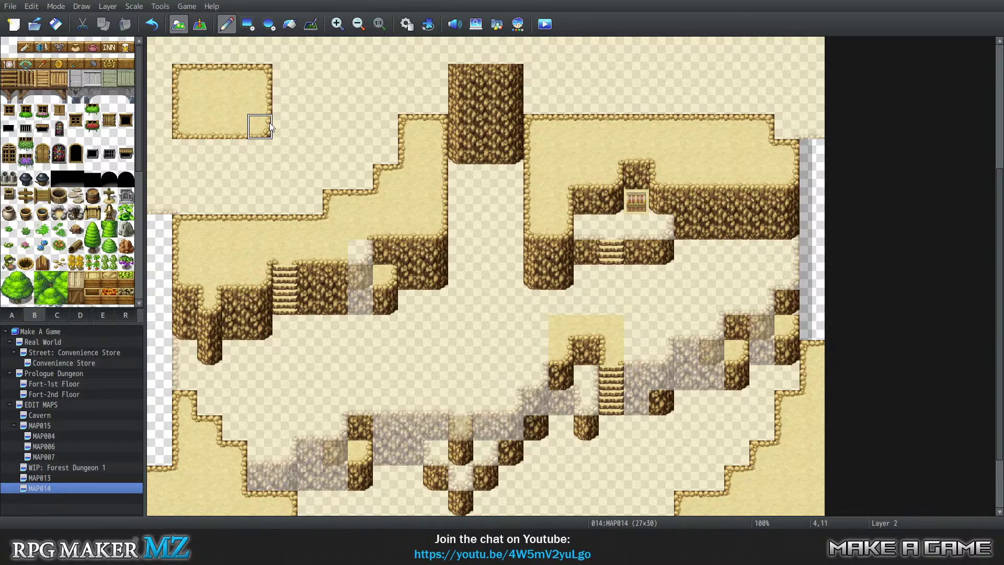
right_click_drag(213, 109, 264, 134)
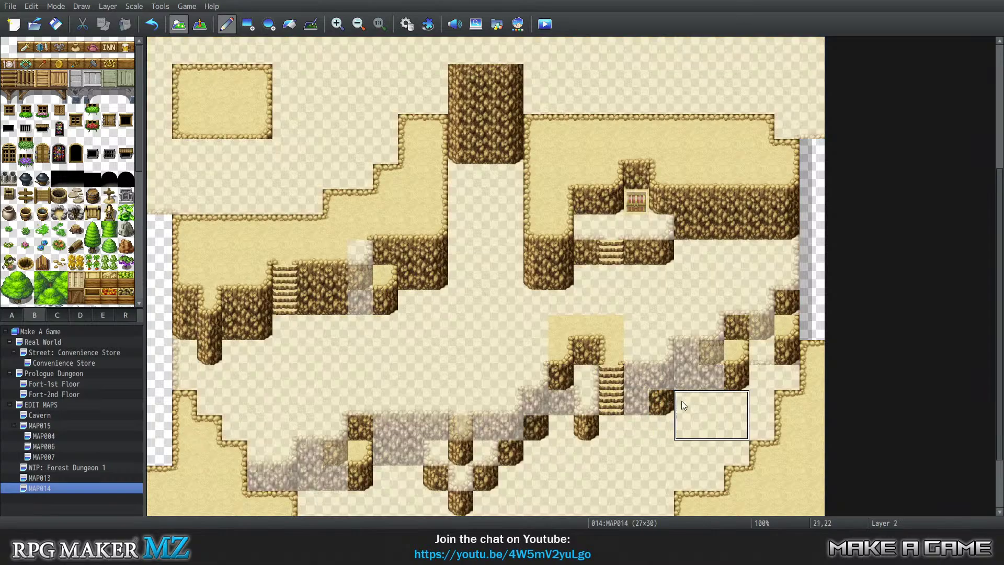
Step: Clear the layer 2 ledge ground and wall tile at the eastern cliff steps, and cut back the bordered ground just below them
right_click(742, 361)
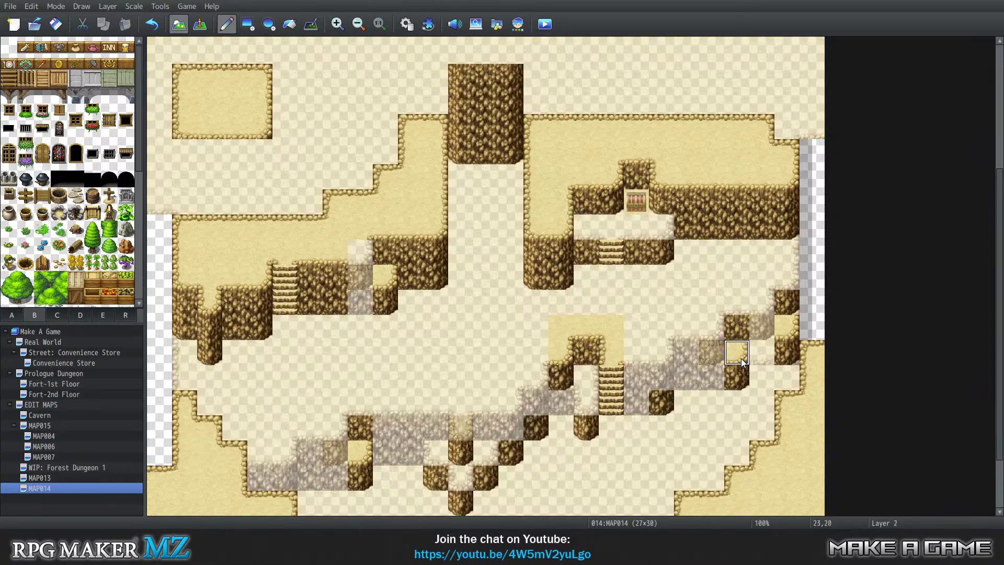
left_click(742, 360)
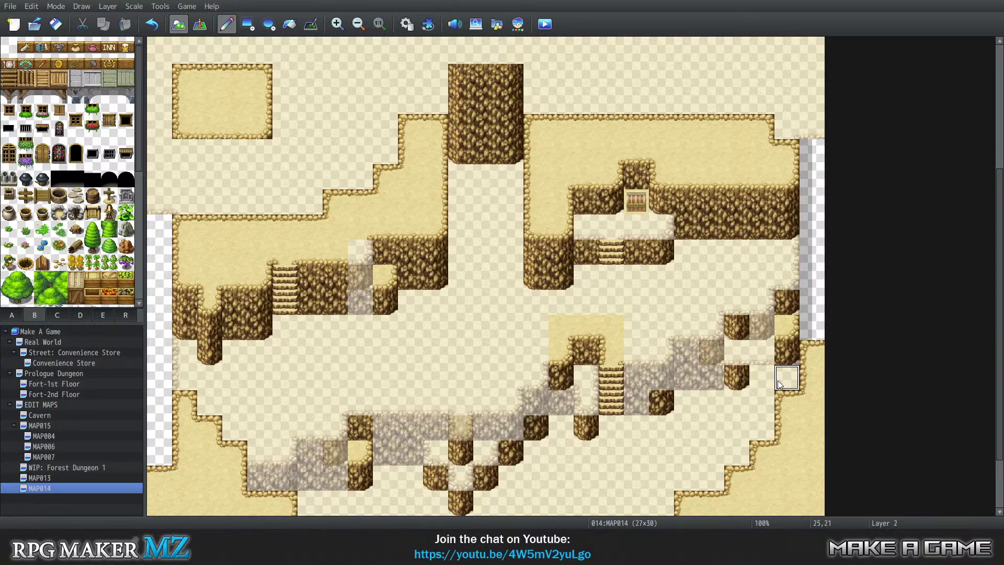
left_click(780, 333)
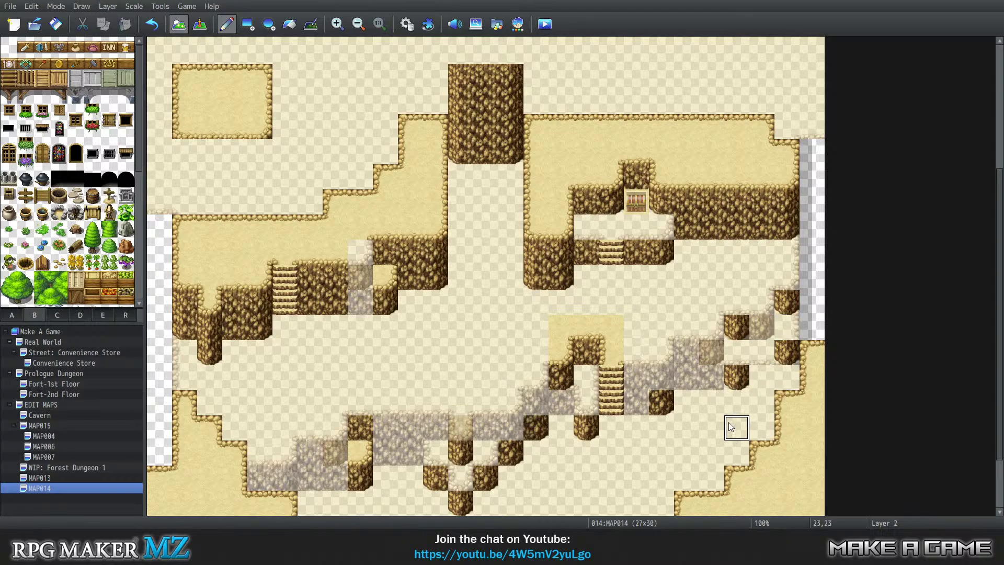
left_click(787, 353)
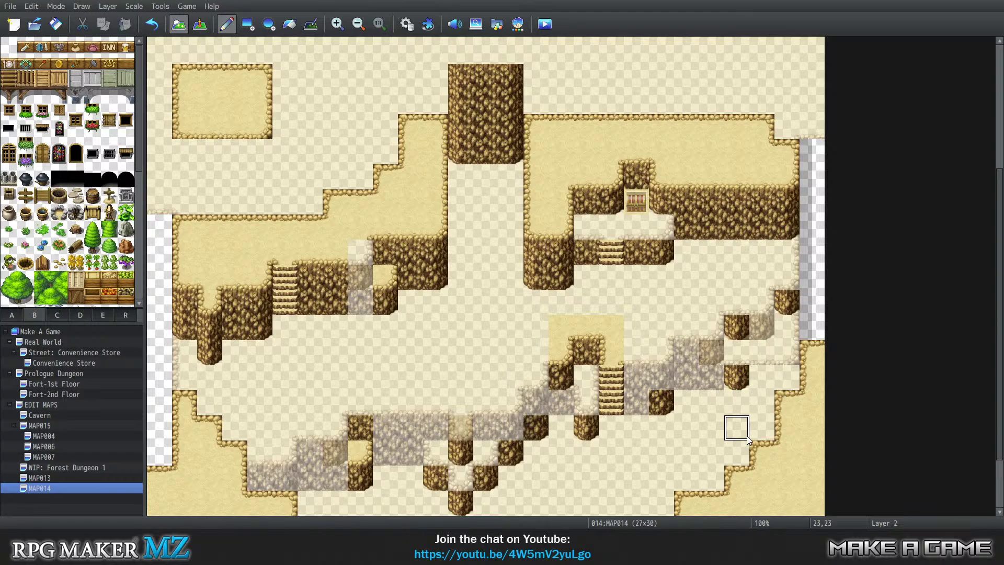
mouse_move(787, 403)
left_mouse_down()
mouse_move(790, 377)
mouse_move(813, 355)
mouse_move(813, 403)
left_mouse_up()
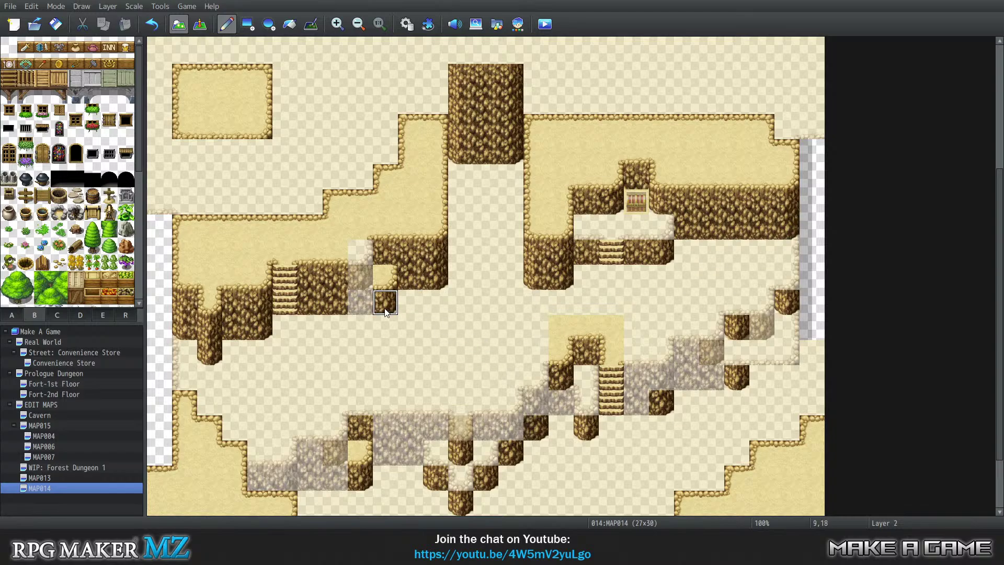
Step: Extend the low wall under the eastern ledge to three tiles on layer 2, and paint a three-tile wall strip in the northwestern open ground
left_click(787, 377)
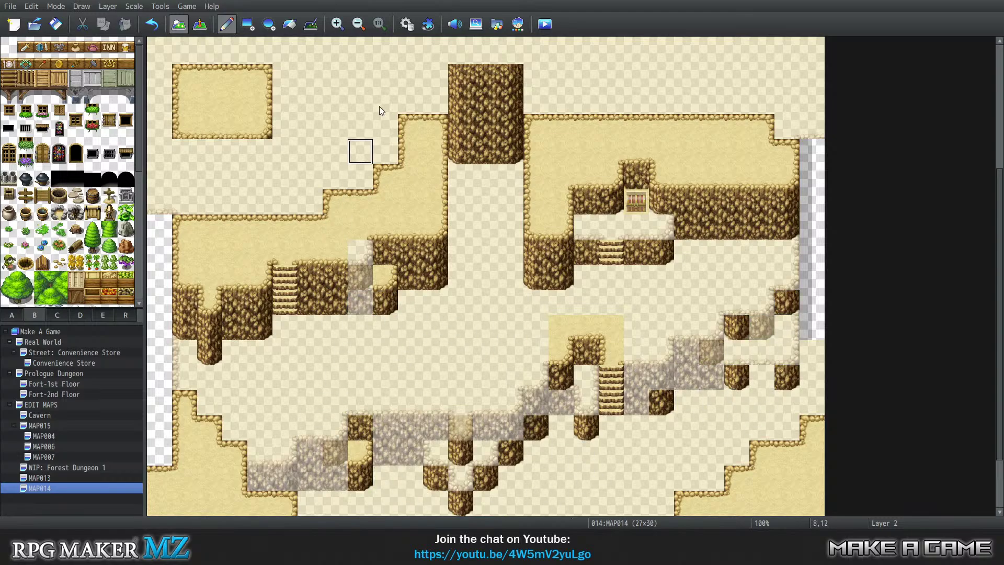
mouse_move(334, 101)
left_mouse_down()
mouse_move(309, 102)
mouse_move(346, 109)
left_mouse_up()
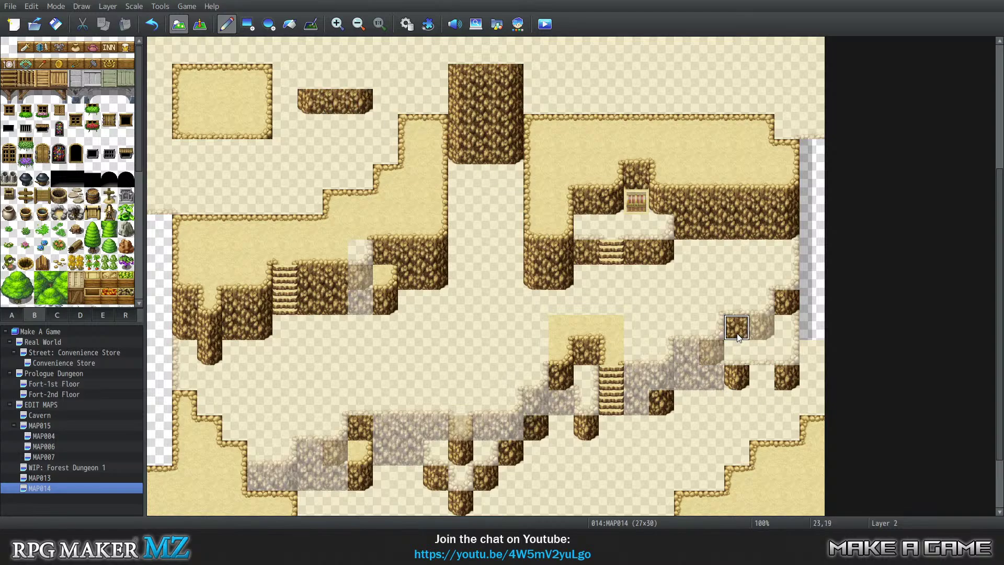
left_click(761, 376)
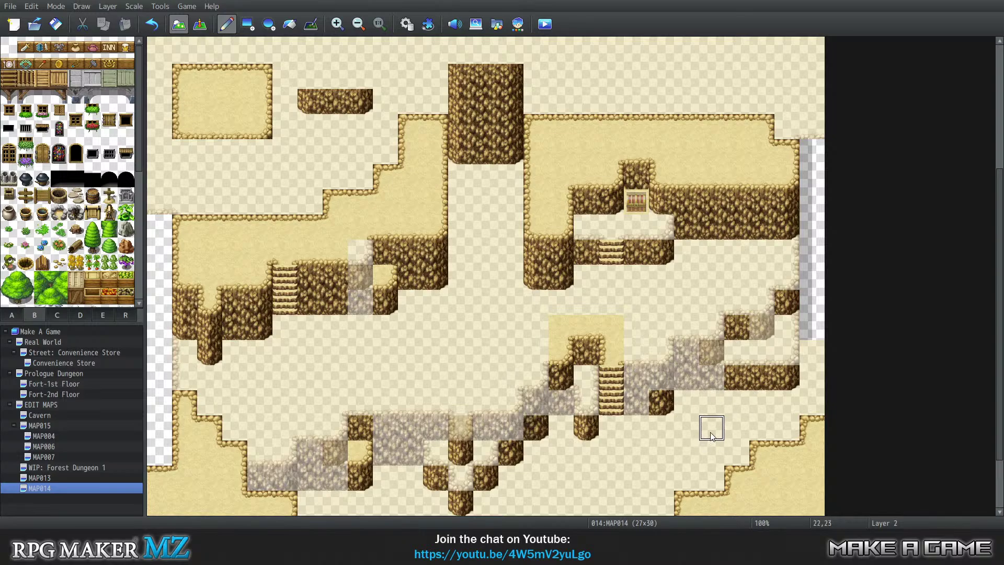
key("F8")
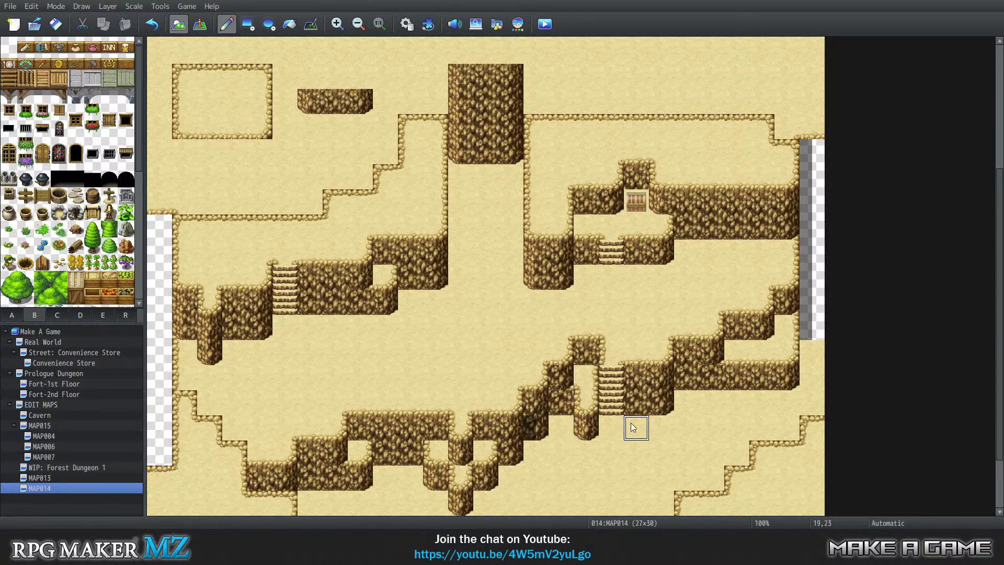
Step: Examine how the southern cliff walls, ladder and narrow gap are split across layers 1 to 3 and the automatic layer
left_click(586, 401)
left_click(584, 371)
key("ctrl+1")
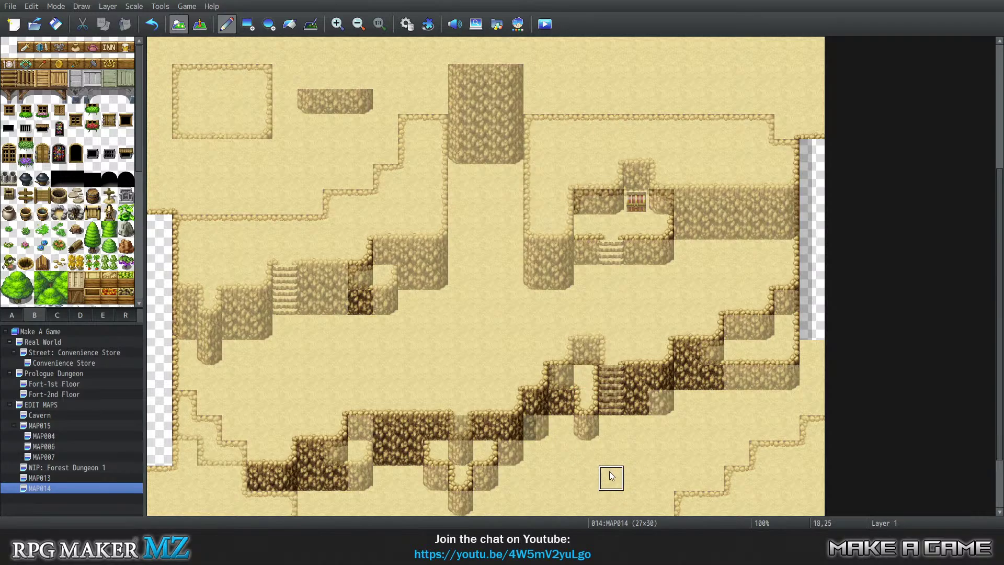
left_click(466, 449)
left_click(579, 378)
key("ctrl+2")
key("ctrl+3")
key("ctrl+0")
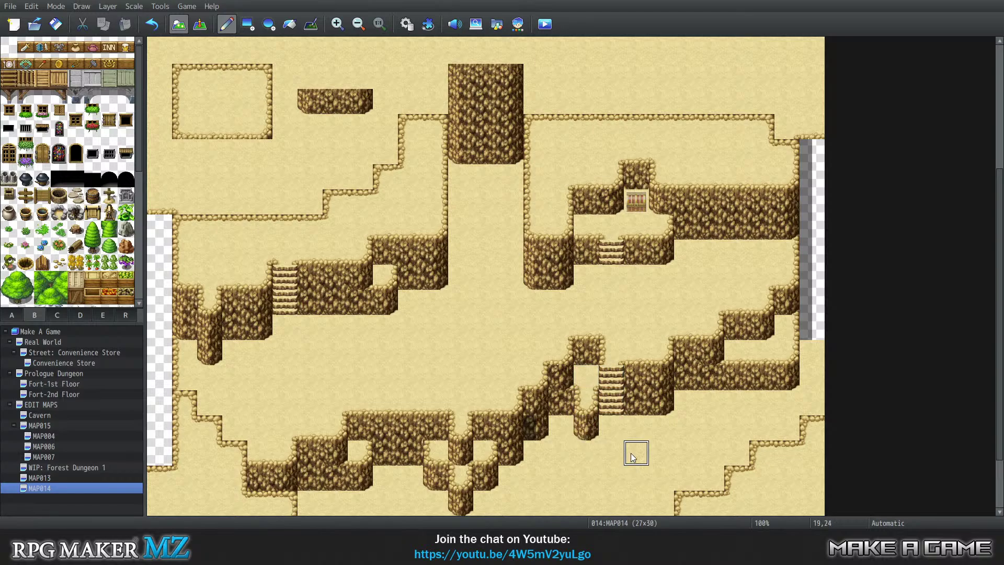
left_click(586, 375)
left_click(606, 419)
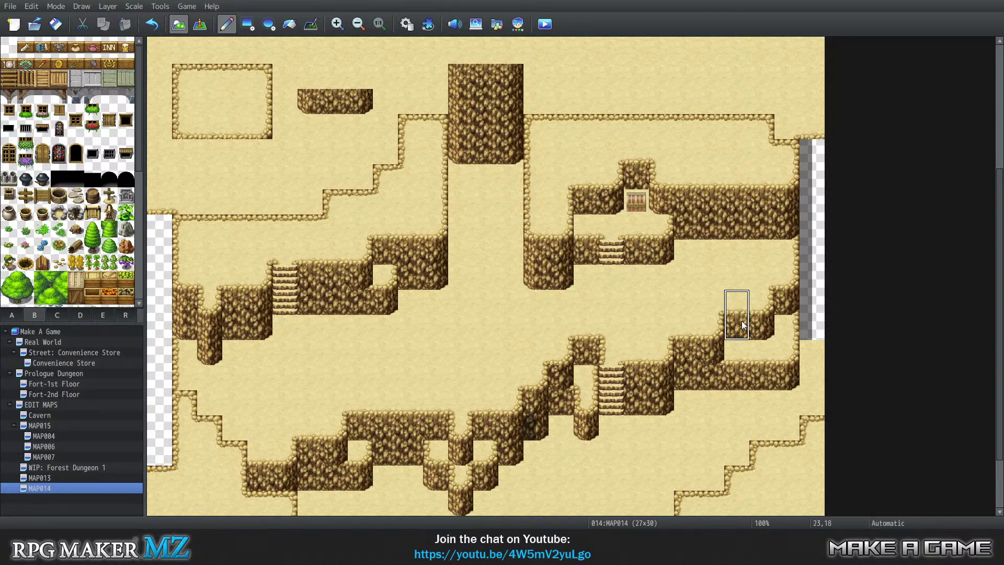
Step: Try copying the eastern stepped ledge block onto the western cliff on the automatic layer, and undo the copy
right_click_drag(741, 321, 782, 372)
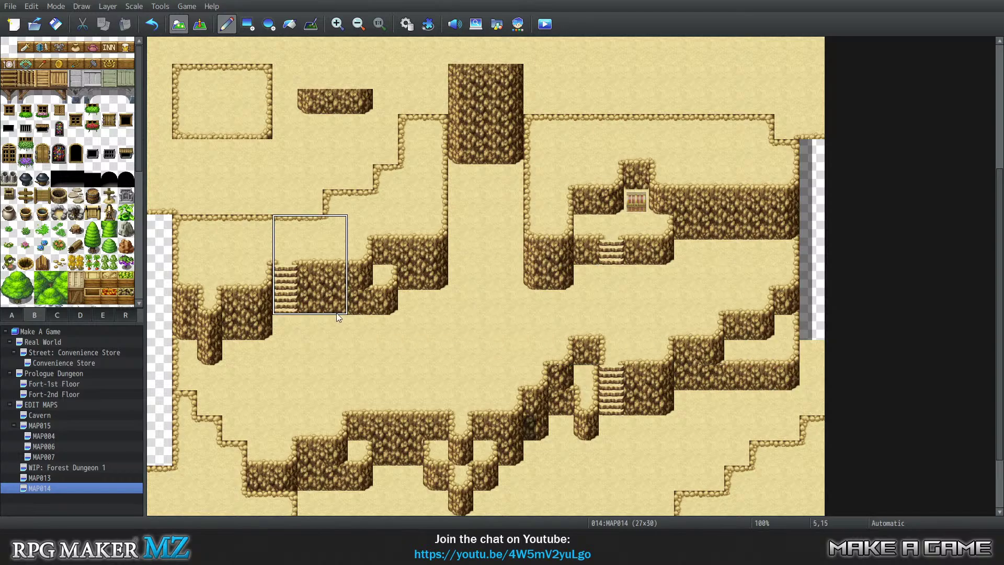
left_click(386, 321)
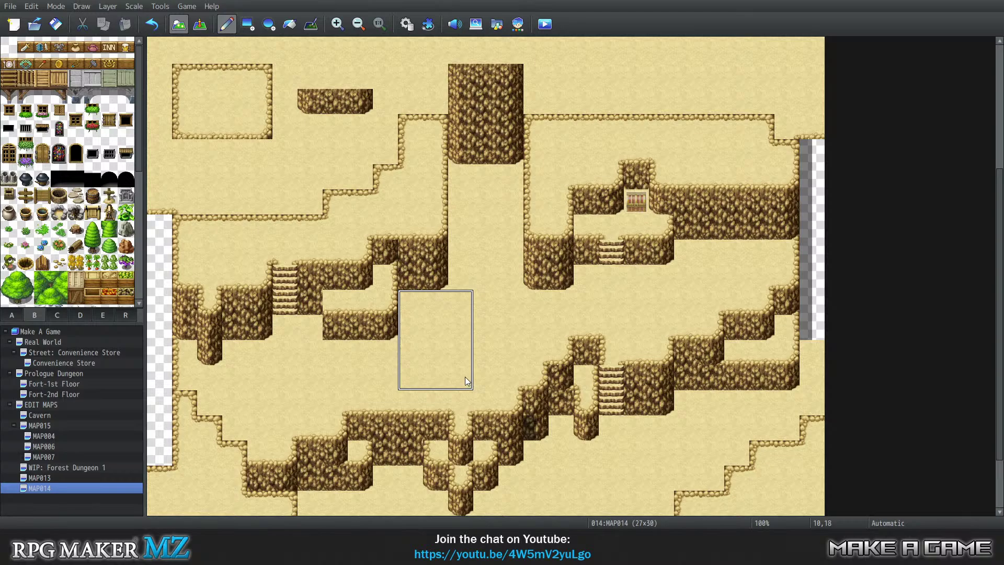
key("ctrl+z")
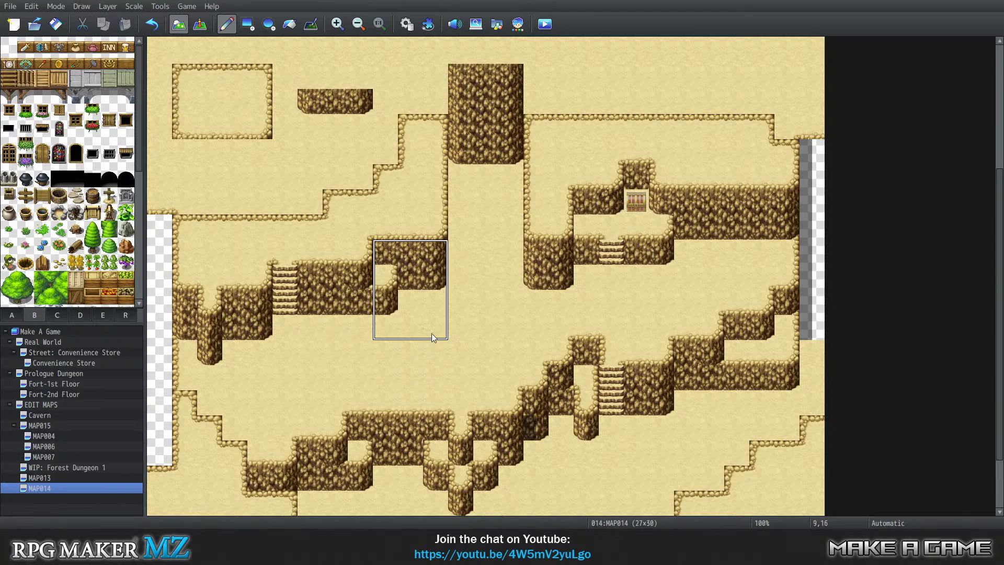
right_click(413, 354)
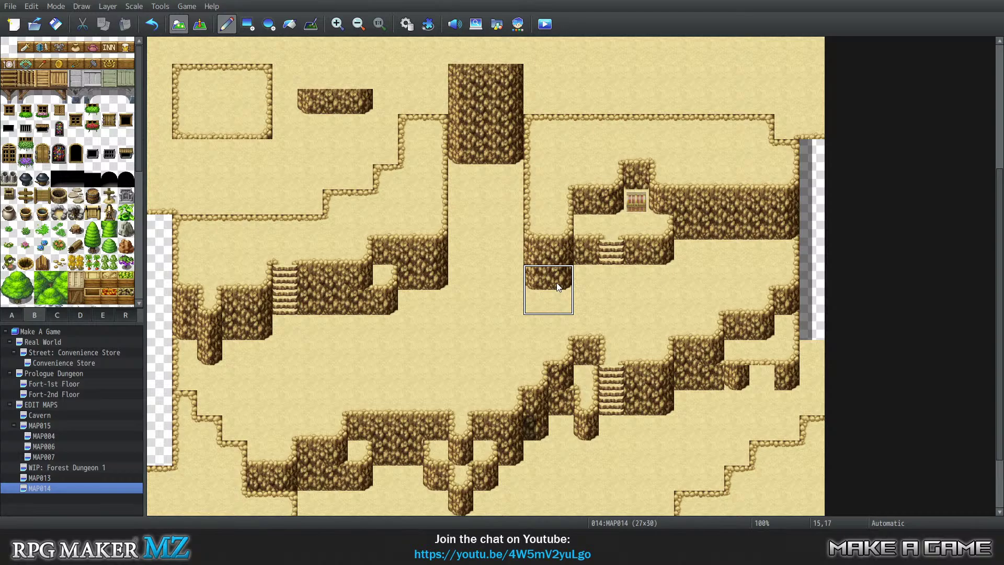
Step: Place a two-by-two bordered ground patch on layer 1 beneath the wall block west of the short ladder, undoing its extension below the block
key("ctrl+1")
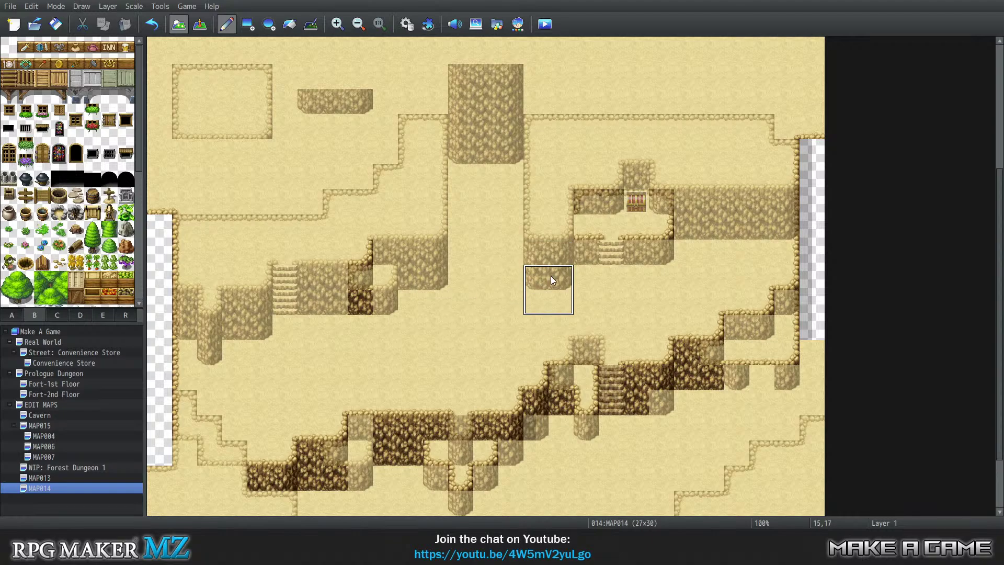
key("2")
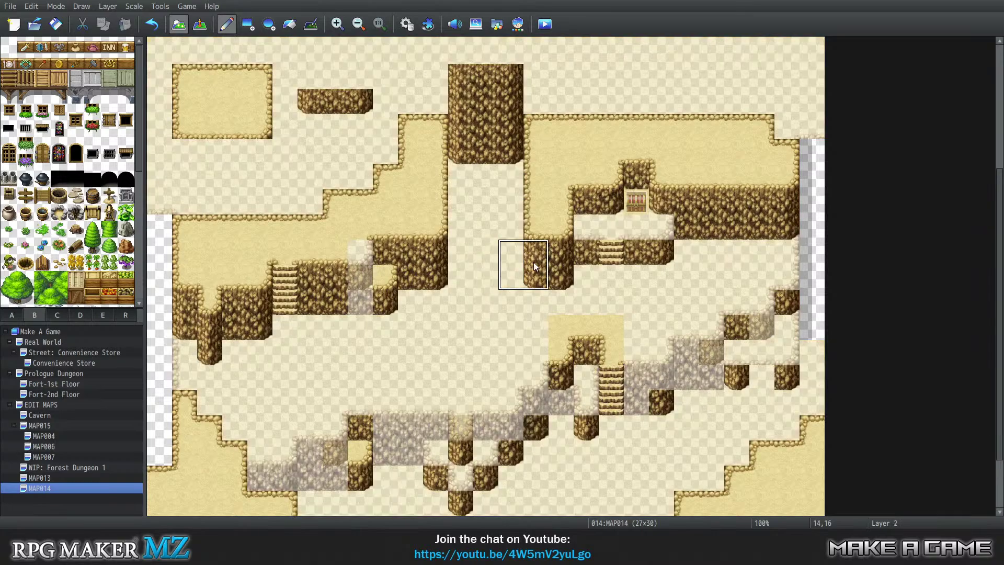
right_click(554, 210)
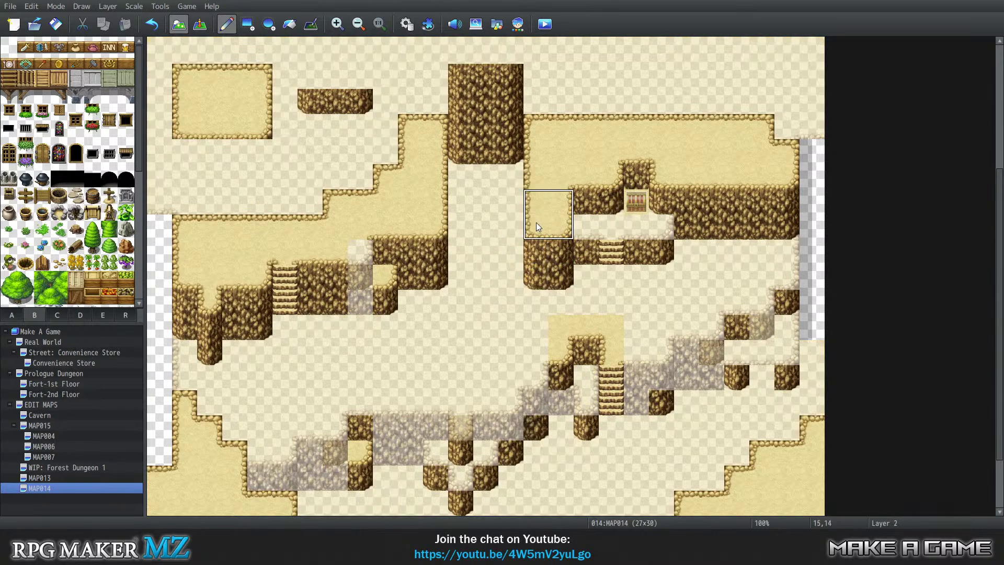
key("3")
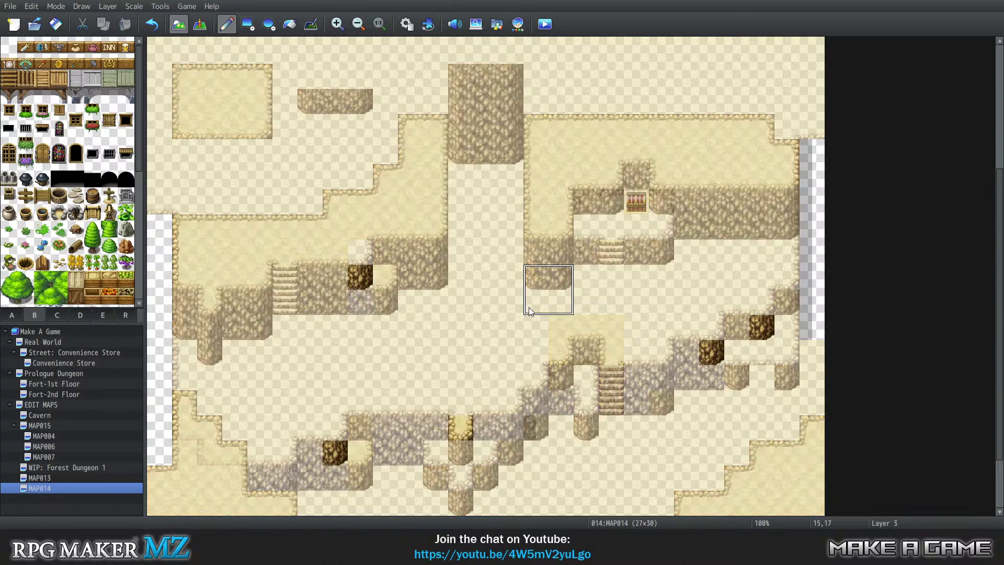
key("0")
key("1")
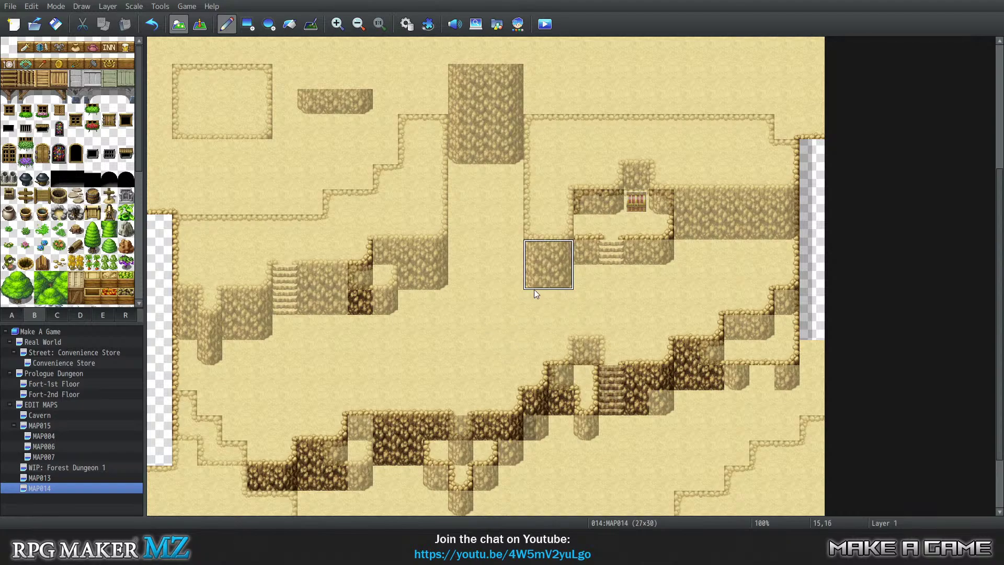
left_click(537, 299)
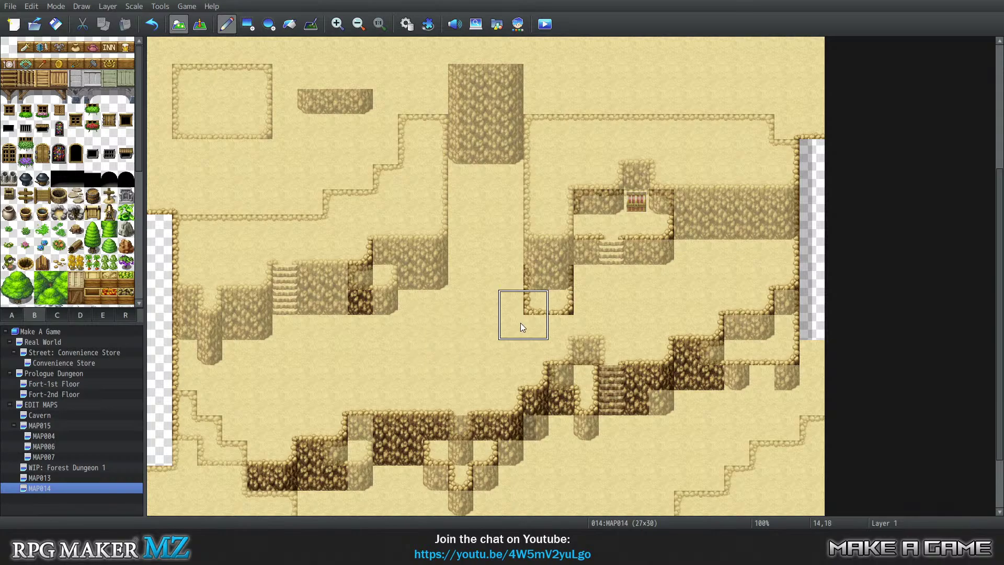
key("ctrl+z")
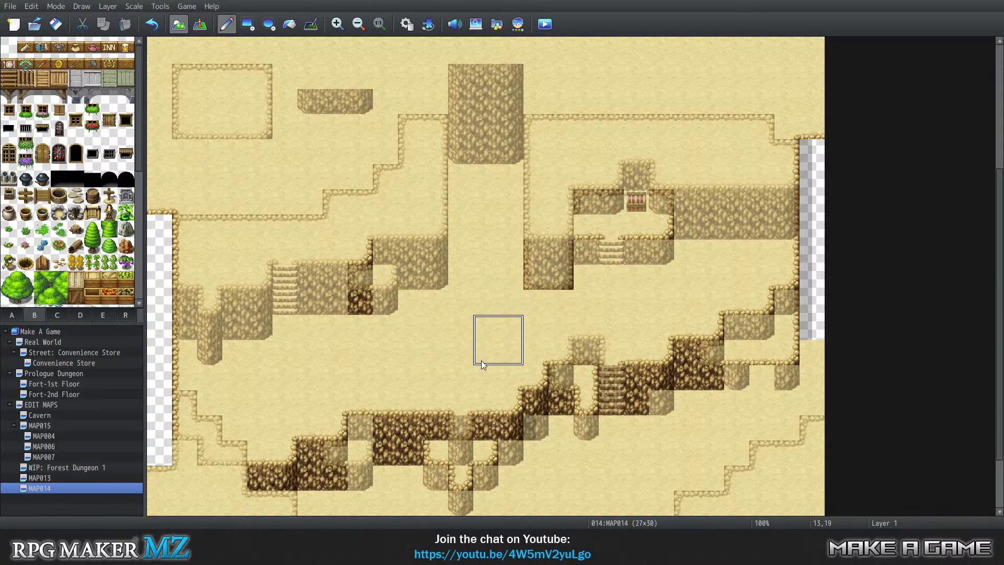
Step: Replace the two-by-two layer 2 wall block with two one-tile-high walls separated by a ledge, and return to the automatic layer
key("F9")
key("F10")
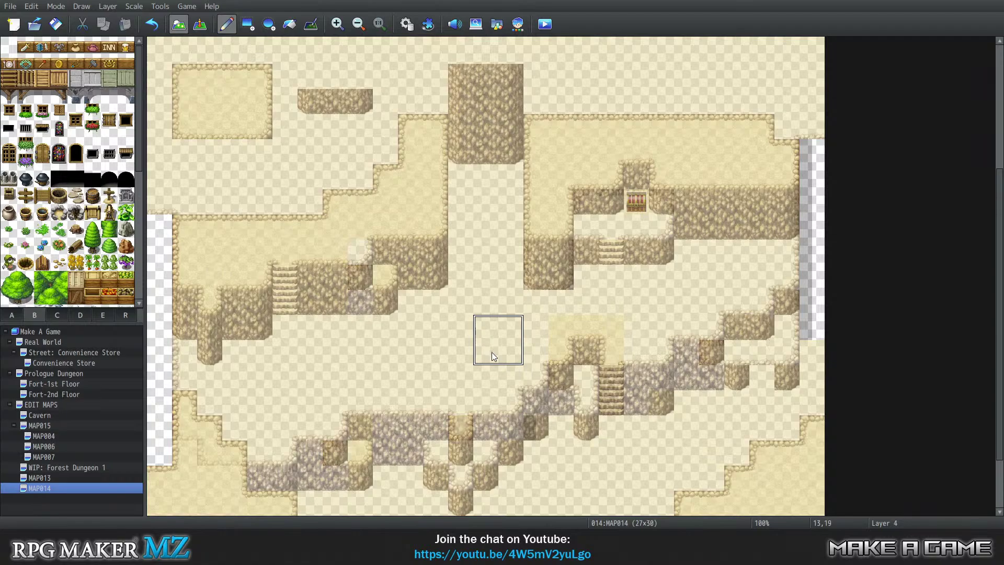
key("F7")
key("F10")
key("F9")
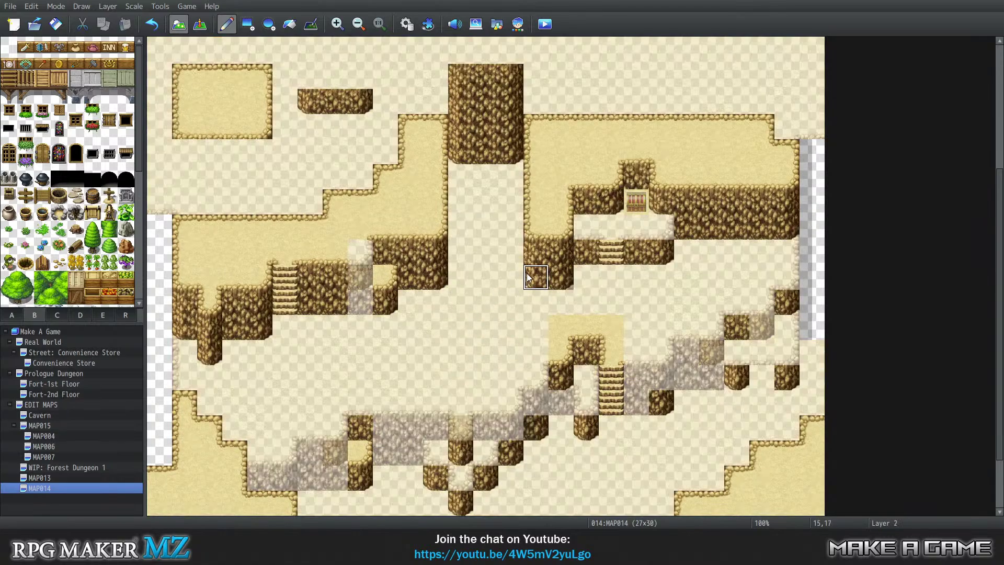
mouse_move(546, 282)
left_mouse_down()
mouse_move(551, 268)
mouse_move(534, 252)
left_mouse_up()
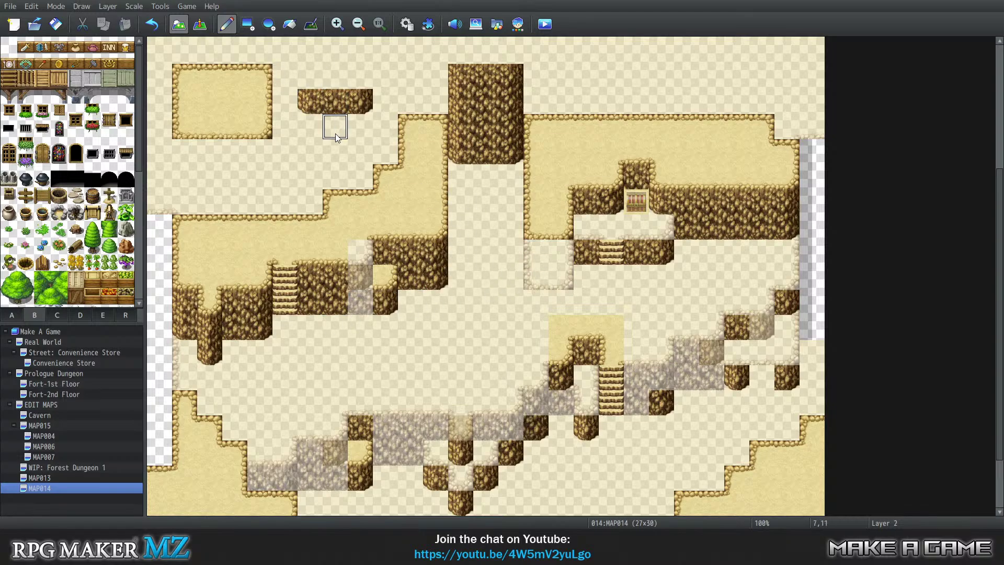
left_click(542, 253)
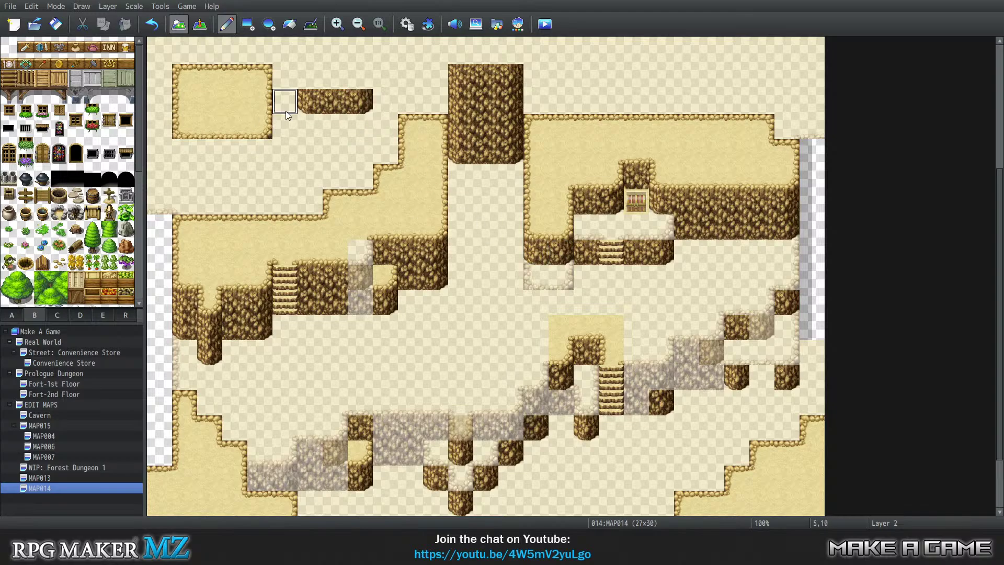
left_click(534, 300)
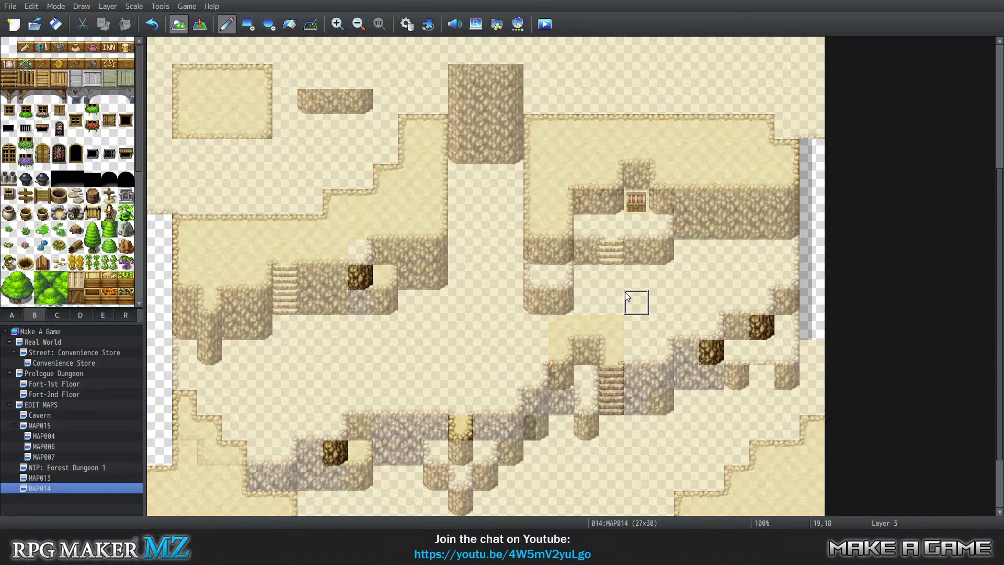
key("F5")
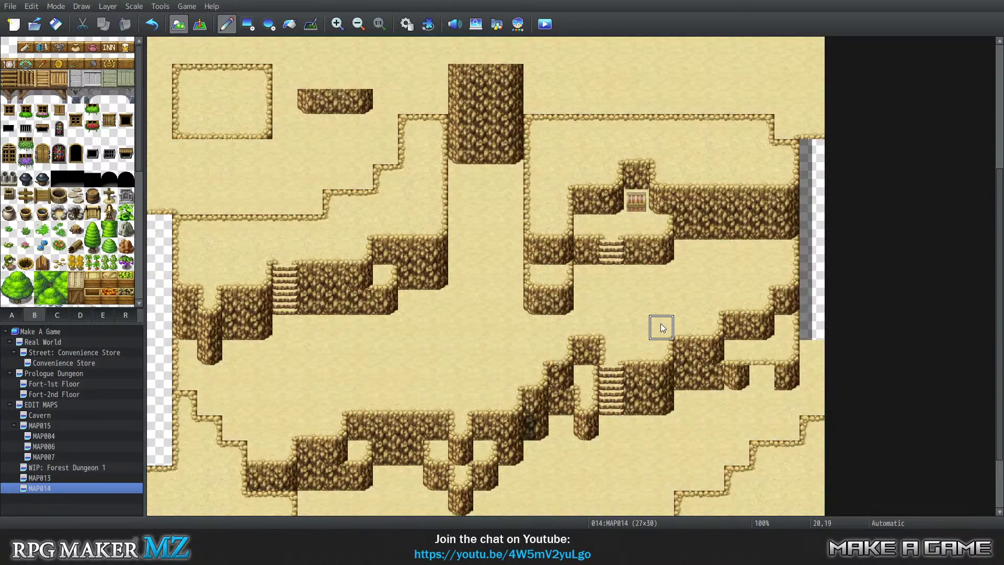
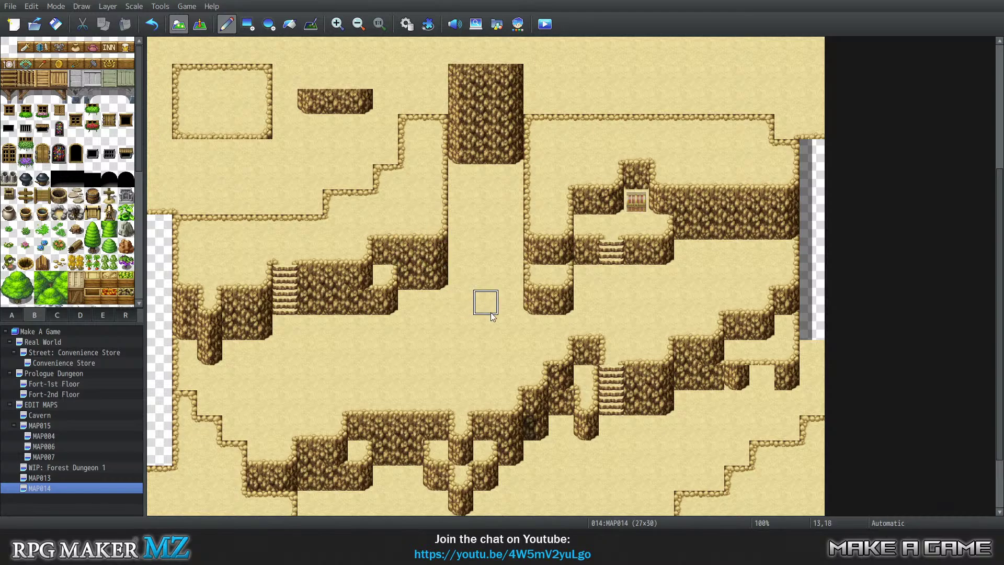
scroll(413, 327, "down", 3)
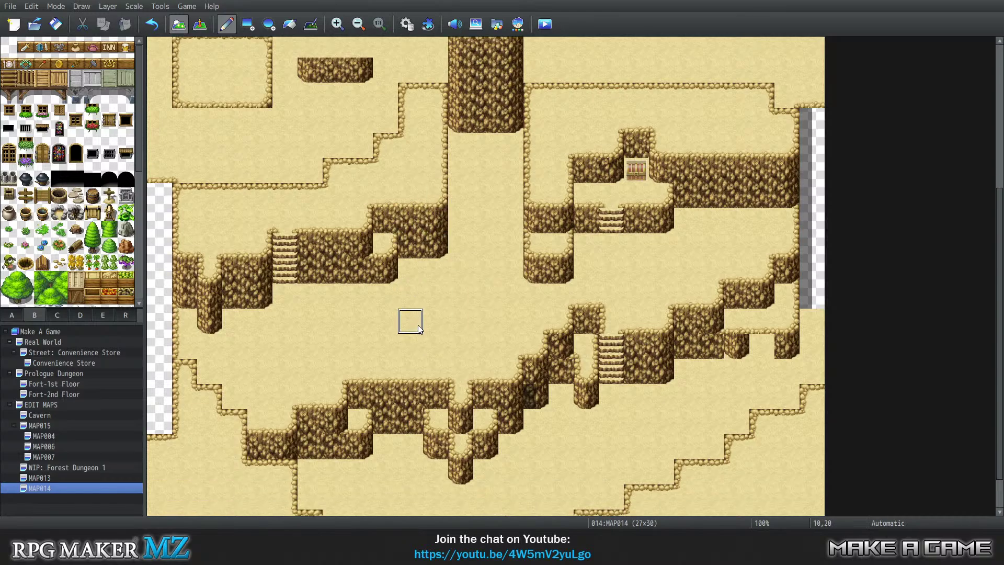
scroll(433, 325, "up", 3)
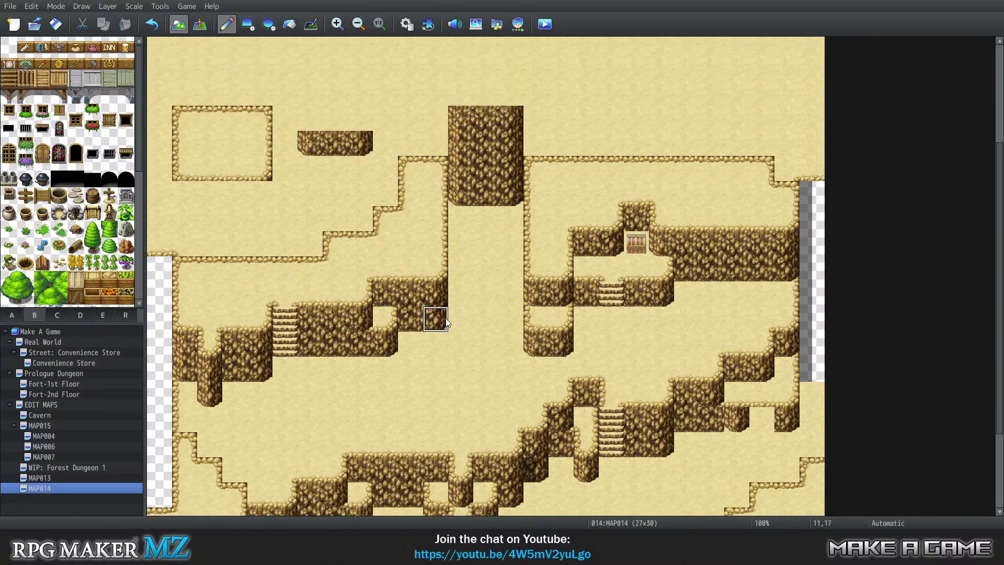
Step: Fill the gap between the two short wall stubs below the southeastern ledge on layer 2, and return to the automatic layer
scroll(445, 322, "down", 3)
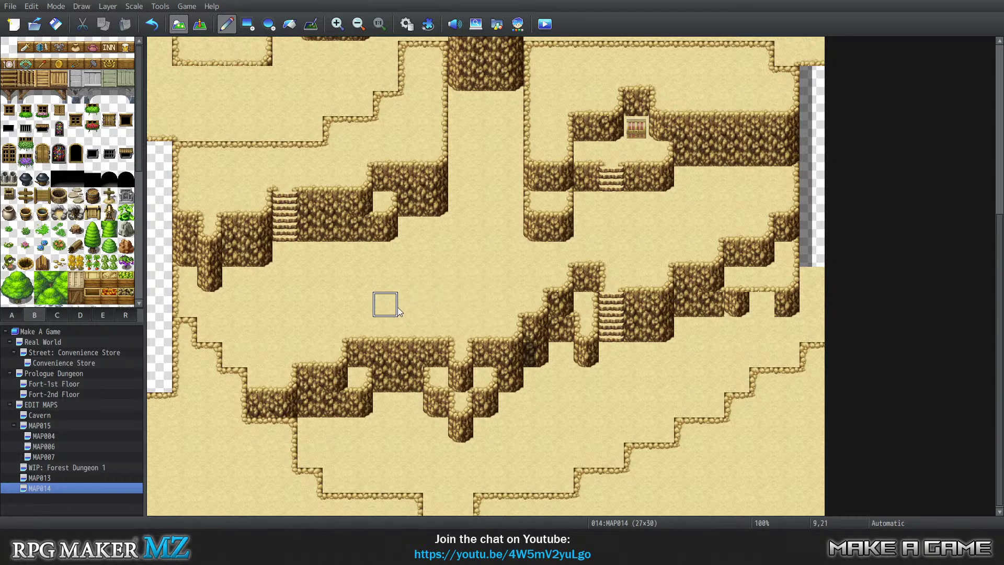
scroll(423, 299, "up", 3)
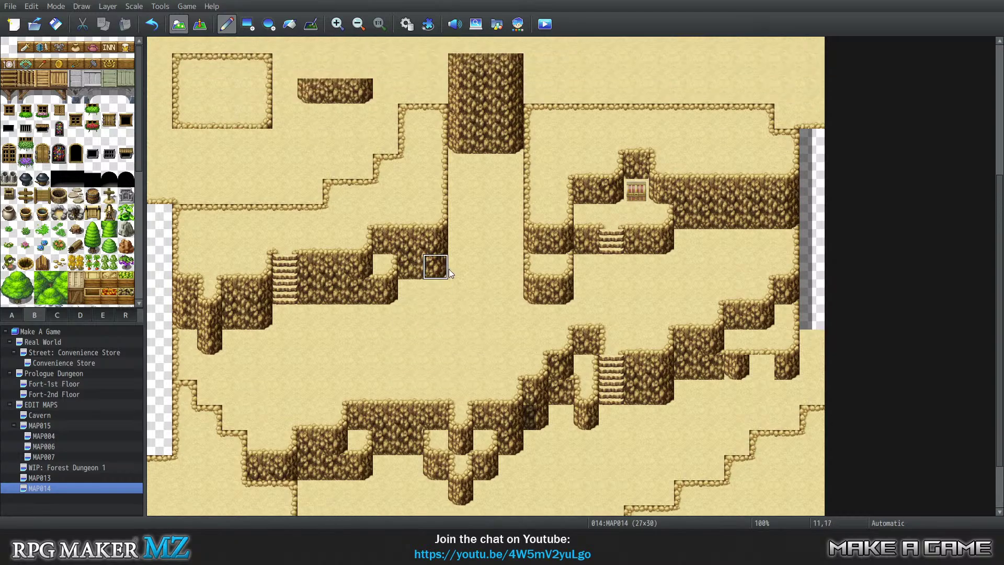
scroll(455, 273, "up", 1)
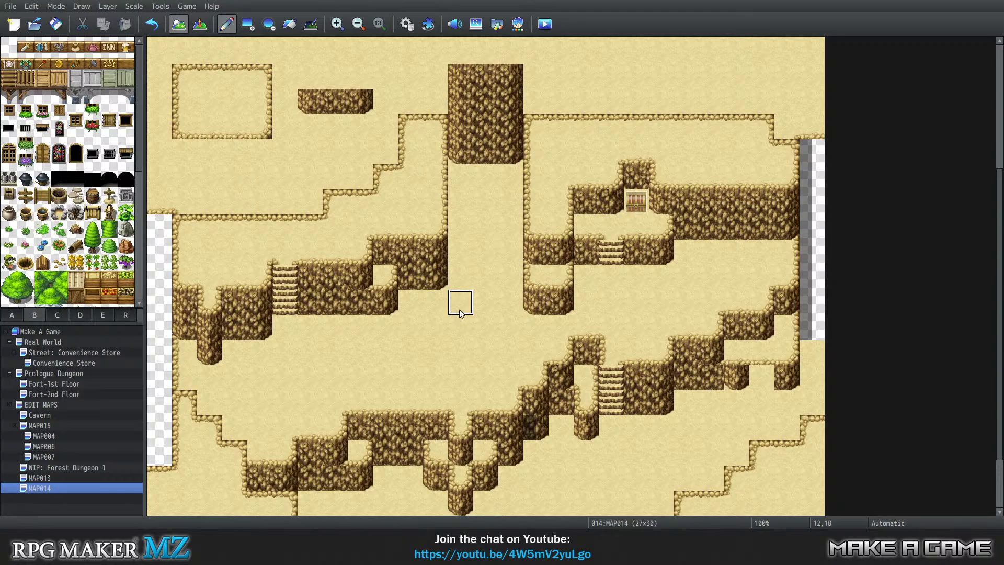
scroll(459, 306, "up", 3)
scroll(451, 316, "down", 10)
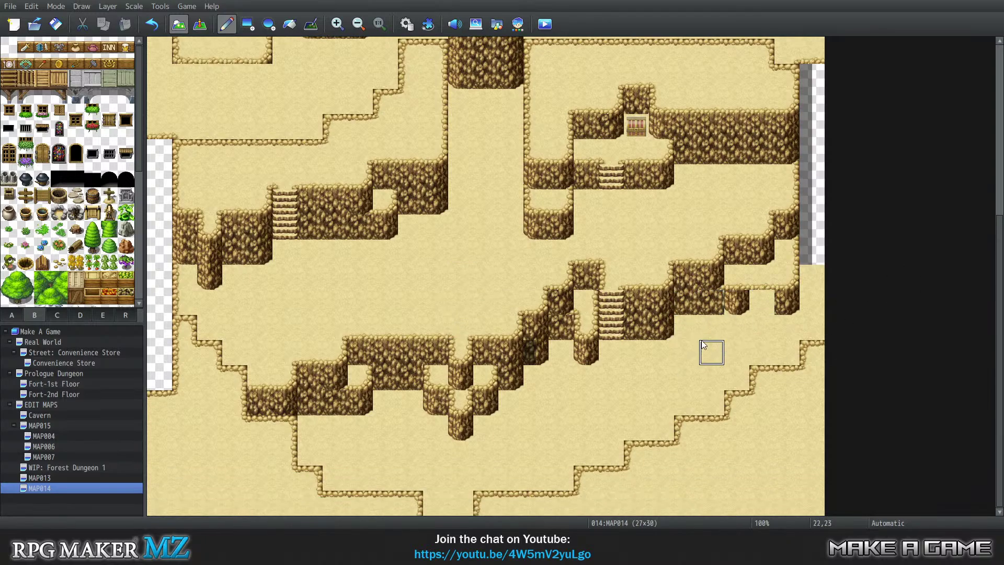
scroll(395, 285, "up", 3)
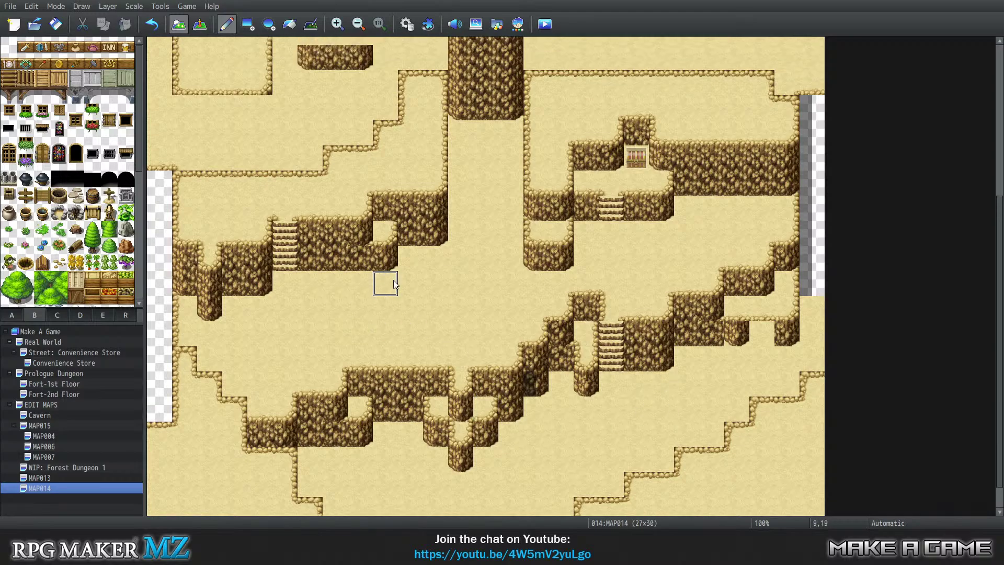
scroll(395, 285, "up", 3)
key("ctrl+2")
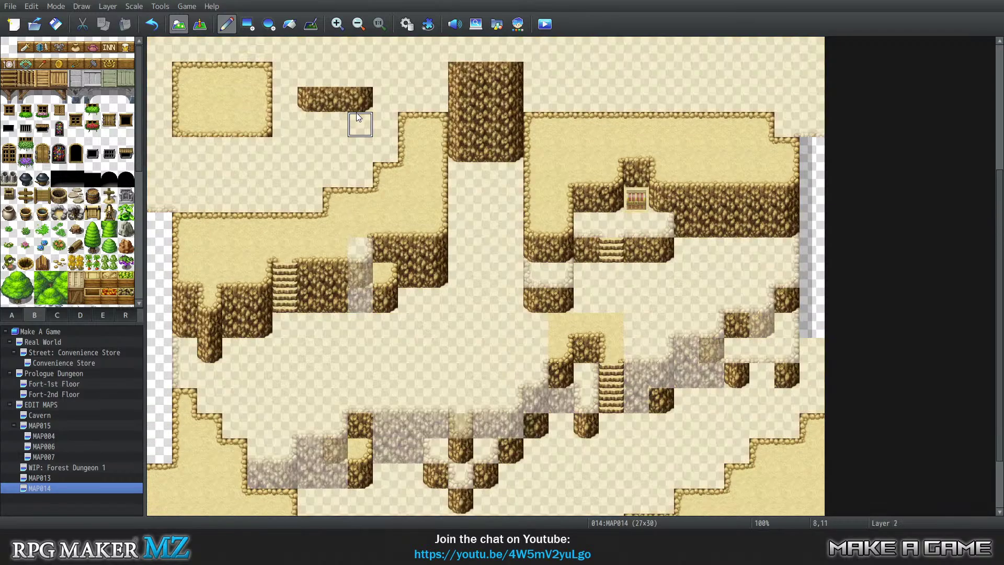
left_click(759, 377)
key("ctrl+4")
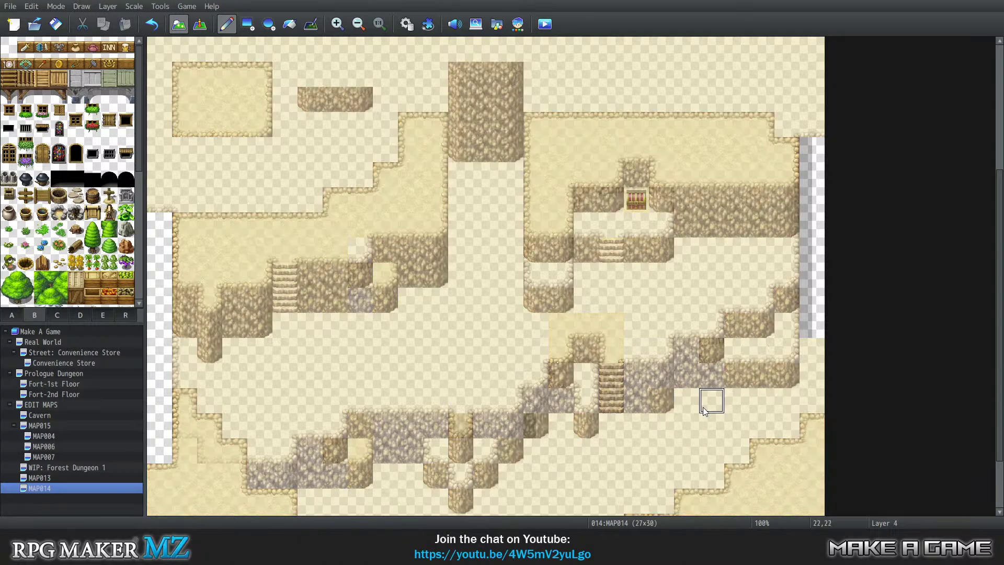
key("ctrl+5")
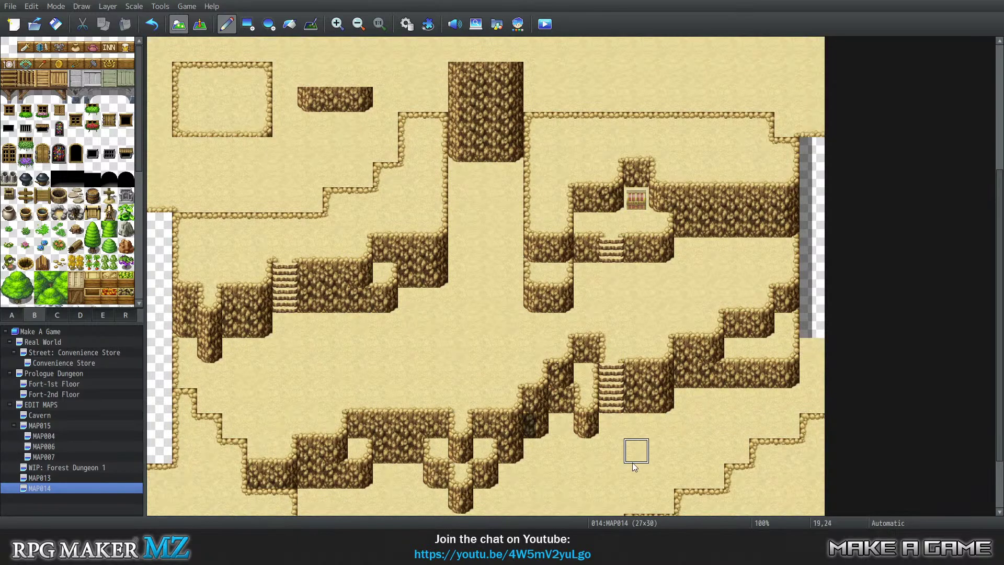
Step: Copy the bordered ground beneath the wall west of the short ladder onto layer 1 under the wall block east of the western ladder
scroll(429, 376, "up", 3)
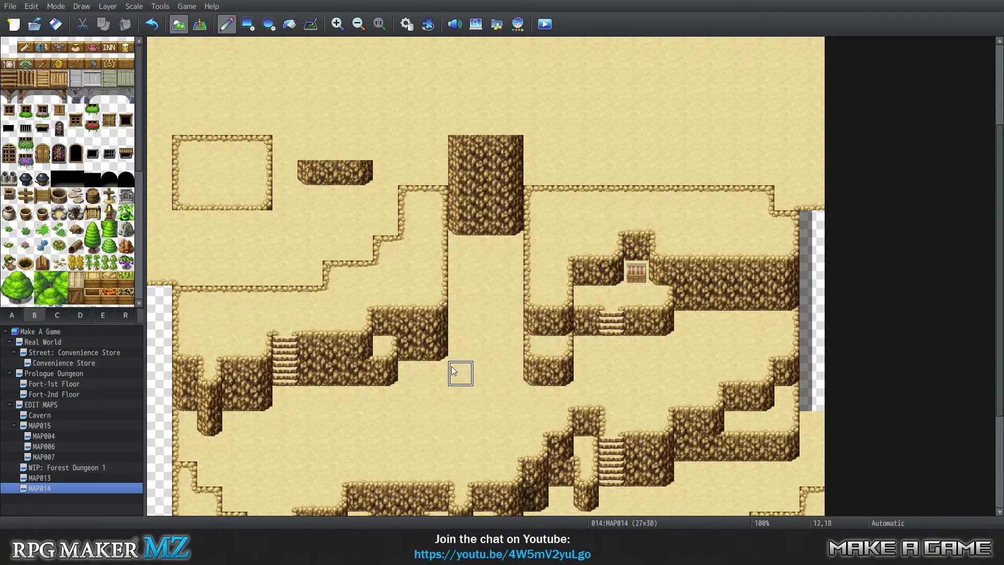
key("1")
key("2")
key("3")
key("4")
key("0")
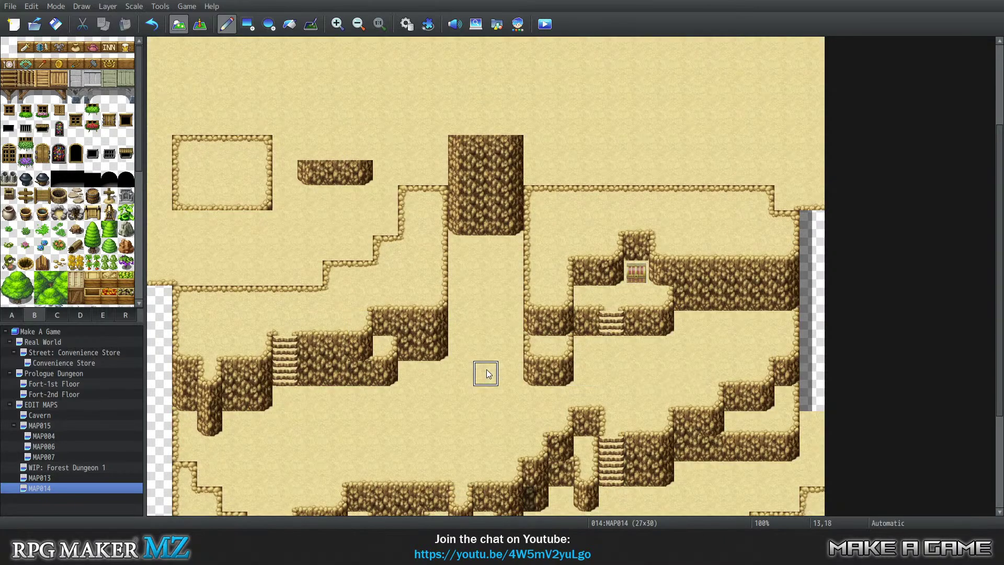
key("1")
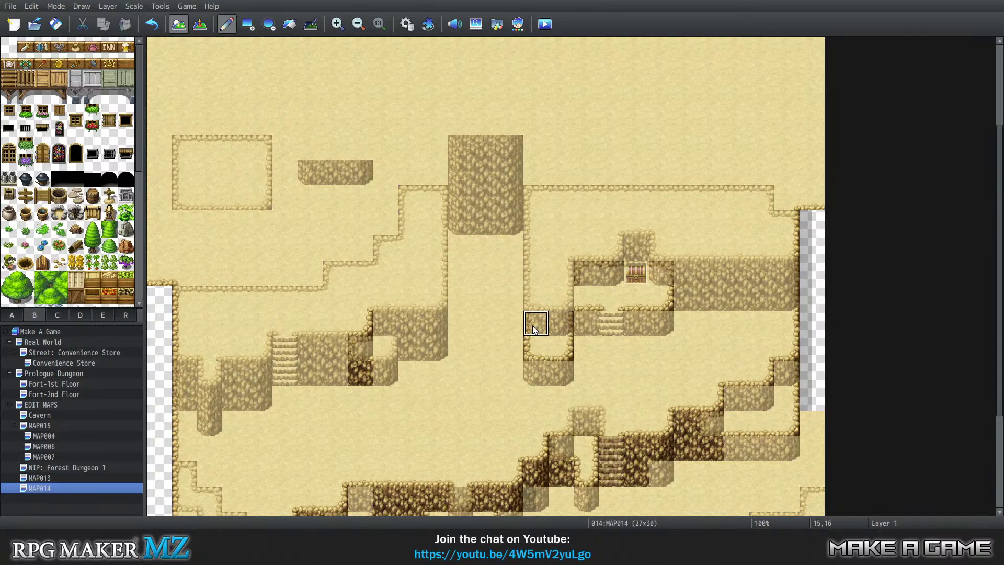
left_click(553, 341)
left_click(340, 368)
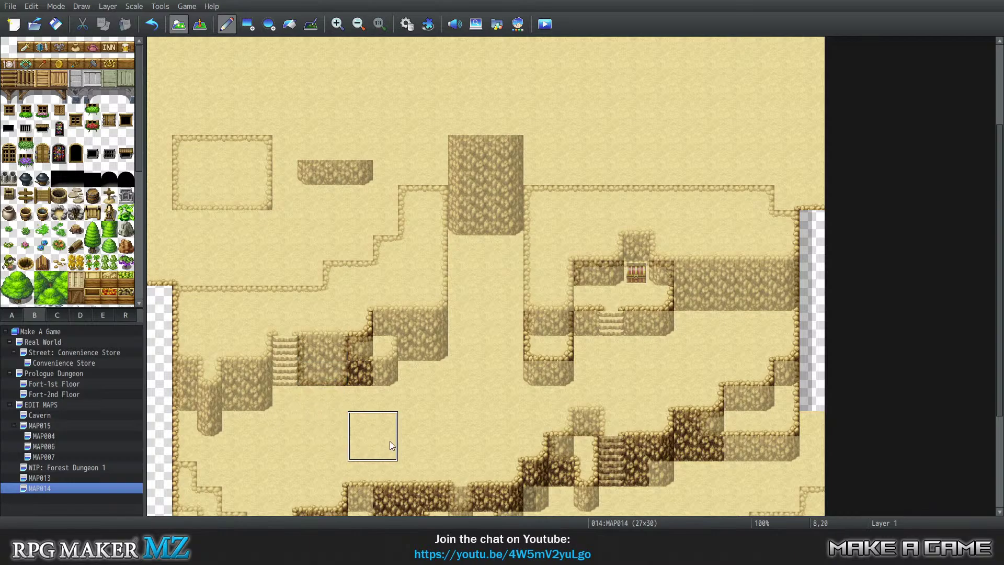
key("3")
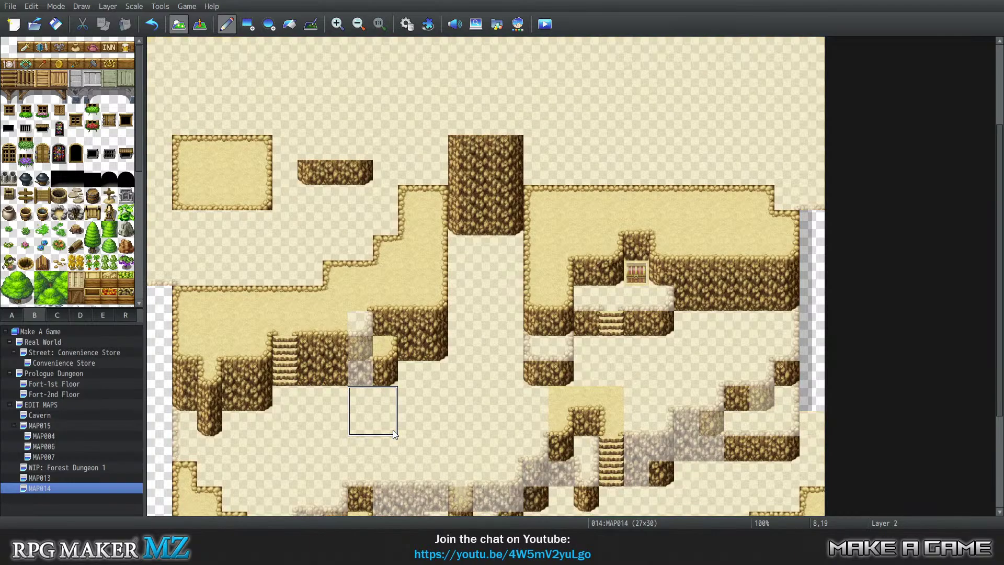
key("0")
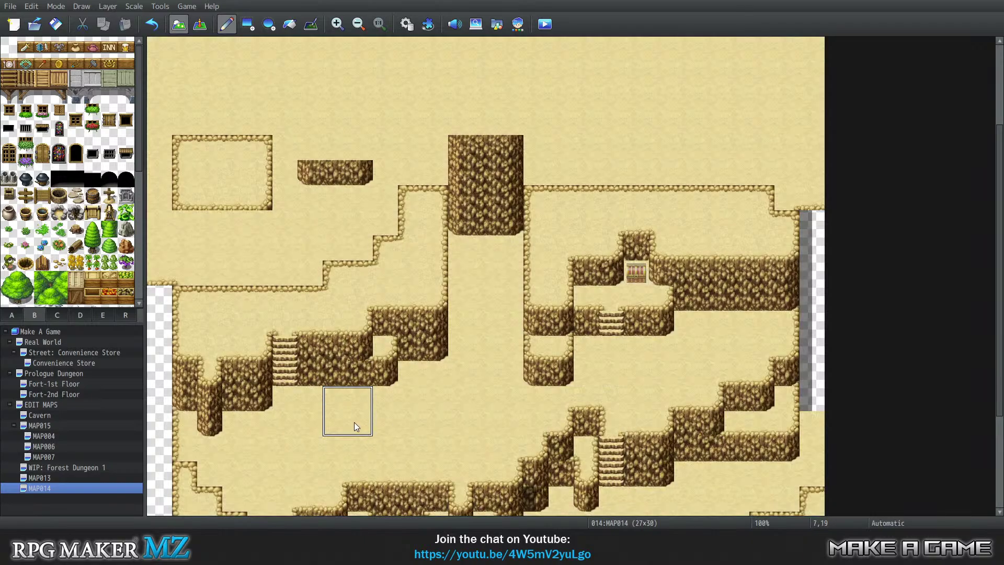
Step: On layer 2, clear the lower wall row east of the western ladder and add a two-tile-wide, one-tile-high wall directly beneath the opening
key("3")
key("2")
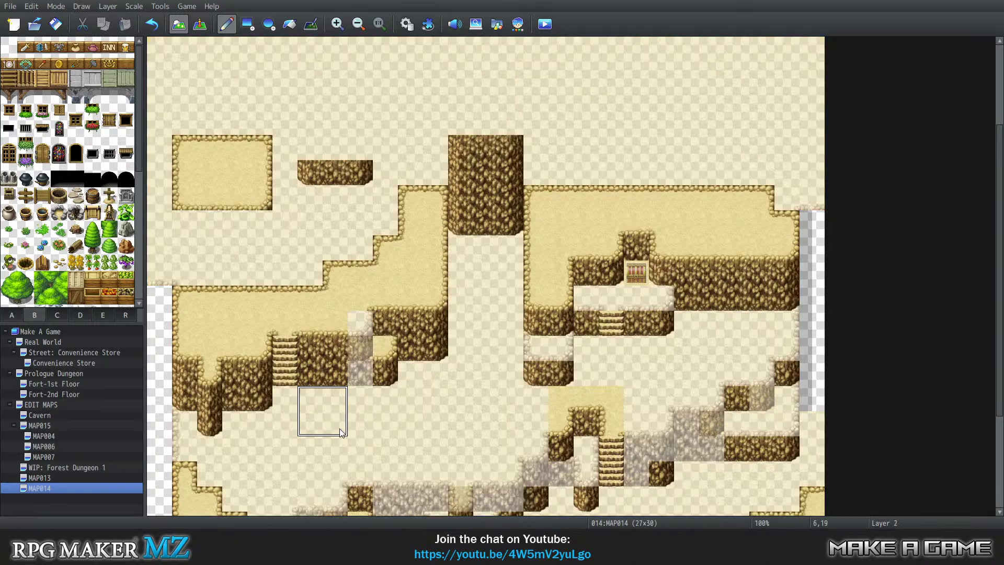
left_click(311, 373)
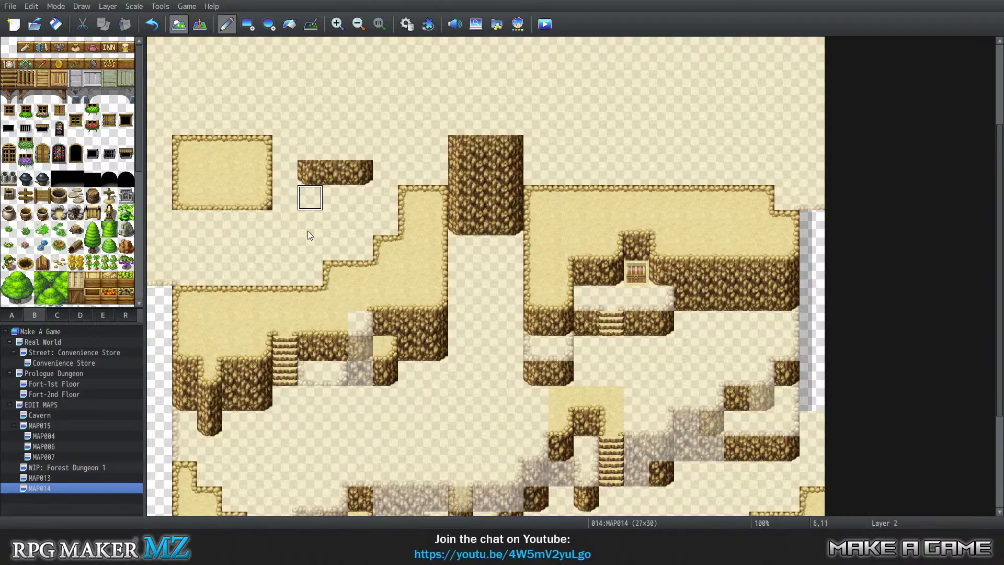
left_click(308, 345)
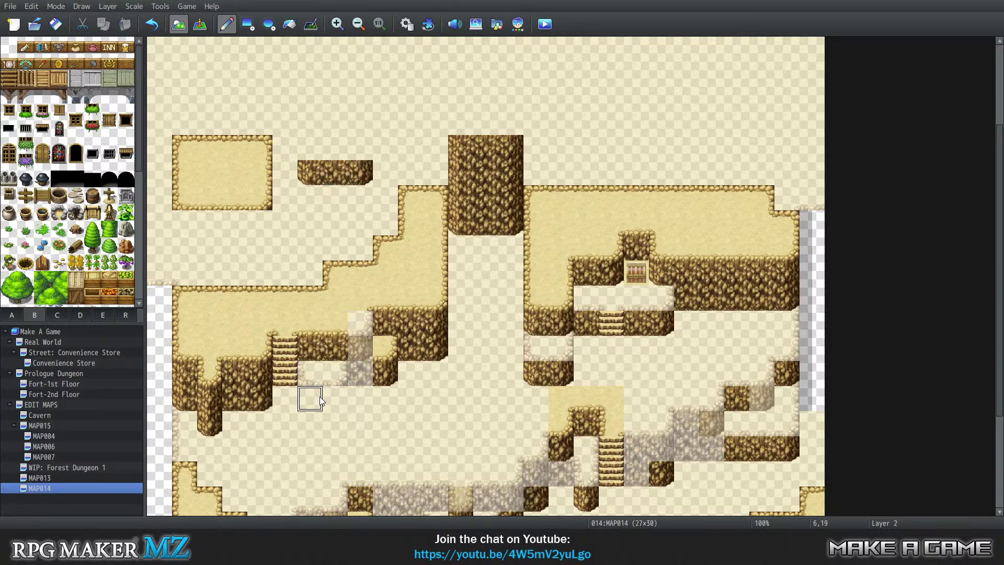
left_click(333, 403)
left_click(309, 397)
Step: Erase the spare bordered ground patch and wall strip in the map's northwest from layer 2, and return to the automatic layer
mouse_move(306, 192)
left_mouse_down()
mouse_move(349, 165)
mouse_move(255, 199)
mouse_move(241, 155)
mouse_move(244, 166)
mouse_move(183, 147)
mouse_move(259, 149)
mouse_move(258, 172)
left_mouse_up()
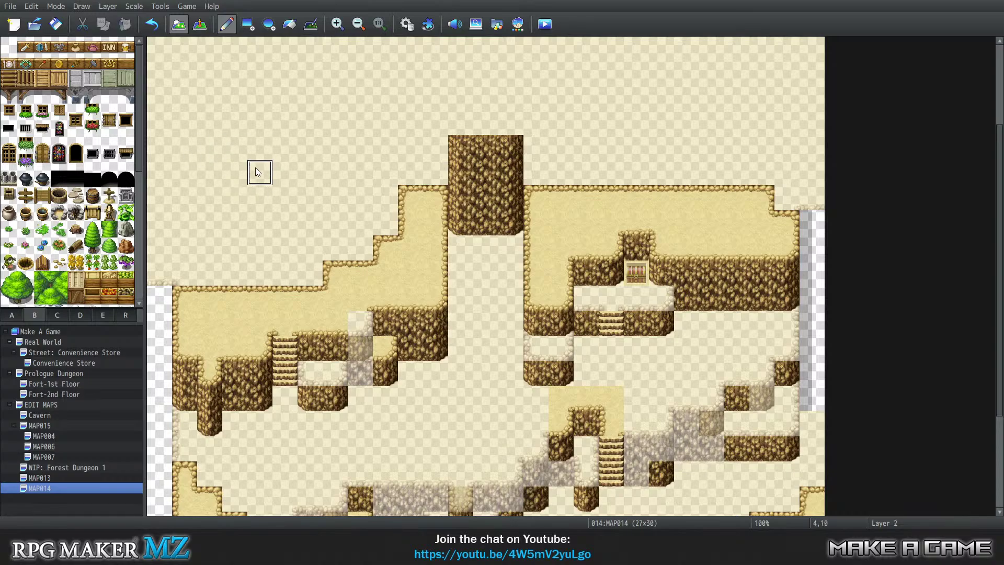
scroll(261, 175, "down", 1)
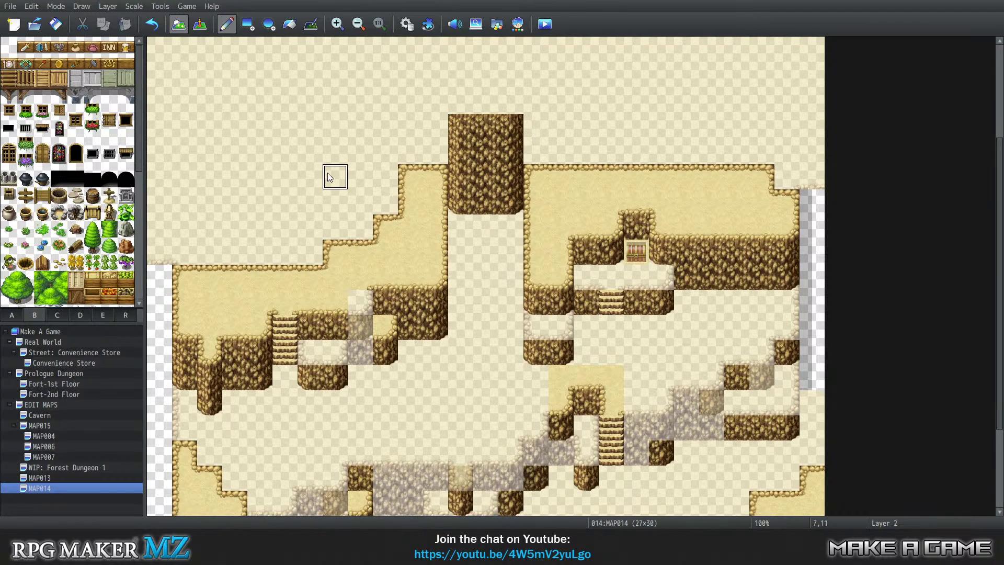
key("3")
key("4")
key("0")
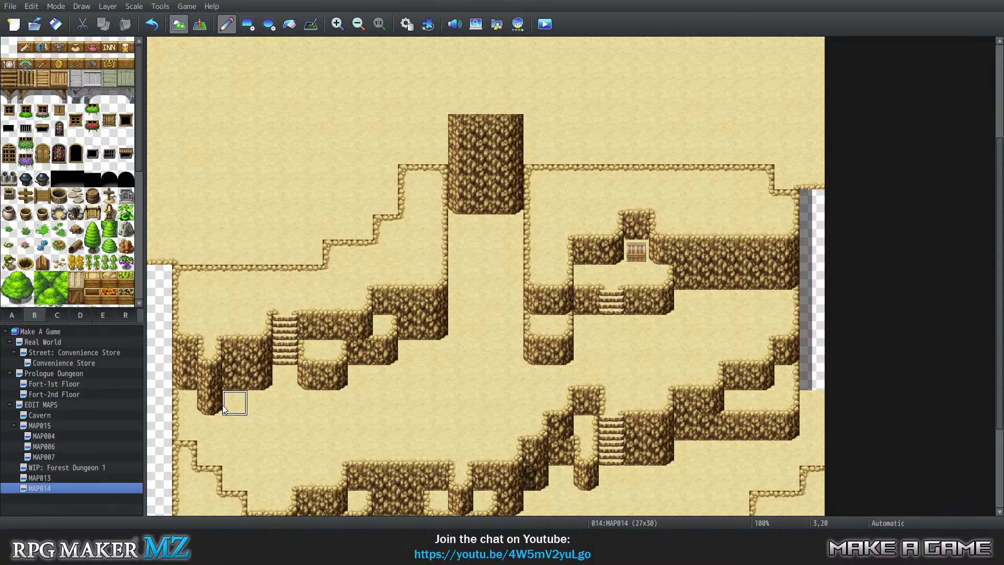
Step: On layer 2, shift the easternmost wall column of the western cliff one tile south, with ground above it, and return to the automatic layer
scroll(383, 397, "down", 3)
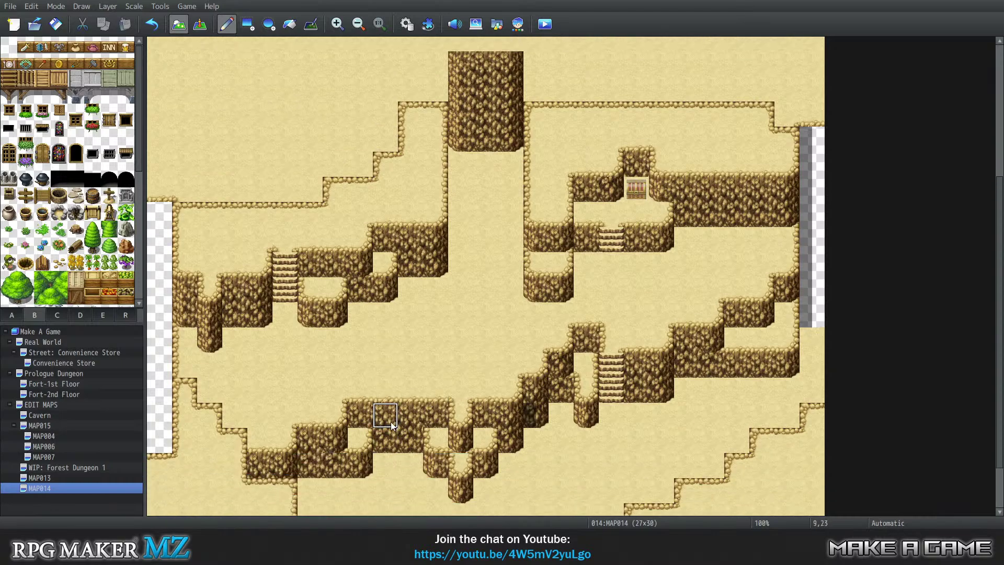
scroll(287, 352, "up", 1)
scroll(330, 320, "up", 2)
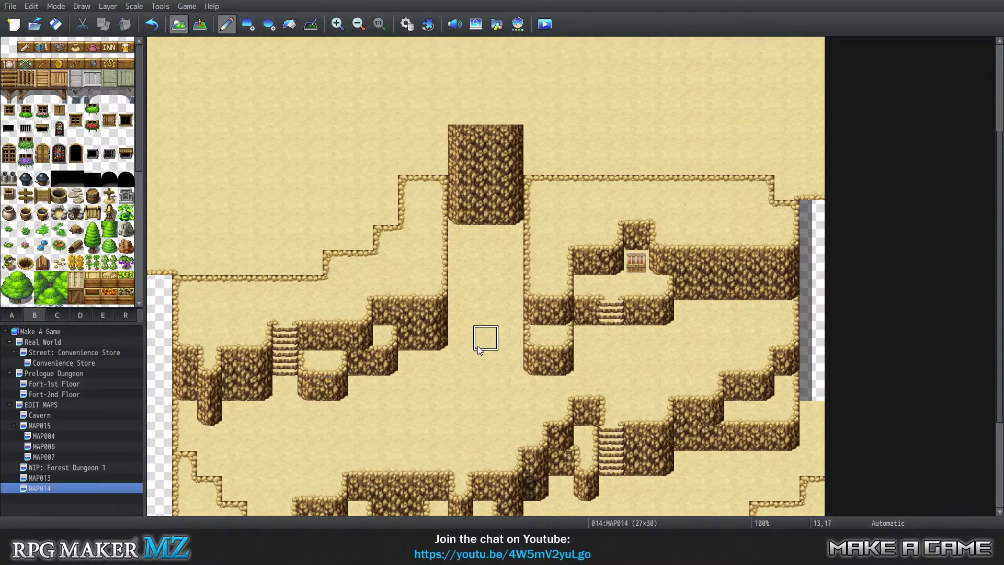
scroll(478, 349, "down", 3)
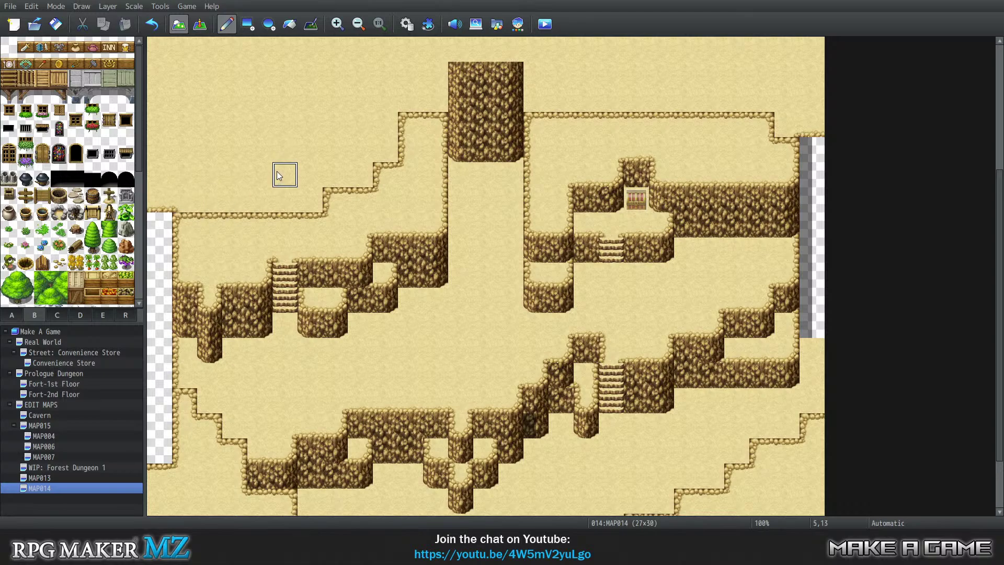
scroll(335, 259, "down", 1)
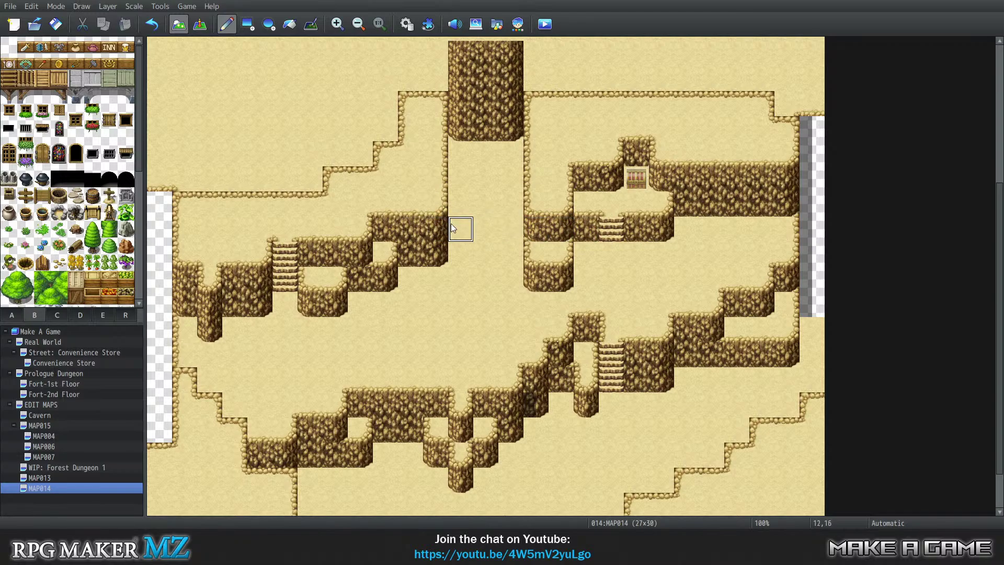
key("1")
key("2")
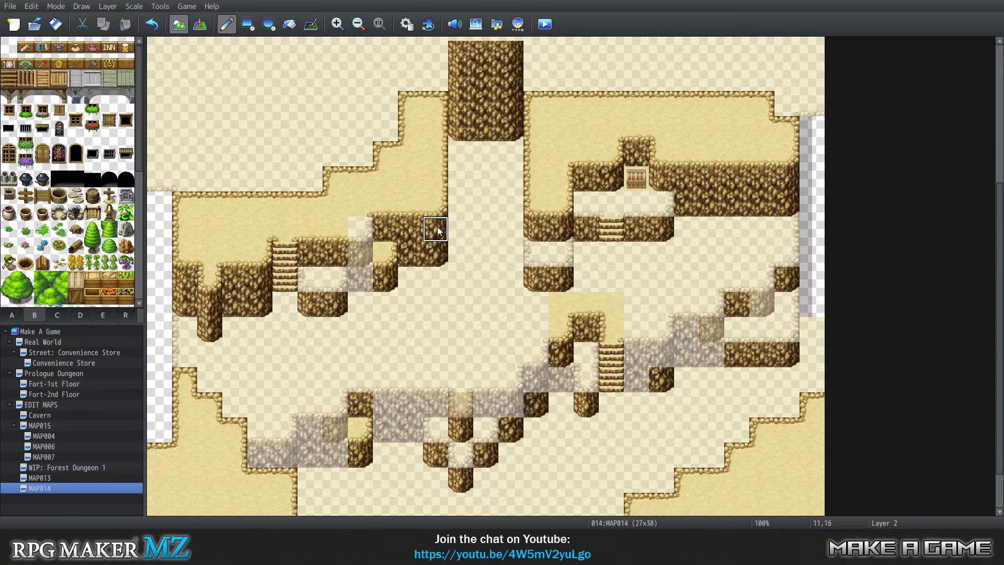
left_click(436, 228)
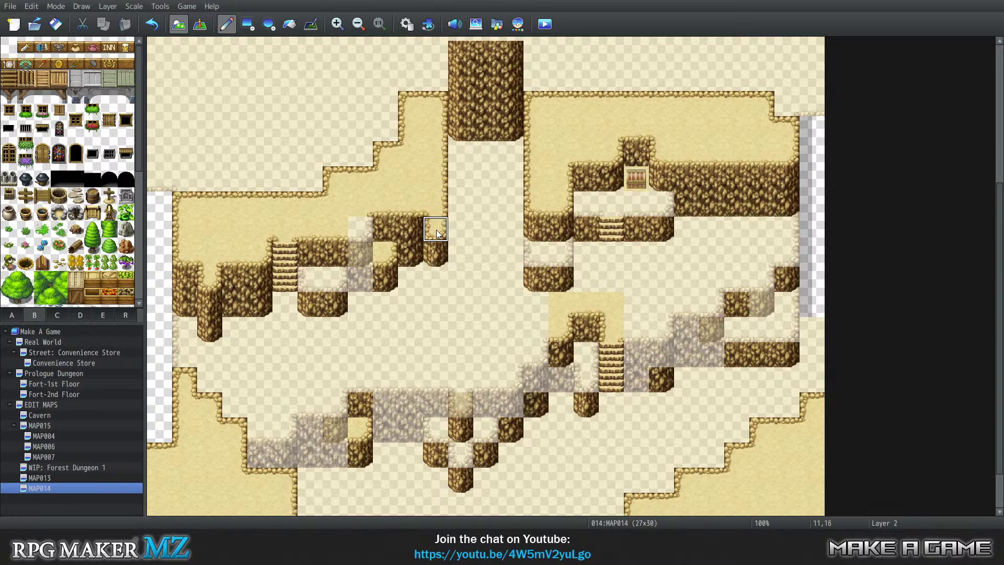
left_click(435, 279)
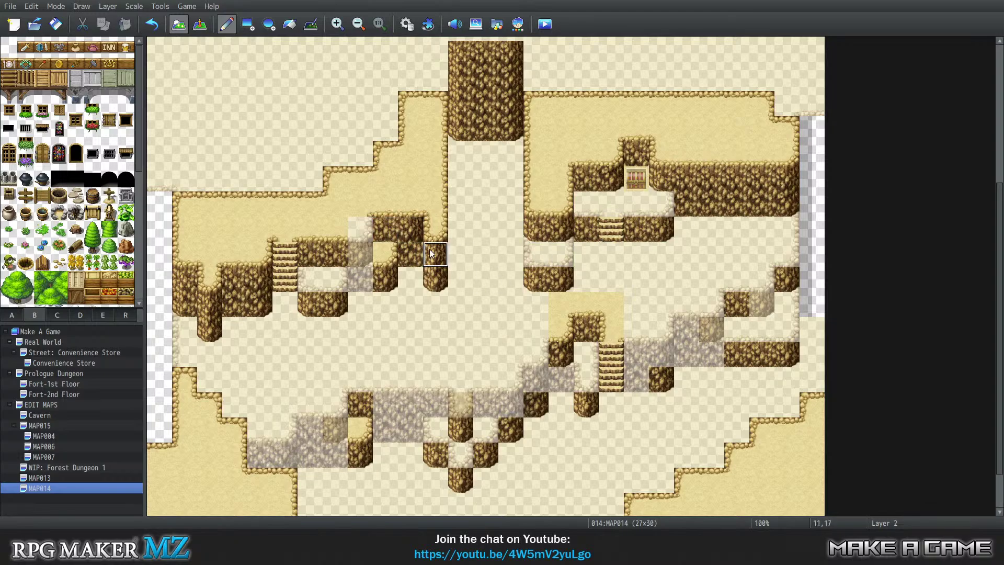
left_click(406, 231)
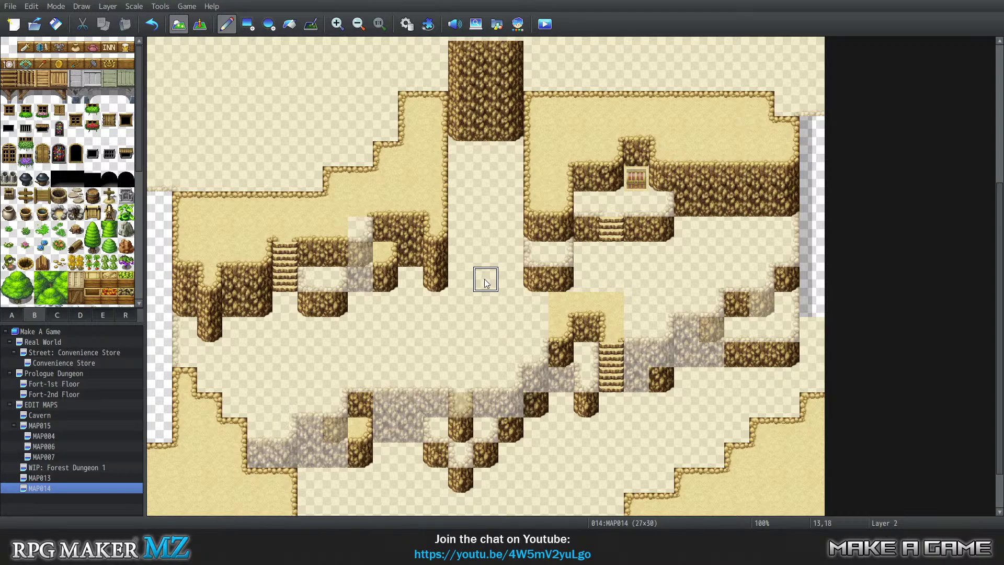
key("3")
key("4")
key("0")
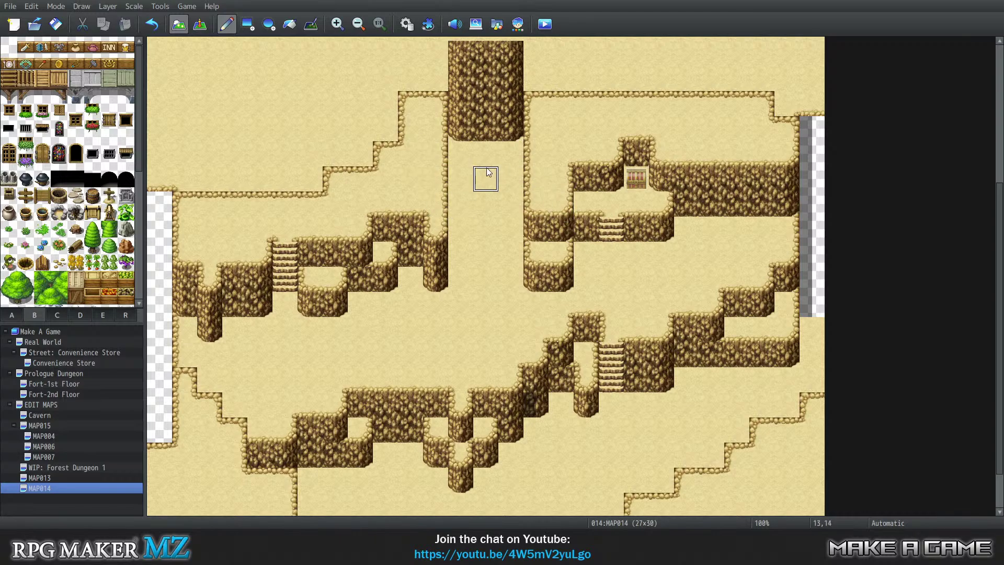
scroll(471, 193, "up", 2)
scroll(479, 204, "down", 4)
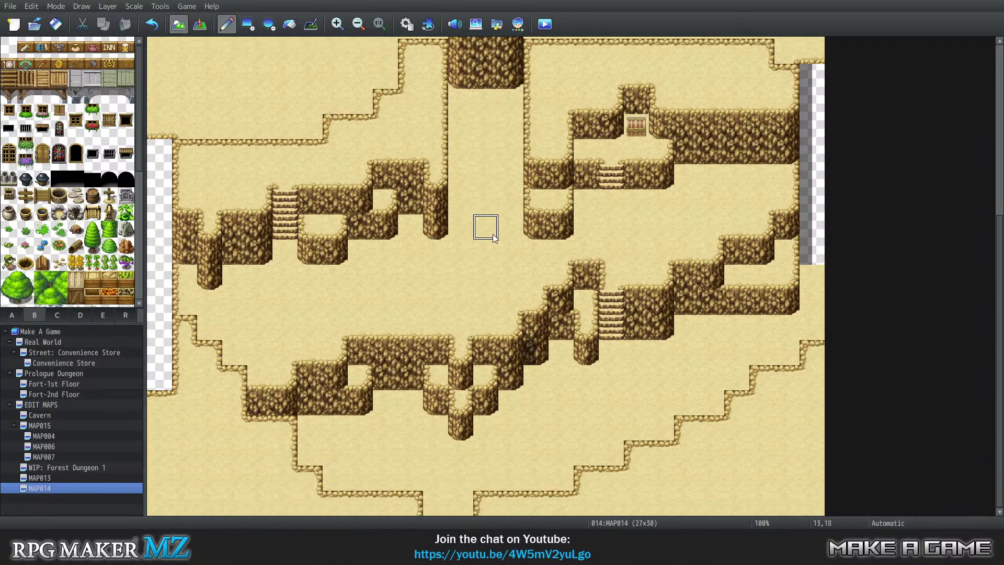
scroll(488, 230, "up", 5)
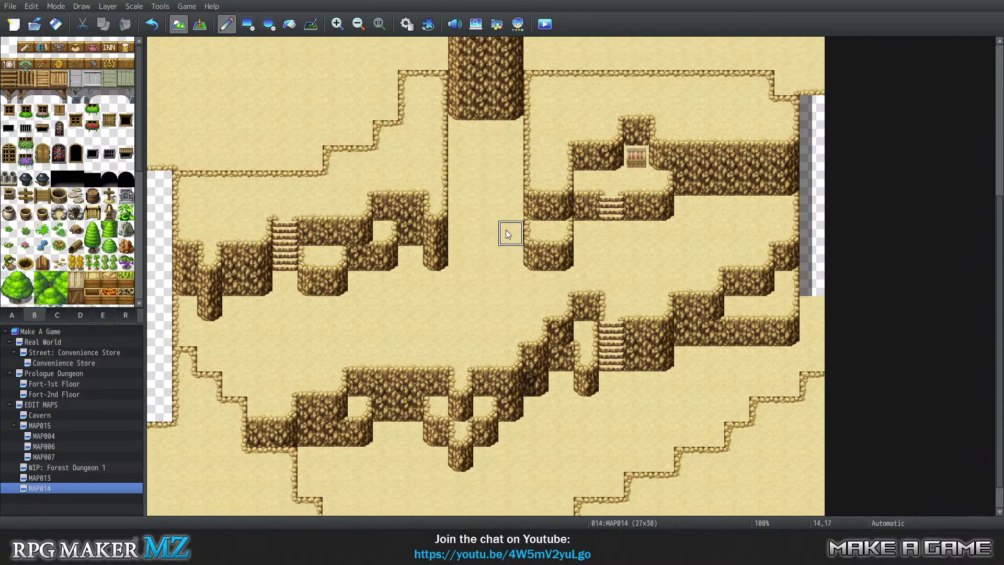
scroll(487, 255, "up", 1)
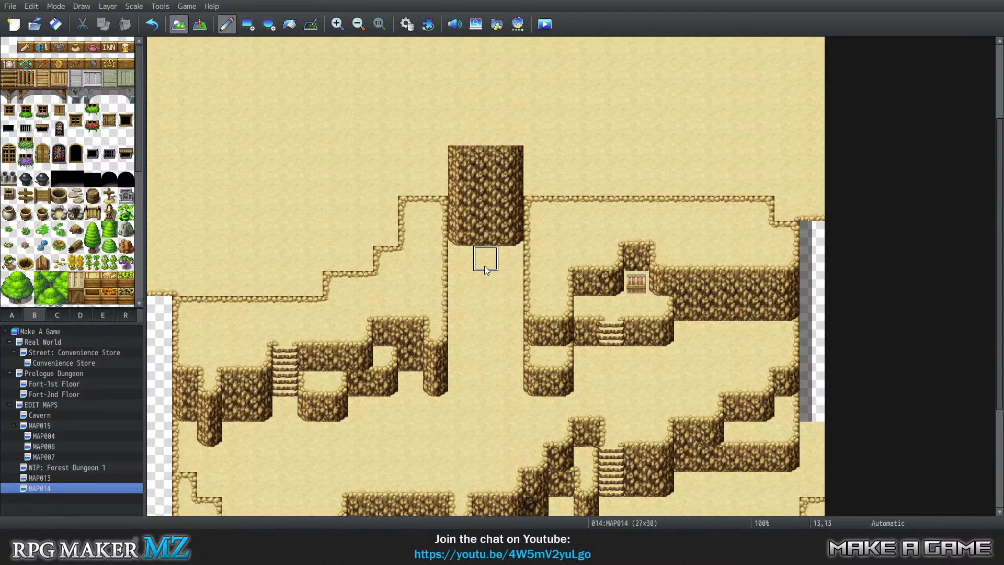
scroll(485, 267, "down", 1)
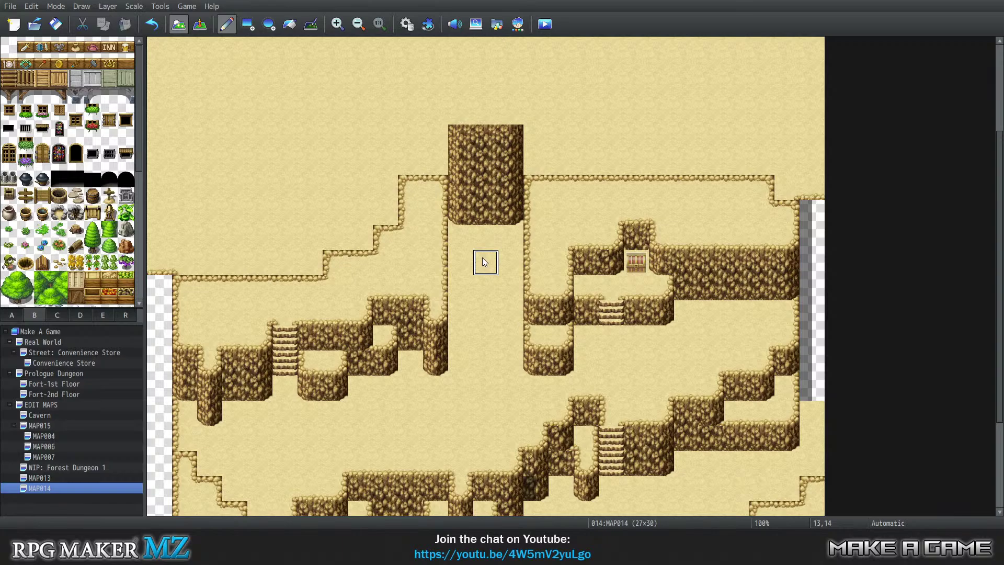
scroll(482, 256, "down", 2)
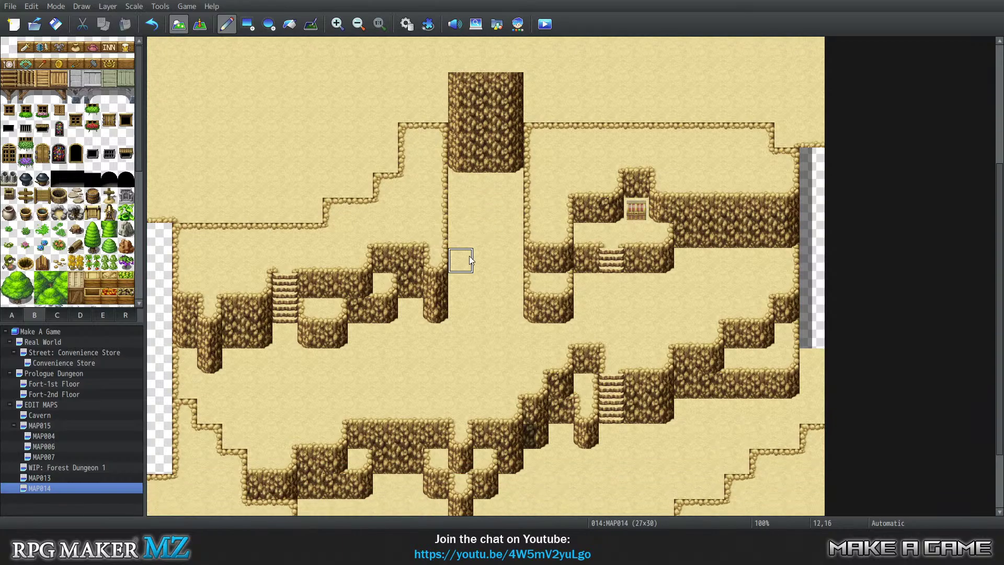
scroll(481, 250, "up", 1)
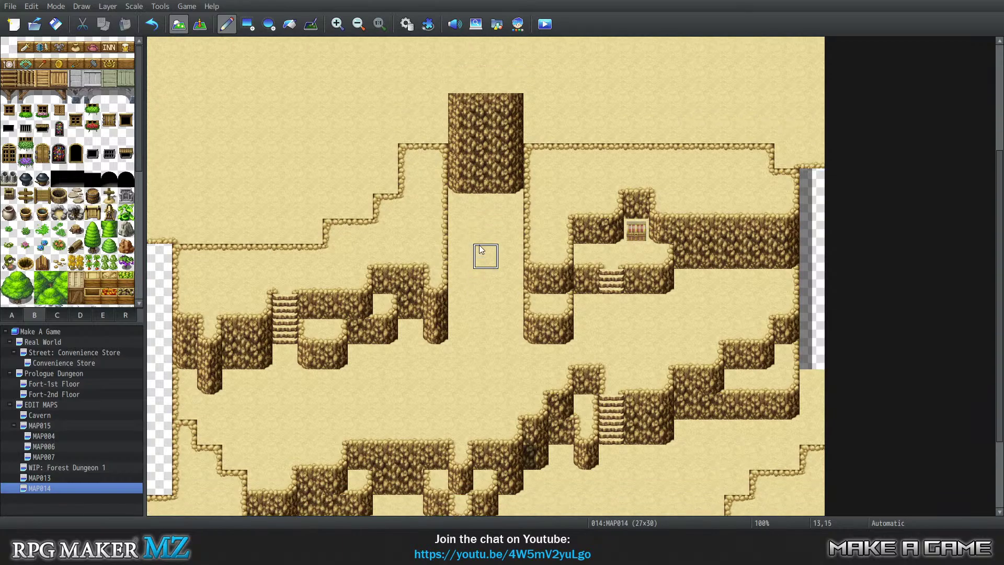
Step: Examine the cliff map's layout from the upper plateau down to the southern walls, including the central passage between the western and eastern ledges
scroll(481, 250, "up", 3)
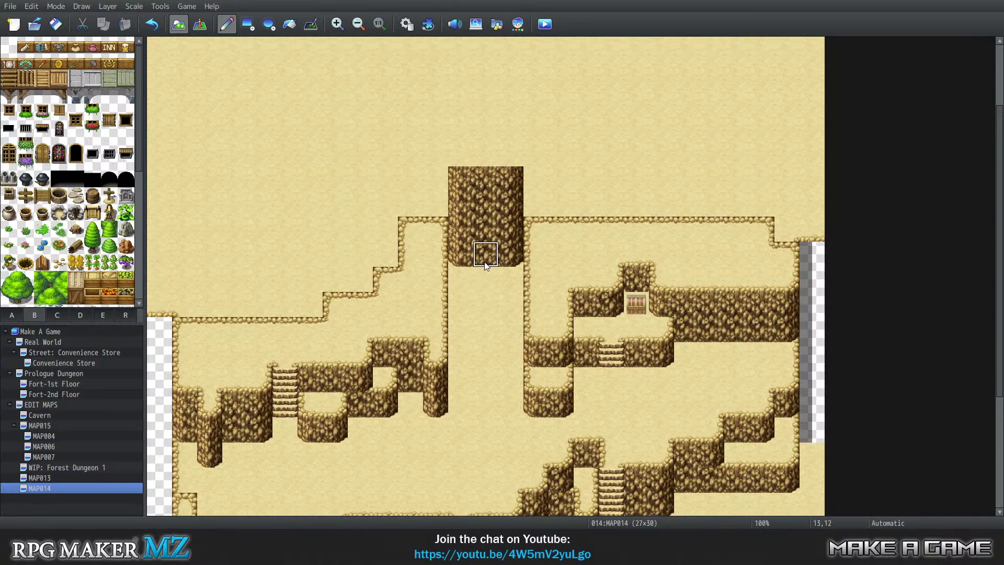
scroll(490, 266, "down", 2)
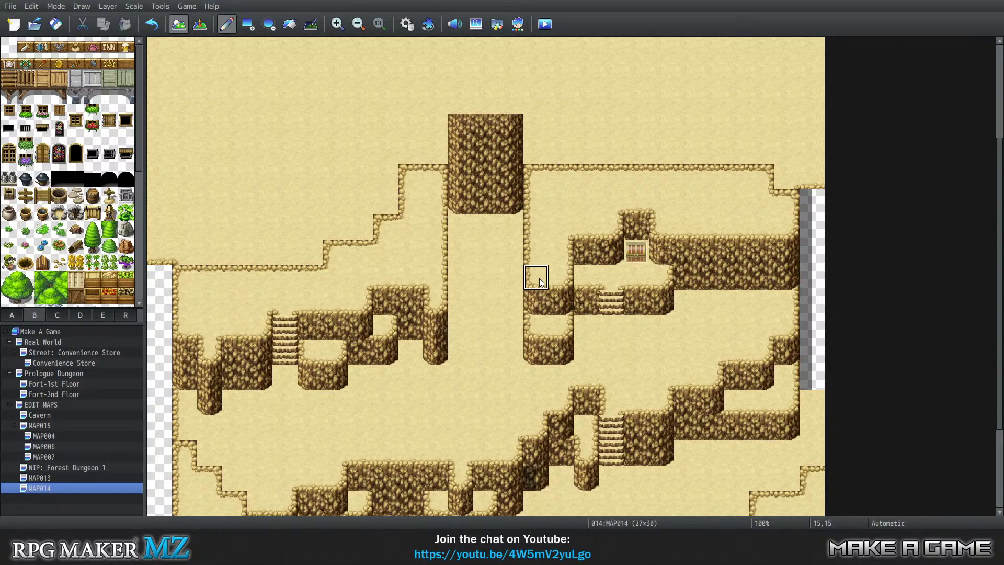
scroll(534, 276, "down", 3)
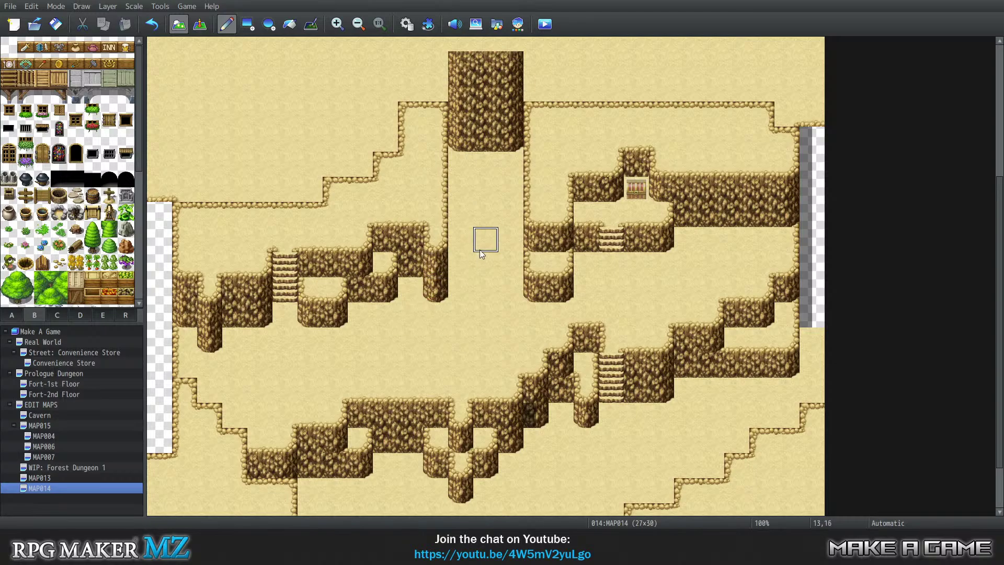
scroll(472, 278, "down", 1)
scroll(472, 276, "up", 5)
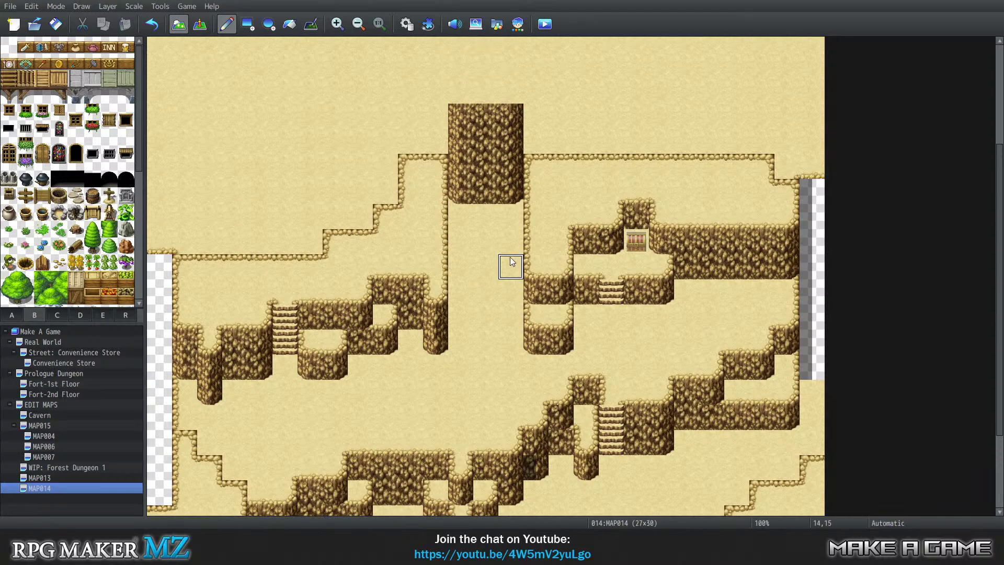
scroll(492, 292, "down", 1)
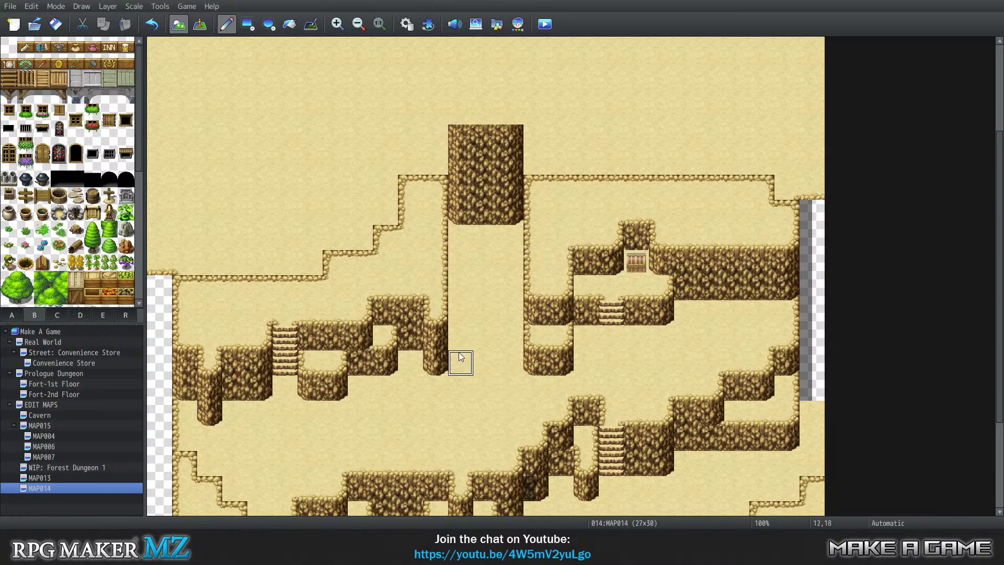
scroll(461, 358, "down", 2)
scroll(462, 358, "down", 5)
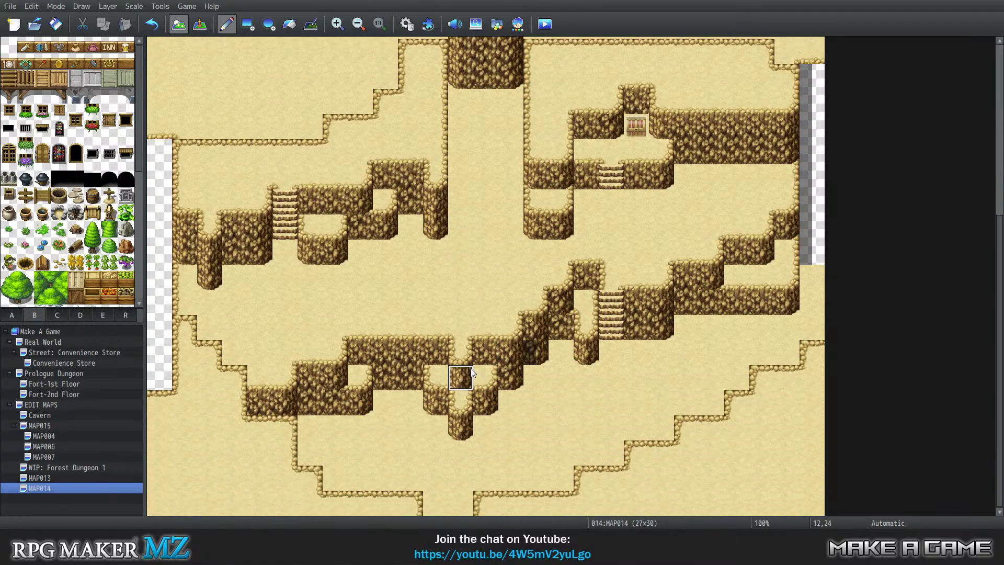
scroll(474, 373, "up", 4)
scroll(479, 366, "up", 2)
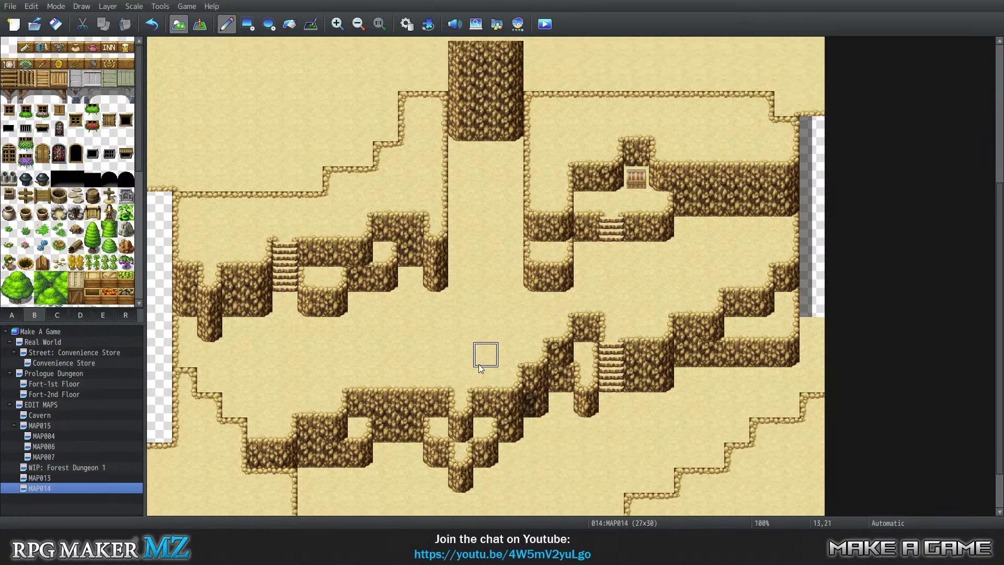
scroll(478, 370, "up", 2)
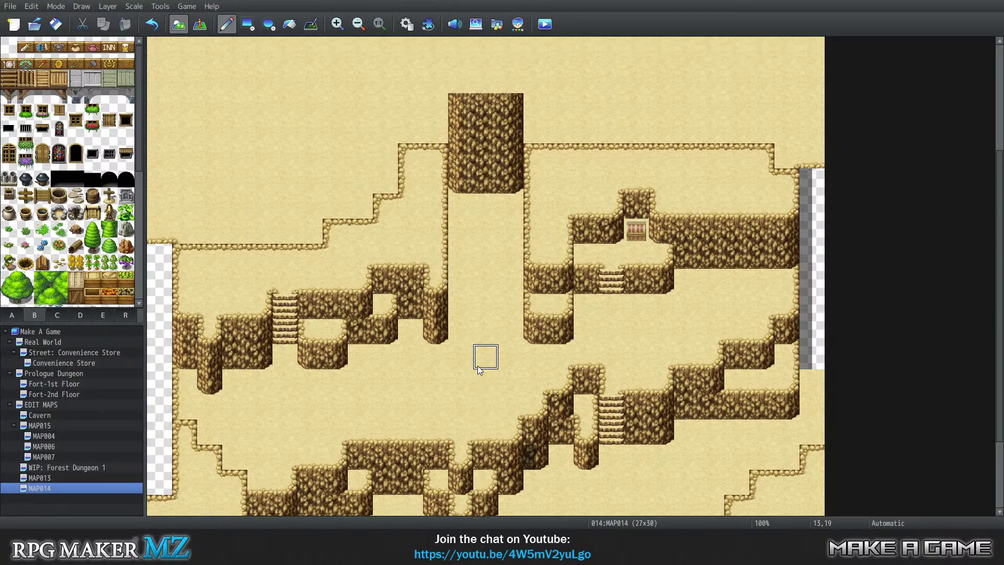
scroll(479, 373, "up", 1)
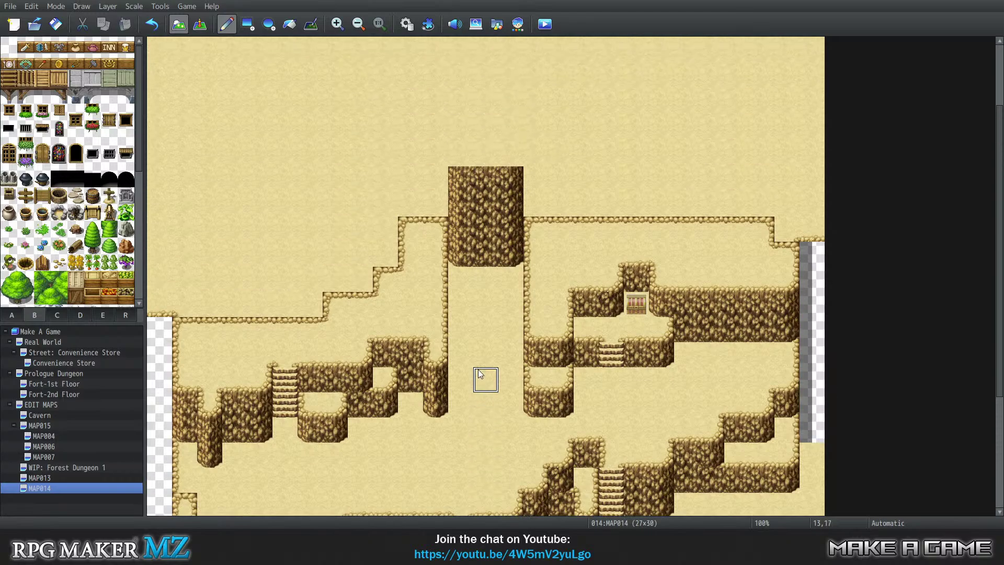
scroll(476, 374, "down", 6)
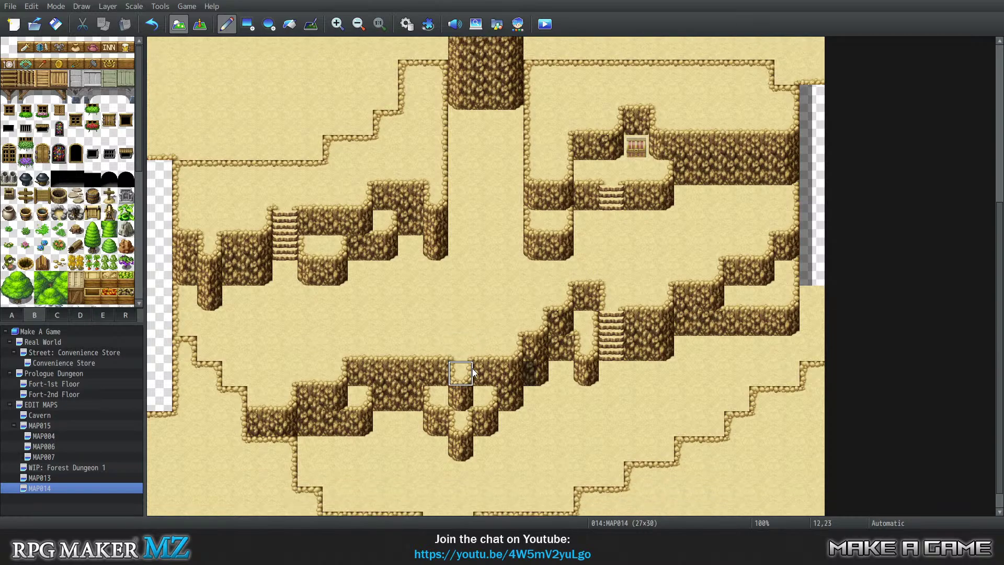
Step: Switch to Photoshop to review the hand-drawn route sketch, and return to the upper part of the map in RPG Maker MZ
left_click(585, 373)
key("alt+Tab")
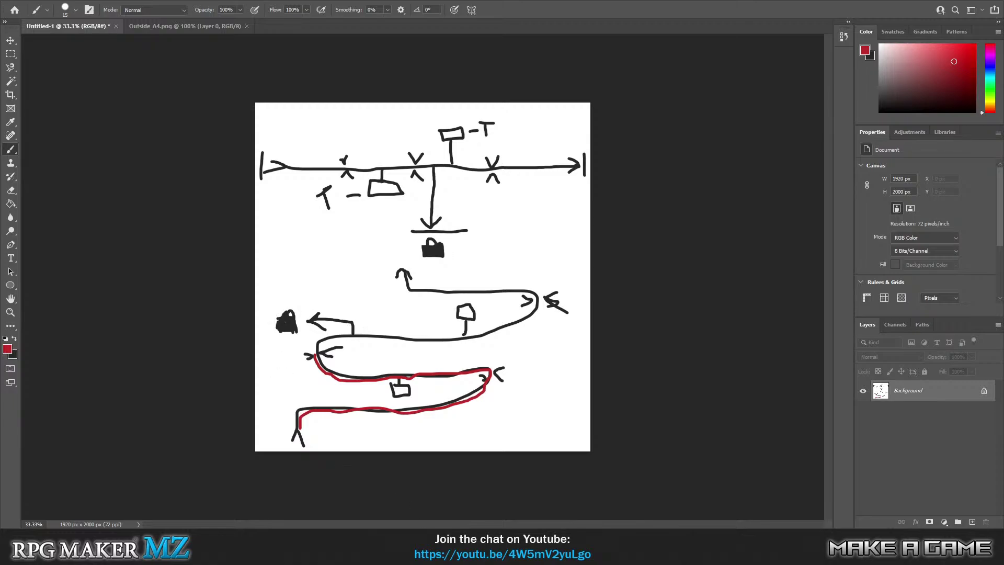
mouse_move(510, 553)
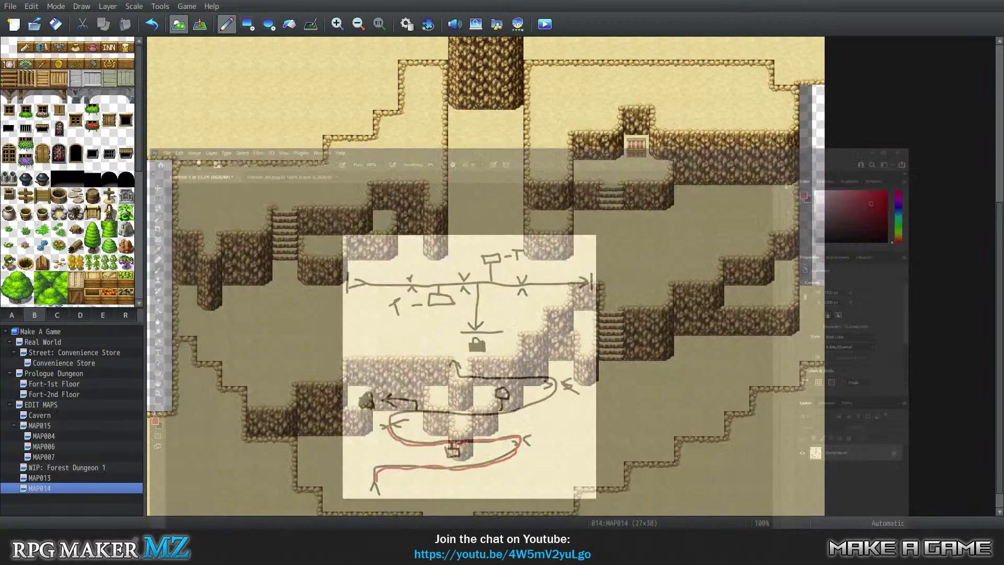
scroll(344, 257, "up", 5)
scroll(335, 265, "up", 2)
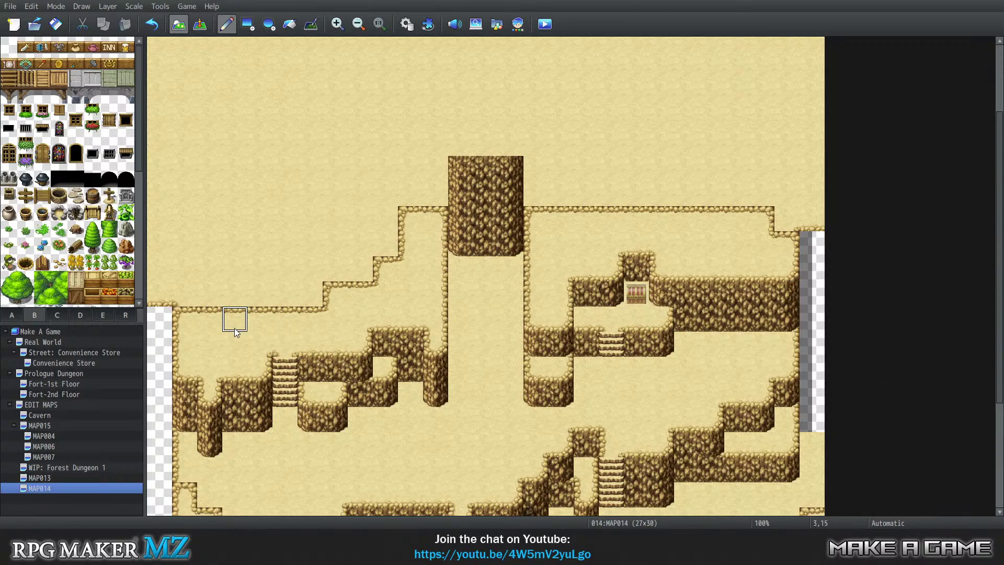
Step: Look through the object tiles in tilesets C, D and E, down to the trees, stump and wooden bridge pieces in E
left_click(240, 313)
left_click(59, 315)
scroll(63, 259, "down", 3)
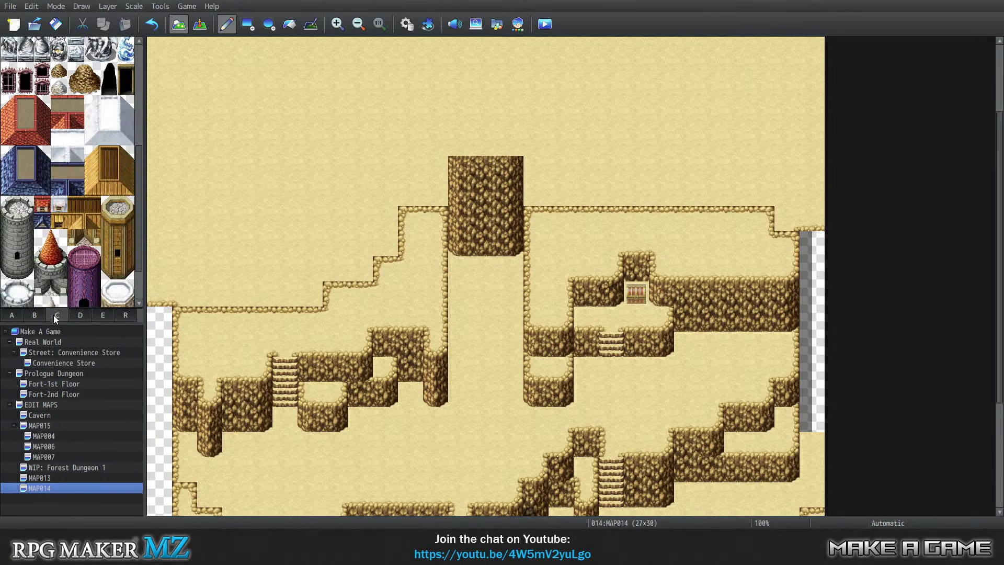
left_click(81, 315)
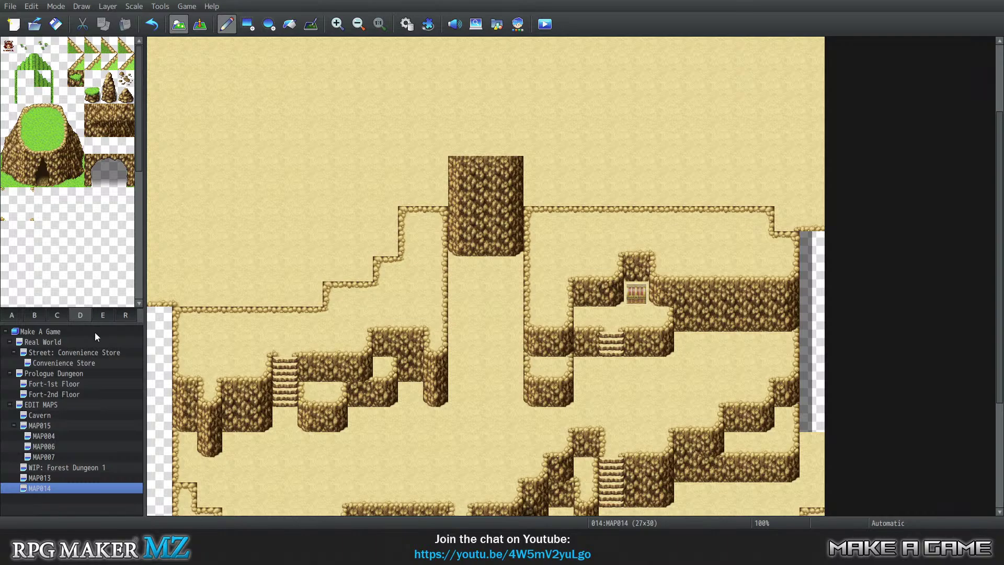
left_click(103, 315)
scroll(59, 228, "down", 7)
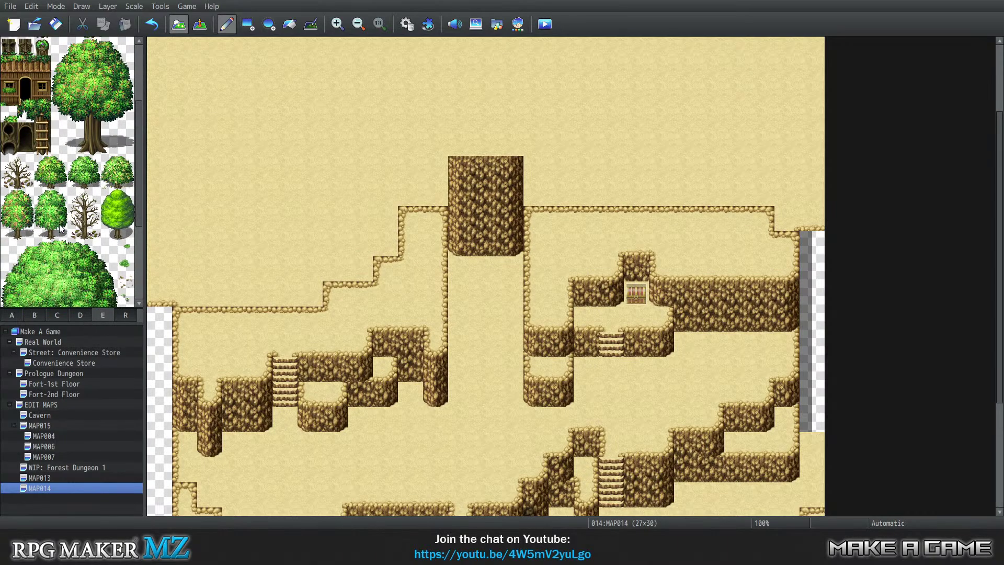
scroll(62, 240, "down", 1)
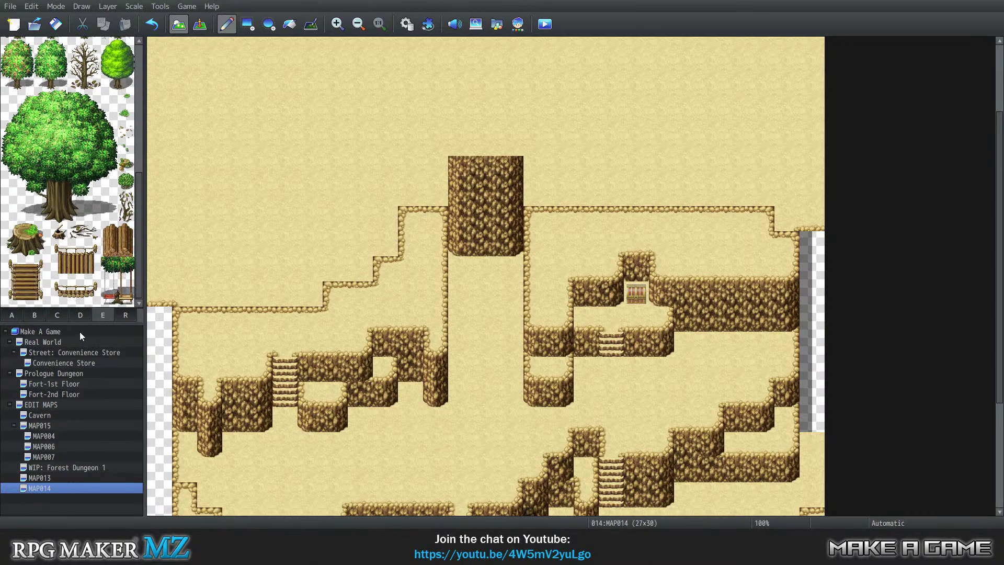
Step: Place the wooden bridge's left and right upper end tiles on layer 3, on either side of the channel below the tall rock column
left_click(92, 299)
left_click_drag(59, 250, 62, 270)
left_click(61, 253)
left_click_drag(64, 267, 62, 253)
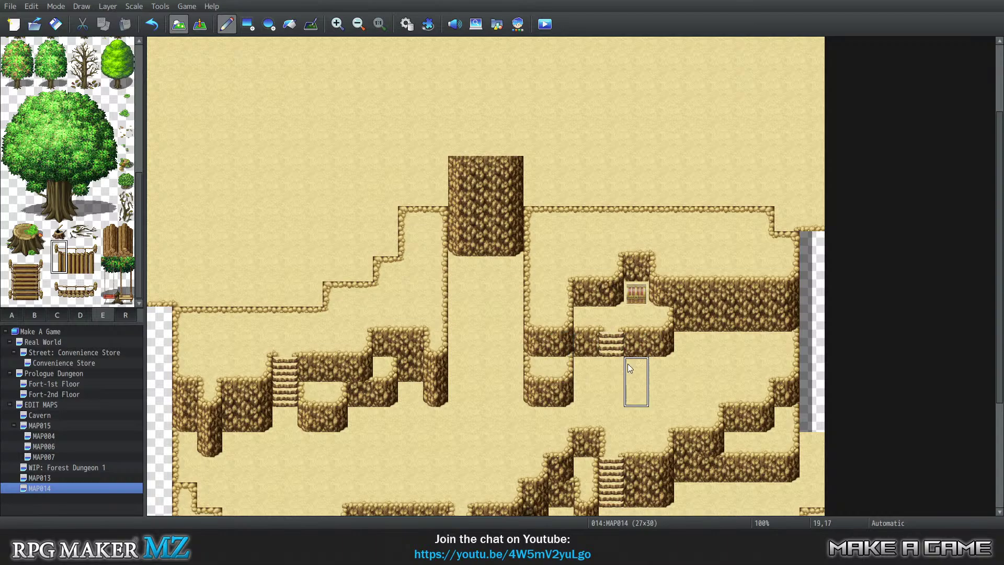
key("1")
key("2")
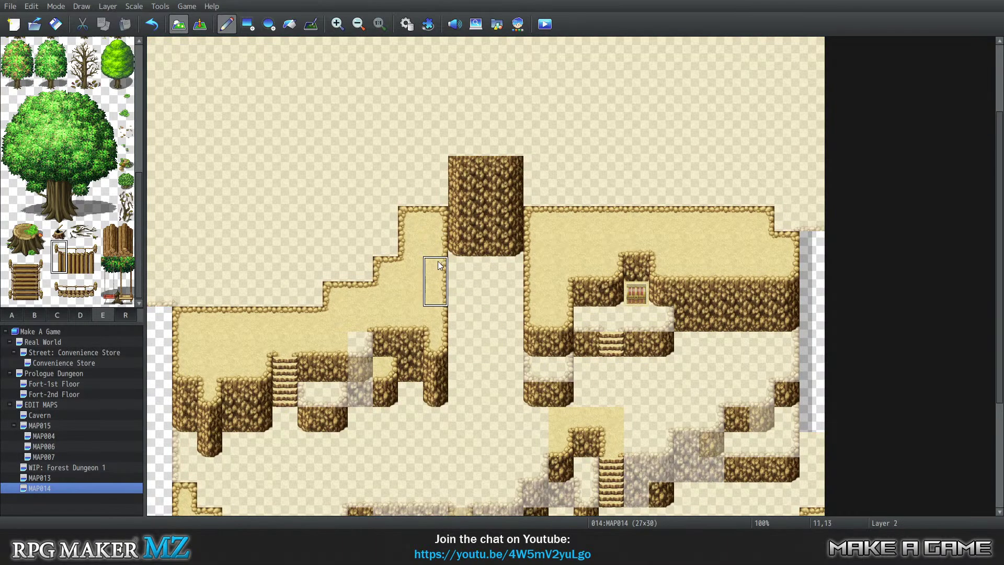
key("3")
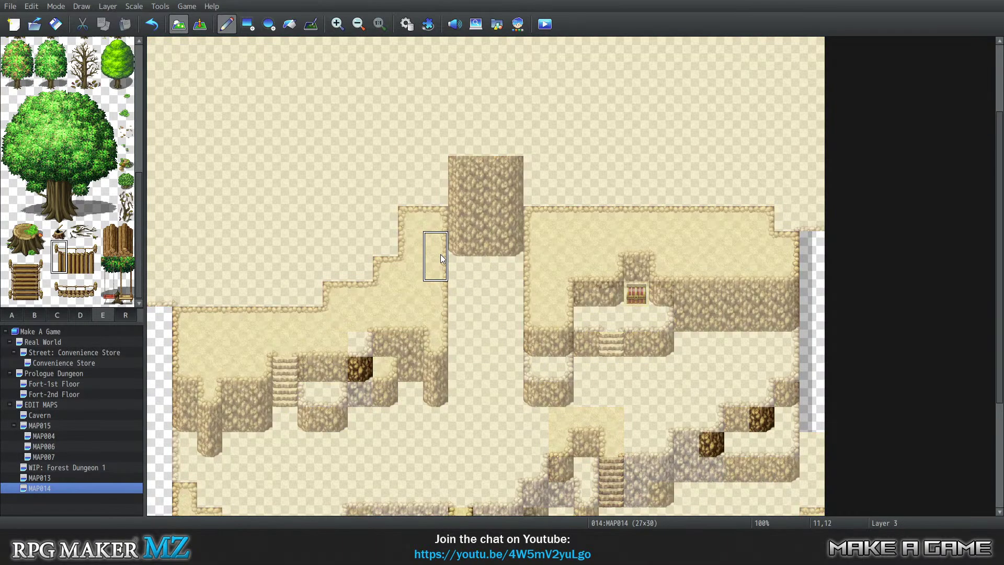
left_click(93, 248)
left_click_drag(94, 266, 95, 268)
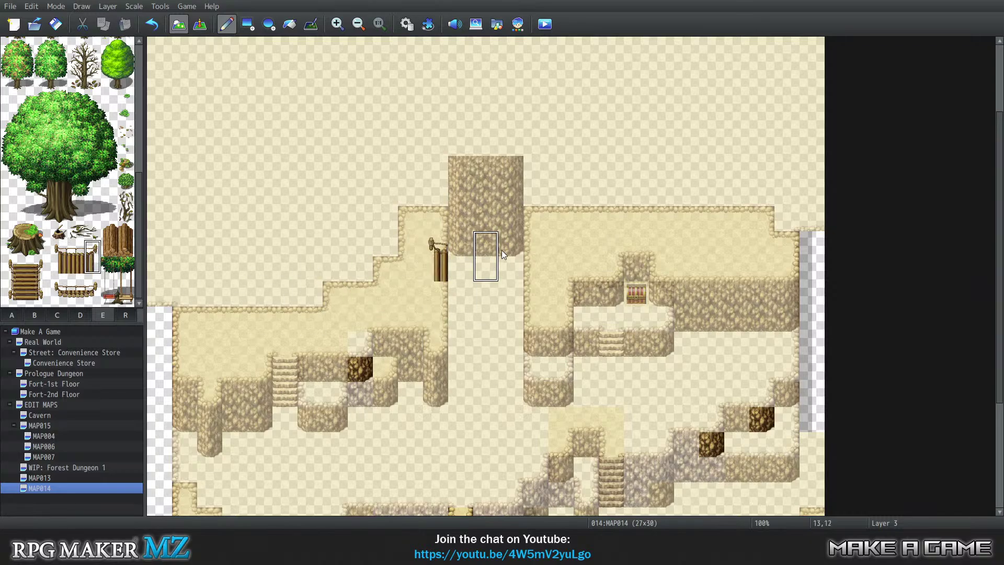
left_click(528, 254)
Step: Add the lower end tiles beneath both bridge ends and fill the bridge's bottom edge across the channel on layer 3
left_click(92, 298)
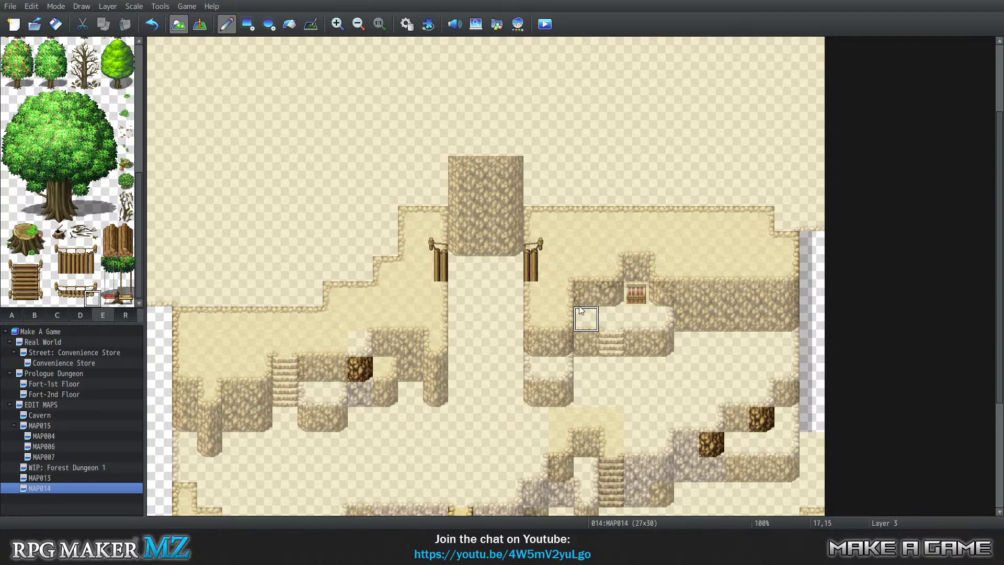
left_click(531, 293)
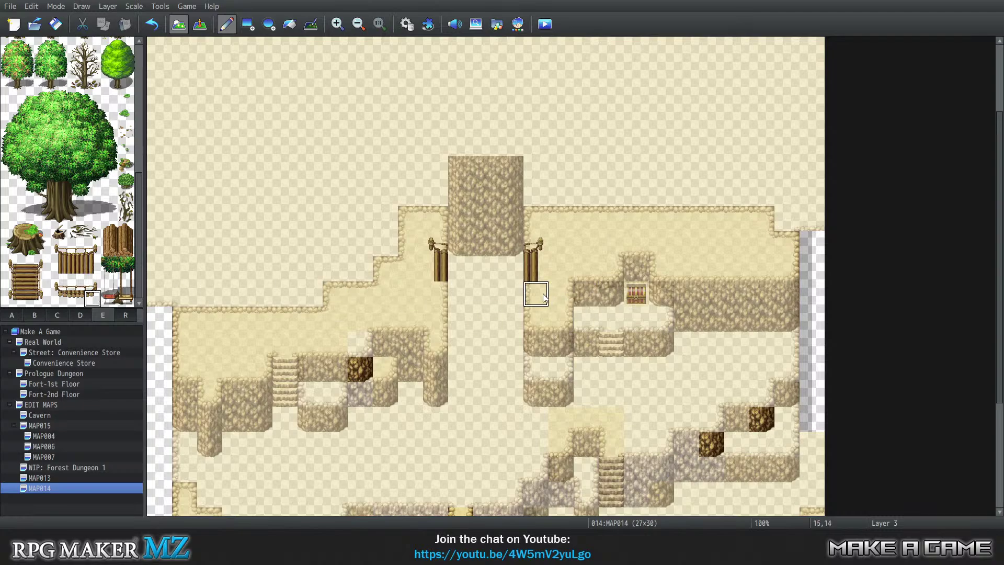
left_click(59, 297)
left_click_drag(92, 280, 93, 298)
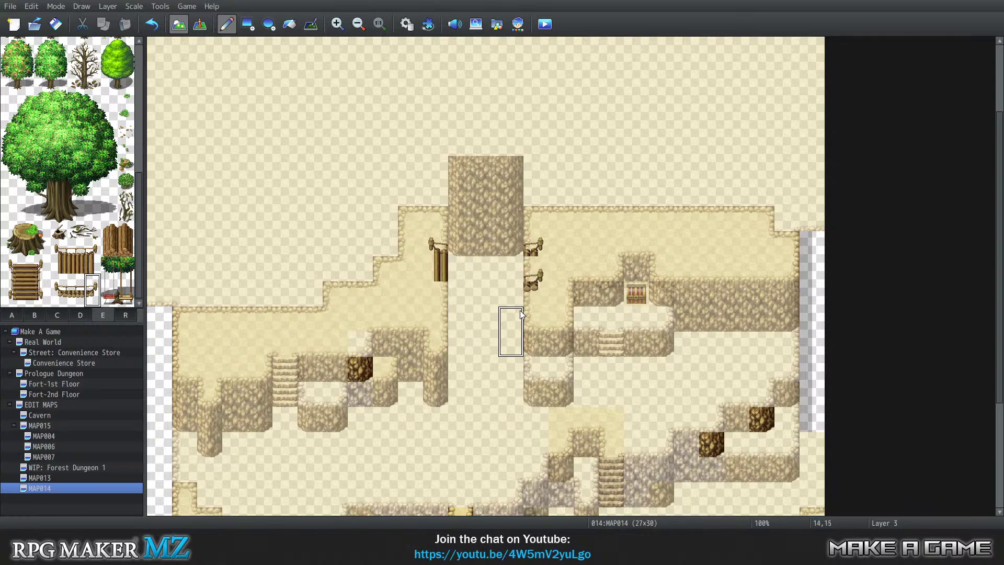
left_click(60, 291)
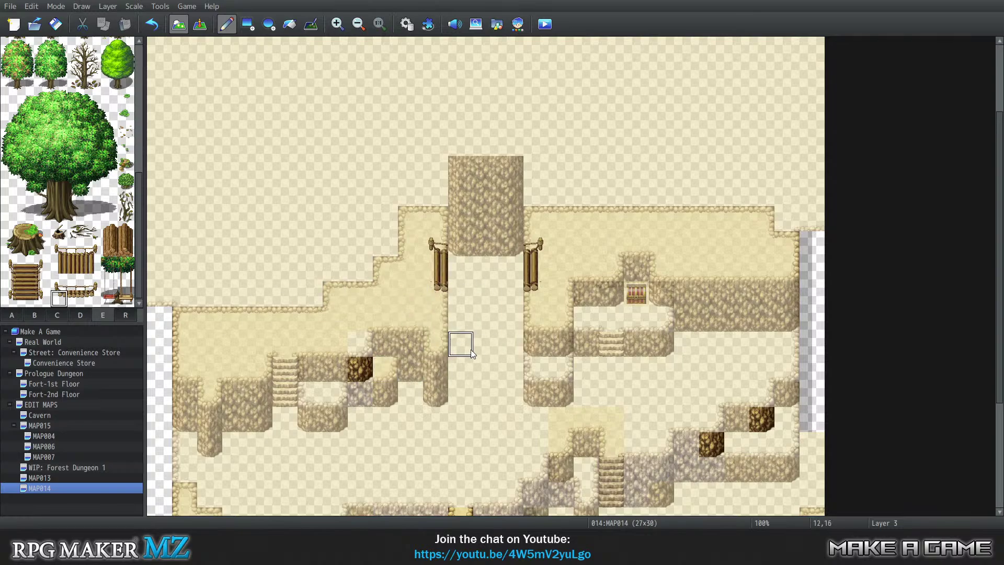
left_click(76, 298)
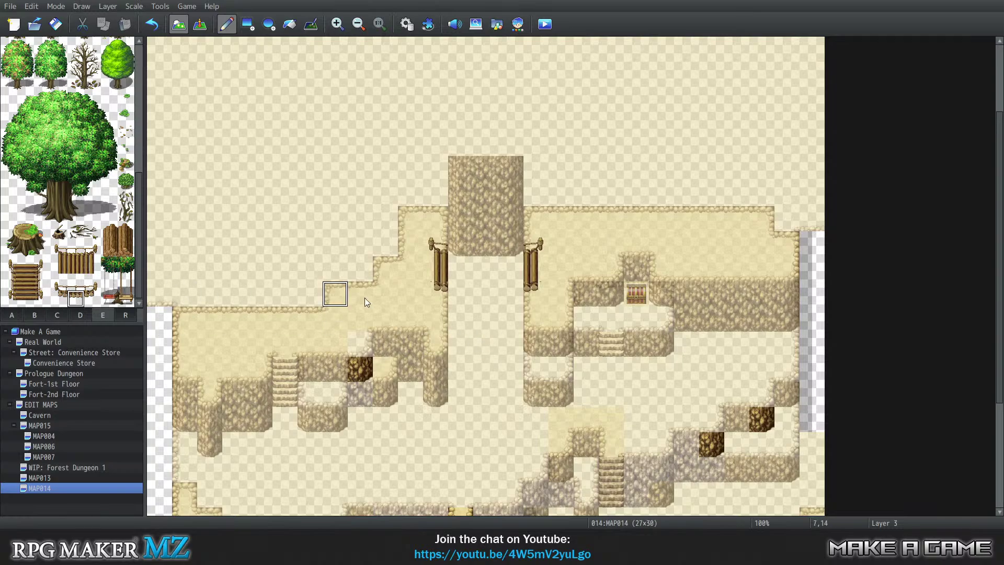
mouse_move(436, 292)
left_mouse_down()
mouse_move(510, 291)
mouse_move(485, 291)
left_mouse_up()
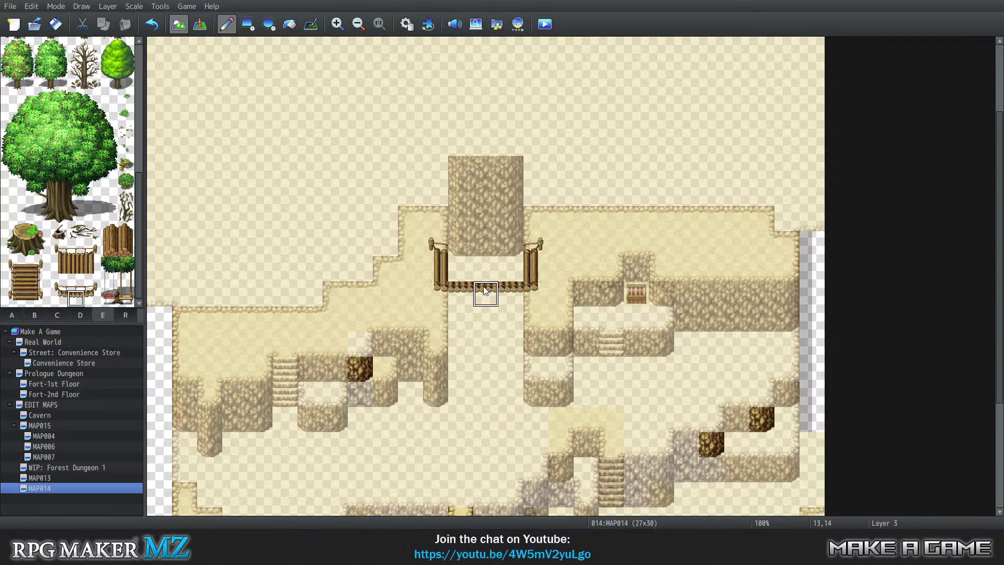
Step: Fill the bridge deck between the two ends with continuous middle plank tiles, replacing the gapped plank pieces
left_click_drag(59, 264, 91, 265)
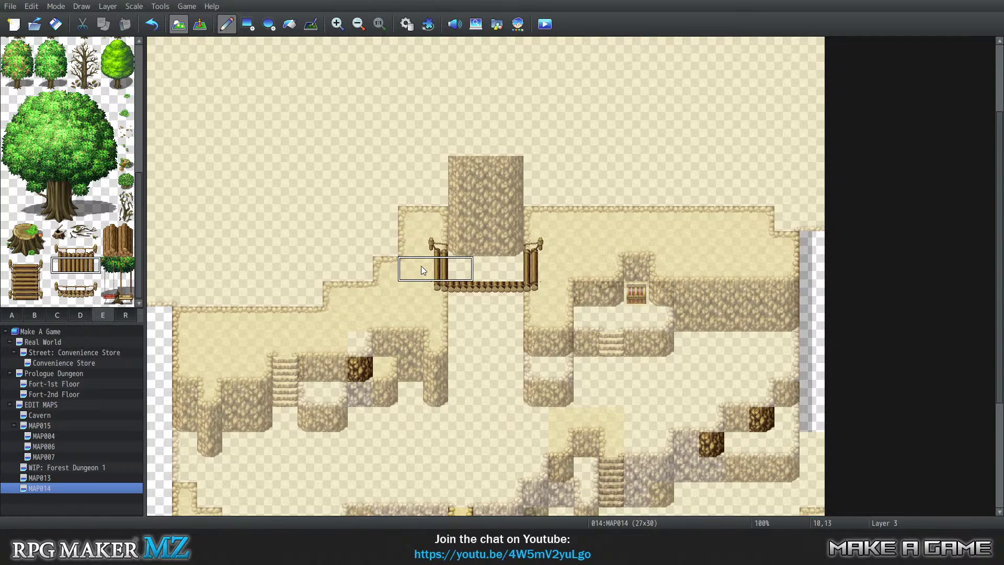
left_click(458, 267)
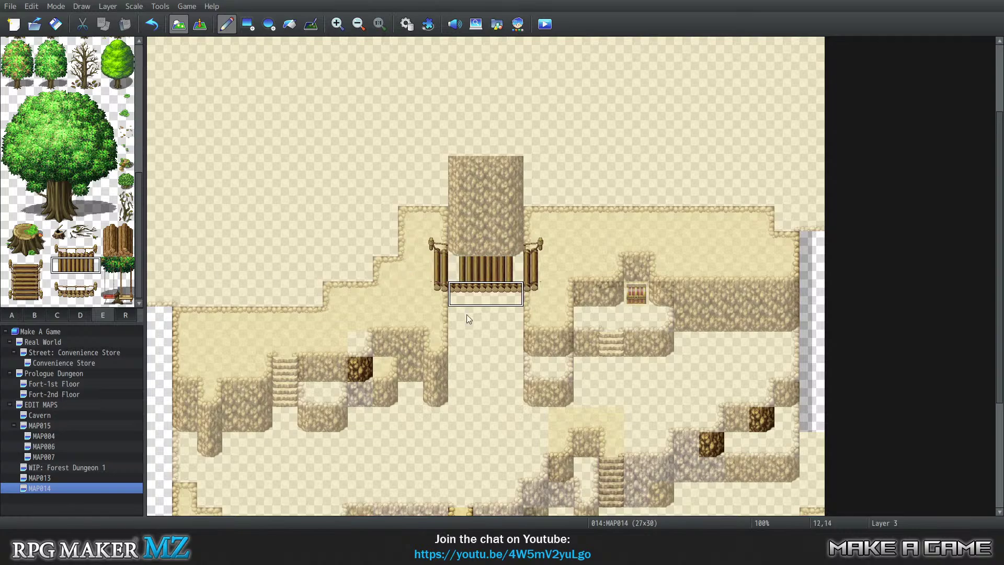
right_click(465, 266)
left_click(484, 266)
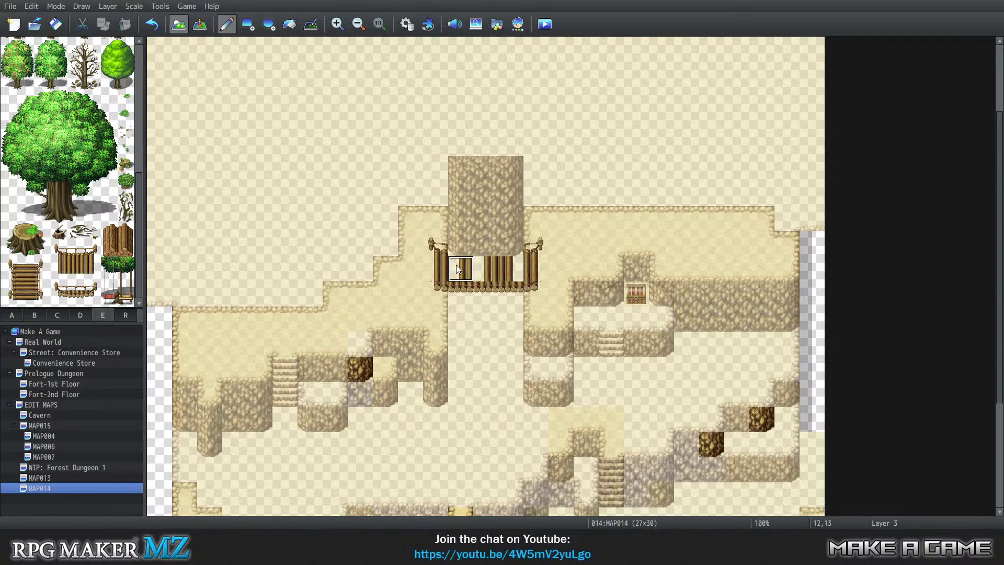
left_click(76, 265)
left_click(491, 269)
left_click(494, 270)
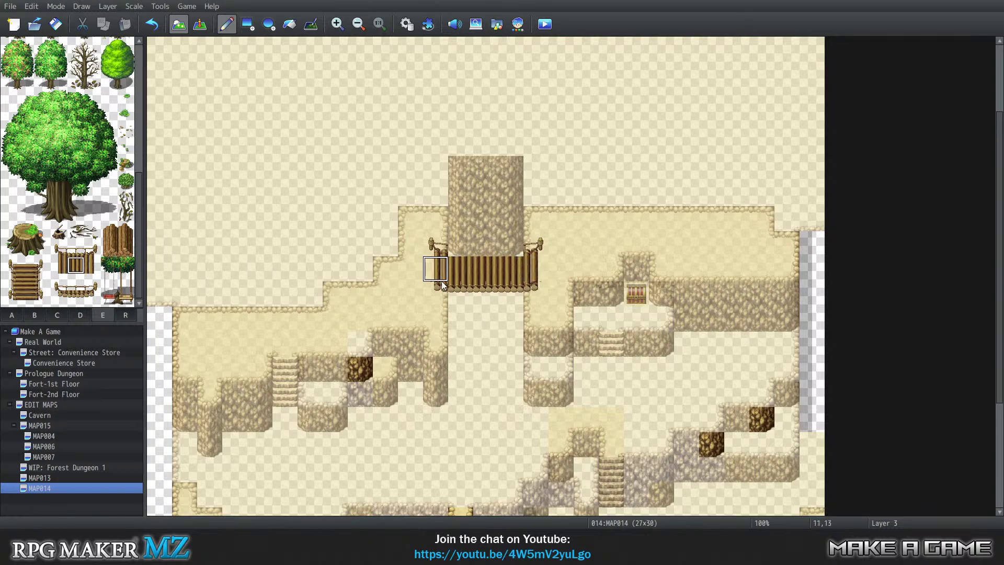
Step: Place the front rope railing across the bridge on layer 4 and the rear rope along its back edge on layer 3
key("4")
left_click_drag(59, 282, 94, 285)
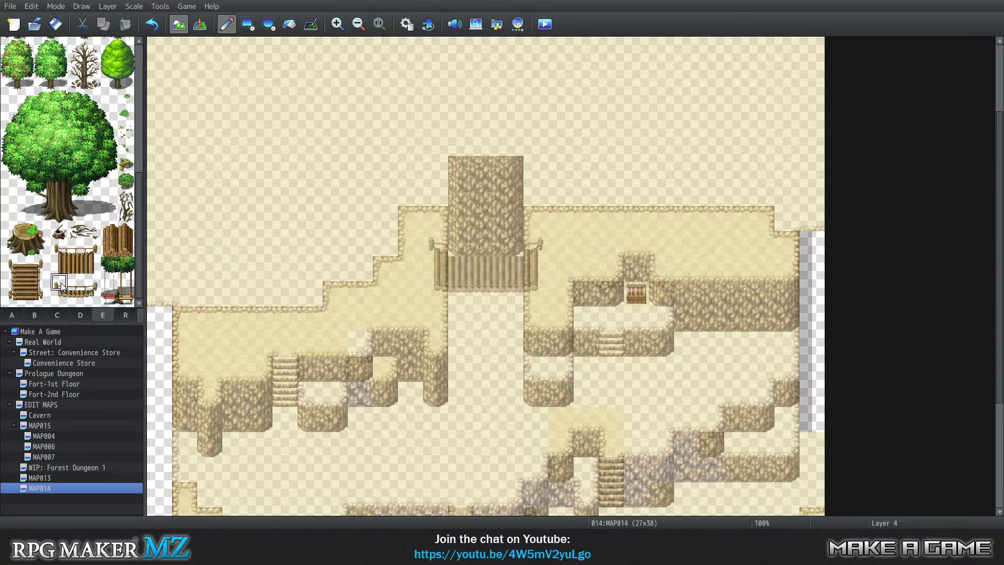
right_click(438, 274)
left_click(59, 283)
left_click(435, 268)
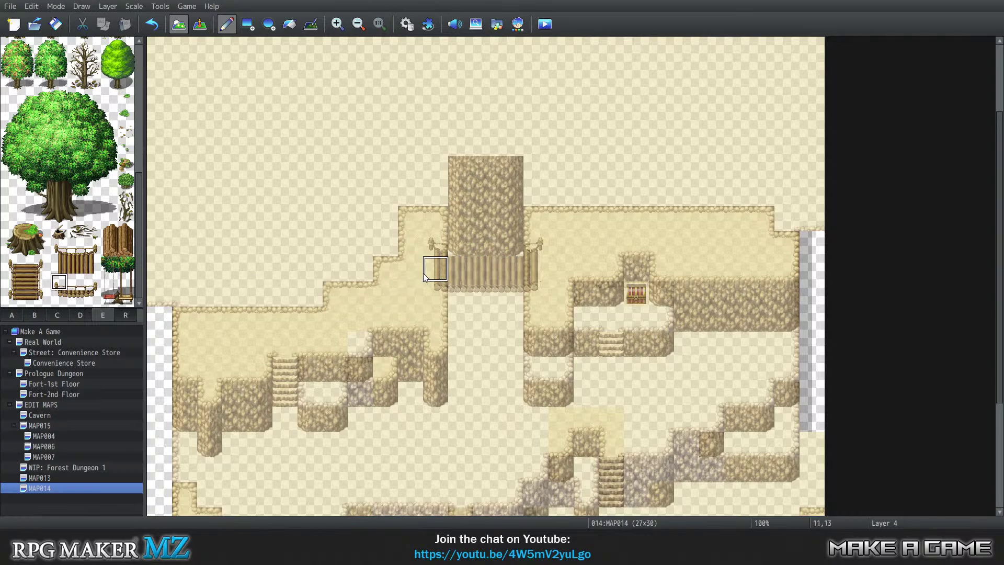
left_click(76, 282)
left_click(460, 273)
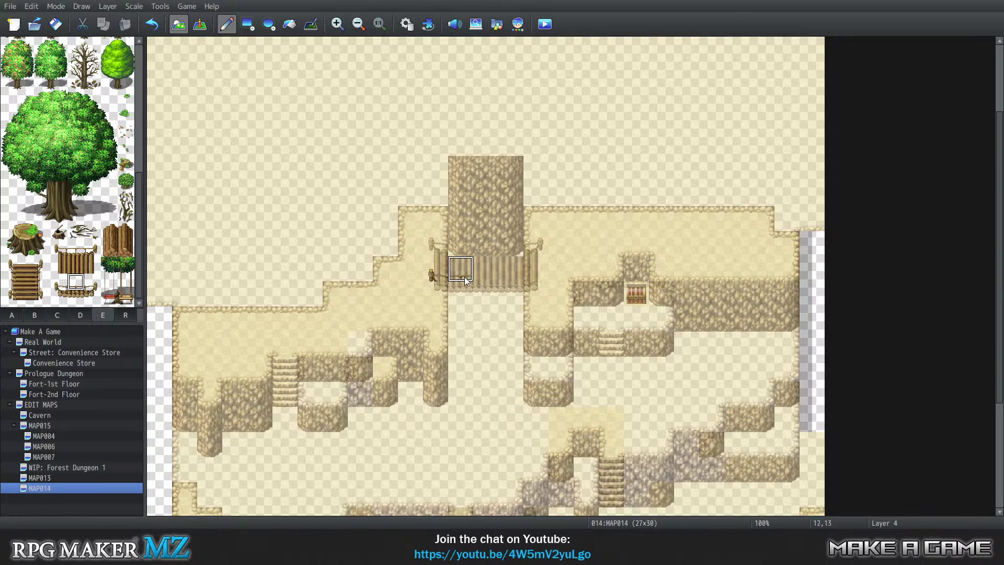
left_click(485, 273)
left_click(510, 273)
left_click(92, 282)
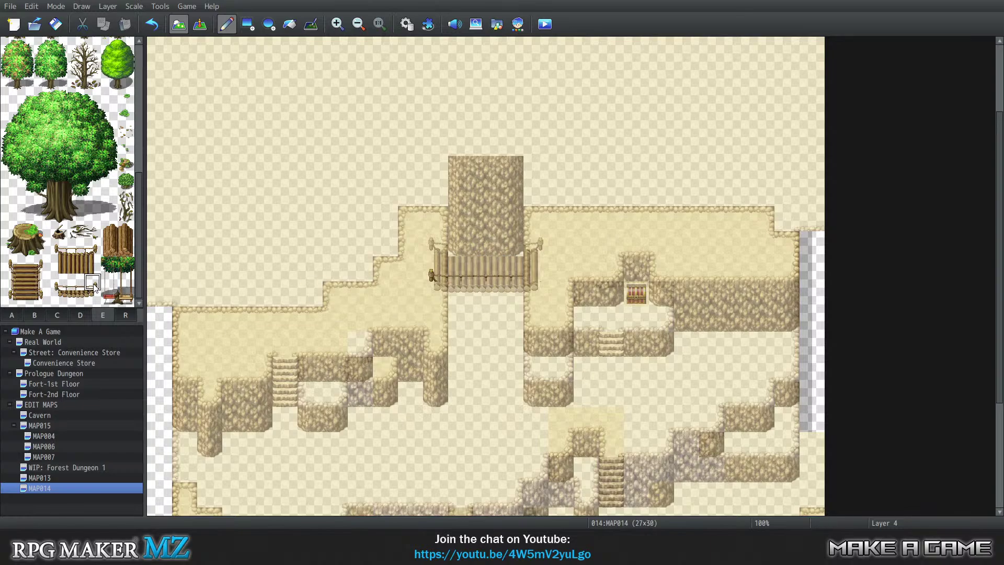
left_click(536, 273)
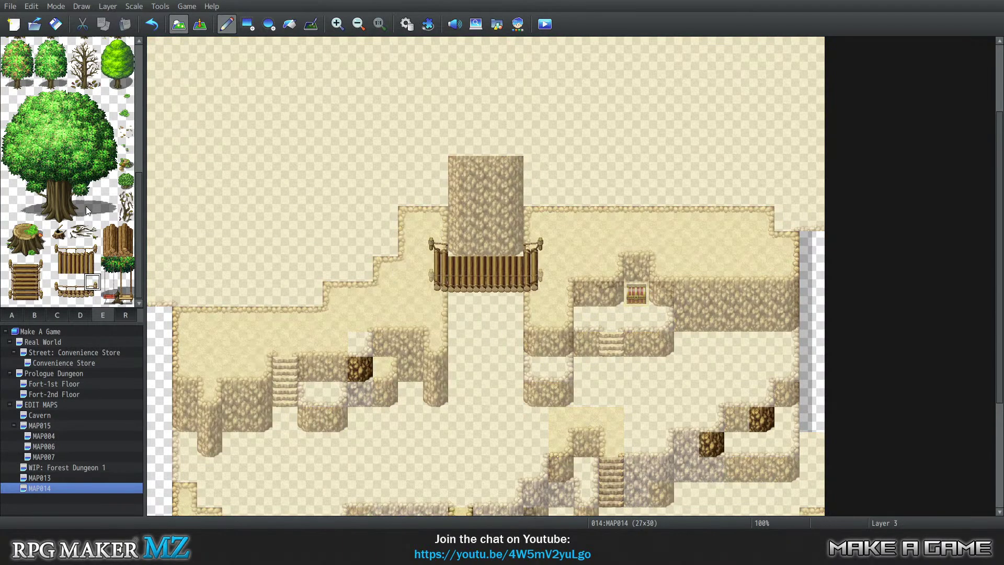
left_click(76, 249)
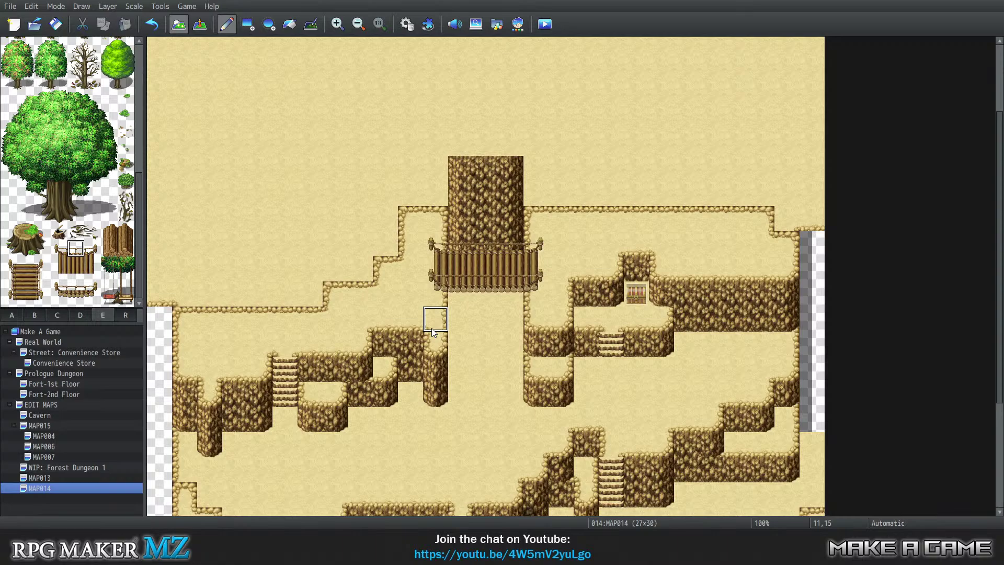
key("3")
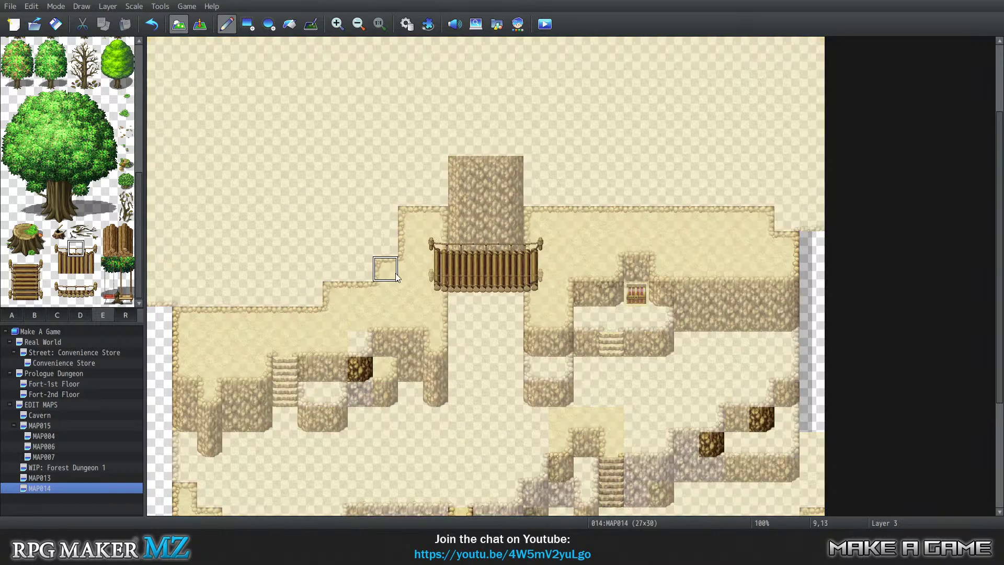
right_click_drag(439, 277, 440, 299)
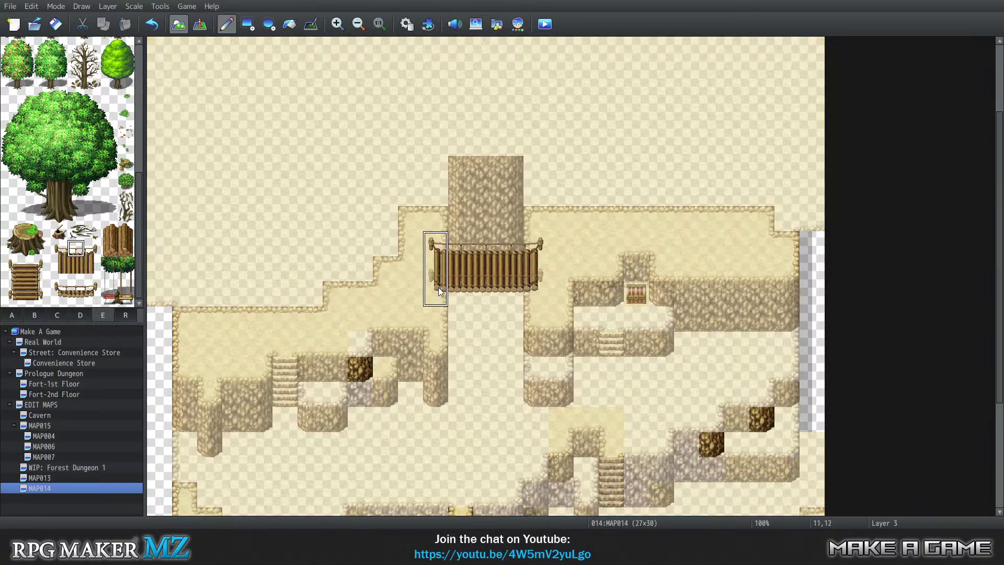
left_click(453, 292)
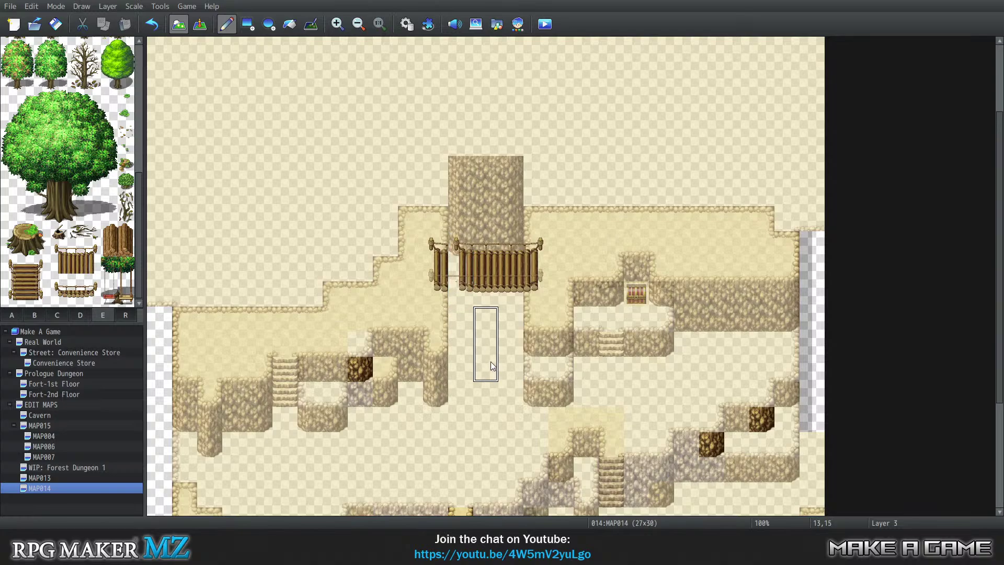
key("ctrl+z")
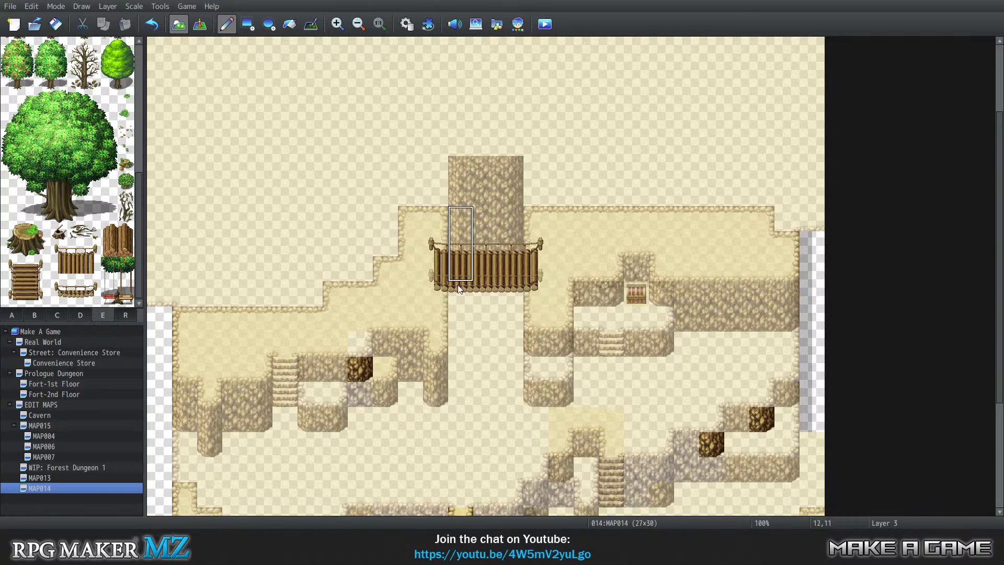
left_click(79, 315)
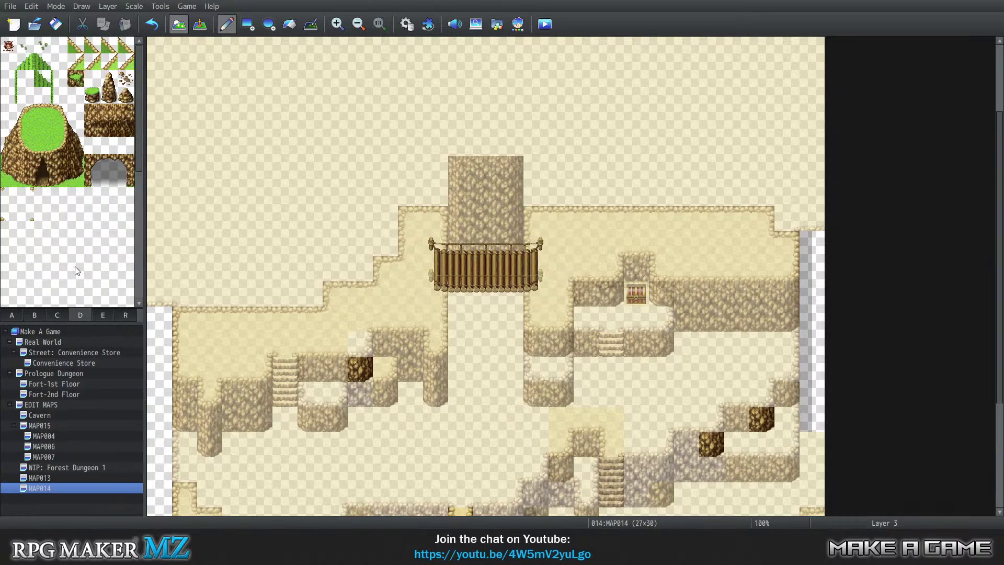
left_click(58, 129)
left_click(51, 314)
scroll(42, 298, "down", 3)
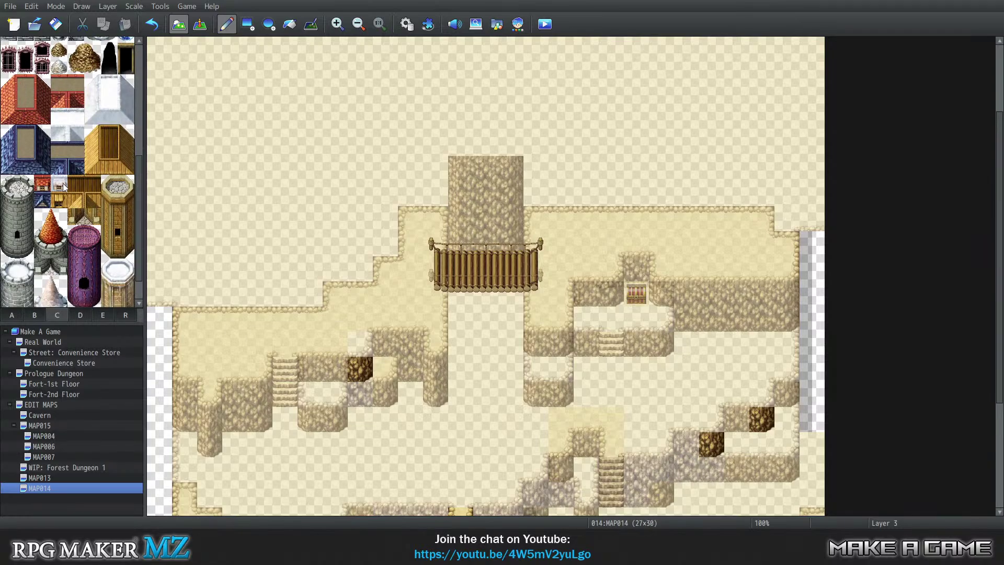
left_click(80, 314)
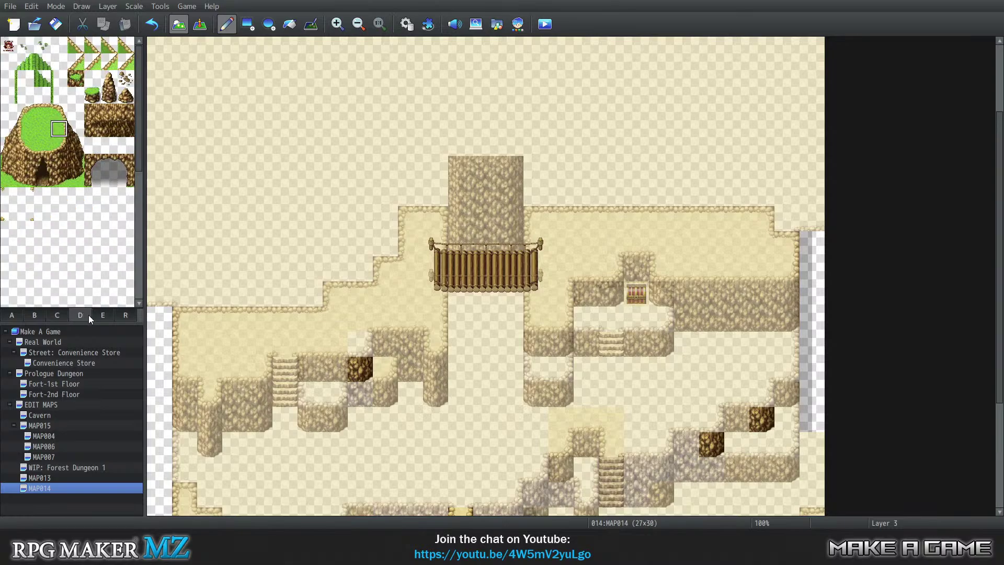
left_click(94, 317)
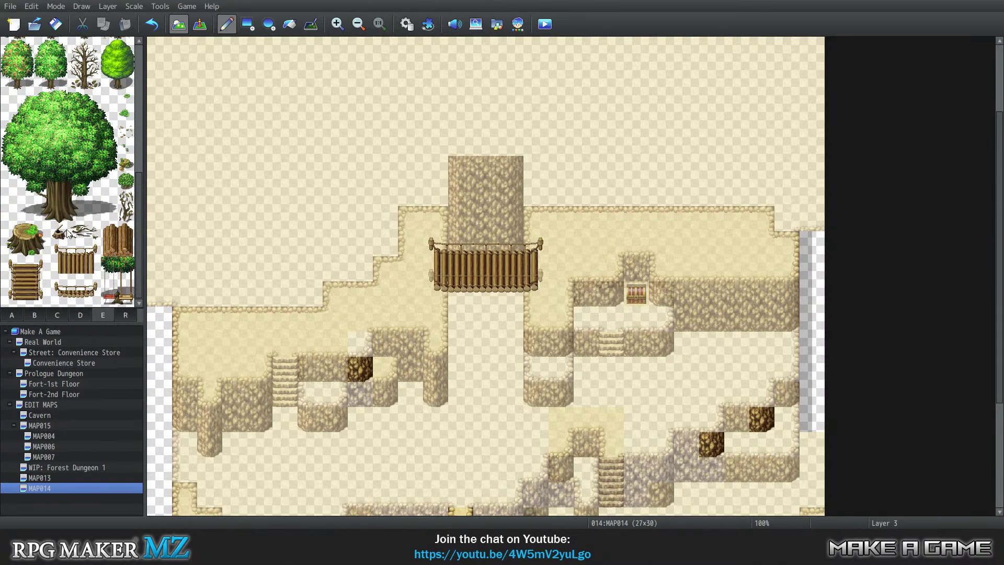
Step: Copy the whole five-tile-wide bridge on layer 3 and place it one tile lower across the channel
left_click(58, 265)
right_click_drag(428, 256, 525, 303)
left_click(528, 308)
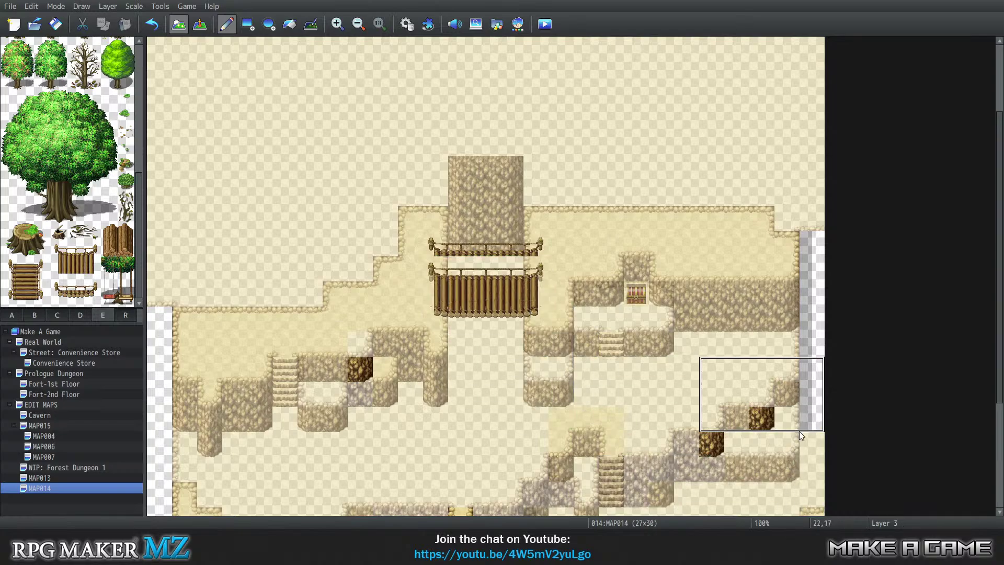
Step: Copy the front rope railing on layer 4 one row down onto the lowered bridge and clear the original railing row
key("4")
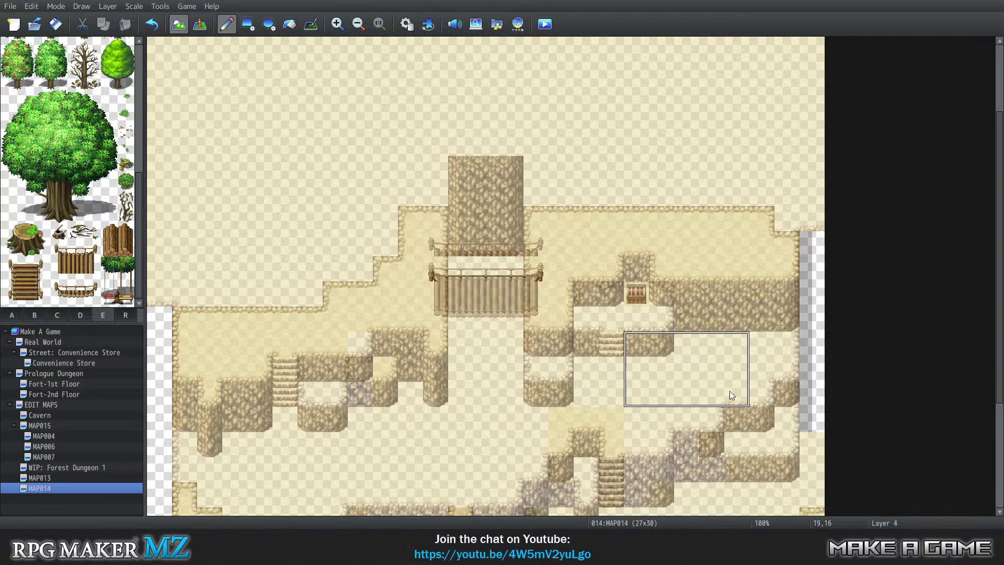
right_click(446, 272)
right_click(468, 274)
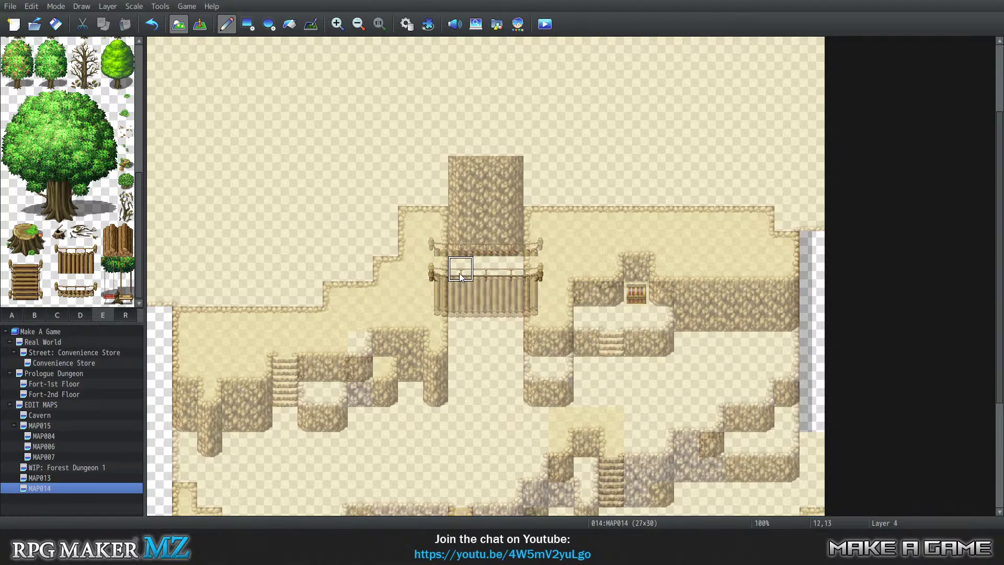
right_click_drag(461, 294, 386, 294)
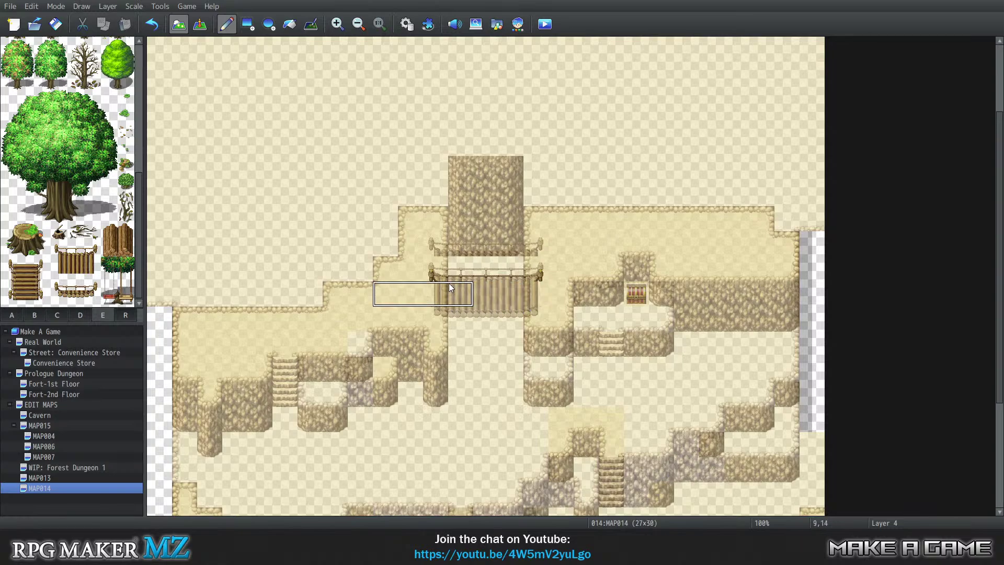
right_click_drag(436, 293, 531, 296)
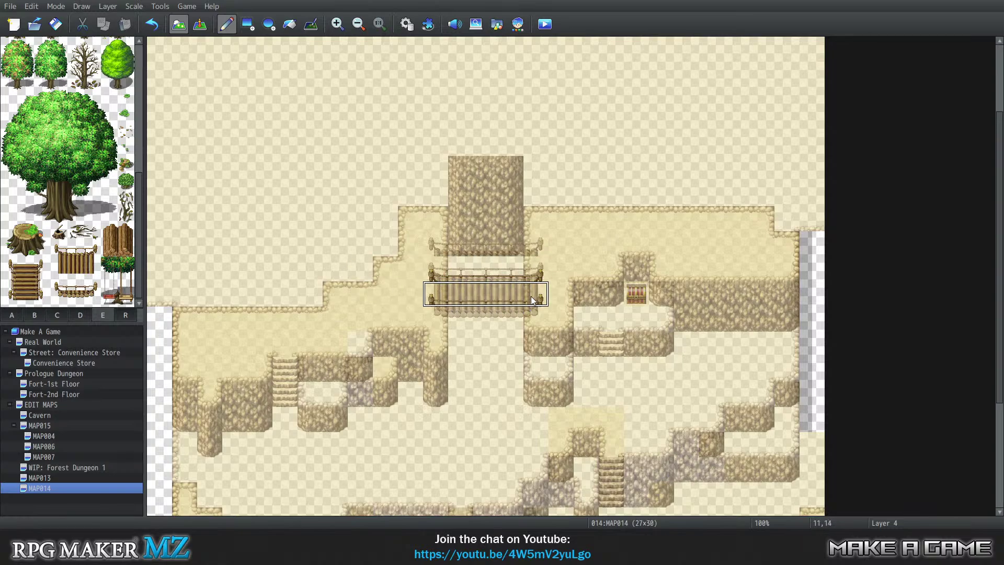
right_click(429, 273)
mouse_move(450, 274)
left_mouse_down()
mouse_move(519, 273)
mouse_move(437, 273)
left_mouse_up()
right_click(555, 274)
key("0")
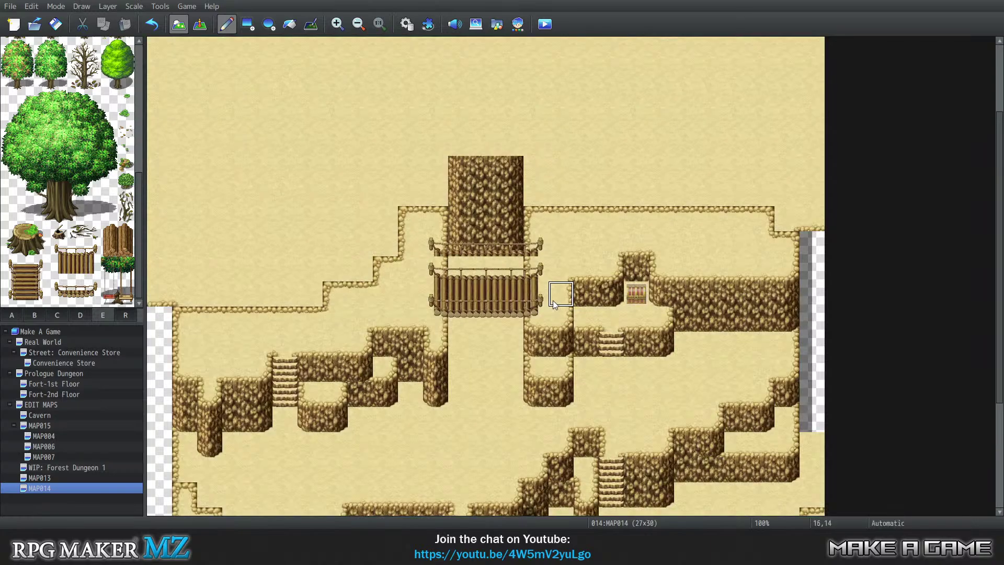
Step: Erase the leftover rope railing row on layer 3, just above the lowered bridge, and return to automatic layer mode
key("1")
key("2")
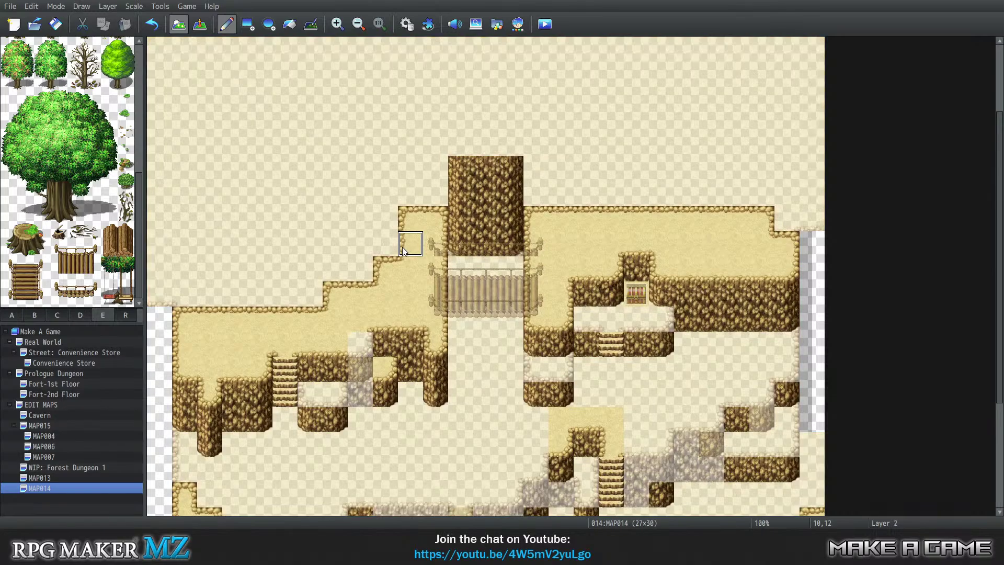
key("3")
left_click_drag(413, 246, 554, 249)
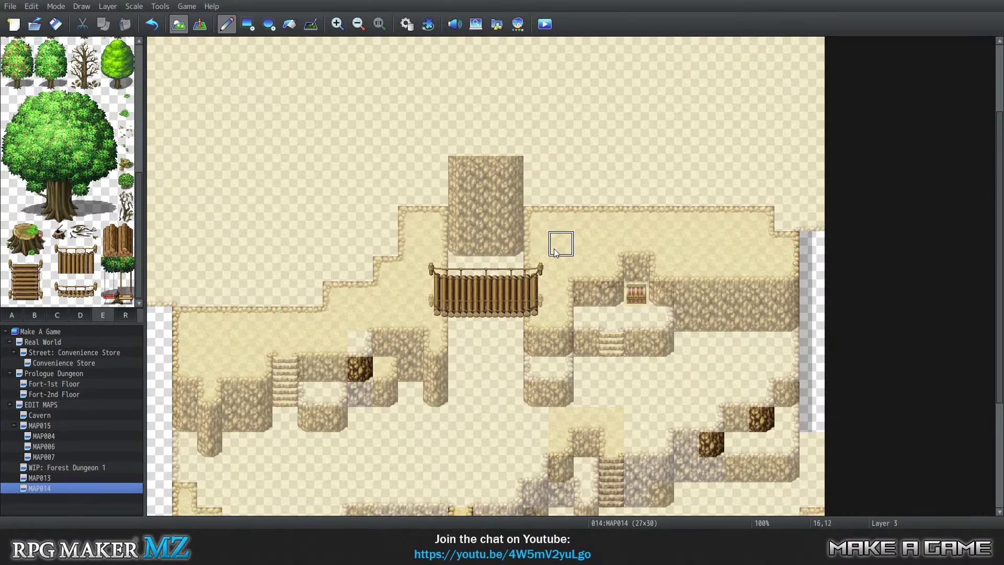
key("4")
key("0")
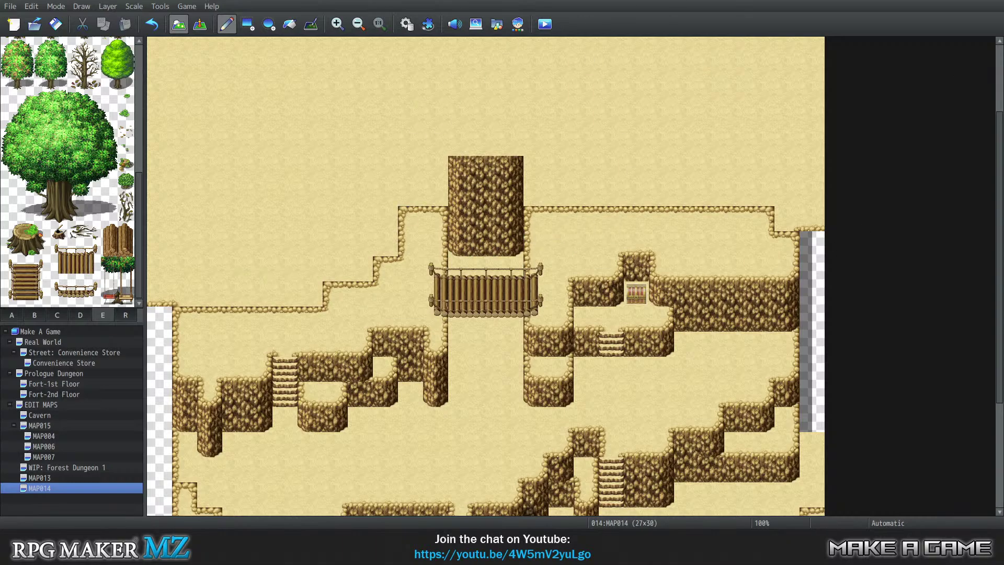
Step: Place the two-tile-high rocky cave opening from tileset D on layer 3 at the base of the cliff column behind the bridge
left_click(80, 315)
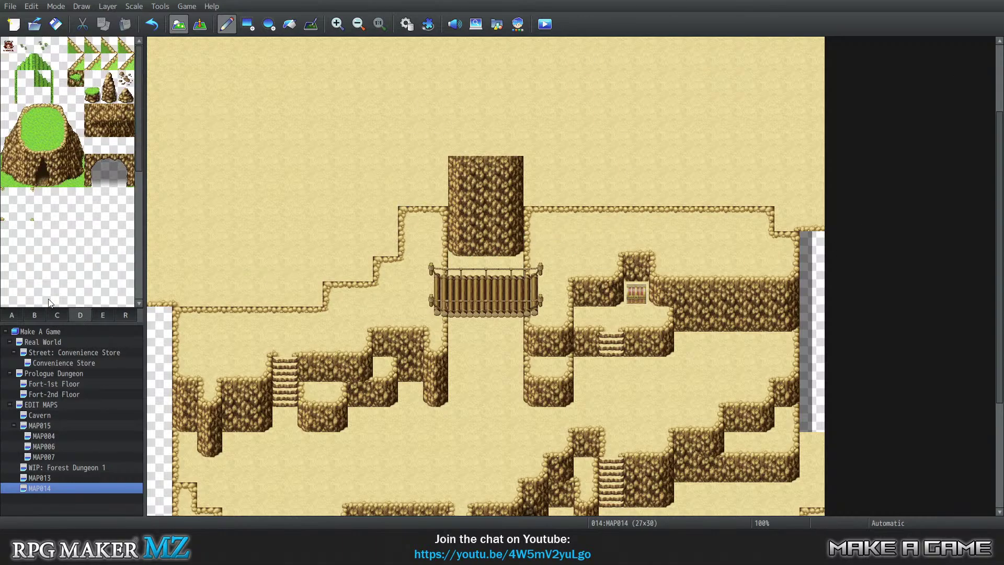
left_click(32, 316)
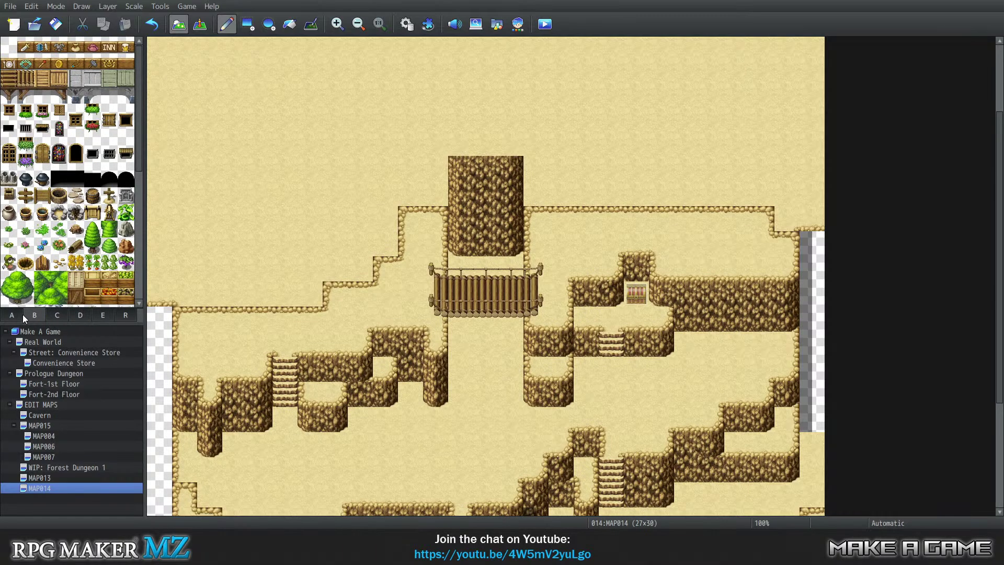
left_click(14, 316)
left_click(33, 315)
scroll(62, 157, "down", 8)
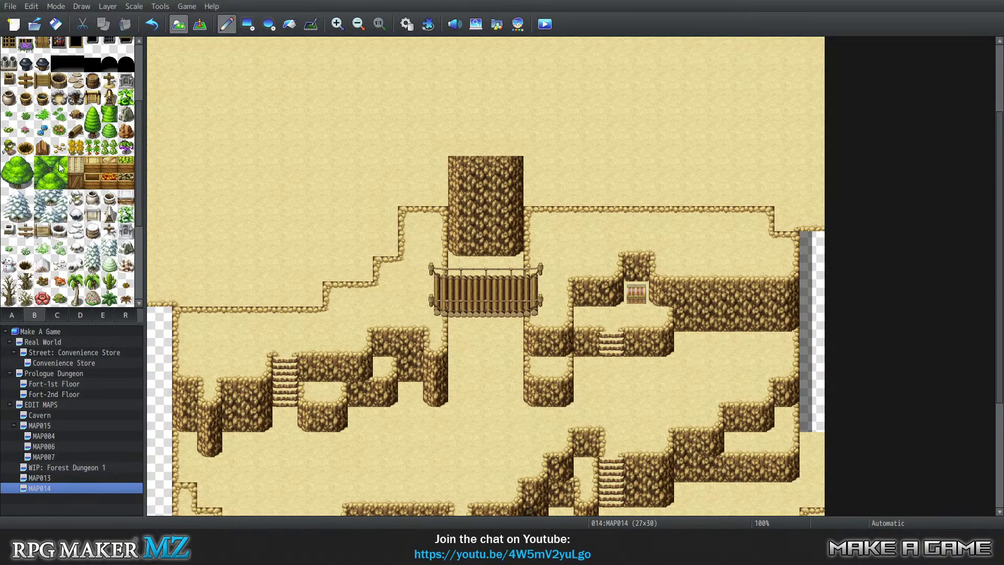
left_click(12, 316)
scroll(86, 193, "down", 2)
left_click(58, 315)
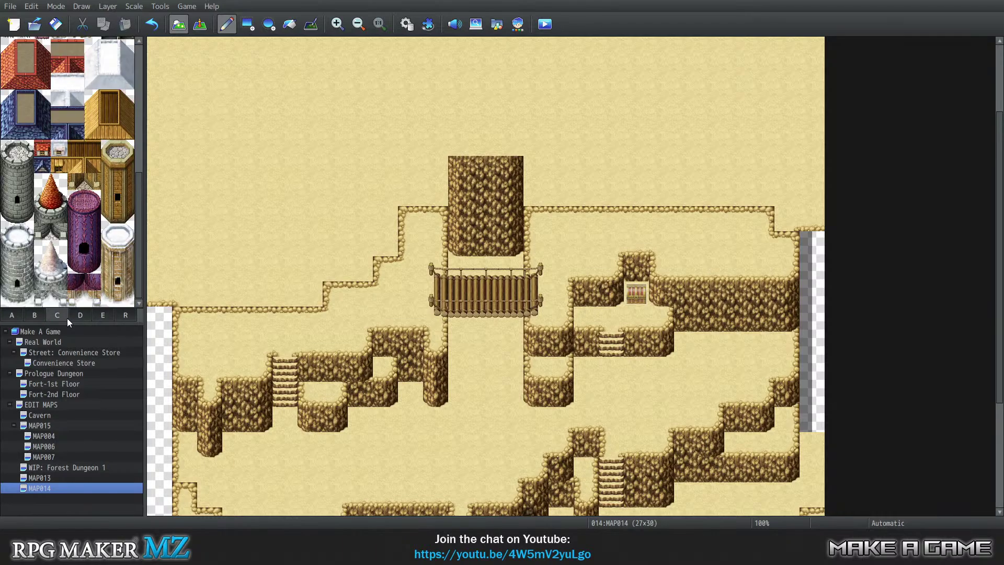
left_click(80, 315)
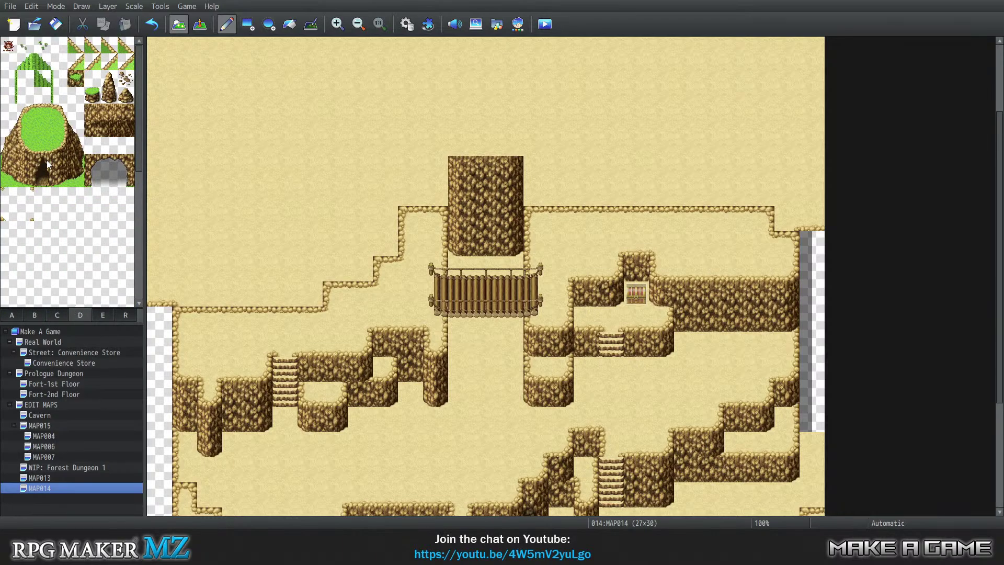
left_click(44, 182)
key("1")
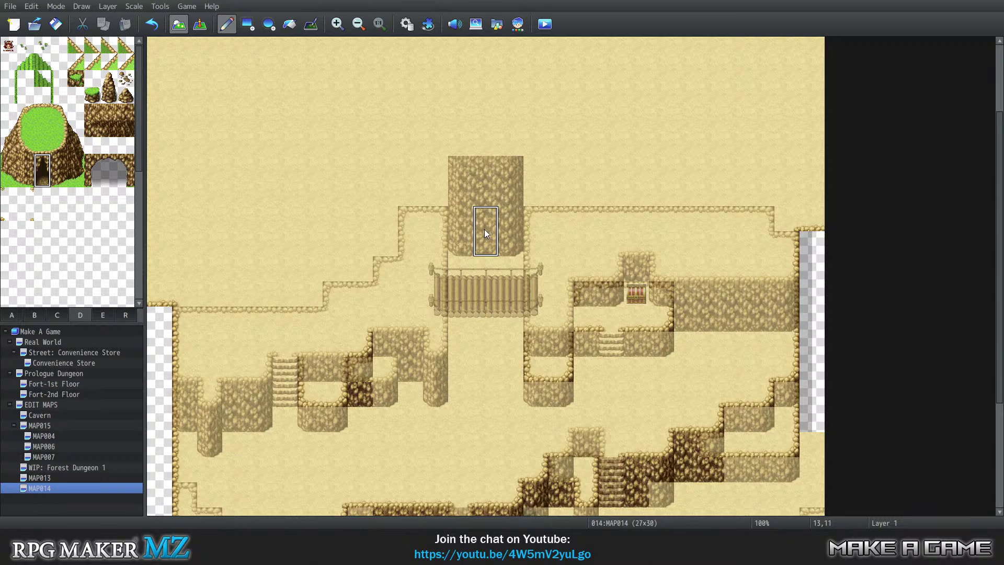
key("2")
key("3")
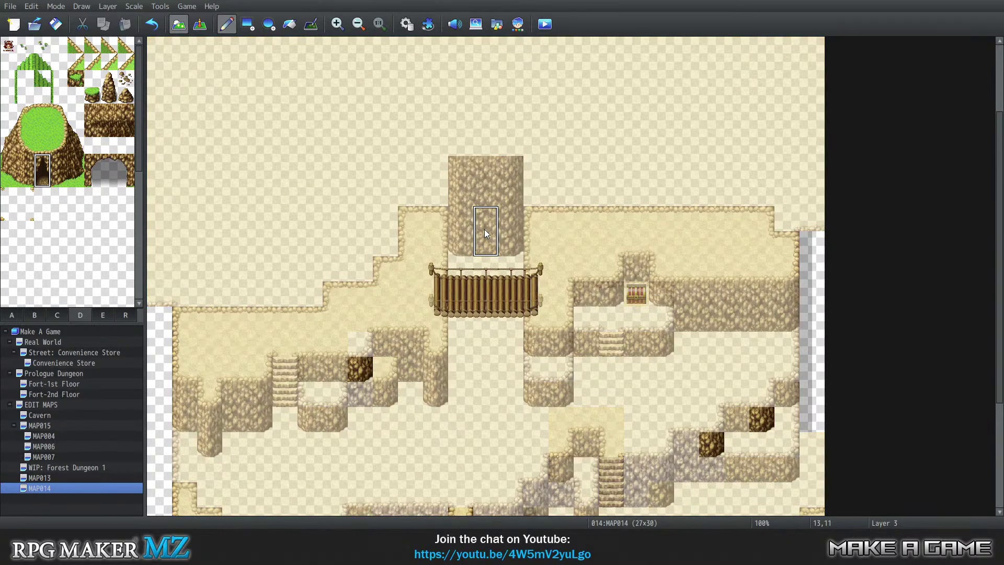
left_click(485, 229)
key("4")
key("0")
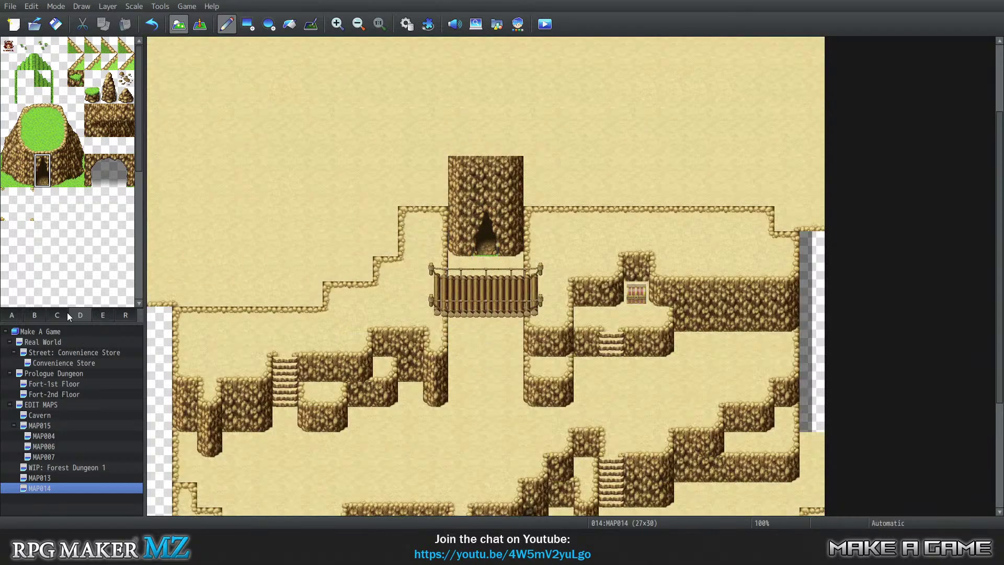
Step: Replace the cave opening behind the bridge with the two-tile-high black cave entrance from tileset C on layer 3
left_click(67, 312)
left_click(38, 316)
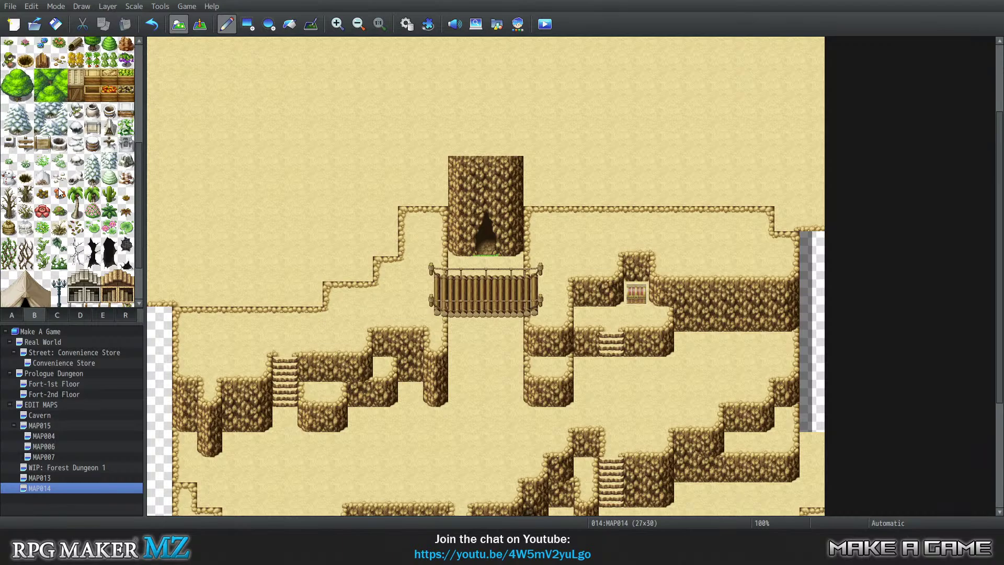
scroll(60, 193, "up", 10)
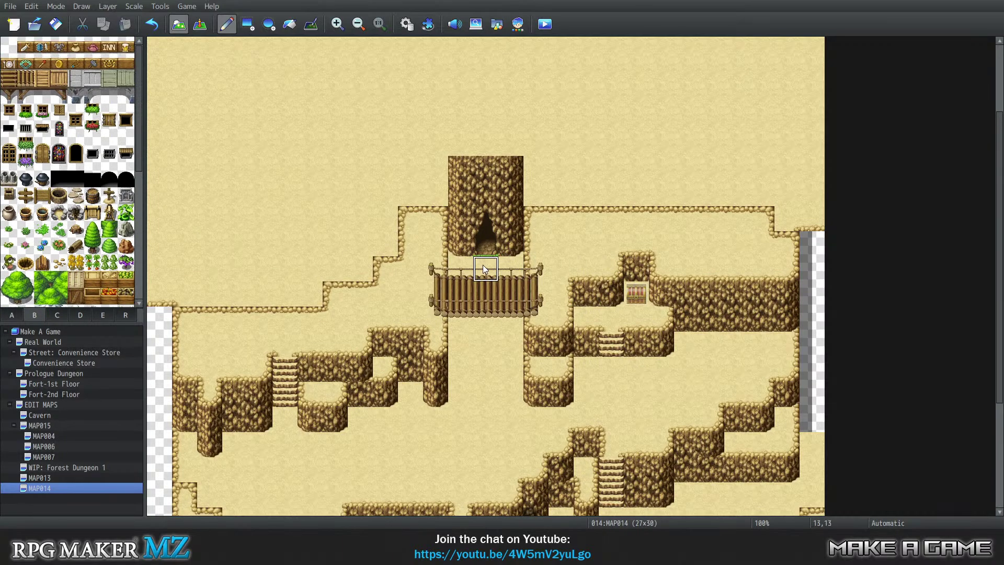
left_click(11, 315)
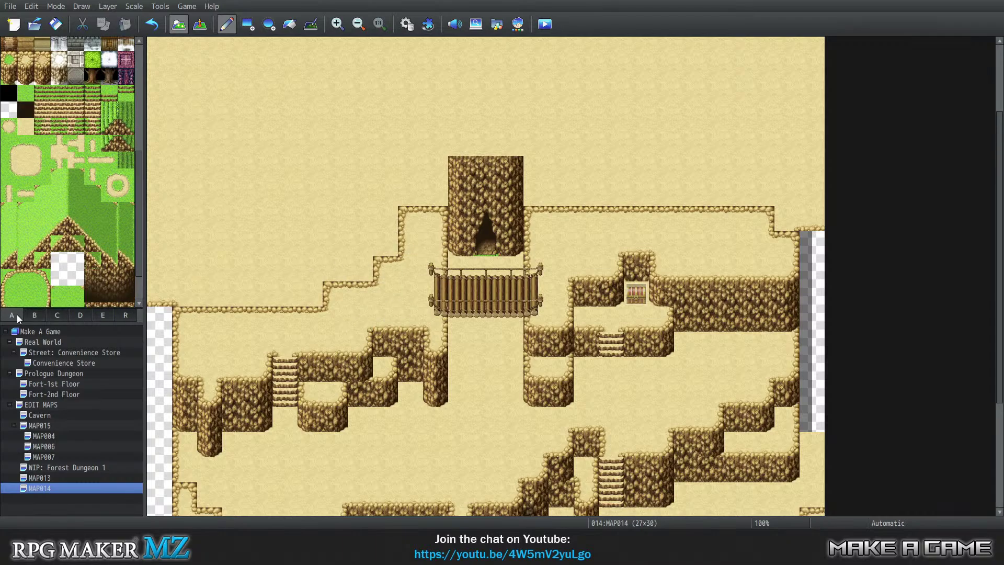
scroll(71, 227, "up", 8)
scroll(98, 226, "up", 5)
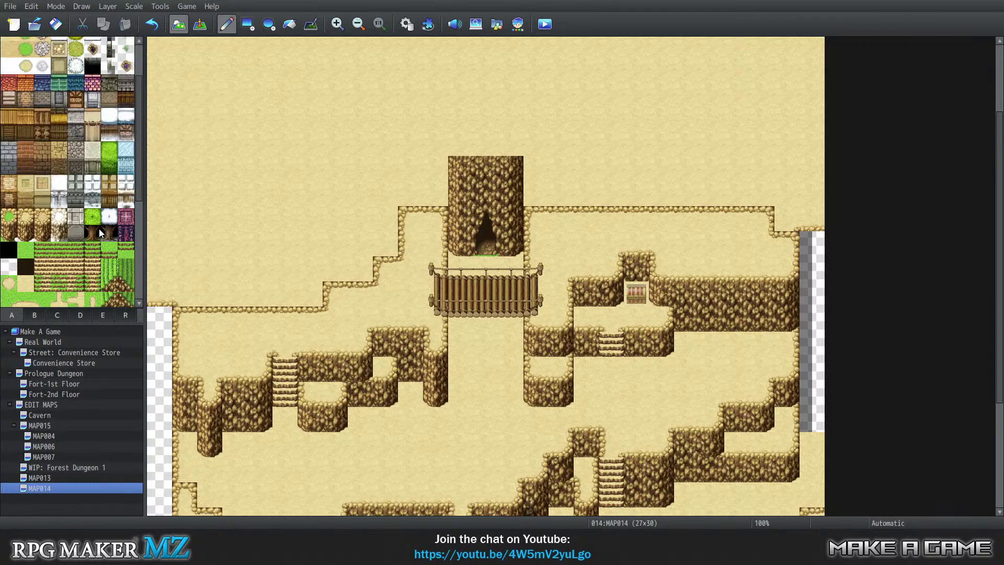
left_click(80, 316)
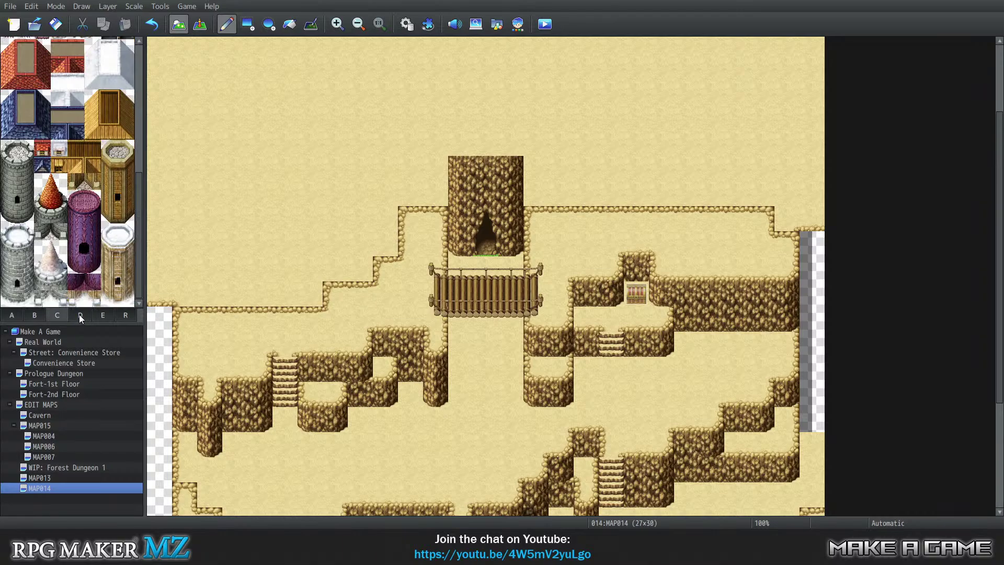
scroll(91, 272, "up", 7)
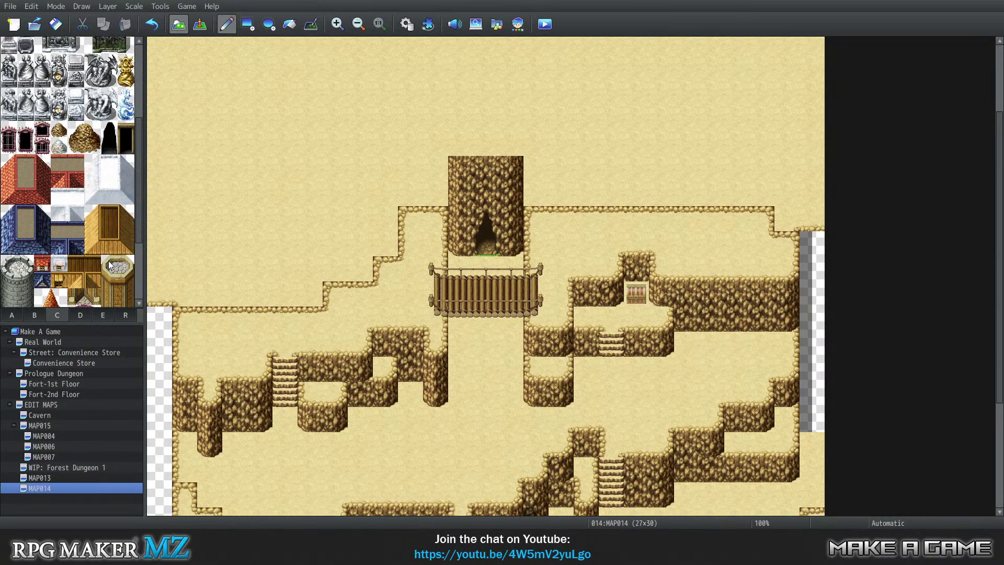
left_click_drag(108, 197, 108, 210)
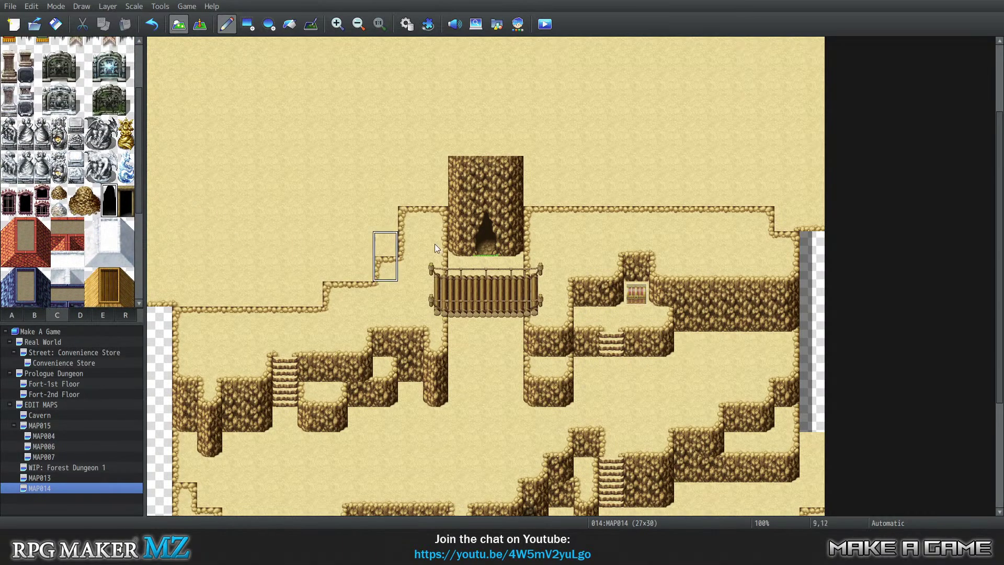
key("ctrl+1")
key("ctrl+3")
left_click(482, 229)
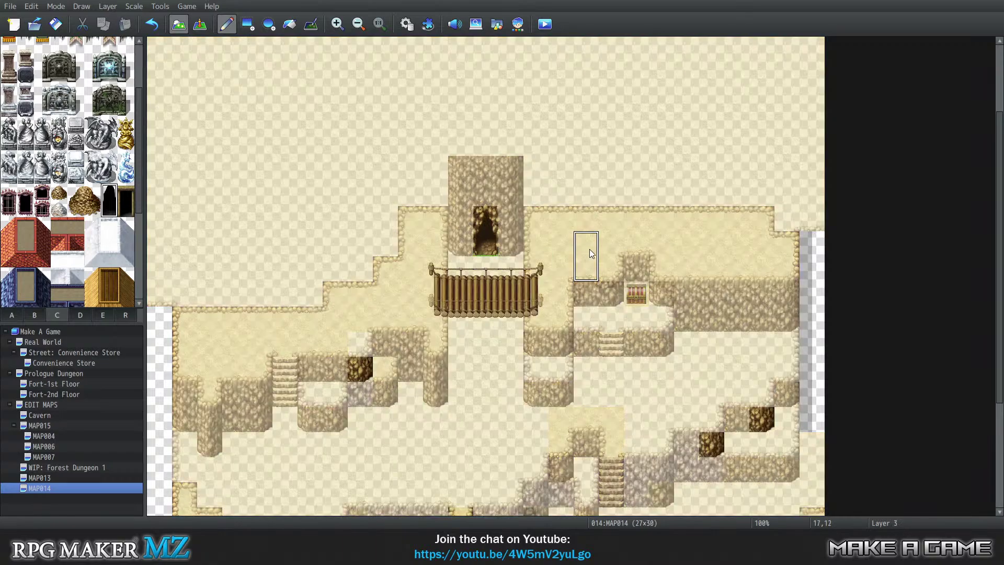
key("ctrl+4")
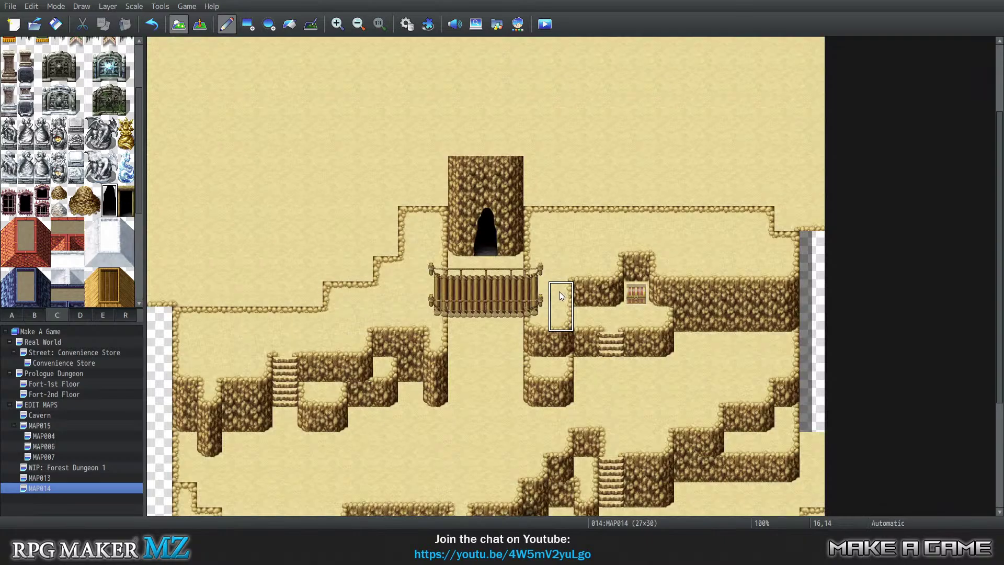
key("ctrl+0")
Step: Look through tilesets C, E and B for further objects and plants suited to the cliff map
scroll(33, 152, "up", 3)
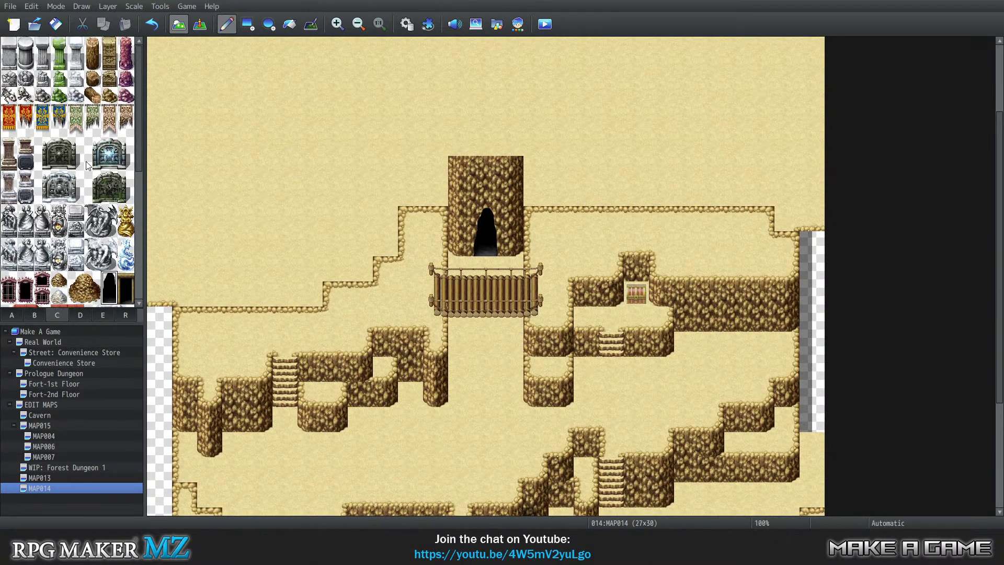
scroll(313, 243, "down", 3)
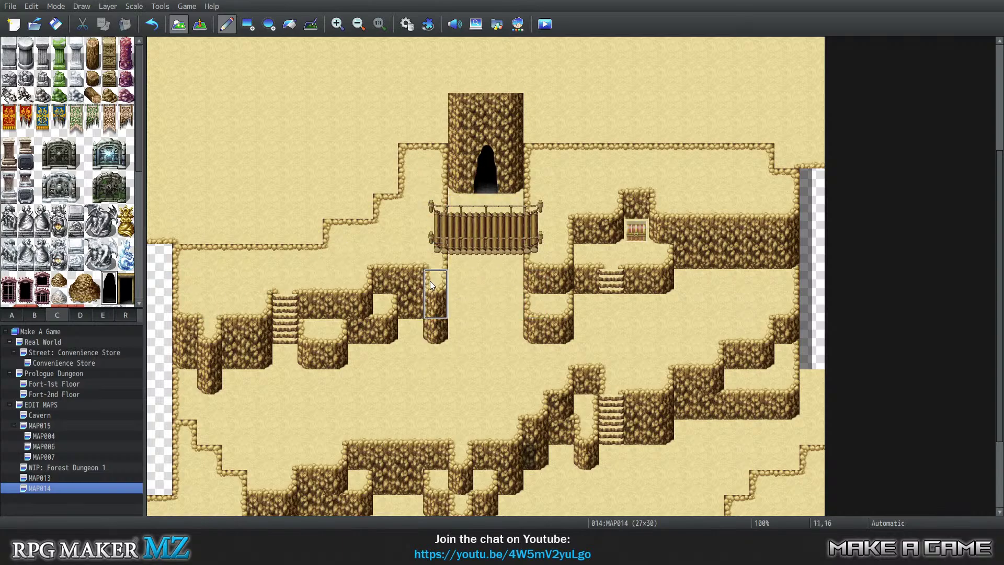
scroll(44, 194, "down", 3)
scroll(43, 194, "down", 6)
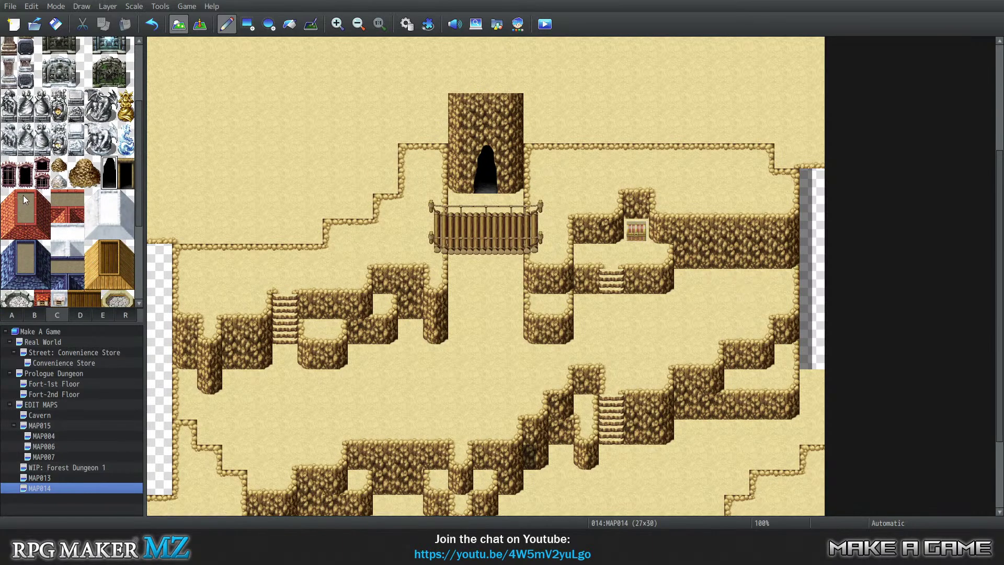
left_click(83, 315)
left_click(102, 314)
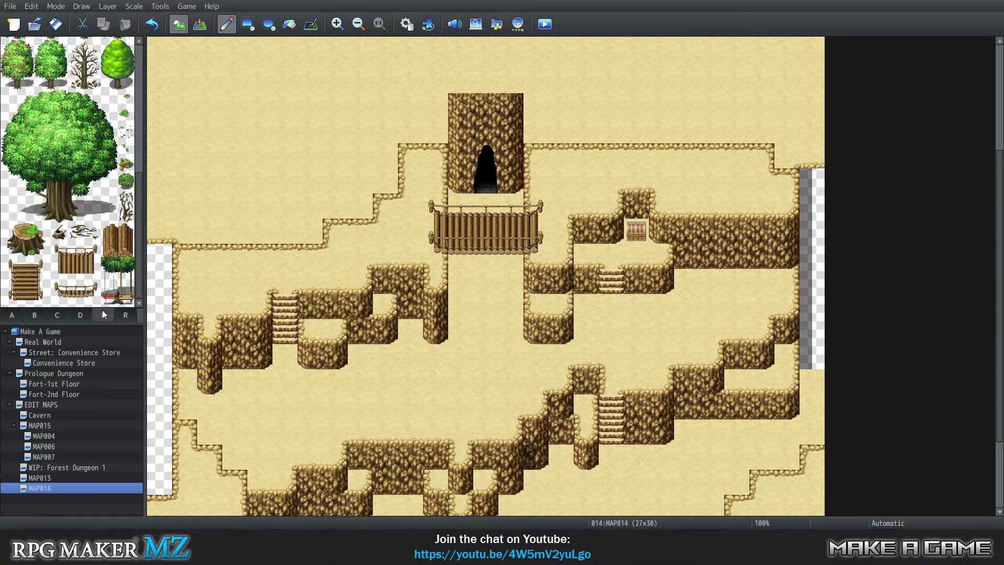
scroll(92, 236, "up", 5)
scroll(92, 236, "up", 6)
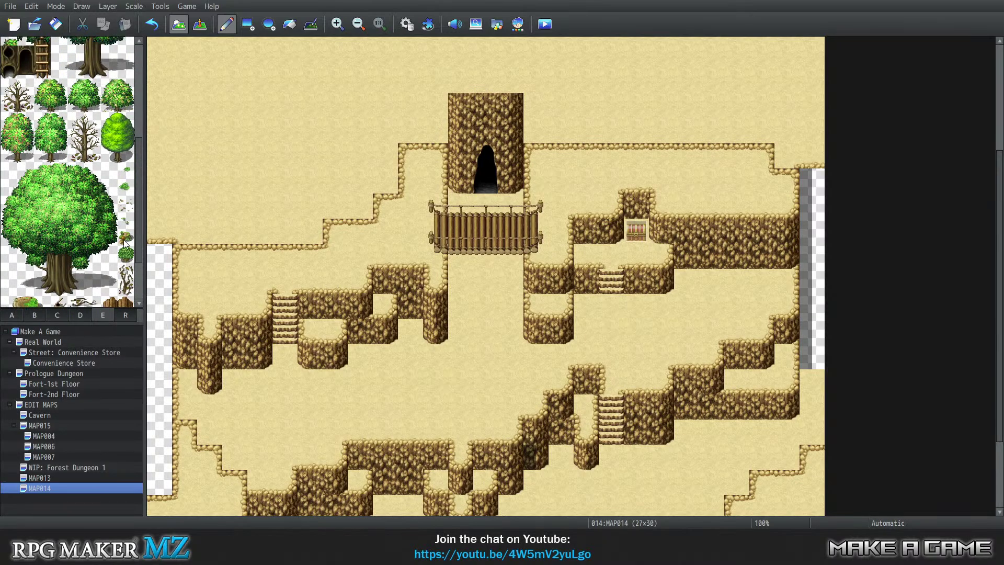
scroll(142, 243, "up", 2)
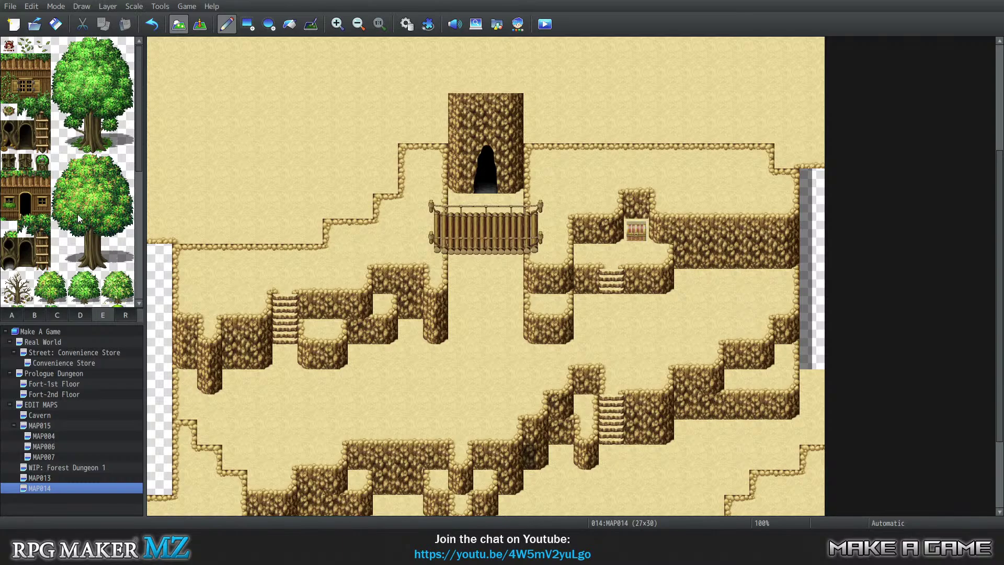
scroll(84, 218, "down", 2)
scroll(84, 218, "down", 10)
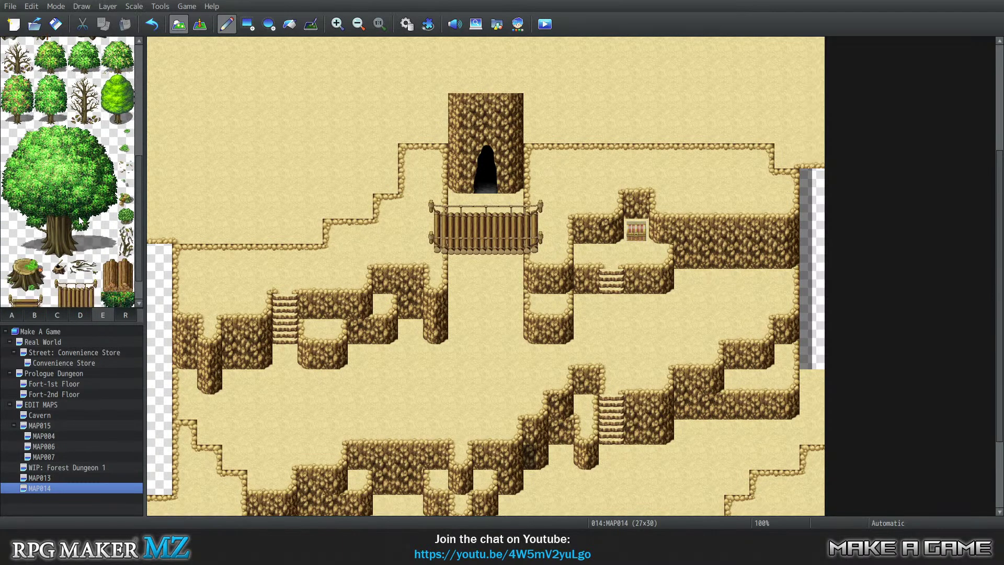
left_click(85, 312)
left_click(59, 316)
left_click(29, 316)
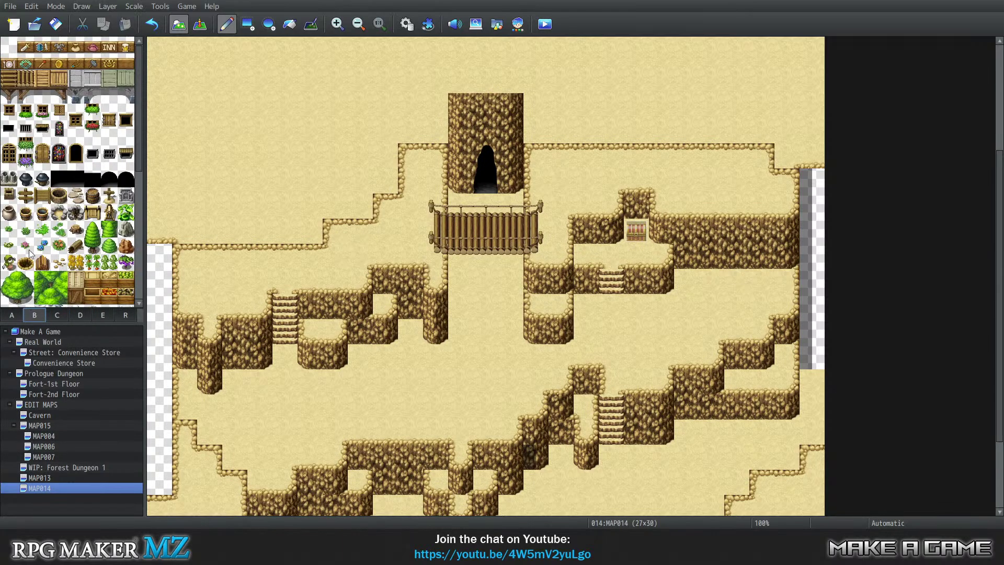
scroll(76, 178, "down", 5)
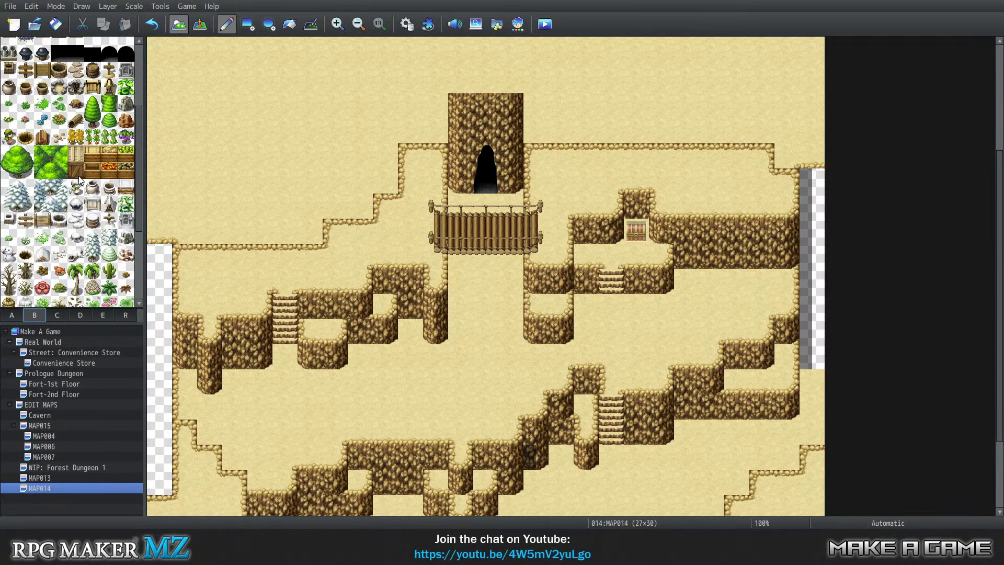
scroll(79, 180, "down", 6)
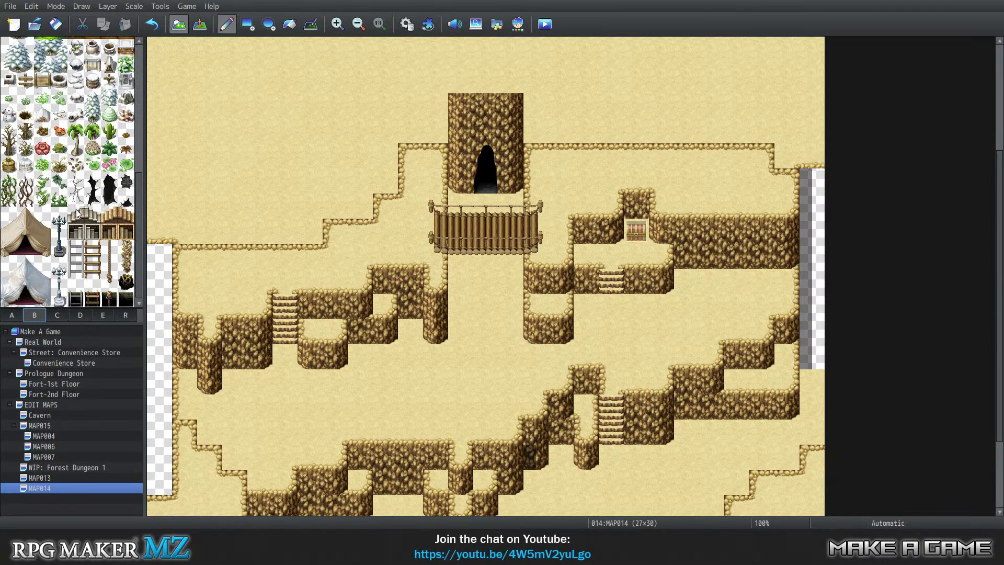
scroll(102, 252, "up", 2)
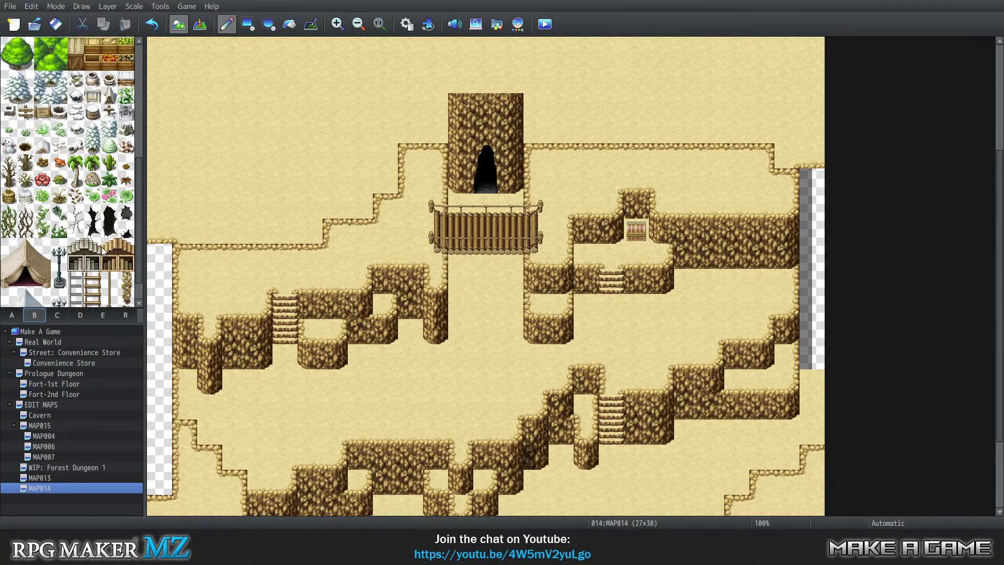
scroll(103, 252, "up", 2)
scroll(418, 285, "down", 2)
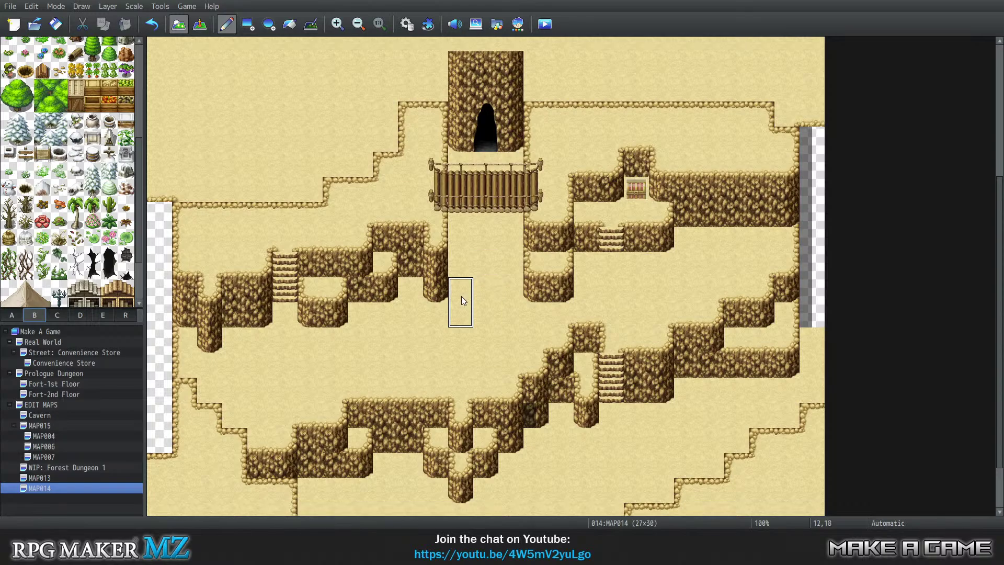
scroll(476, 288, "up", 3)
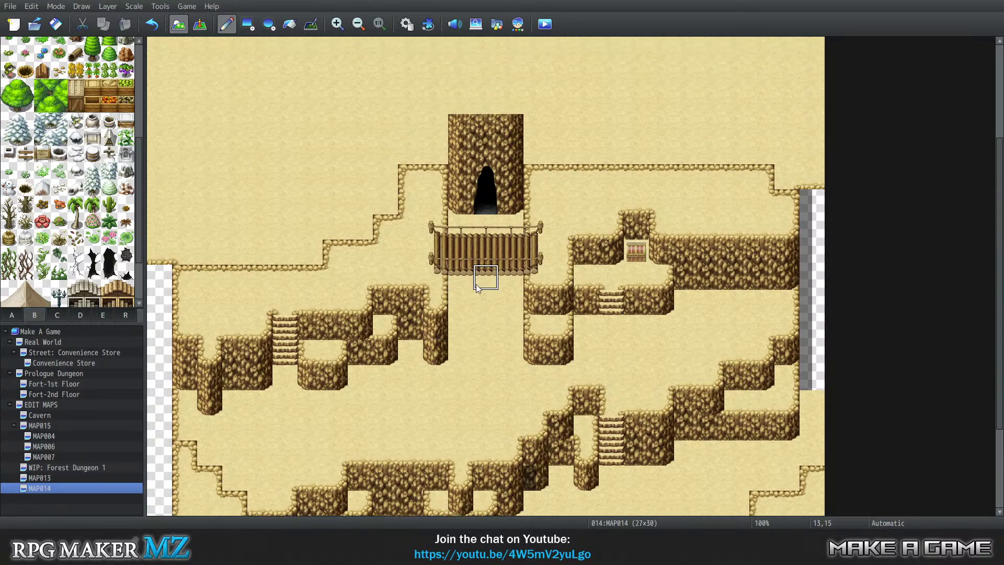
scroll(477, 287, "up", 1)
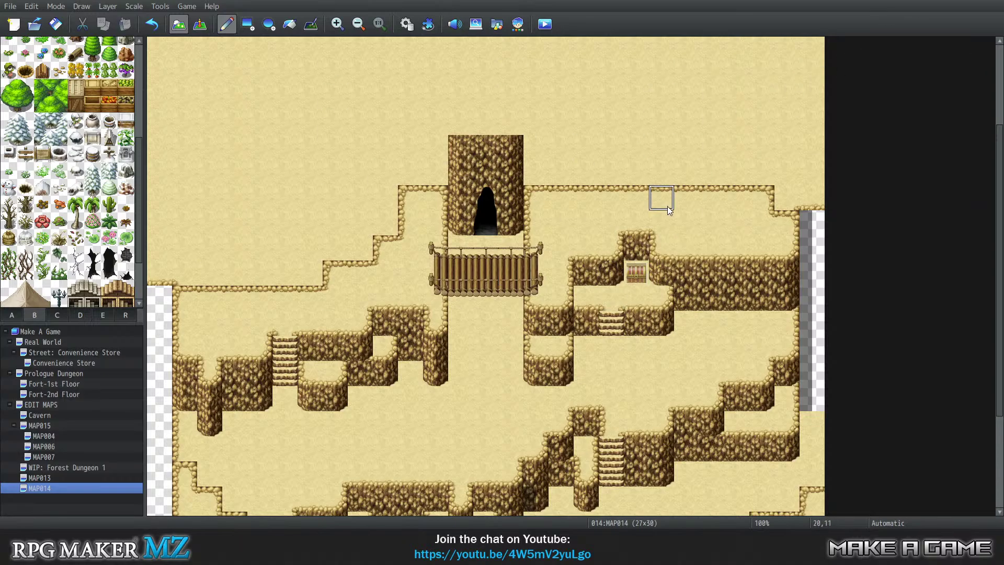
scroll(410, 332, "down", 5)
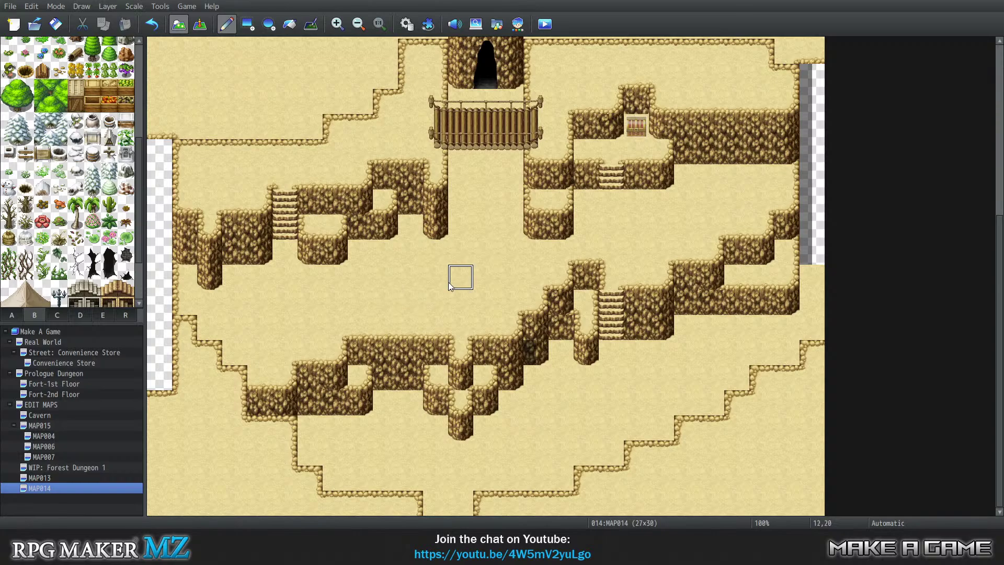
Step: Look over the rope bridge, the cave entrance behind it and the surrounding cliffs on MAP014
scroll(463, 238, "up", 3)
scroll(479, 250, "up", 1)
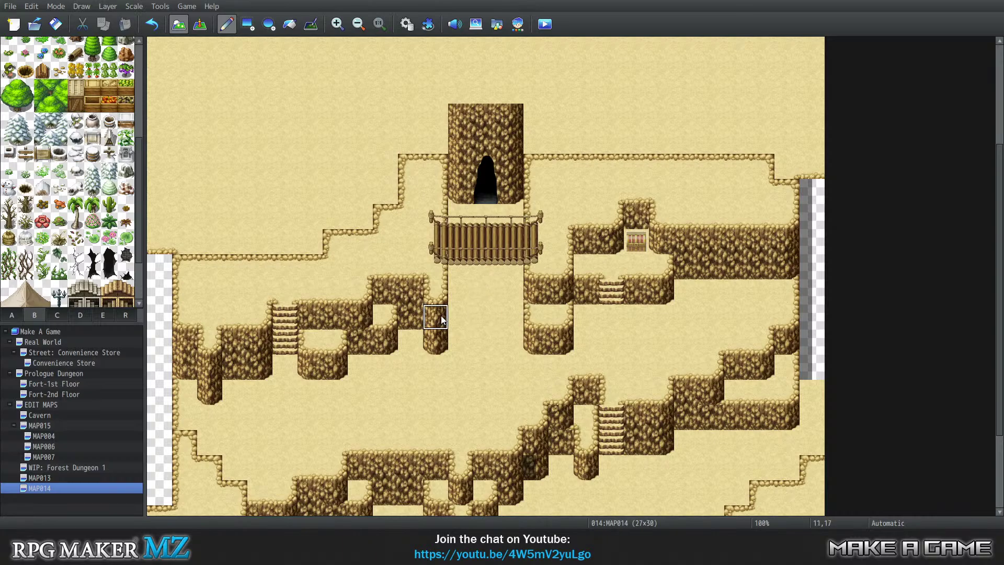
scroll(348, 389, "down", 3)
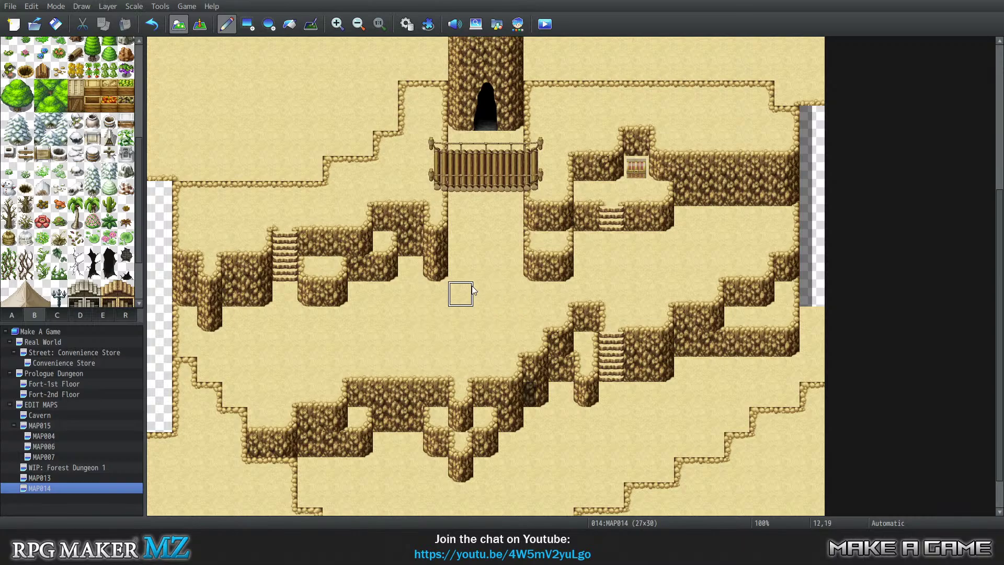
scroll(487, 308, "up", 4)
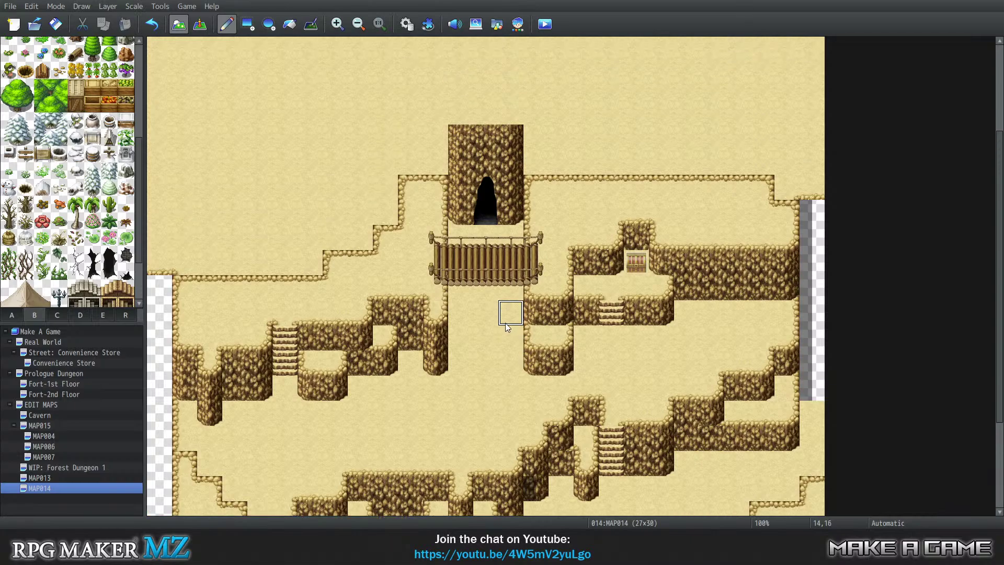
scroll(497, 322, "down", 2)
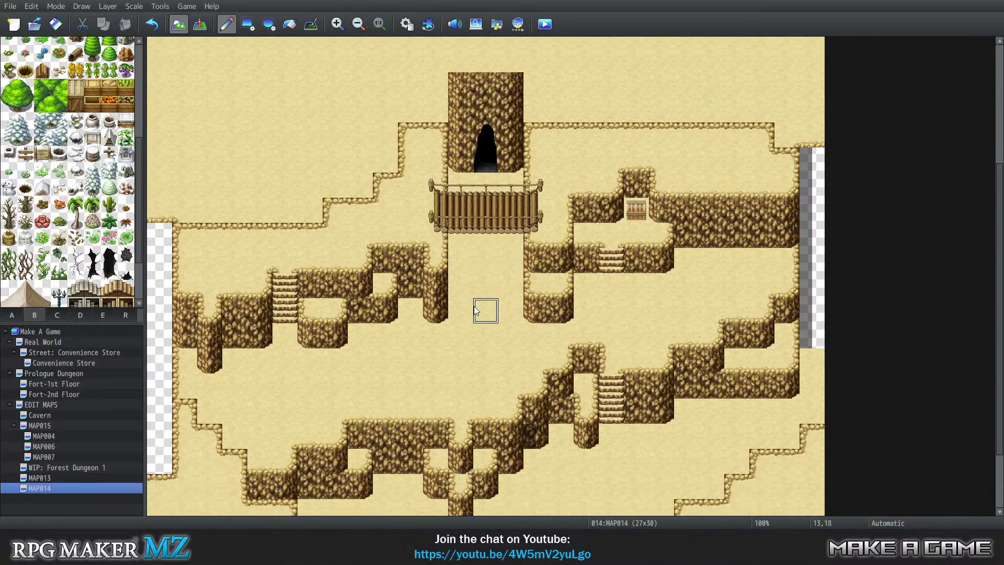
scroll(479, 314, "up", 3)
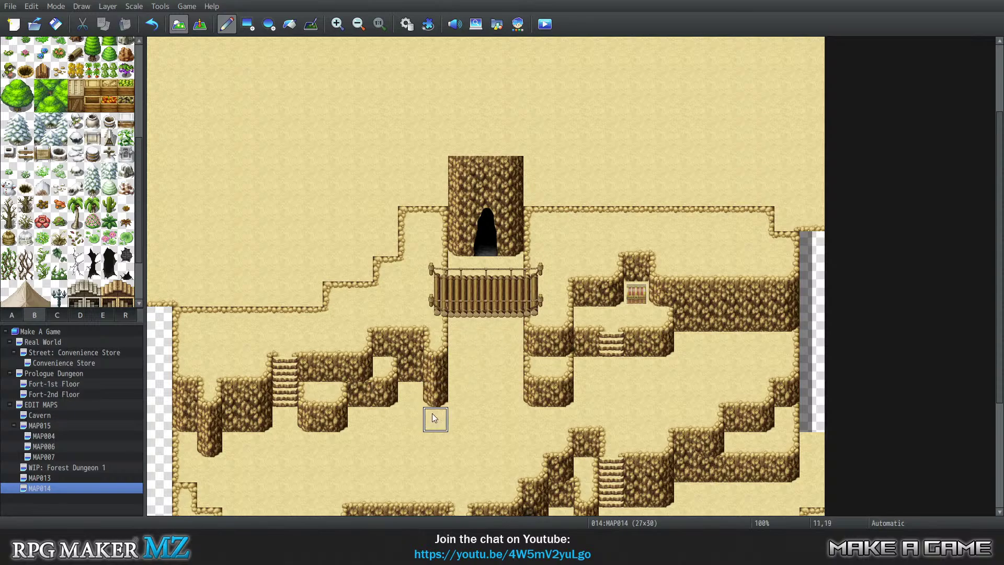
scroll(485, 343, "up", 1)
scroll(483, 339, "up", 2)
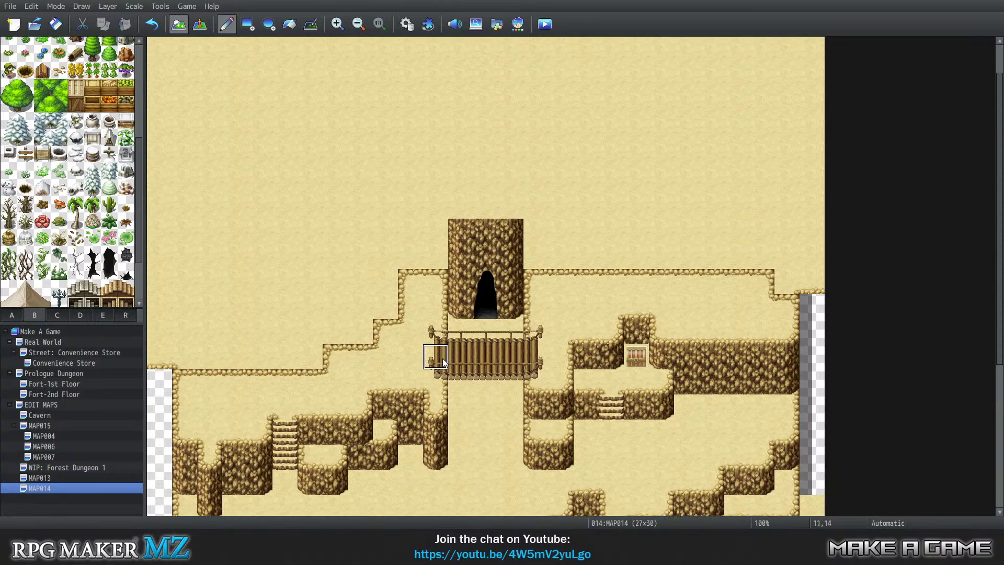
scroll(472, 340, "down", 5)
scroll(489, 345, "down", 1)
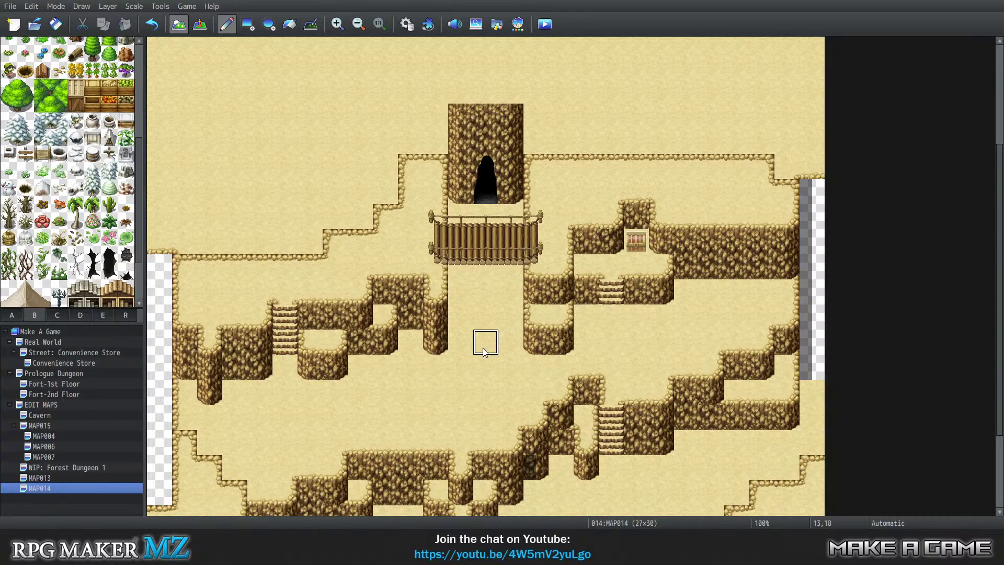
scroll(484, 345, "down", 1)
scroll(485, 347, "up", 1)
scroll(485, 345, "up", 2)
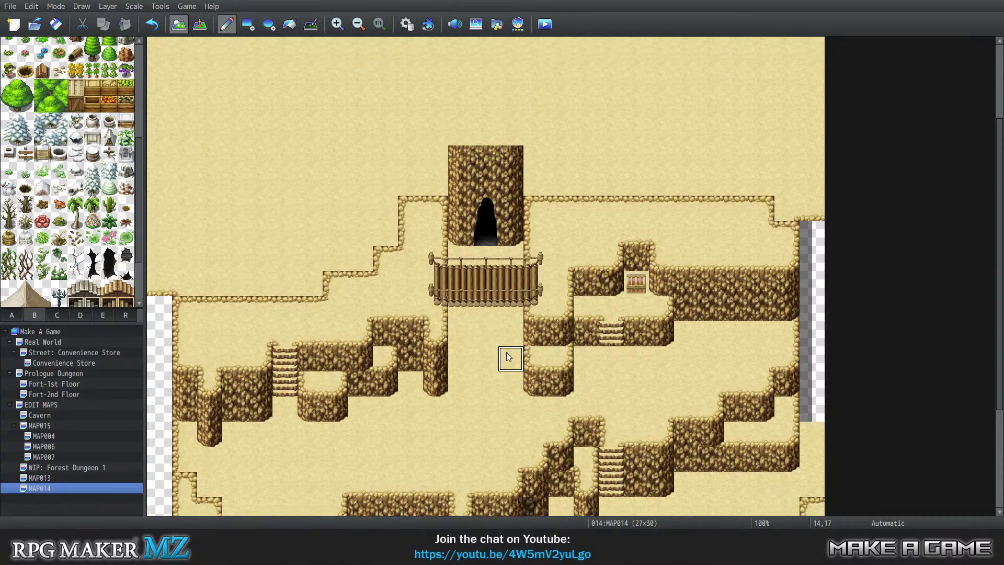
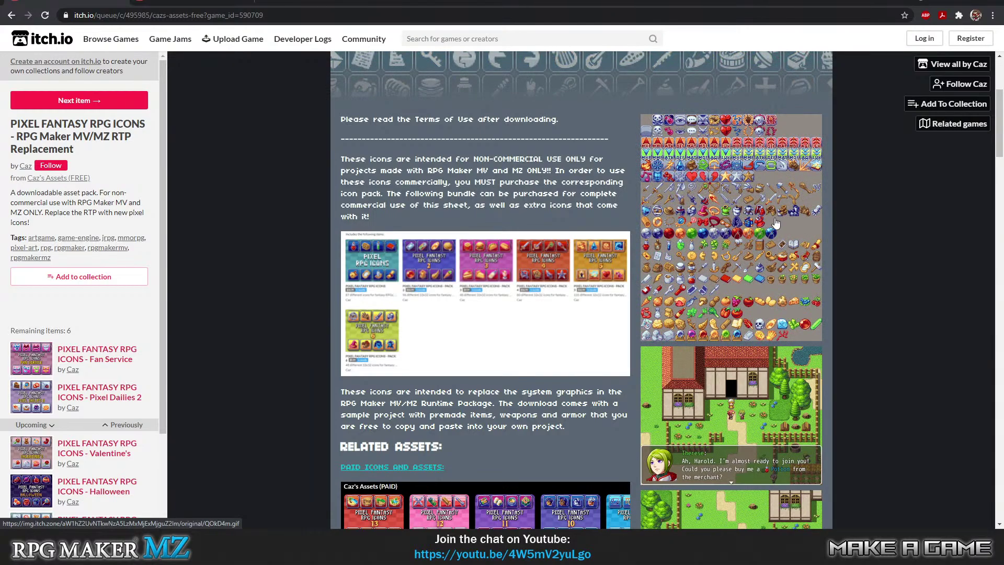
Step: In the browser, examine the icon sheet preview of the RPG Maker MV/MZ RTP Replacement pack on itch.io and return to the free assets collection
scroll(732, 233, "down", 2)
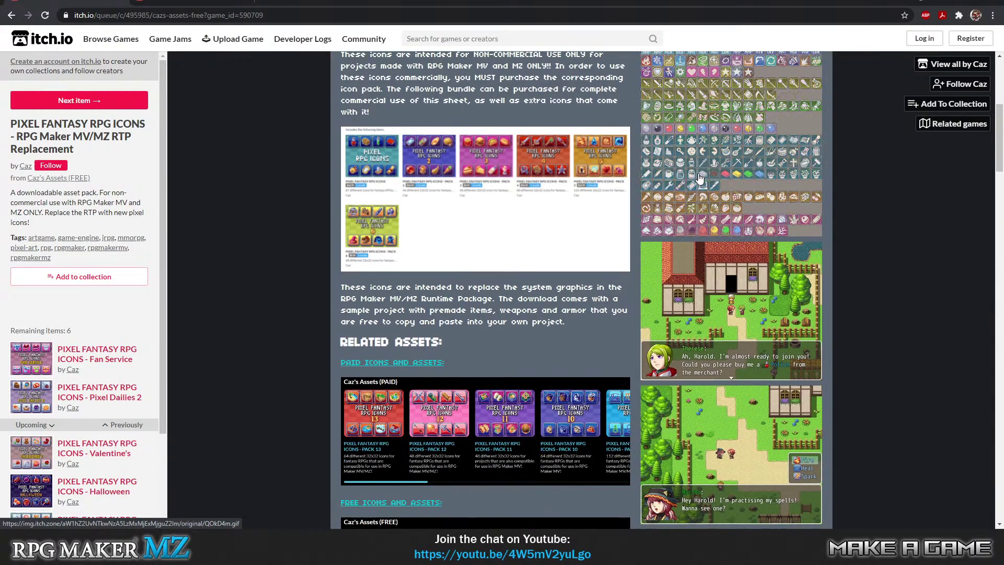
scroll(737, 157, "up", 2)
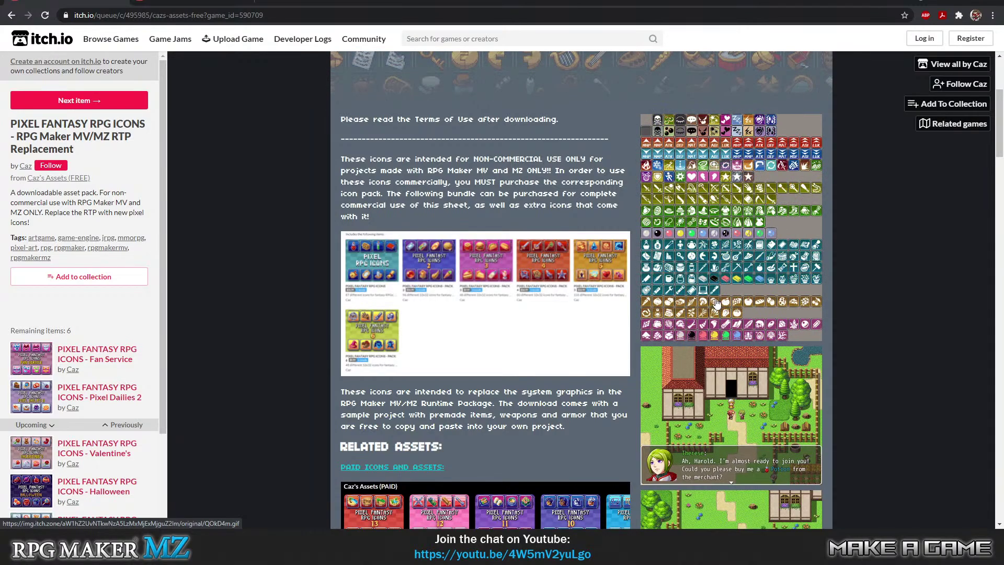
scroll(699, 243, "down", 4)
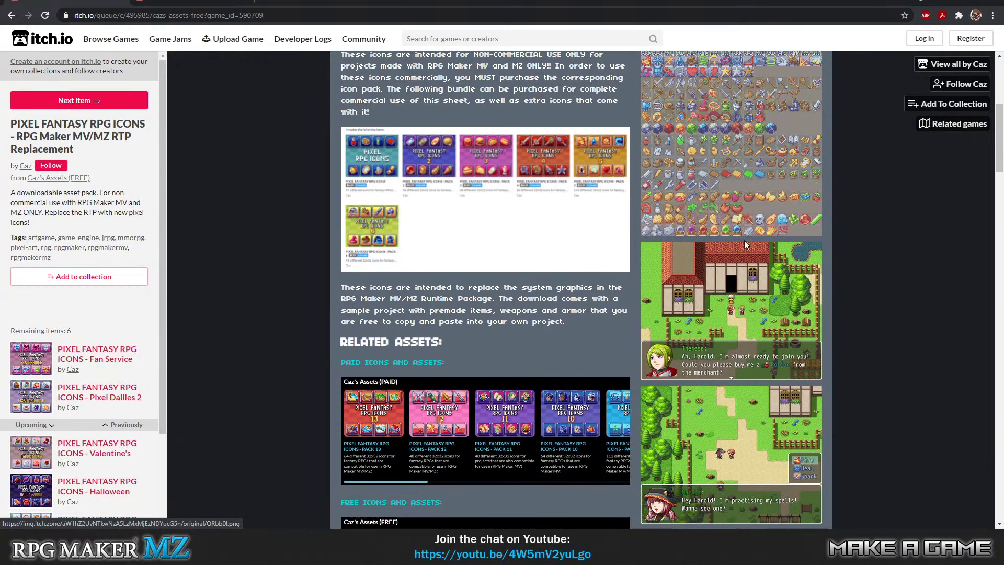
scroll(752, 238, "up", 4)
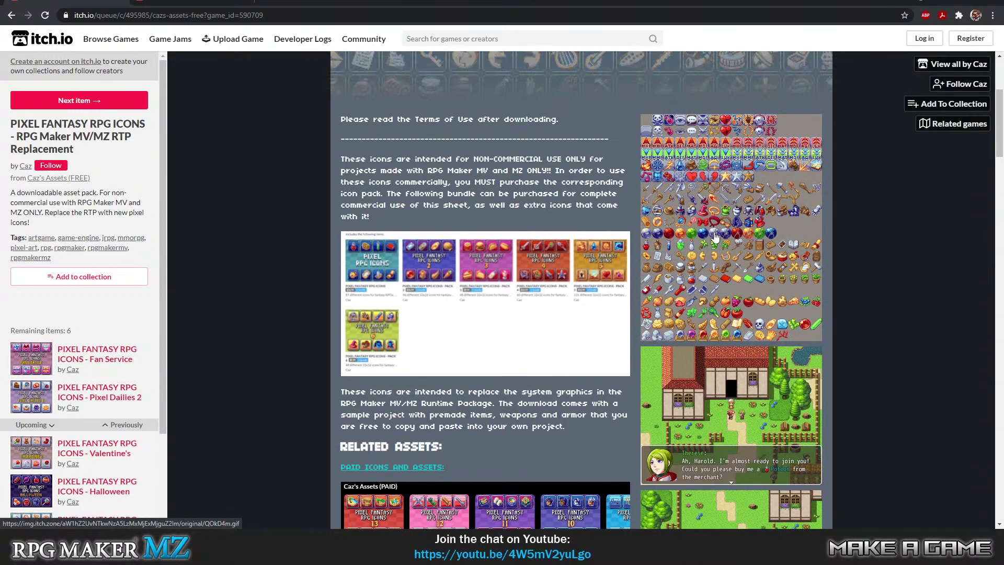
scroll(524, 219, "up", 1)
left_click(12, 15)
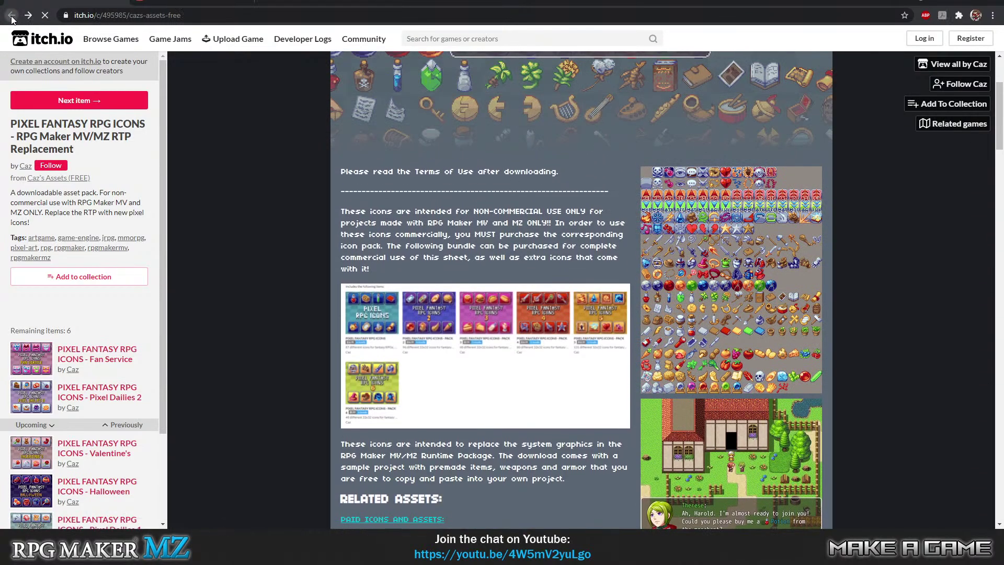
Step: Open the Pixel Fantasy RPG Icons - Martial Arts pack, review its description and preview, and return to the free collection
scroll(548, 266, "down", 1)
left_click(416, 163)
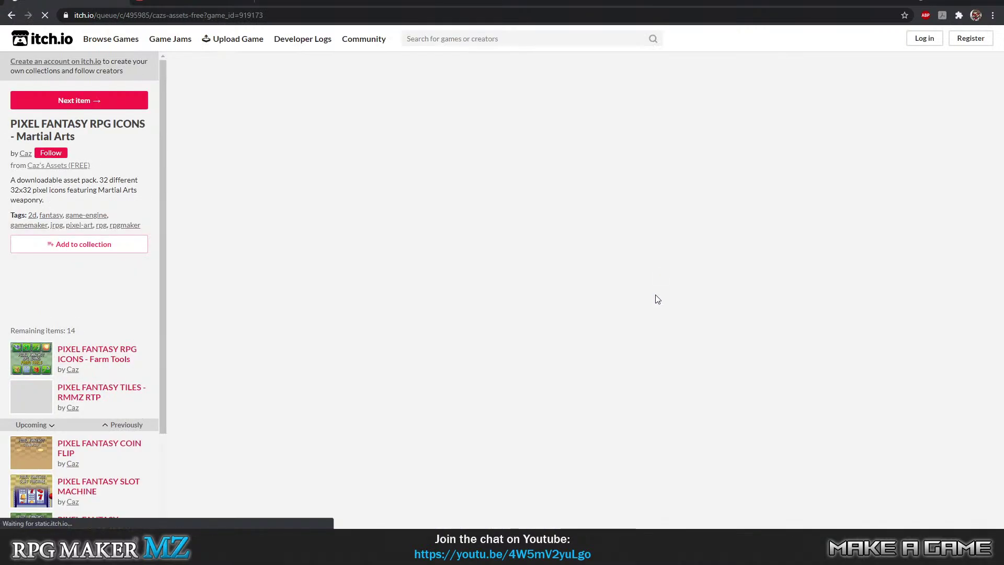
scroll(695, 285, "down", 3)
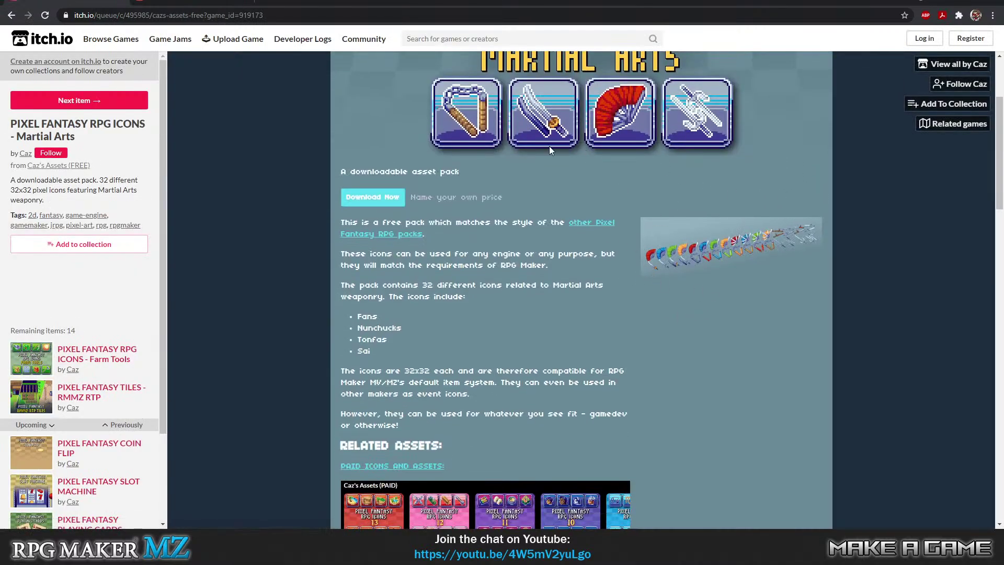
scroll(697, 197, "up", 2)
left_click(12, 17)
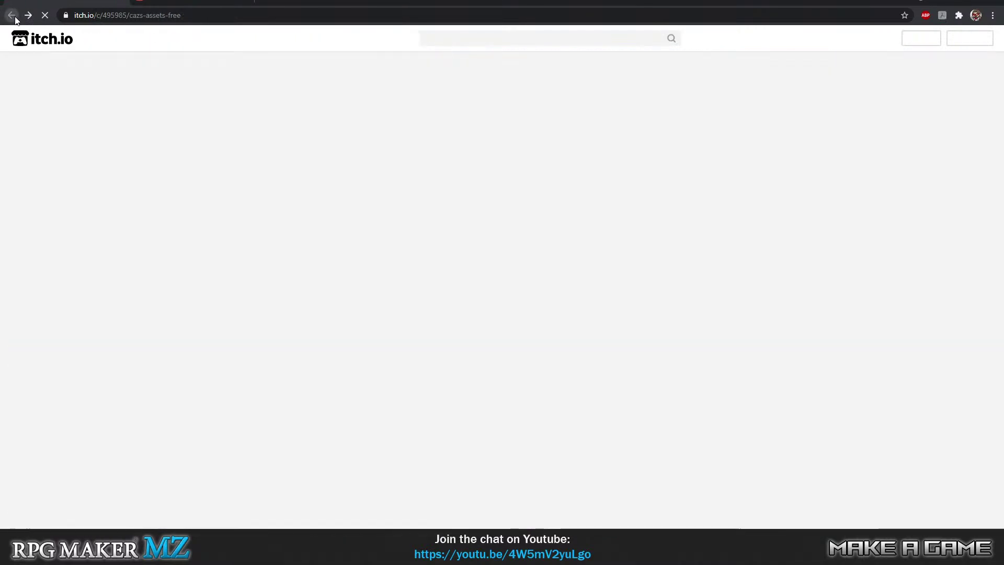
Step: Open the Pixel Fantasy RPG Icons - Farm Tools pack, review its contents and preview, and return to the free collection
scroll(259, 241, "down", 2)
scroll(259, 242, "up", 2)
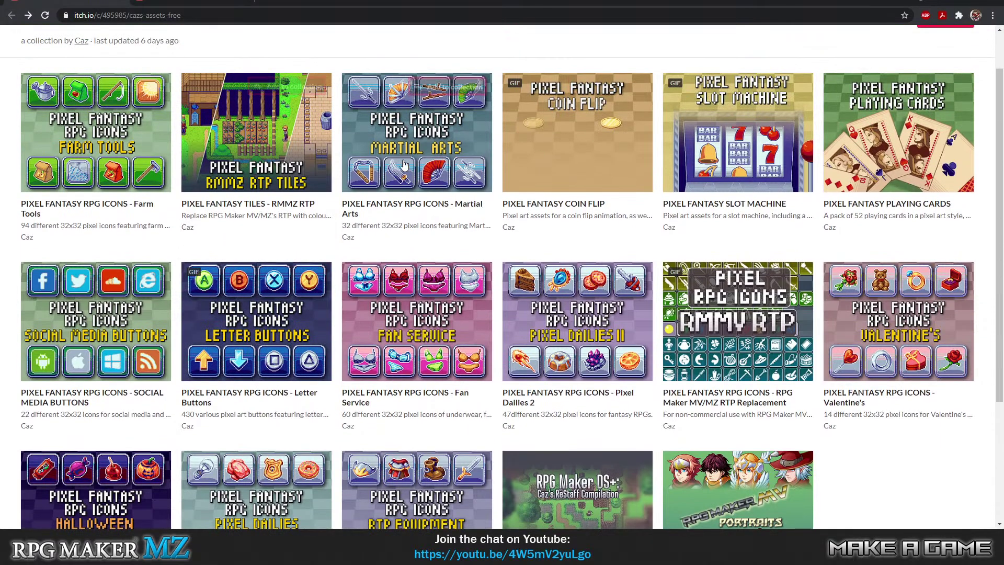
left_click(209, 149)
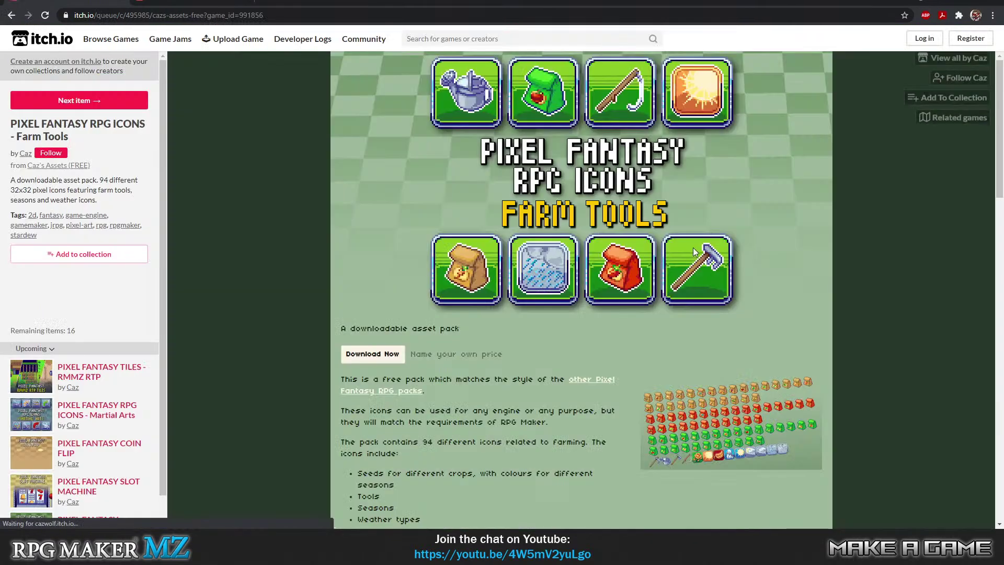
scroll(702, 172, "down", 5)
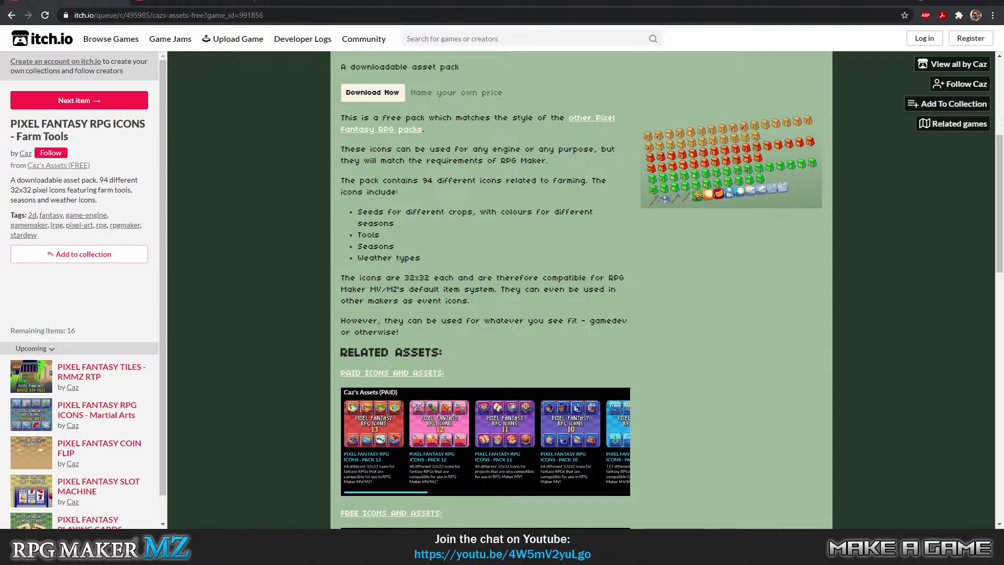
left_click(12, 15)
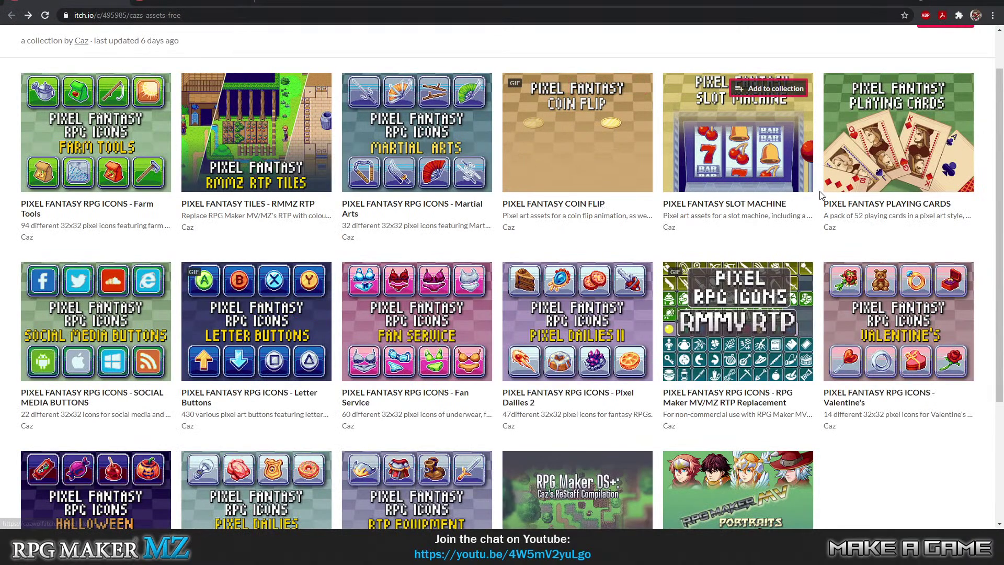
Step: Browse the remaining packs in the free assets collection down to its end and back
scroll(908, 194, "down", 3)
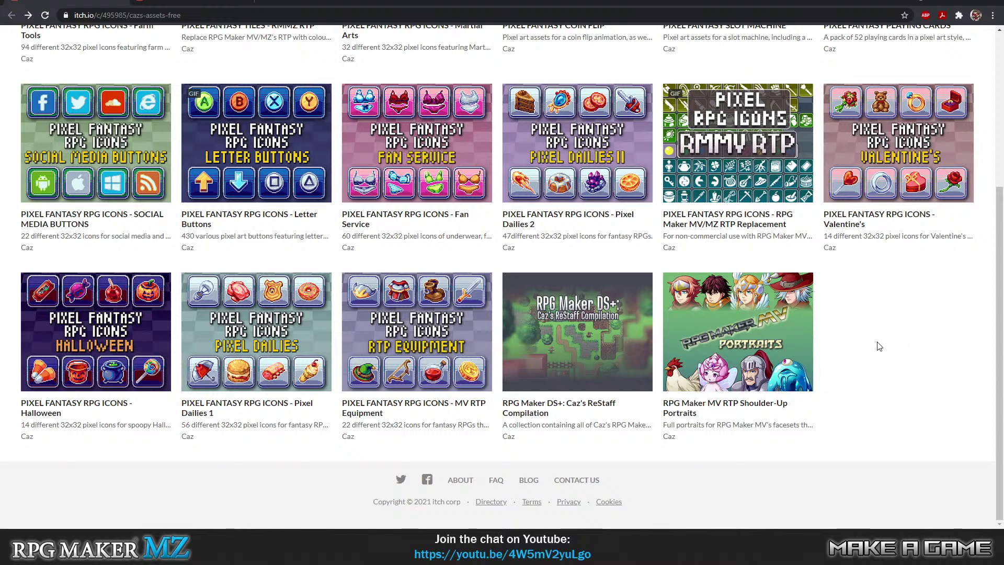
scroll(272, 376, "up", 2)
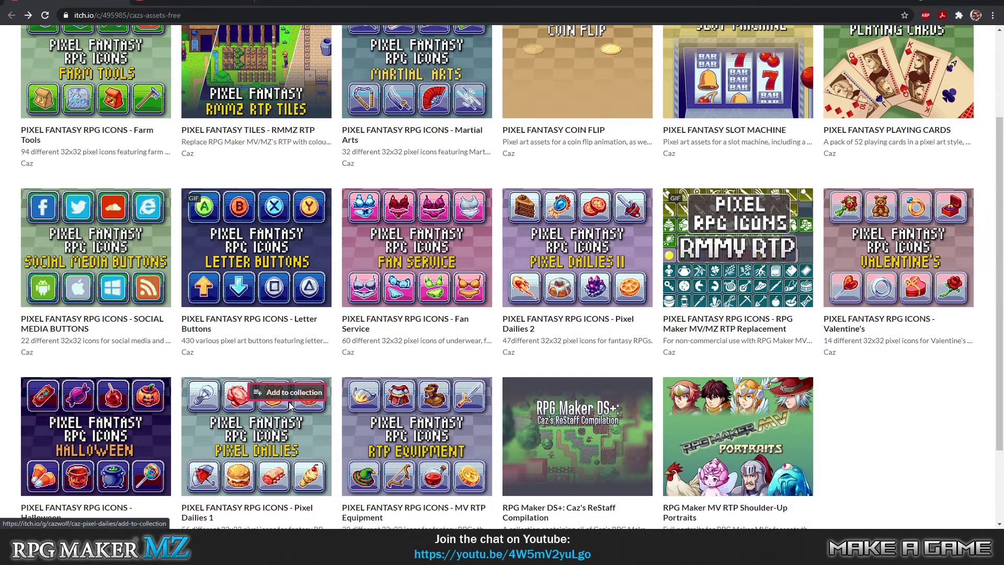
scroll(178, 180, "up", 3)
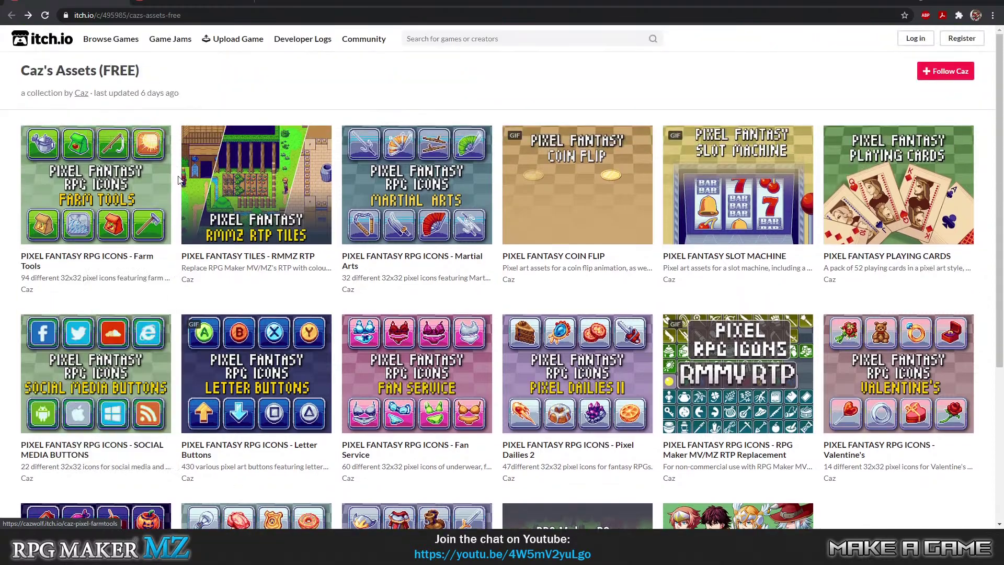
Step: Switch to the paid assets collection and browse its icon packs and music pack
left_click(189, 2)
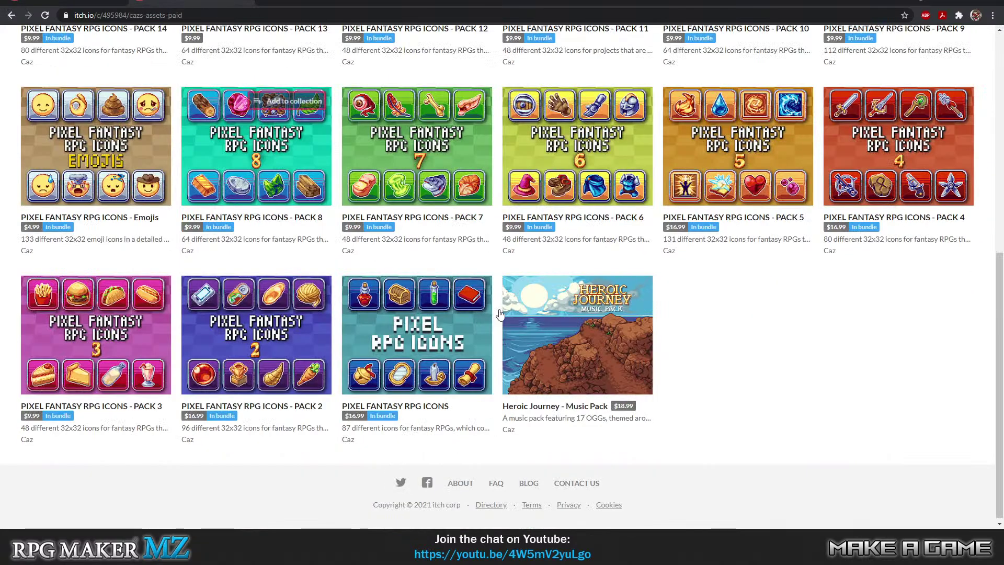
scroll(499, 313, "up", 8)
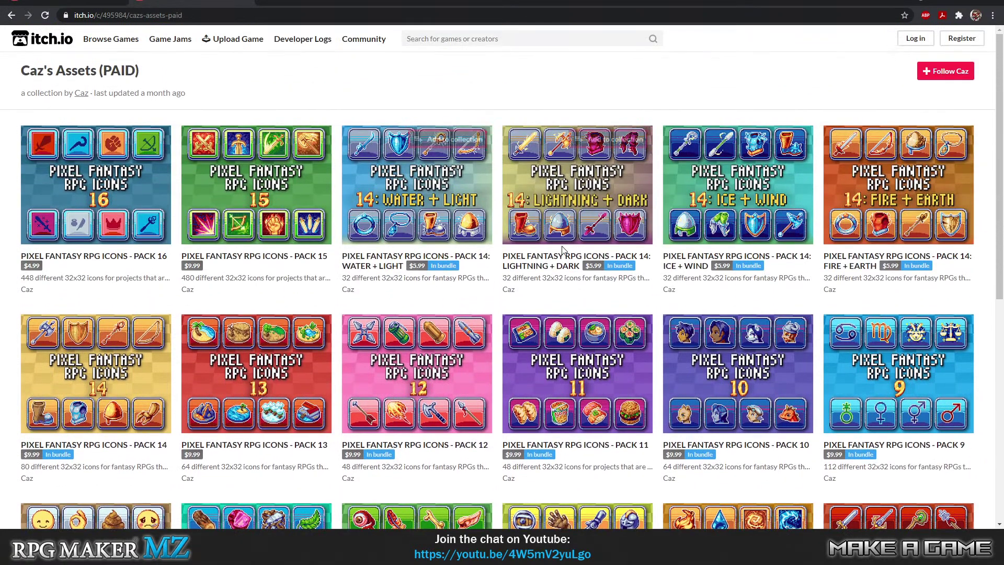
scroll(563, 250, "down", 2)
scroll(445, 209, "up", 2)
scroll(737, 305, "down", 3)
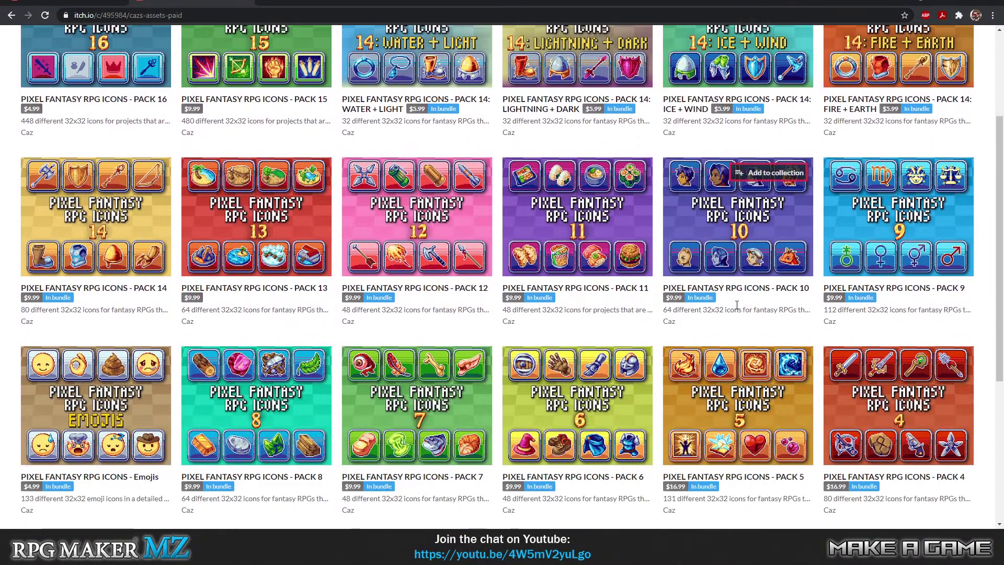
scroll(737, 304, "down", 5)
scroll(797, 350, "up", 1)
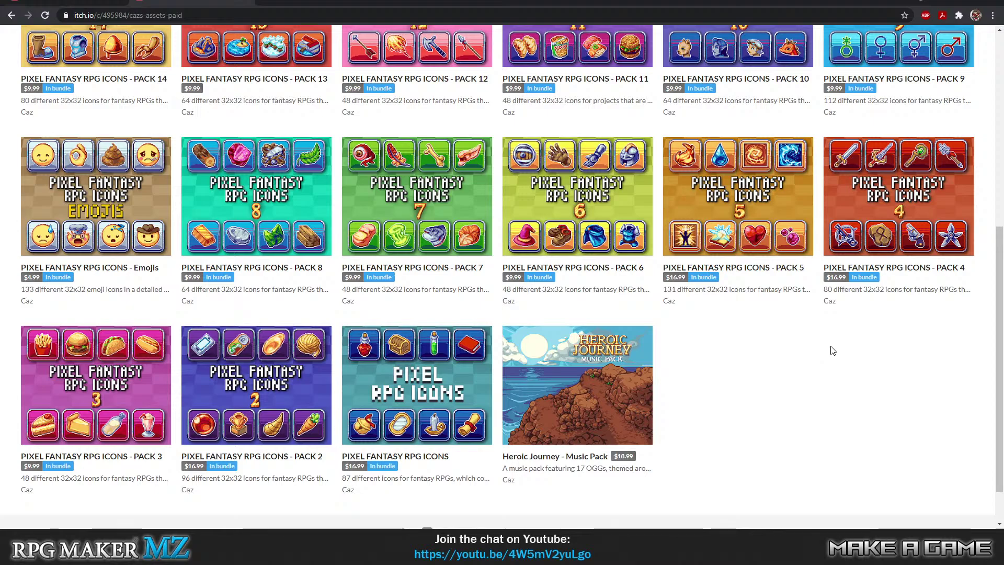
Step: Open the Pixel Fantasy RPG Icons - Pack 5 page and view its icon sheet preview enlarged
mouse_move(837, 157)
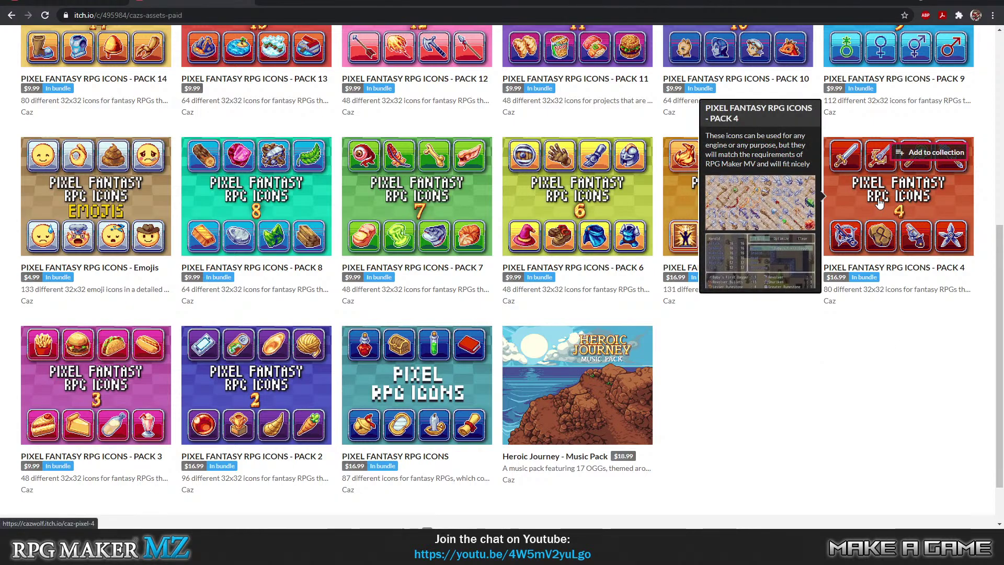
left_click(690, 246)
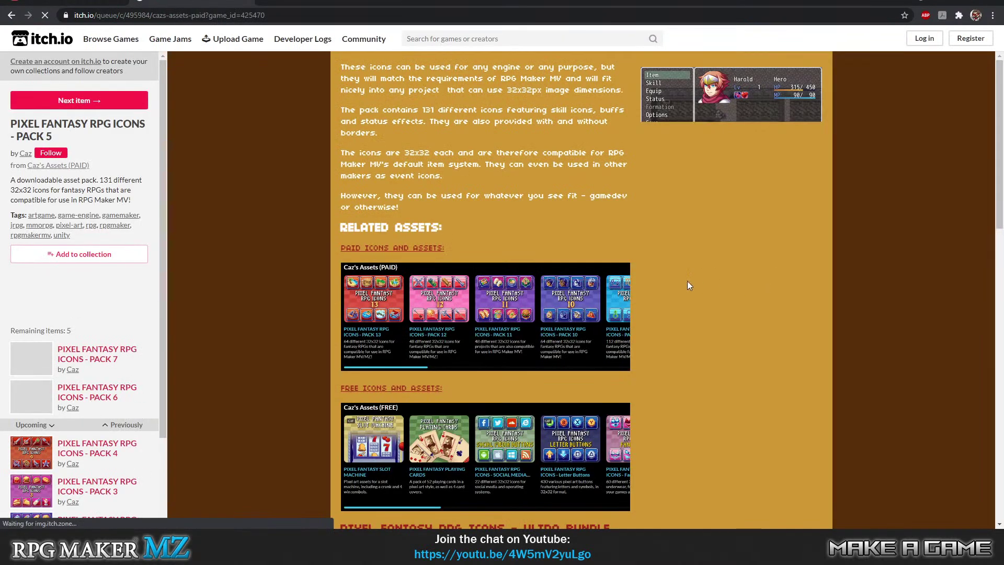
scroll(529, 285, "down", 5)
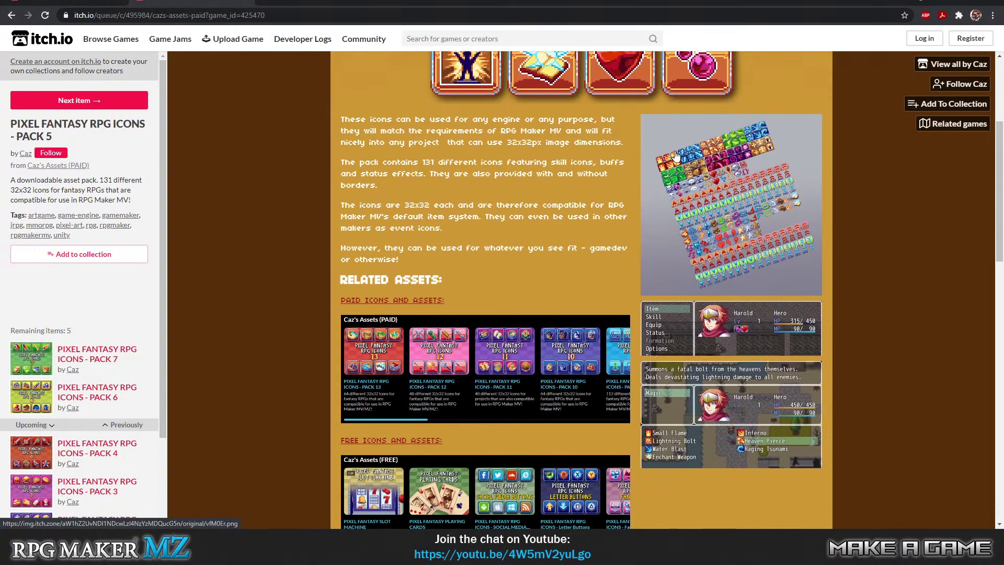
left_click(754, 184)
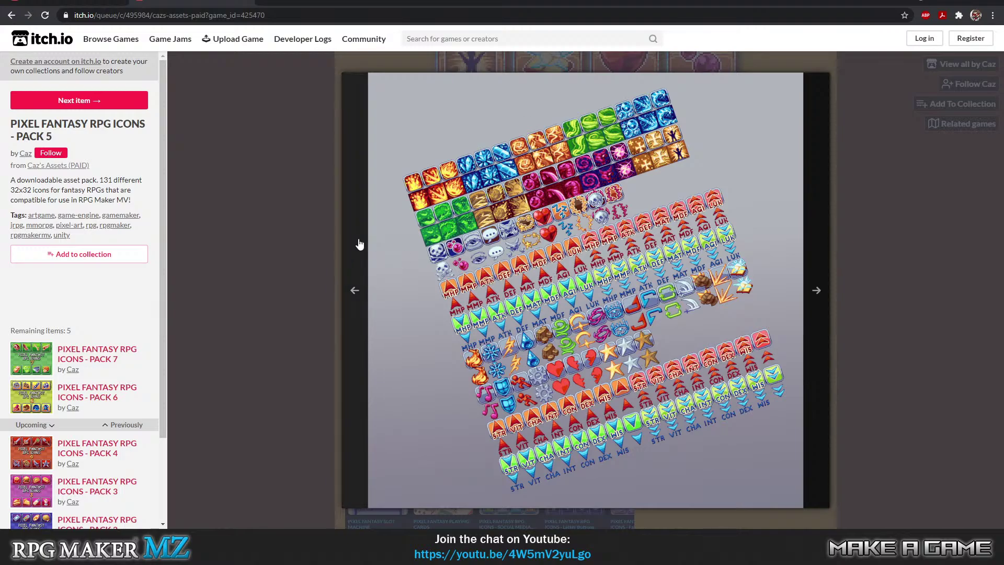
left_click(285, 214)
Step: Look through the related assets and artwork on the Pack 5 page and return to the free assets collection
scroll(380, 245, "down", 3)
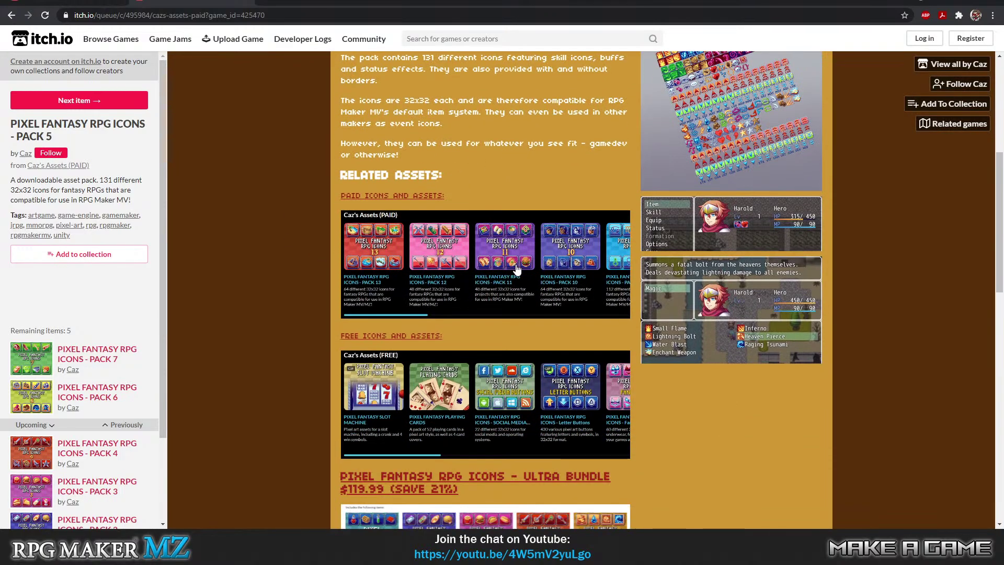
scroll(655, 294, "up", 7)
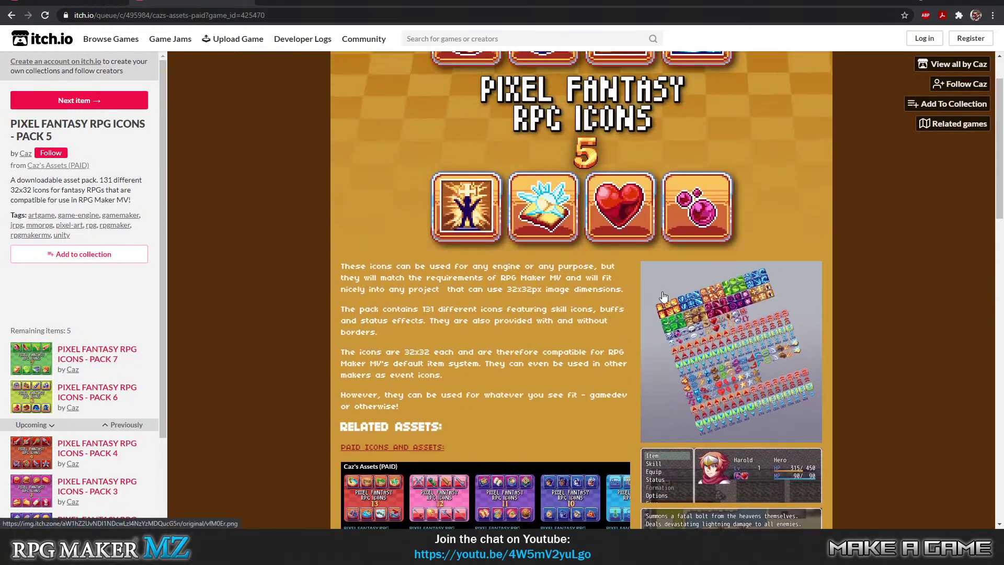
key("alt+Left")
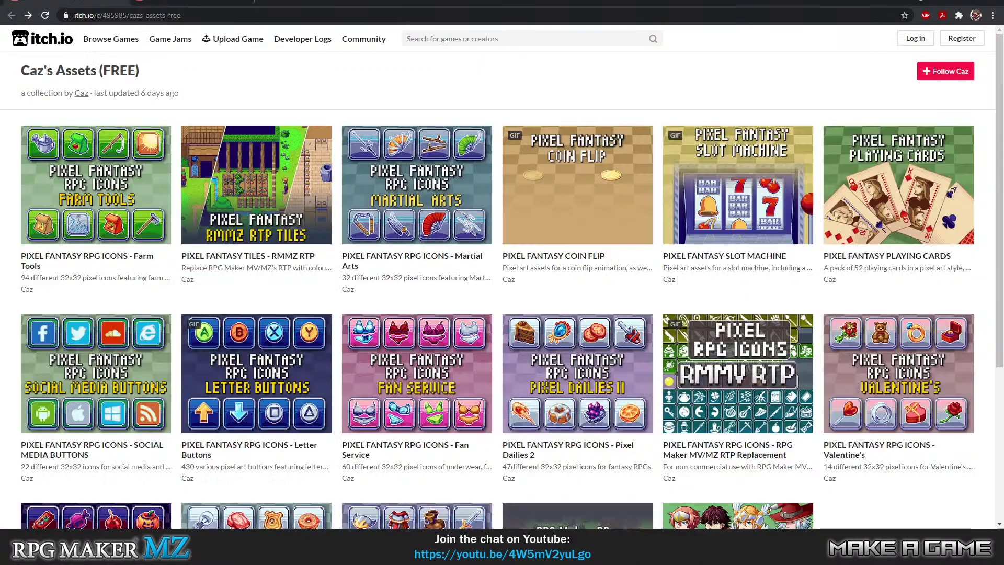
Step: Open the creator's profile page from the free assets collection and copy its web address
key("alt+Right")
key("alt+Left")
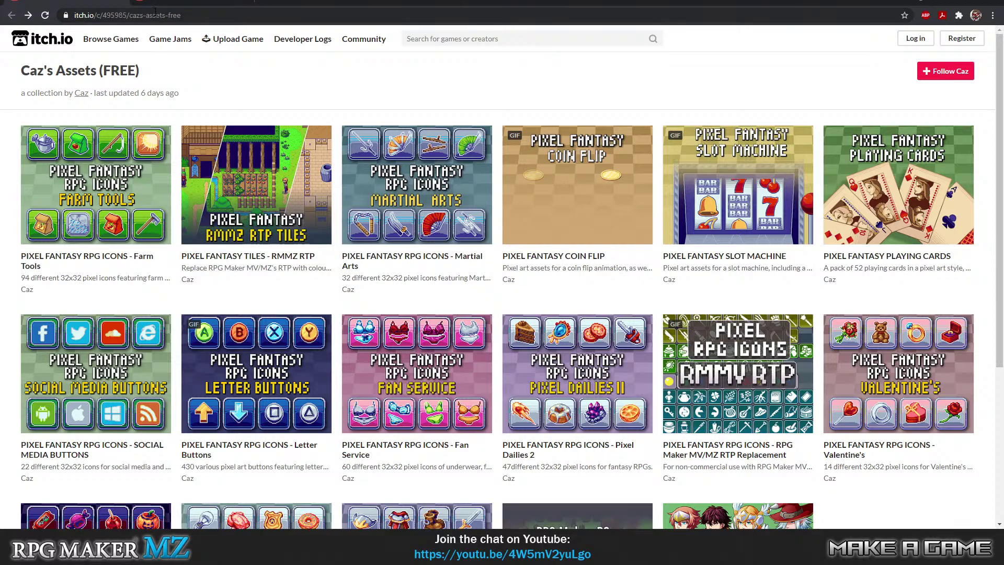
left_click(102, 16)
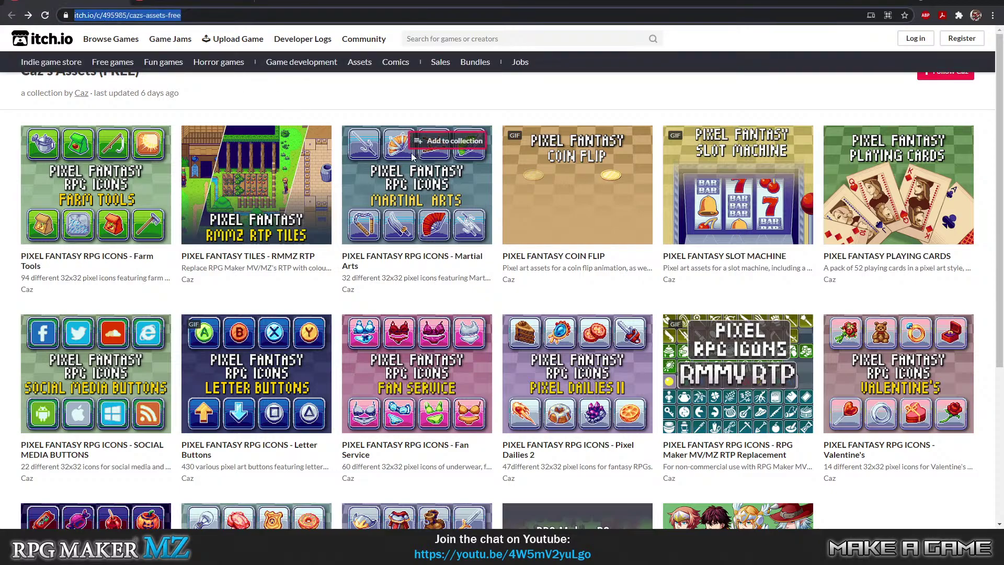
left_click(81, 94)
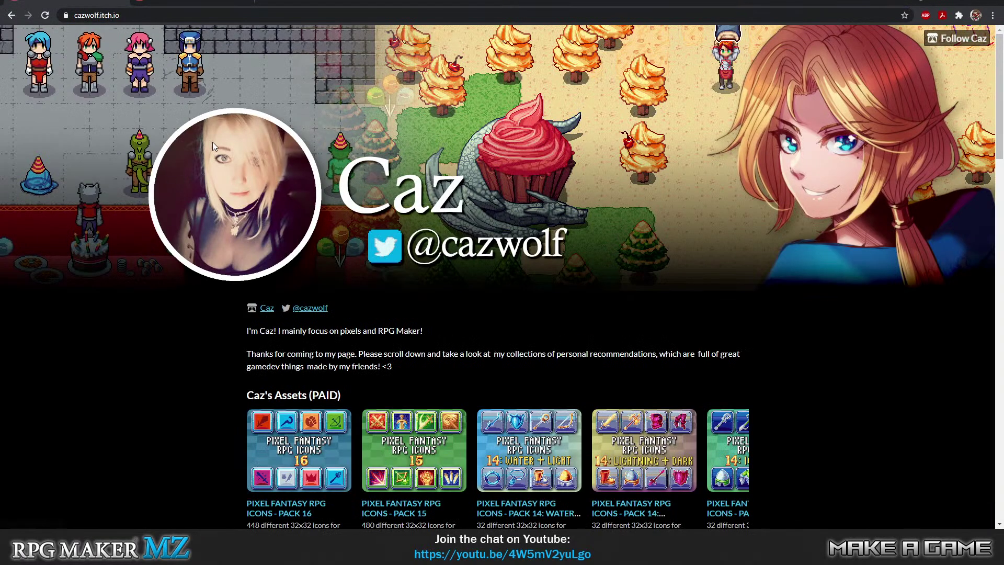
left_click(121, 16)
right_click(120, 16)
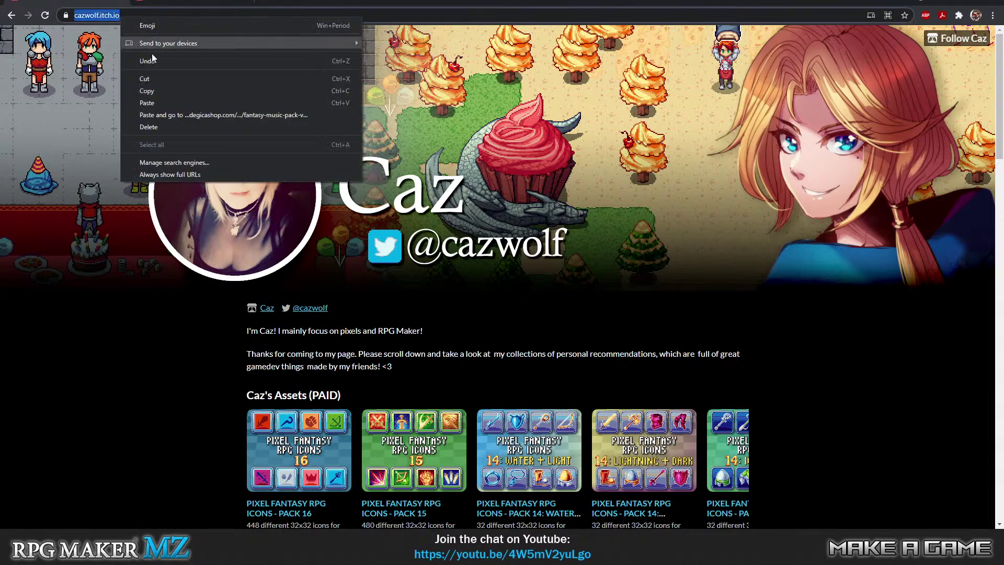
left_click(157, 94)
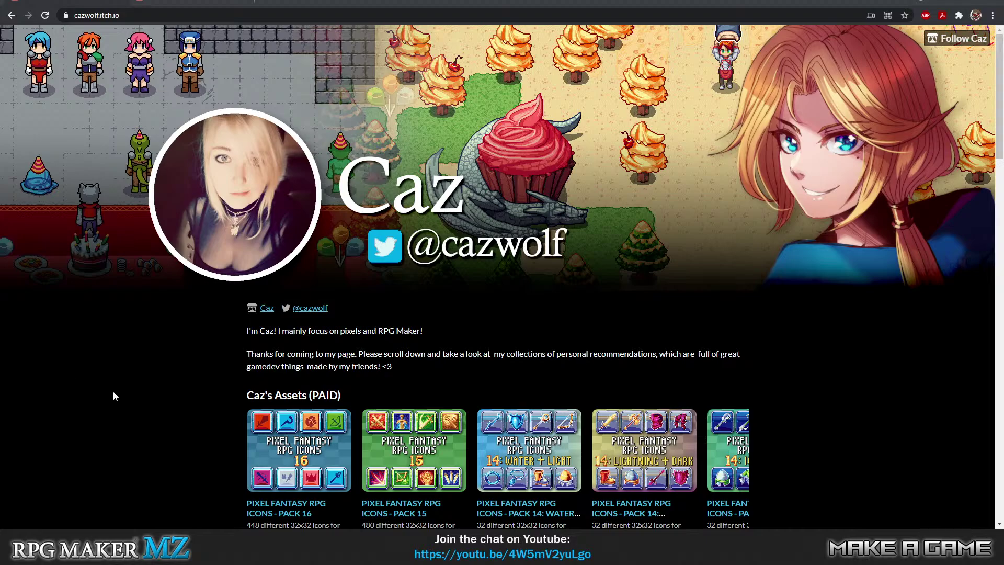
Step: Browse the asset collections on the creator's profile and open the Cookie Cutter MZ - Farming System template page
scroll(191, 374, "down", 3)
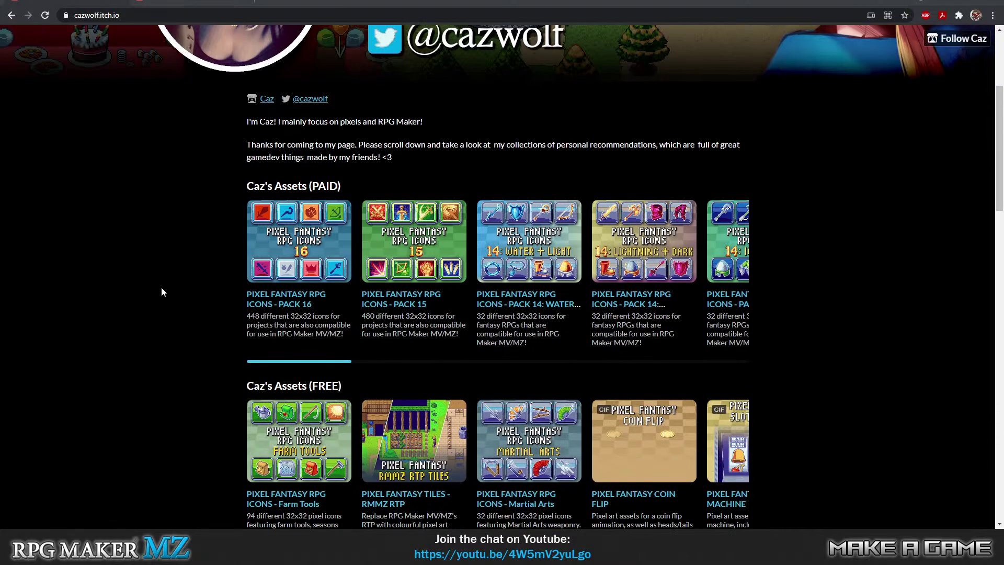
scroll(180, 298, "down", 5)
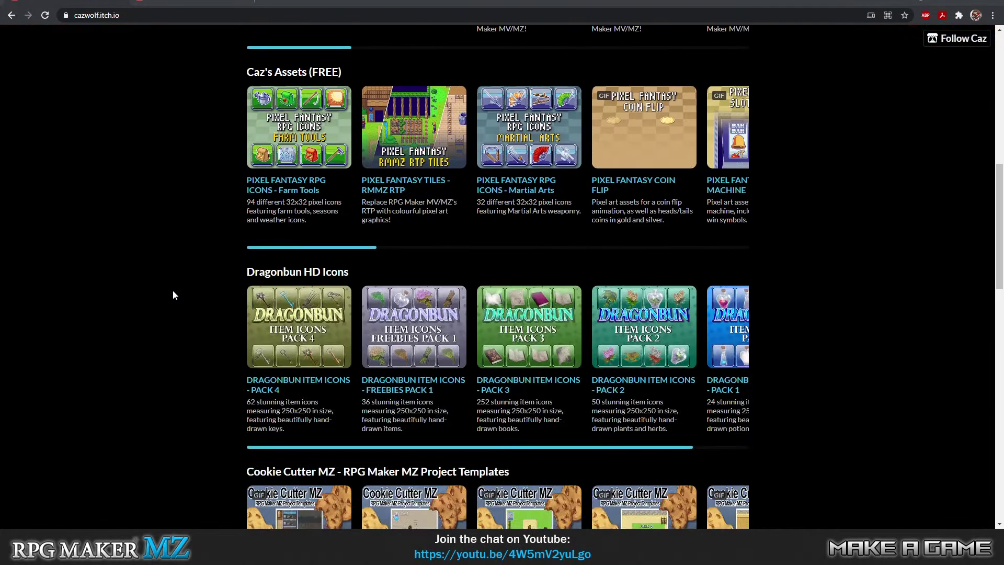
scroll(173, 291, "down", 5)
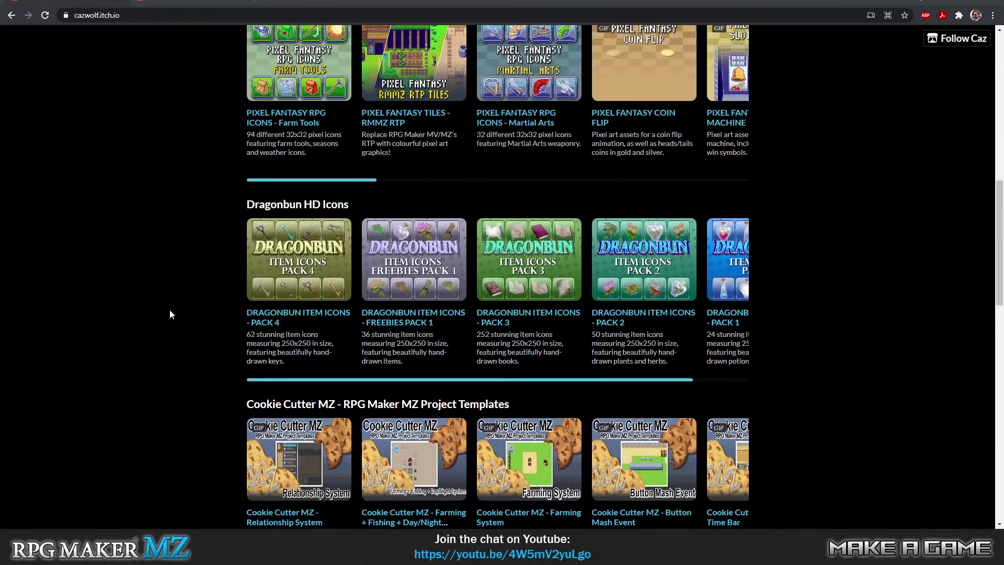
scroll(172, 303, "down", 4)
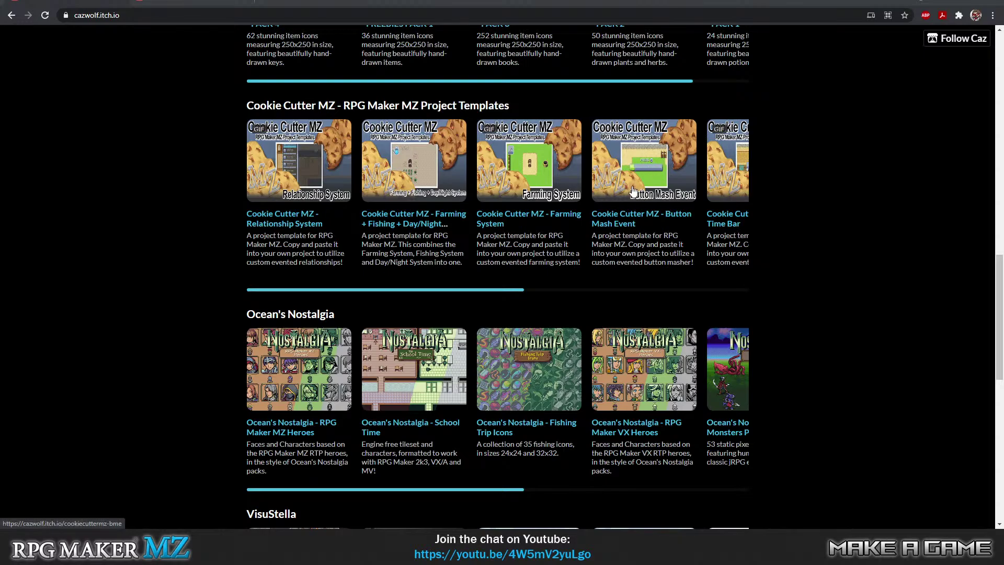
left_click(558, 176)
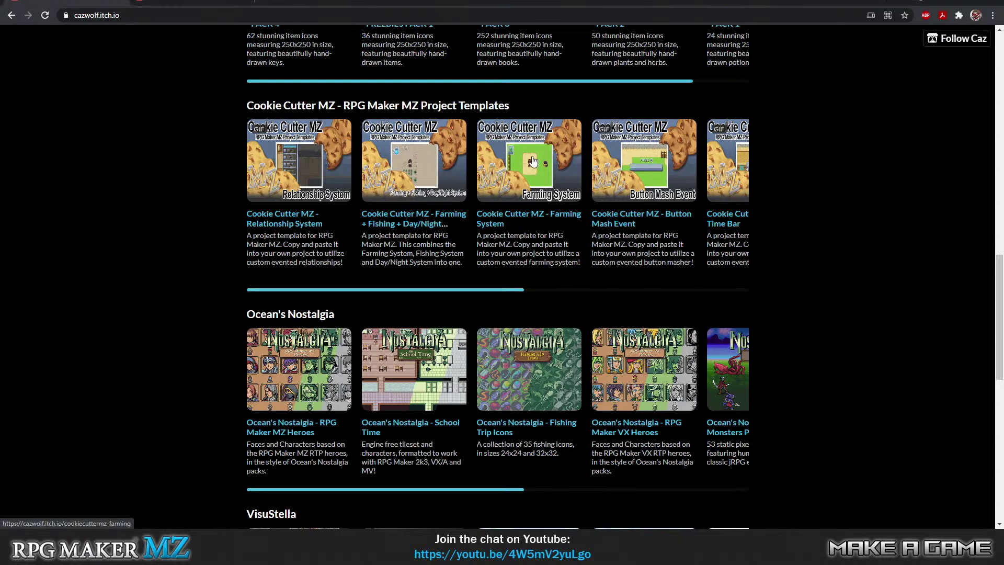
Step: Read the Farming System template's description, preview images and installation instructions
scroll(507, 263, "down", 5)
scroll(507, 262, "down", 3)
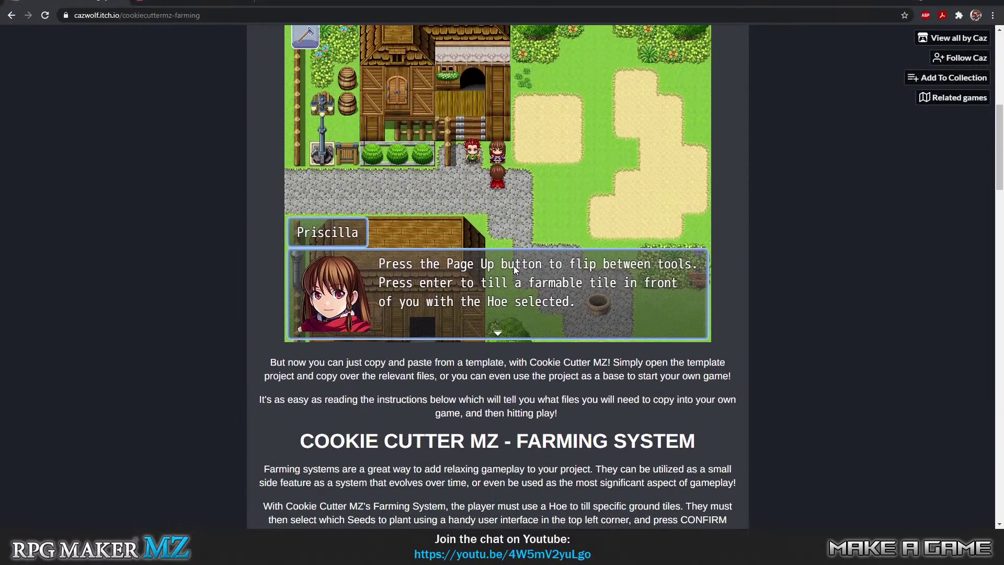
scroll(514, 267, "up", 9)
scroll(525, 345, "down", 2)
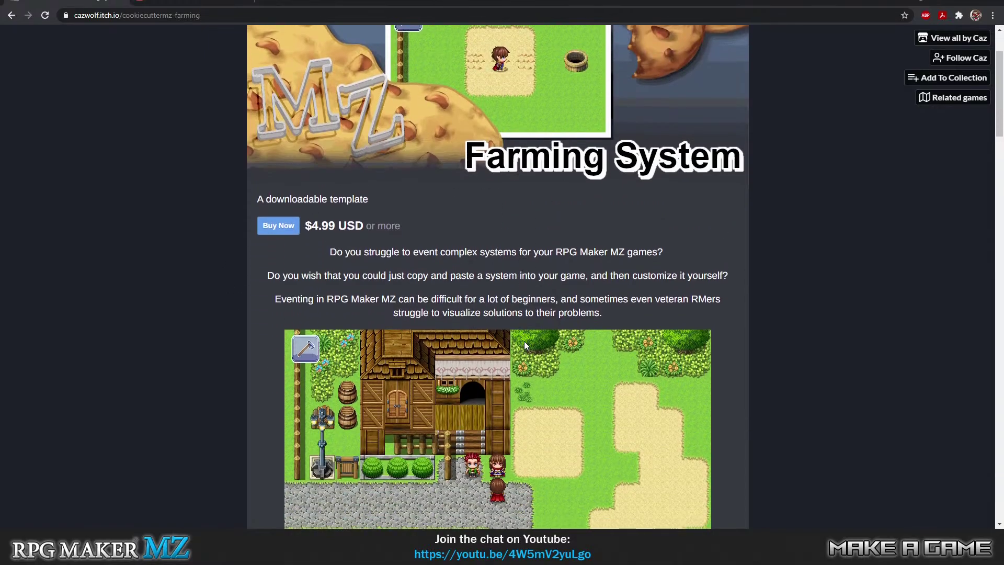
scroll(523, 335, "down", 9)
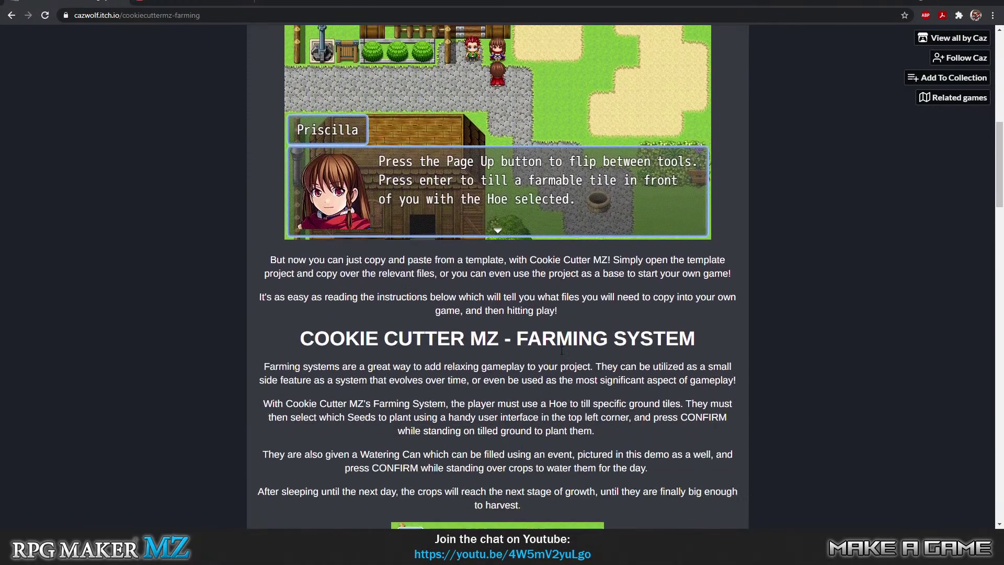
scroll(563, 359, "down", 6)
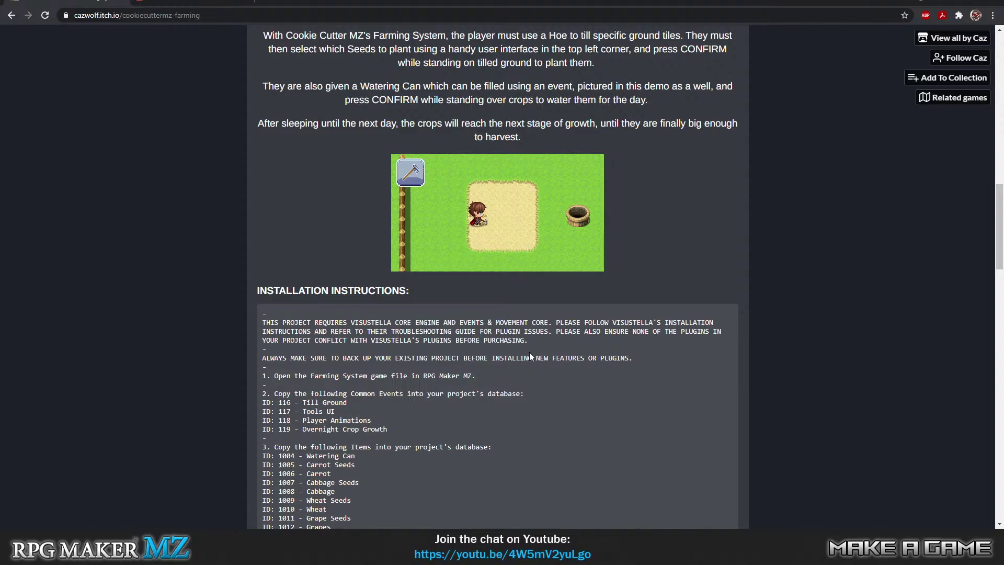
scroll(526, 351, "down", 3)
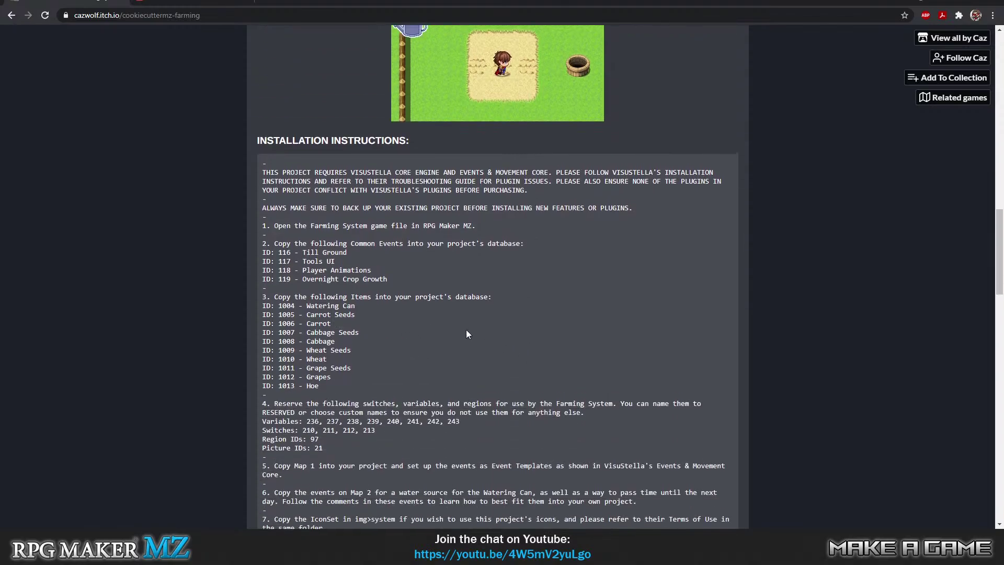
scroll(471, 331, "up", 10)
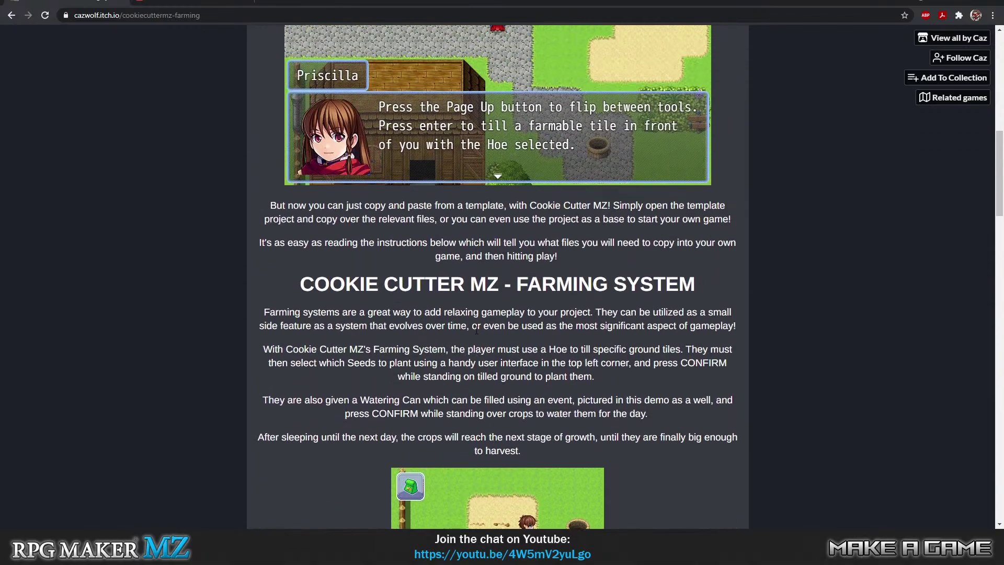
scroll(491, 330, "down", 7)
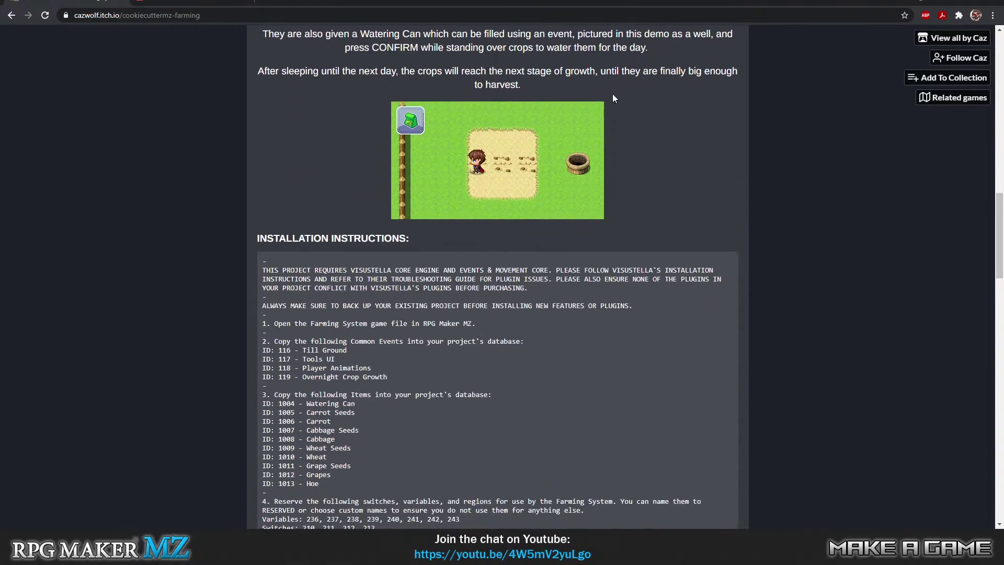
Step: Return to the creator's profile, open the Cookie Cutter MZ - Relationship System page and examine its preview and description
left_click(9, 16)
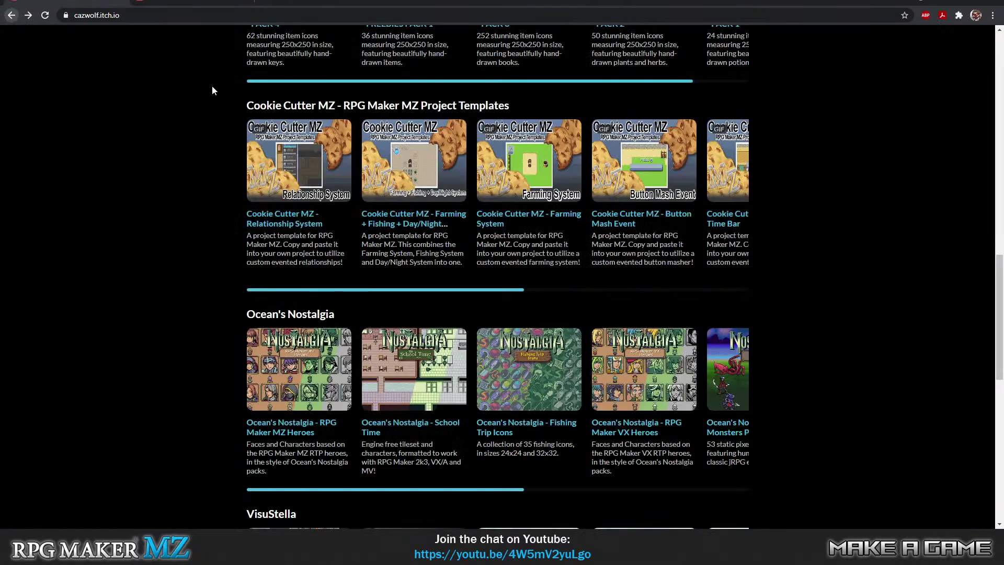
left_click(291, 163)
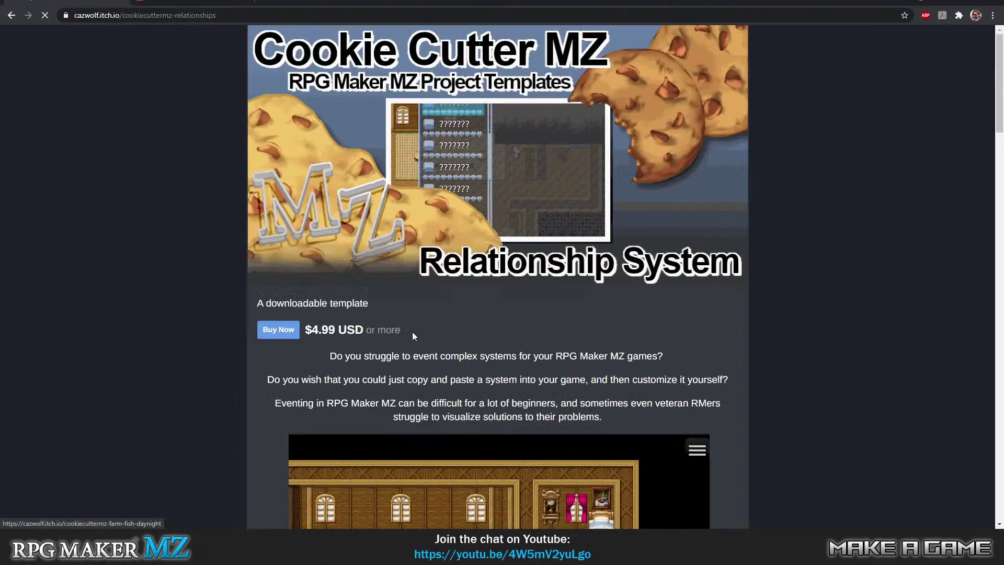
scroll(573, 303, "down", 10)
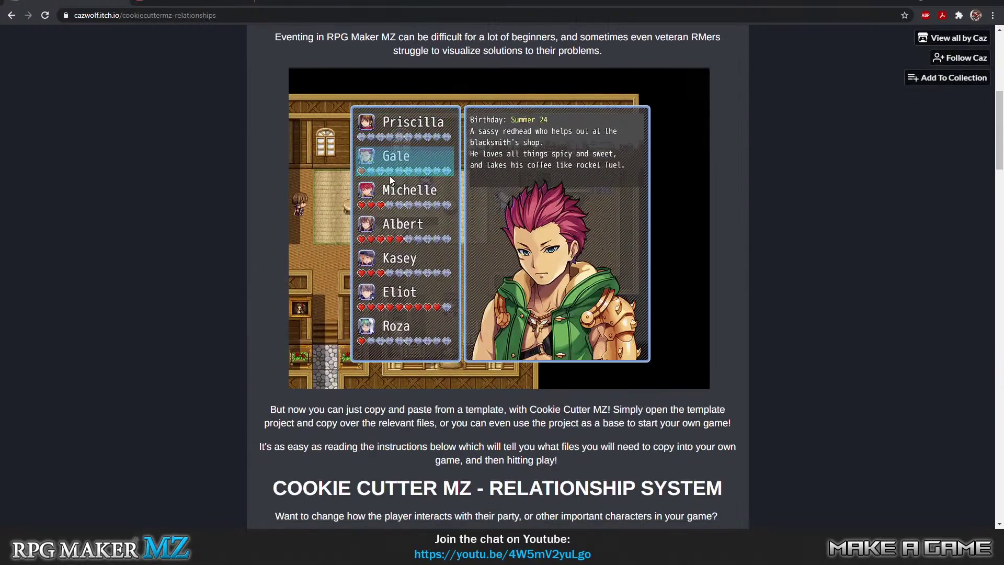
scroll(421, 238, "up", 3)
scroll(470, 272, "down", 8)
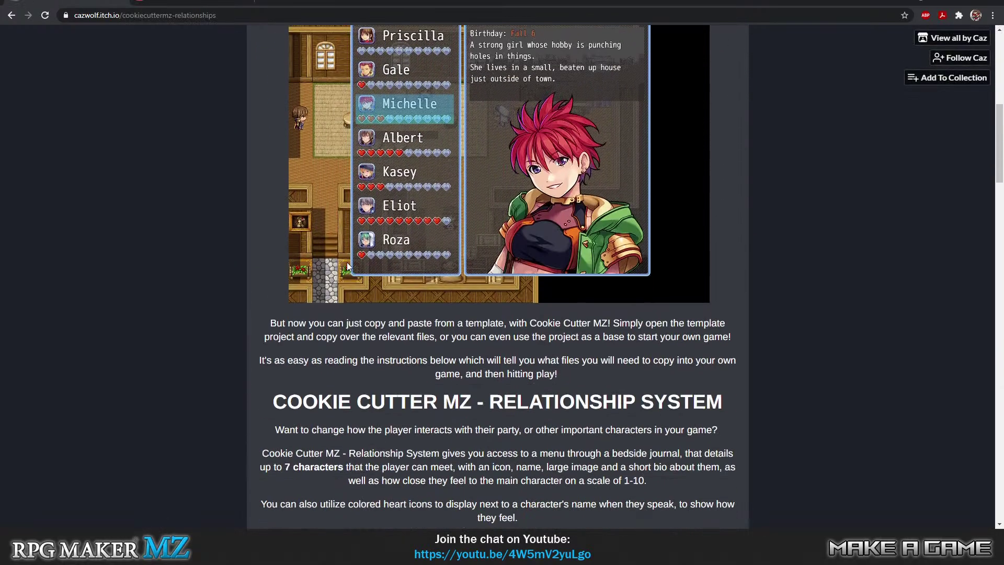
scroll(318, 215, "up", 8)
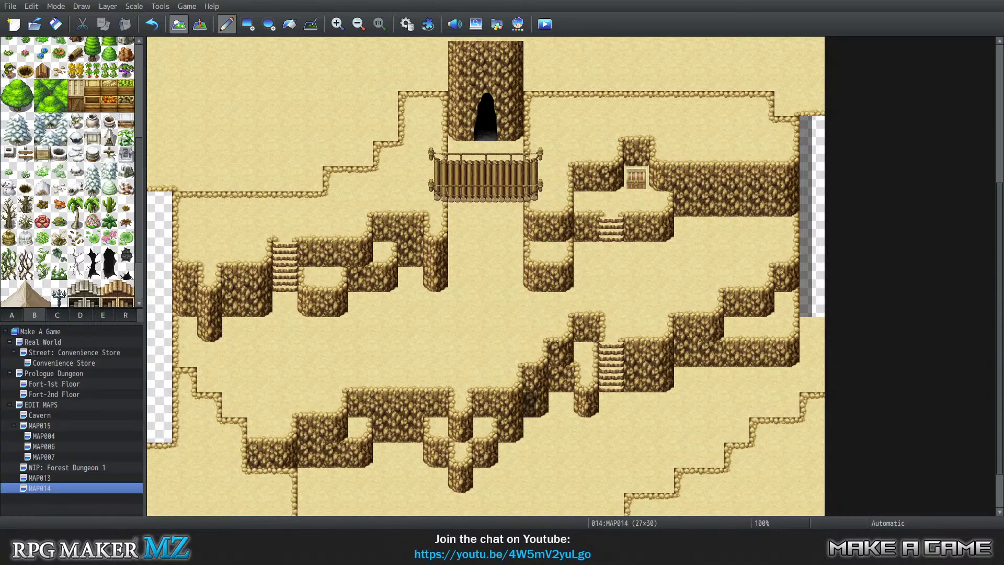
Step: In RPG Maker MZ, extend MAP014's upper-left sand plateau upward on Layer 2 and square off the right plateau's upper corner
scroll(389, 332, "up", 5)
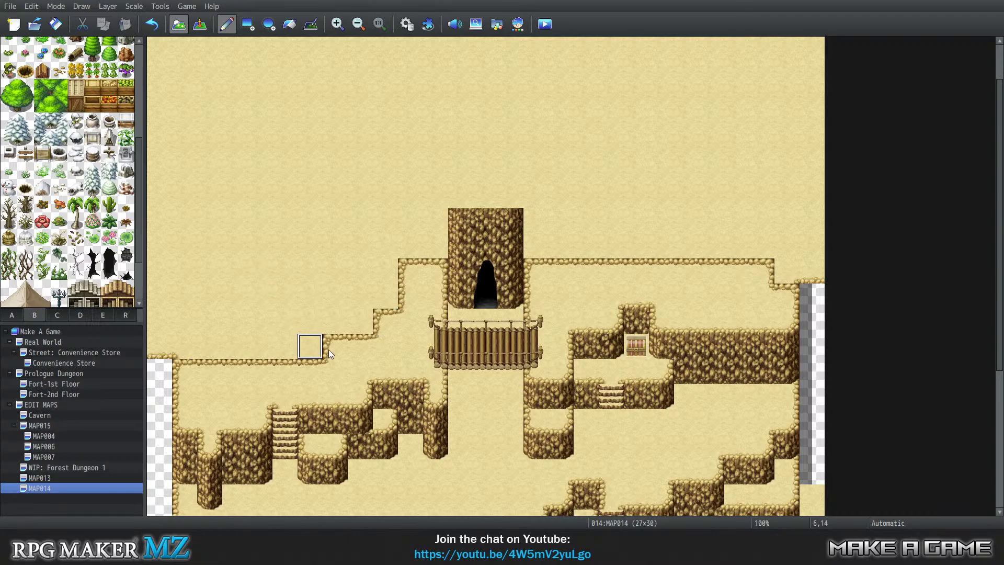
scroll(453, 365, "down", 3)
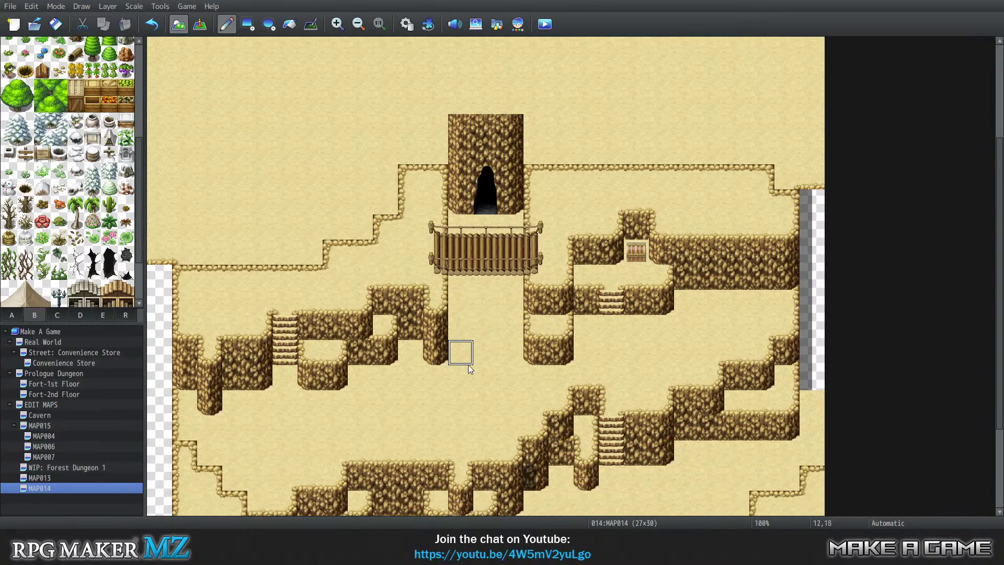
scroll(455, 261, "up", 2)
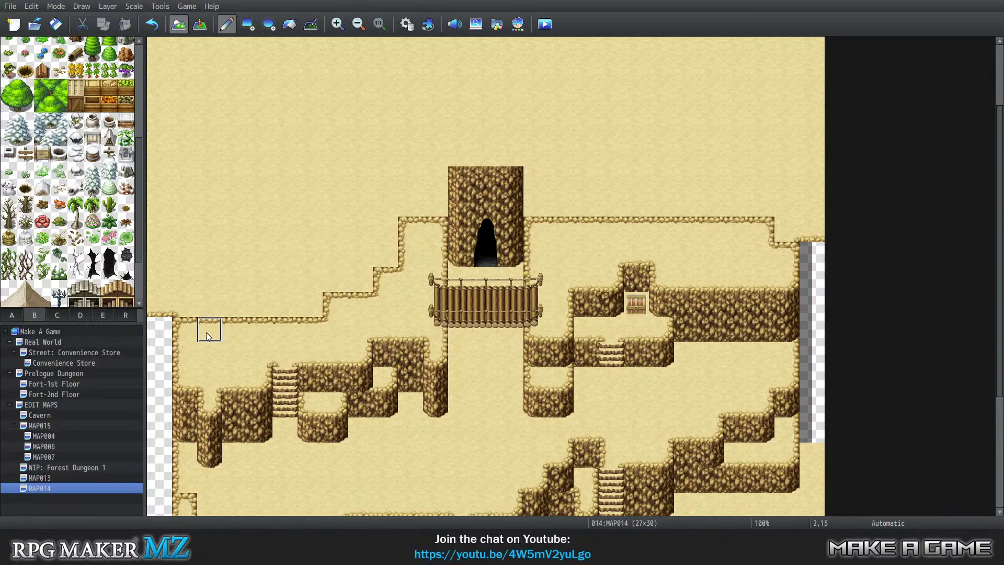
key("1")
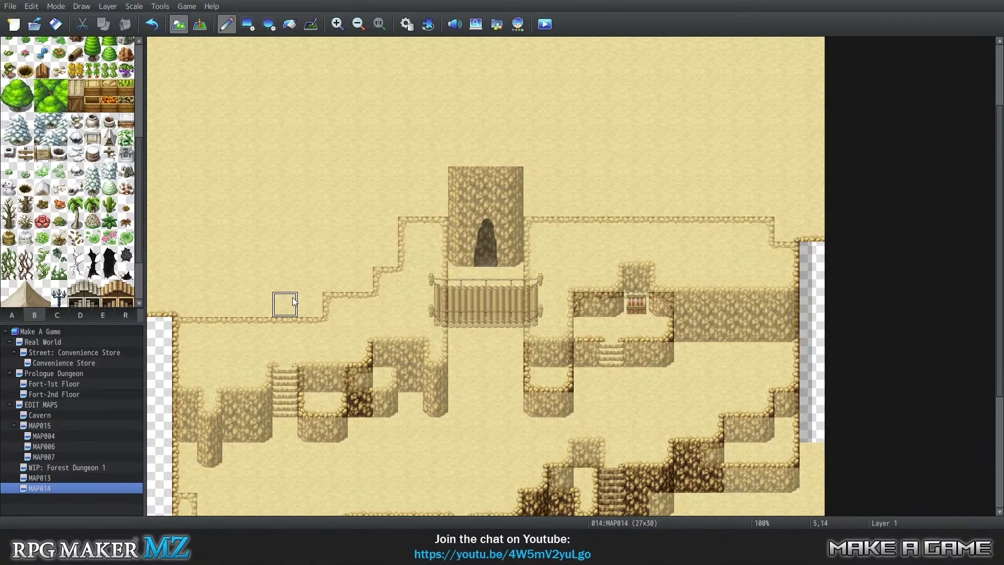
key("2")
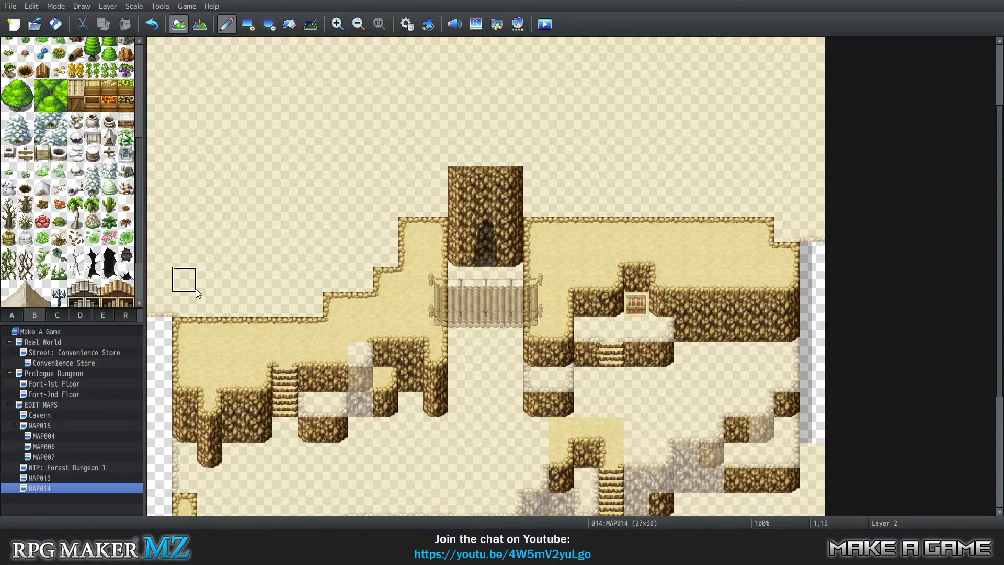
left_click(192, 310)
mouse_move(192, 312)
left_mouse_down()
mouse_move(256, 282)
mouse_move(372, 282)
mouse_move(360, 255)
mouse_move(289, 271)
left_mouse_up()
left_click_drag(191, 265, 425, 221)
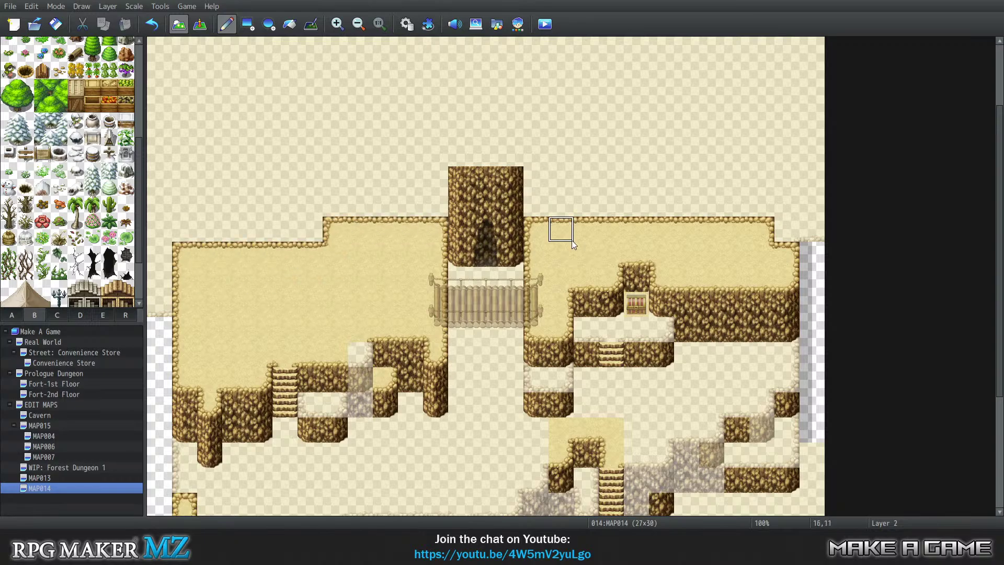
left_click_drag(639, 231, 784, 230)
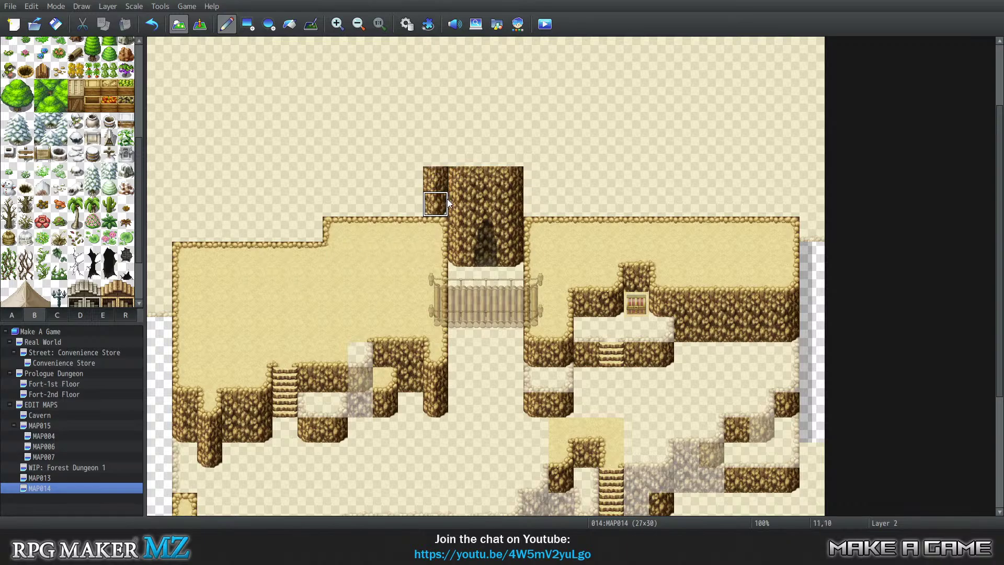
Step: Paint a stepped cliff wall from the cave tower along the left plateau's upper edge and clear its far-left end
left_click(407, 213)
mouse_move(420, 208)
left_mouse_down()
mouse_move(361, 230)
mouse_move(311, 230)
mouse_move(272, 253)
mouse_move(194, 264)
mouse_move(187, 277)
mouse_move(214, 270)
left_mouse_up()
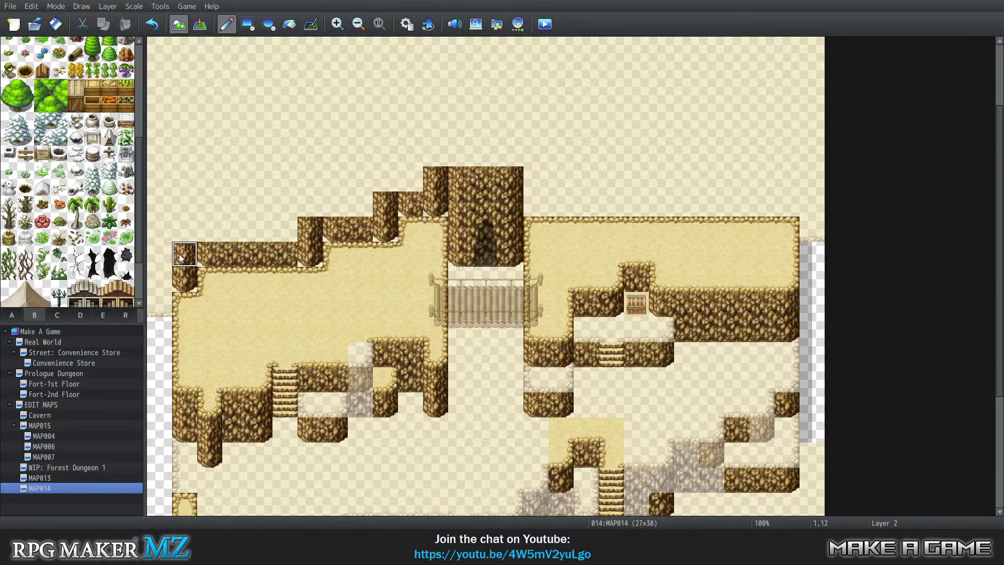
left_click(175, 278)
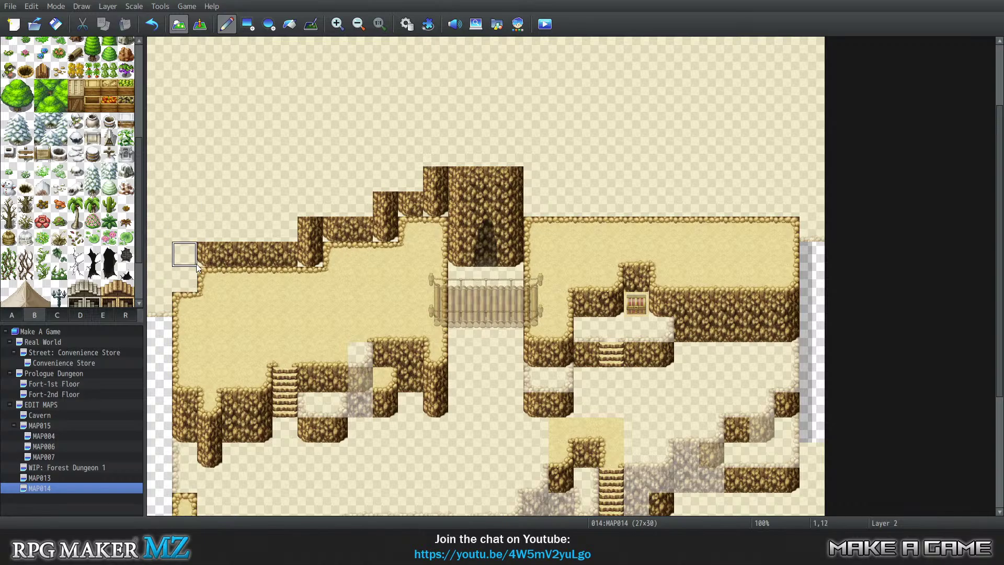
Step: Raise the stepped cliff wall to three tiles high and extend the cave tower upward by two tiles
mouse_move(312, 251)
left_mouse_down()
mouse_move(274, 230)
mouse_move(225, 234)
left_mouse_up()
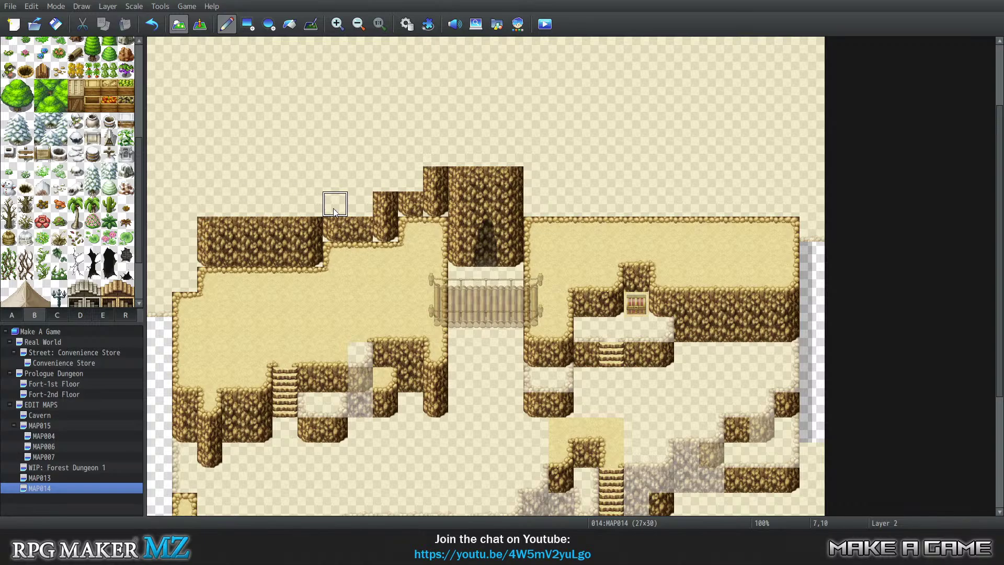
mouse_move(352, 209)
left_mouse_down()
mouse_move(403, 205)
mouse_move(419, 178)
mouse_move(511, 153)
mouse_move(485, 153)
left_mouse_up()
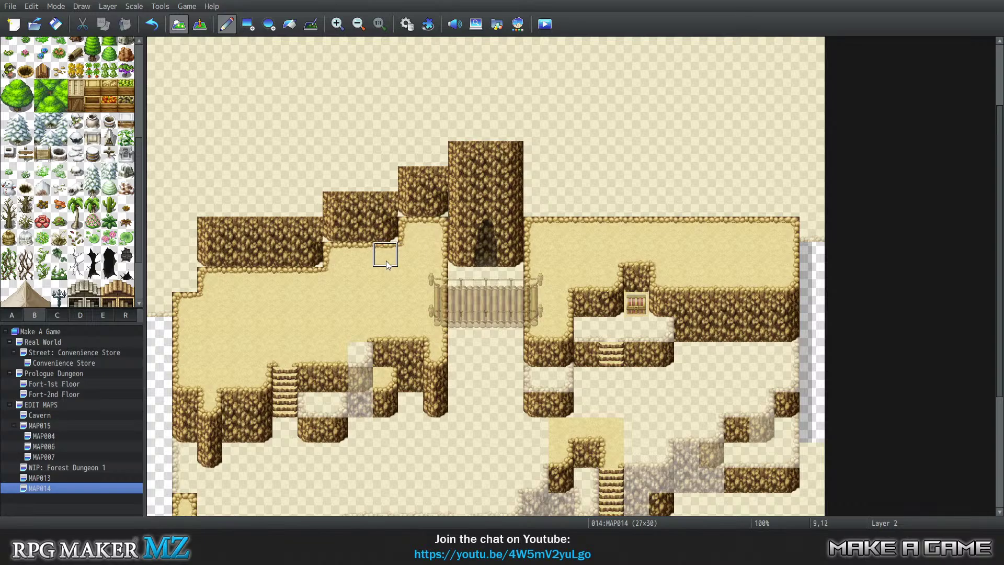
mouse_move(235, 204)
left_mouse_down()
mouse_move(209, 203)
mouse_move(304, 205)
mouse_move(385, 179)
mouse_move(463, 130)
mouse_move(506, 137)
left_mouse_up()
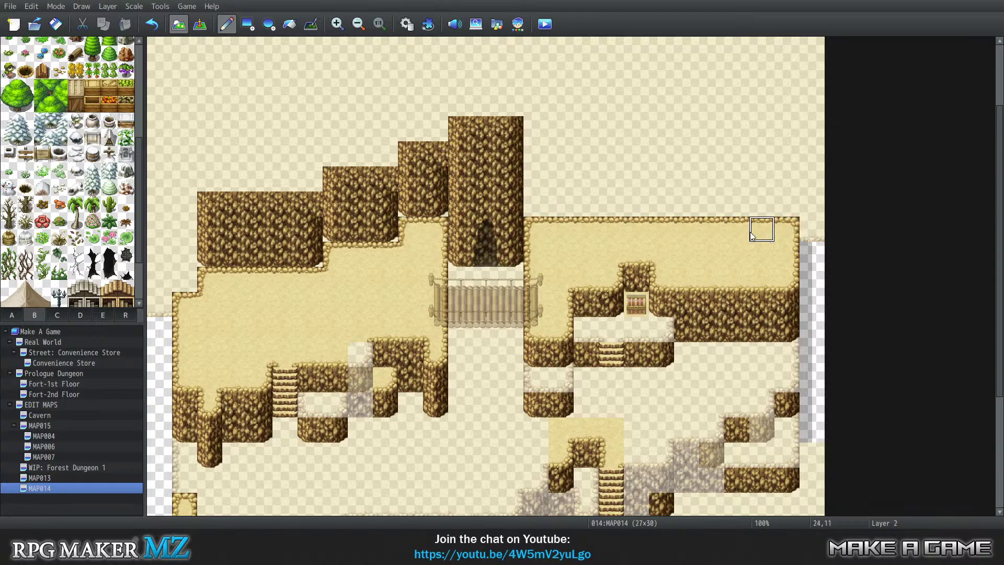
Step: Paint a stepped, three-tile-high cliff wall on Layer 2 behind the right plateau, from the cave tower to the plateau's far end
left_click_drag(750, 232, 758, 178)
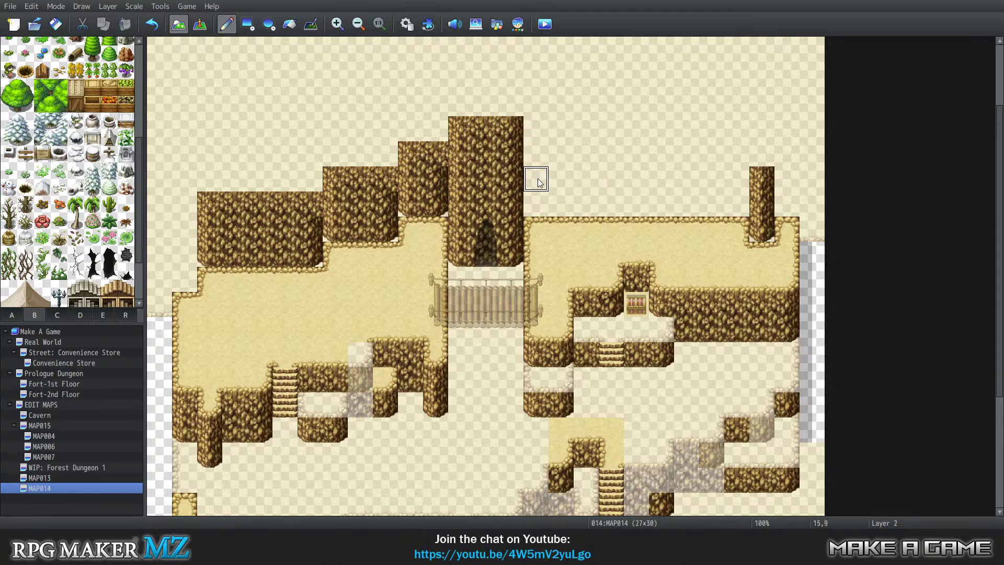
mouse_move(538, 178)
left_mouse_down()
mouse_move(612, 155)
mouse_move(690, 153)
mouse_move(735, 177)
mouse_move(732, 128)
mouse_move(679, 128)
mouse_move(682, 105)
mouse_move(660, 105)
mouse_move(653, 125)
mouse_move(614, 104)
mouse_move(638, 102)
mouse_move(612, 104)
mouse_move(562, 131)
mouse_move(560, 102)
mouse_move(595, 156)
left_mouse_up()
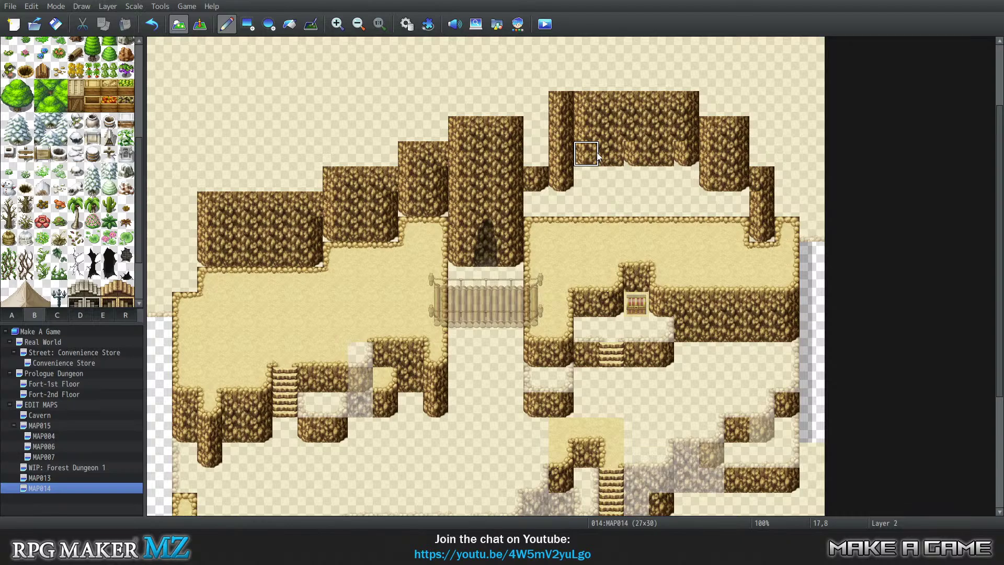
left_click(629, 161)
mouse_move(561, 104)
left_mouse_down()
mouse_move(539, 128)
mouse_move(560, 155)
left_mouse_up()
left_click(536, 178)
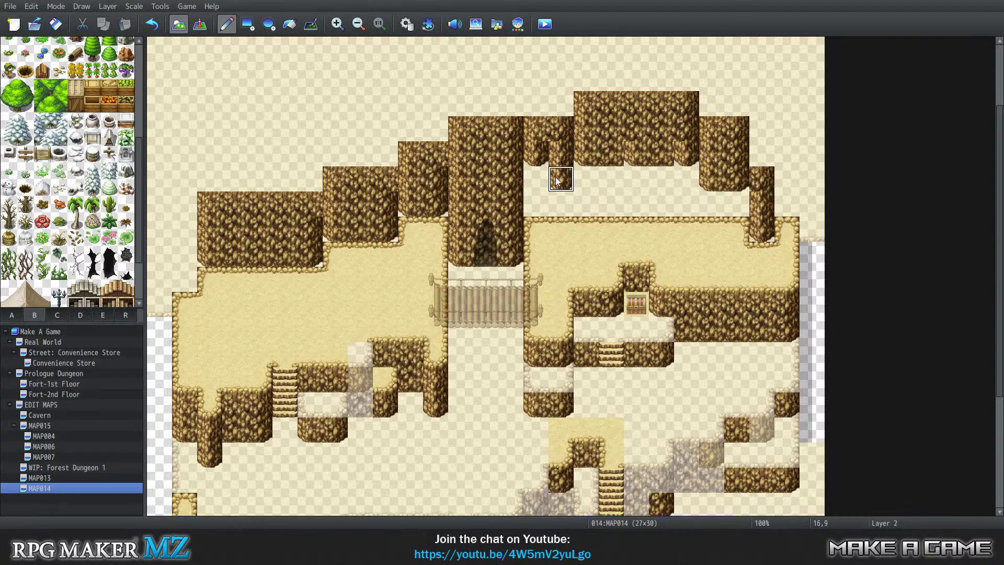
left_click(538, 180)
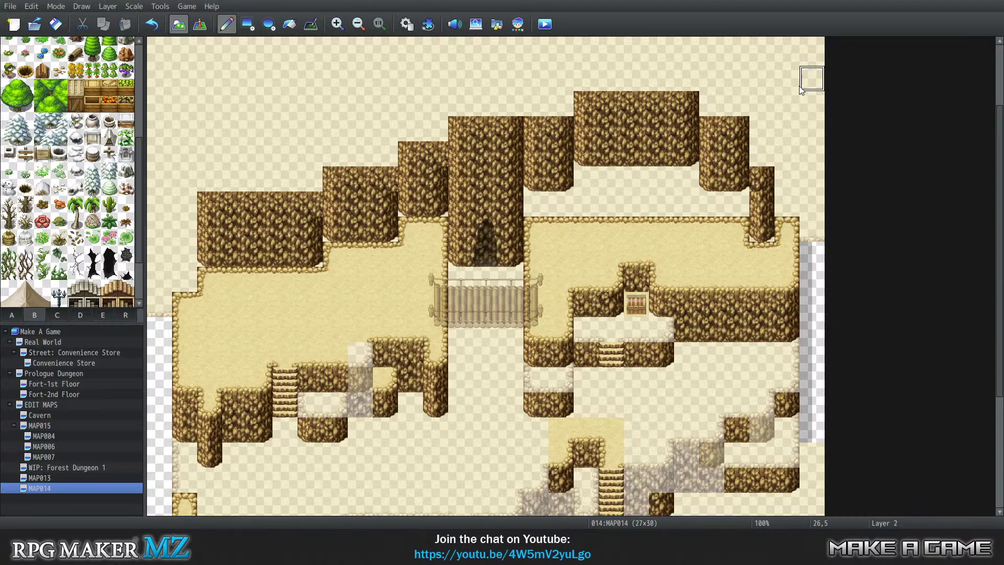
Step: Remove the rock edging along the right plateau's upper edge and fill the area beyond the wall's far end with the blank pit tile
left_click(527, 244)
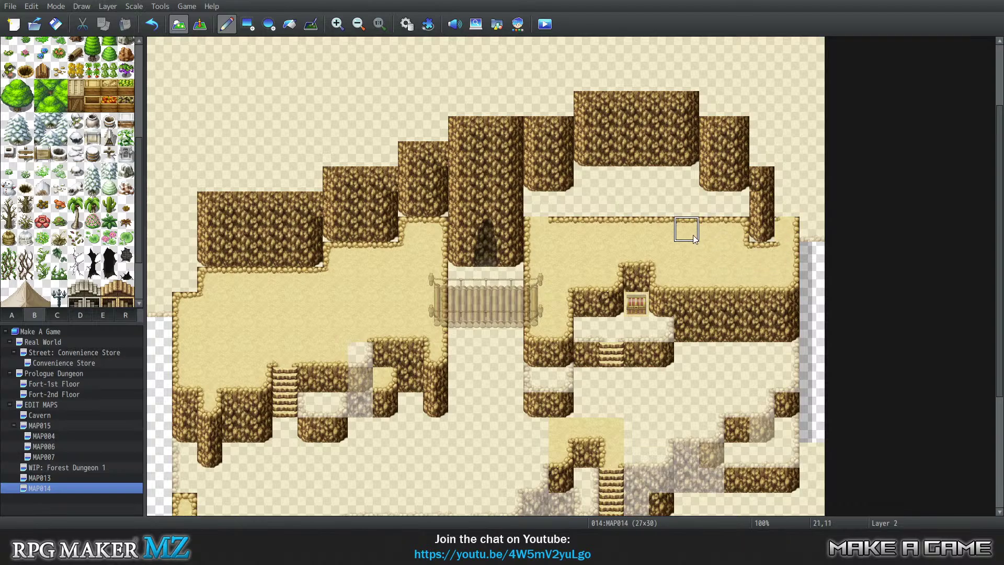
left_click_drag(603, 230, 677, 230)
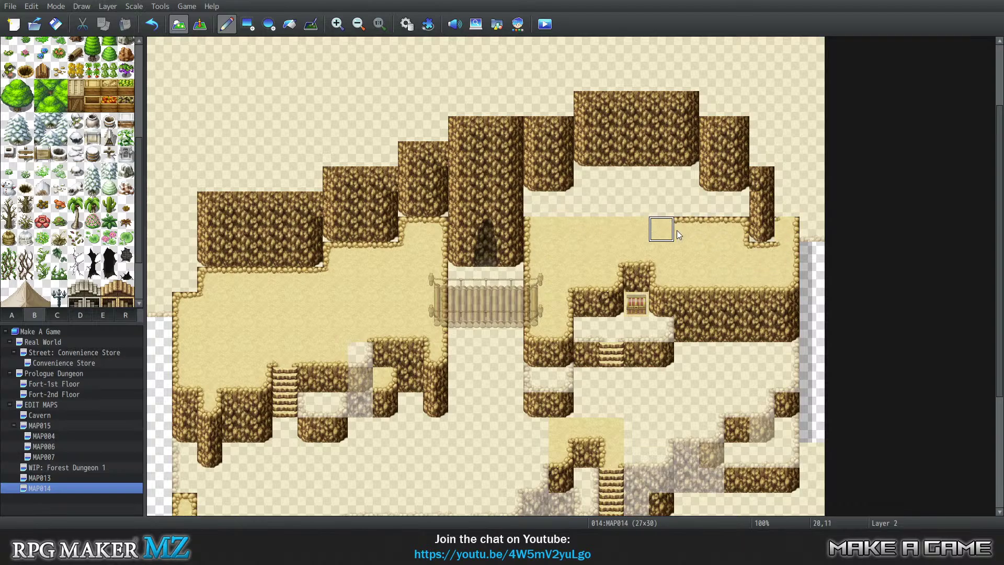
left_click(739, 231)
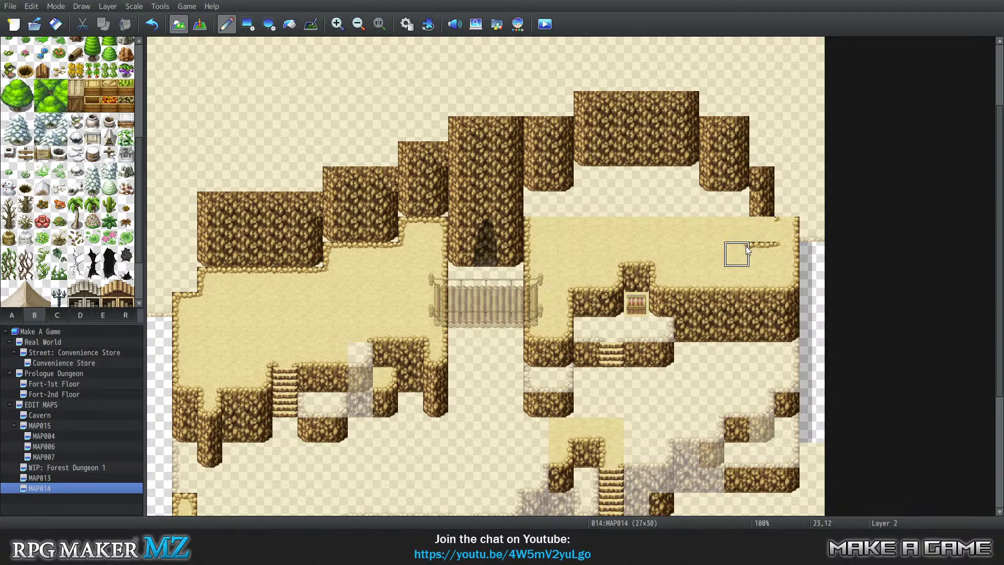
key("ctrl+z")
key("ctrl+z")
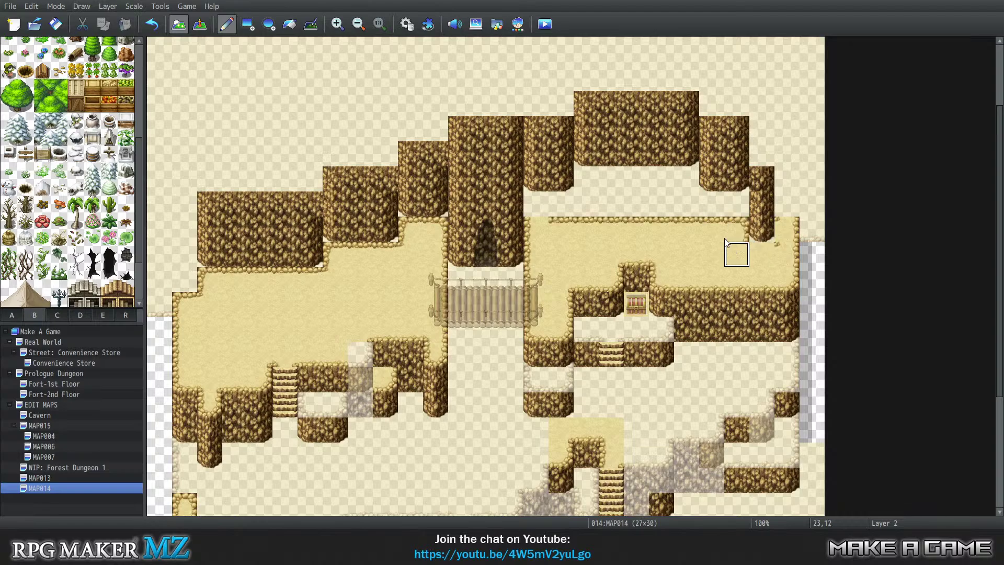
left_click_drag(732, 230, 559, 225)
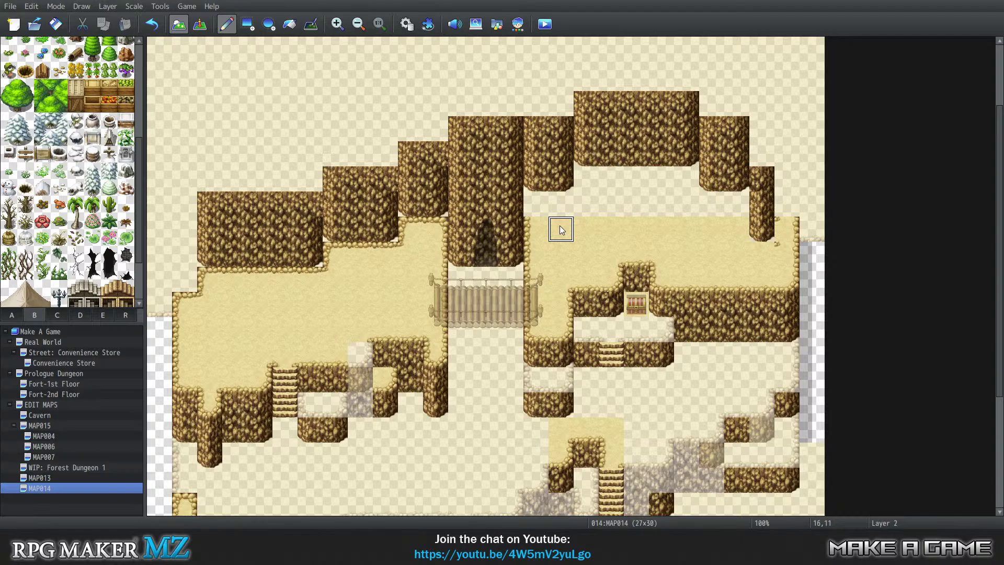
left_click(779, 255)
key("ctrl+1")
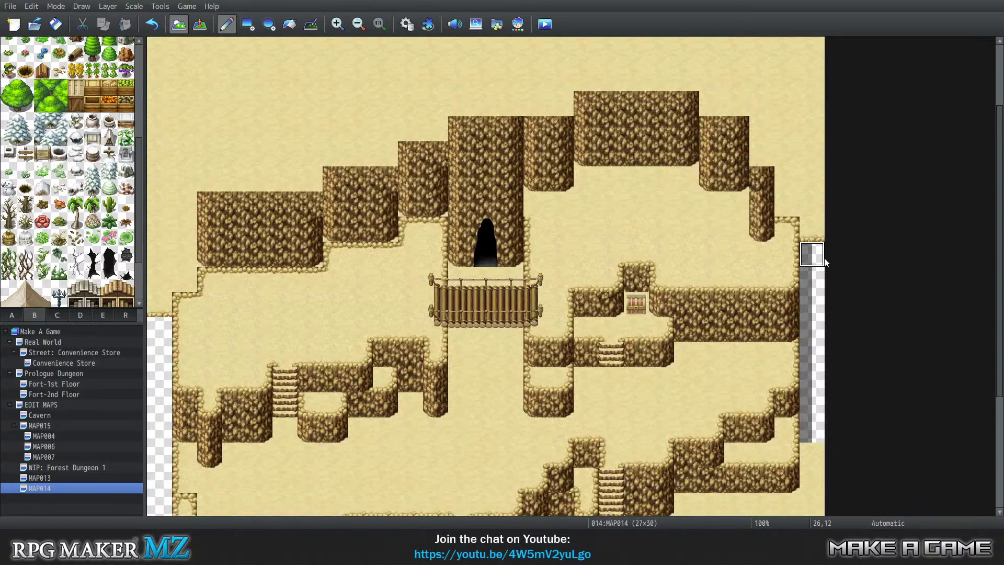
mouse_move(825, 237)
left_mouse_down()
mouse_move(808, 209)
mouse_move(796, 210)
mouse_move(787, 181)
mouse_move(816, 188)
left_mouse_up()
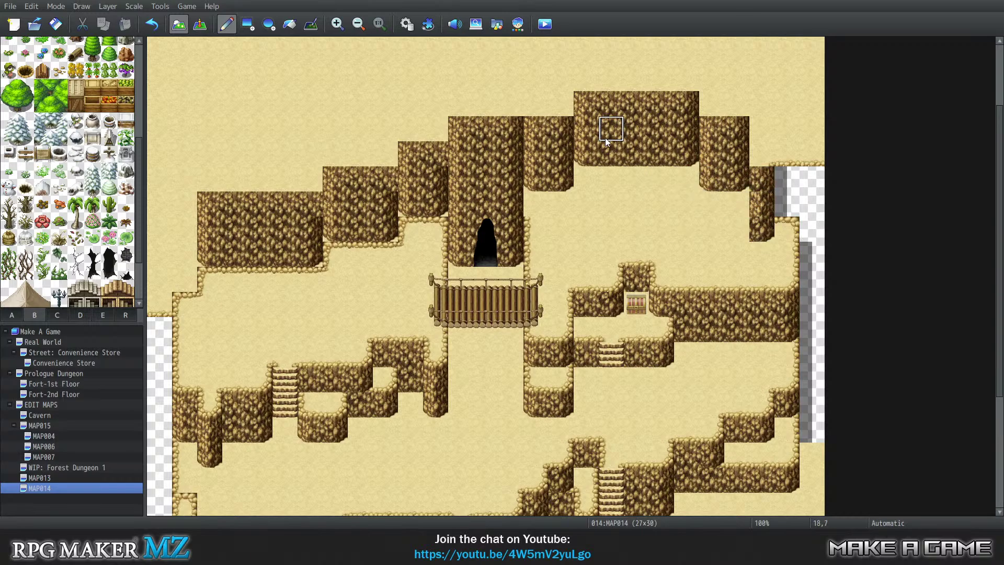
Step: Try a one-tile-wide, three-tile-high cliff column on Layer 2 in the empty area above the left wall
key("1")
key("2")
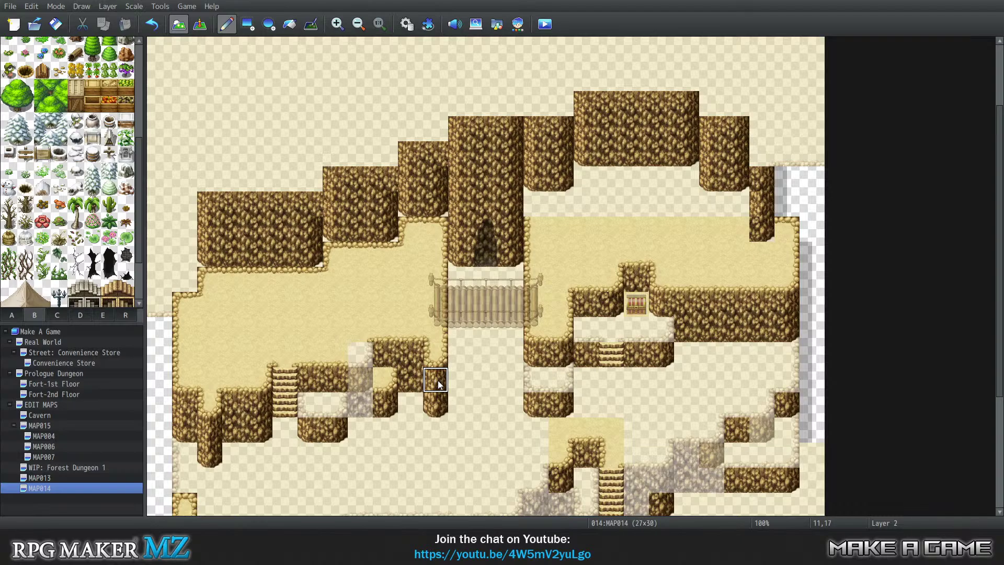
left_click(262, 83)
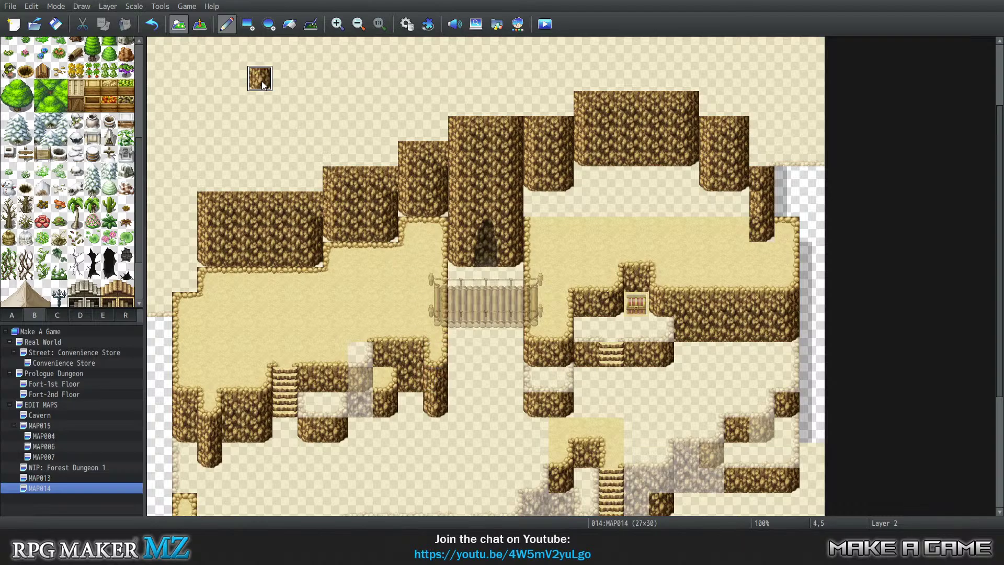
left_click(260, 121)
right_click_drag(260, 86, 260, 125)
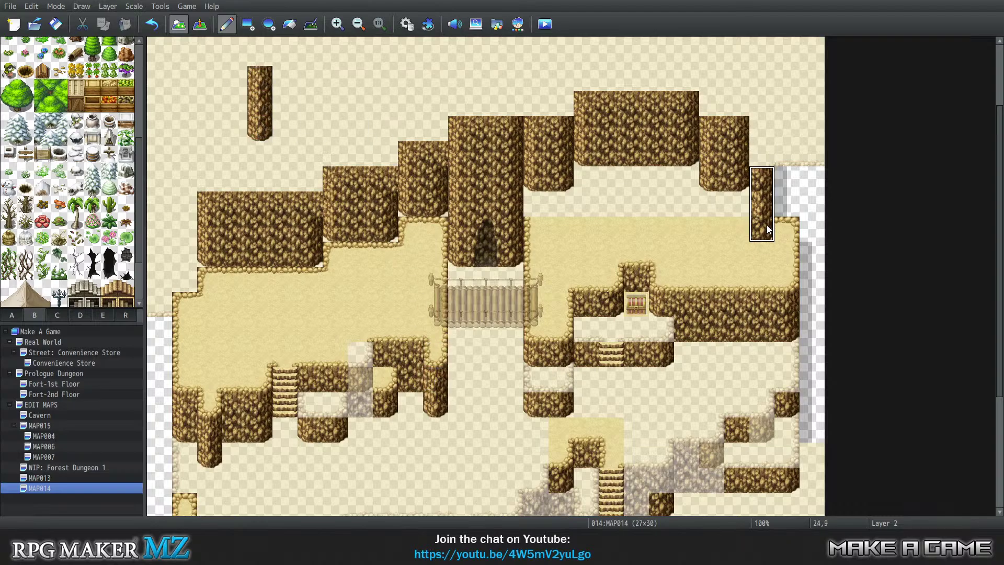
right_click(295, 130)
left_click_drag(260, 131, 259, 74)
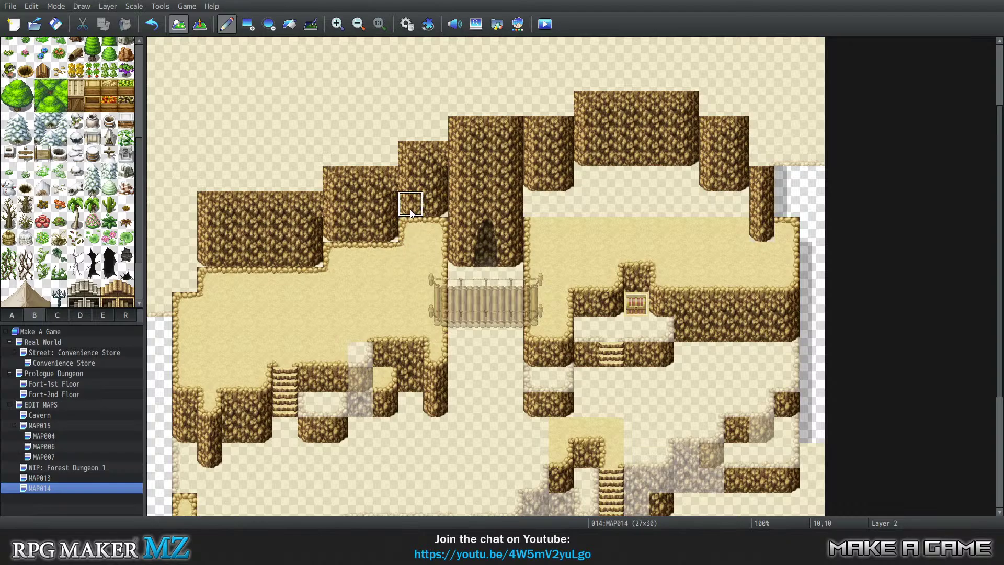
Step: Replace the rounded joints between the back wall's steps and the cave tower with copied straight-edged wall columns
scroll(487, 289, "down", 3)
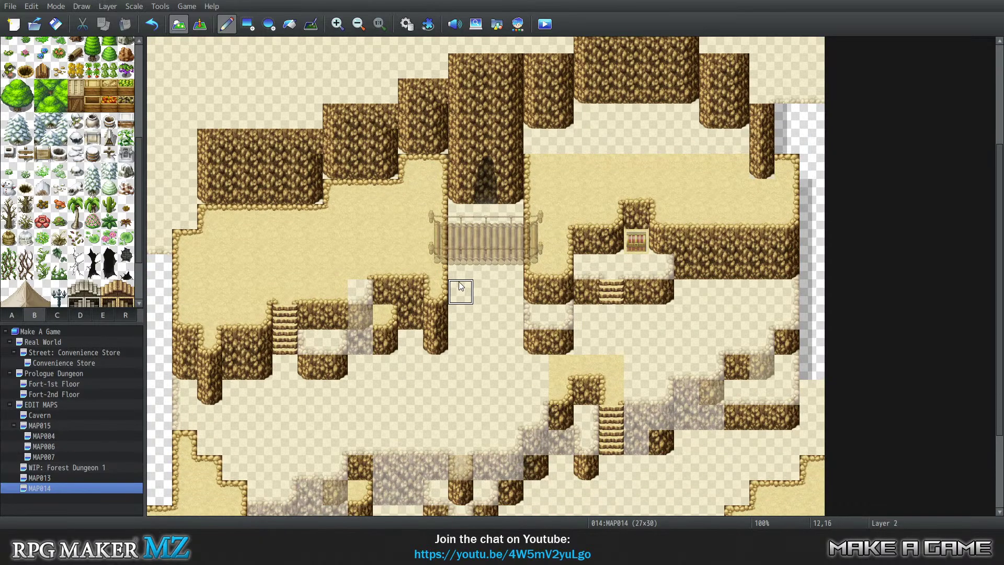
scroll(459, 282, "up", 2)
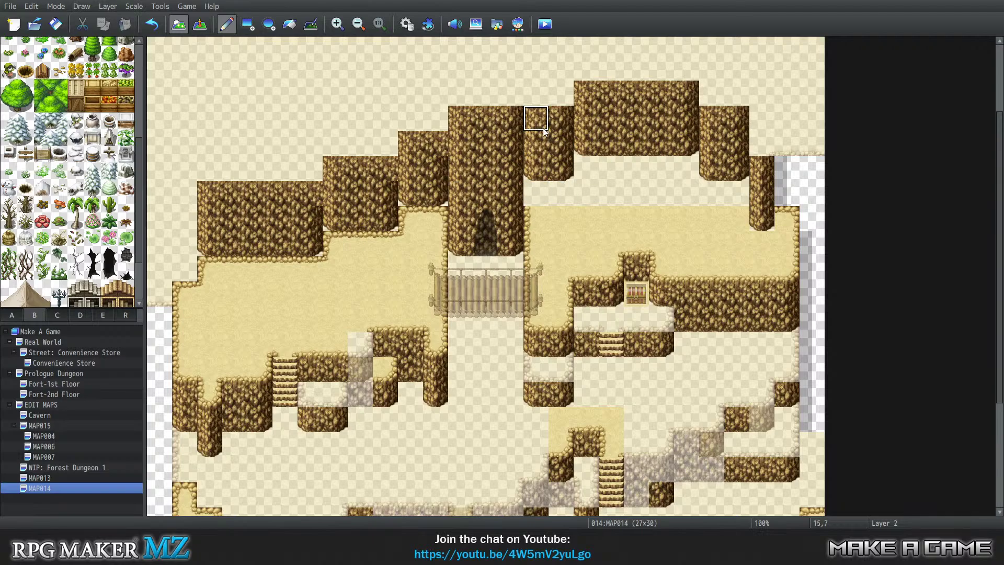
right_click_drag(292, 208, 278, 225)
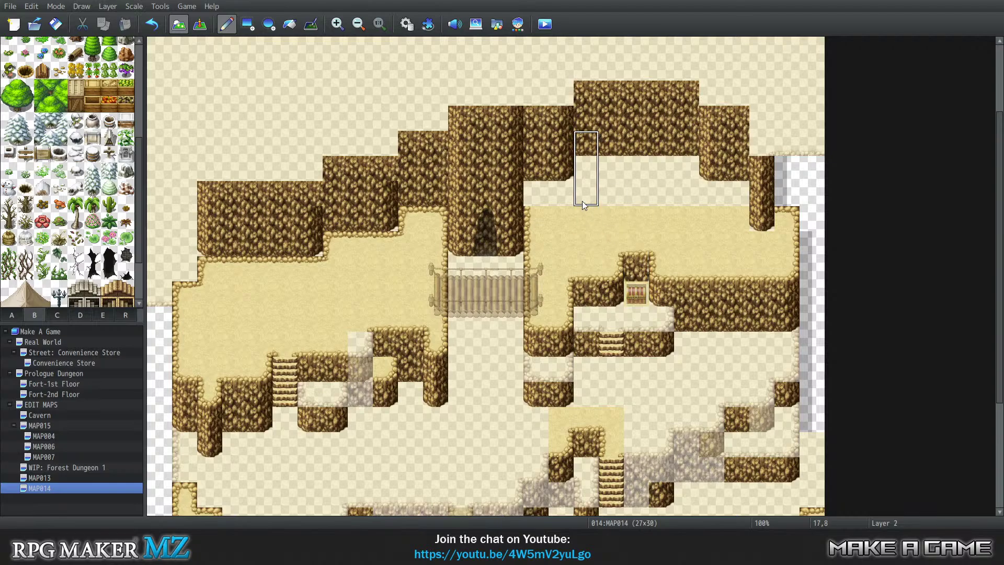
Step: Remove the rock edging along the base of the left back wall by painting plain sand with automatic layering
right_click(592, 190)
key("3")
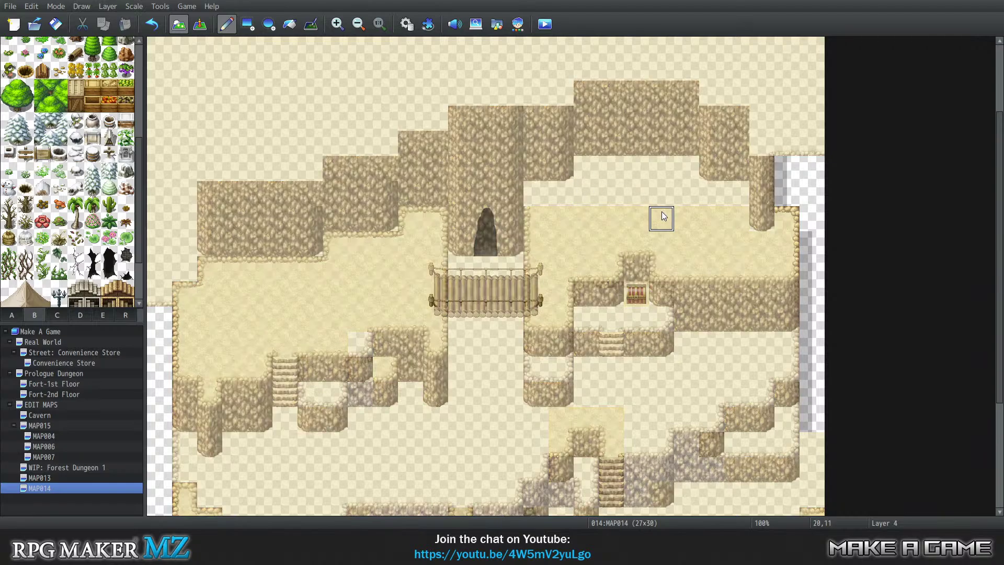
key("5")
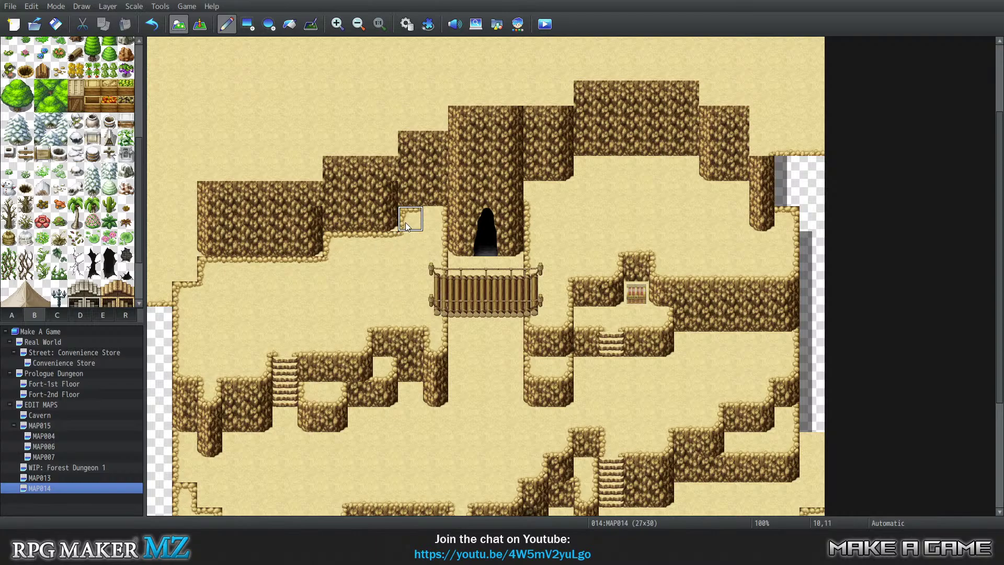
mouse_move(406, 221)
left_mouse_down()
mouse_move(386, 240)
mouse_move(411, 240)
mouse_move(337, 243)
mouse_move(335, 276)
left_mouse_up()
mouse_move(306, 282)
left_mouse_down()
mouse_move(285, 277)
mouse_move(262, 293)
mouse_move(235, 275)
mouse_move(218, 307)
left_mouse_up()
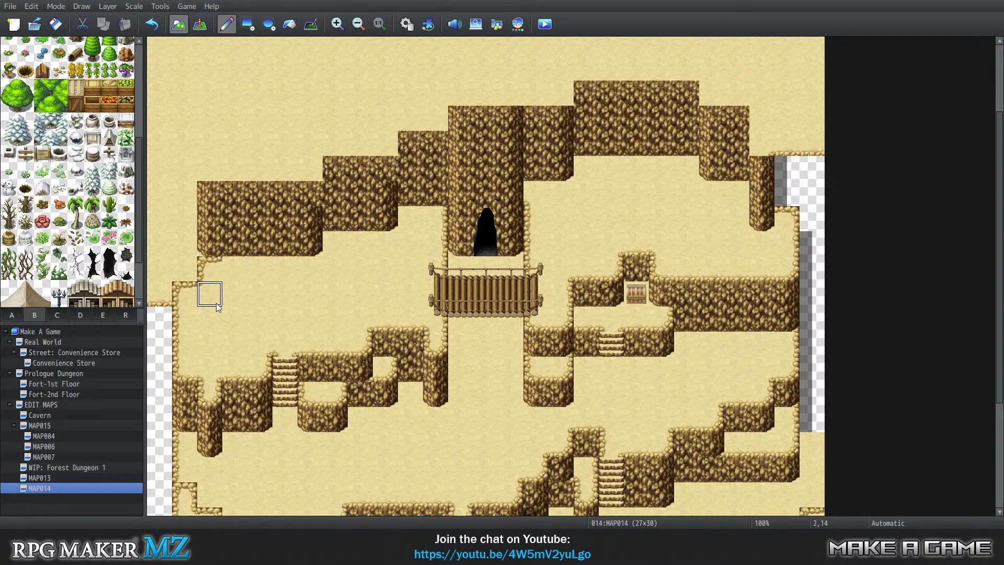
left_click(209, 269)
left_click(209, 269)
Step: Compare Layers 1, 2 and 4 around the left plateau's upper edge
key("1")
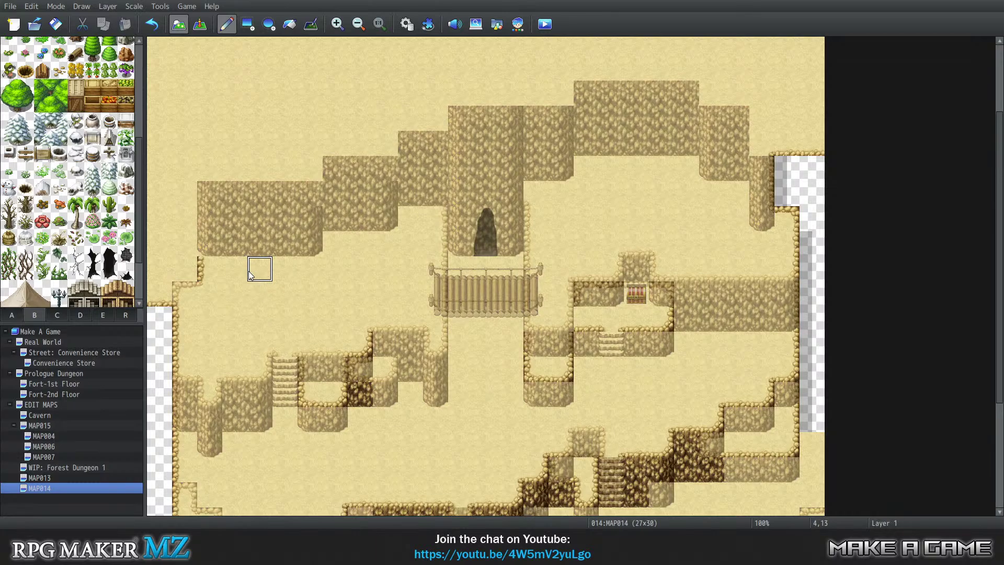
key("2")
key("3")
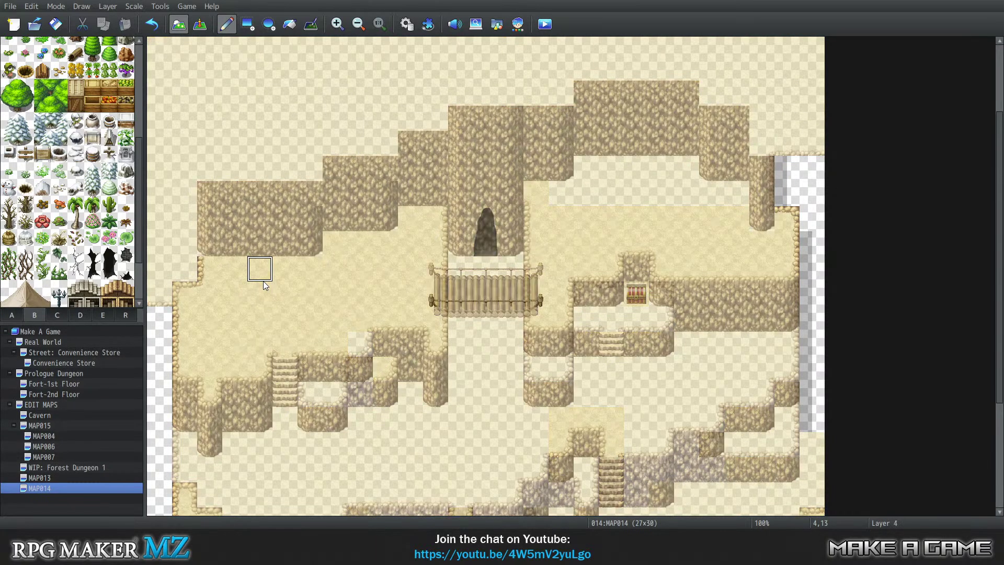
key("1")
key("2")
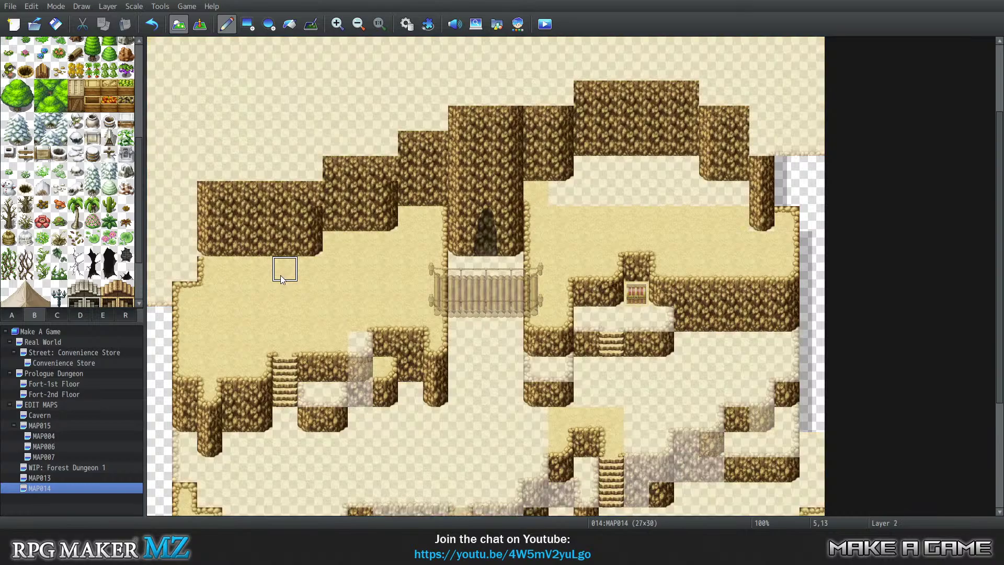
key("3")
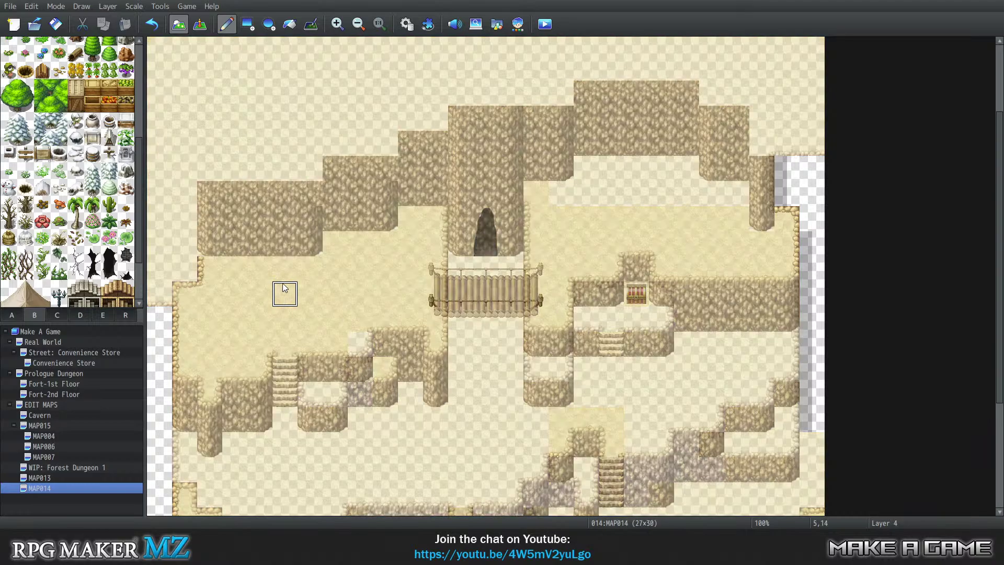
key("2")
key("1")
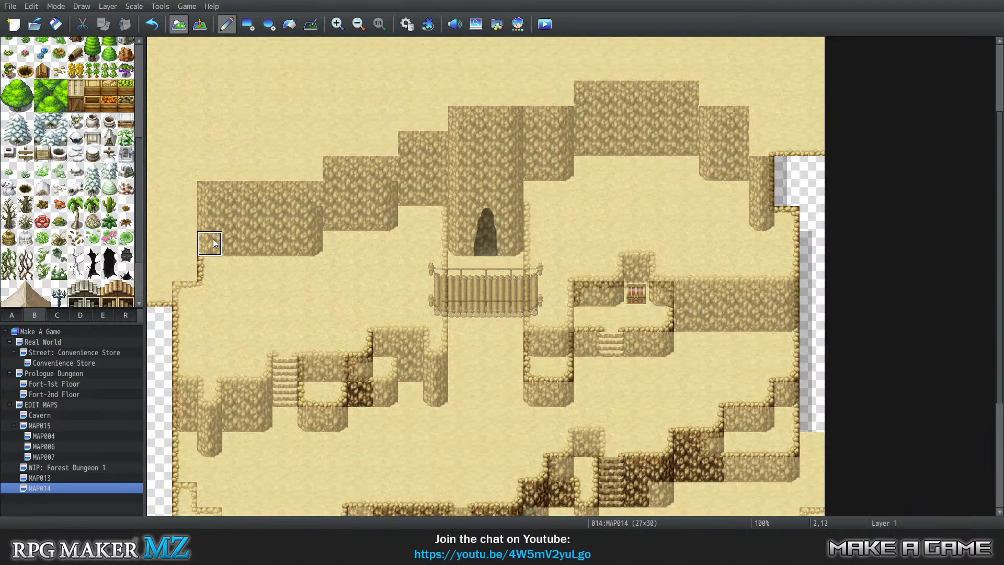
Step: Copy a three-tile wall column from beside the cave tower on Layer 2 and stamp it across the left wall's middle section
key("2")
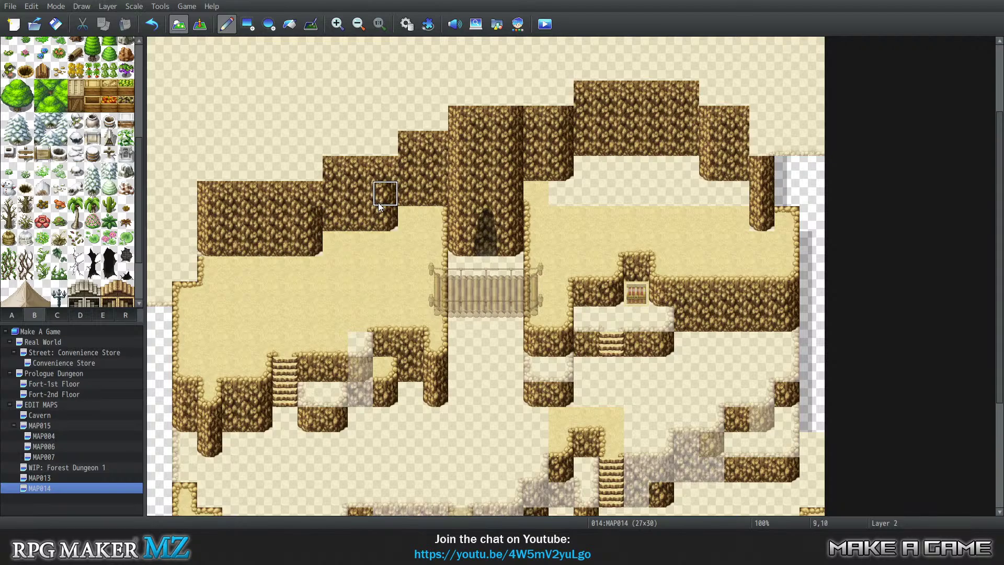
right_click_drag(554, 123, 566, 164)
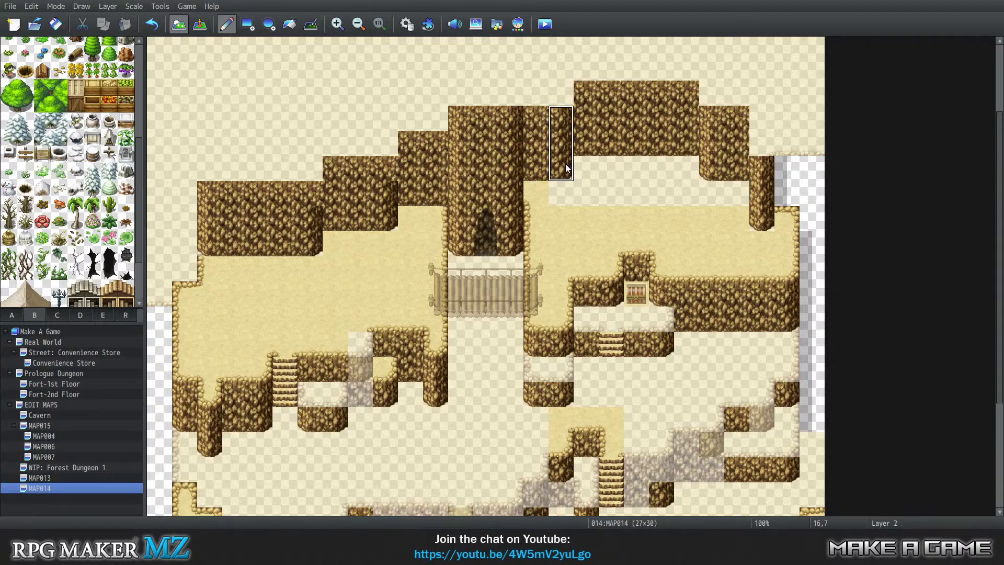
left_click_drag(377, 242, 325, 241)
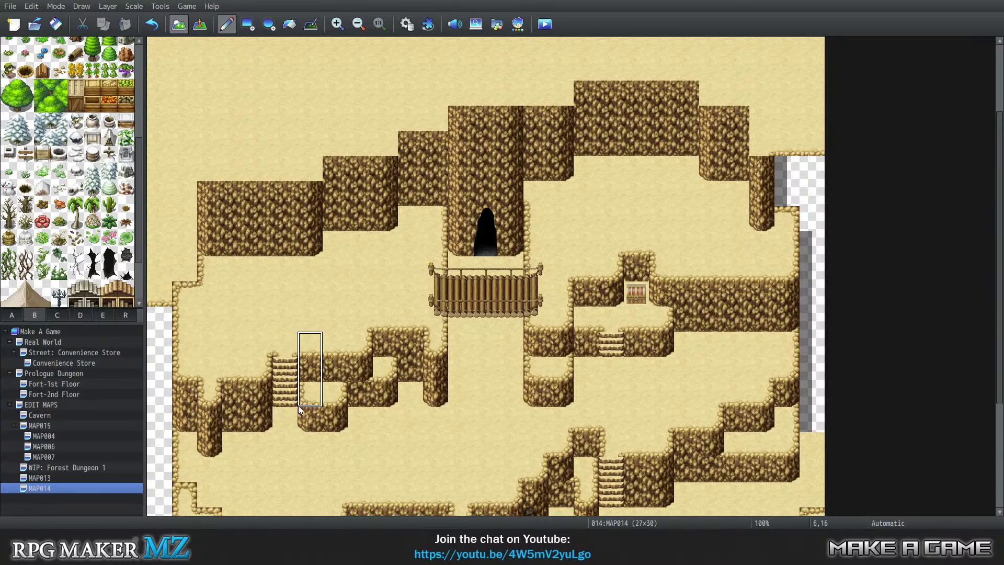
Step: Paint a two-by-two rock-edged sand block on Layer 2 above the left wall and stamp a copy onto the left plateau
key("2")
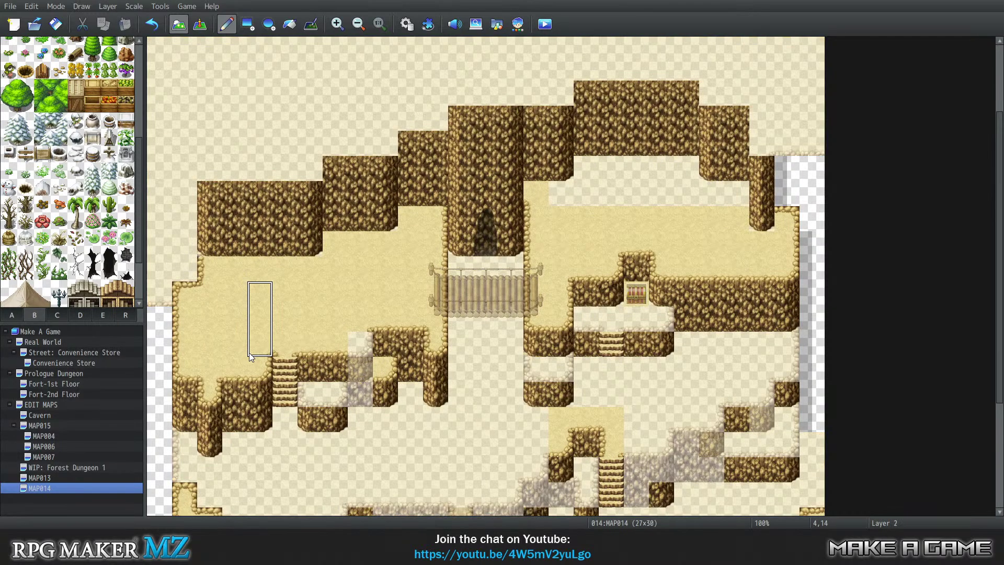
key("1")
key("3")
key("0")
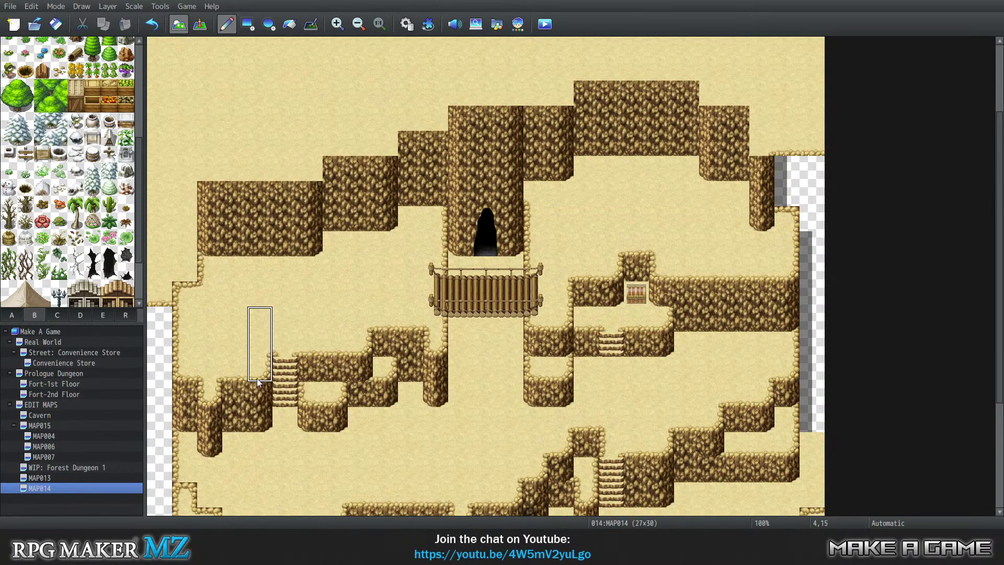
key("1")
key("2")
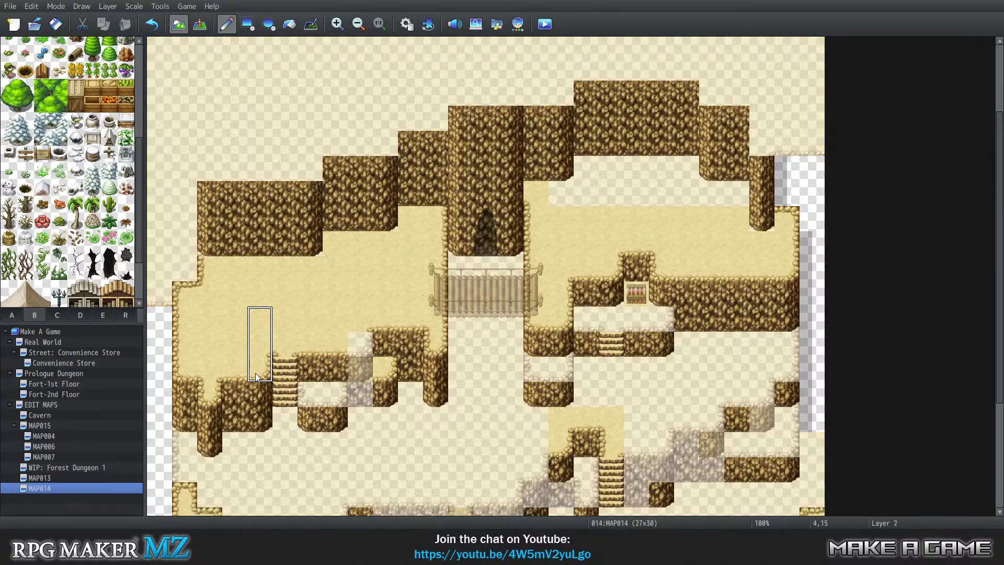
right_click(184, 369)
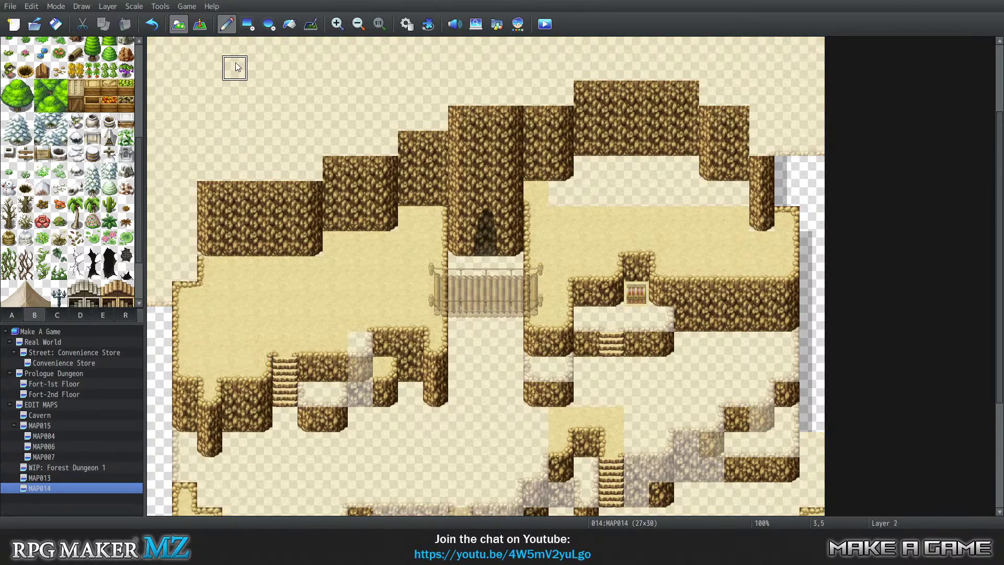
left_click_drag(235, 93, 257, 118)
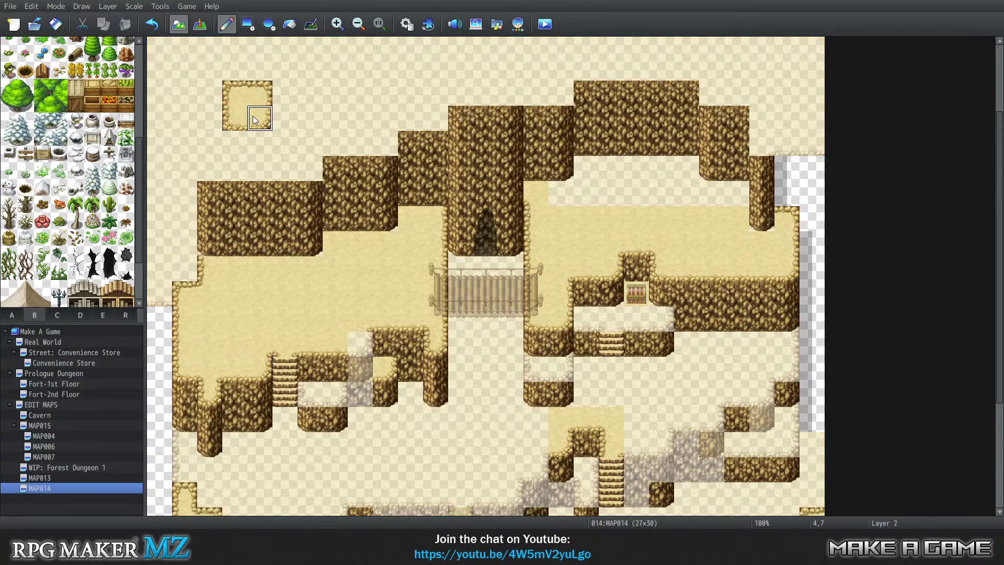
left_click(225, 332)
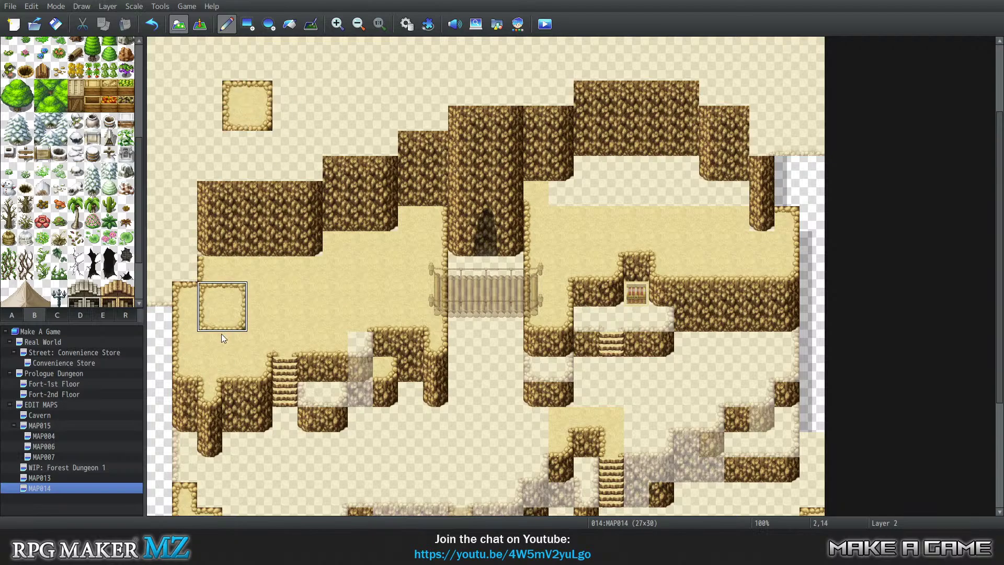
Step: Copy a two-tile cliff face on Layer 2 and stamp it under the left plateau's raised block, returning to automatic layering
right_click(234, 345)
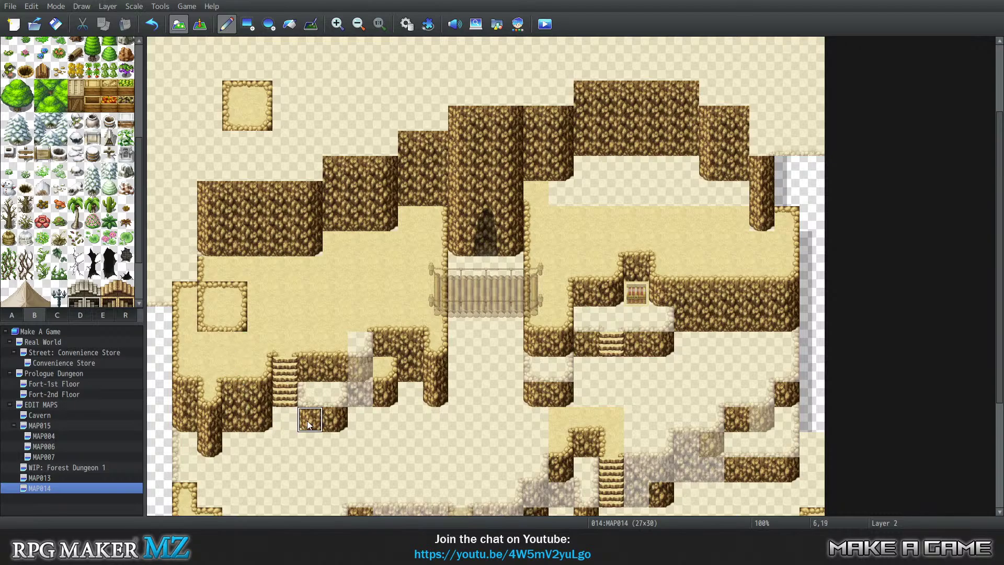
left_click(221, 338)
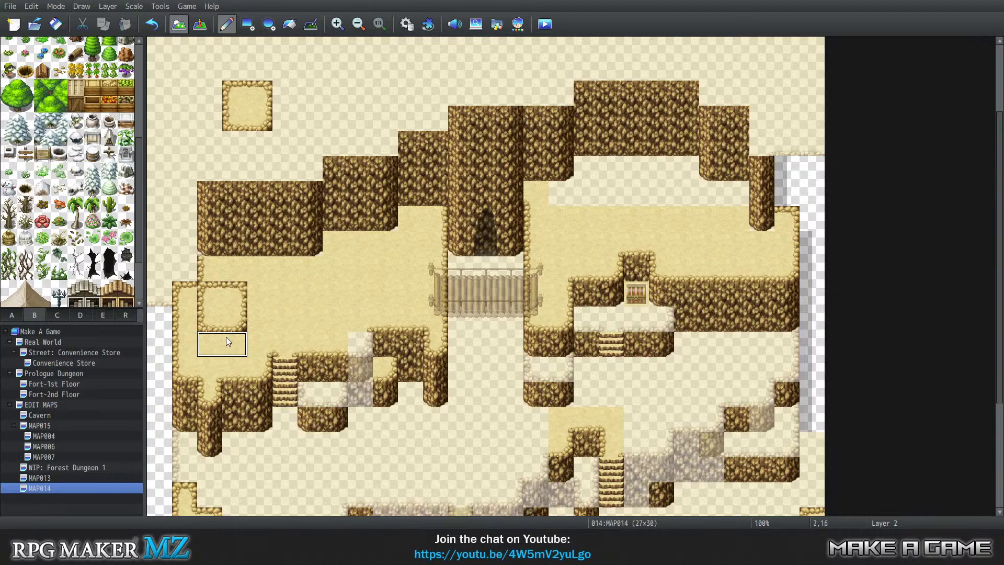
key("ctrl+0")
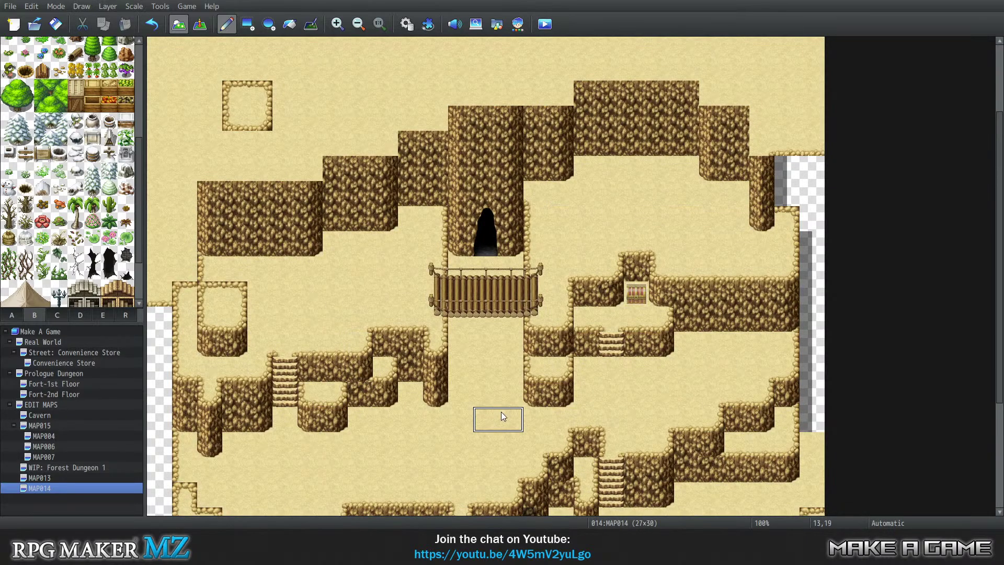
Step: Erase the two ground tiles just outside the raised block's upper left corner so the left plateau's outline steps inward
left_click(230, 268)
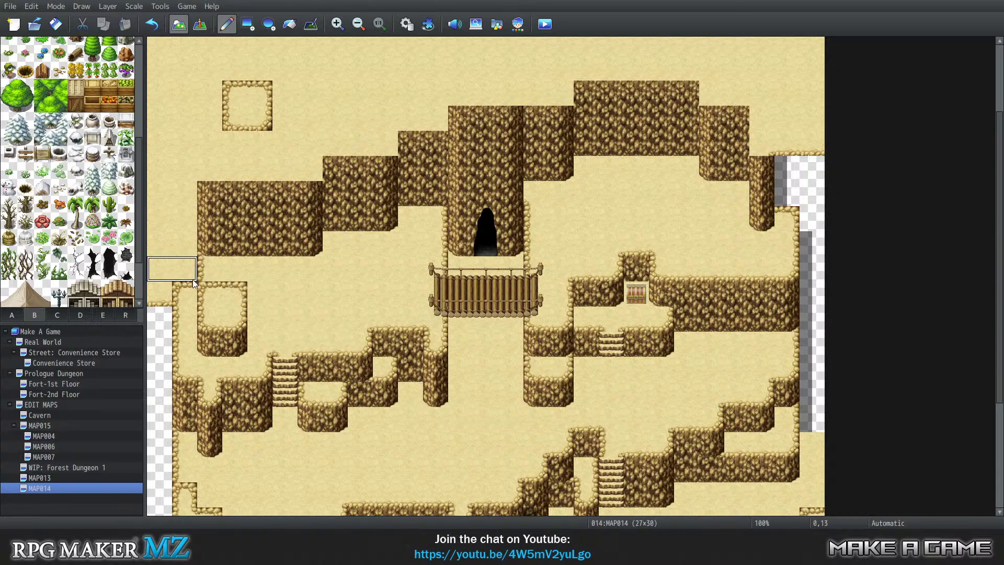
left_click(235, 336)
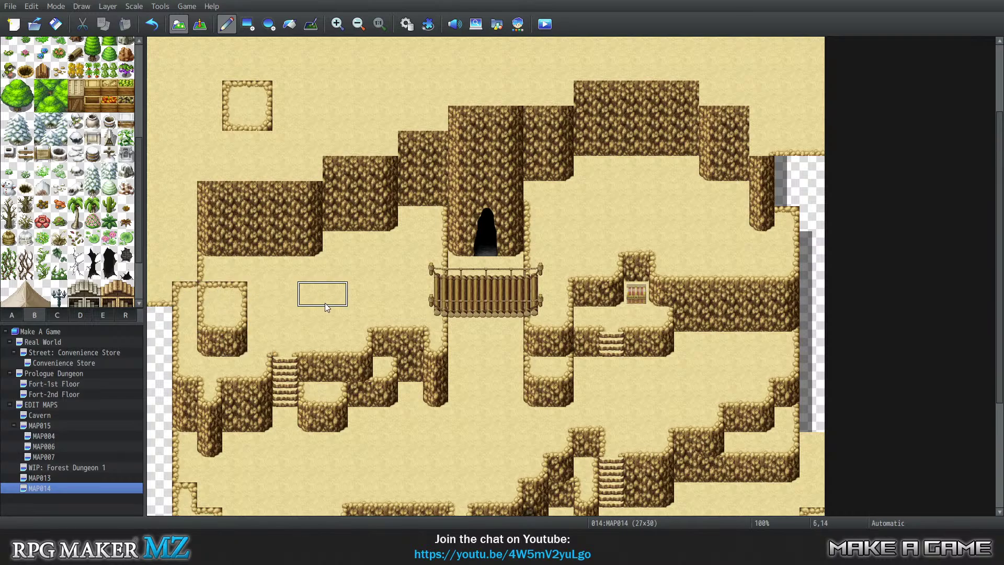
left_click(199, 297)
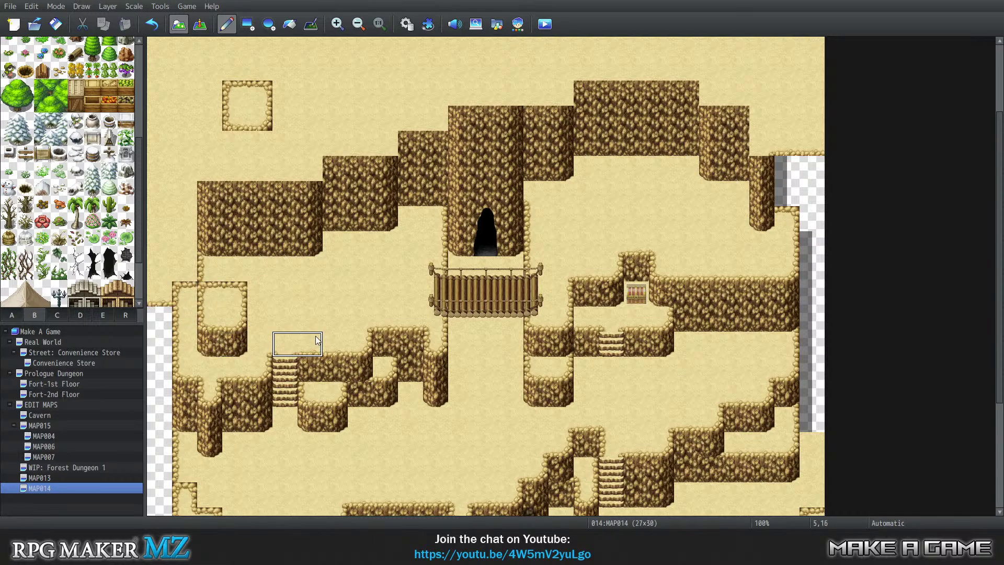
left_click(175, 294)
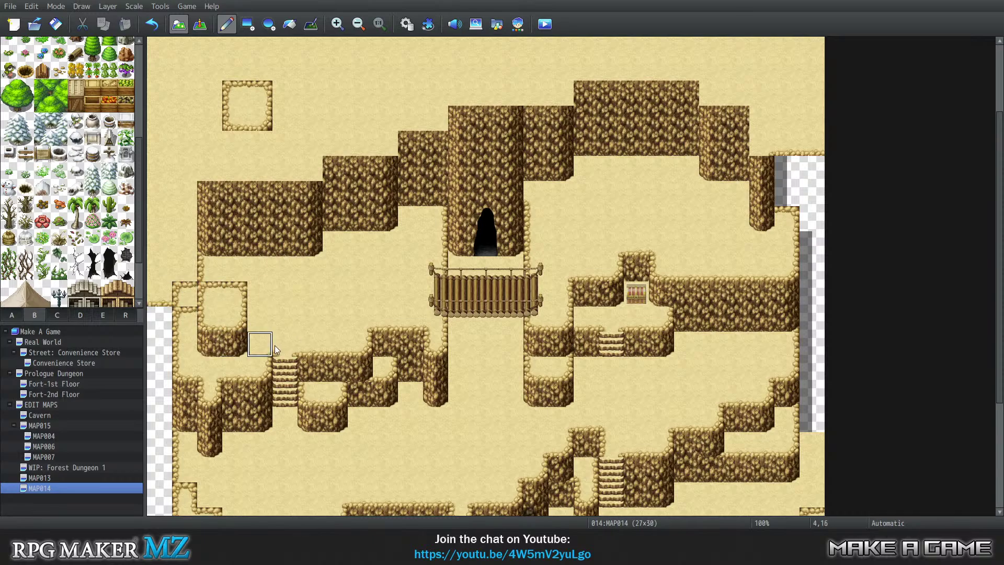
left_click(160, 293)
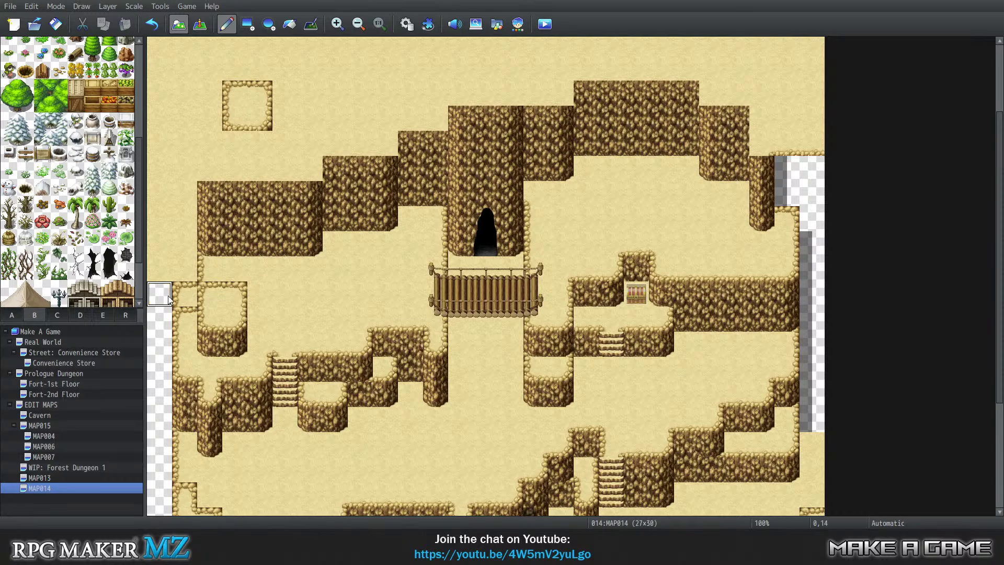
left_click(185, 293)
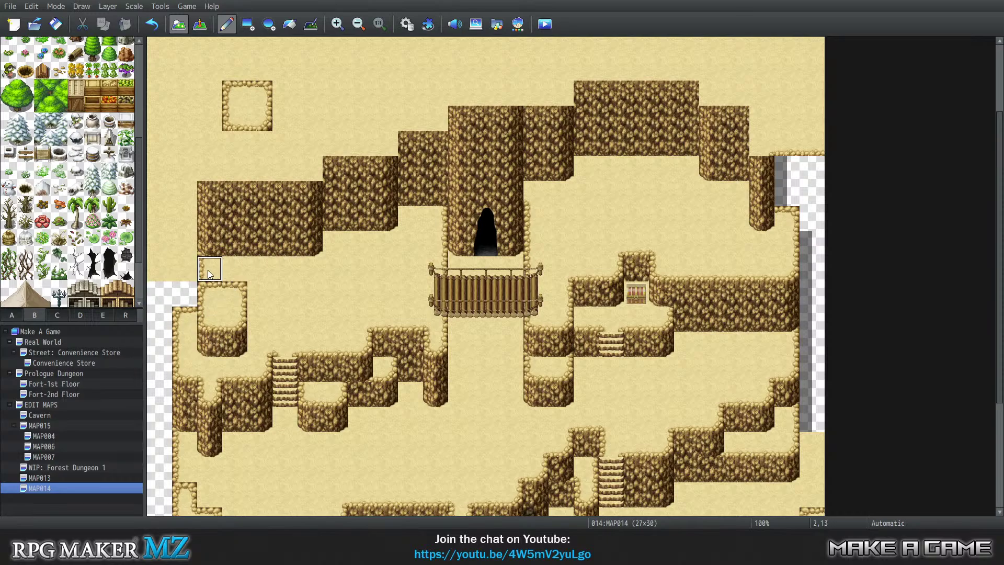
Step: Copy the left back wall's four-tile end column, stamp it one column inward, and clear the leftover outer tiles
left_click_drag(209, 270, 214, 206)
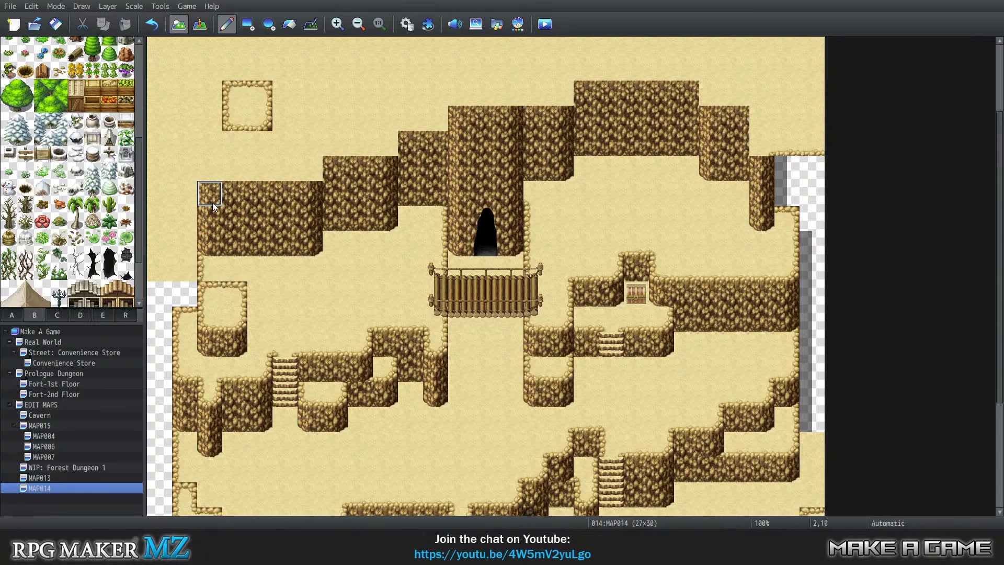
right_click_drag(213, 205, 209, 259)
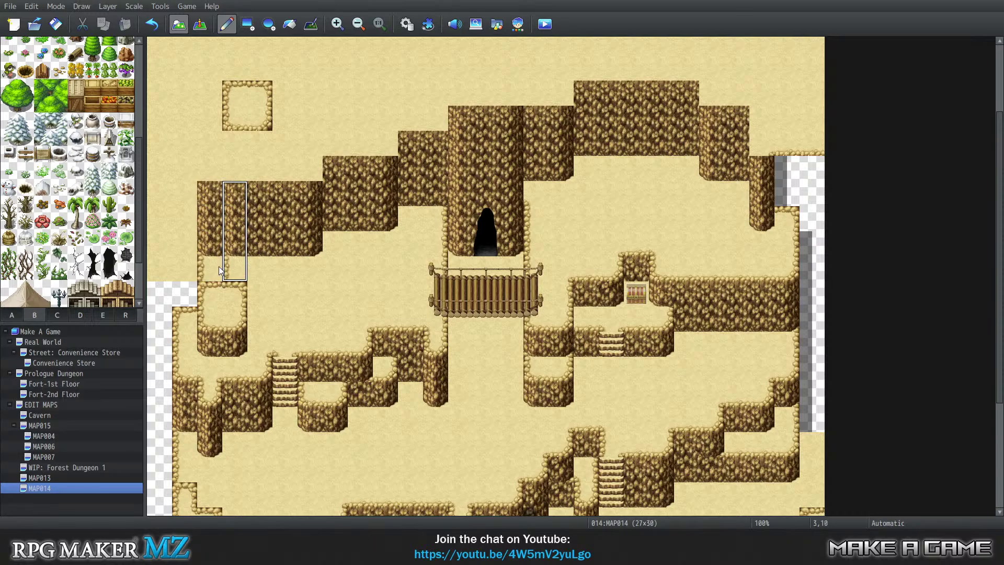
right_click(163, 293)
mouse_move(184, 270)
left_mouse_down()
mouse_move(209, 269)
mouse_move(209, 192)
left_mouse_up()
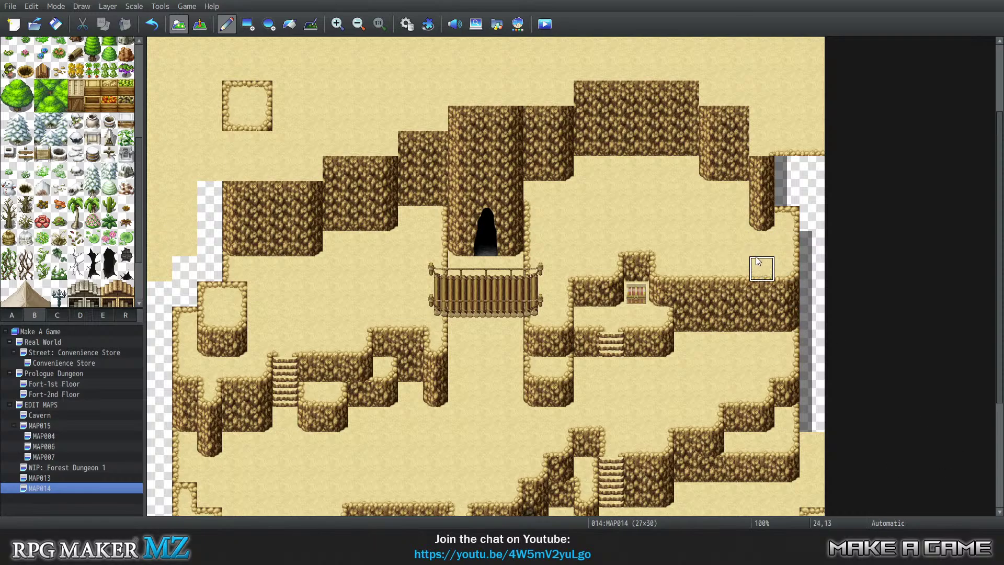
Step: Move the right plateau's outer edge one column inward using copied tiles, clear the leftover upper tiles, and check Layer 2
right_click_drag(763, 244, 779, 318)
left_click(763, 316)
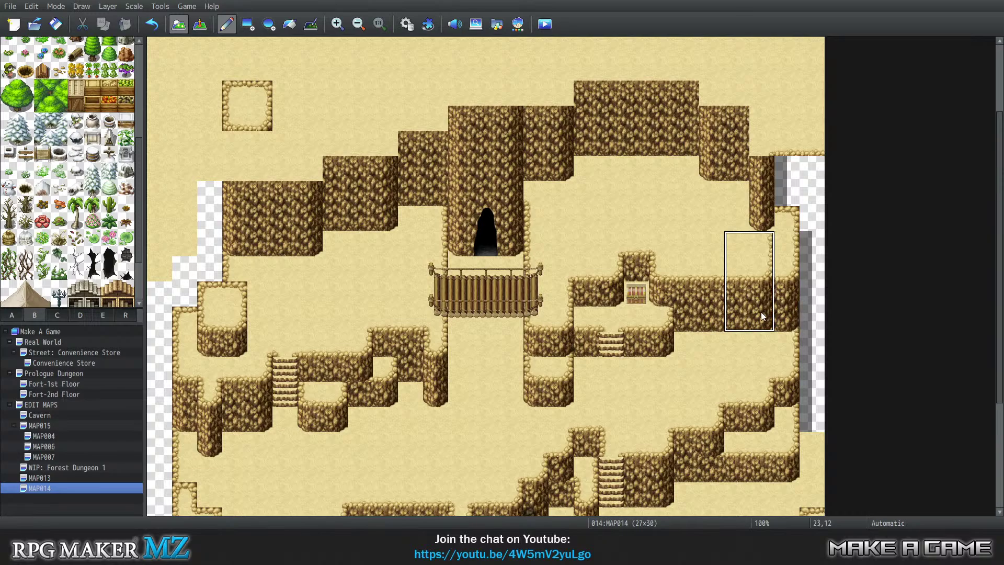
right_click(787, 346)
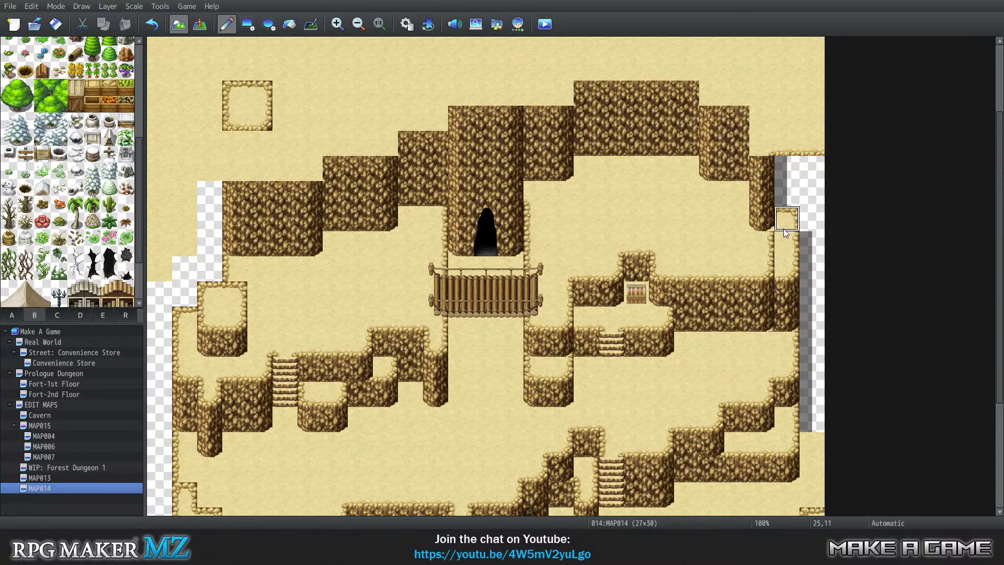
left_click_drag(784, 231, 787, 315)
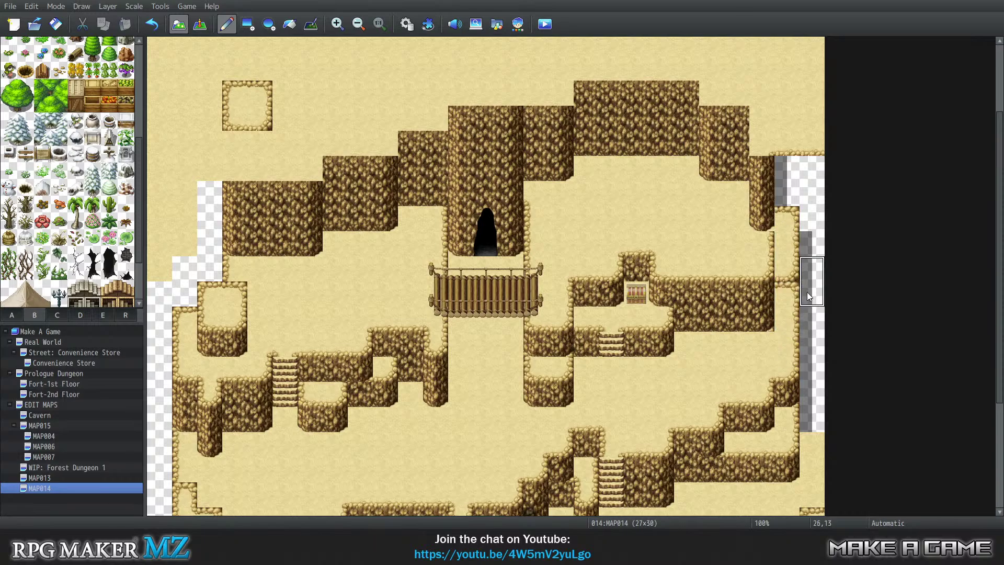
left_click(786, 218)
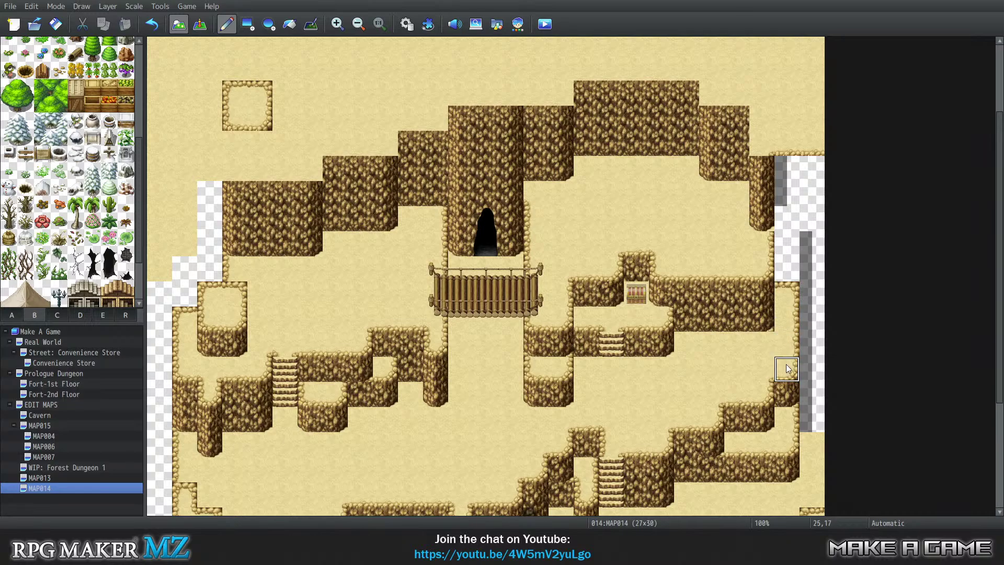
key("2")
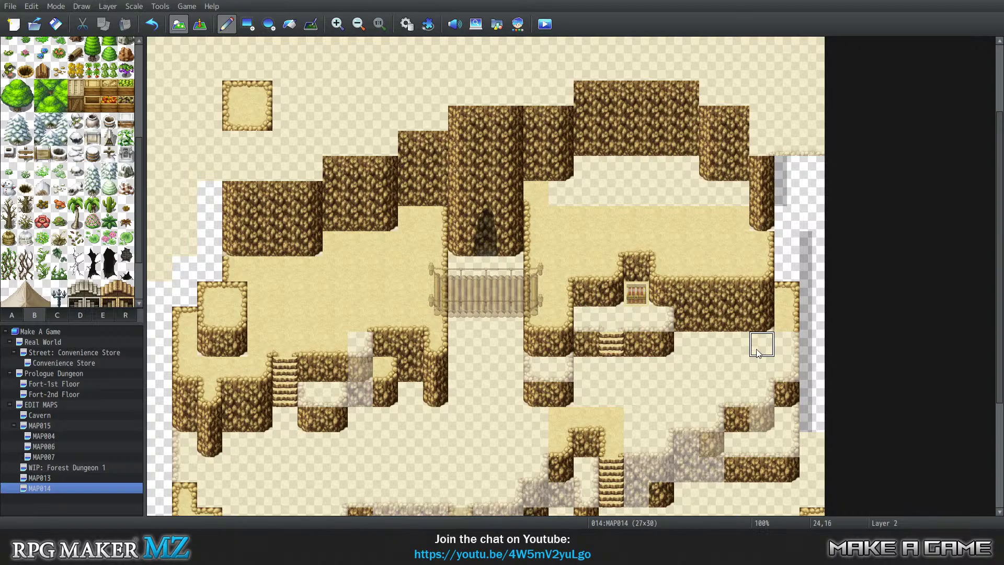
key("0")
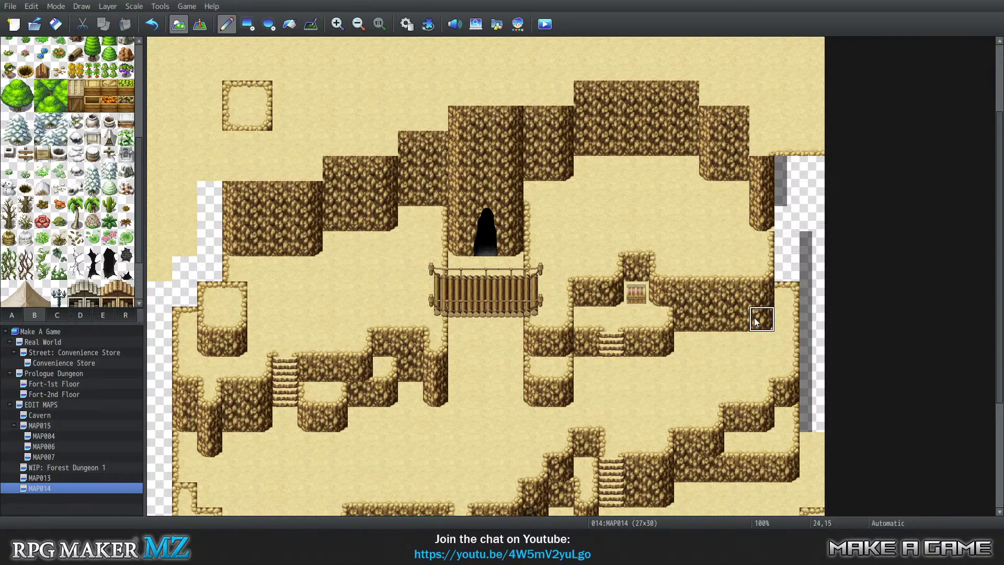
Step: Compare the layers around the lower ground's left edge below the left plateau
scroll(403, 376, "down", 5)
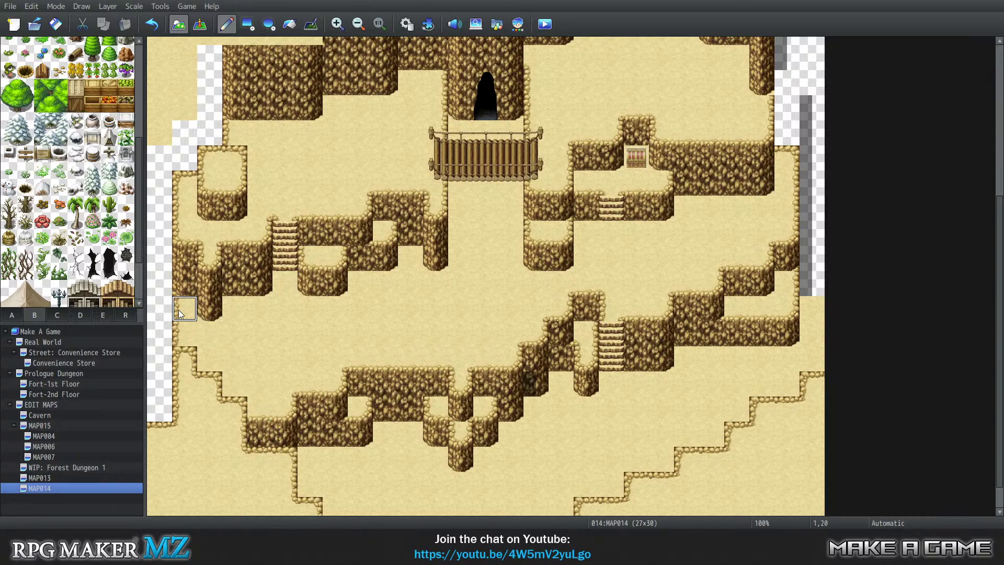
scroll(434, 309, "up", 2)
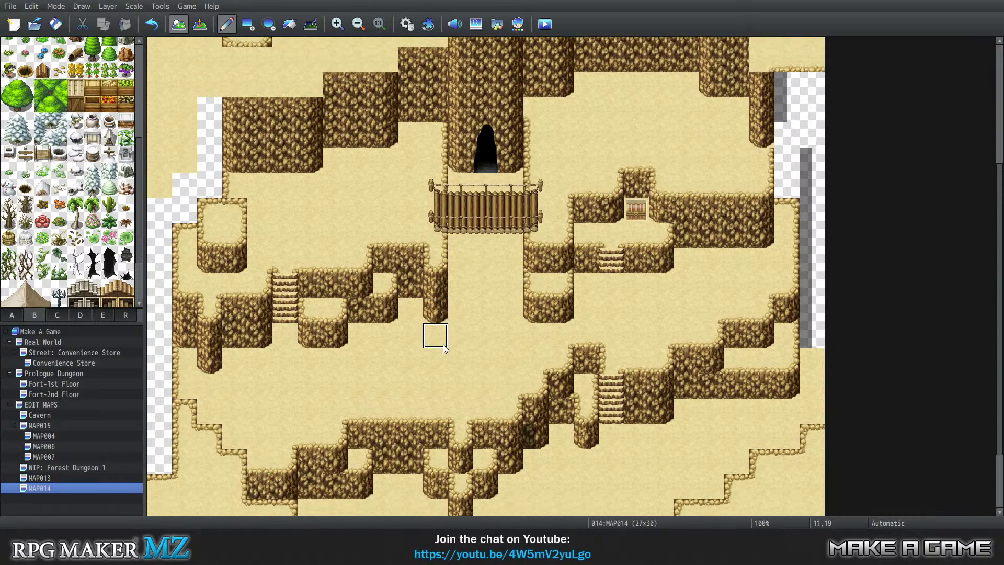
scroll(390, 355, "down", 1)
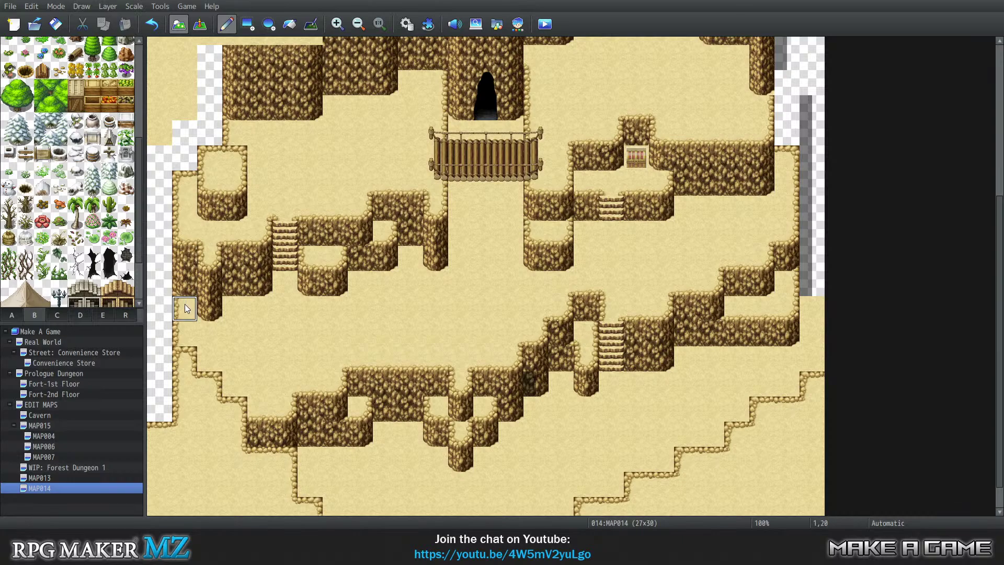
right_click_drag(183, 189, 181, 234)
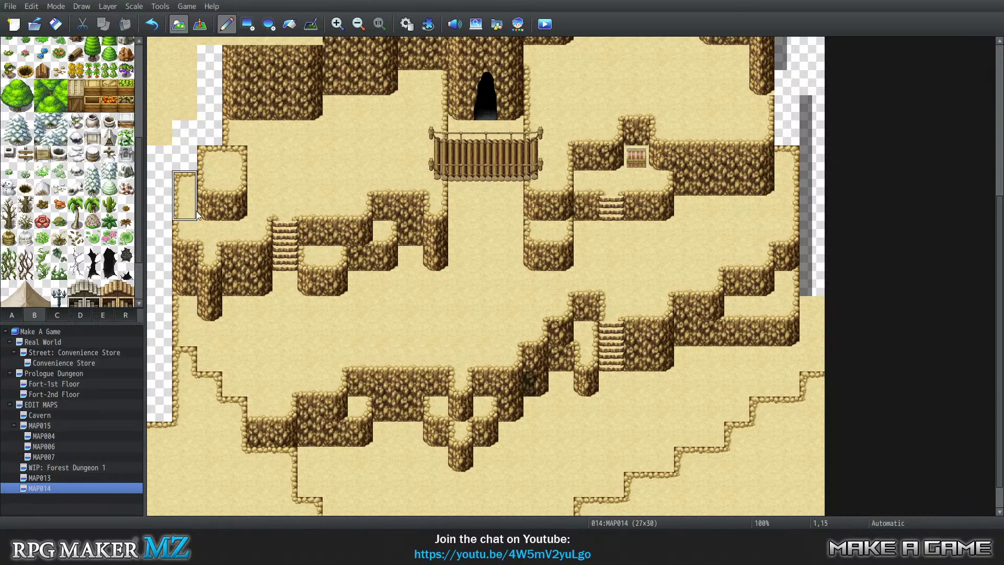
right_click_drag(185, 184, 203, 222)
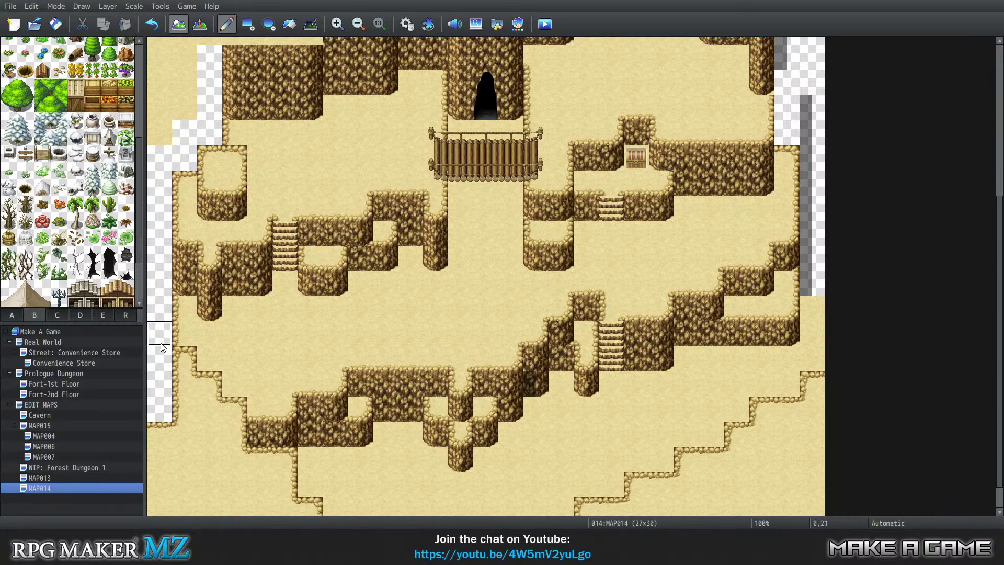
right_click(187, 332)
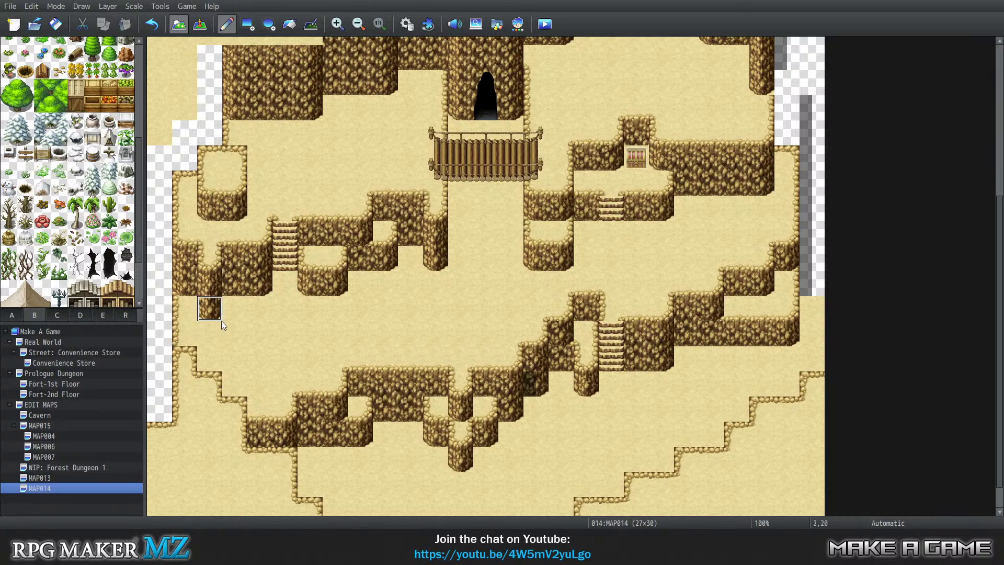
key("1")
key("2")
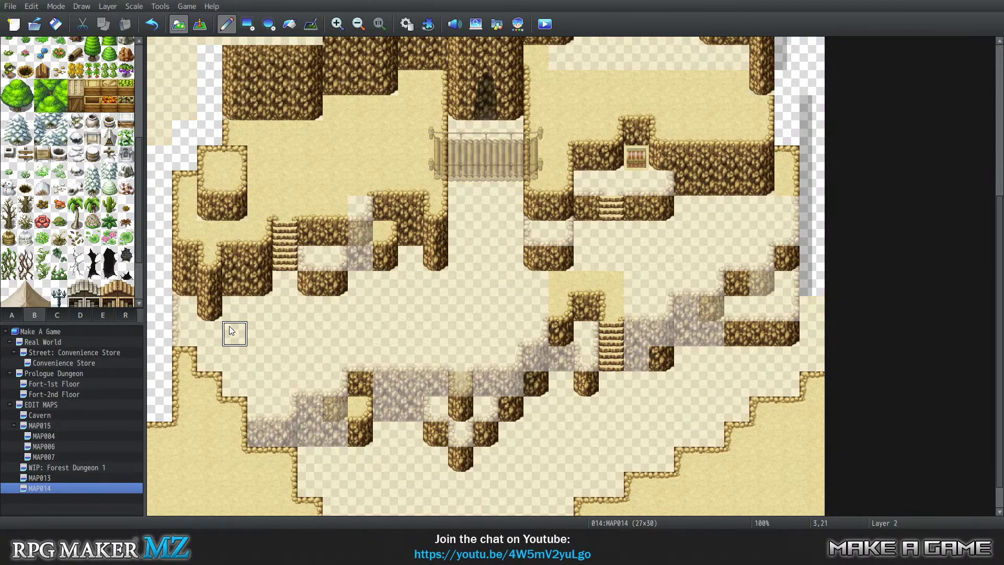
key("3")
key("4")
key("0")
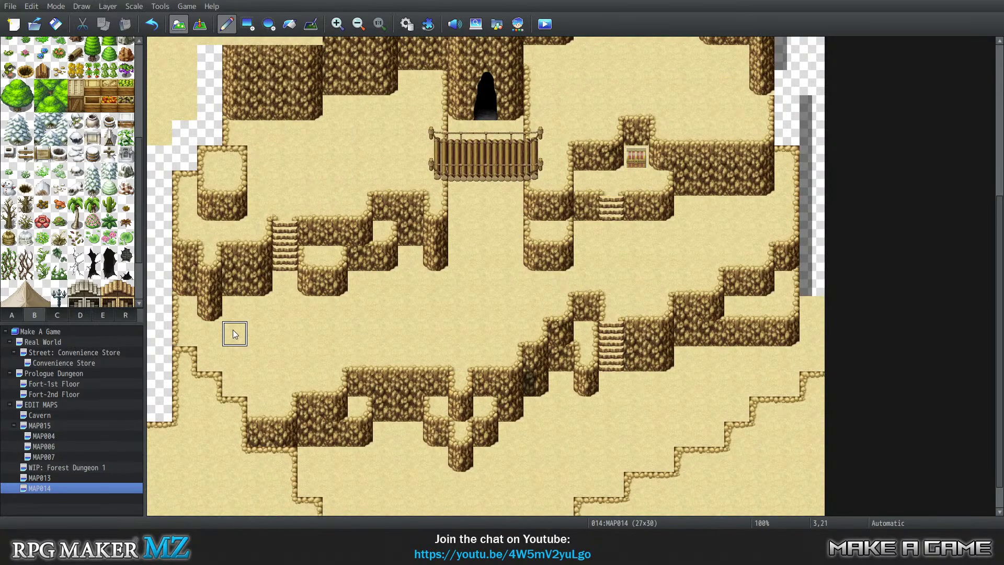
Step: Extend the lower ground to the map's left border on Layer 1 with two sand tiles below the left plateau
key("1")
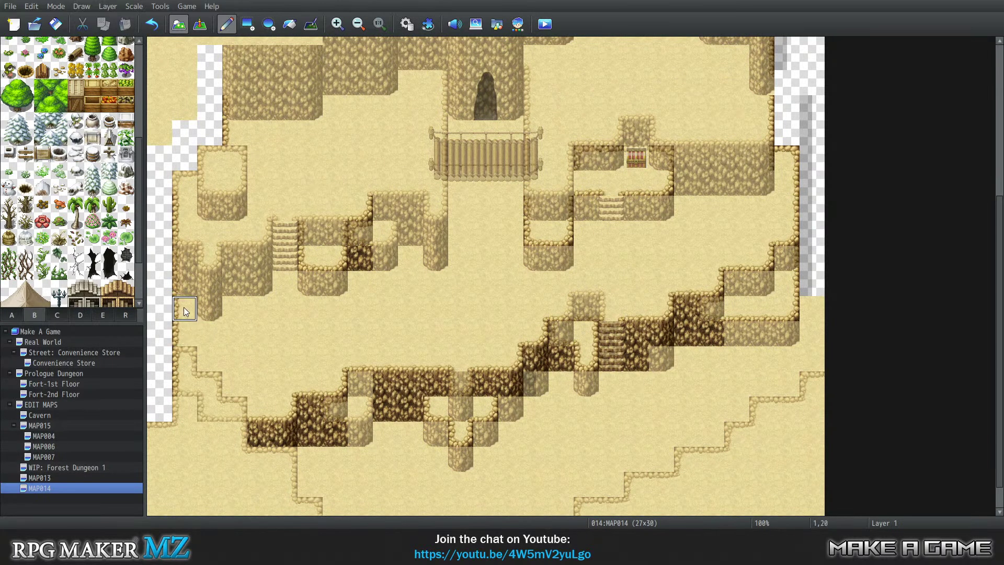
left_click(159, 283)
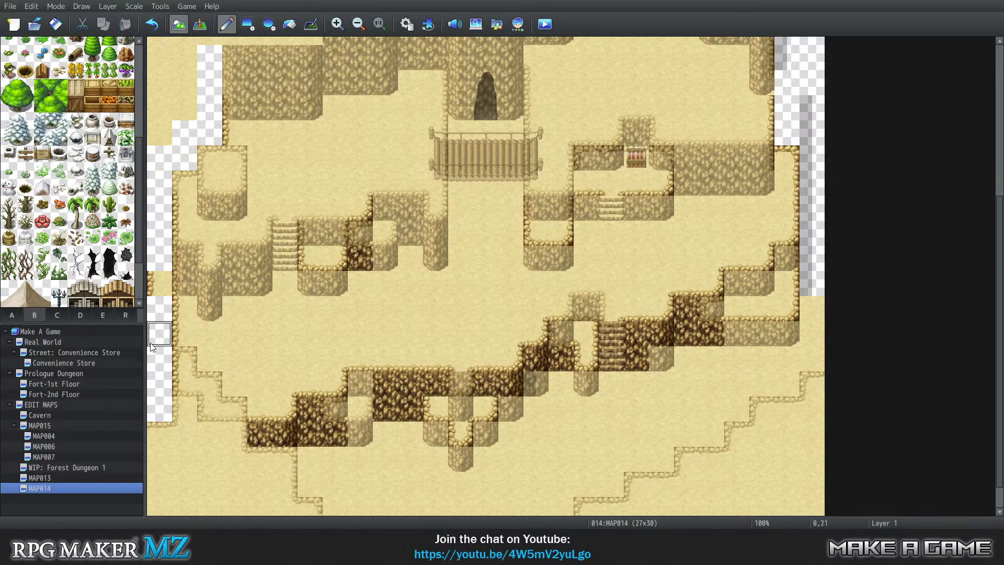
left_click(213, 316)
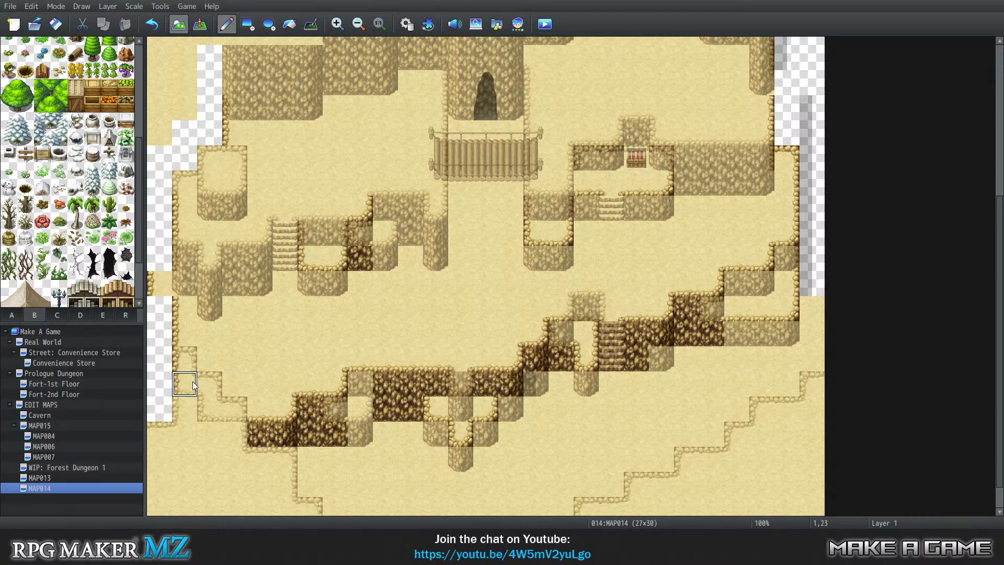
left_click(177, 329)
left_click(221, 390)
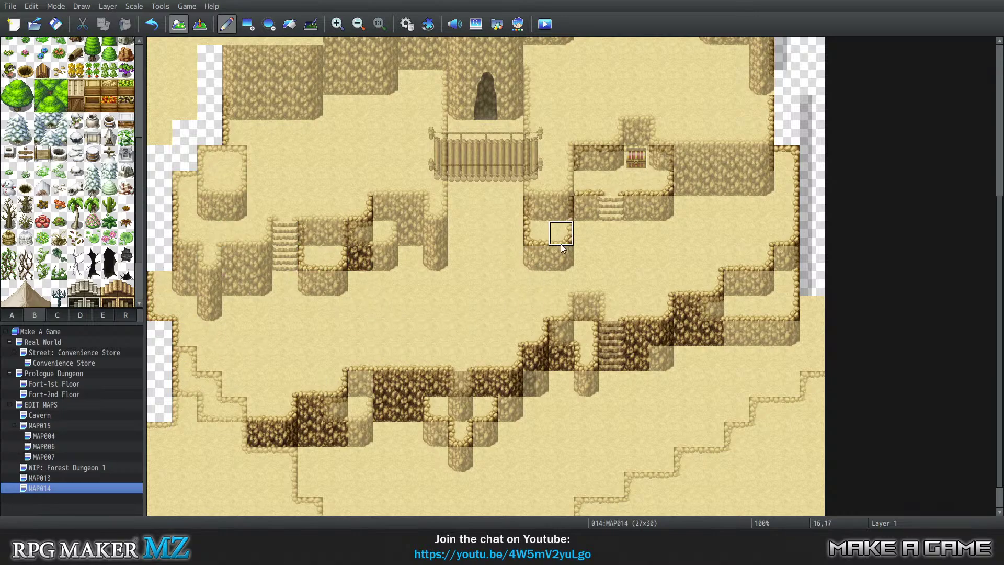
Step: Examine the stepped outer edges of the upper and lower cliffs on Layer 1
scroll(318, 185, "up", 2)
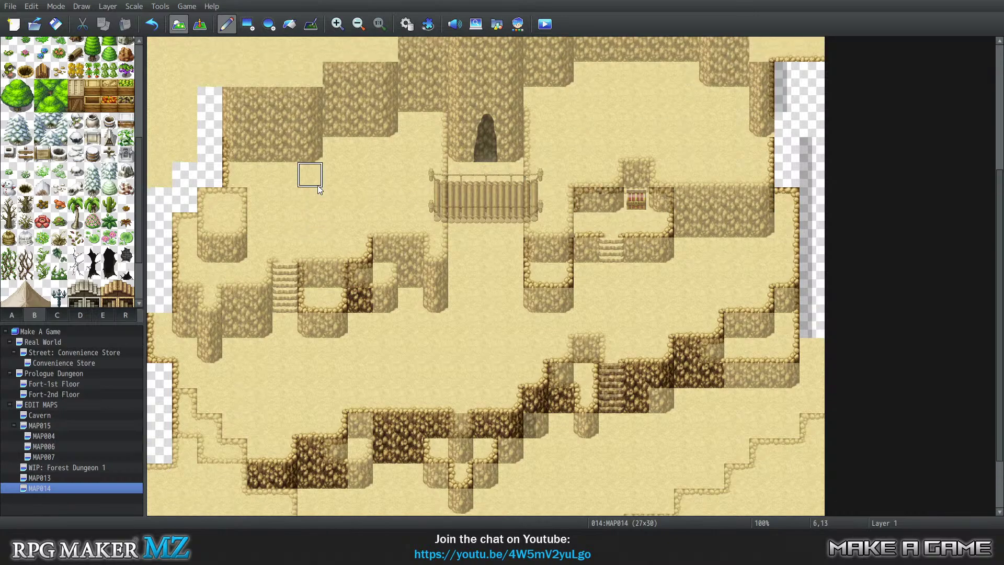
scroll(296, 201, "up", 2)
scroll(287, 199, "down", 4)
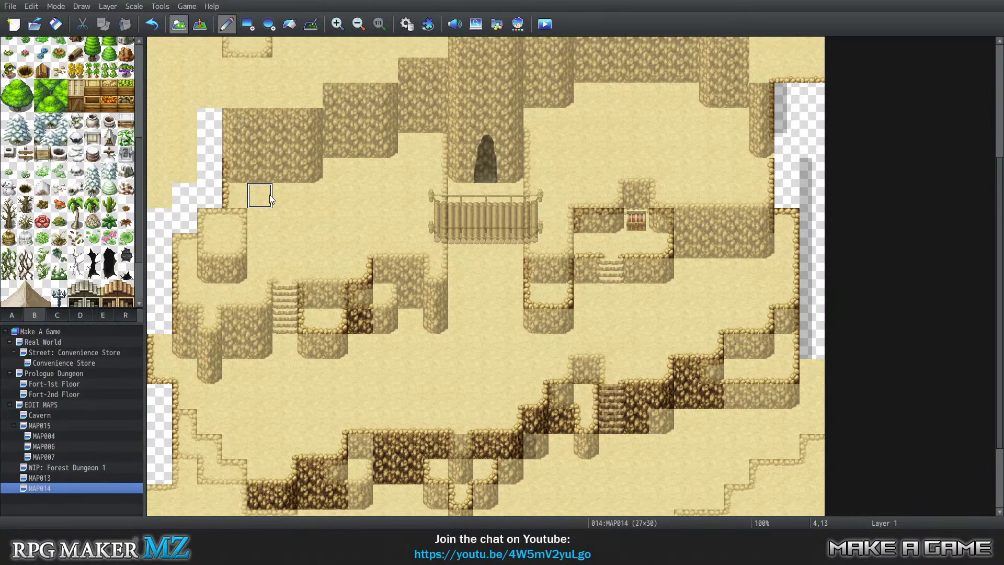
scroll(168, 276, "up", 5)
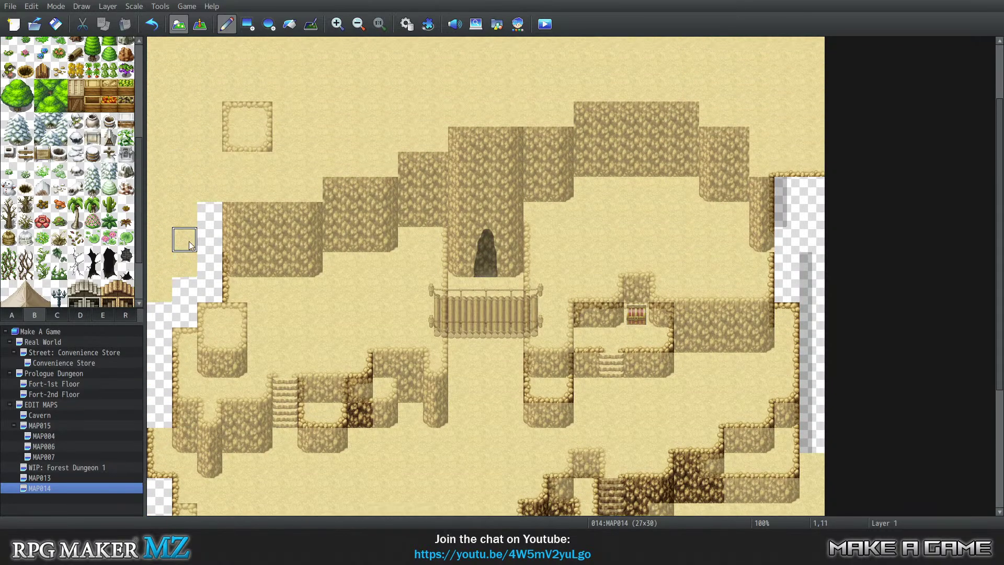
scroll(262, 285, "down", 2)
scroll(282, 260, "down", 4)
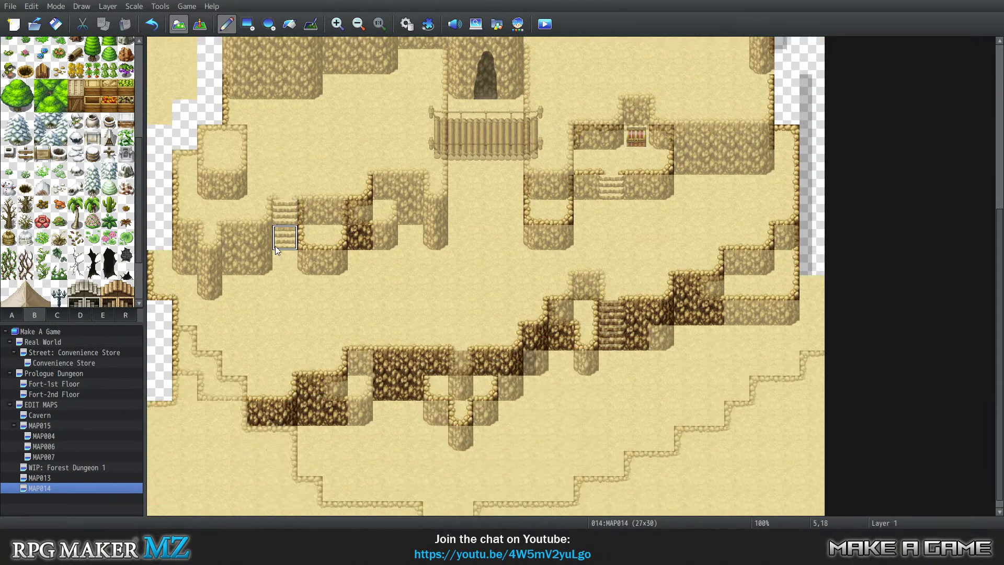
scroll(301, 251, "up", 5)
scroll(300, 255, "down", 2)
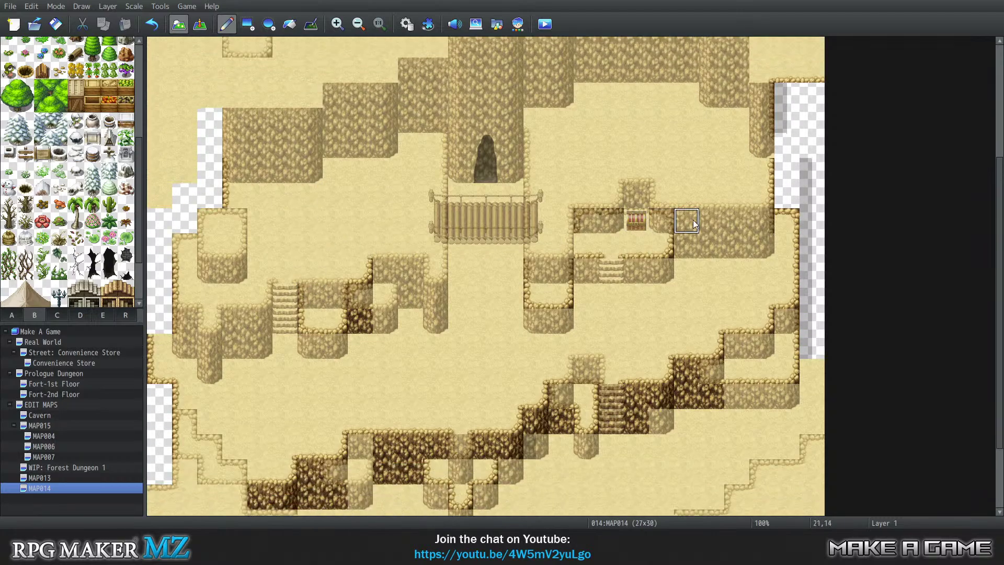
mouse_move(764, 137)
left_mouse_down()
mouse_move(786, 119)
mouse_move(815, 140)
mouse_move(784, 120)
left_mouse_up()
scroll(408, 190, "up", 3)
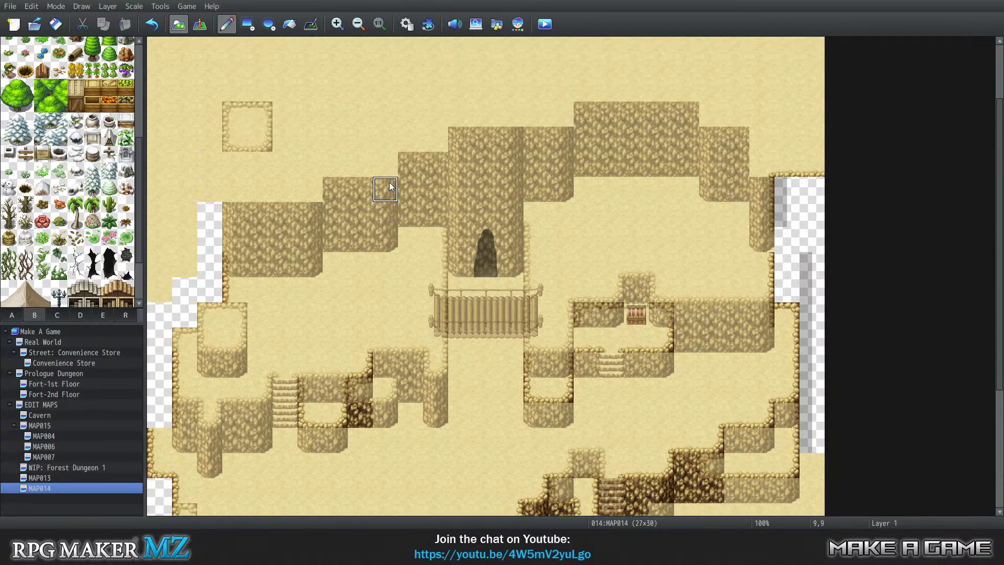
scroll(389, 186, "up", 3)
Step: Use a temporary sand block on Layer 2 to extend the lower ground's rim upward at the map's left border, and clear the block
scroll(411, 189, "down", 9)
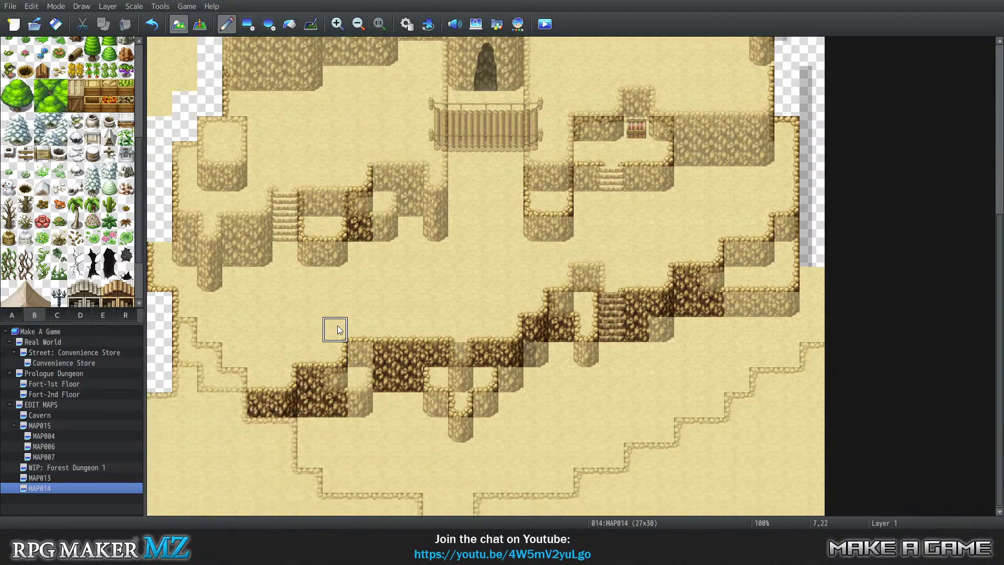
right_click(285, 308)
mouse_move(275, 328)
left_mouse_down()
mouse_move(285, 305)
mouse_move(305, 316)
left_mouse_up()
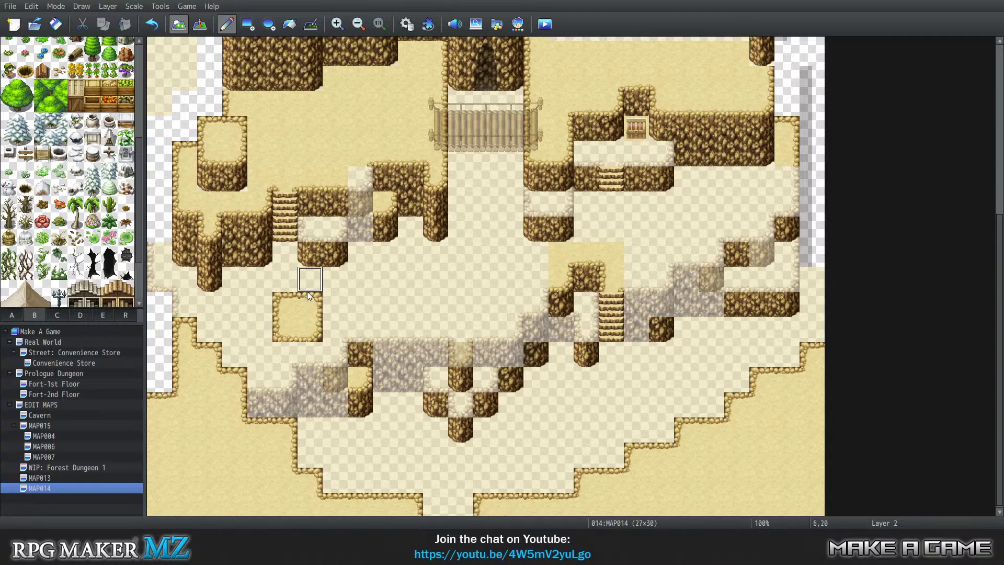
right_click(288, 309)
right_click(192, 291)
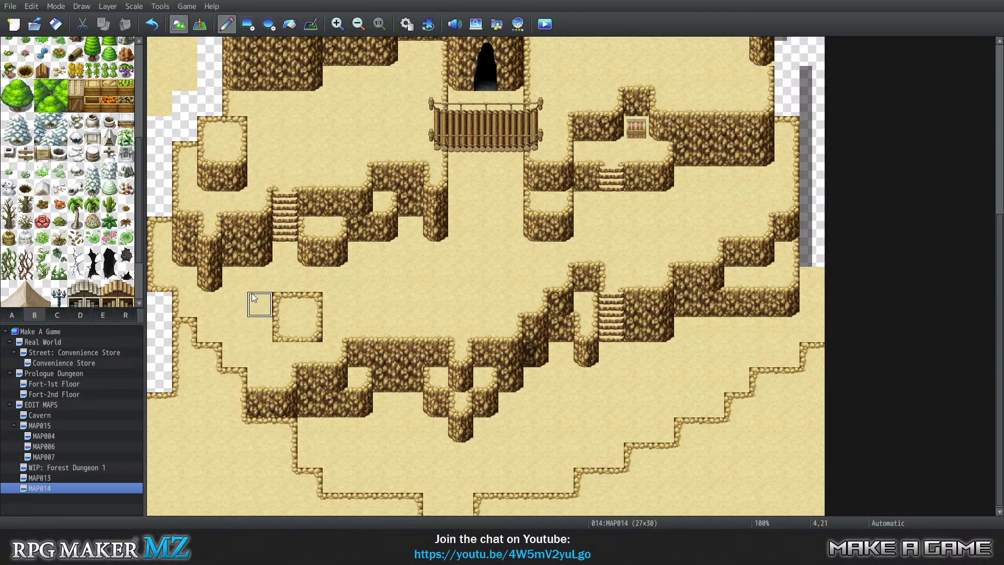
left_click_drag(285, 308, 307, 320)
left_click(310, 329)
left_click(285, 330)
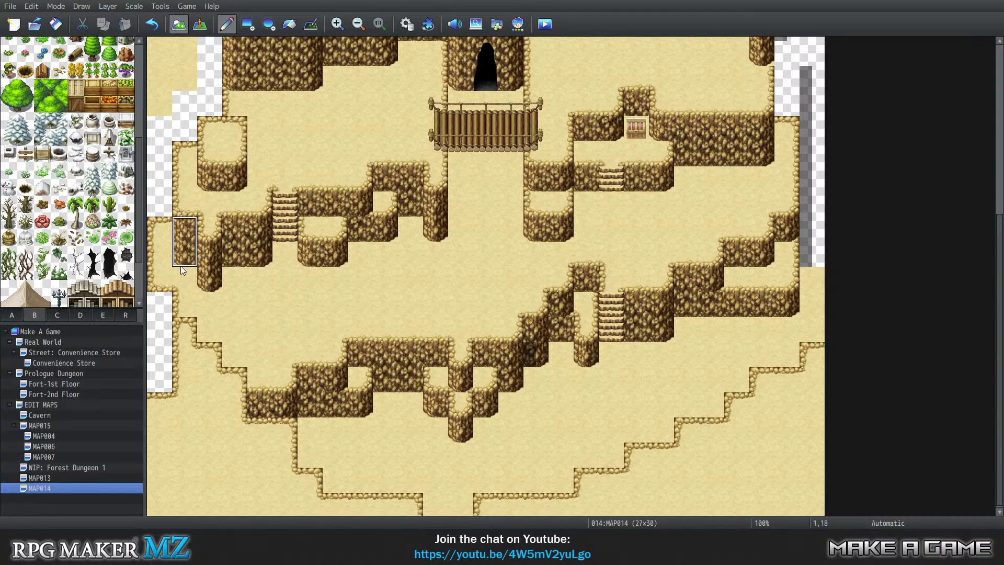
Step: Copy the two-tile cliff wall below the left plateau under the lower ground at the left border, and fill the gap beneath with sand
left_click(180, 265)
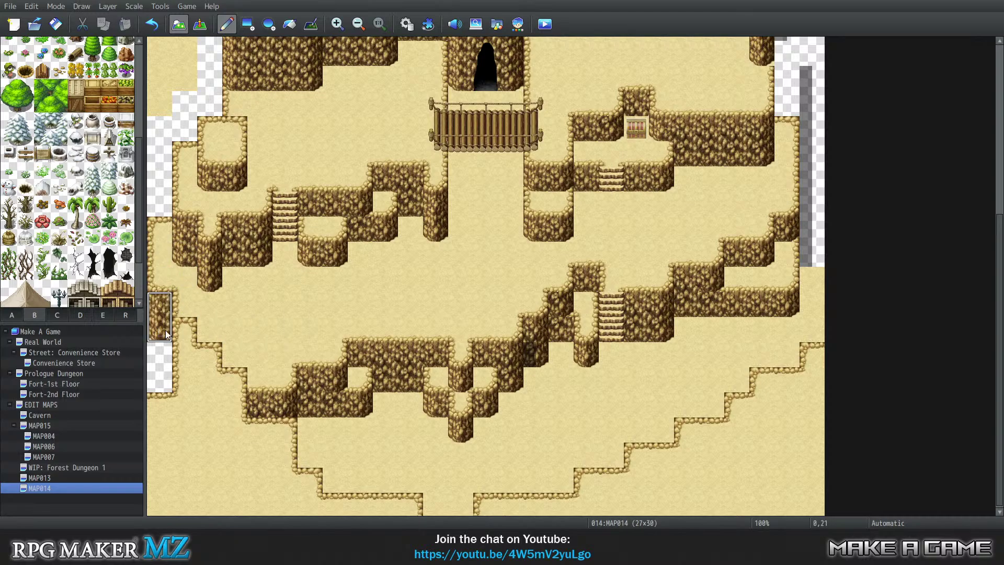
left_click(167, 335)
left_click(160, 353)
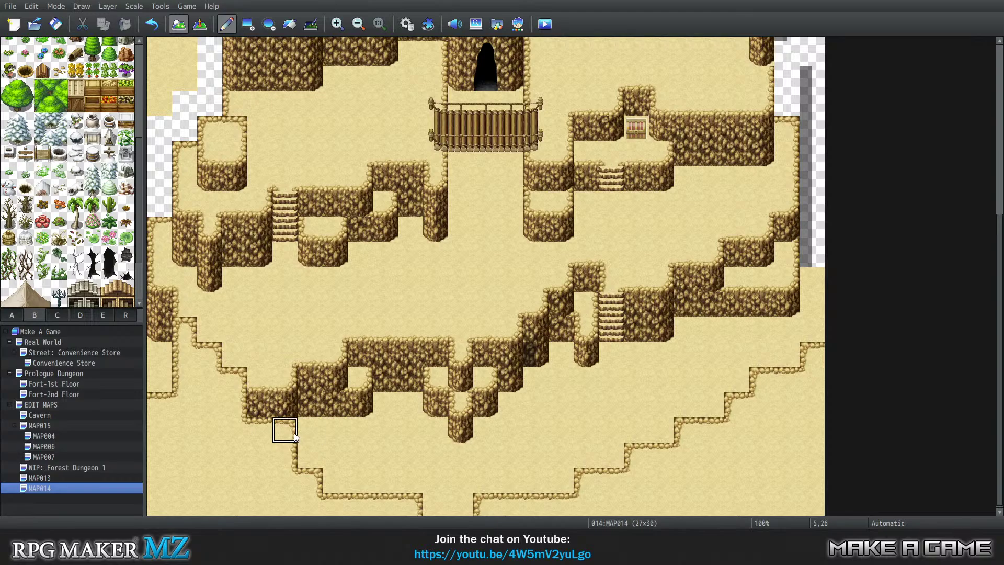
Step: Shorten the left border wall to one tile with the copied stepped edge, and replace the leftover rim below with plain sand
right_click_drag(183, 329, 164, 330)
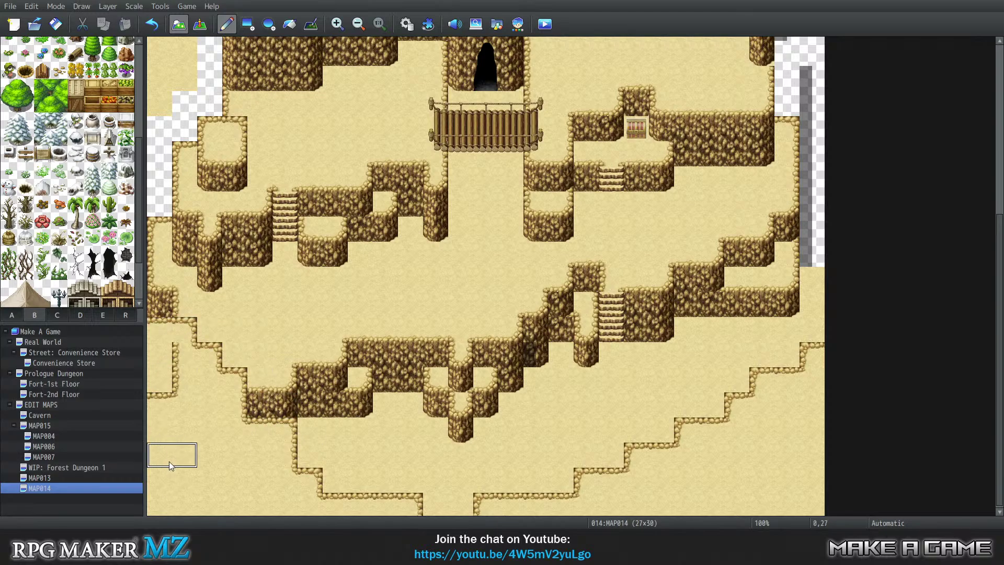
right_click(183, 429)
left_click(160, 406)
left_click(180, 351)
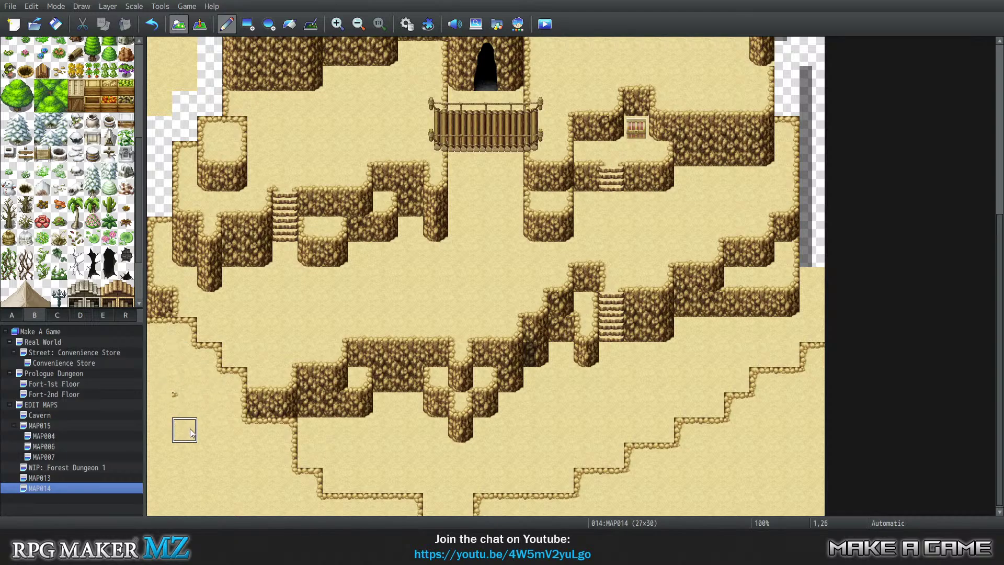
left_click(184, 407)
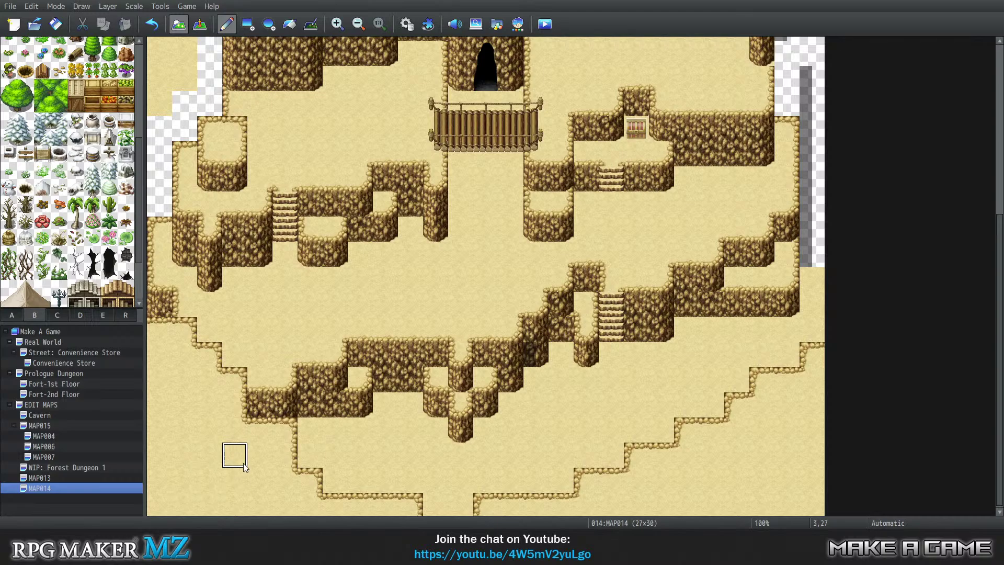
Step: Inspect Layers 1 to 4 around the left border, return to Automatic, and examine the cliffs' outer edges
key("1")
key("2")
key("3")
key("4")
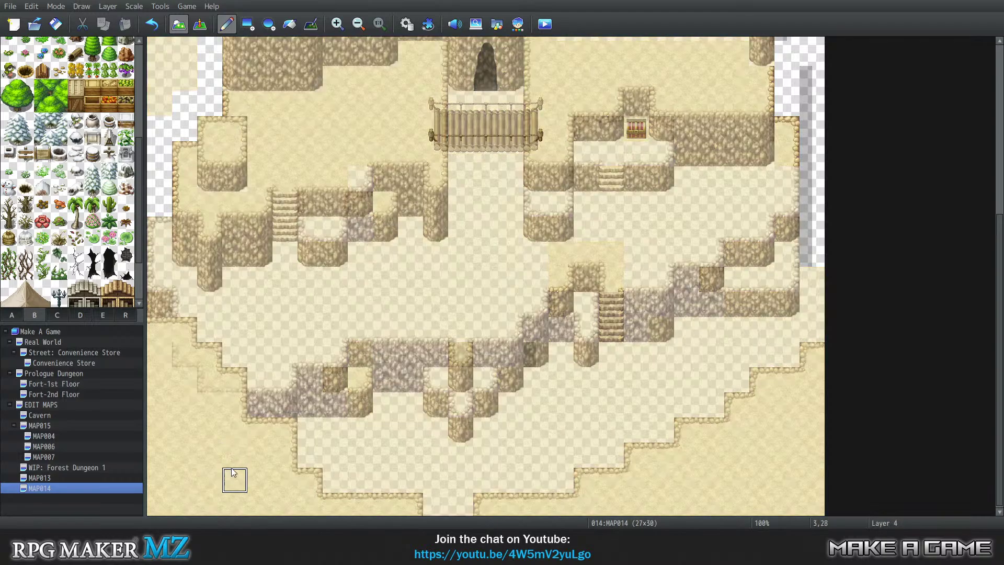
key("0")
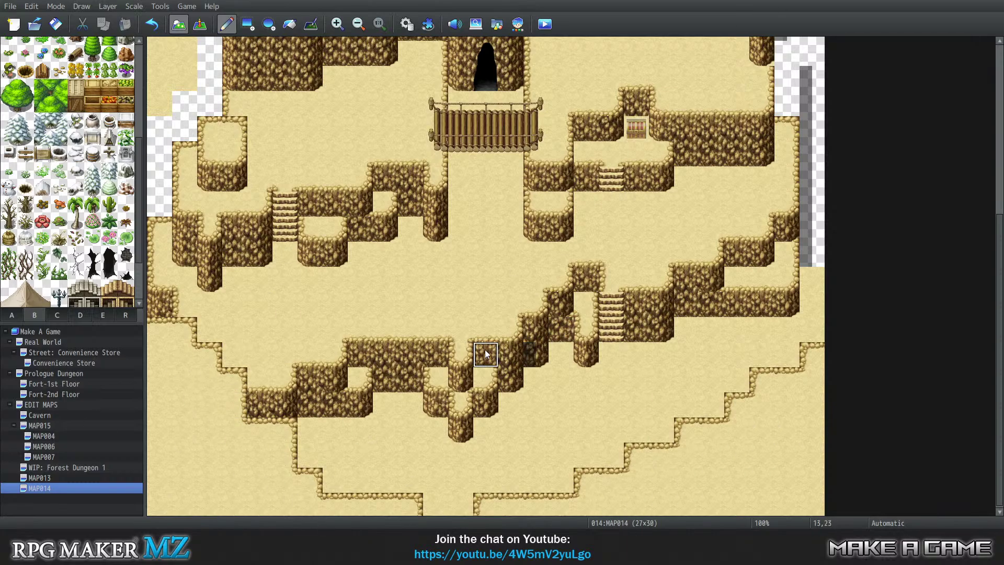
scroll(497, 353, "up", 3)
scroll(433, 352, "down", 3)
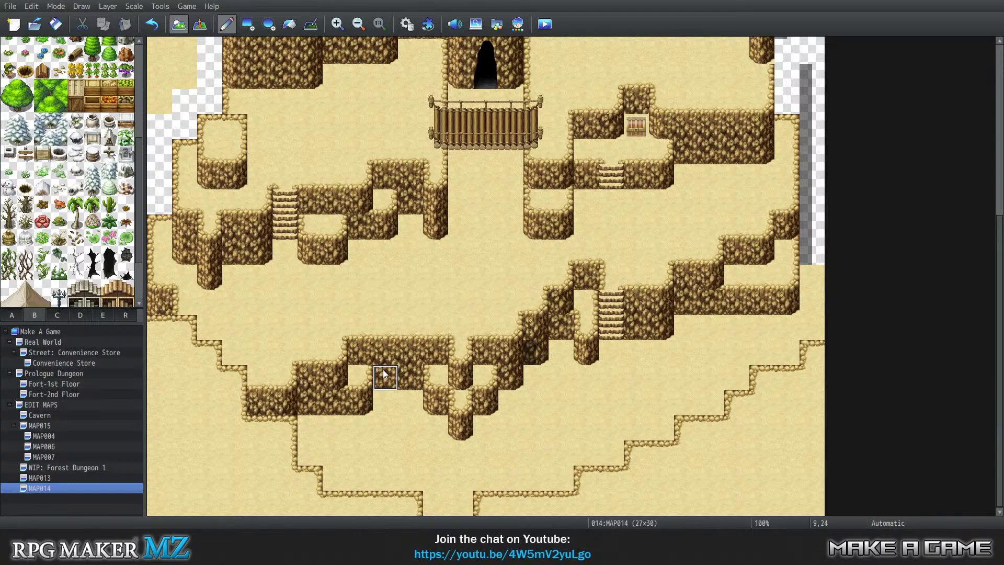
scroll(398, 418, "up", 3)
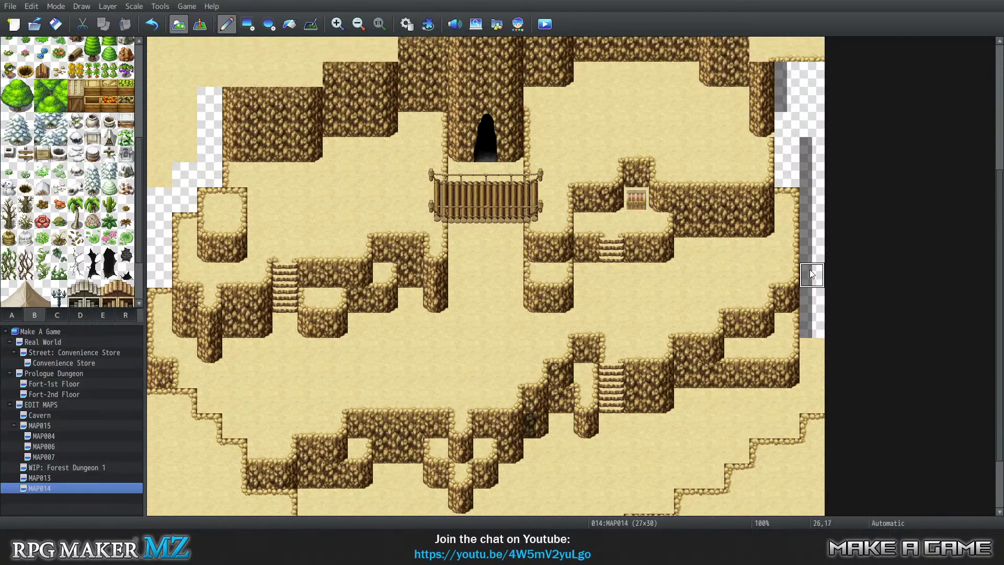
scroll(787, 163, "up", 2)
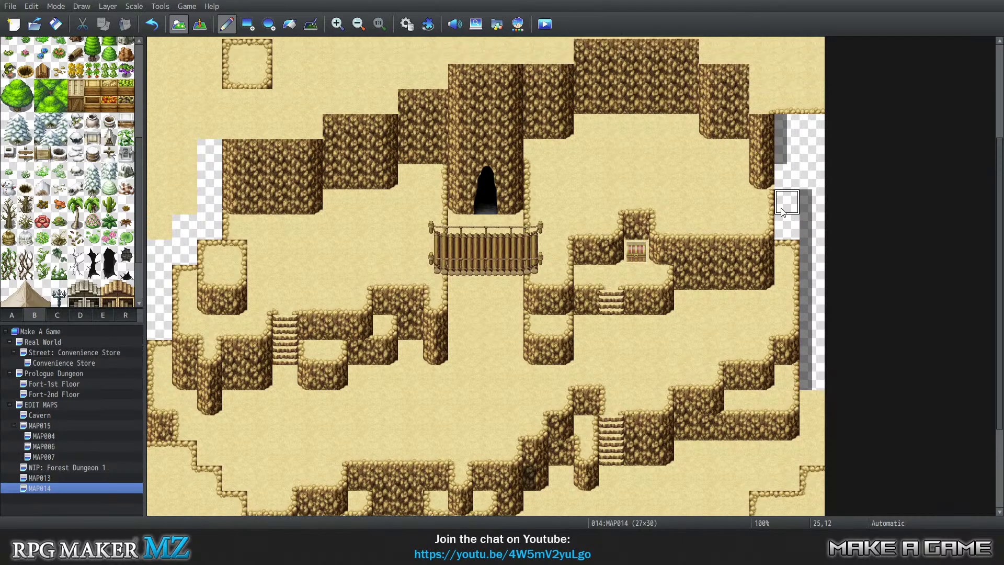
scroll(678, 333, "down", 3)
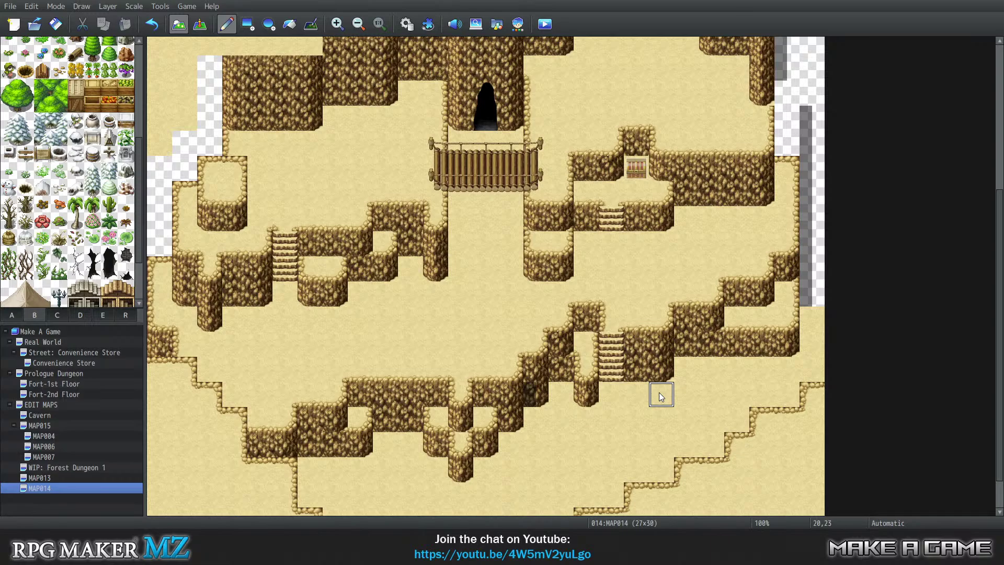
Step: Move the stepped upper-right cliff one column inward with copied tiles, and clear the leftover wall column and the ground outside it
scroll(734, 287, "up", 4)
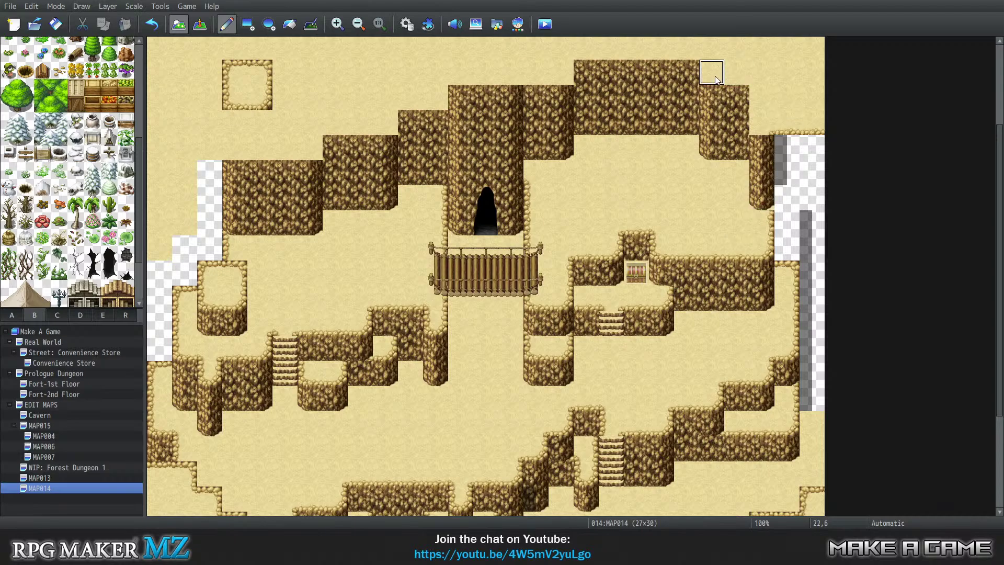
right_click_drag(720, 94, 761, 199)
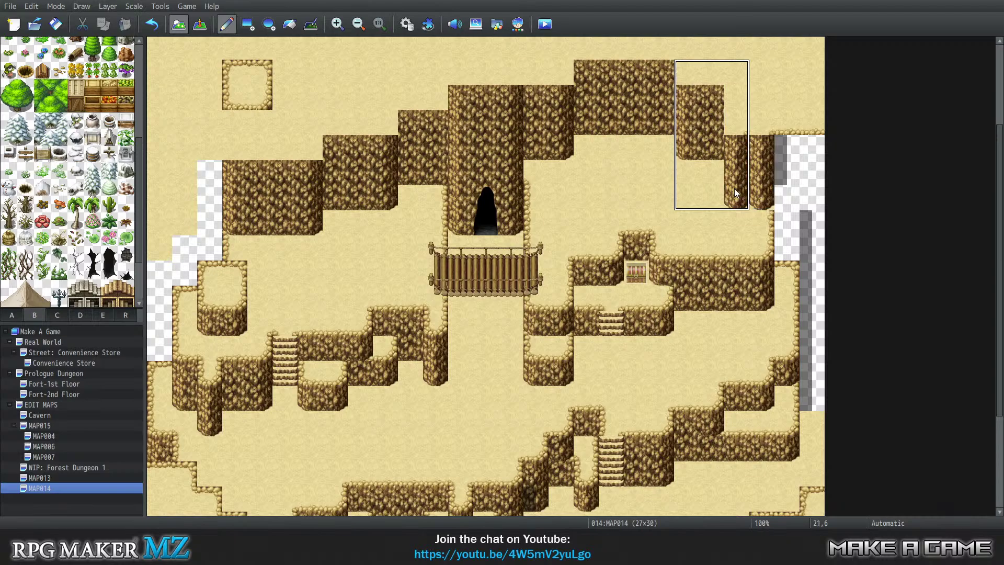
right_click(709, 194)
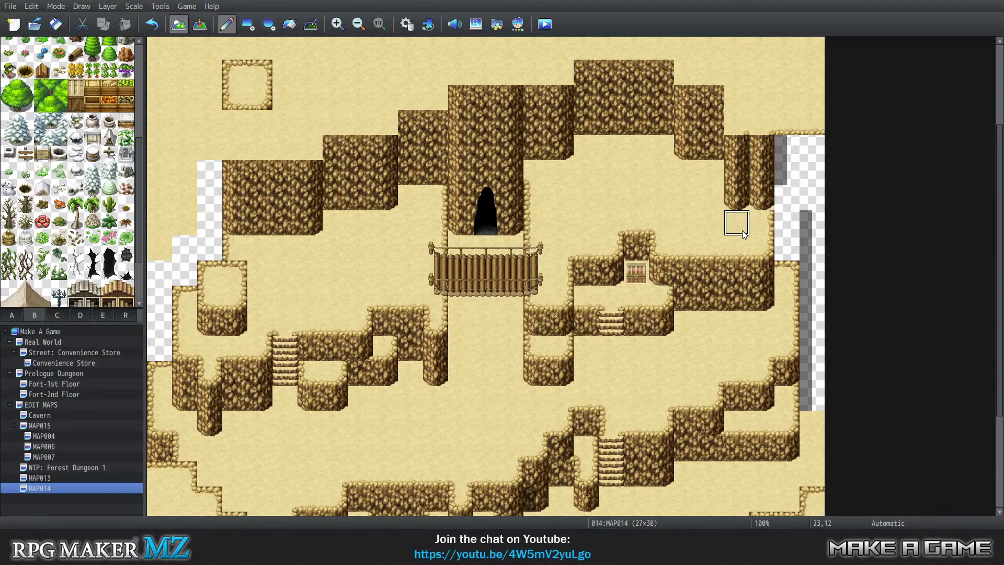
left_click(762, 199)
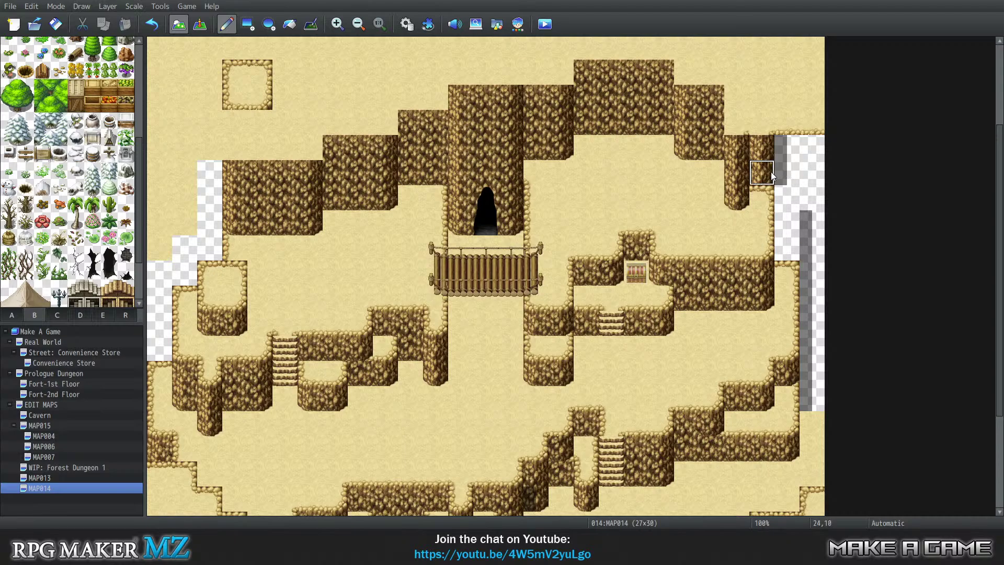
left_click_drag(762, 172, 762, 147)
mouse_move(794, 180)
left_mouse_down()
mouse_move(784, 125)
mouse_move(807, 123)
mouse_move(784, 124)
mouse_move(814, 97)
mouse_move(808, 58)
mouse_move(784, 65)
mouse_move(811, 99)
left_mouse_up()
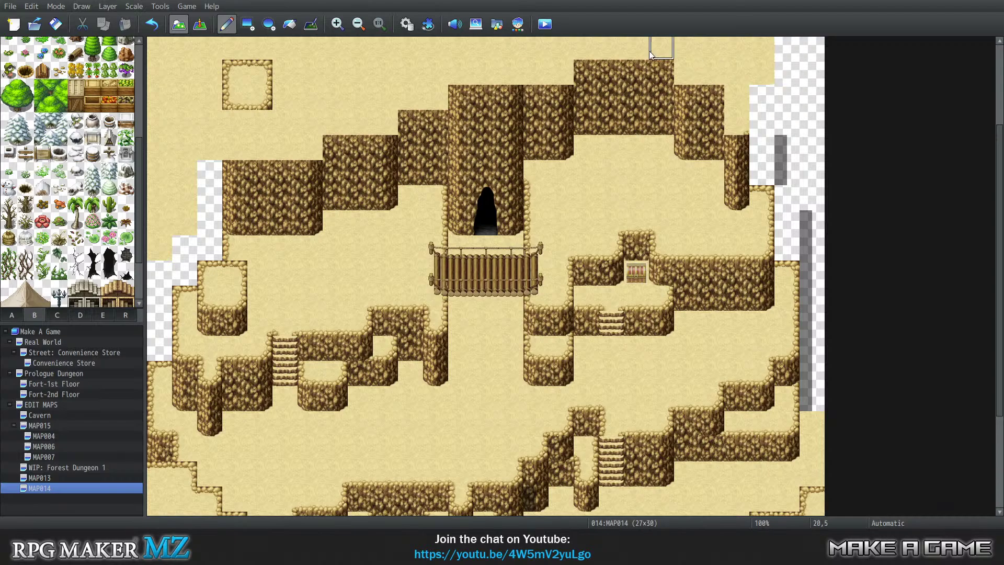
Step: Erase the stray shadows in the empty area along the map's right border with the Shadow Pen
left_click(310, 23)
left_click_drag(779, 142, 805, 366)
scroll(654, 282, "down", 5)
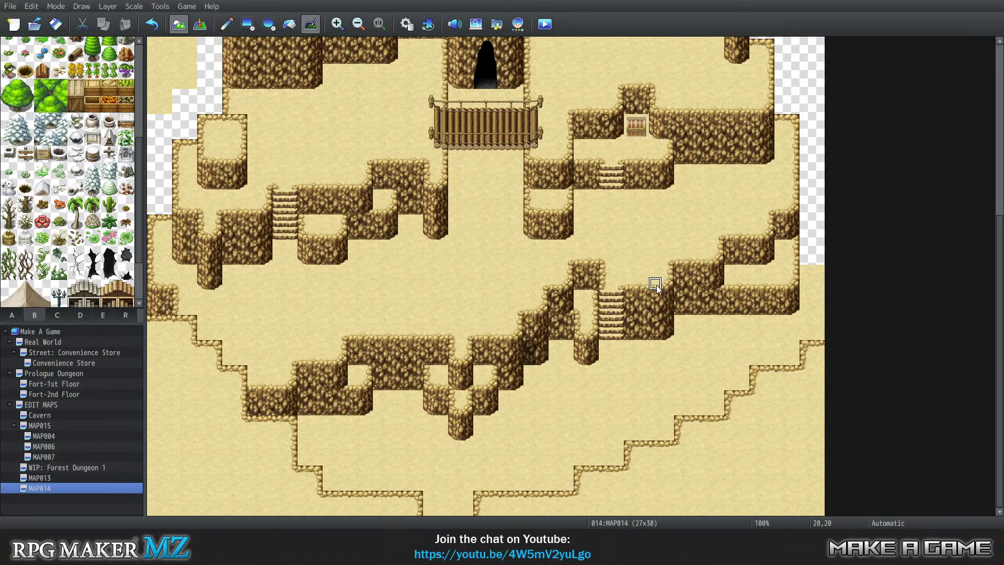
scroll(682, 291, "up", 1)
scroll(685, 292, "up", 3)
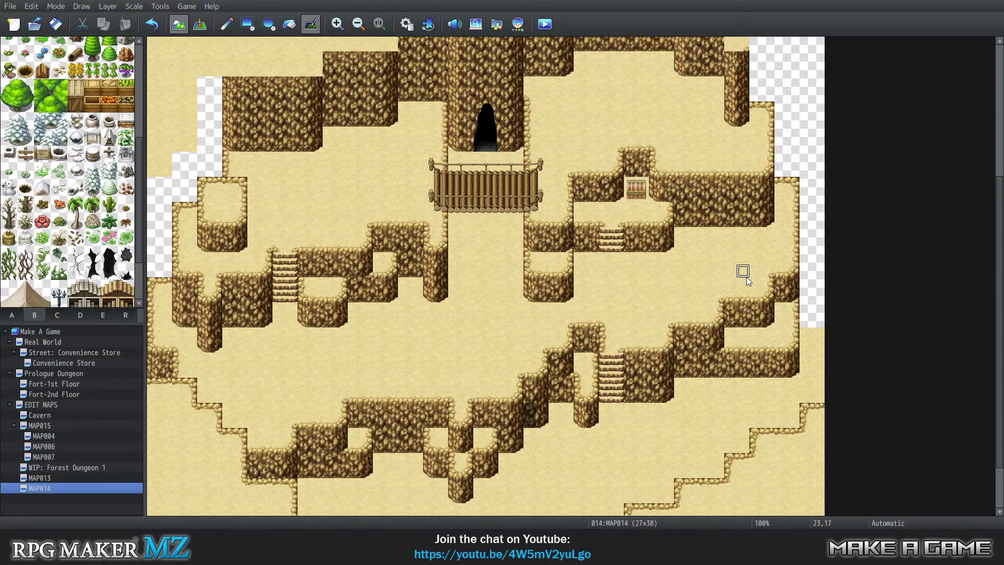
scroll(743, 277, "up", 2)
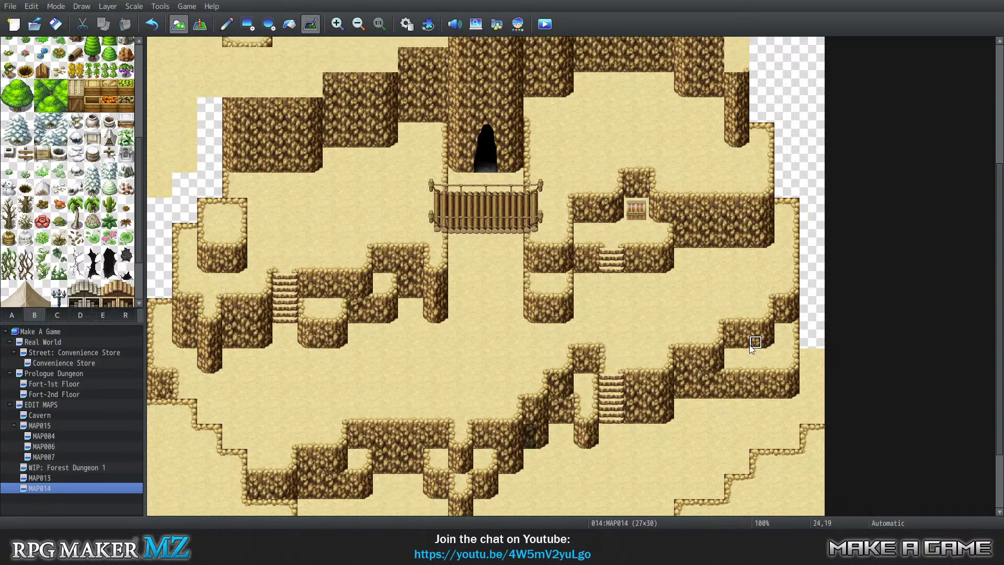
scroll(730, 340, "up", 3)
scroll(717, 347, "down", 5)
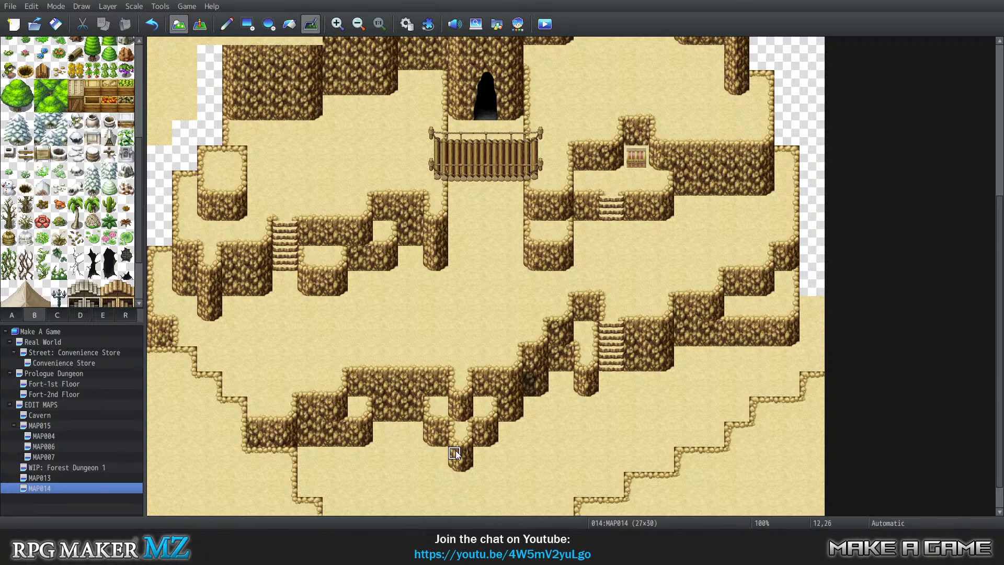
Step: Try to shorten the cliff pillar at the left plateau's inner end to a one-tile wall on Layer 2
key("1")
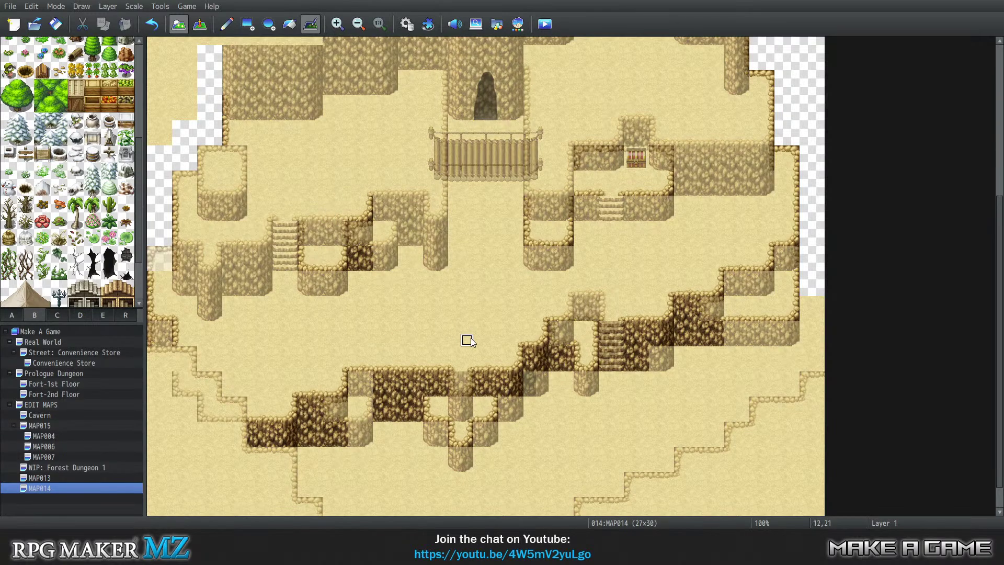
key("2")
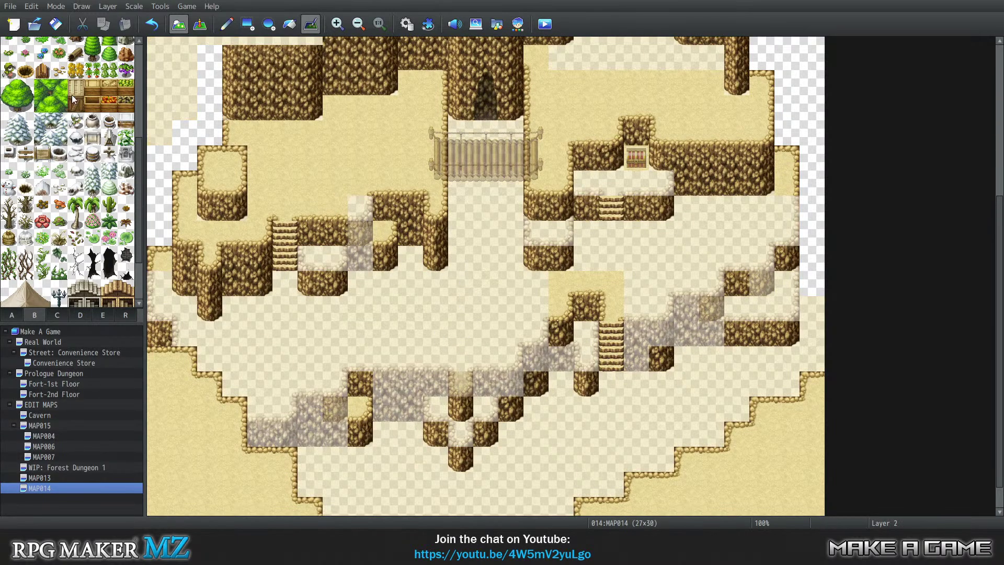
left_click(227, 24)
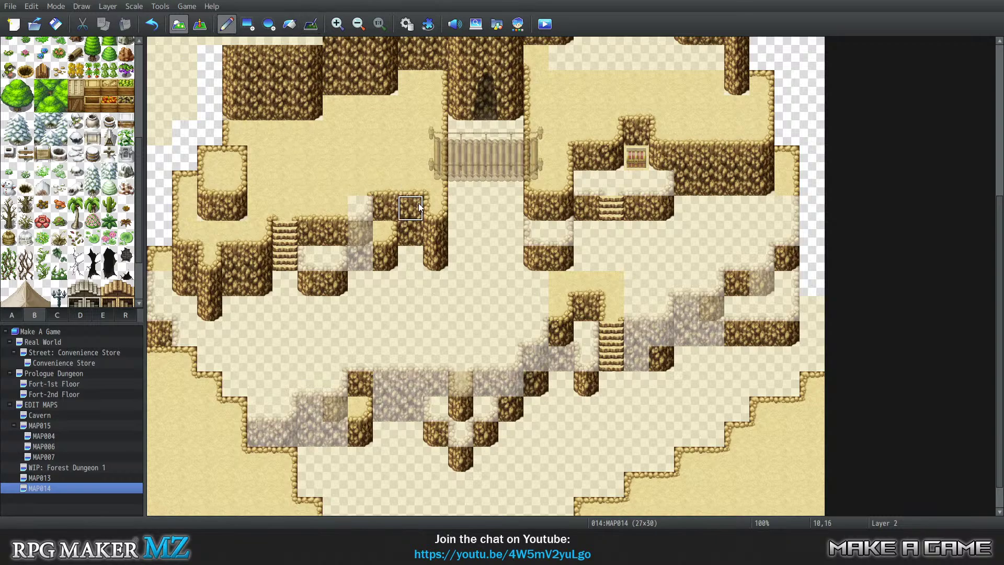
left_click(439, 265)
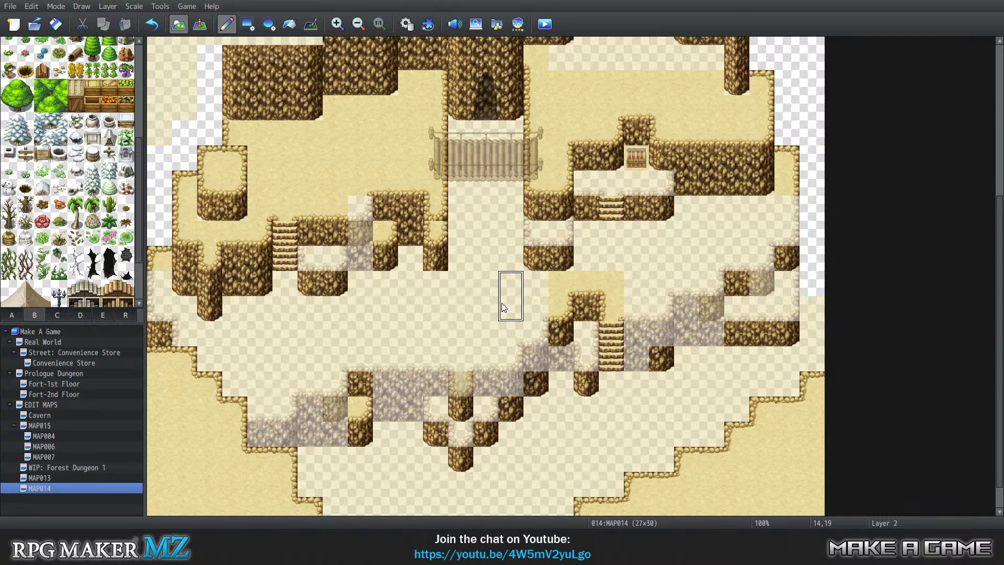
left_click(442, 224)
left_click(435, 214)
right_click(209, 308)
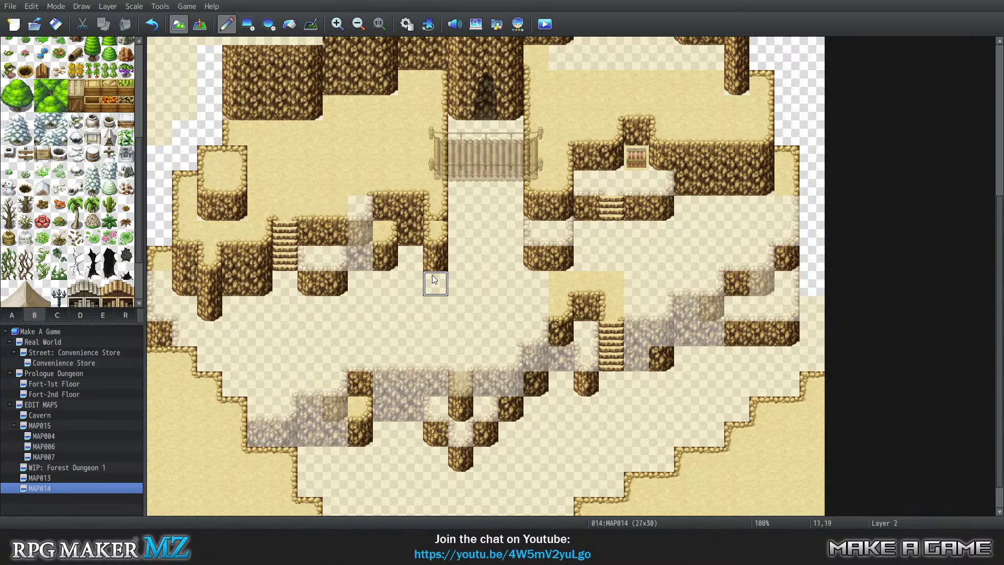
left_click(435, 209)
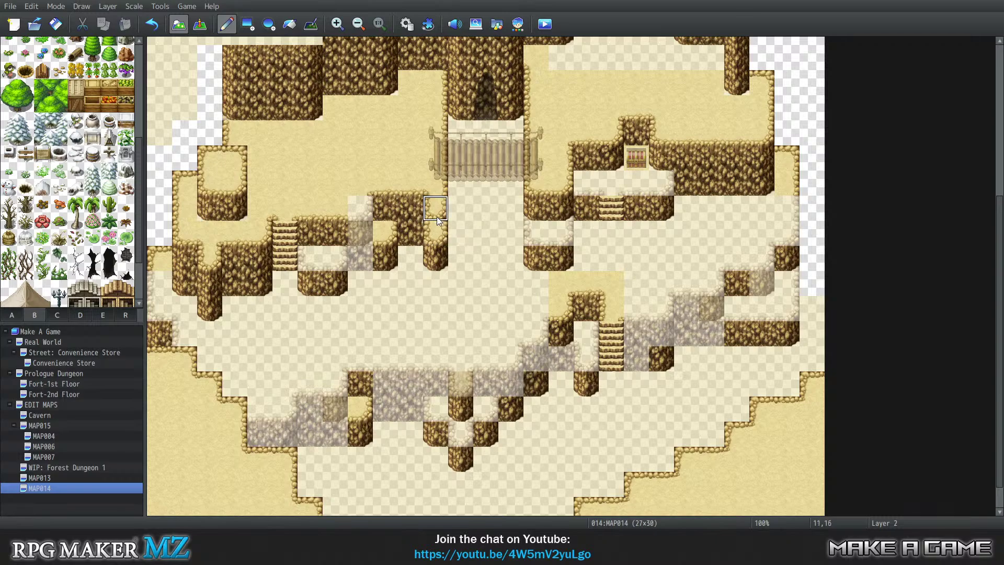
Step: Return to Automatic and erase the shadow strips remaining in the empty cells beside the right-hand cliffs with the Shadow Pen
right_click(453, 302)
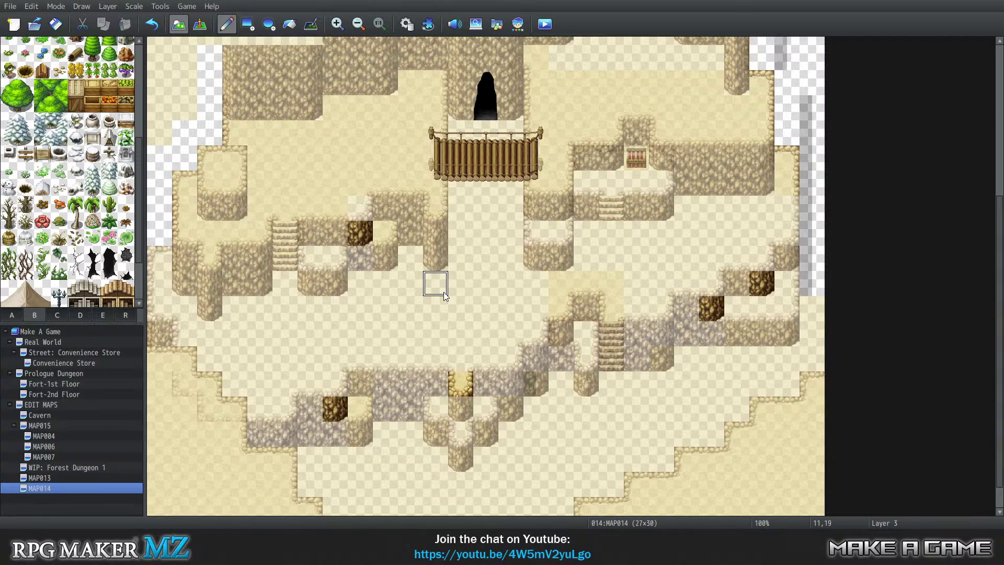
left_click(32, 6)
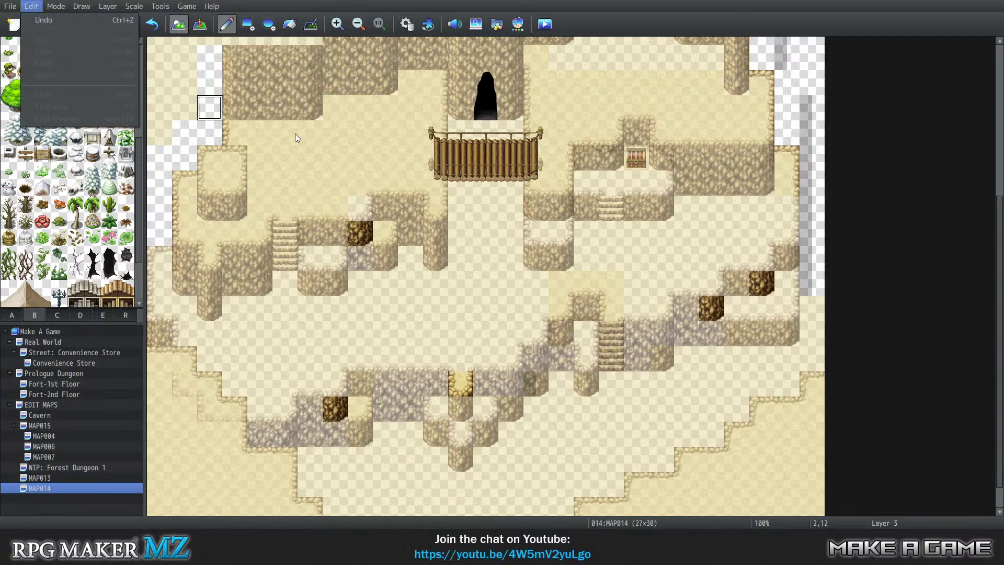
left_click(310, 24)
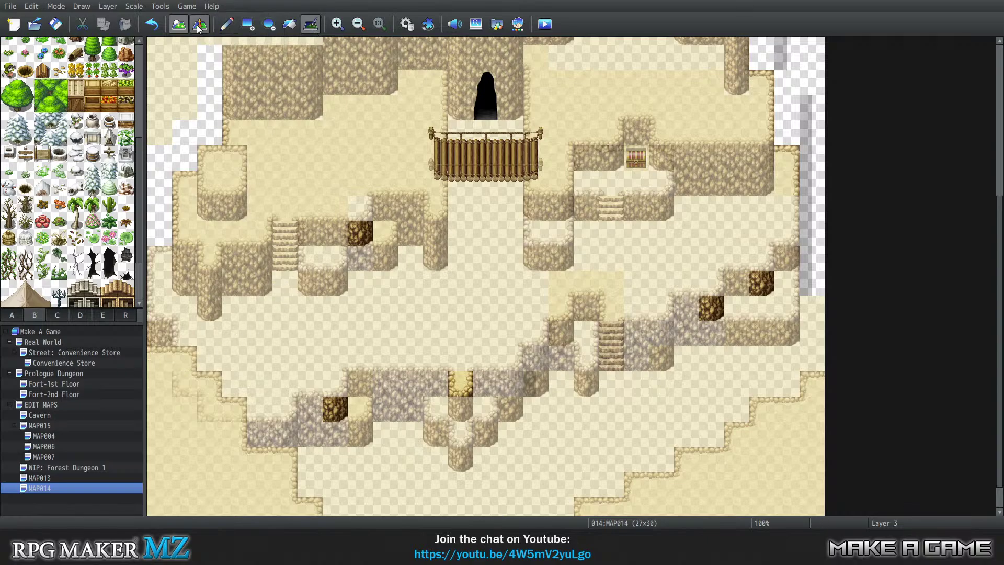
key("1")
key("5")
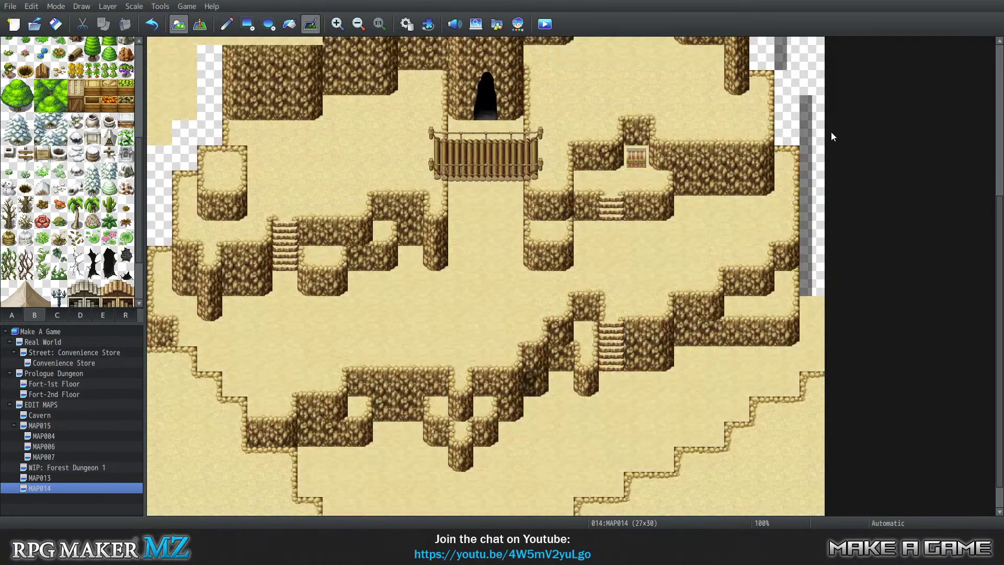
scroll(835, 118, "up", 2)
mouse_move(756, 79)
left_mouse_down()
mouse_move(781, 76)
mouse_move(805, 157)
mouse_move(806, 382)
left_mouse_up()
left_click(806, 222)
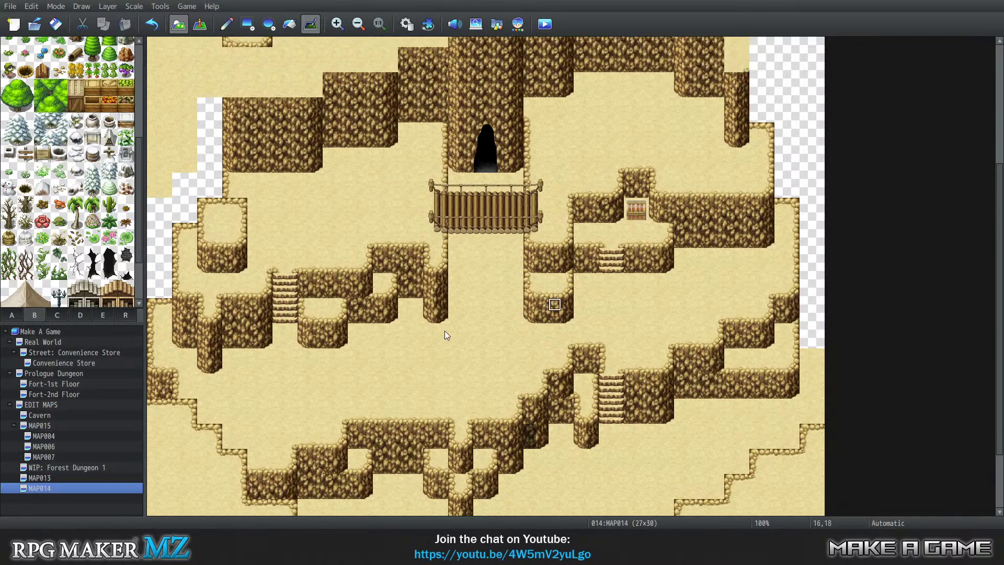
Step: On Layer 2, shorten the pillar at the left plateau's inner end and copy its lower ledge and wall one tile down
key("2")
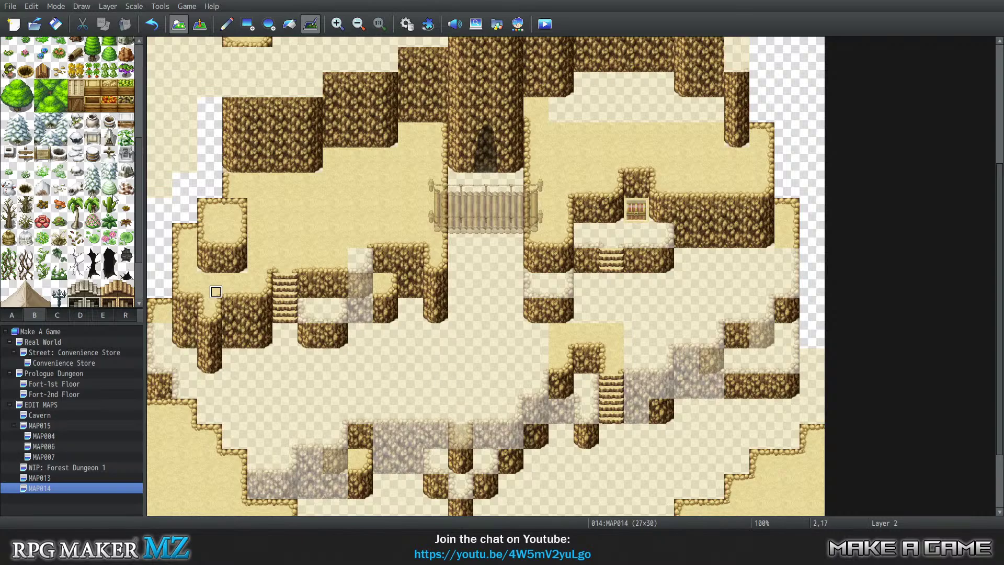
left_click(226, 24)
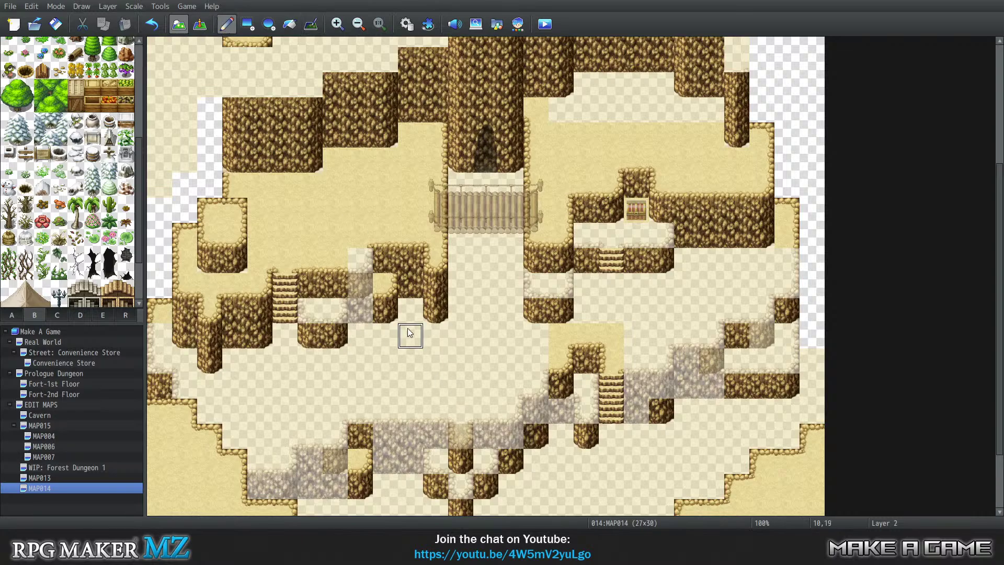
mouse_move(437, 273)
right_mouse_down()
mouse_move(438, 298)
mouse_move(439, 285)
right_mouse_up()
left_click(436, 330)
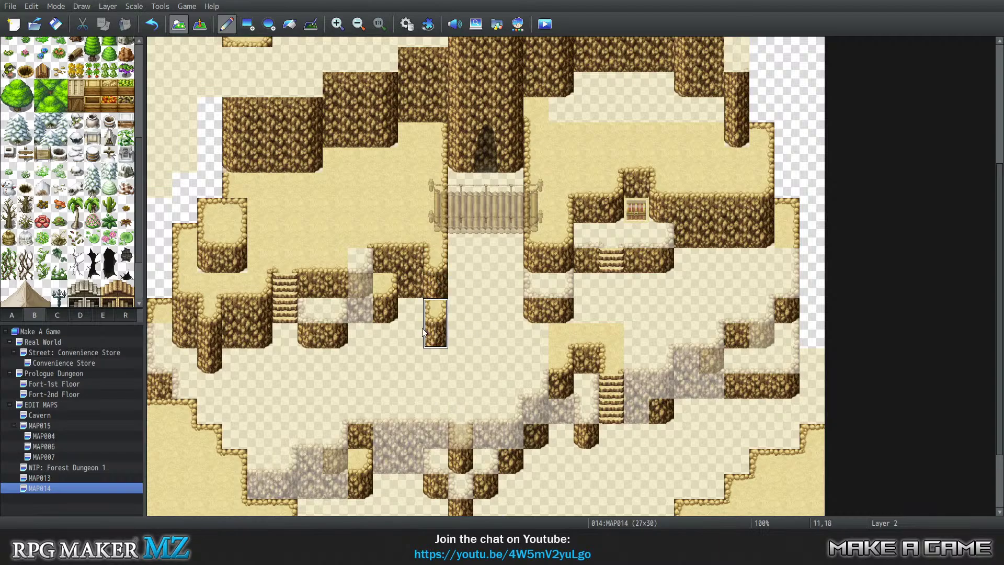
right_click(436, 285)
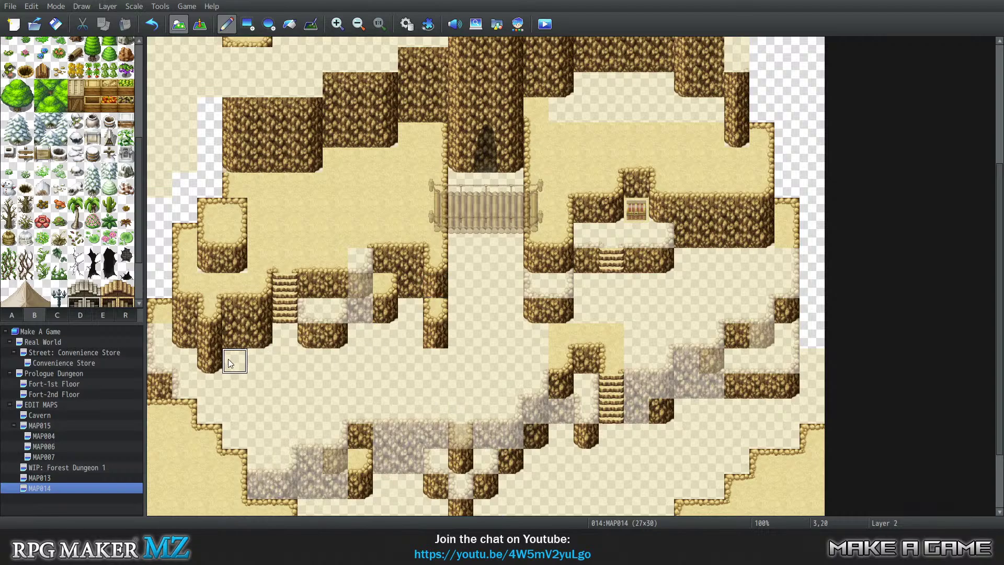
left_click(435, 285)
left_click(436, 336)
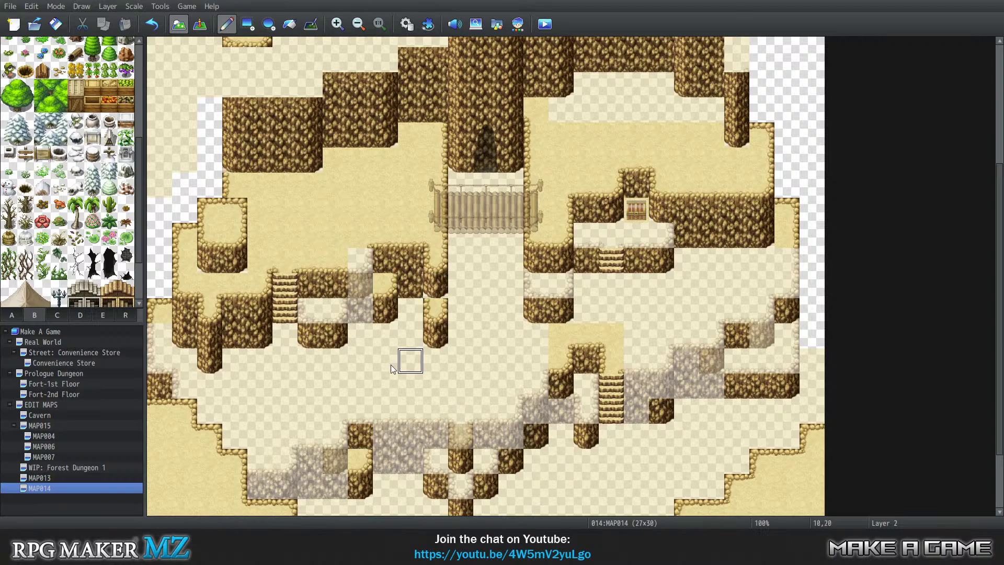
left_click(387, 386)
left_click(389, 369)
left_click(390, 369)
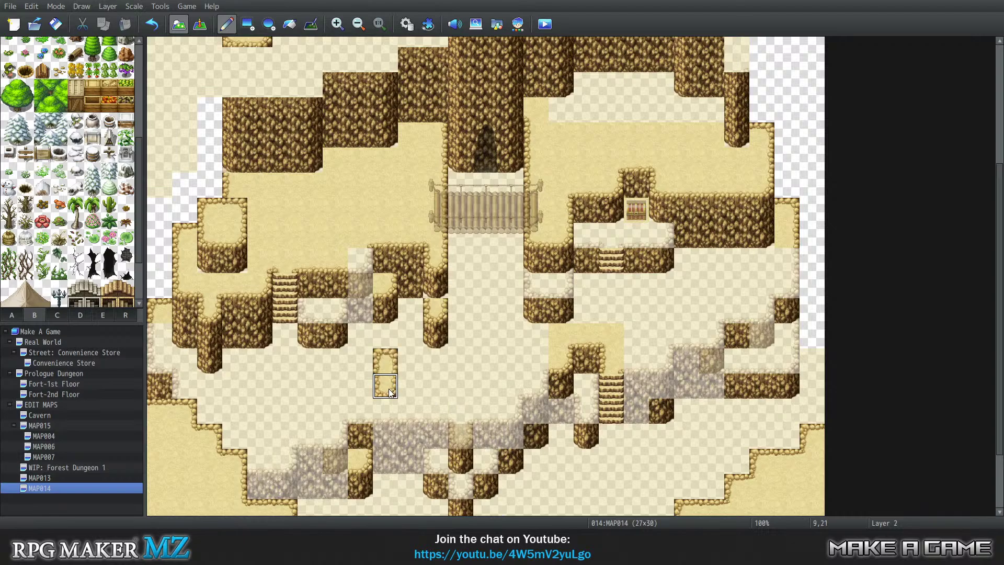
left_click(388, 405)
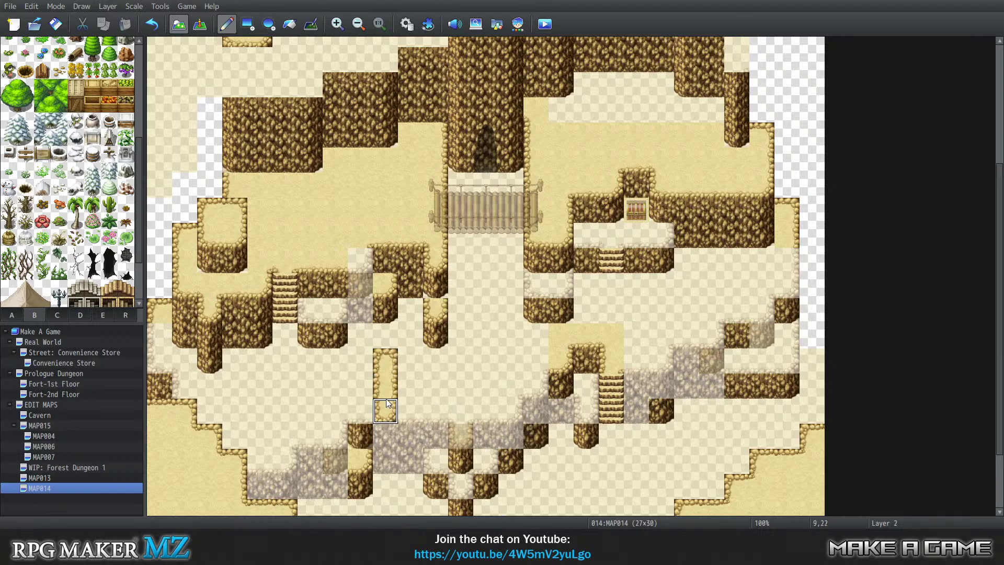
key("ctrl+z")
key("ctrl+z")
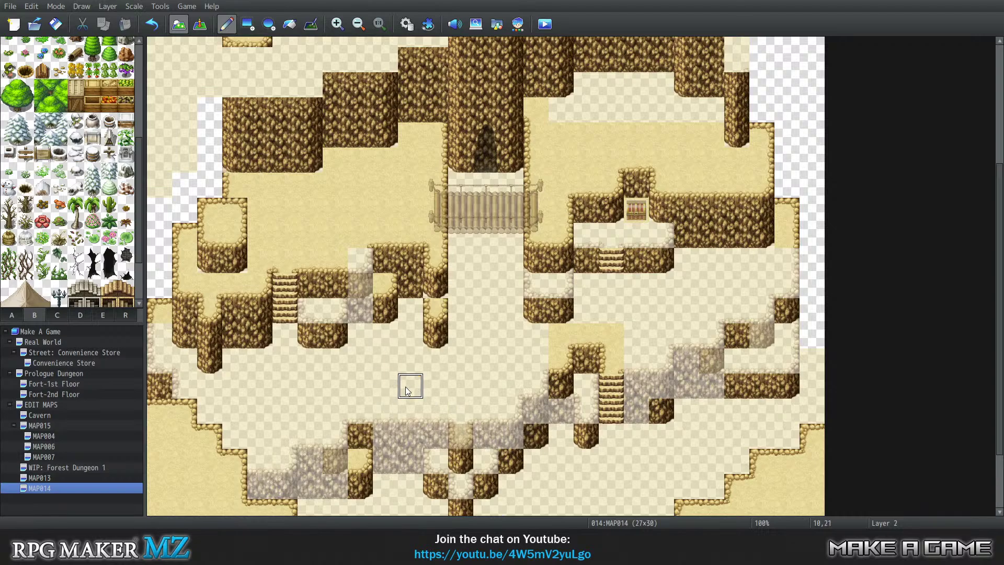
left_click(812, 59)
left_click(813, 110)
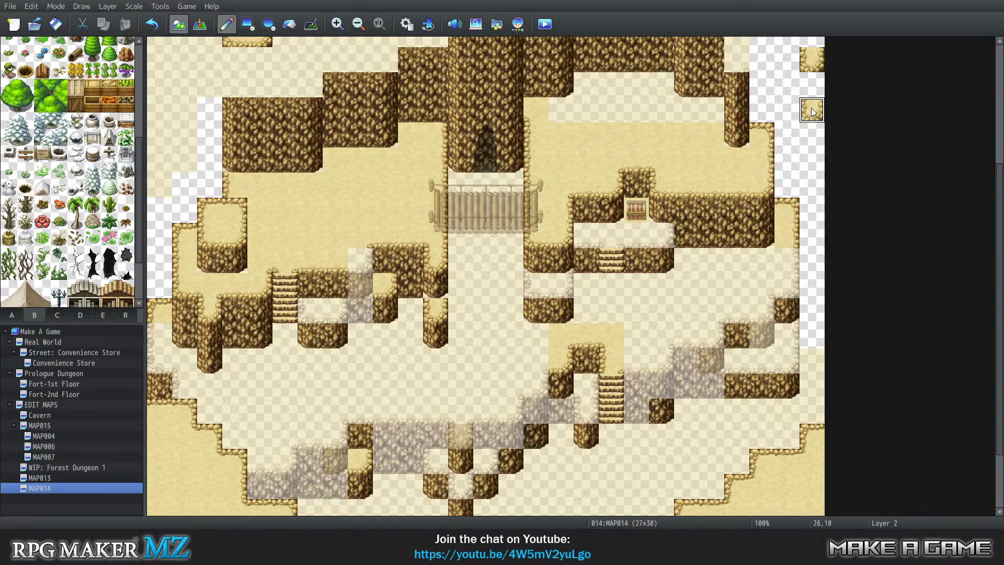
left_click(812, 83)
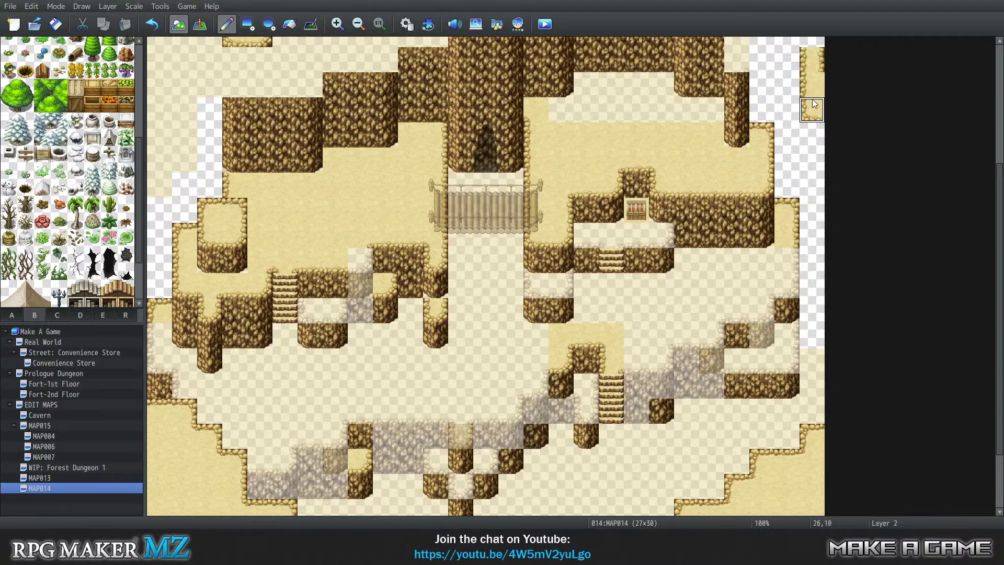
key("ctrl+z")
key("ctrl+z")
key("ctrl+z")
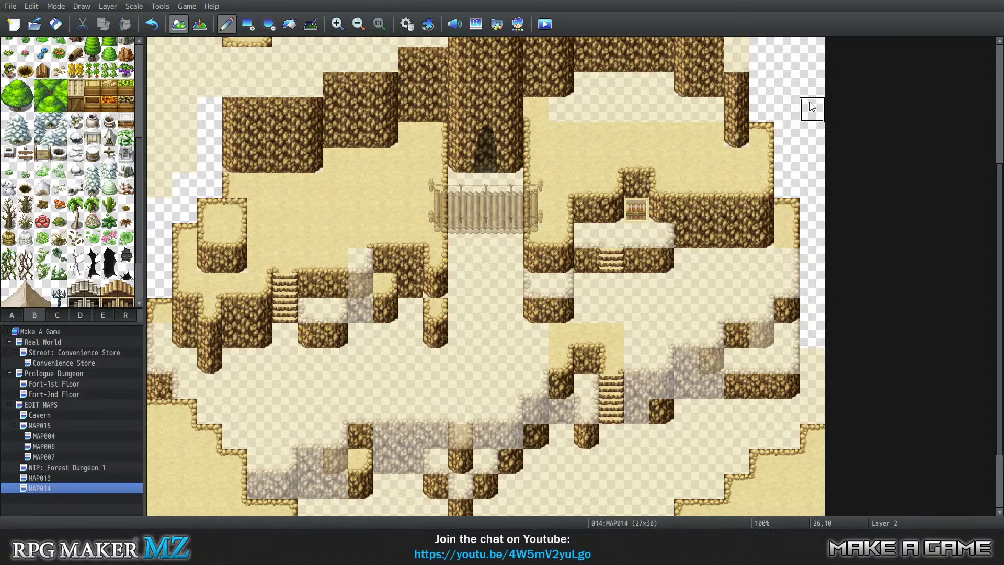
Step: Try a three-tile vertical strip of raised ground in the empty upper-right area and compare it across the layers
scroll(818, 102, "up", 2)
scroll(818, 102, "up", 1)
left_click(787, 94)
left_click(787, 119)
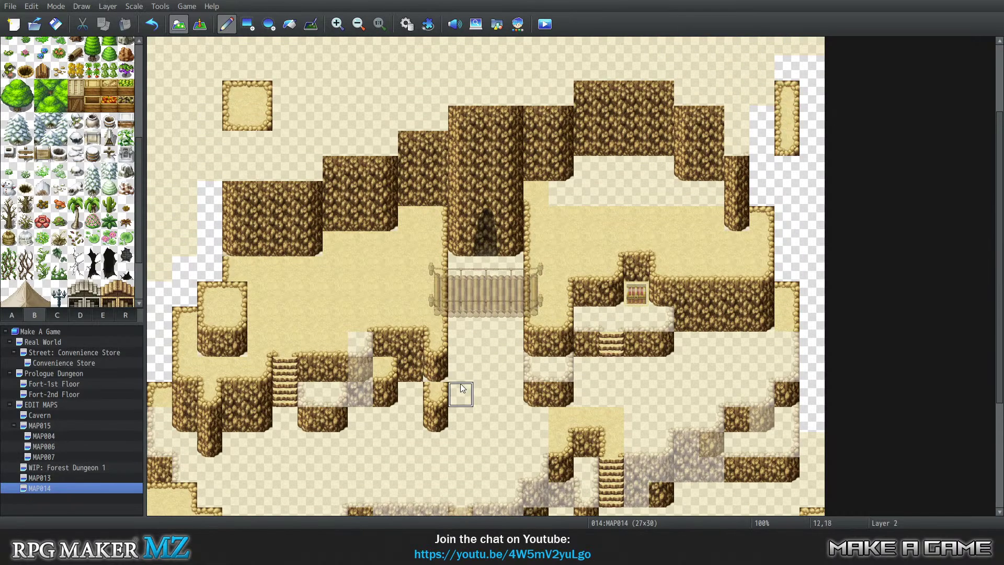
key("3")
key("0")
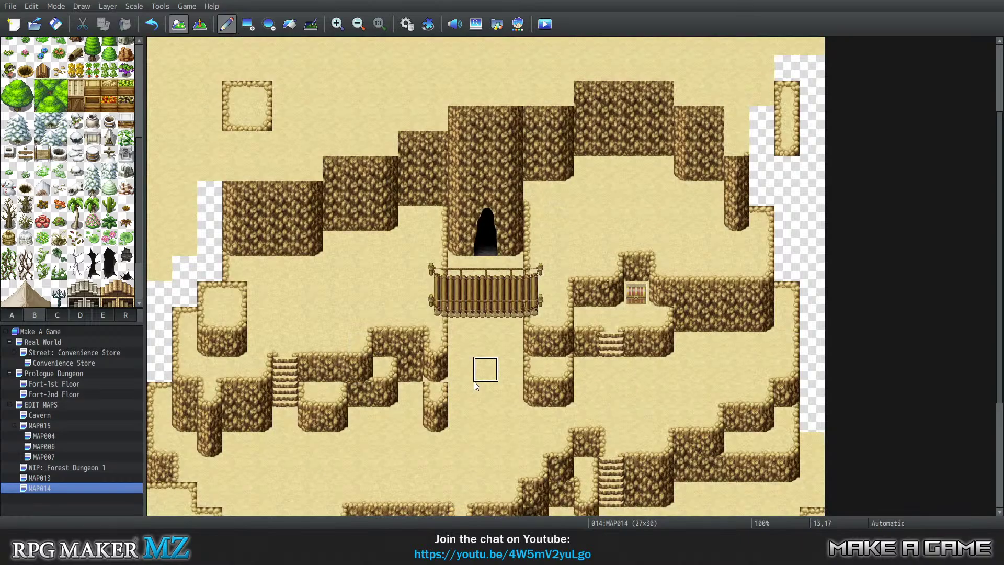
key("1")
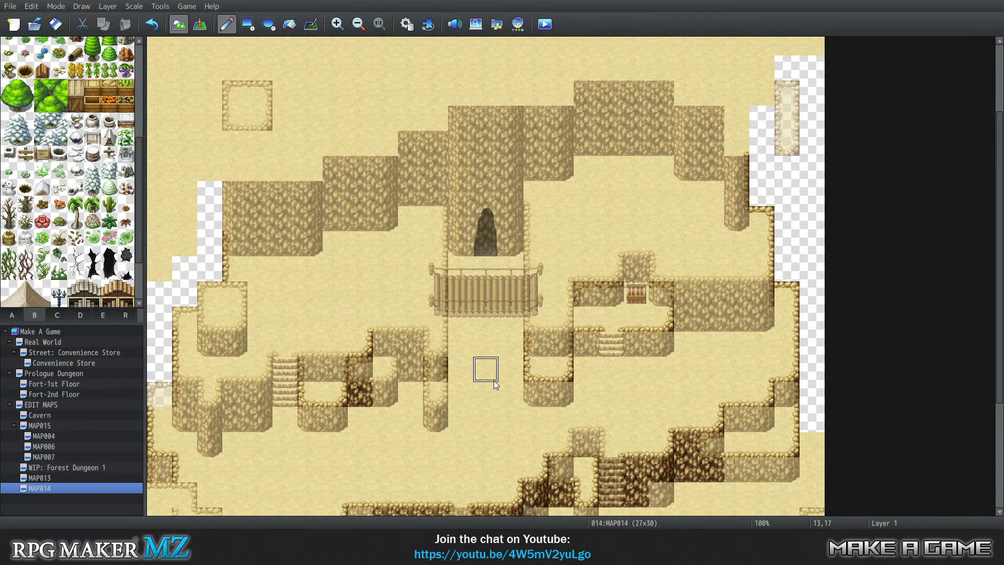
key("2")
key("3")
key("0")
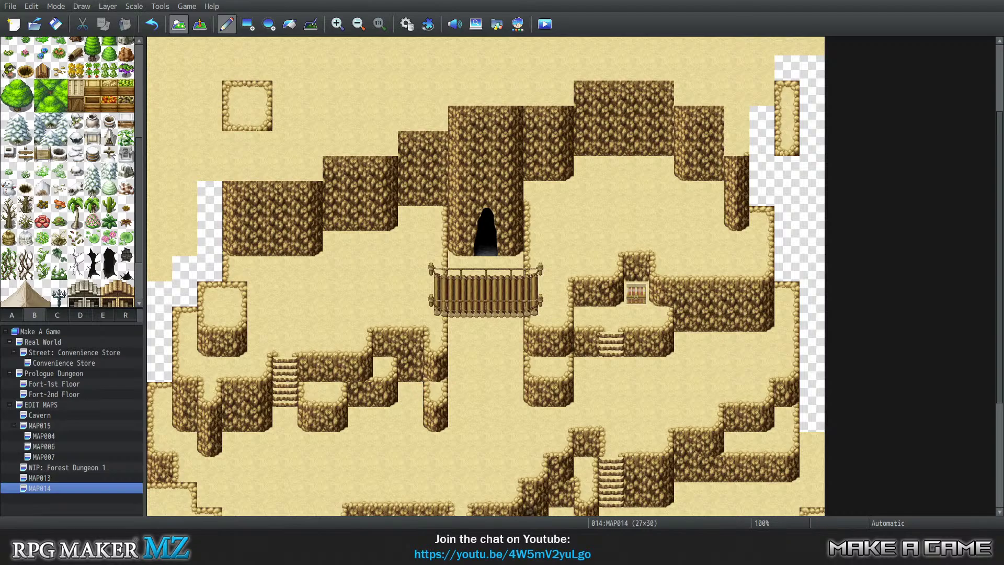
left_click_drag(787, 142, 786, 118)
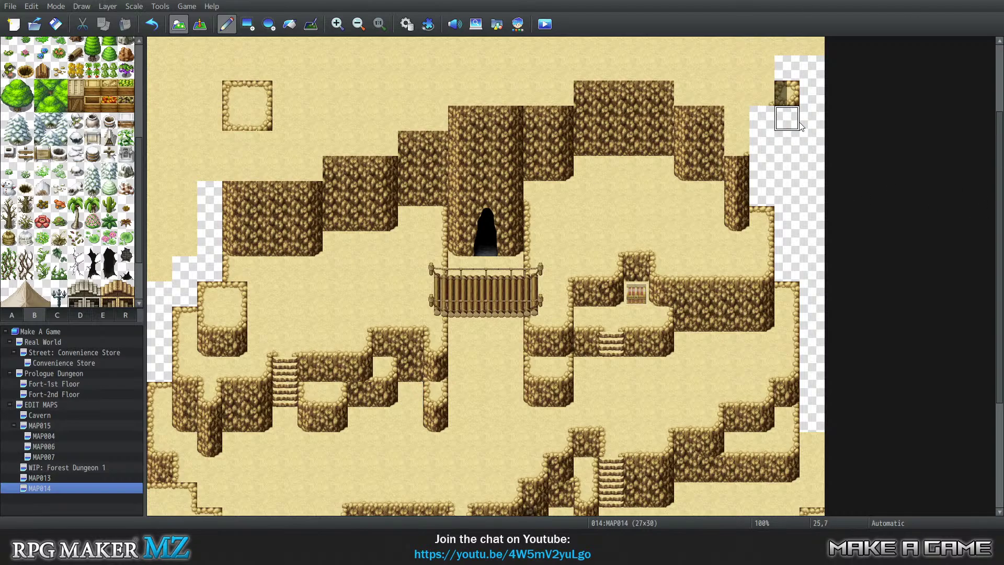
Step: Examine the empty cells and cliff edges along the map's right border
scroll(810, 152, "down", 5)
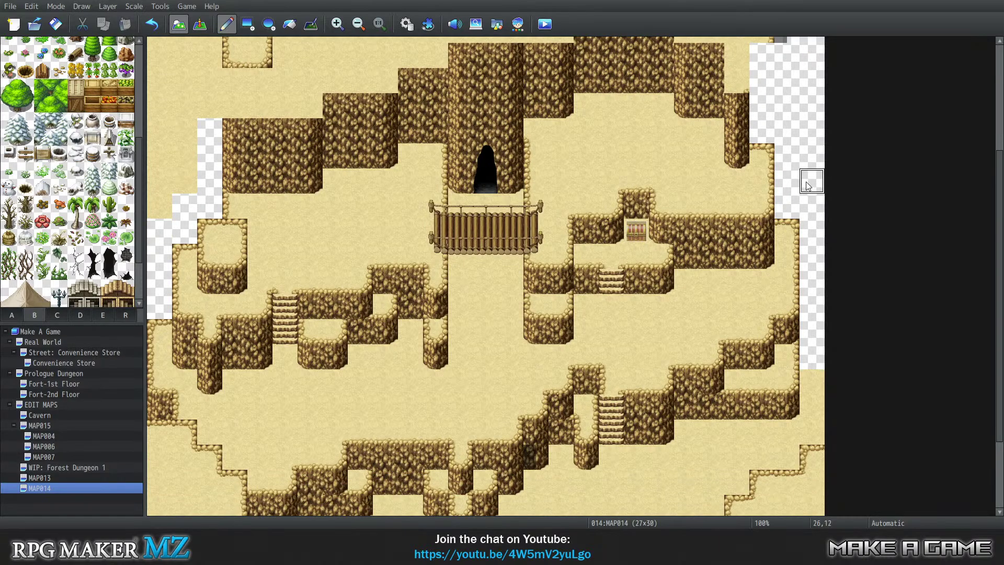
scroll(816, 204, "up", 4)
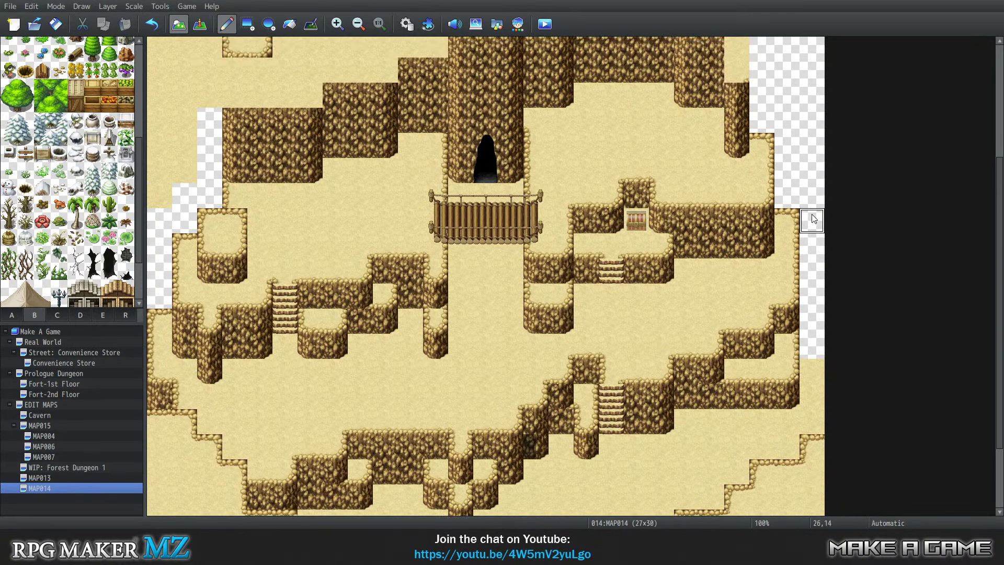
scroll(816, 213, "up", 5)
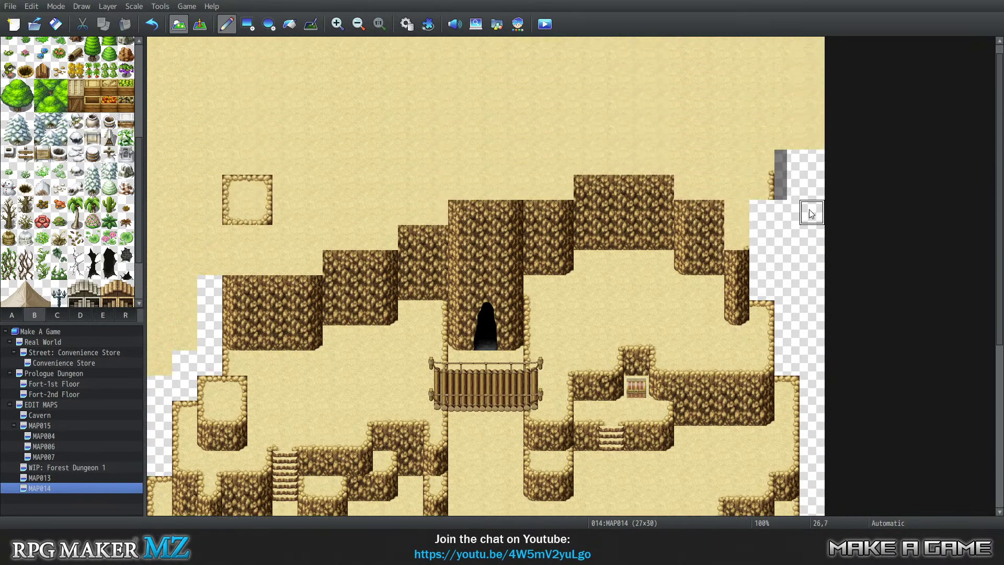
scroll(810, 214, "down", 4)
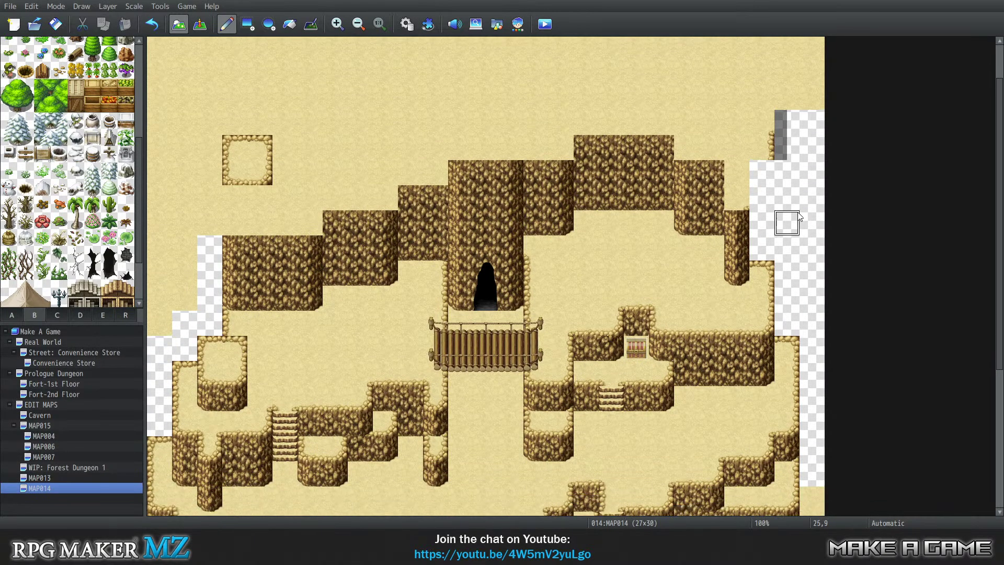
scroll(796, 214, "down", 5)
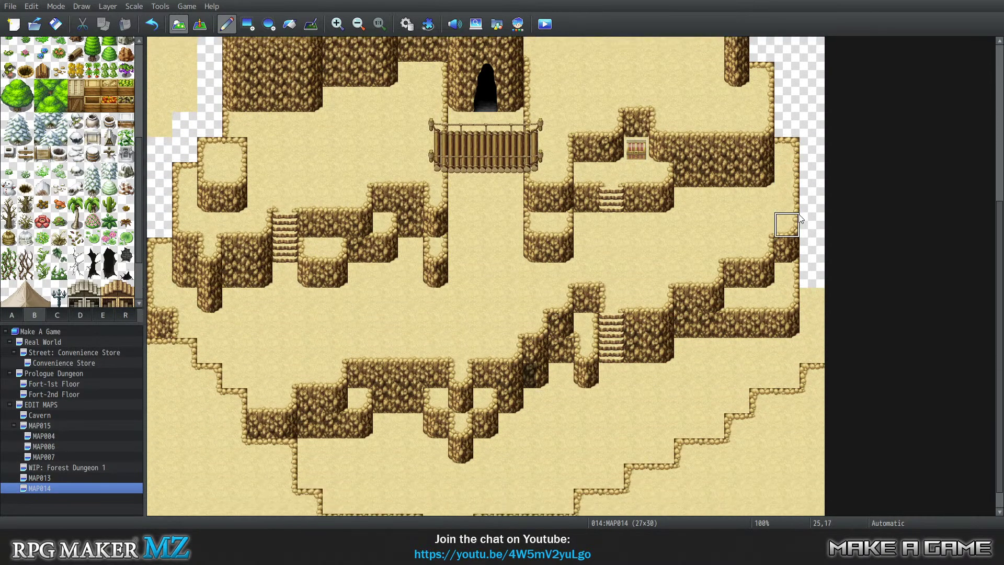
scroll(801, 229, "up", 7)
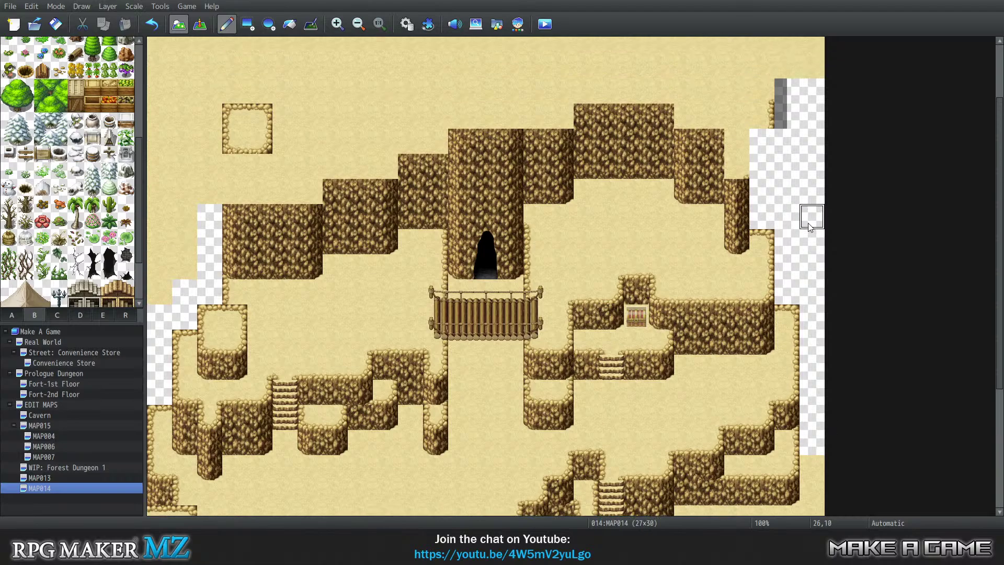
scroll(810, 226, "up", 1)
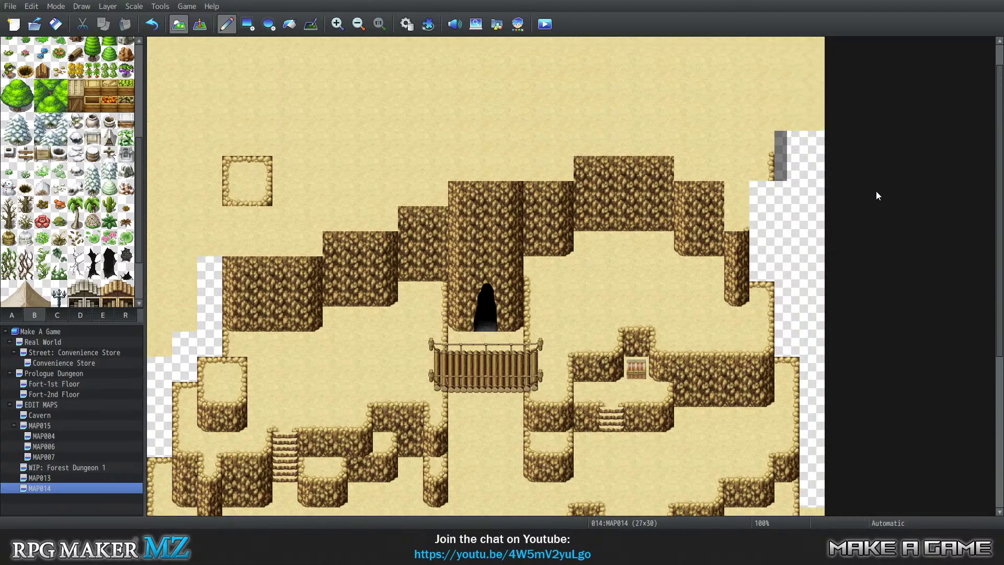
left_click_drag(755, 202, 754, 218)
key("ctrl+z")
Step: Paint a raised-ground plateau on Layer 2 behind the northern cliff walls, stepping its outer corners inward at both ends
key("2")
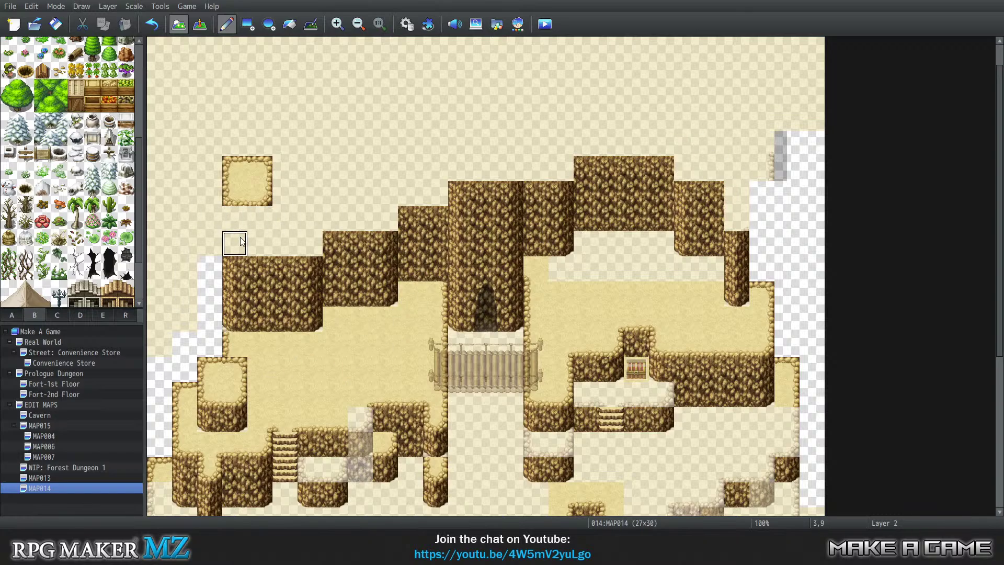
mouse_move(242, 242)
left_mouse_down()
mouse_move(235, 219)
mouse_move(282, 220)
mouse_move(285, 243)
mouse_move(302, 222)
mouse_move(427, 191)
mouse_move(387, 168)
mouse_move(282, 192)
mouse_move(293, 168)
mouse_move(475, 172)
mouse_move(553, 156)
mouse_move(235, 144)
left_mouse_up()
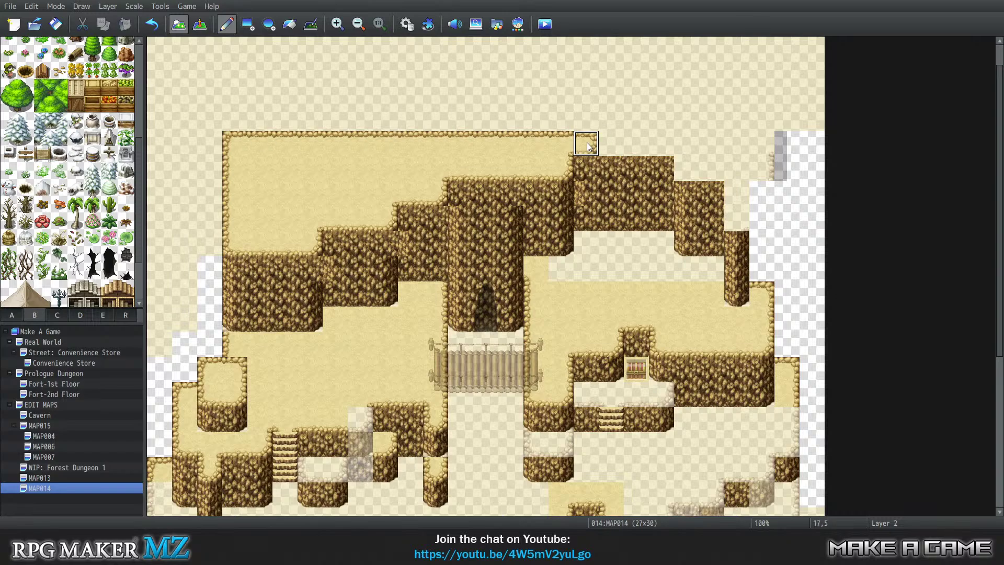
mouse_move(586, 142)
left_mouse_down()
mouse_move(692, 139)
mouse_move(698, 157)
mouse_move(724, 171)
mouse_move(739, 208)
left_mouse_up()
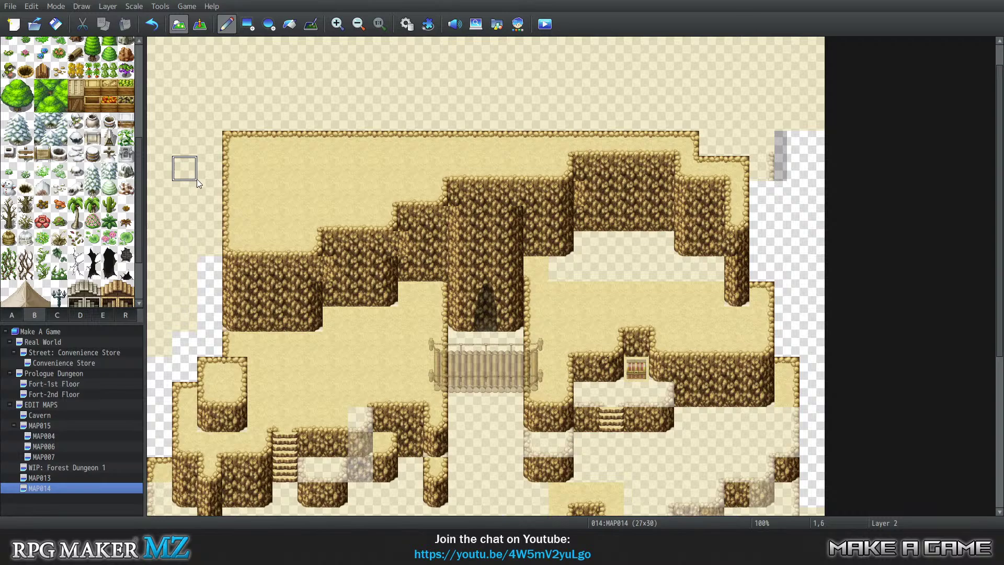
mouse_move(234, 193)
left_mouse_down()
mouse_move(238, 167)
mouse_move(261, 144)
mouse_move(285, 143)
left_mouse_up()
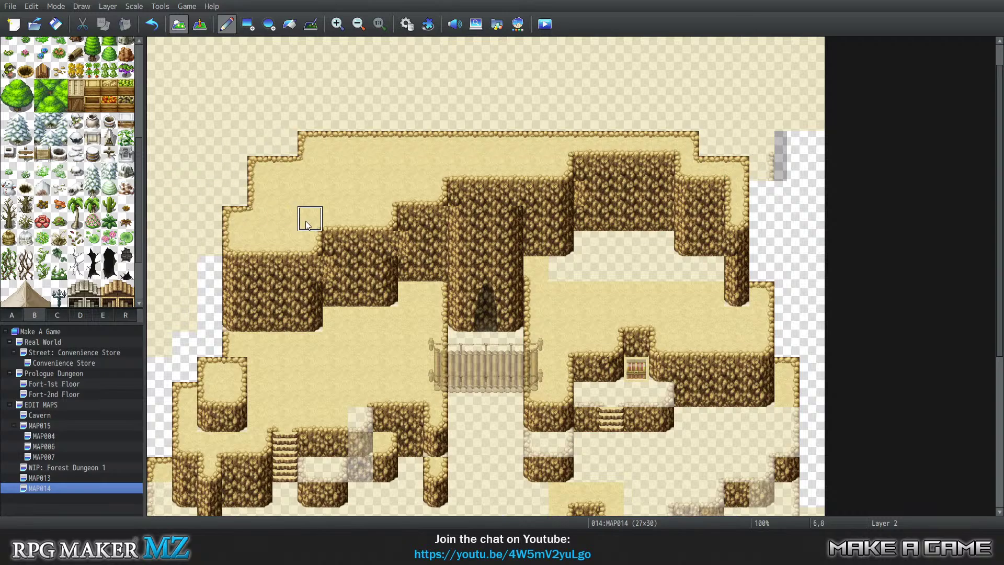
scroll(306, 223, "down", 6)
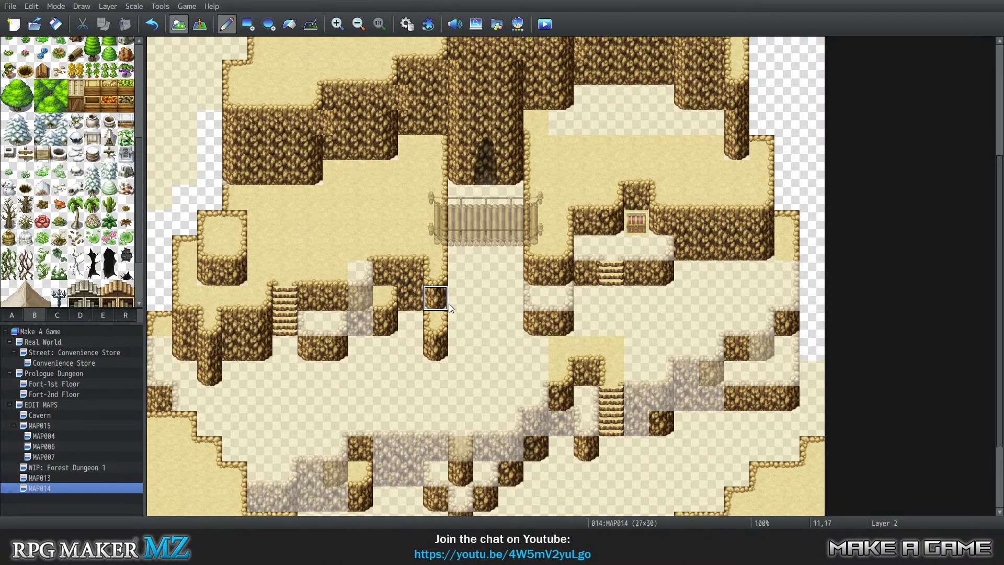
scroll(448, 303, "up", 2)
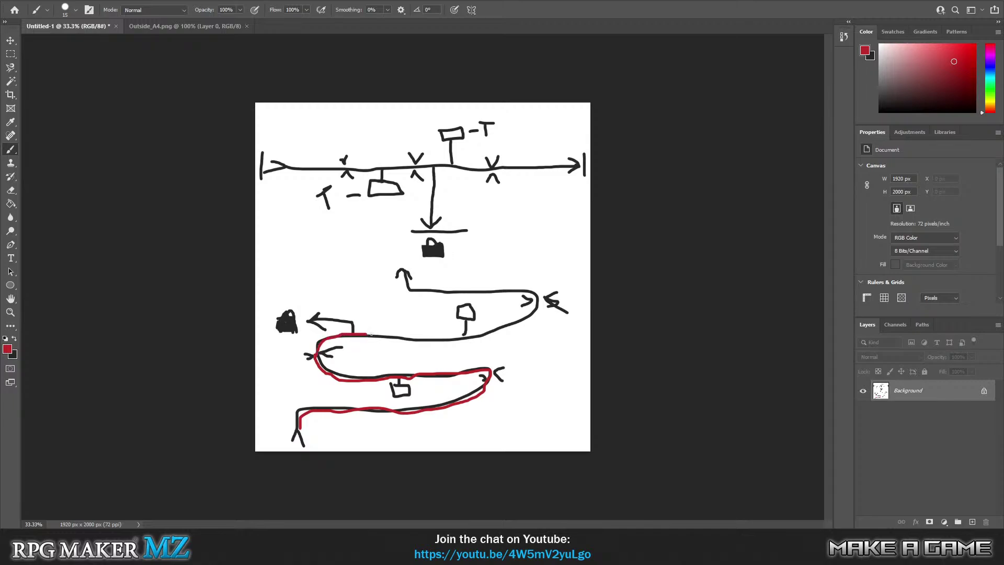
Step: Trace the third stretch of the sketched winding route in red up to its upper right bend
left_click_drag(371, 334, 404, 336)
mouse_move(428, 334)
left_mouse_down()
mouse_move(476, 332)
mouse_move(536, 298)
left_mouse_up()
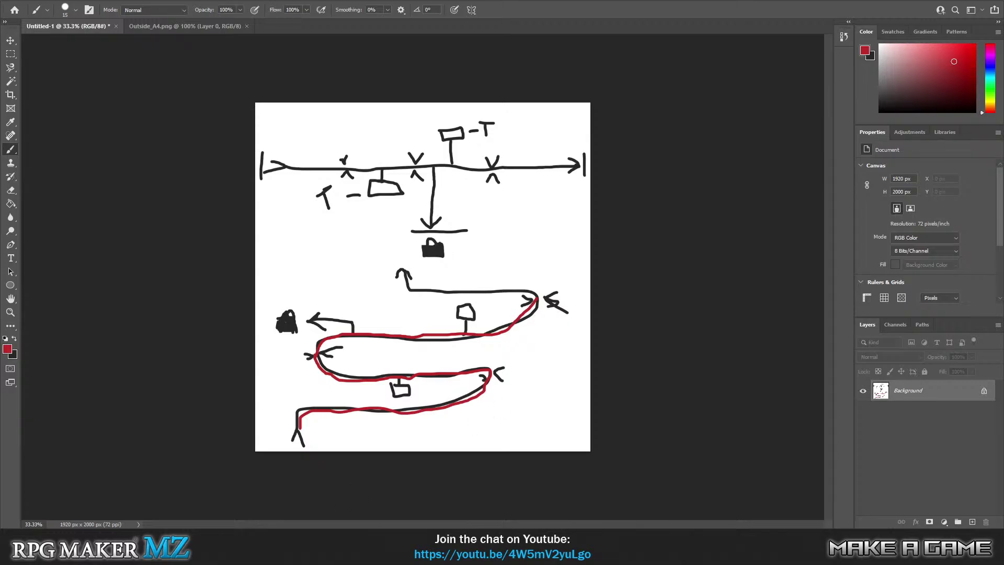
Step: Switch to RPG Maker MZ and examine MAP014's layout from the lower cliffs up to the northern plateau
key("alt+Tab")
scroll(566, 344, "down", 5)
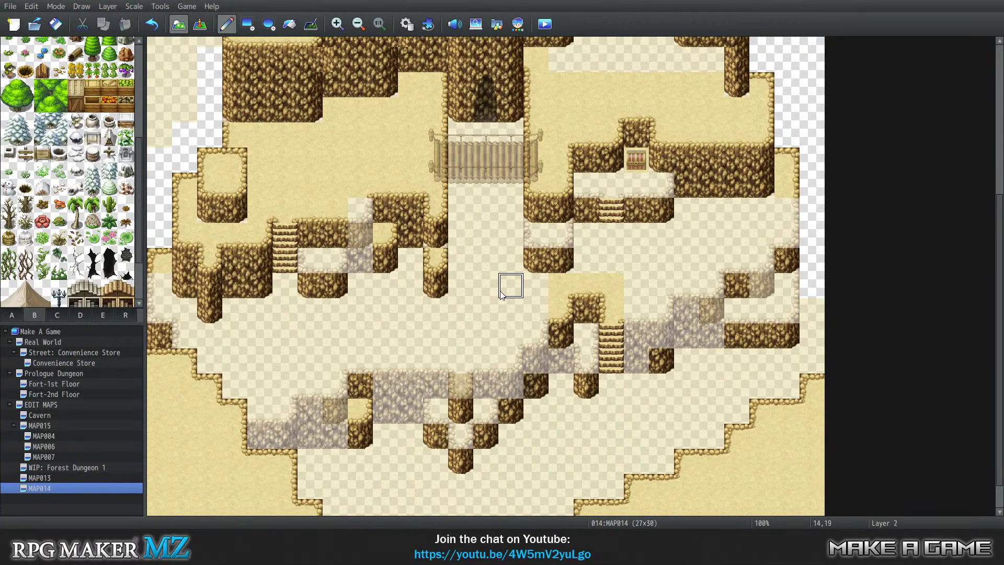
scroll(578, 272, "up", 5)
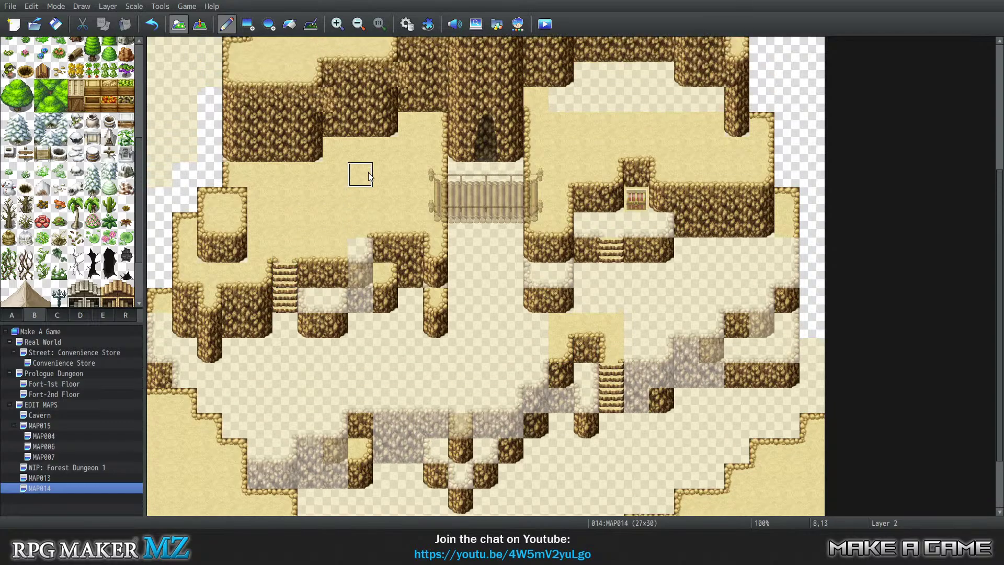
scroll(601, 262, "up", 5)
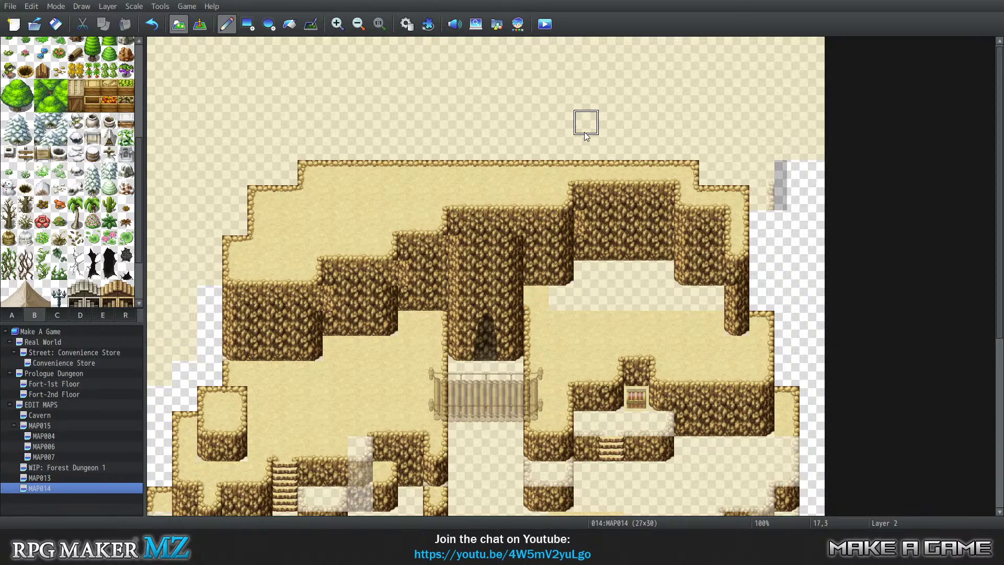
scroll(474, 177, "down", 7)
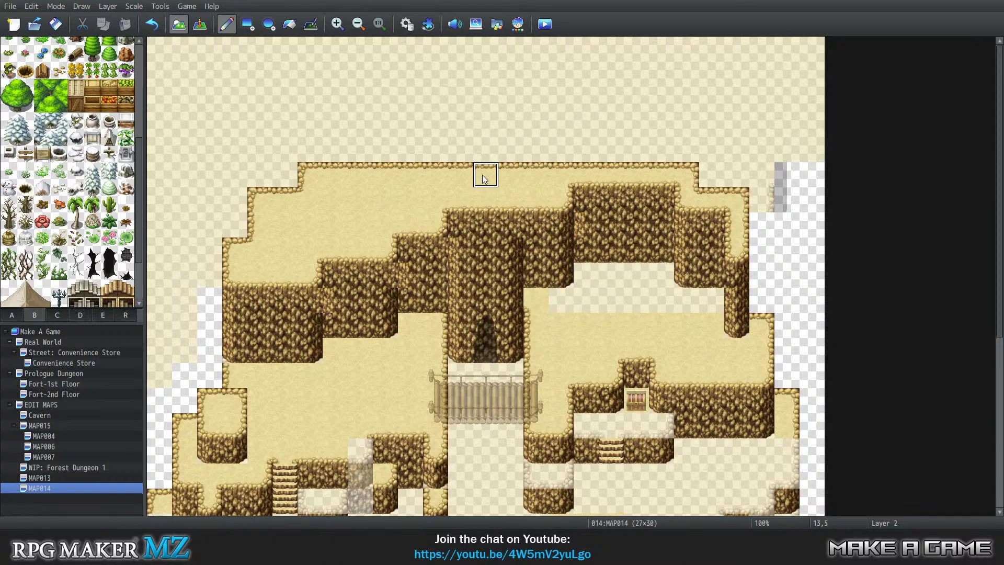
scroll(481, 196, "down", 3)
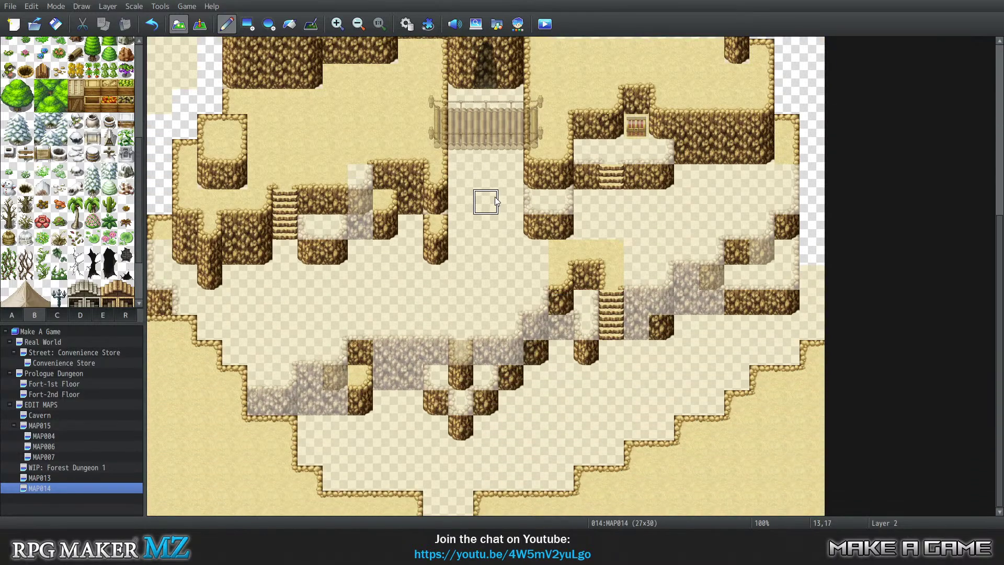
scroll(484, 198, "up", 5)
scroll(621, 206, "up", 3)
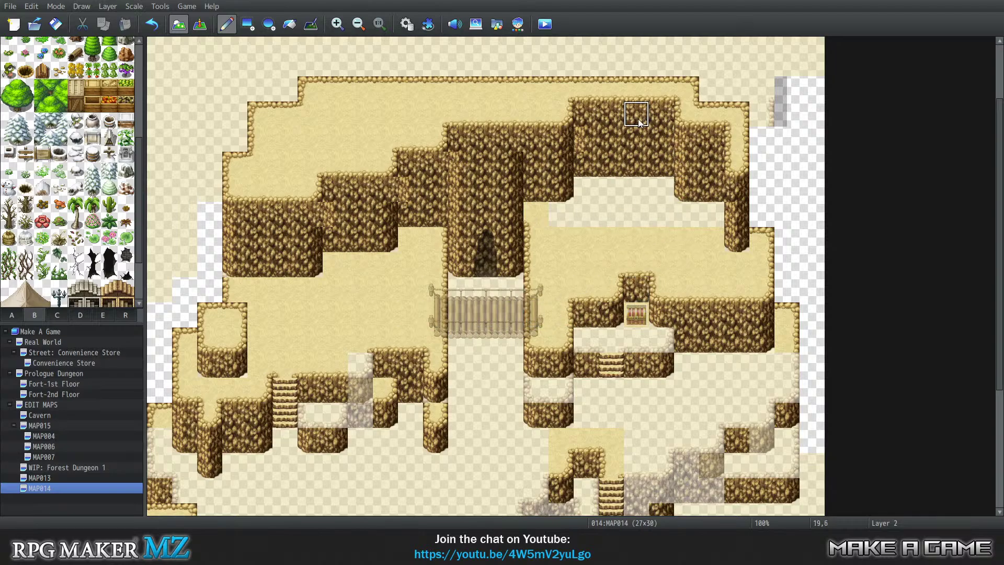
scroll(640, 128, "up", 2)
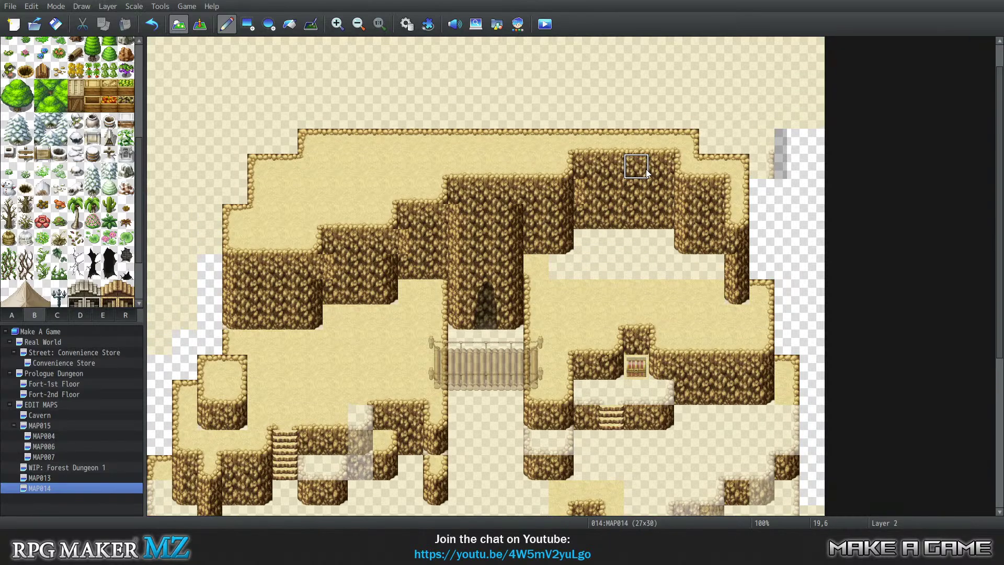
scroll(647, 173, "up", 1)
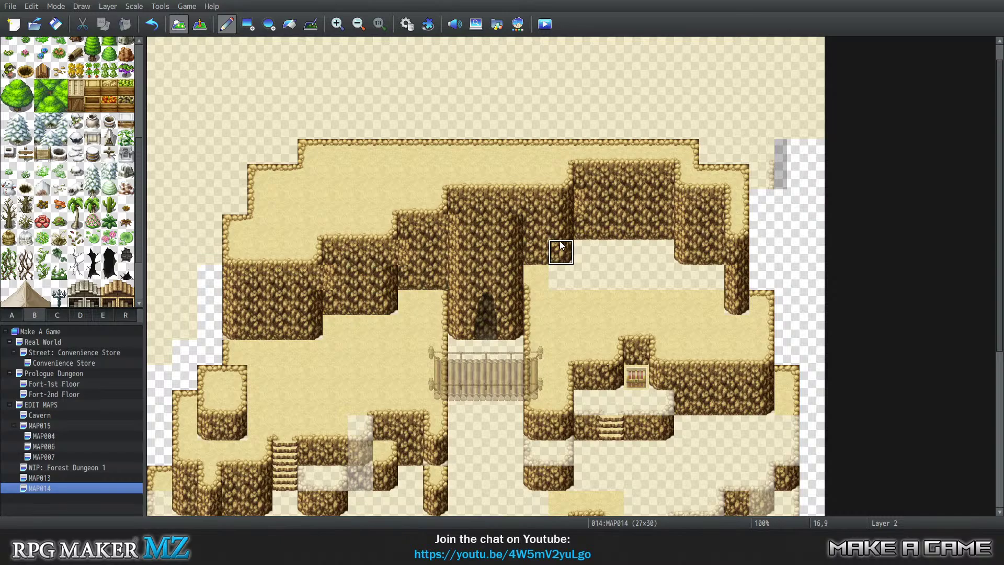
scroll(295, 115, "up", 1)
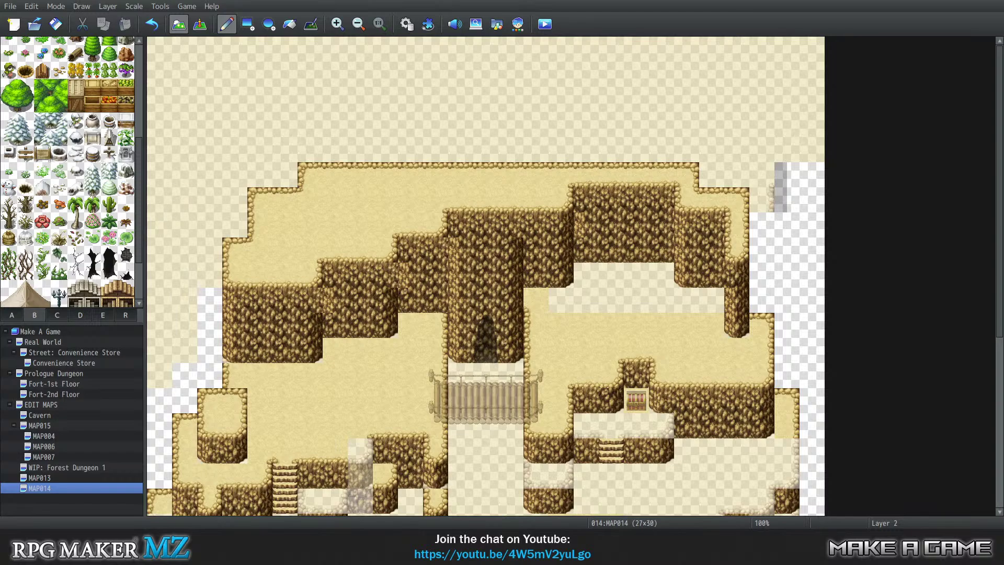
Step: Try the end piece of the vertical wooden bridge on the northern plateau's back edge on Layer 2
left_click(81, 315)
left_click(102, 315)
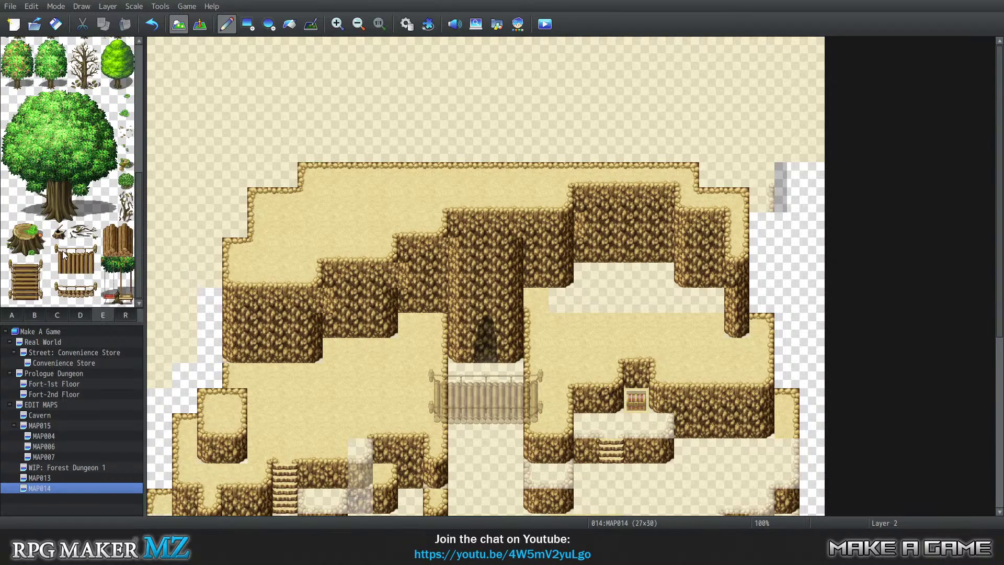
left_click_drag(15, 297, 30, 298)
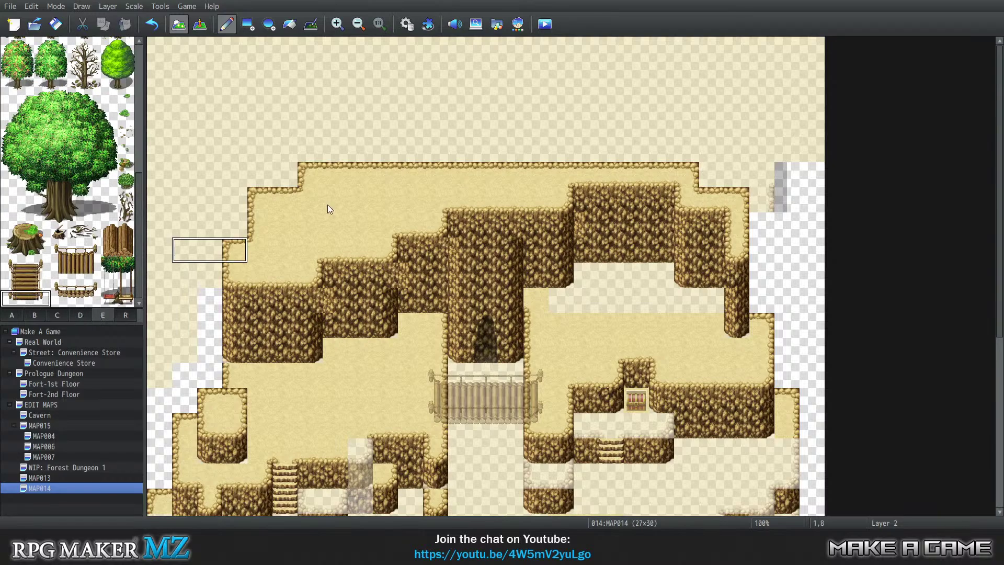
left_click(480, 168)
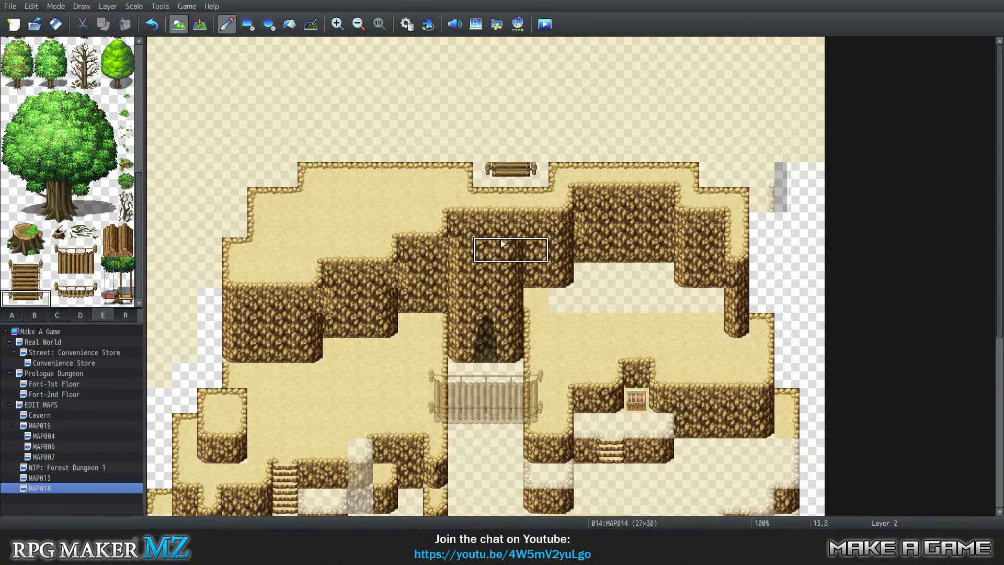
key("ctrl+z")
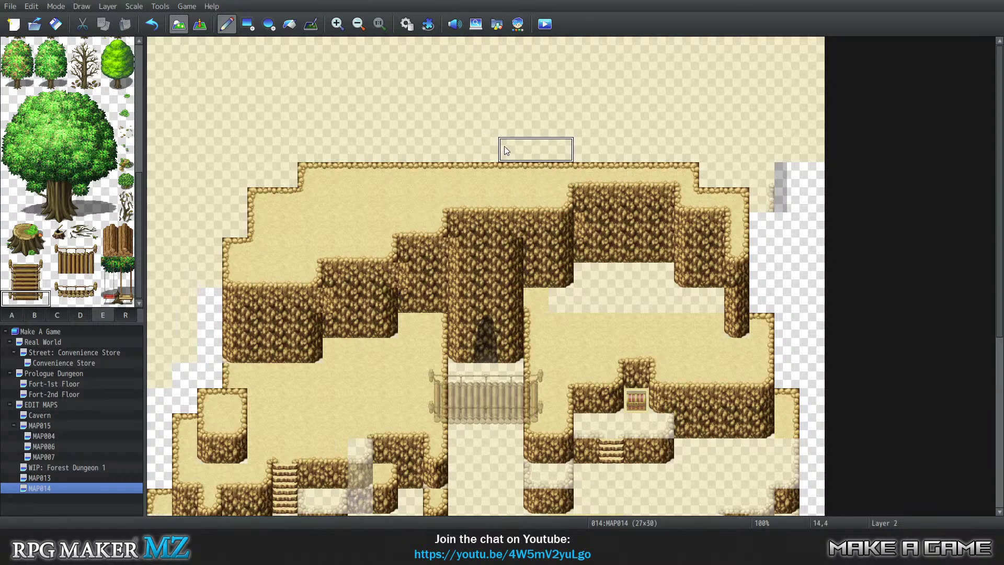
Step: Try a three-tile vertical wooden bridge leading north from the plateau's back edge on Layer 3
key("3")
left_click(485, 174)
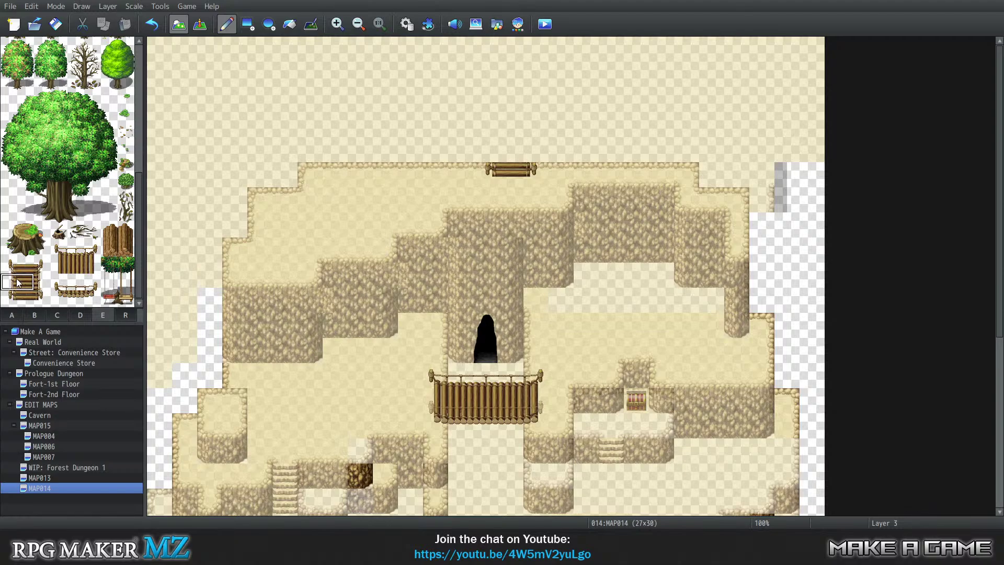
left_click_drag(34, 282, 8, 282)
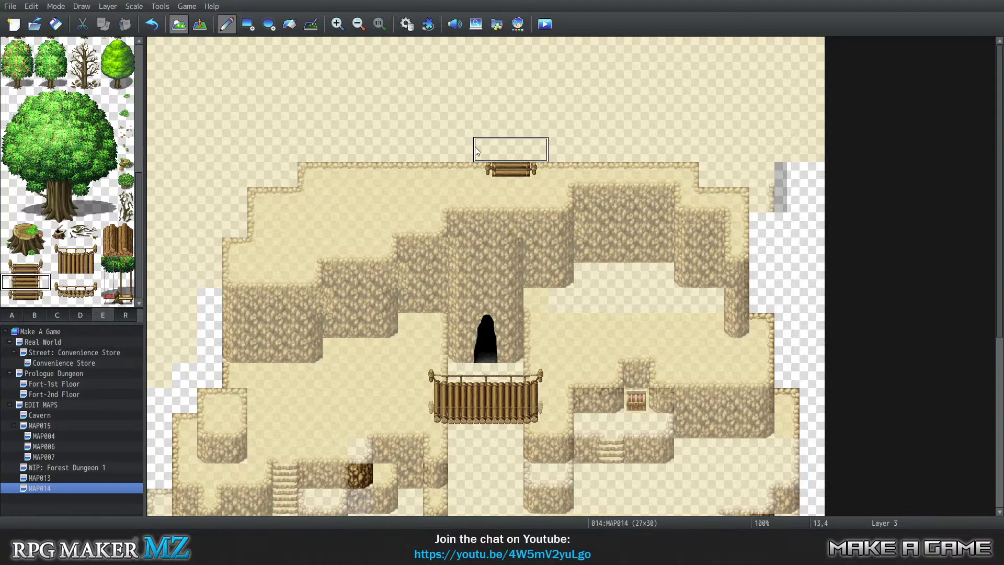
left_click_drag(474, 149, 472, 132)
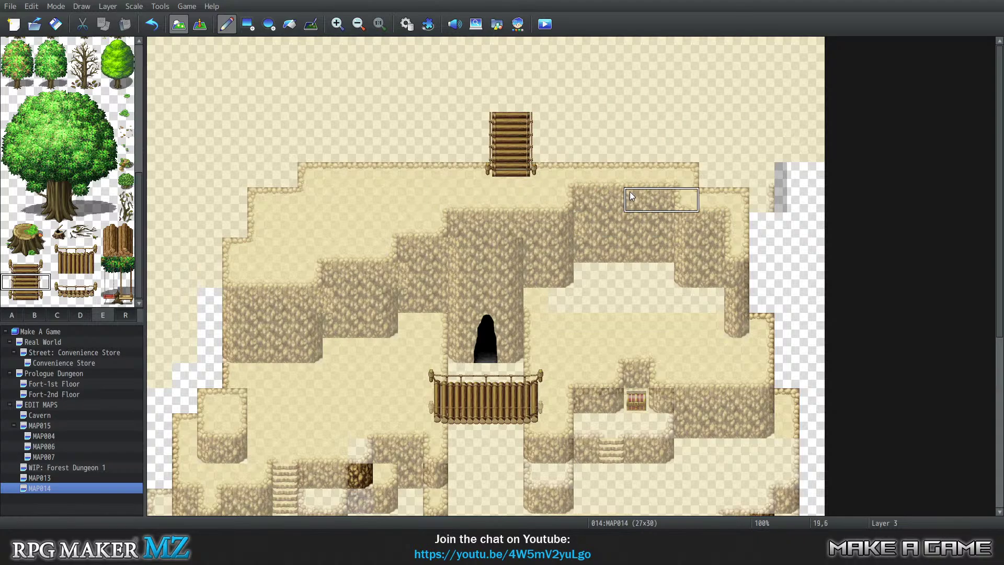
key("ctrl+z")
key("ctrl+z")
key("ctrl+z")
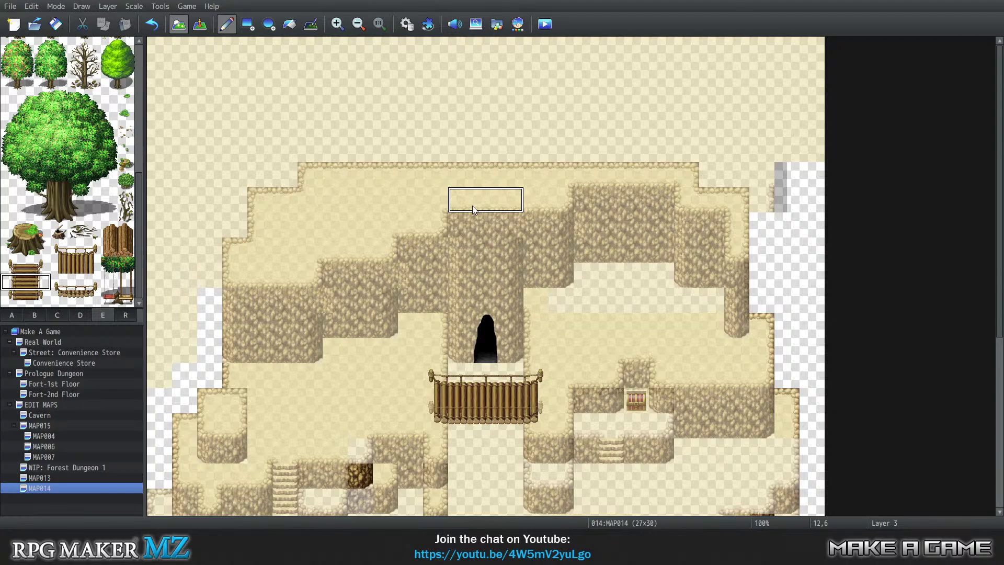
Step: Extend the northern plateau's raised ground further north on Layer 2, with stepped corners at both ends
key("F8")
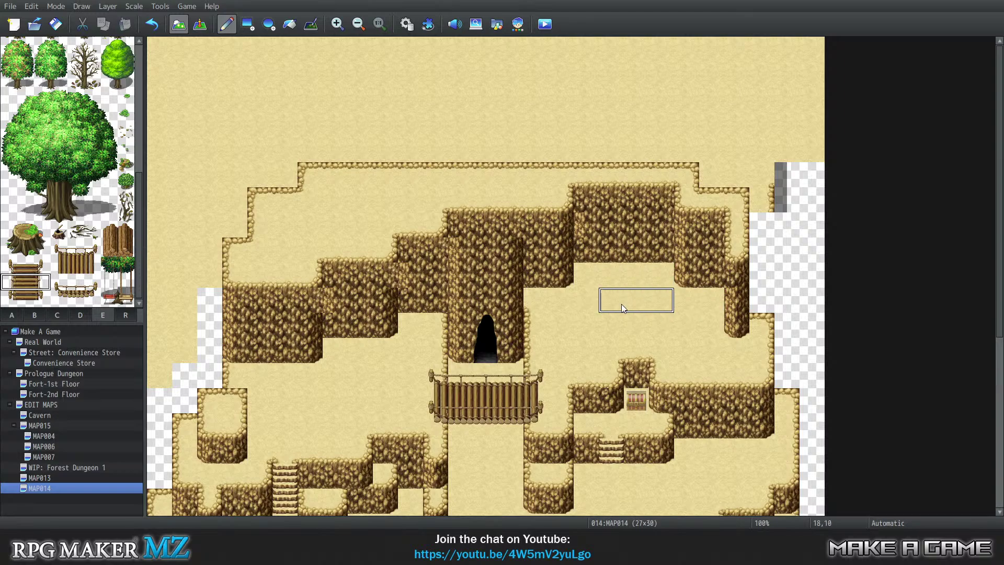
right_click(354, 351)
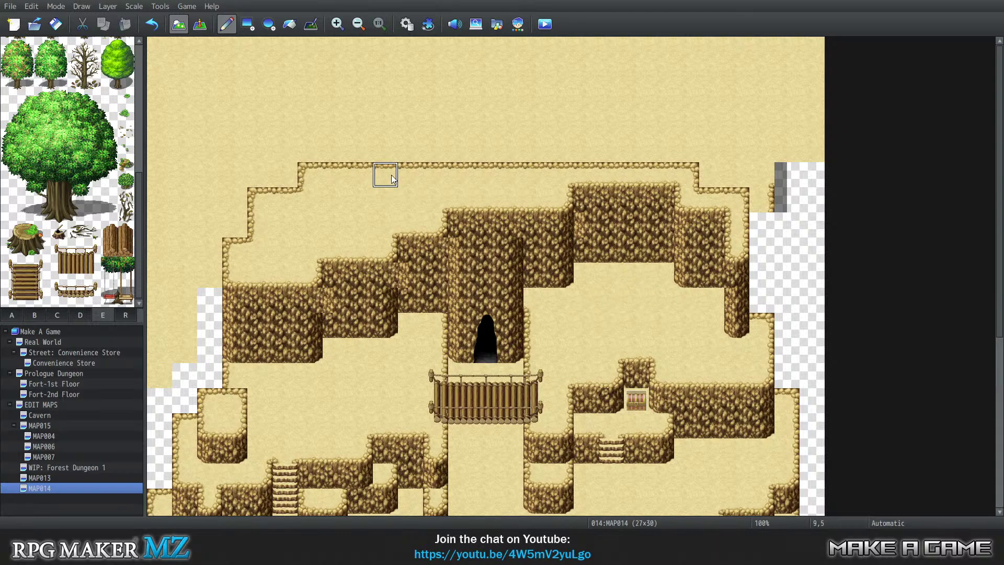
key("1")
key("2")
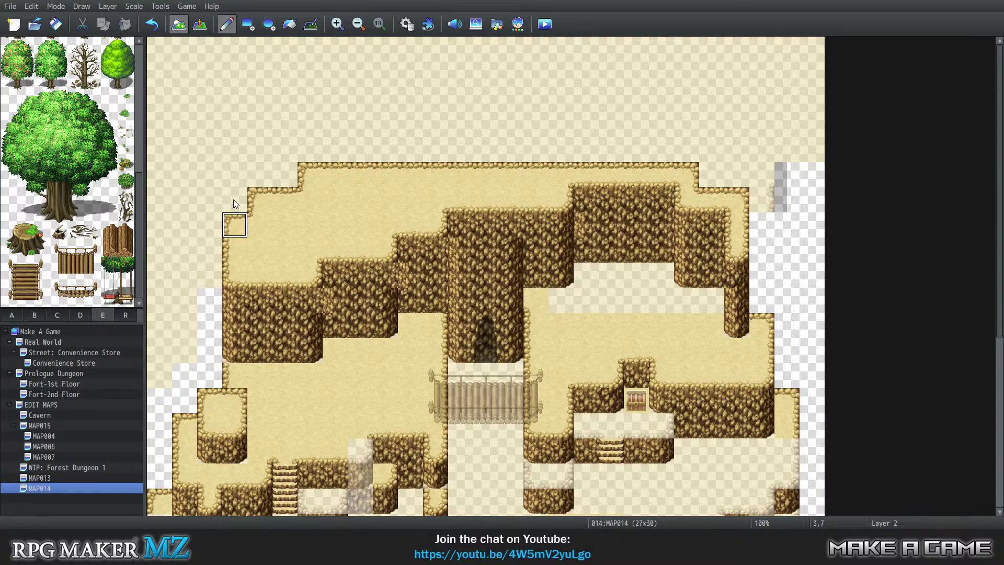
mouse_move(233, 199)
left_mouse_down()
mouse_move(369, 158)
mouse_move(562, 149)
left_mouse_up()
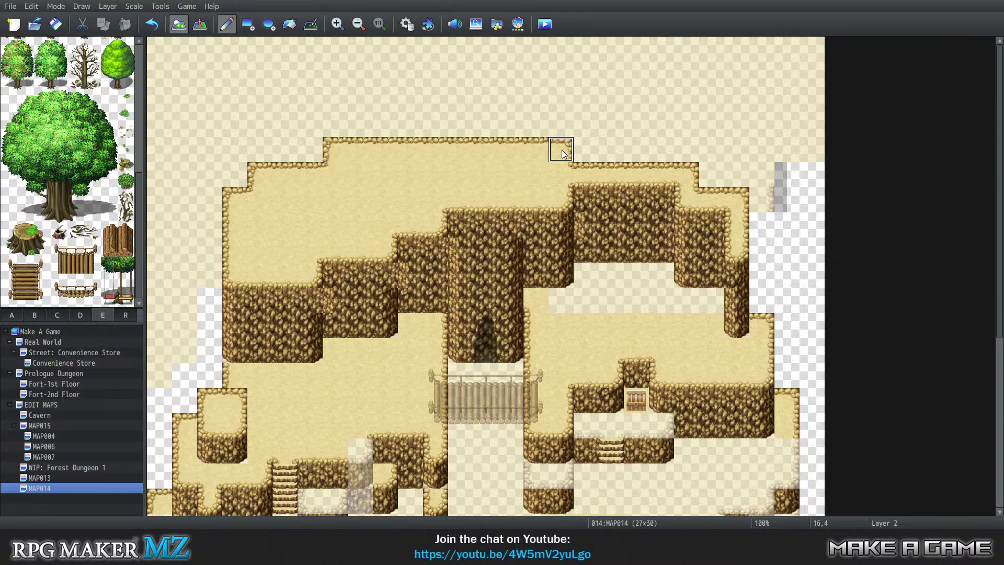
mouse_move(636, 148)
left_mouse_down()
mouse_move(380, 125)
mouse_move(327, 133)
left_mouse_up()
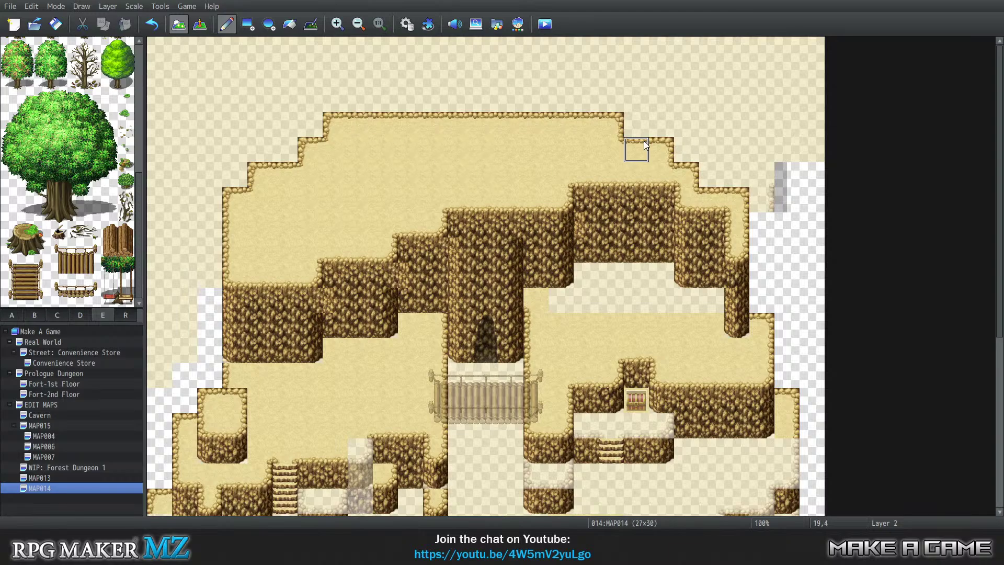
left_click(637, 124)
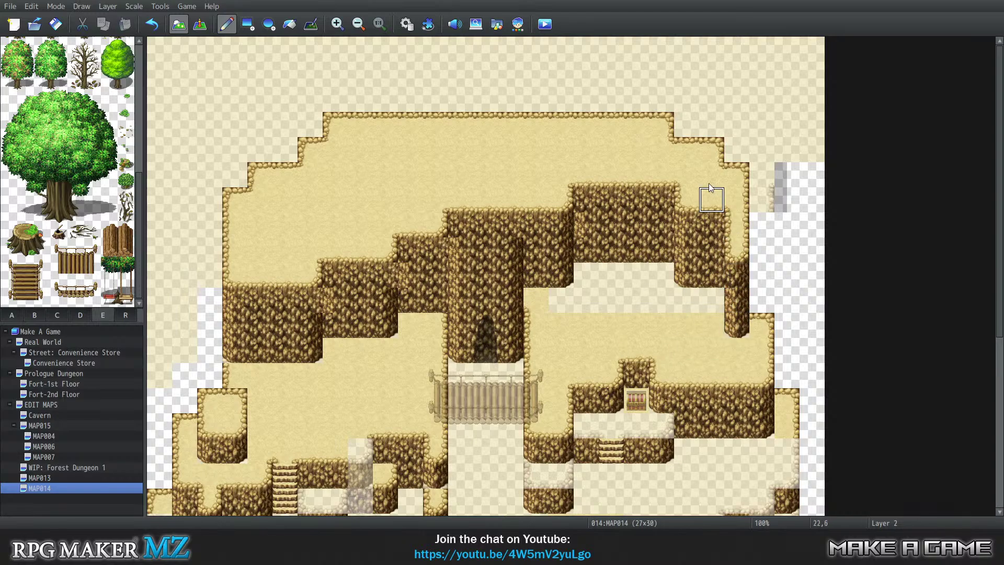
Step: Lower the eastern cliff wall's column beside the end pillar by one tile on Layer 2, then compare the layers
left_click_drag(711, 230, 706, 263)
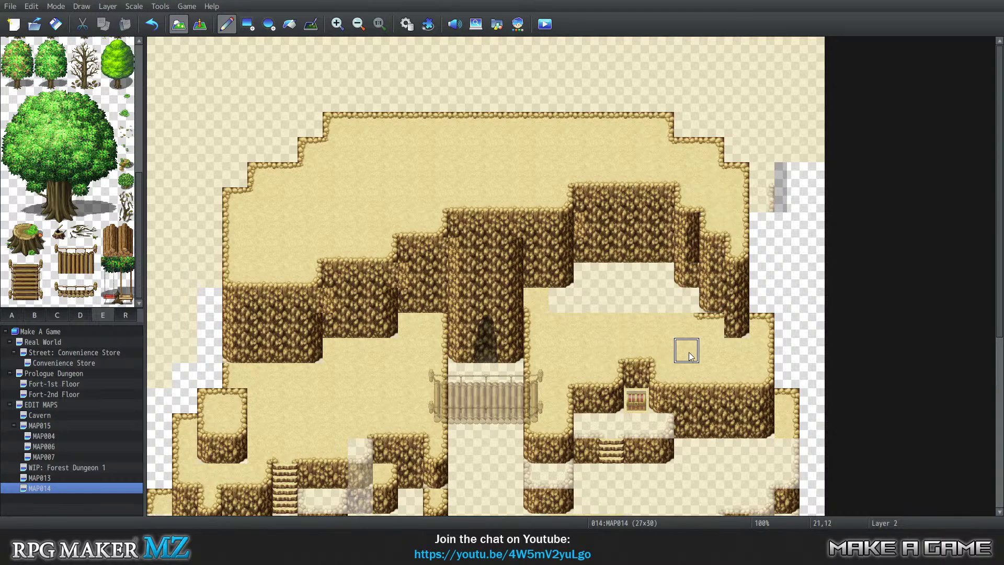
key("3")
key("4")
key("5")
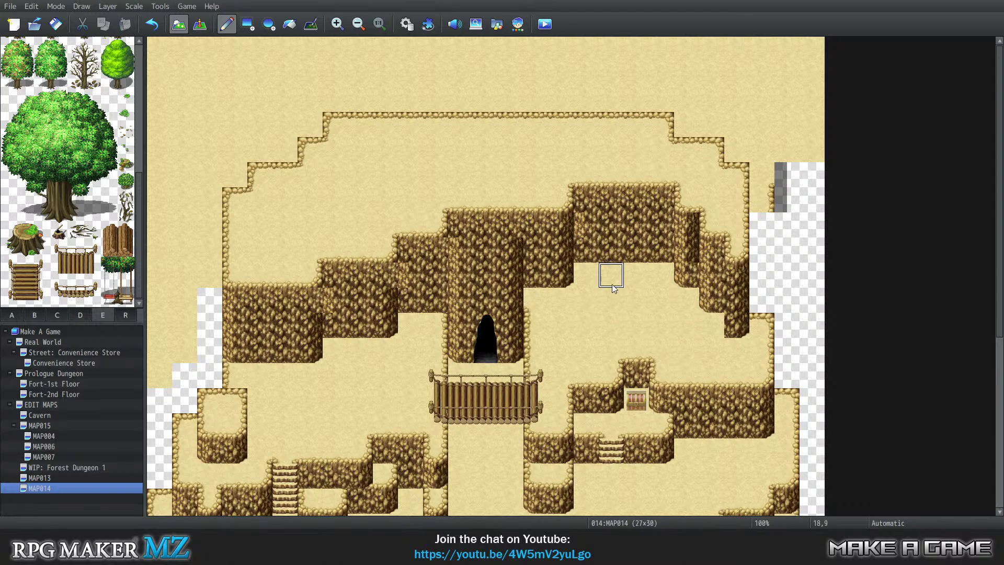
Step: Copy plain cliff wall tiles over the central wall's vertical seam and the cave entrance section to even out the wall
right_click_drag(624, 211, 612, 254)
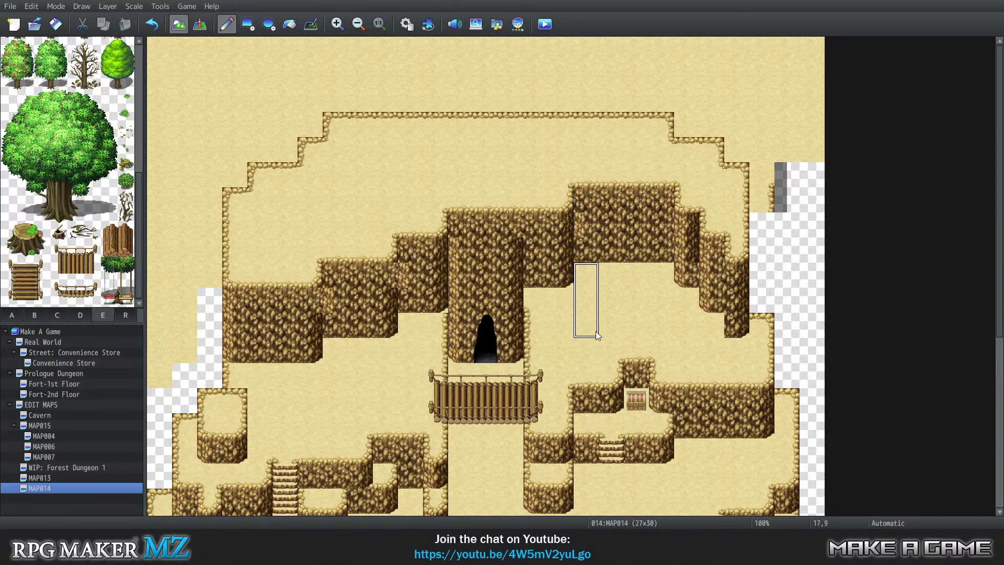
right_click(545, 262)
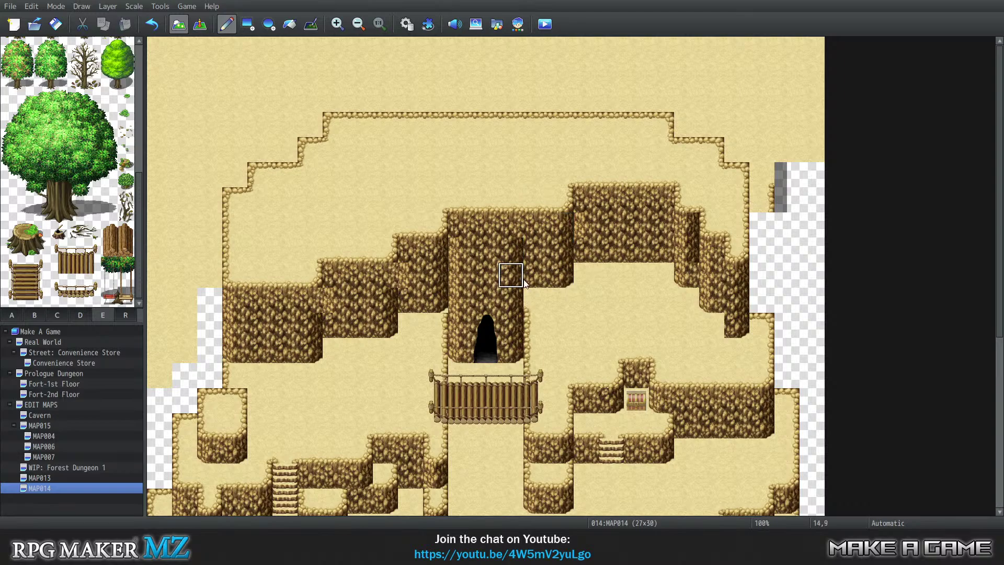
right_click_drag(538, 222, 539, 279)
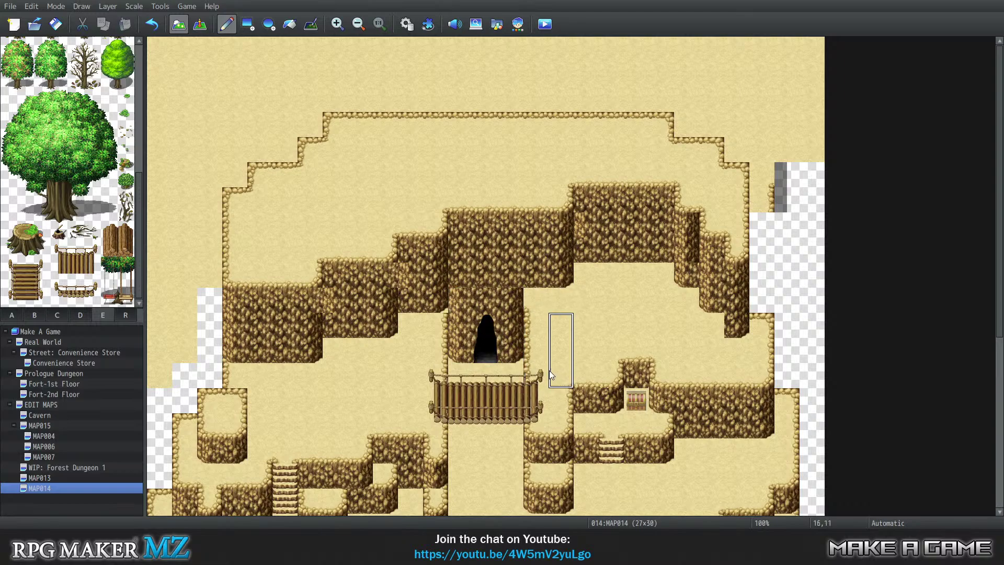
right_click(481, 301)
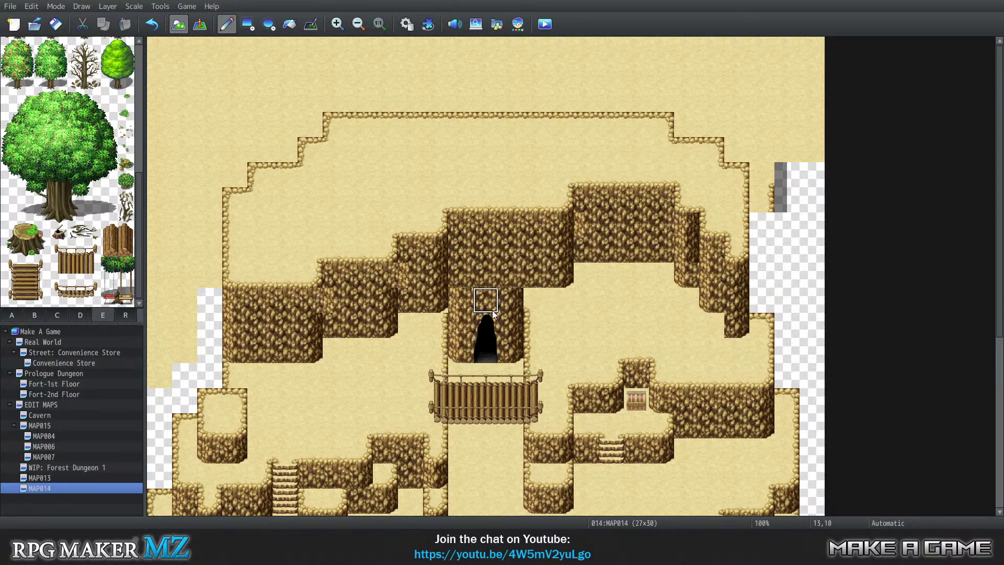
left_click(470, 238)
left_click_drag(505, 321, 461, 324)
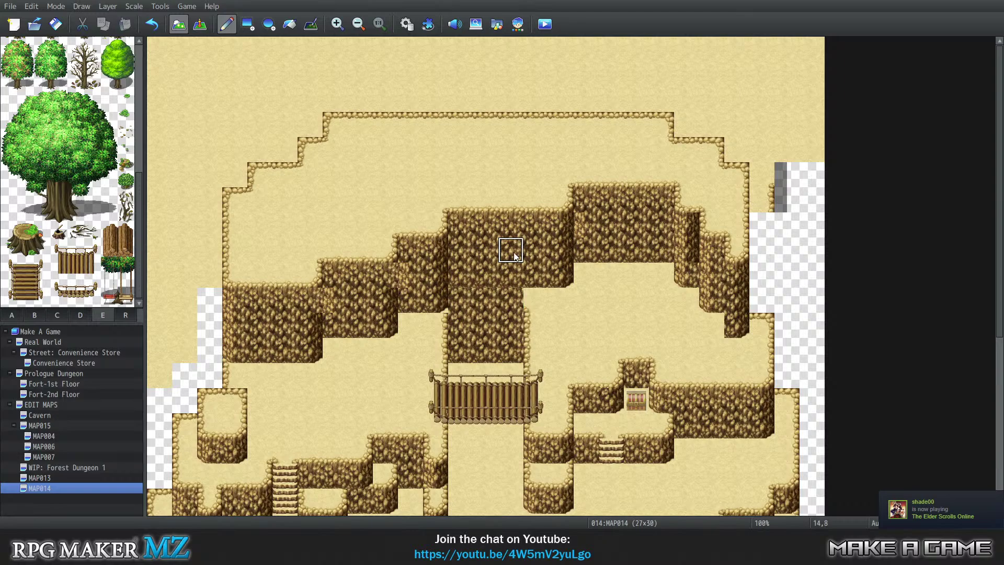
left_click(460, 275)
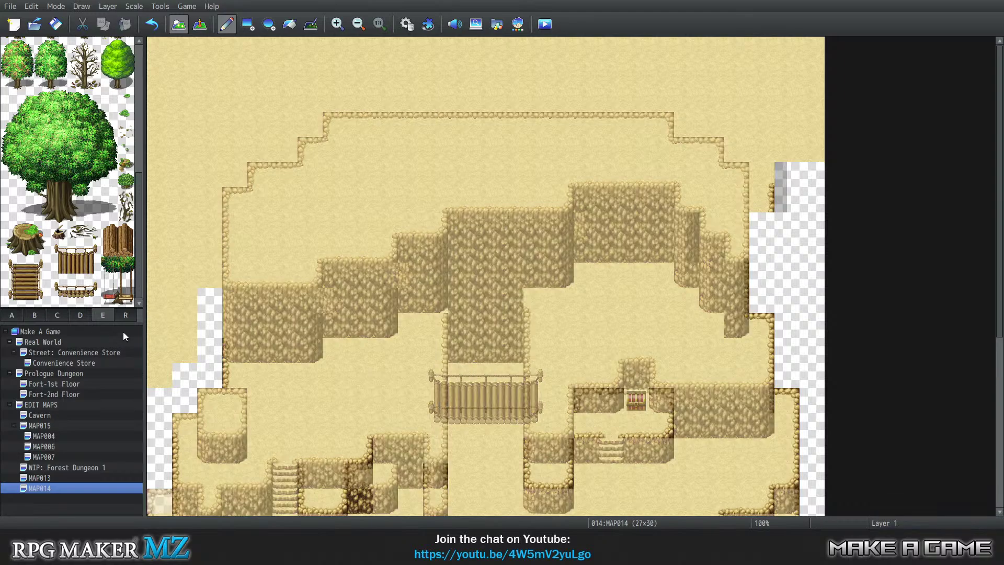
Step: Place the dark cave entrance from tileset C on Layer 3 at the base of the central wall, then restore automatic layer selection
key("3")
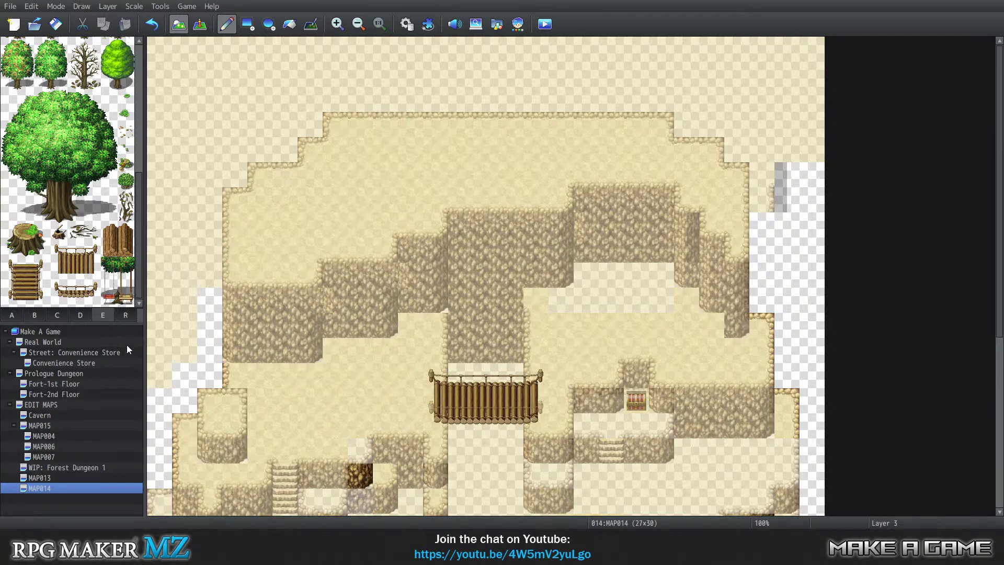
left_click(79, 313)
left_click(62, 315)
scroll(55, 177, "up", 2)
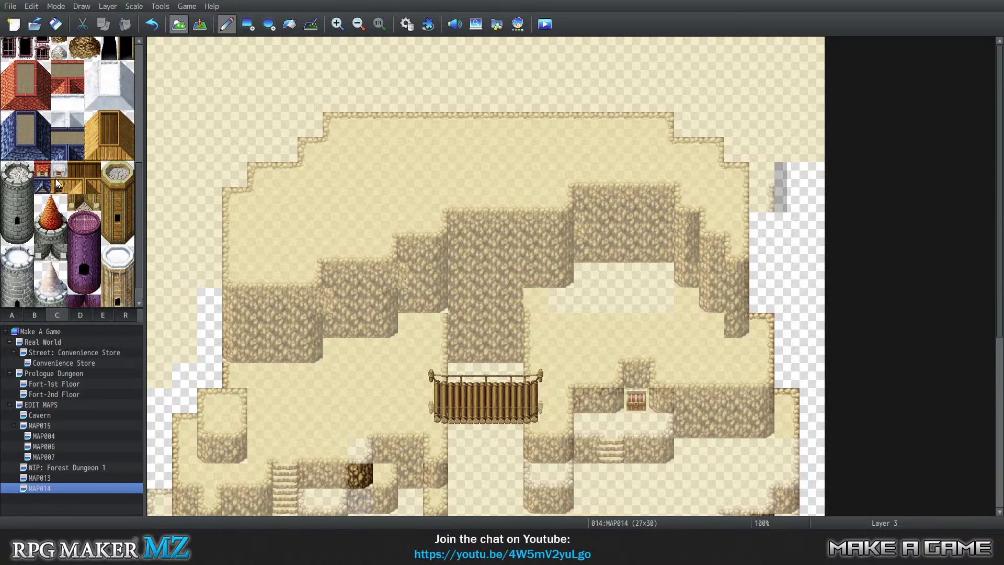
scroll(55, 178, "up", 3)
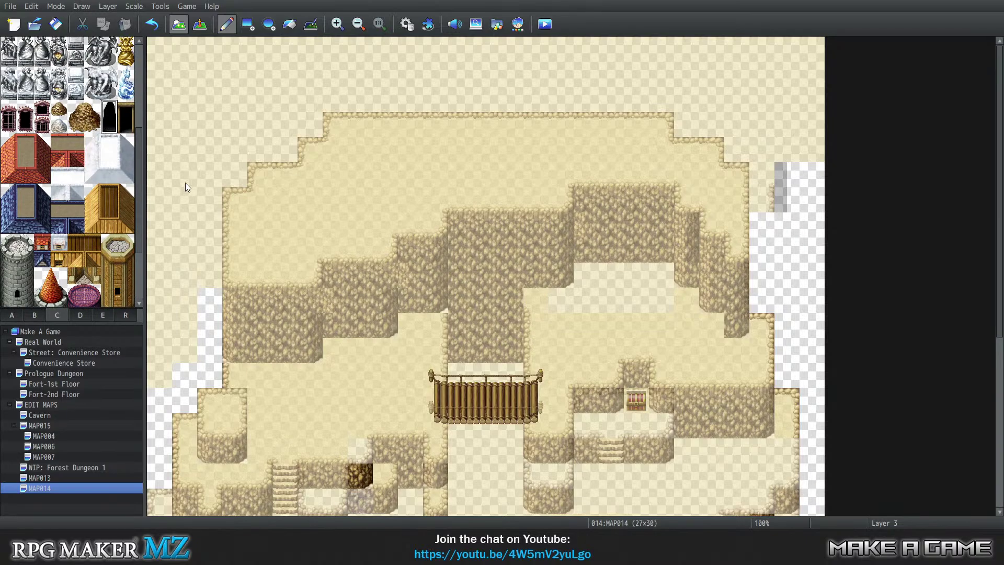
left_click(482, 322)
key("0")
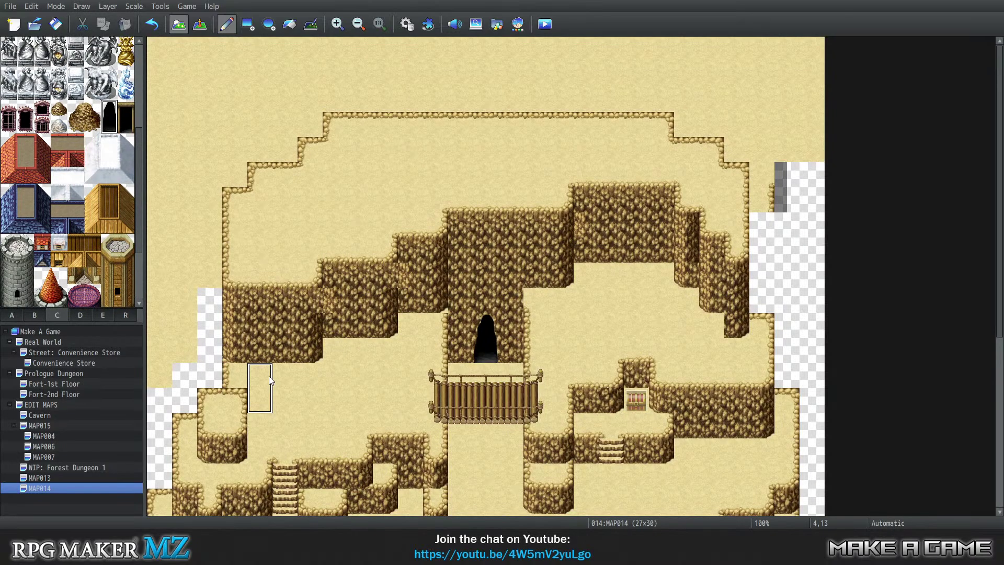
Step: Examine the individual map layers around the cave entrance and the heights of the cliff wall sections to its west
key("1")
key("2")
key("3")
key("4")
key("0")
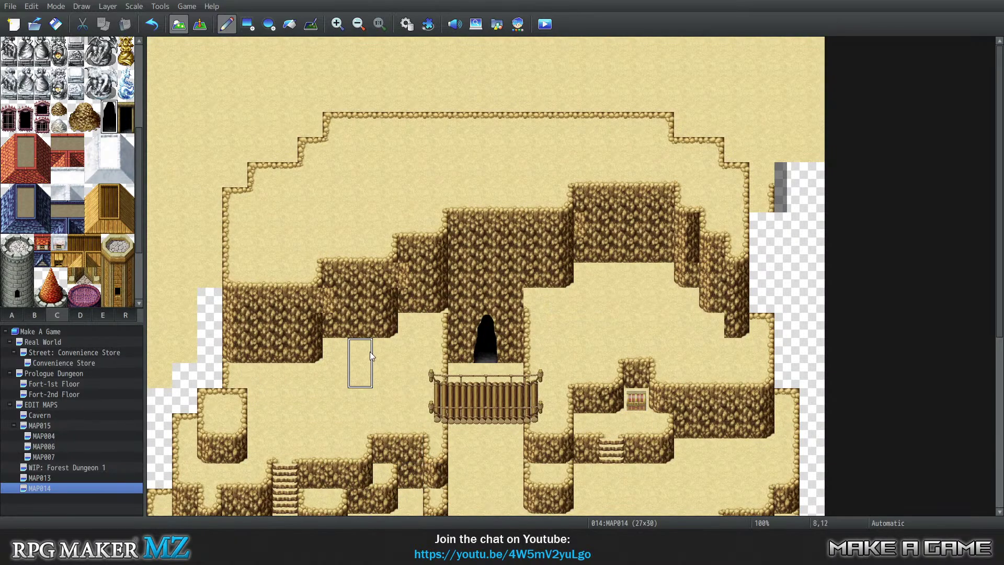
key("1")
key("2")
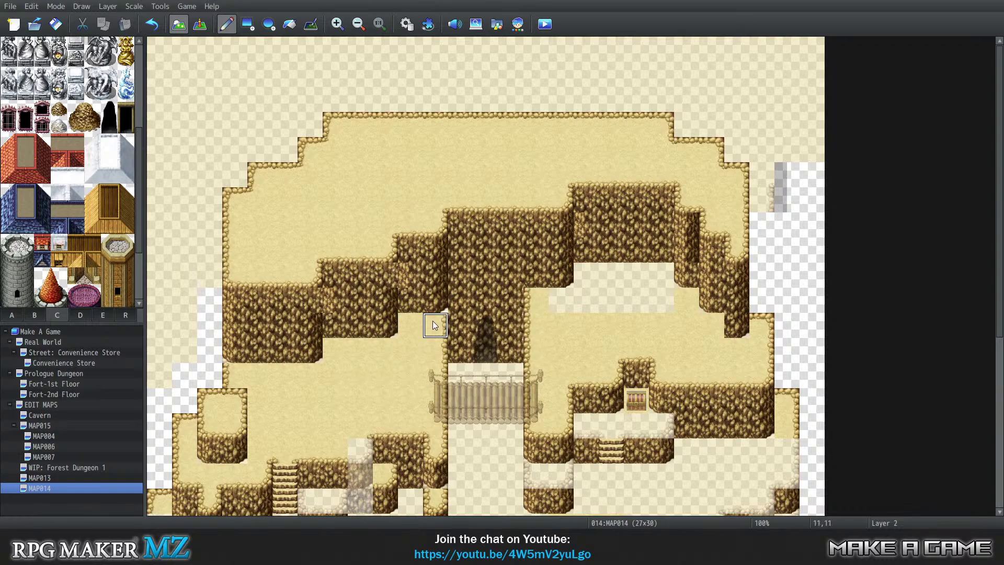
key("3")
key("Tab")
key("Tab")
key("Tab")
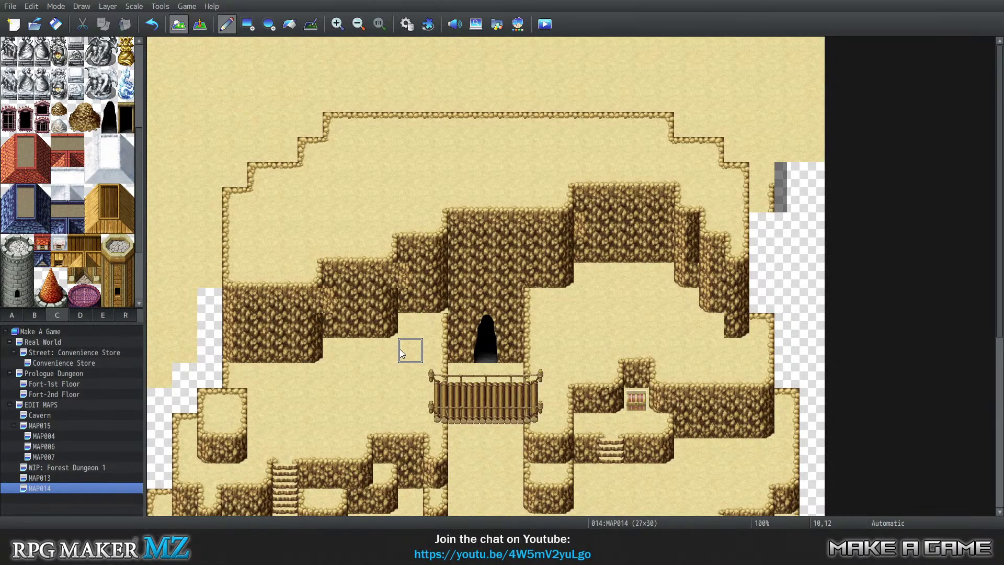
key("Tab")
key("Tab")
key("Tab")
key("Tab")
right_click_drag(435, 250, 435, 300)
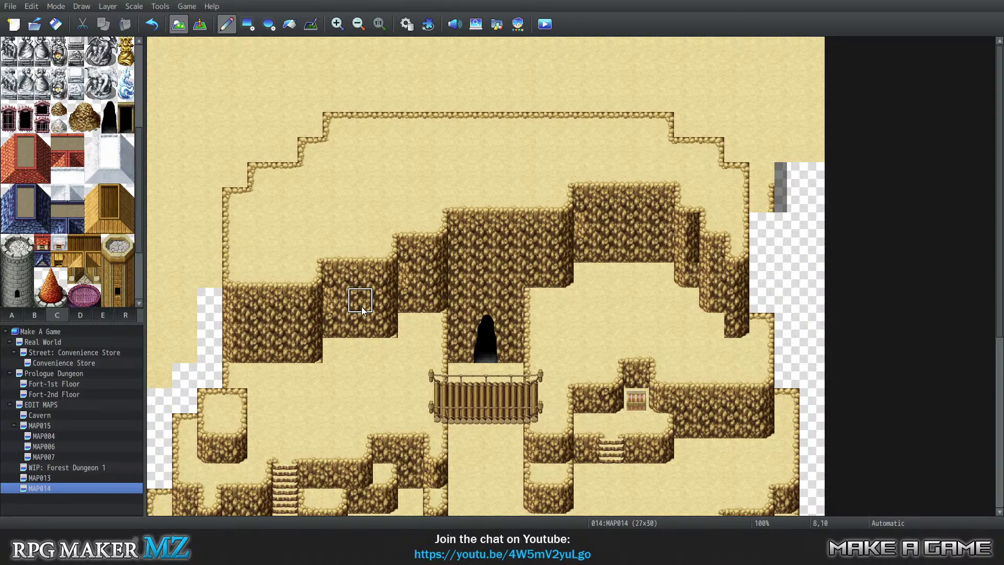
right_click_drag(360, 275, 360, 325)
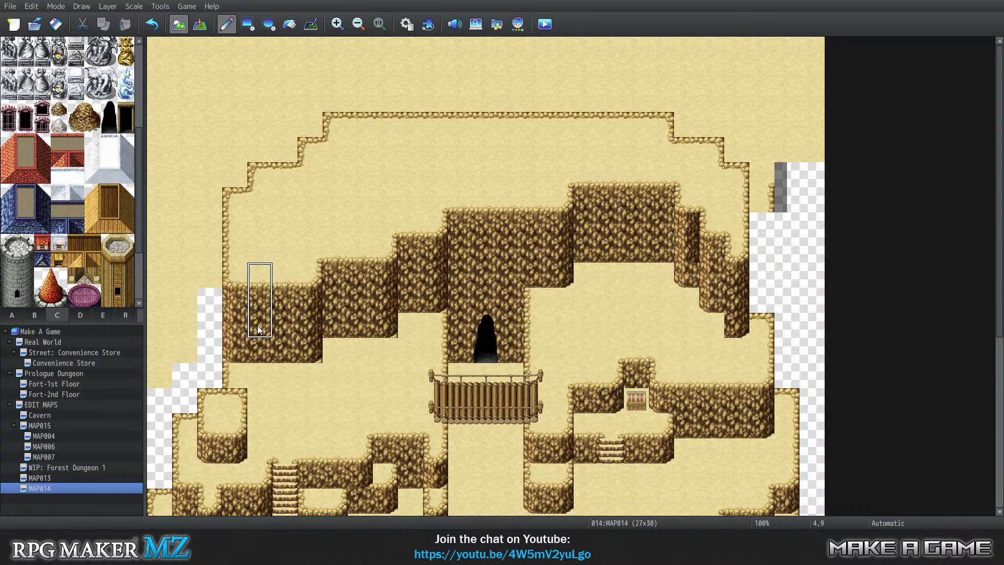
scroll(428, 318, "down", 3)
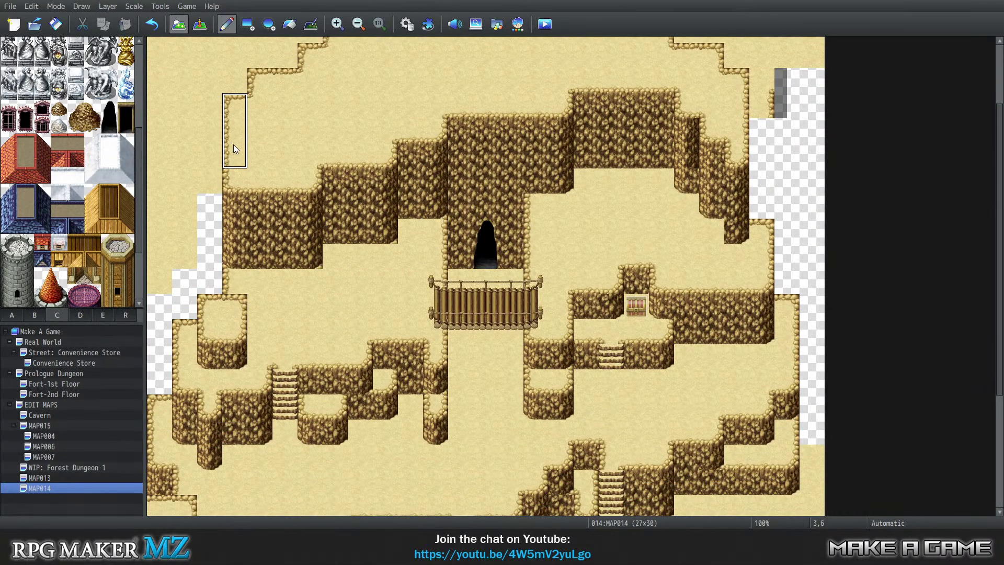
scroll(225, 172, "up", 2)
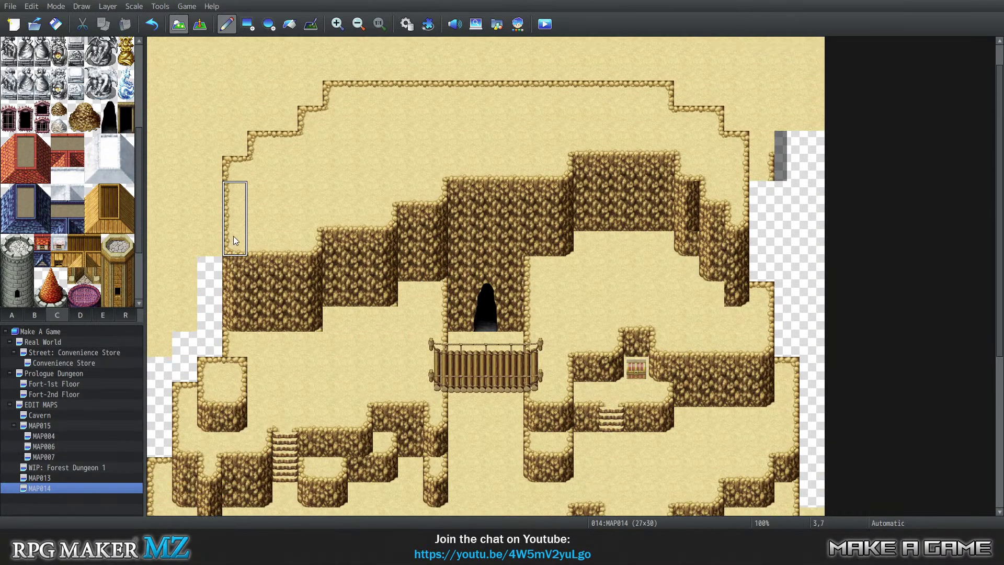
Step: Copy the plateau's western edge and cliff wall column one tile further east, including the upper corner
right_click_drag(235, 243, 234, 316)
left_click(263, 316)
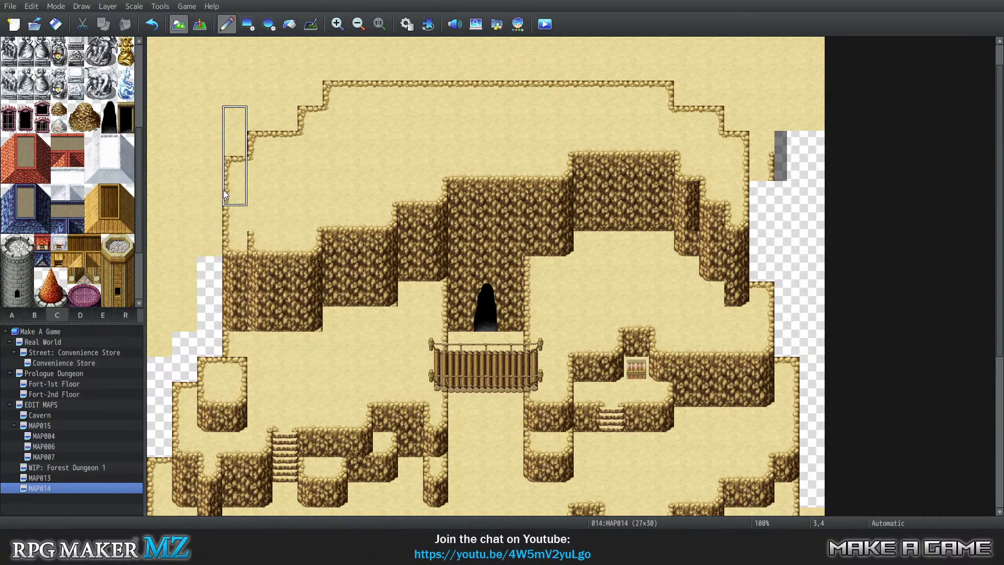
right_click_drag(231, 168, 233, 216)
left_click(259, 209)
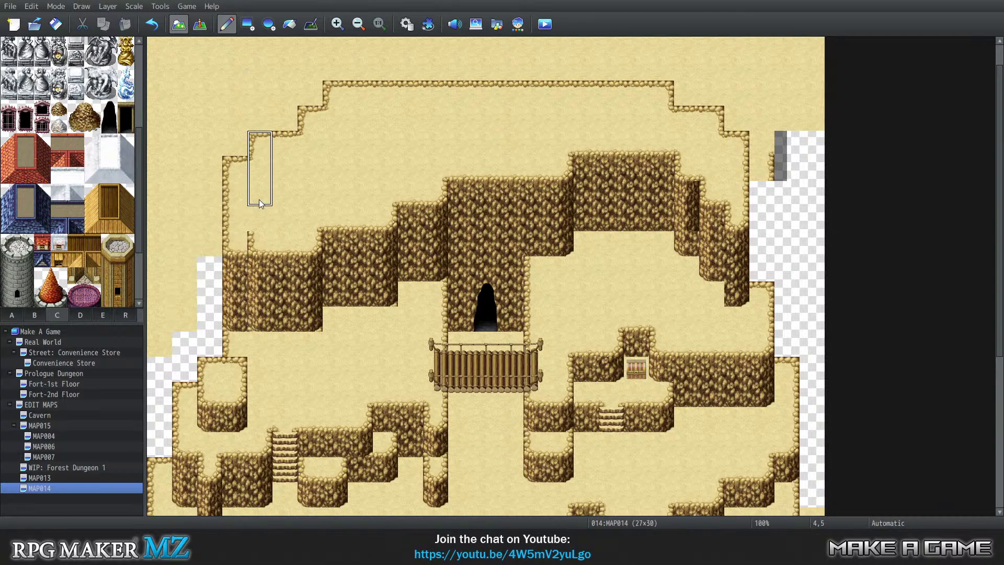
right_click(184, 142)
left_click(260, 144)
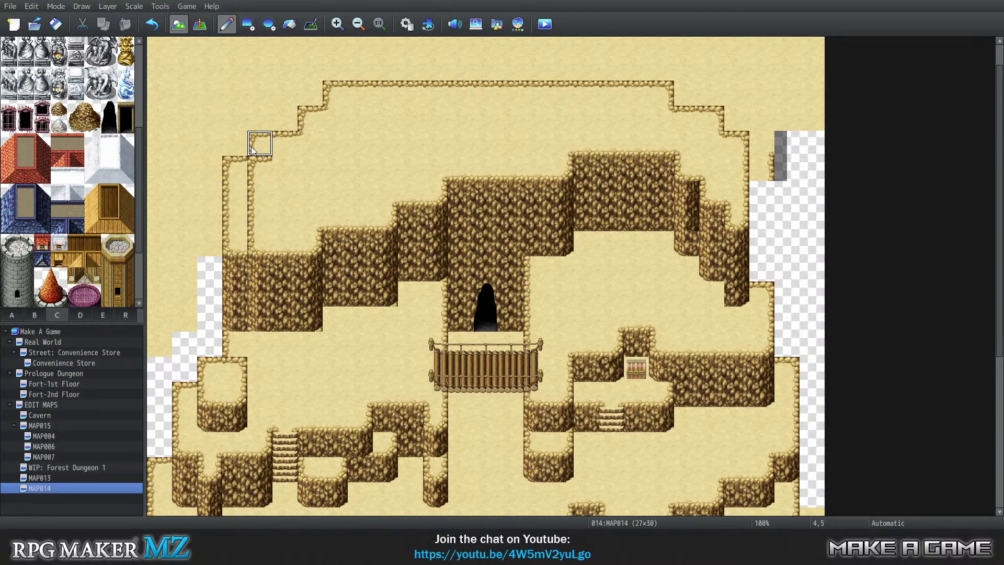
Step: Remove the old westernmost plateau and wall column and close the lower ground's corner beside the shortened wall
left_click(230, 168)
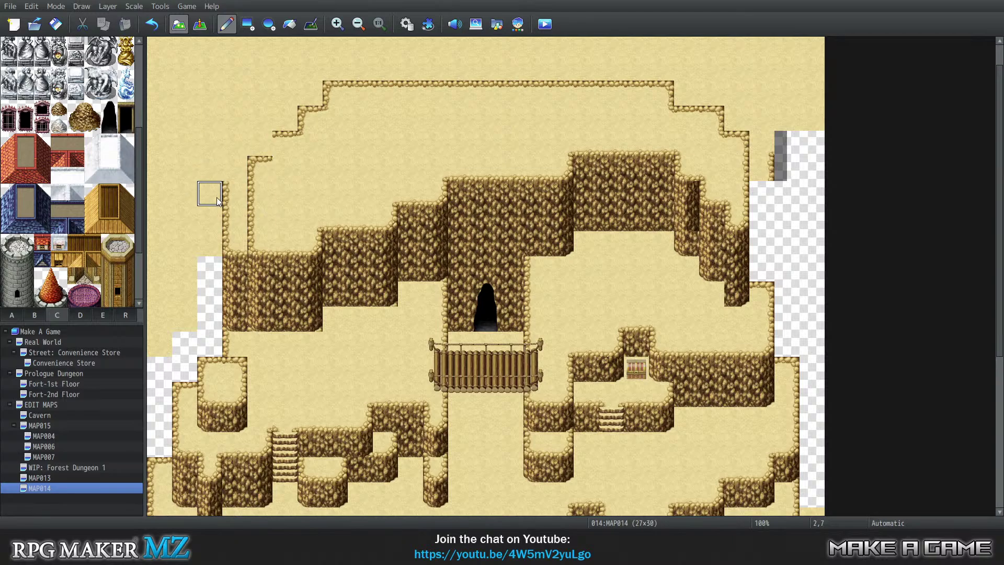
left_click(232, 317)
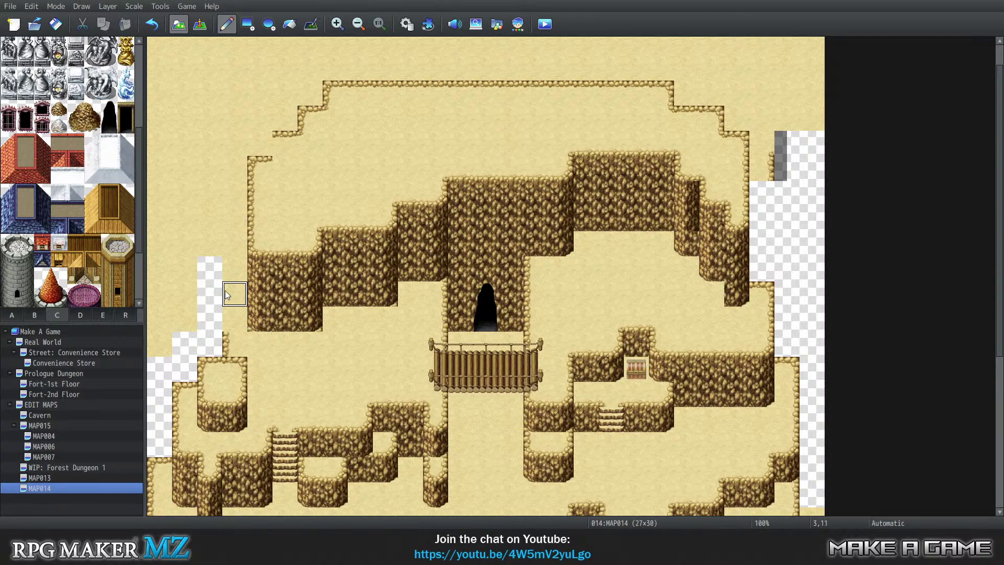
left_click(234, 294)
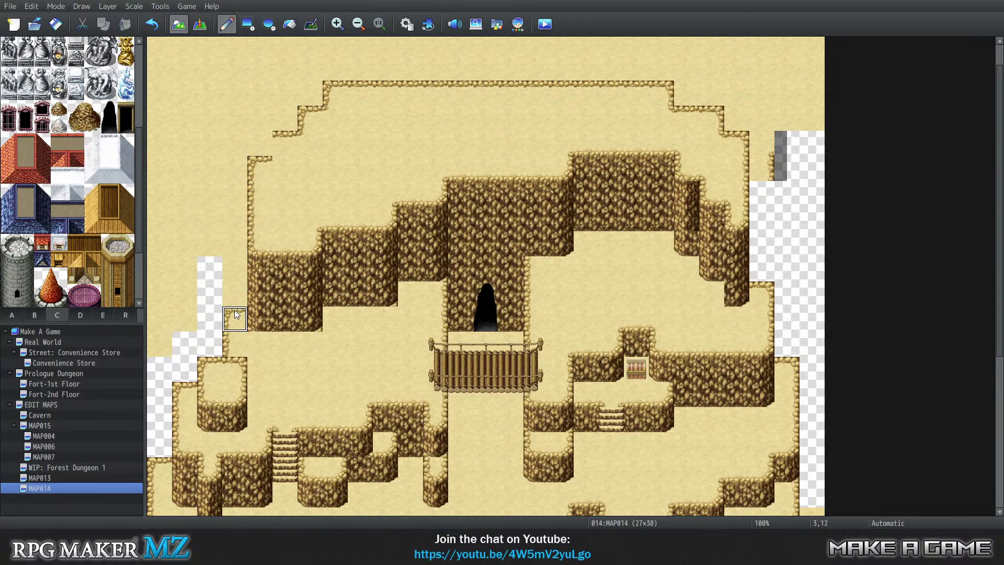
Step: Clear ground tiles outside the plateau's new western edge to empty and complete the stepped northwest corner
left_click(210, 243)
mouse_move(221, 240)
left_mouse_down()
mouse_move(234, 264)
mouse_move(208, 168)
mouse_move(233, 144)
mouse_move(235, 168)
left_mouse_up()
left_click(285, 144)
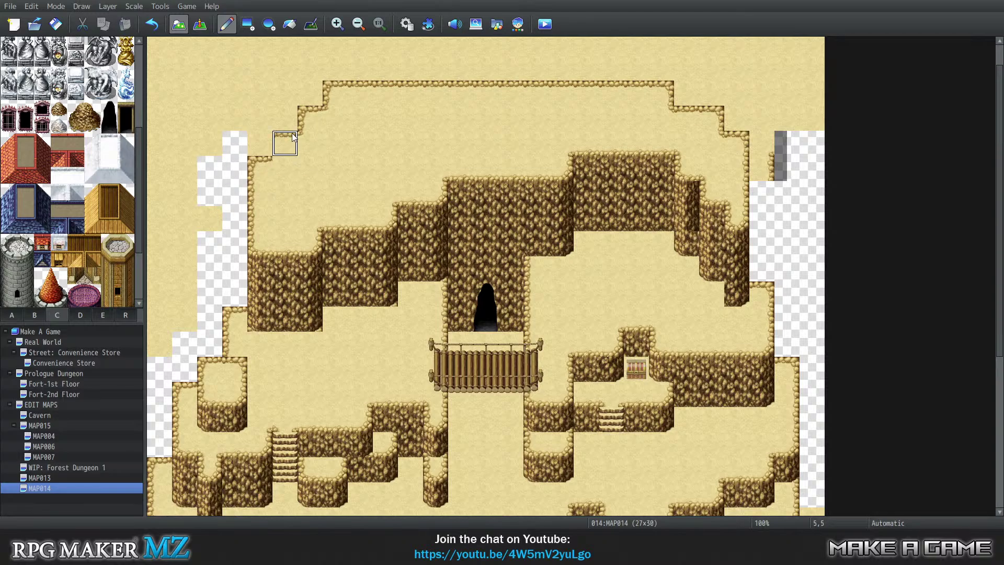
left_click(285, 144)
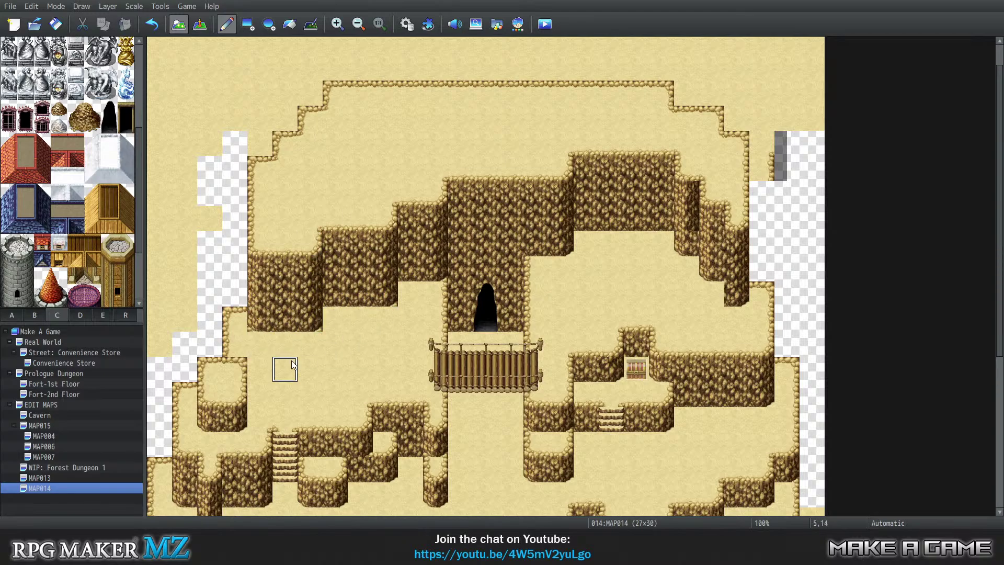
Step: Inspect Layers 1 and 4, then review the reshaped cliffs with all layers shown
key("1")
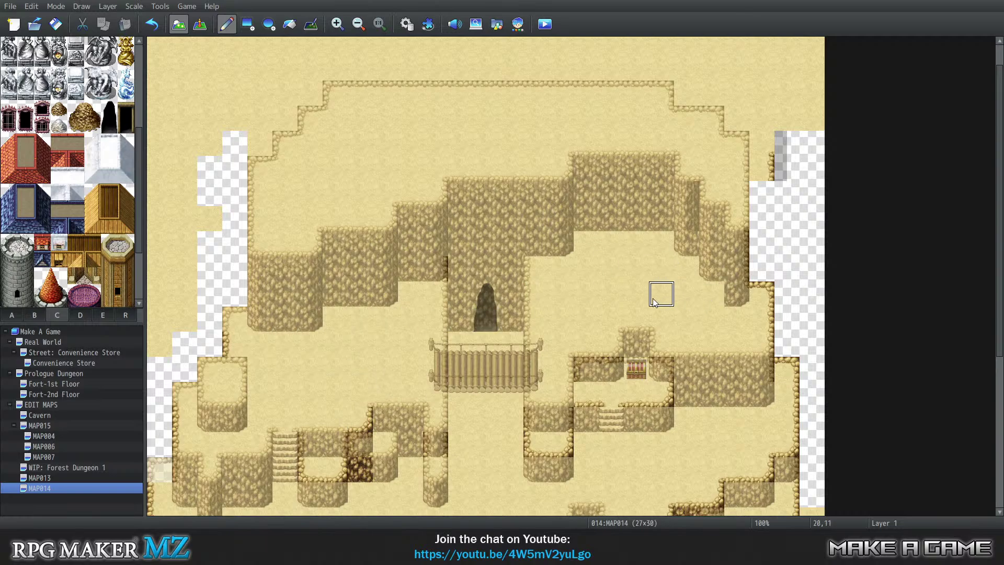
key("ctrl+3")
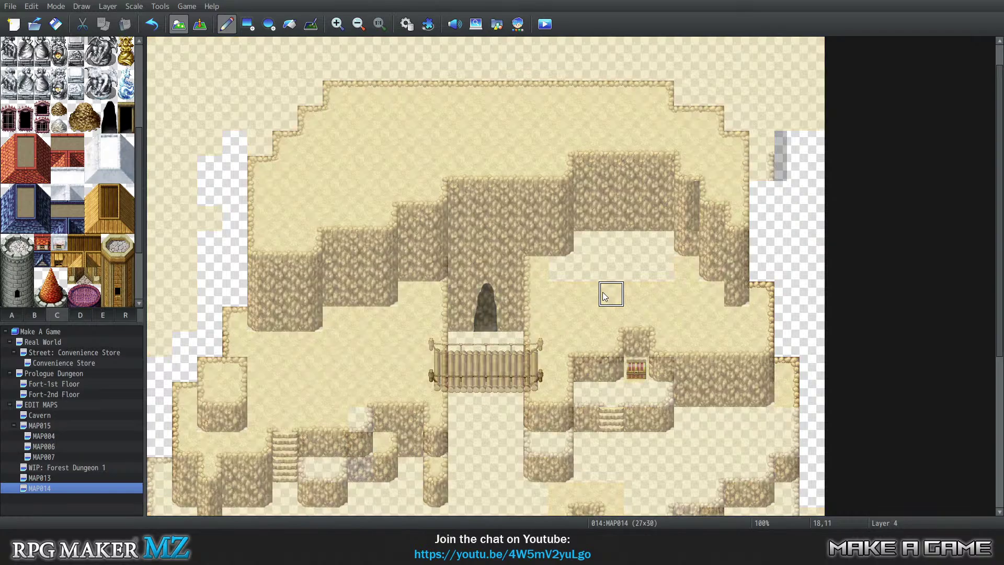
key("ctrl+0")
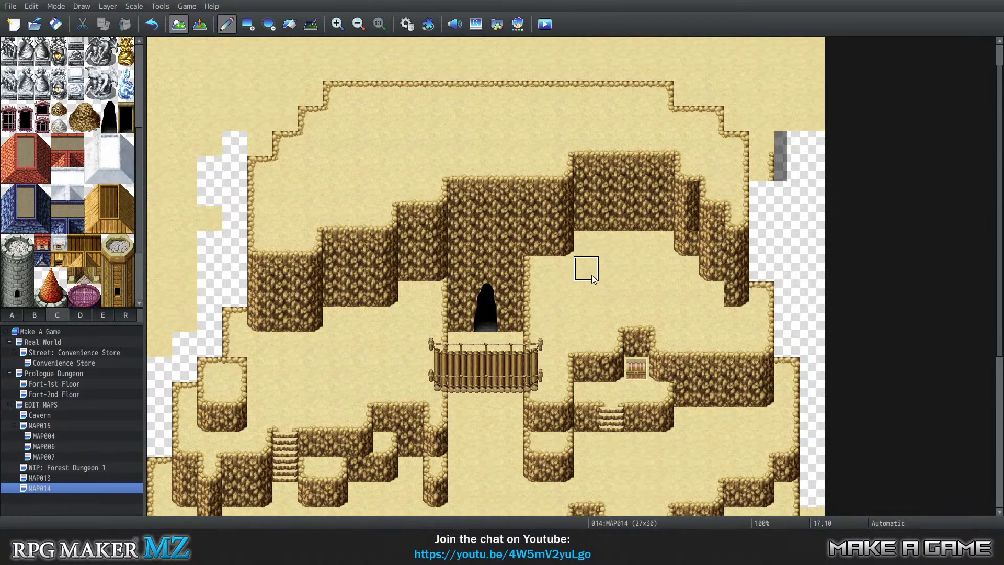
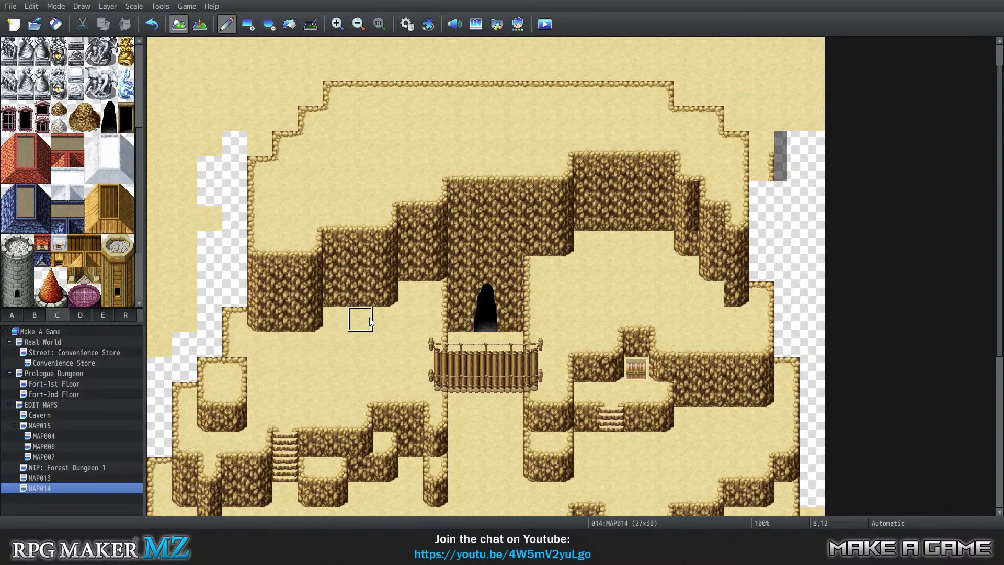
scroll(390, 323, "up", 1)
scroll(391, 325, "down", 2)
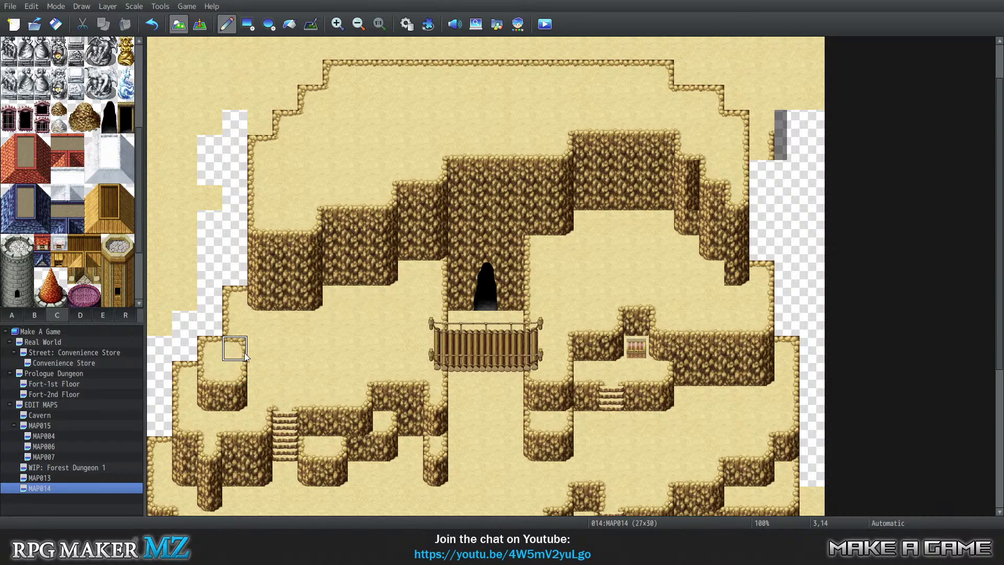
Step: On Layer 2, paint a spare 3×2 ground patch in the northwest and carve a three-tile-wide ledge into the second wall section from the west
key("2")
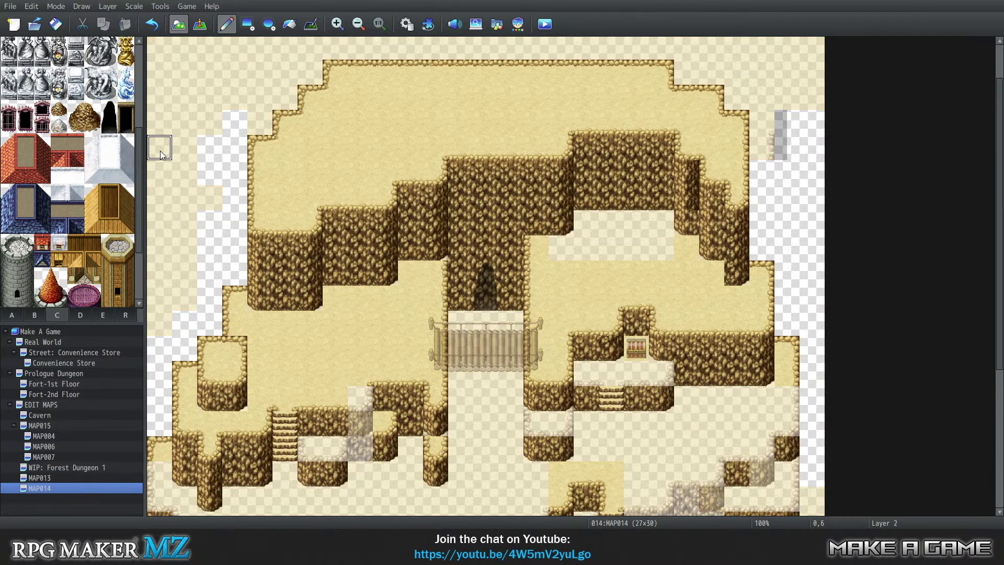
mouse_move(160, 155)
left_mouse_down()
mouse_move(209, 149)
mouse_move(186, 125)
mouse_move(160, 131)
left_mouse_up()
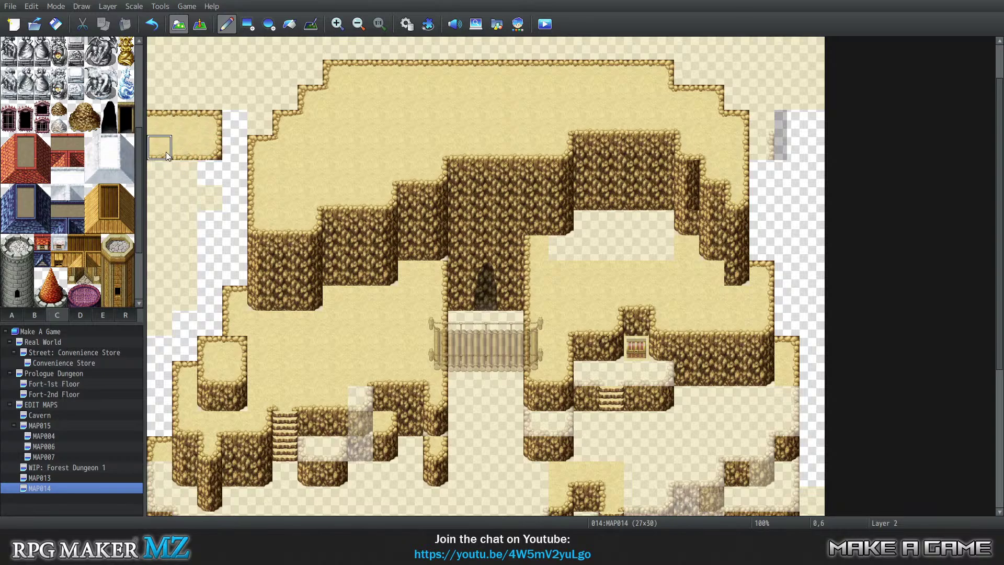
right_click_drag(259, 248, 320, 254)
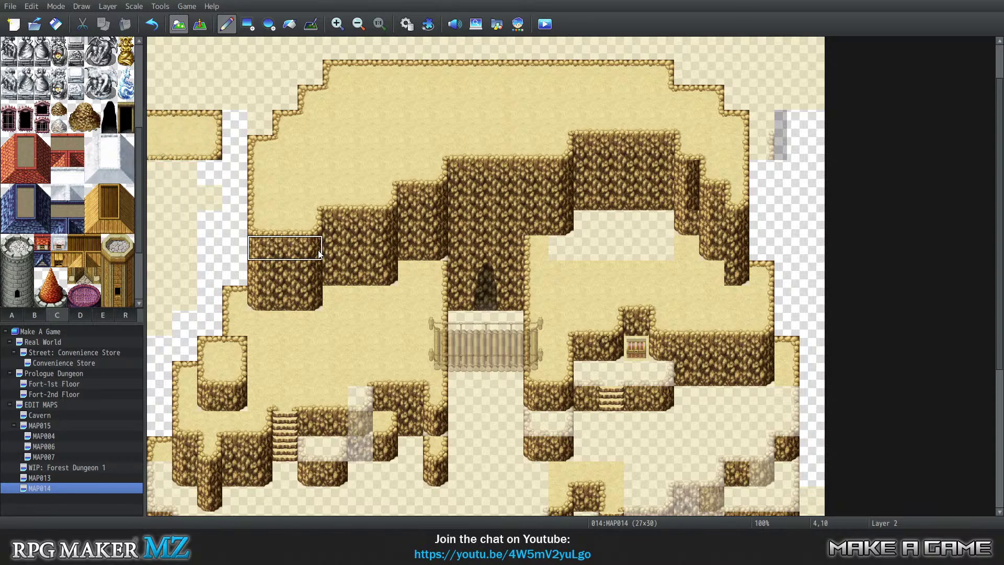
left_click(381, 262)
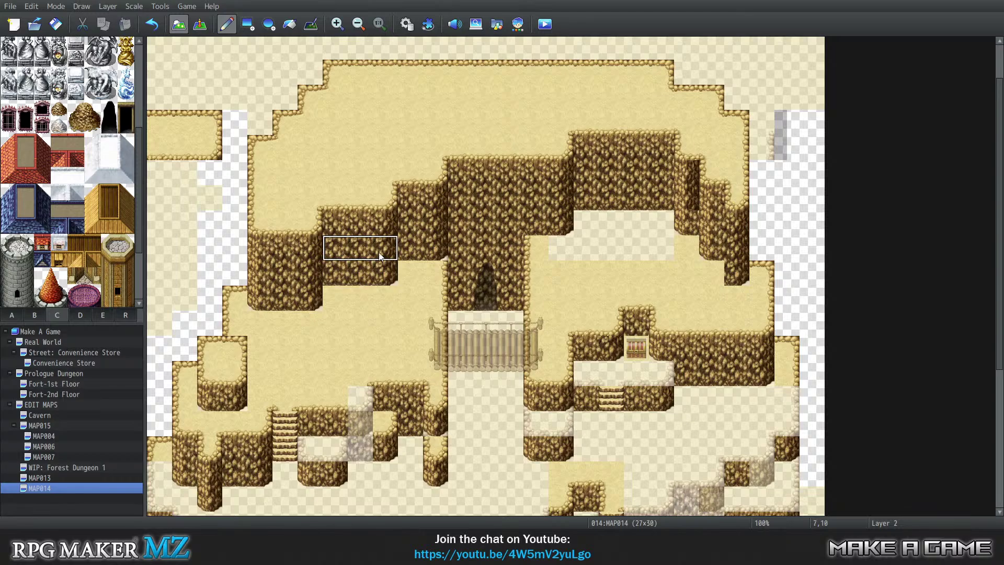
left_click(378, 252)
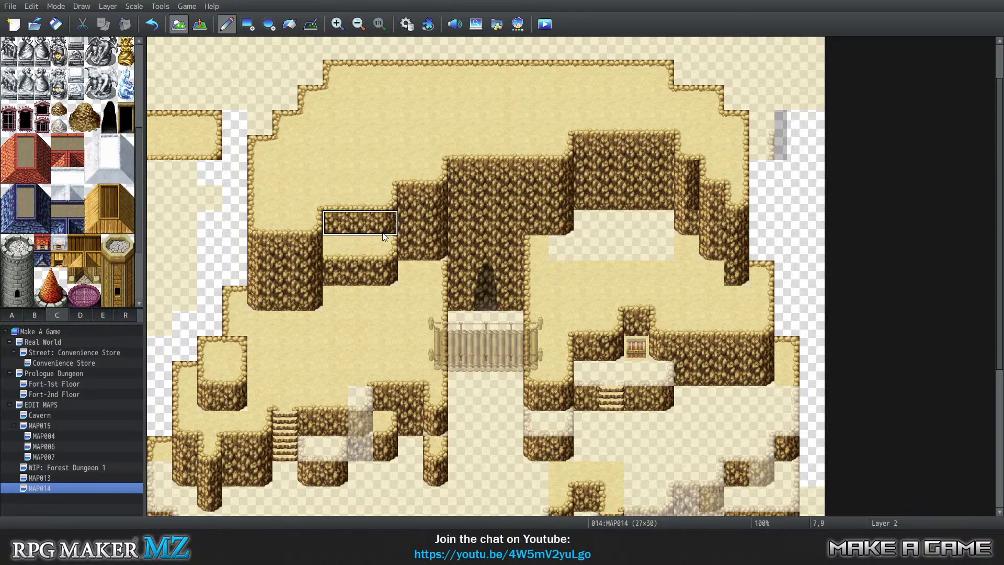
left_click(375, 203)
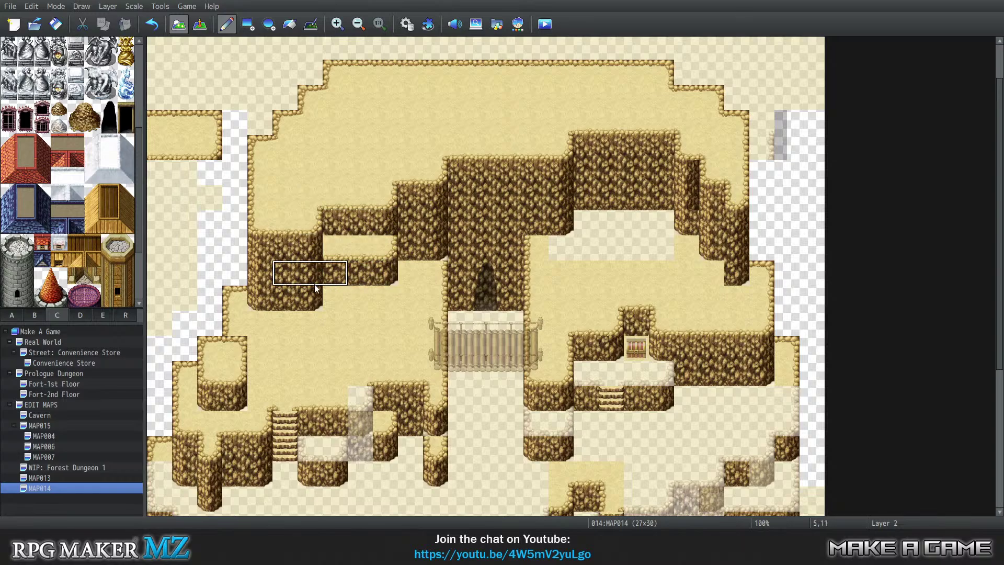
Step: Shift the three-tile-wide westernmost cliff wall down one tile on Layer 2 and extend the plateau ground above it
right_click_drag(309, 218, 271, 315)
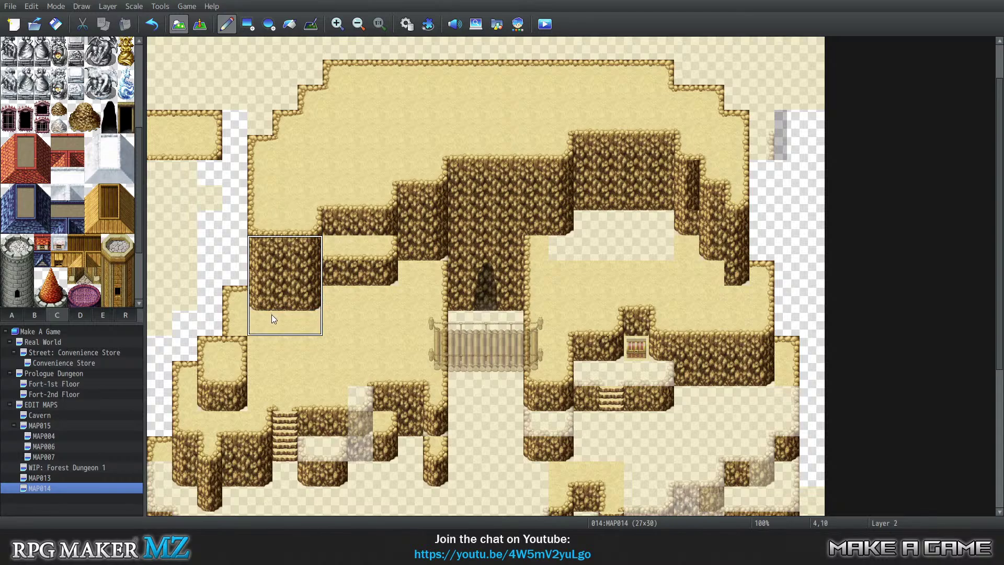
left_click(272, 315)
right_click(286, 180)
left_click_drag(260, 223, 311, 223)
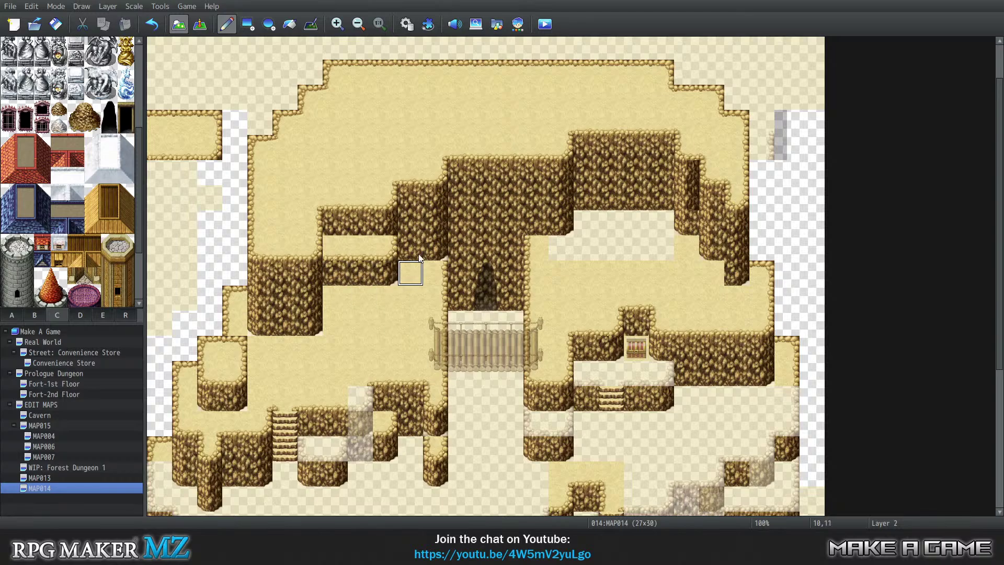
Step: Extend the wall beneath the new ledge downward by one tile across its three-tile width on Layer 2
right_click_drag(275, 318, 272, 306)
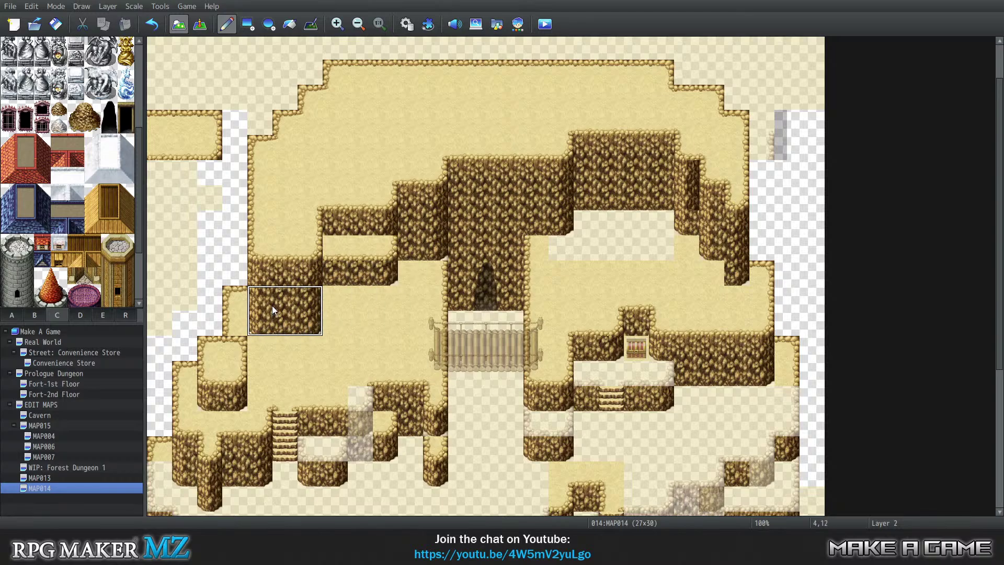
left_click(367, 283)
right_click(362, 279)
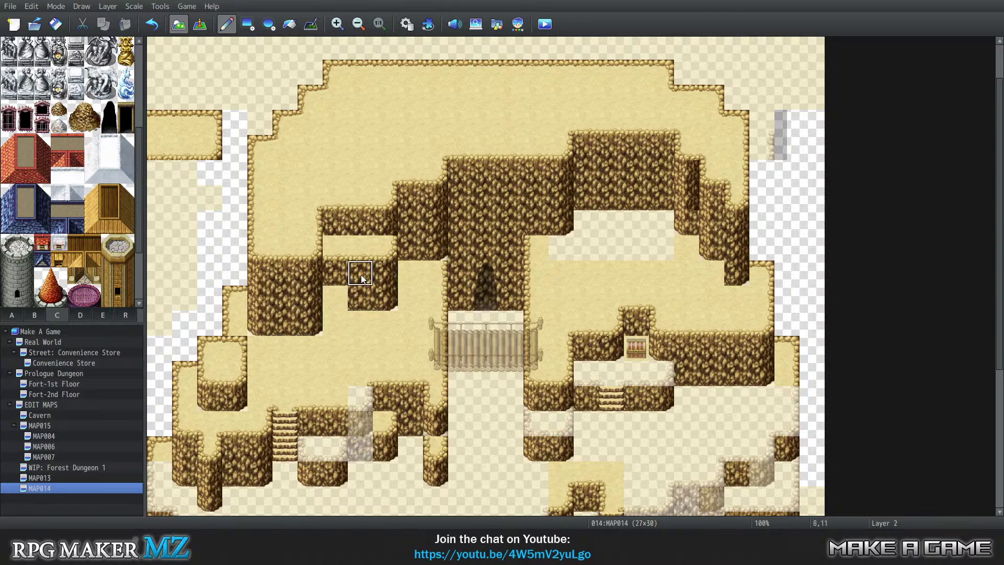
left_click(336, 299)
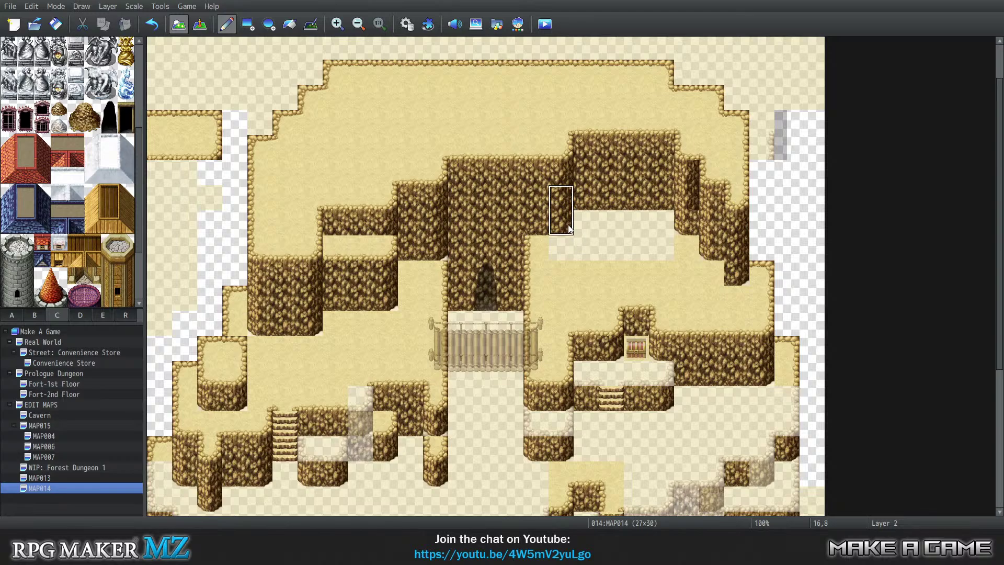
Step: Return to Automatic layer mode and place a one-tile staircase in the middle of the wall above the western ledge
right_click(234, 400)
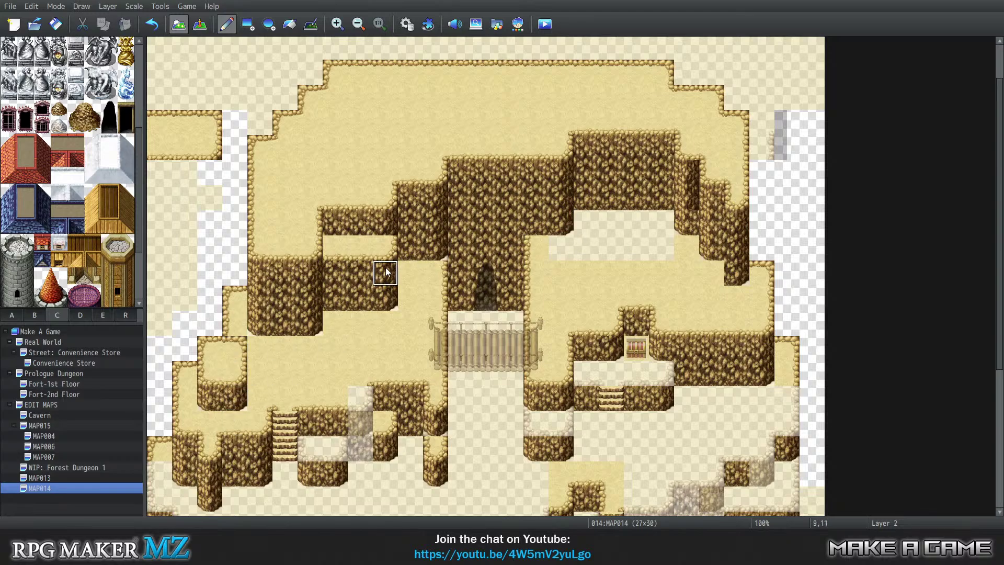
left_click(410, 224)
key("4")
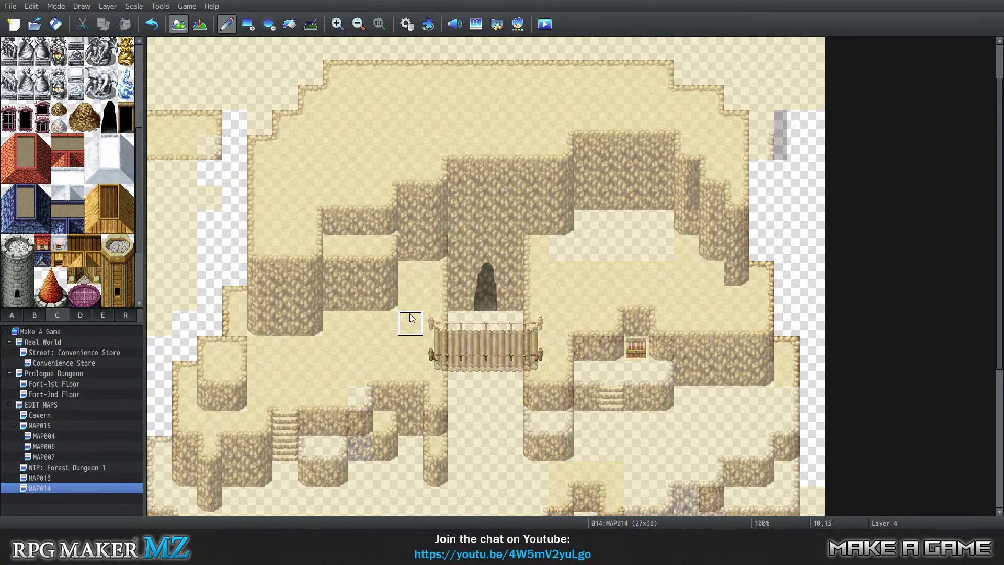
key("1")
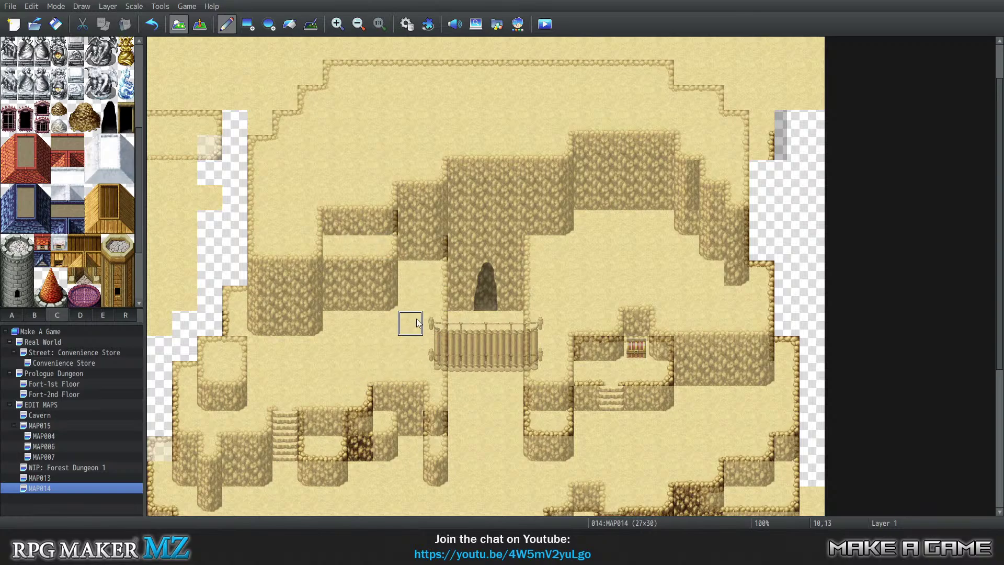
key("2")
key("3")
key("4")
key("0")
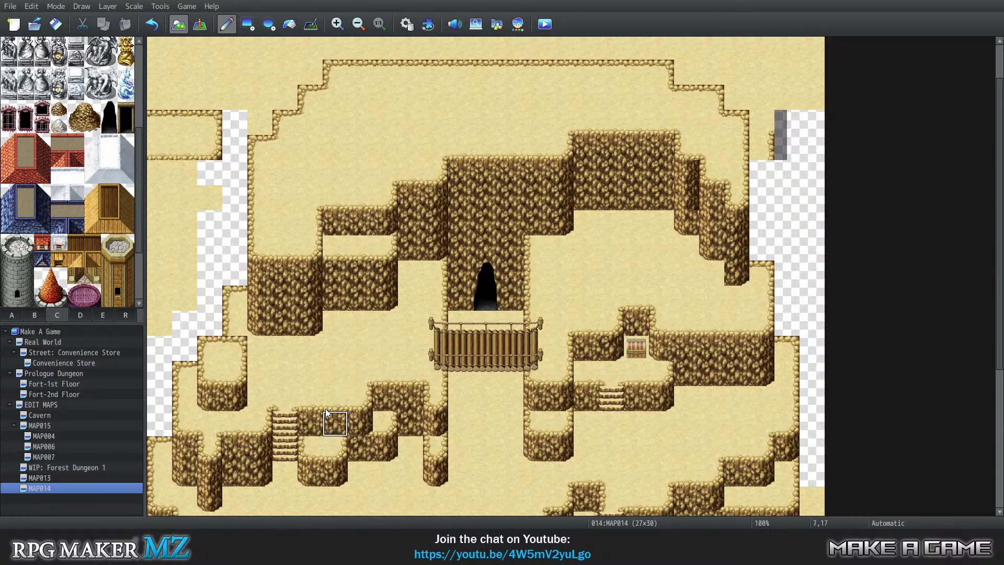
left_click(369, 223)
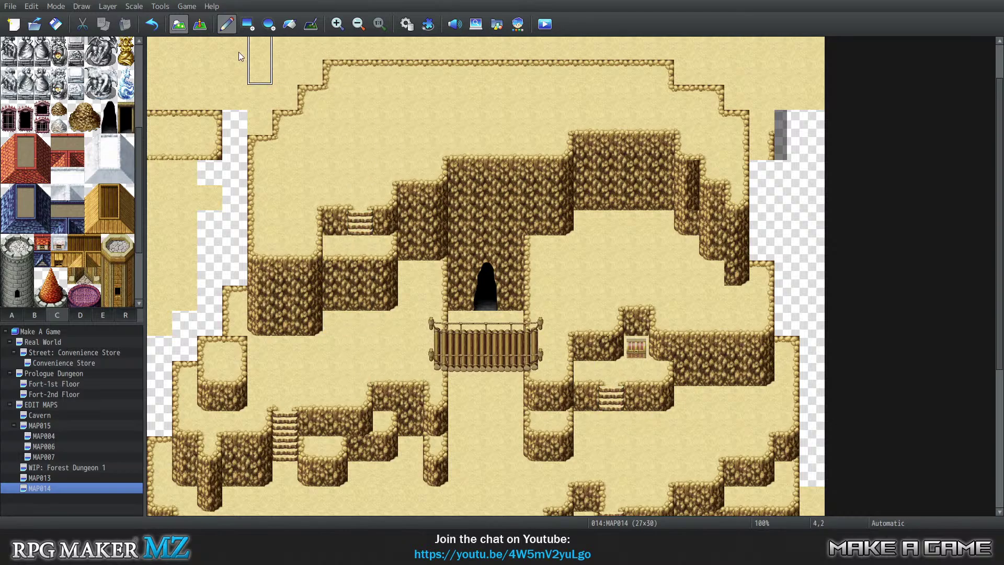
Step: Try a copy of the treasure chest event at the west end of the ledge, tile 7,10, and remove it
left_click(207, 30)
right_click(632, 352)
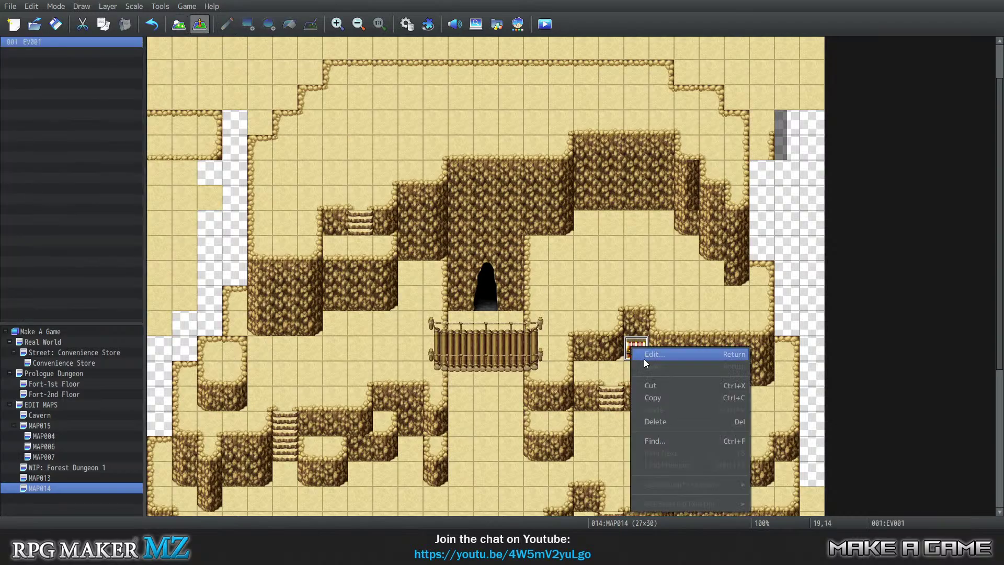
left_click(657, 398)
right_click(339, 247)
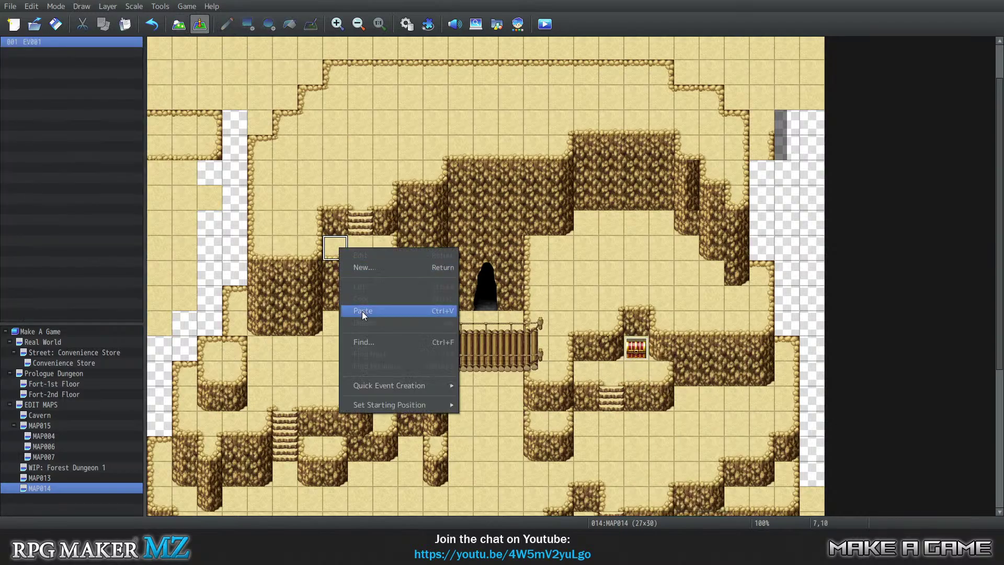
left_click(362, 312)
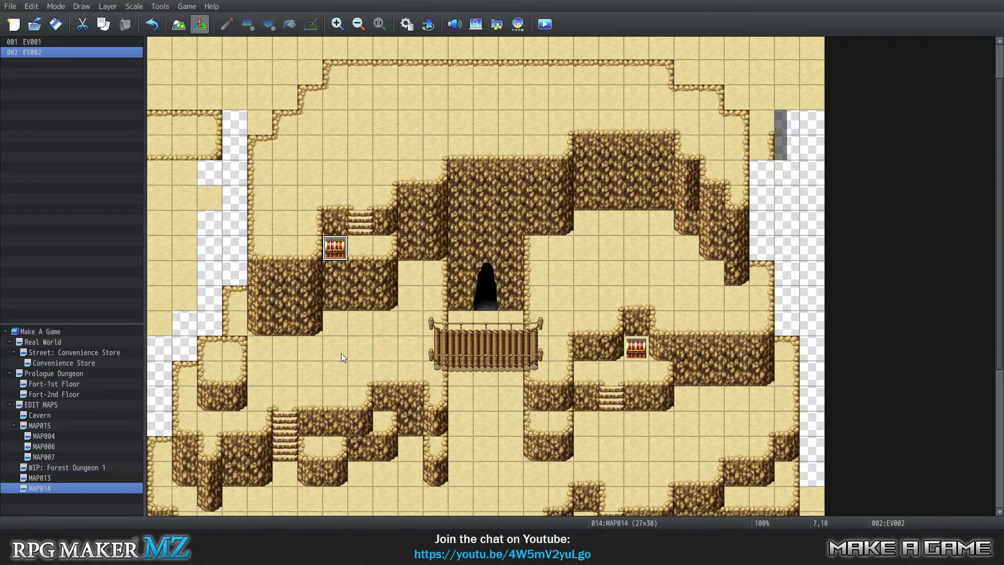
right_click(343, 347)
left_click(364, 327)
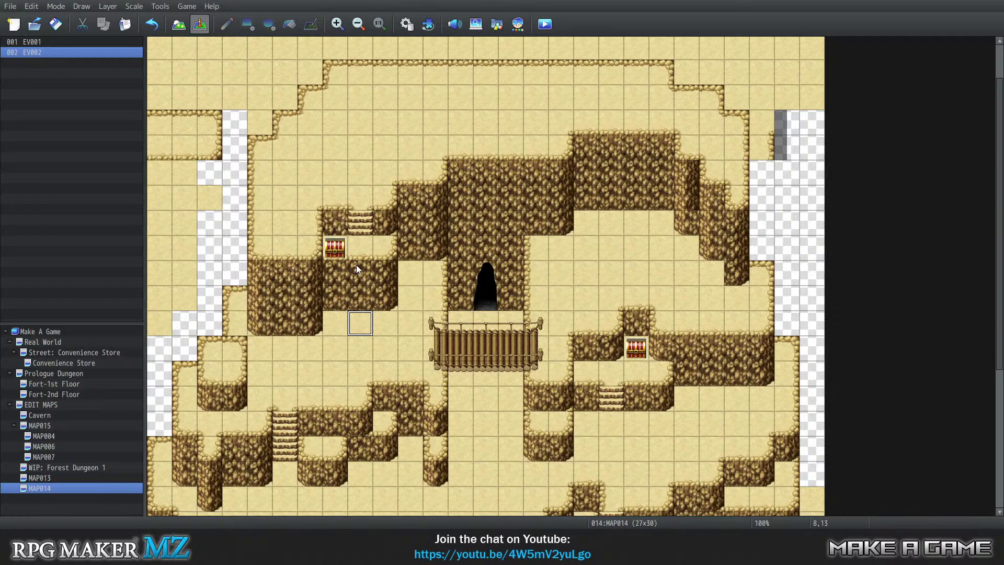
left_click(336, 250)
key("Delete")
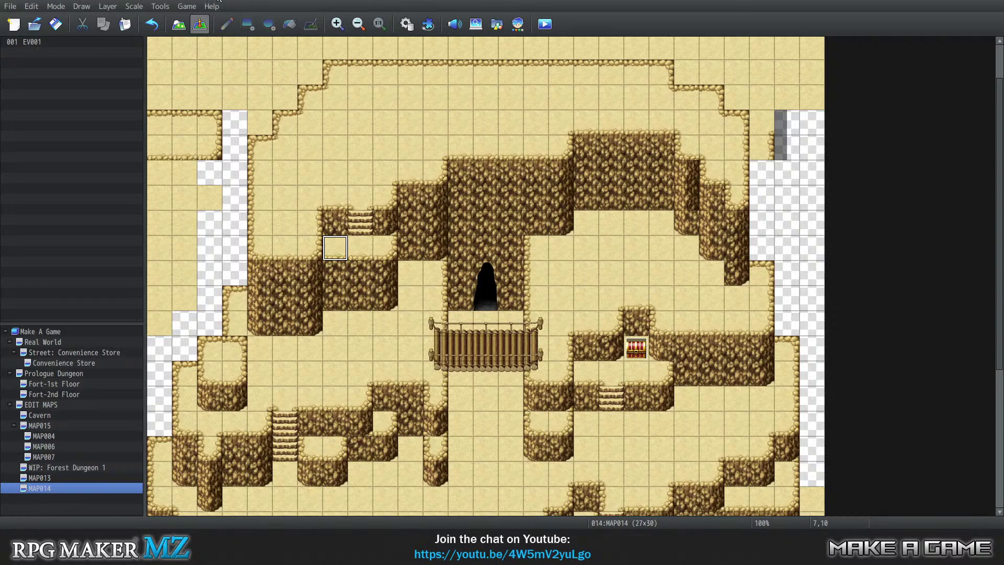
Step: Widen the western ledge one tile eastward, with a two-tile-deep ground notch and a matching two-tile-high wall beneath it
left_click(178, 24)
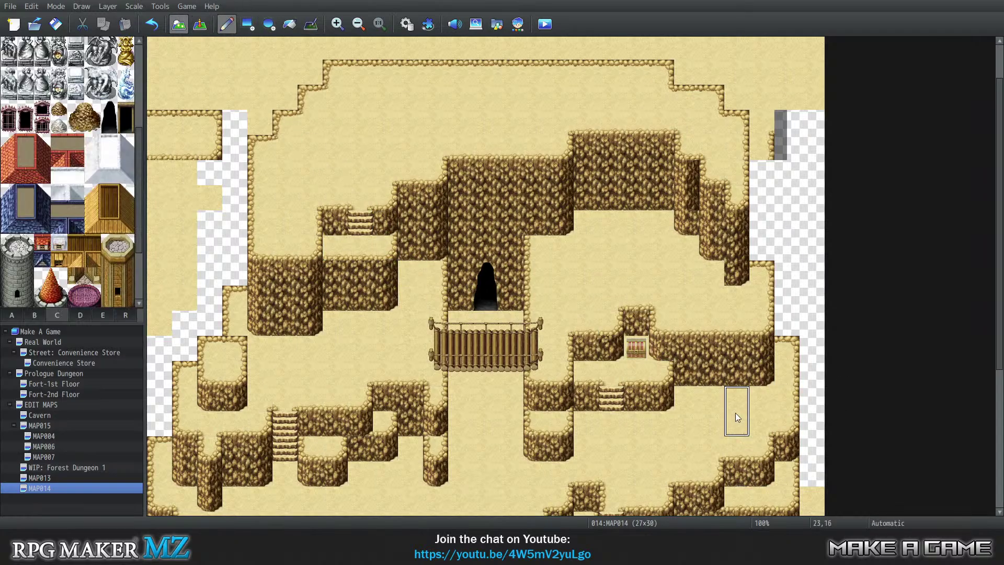
scroll(748, 407, "down", 3)
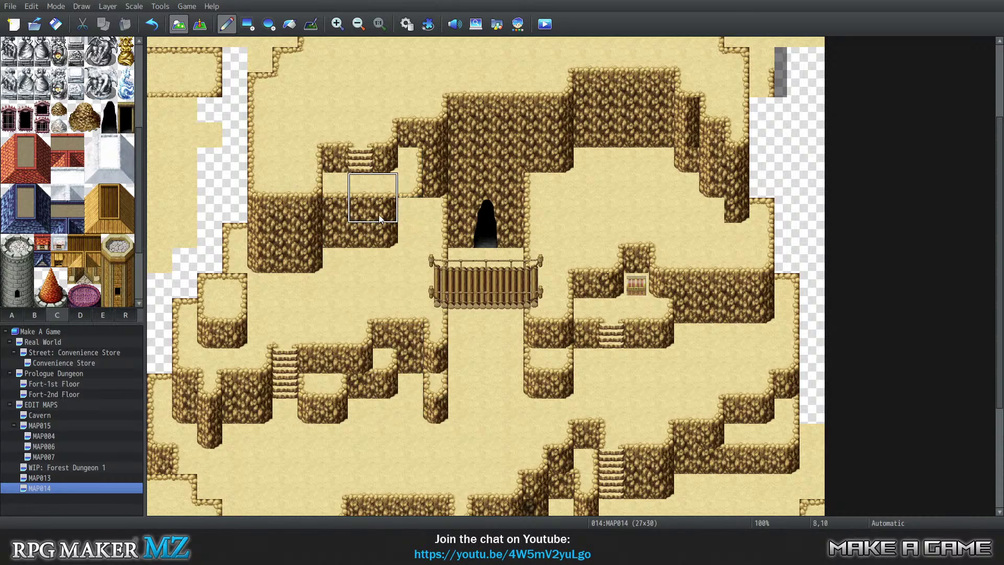
left_click(381, 230)
left_click(403, 232)
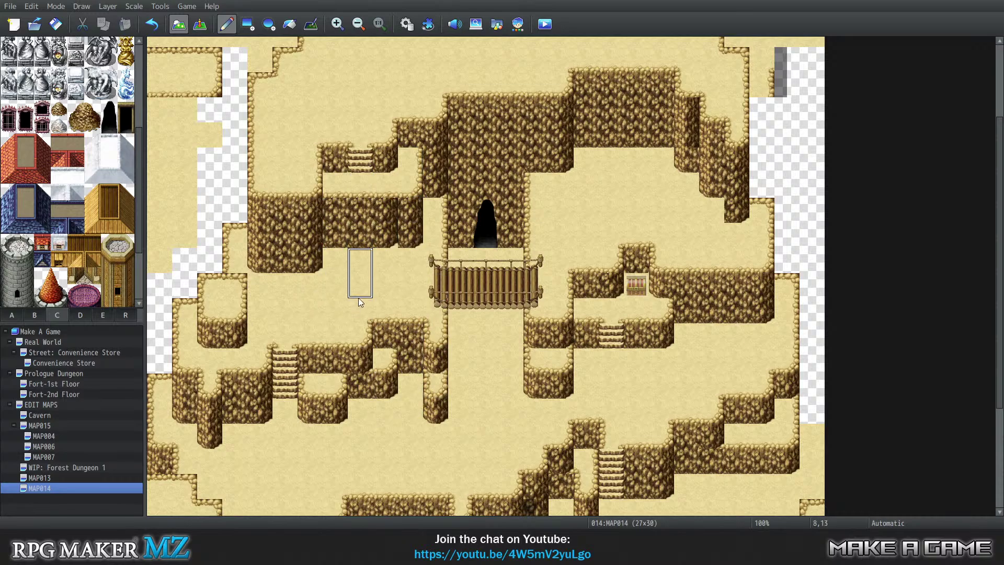
left_click(360, 226)
left_click(386, 226)
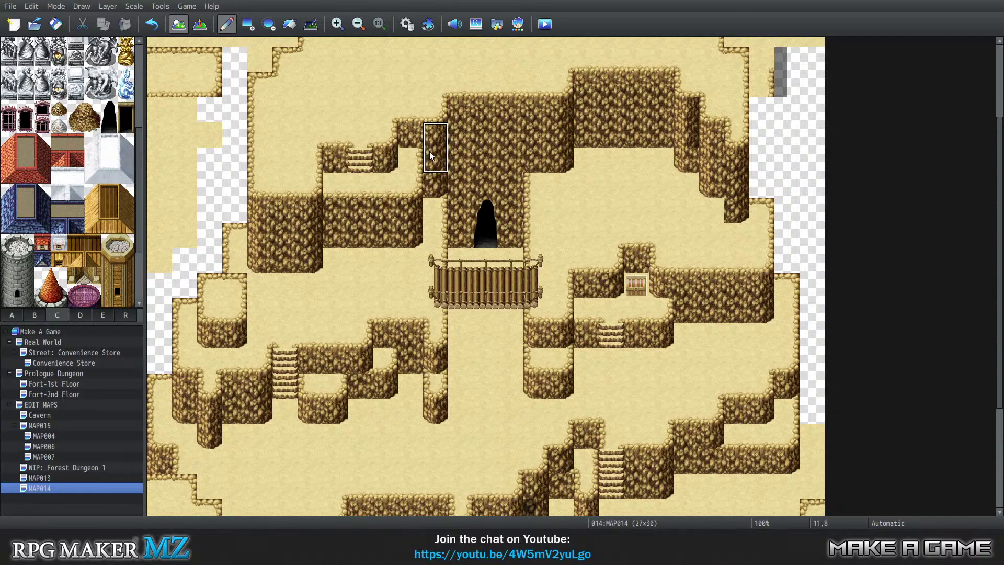
right_click(338, 164)
left_click(416, 139)
Step: Copy the existing treasure chest event into the notch at the ledge's east end, tile 10,9
left_click(200, 24)
right_click(639, 285)
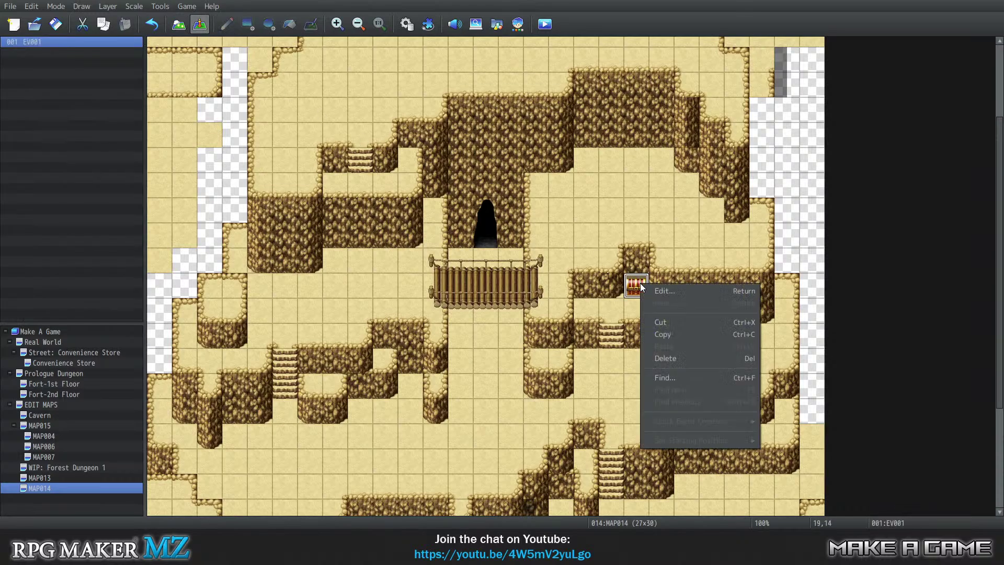
left_click(602, 287)
right_click(406, 156)
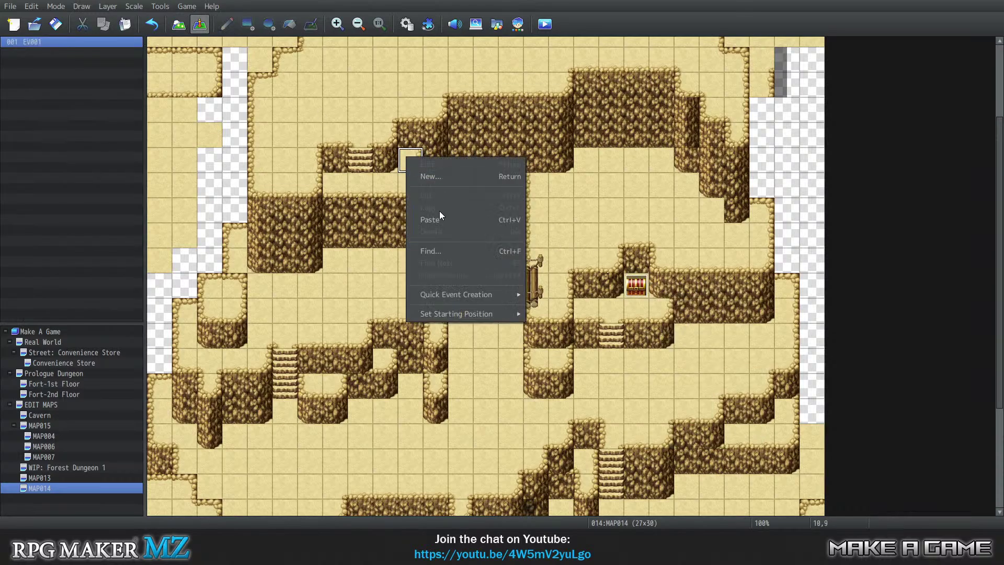
left_click(439, 212)
scroll(513, 214, "up", 3)
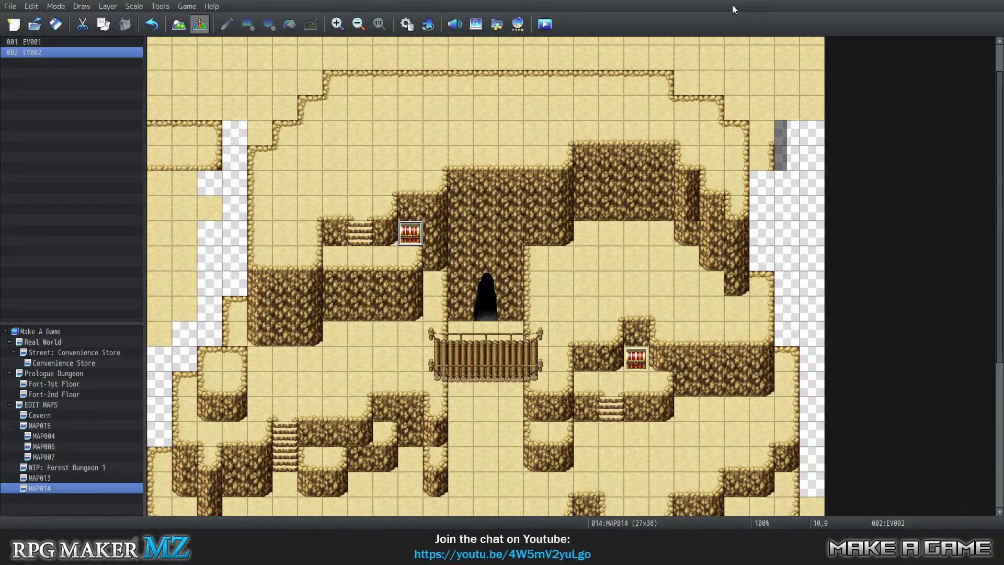
scroll(309, 277, "down", 2)
scroll(384, 354, "up", 4)
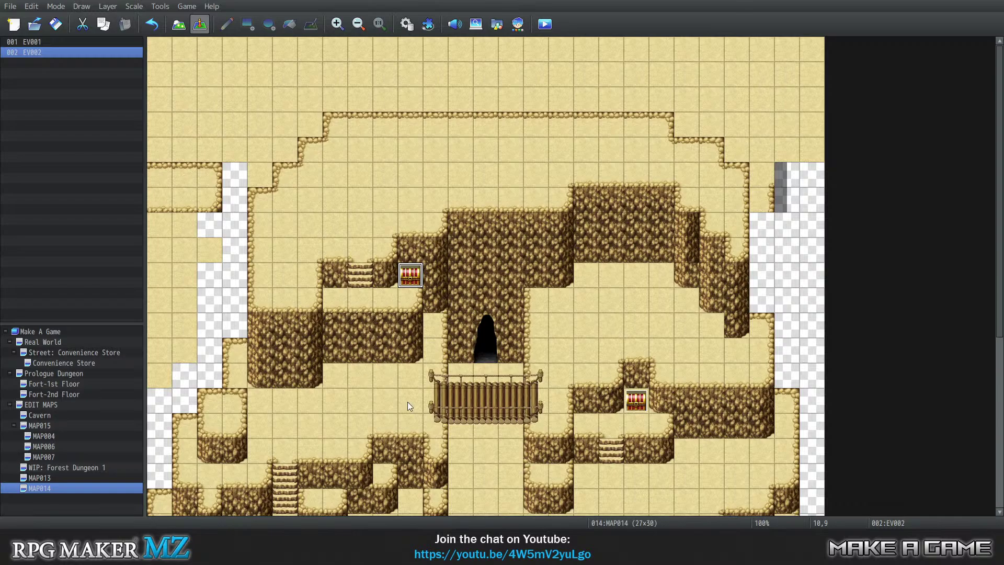
Step: Erase the spare ground tiles around the northern plateau, brushing out its outer edge and flood-filling the remaining area with empty tiles
left_click(178, 24)
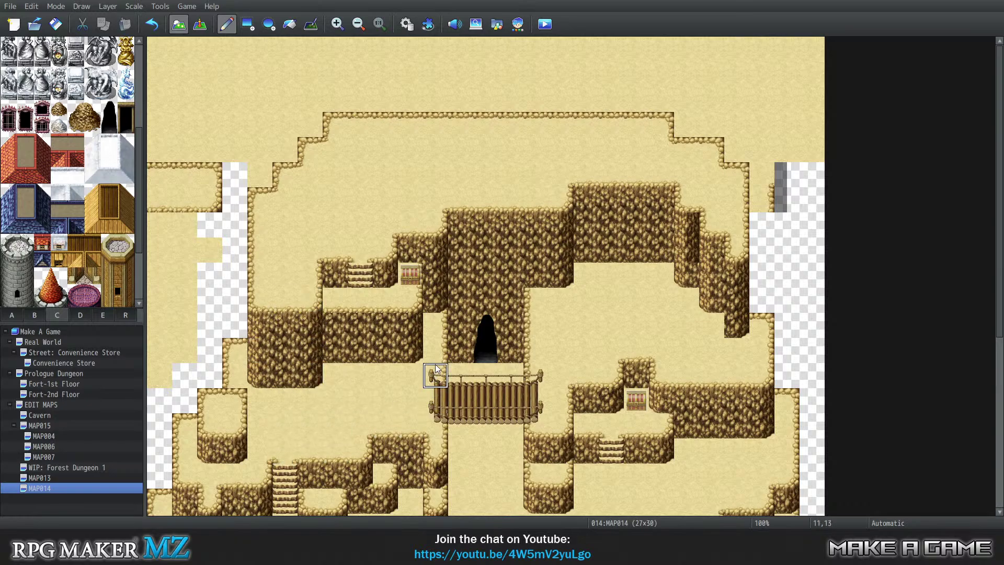
scroll(636, 295, "down", 5)
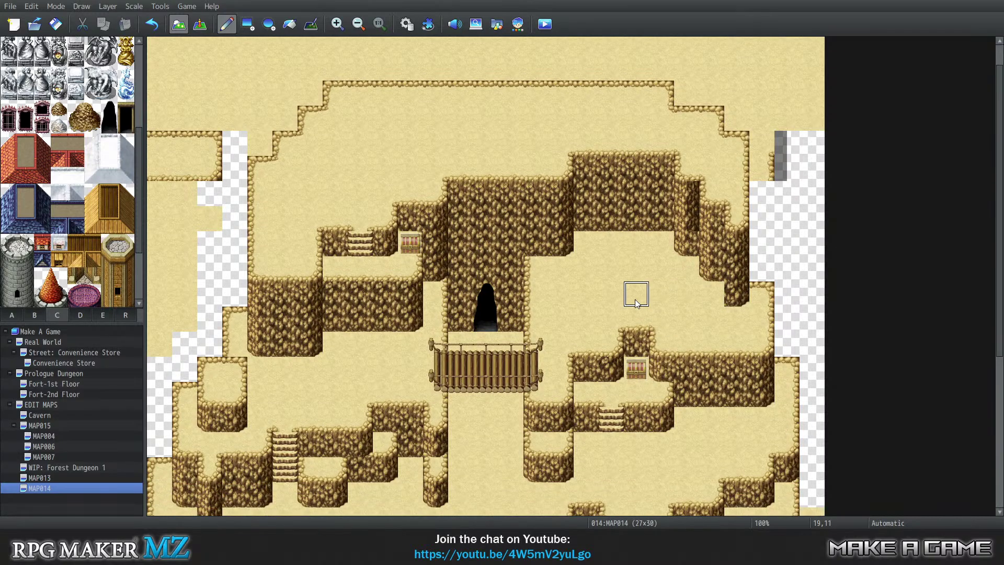
scroll(636, 298, "up", 5)
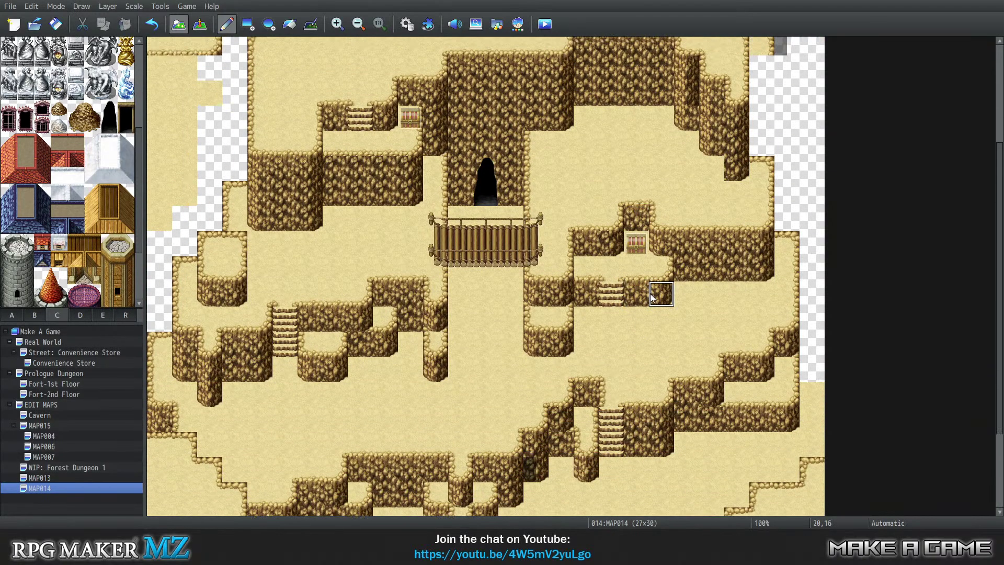
scroll(657, 294, "up", 1)
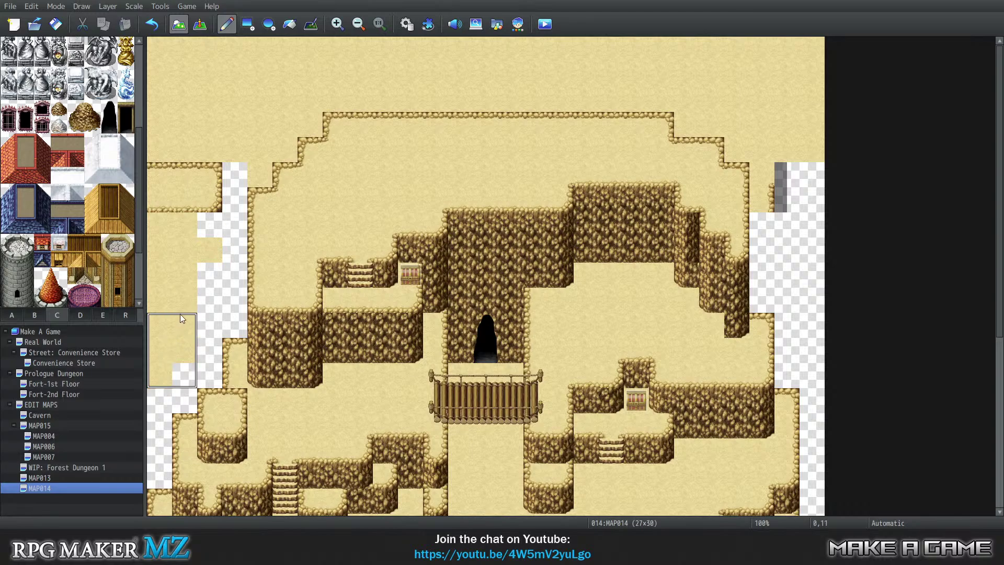
mouse_move(190, 327)
left_mouse_down()
mouse_move(160, 377)
mouse_move(170, 50)
mouse_move(162, 230)
mouse_move(185, 278)
mouse_move(218, 183)
mouse_move(259, 175)
mouse_move(259, 128)
mouse_move(285, 151)
mouse_move(284, 129)
mouse_move(361, 99)
mouse_move(696, 99)
mouse_move(714, 125)
mouse_move(769, 155)
mouse_move(784, 202)
mouse_move(813, 128)
mouse_move(795, 163)
left_mouse_up()
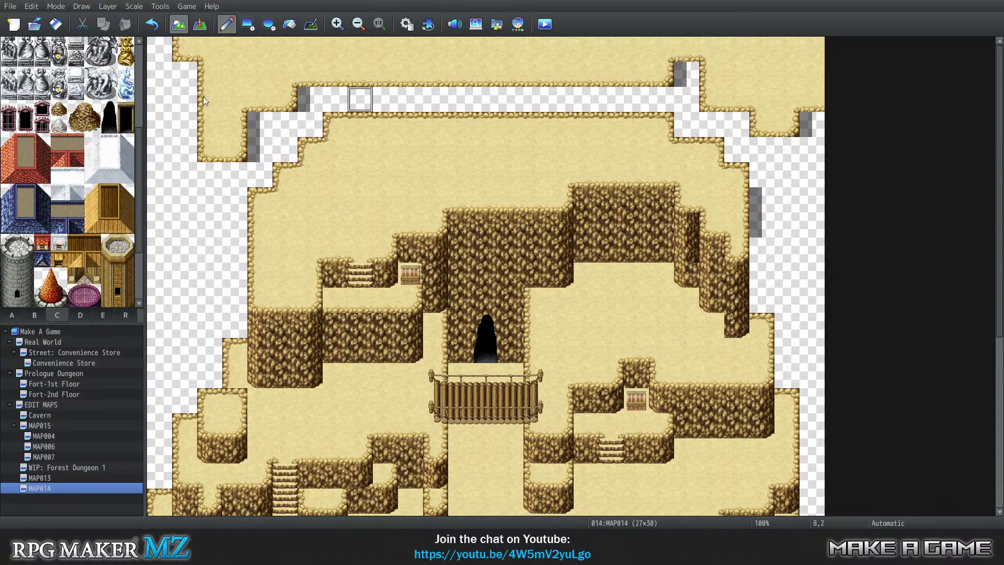
left_click(290, 24)
left_click(232, 75)
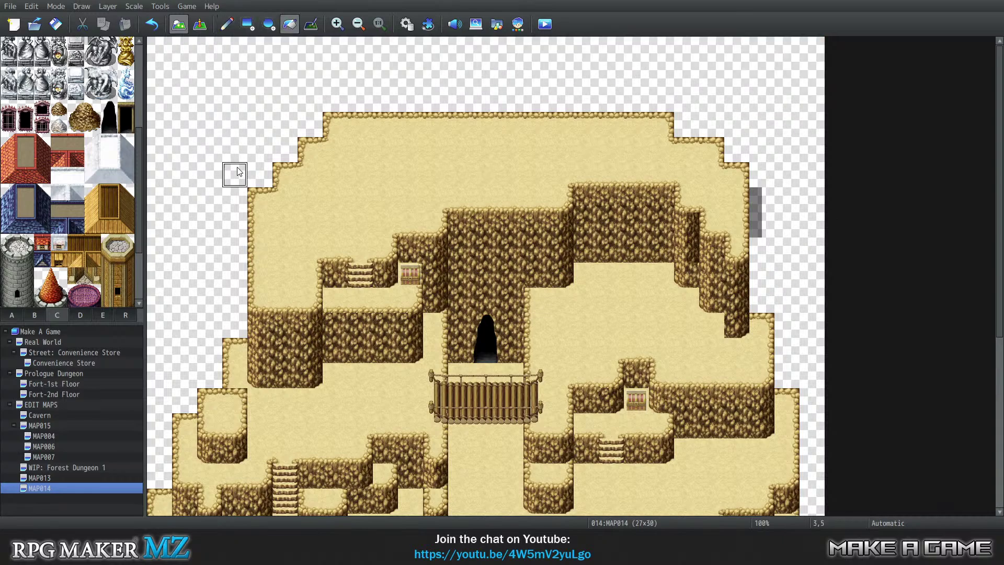
Step: Erase the stray shadow just outside the plateau's east edge with the Shadow Pen
scroll(286, 225, "down", 3)
scroll(286, 238, "up", 3)
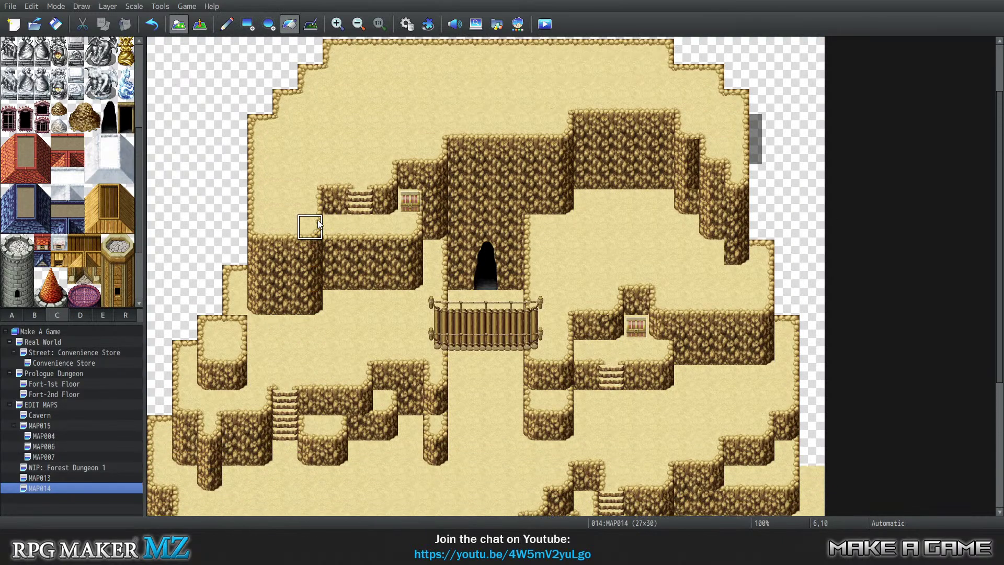
left_click(311, 25)
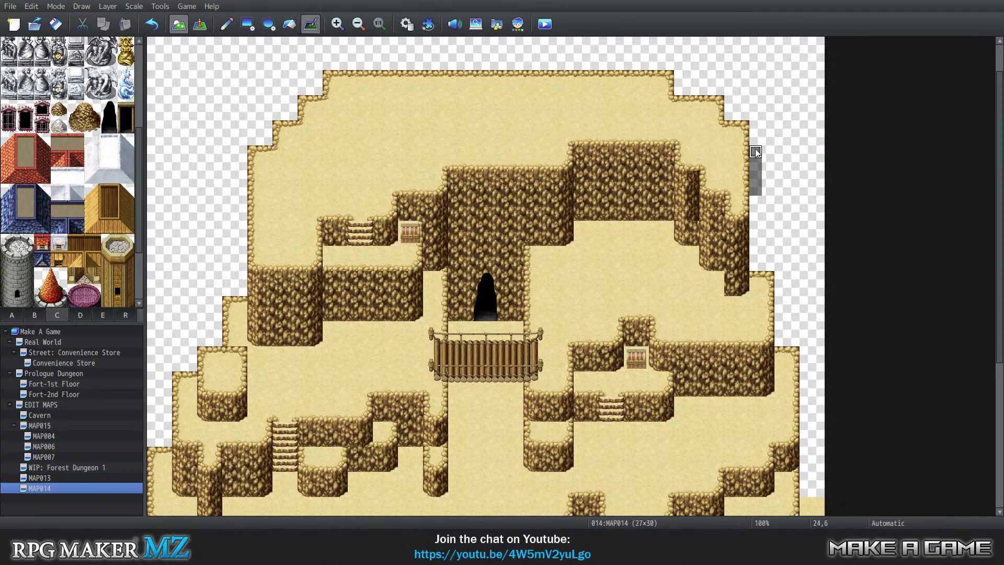
left_click_drag(756, 153, 755, 191)
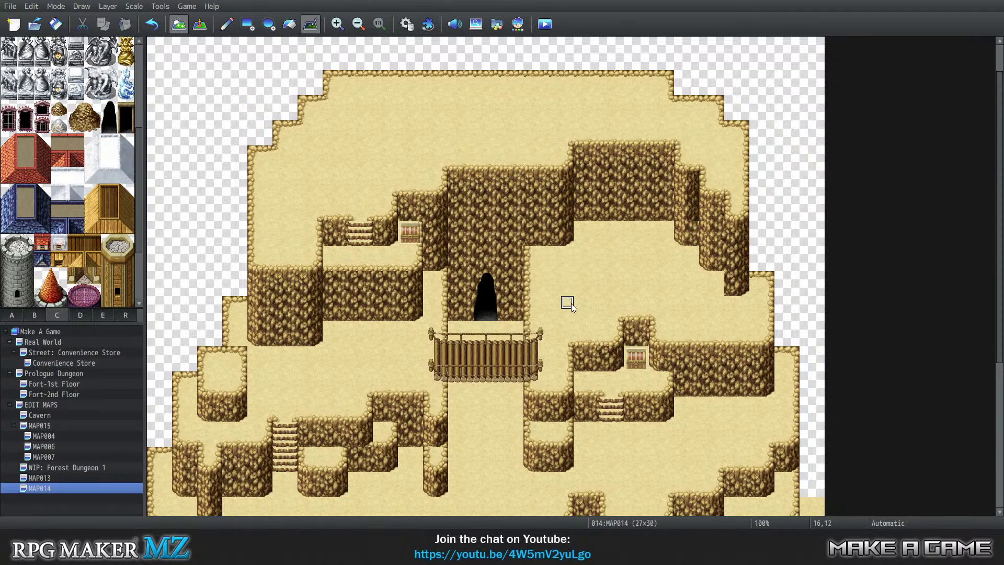
Step: Try a three-tile-high cliff wall column on the map's northeastern edge with the Pencil
left_click(222, 24)
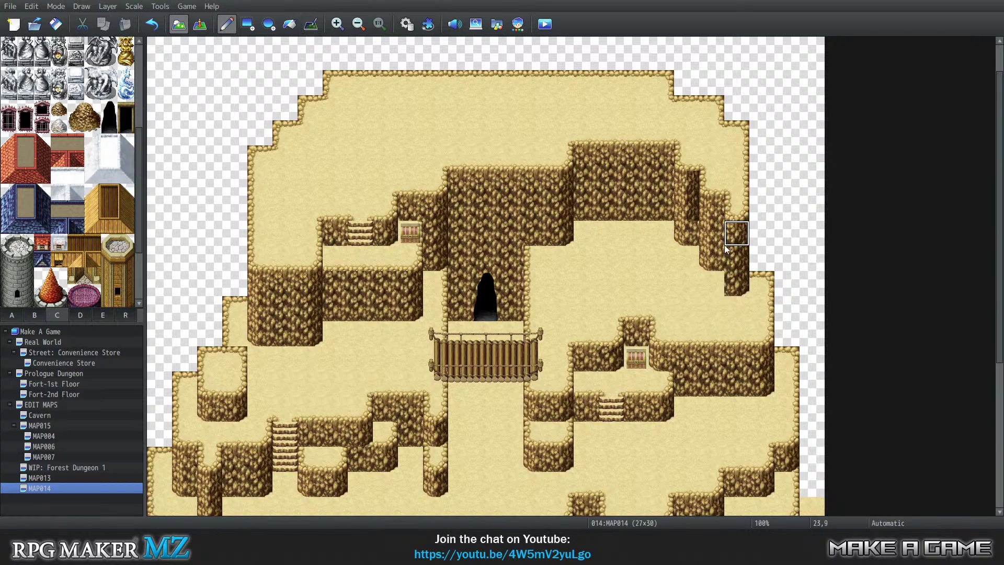
scroll(320, 360, "down", 2)
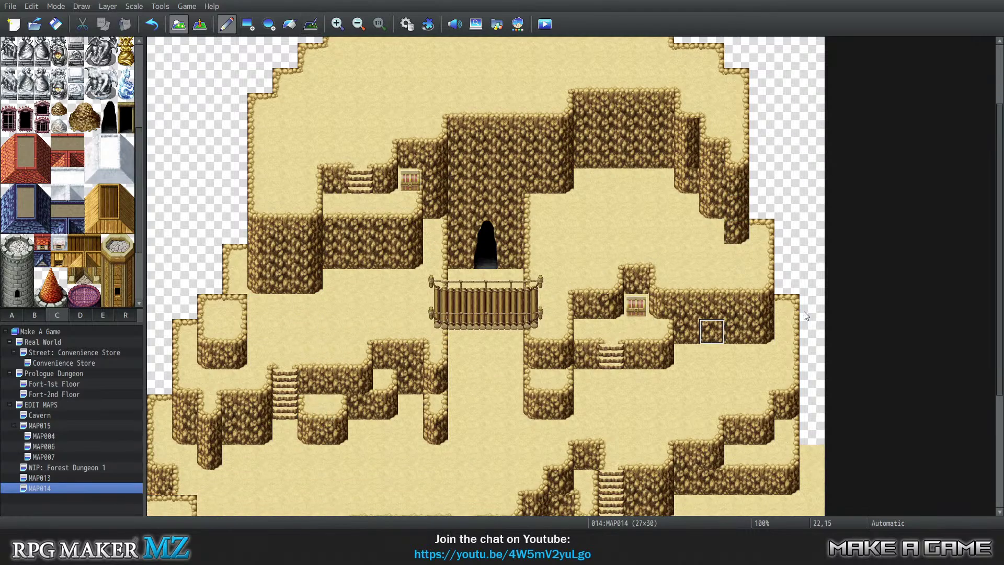
scroll(745, 230, "up", 2)
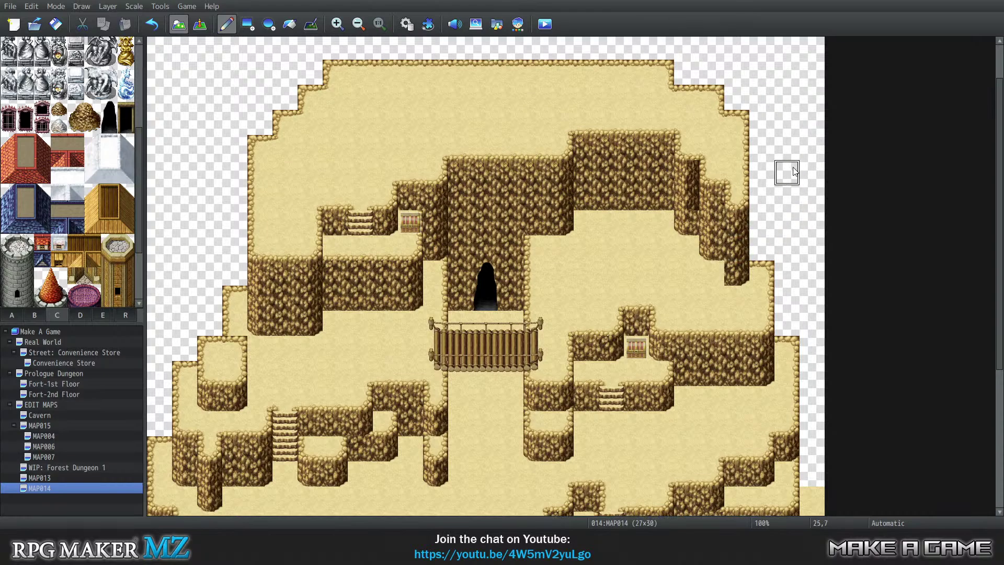
left_click(811, 122)
left_click(812, 147)
left_click(813, 171)
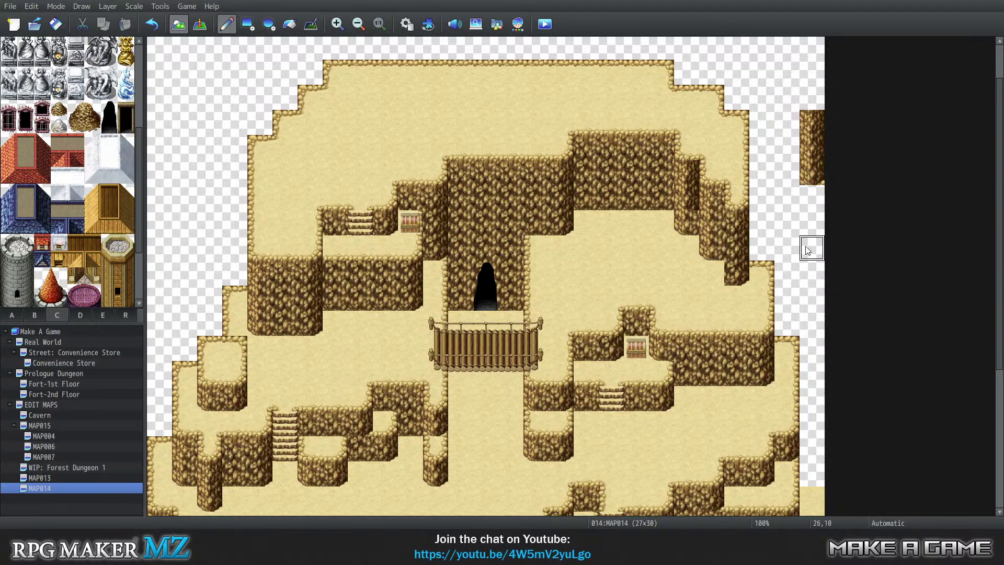
Step: Try replacing the edge column with ground on Layer 2, and undo both the ground and the wall column
key("1")
key("2")
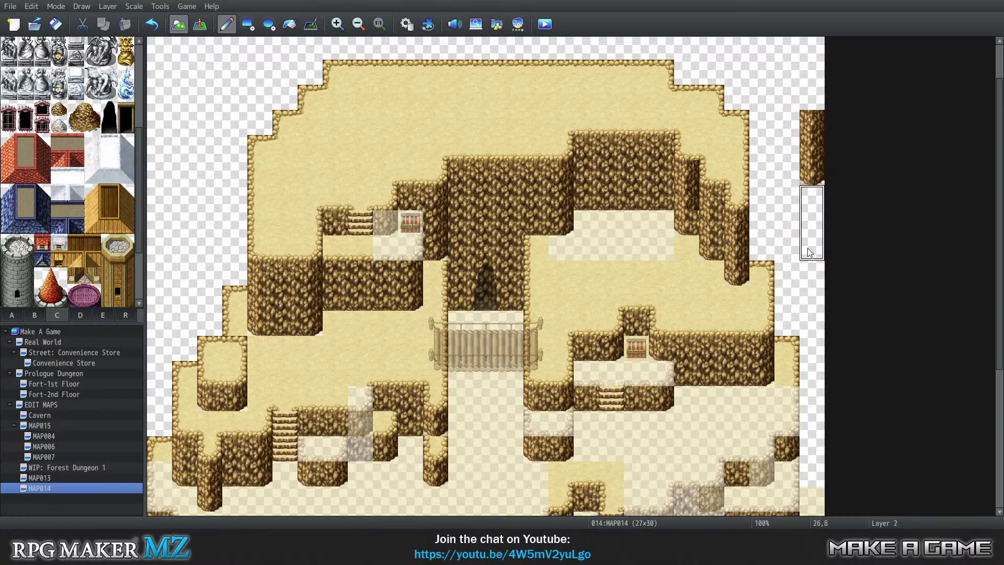
right_click(810, 224)
left_click_drag(811, 175, 812, 124)
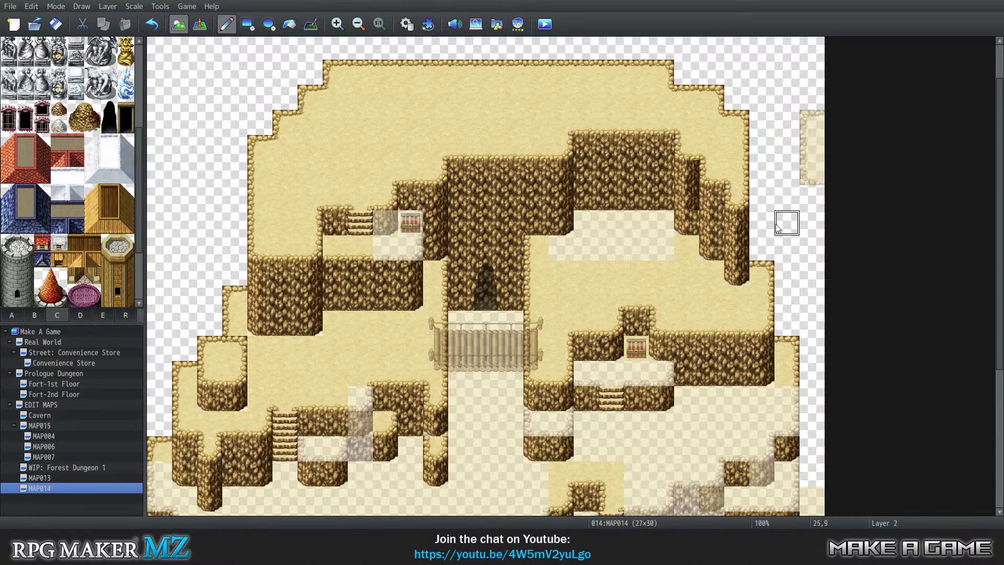
key("ctrl+z")
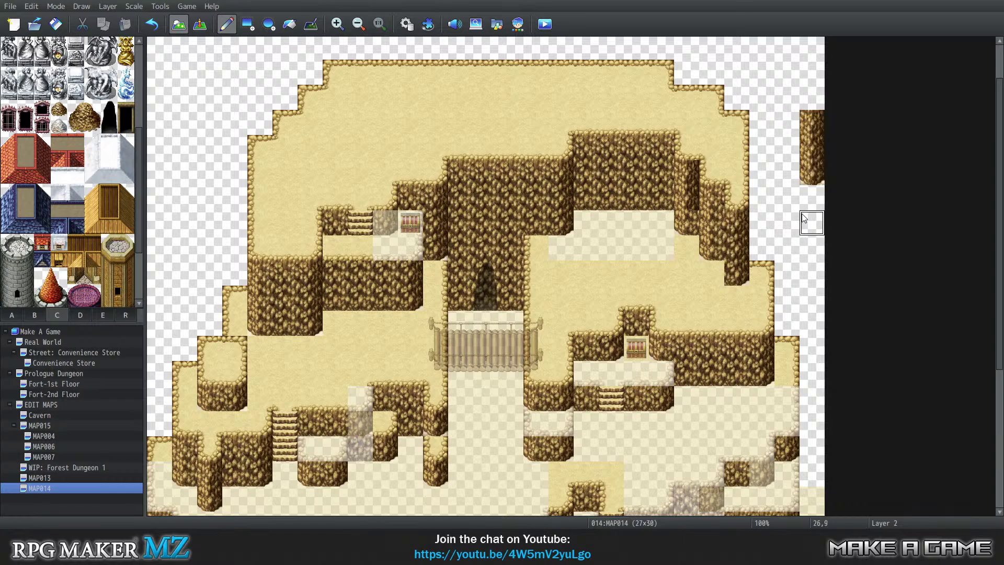
key("ctrl+z")
key("ctrl+z")
key("ctrl+z")
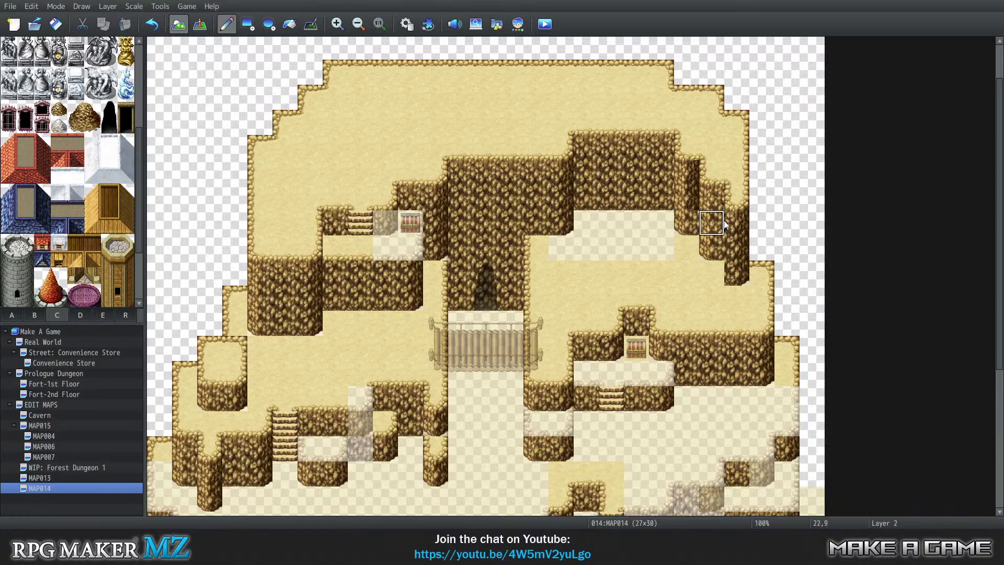
Step: Draw temporary three-tile-high cliff wall columns on the map's northeastern edge and copy them into the plateau's stepped east wall on Layer 2
left_click_drag(812, 172, 810, 120)
right_click_drag(808, 130, 811, 173)
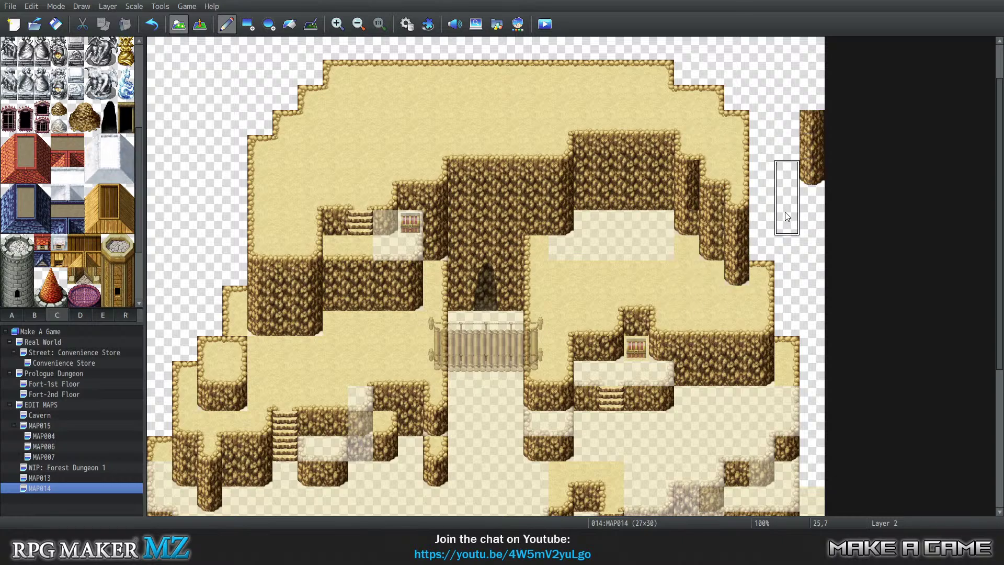
right_click(678, 230)
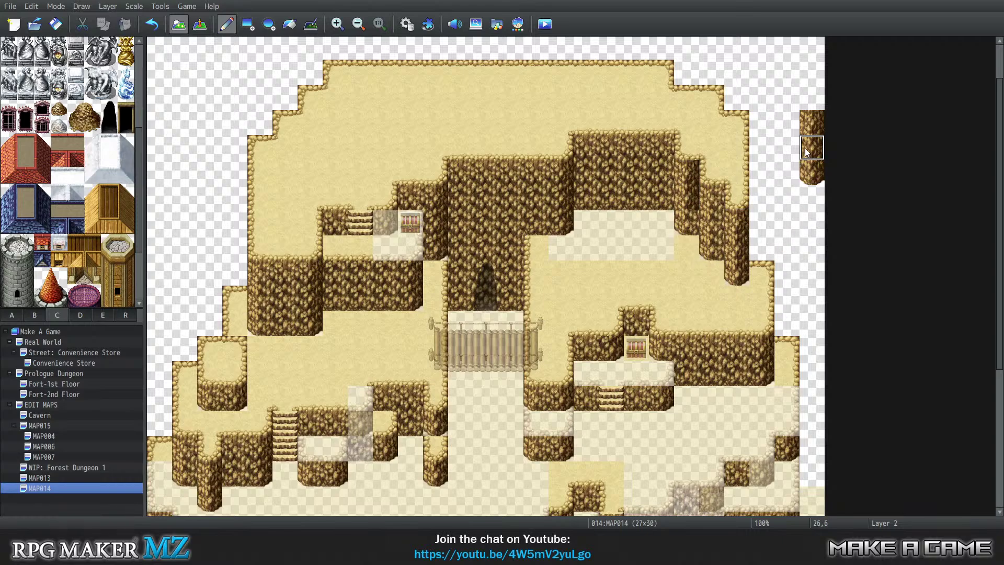
left_click(792, 126)
left_click_drag(797, 148, 793, 172)
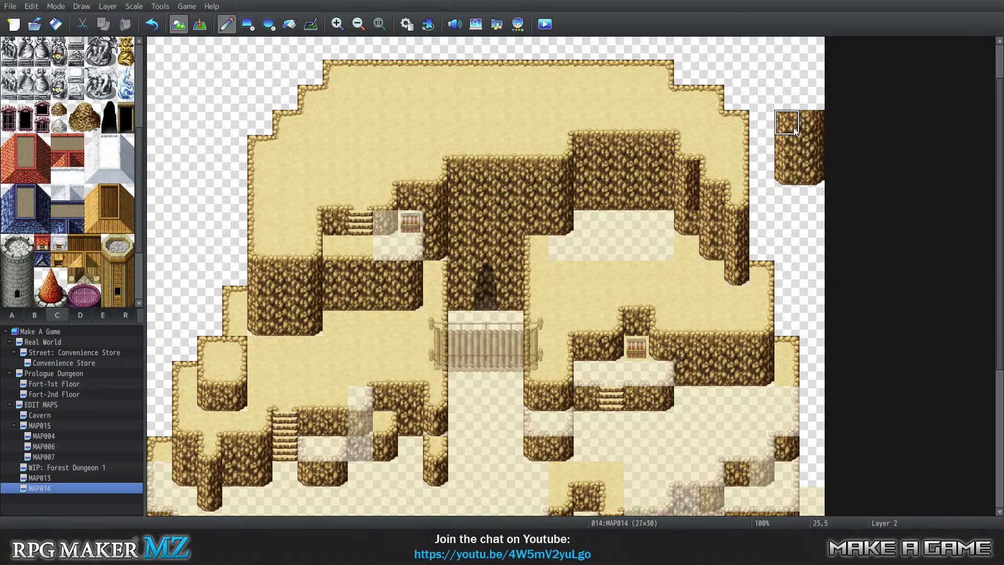
right_click_drag(791, 122, 786, 171)
left_click(703, 237)
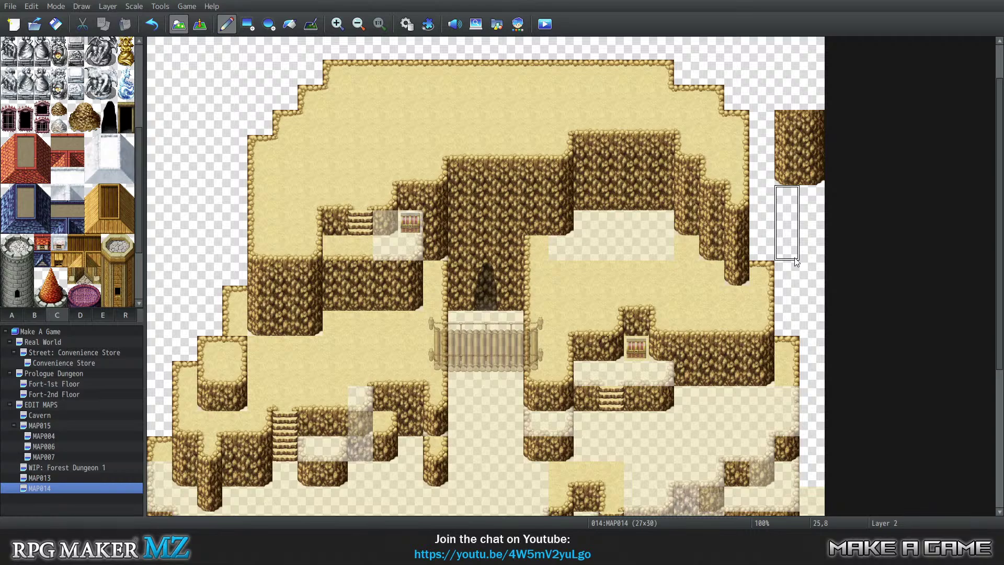
Step: Erase the temporary wall columns from the map's northeastern edge with an empty tile
right_click(811, 198)
left_click_drag(787, 122, 787, 173)
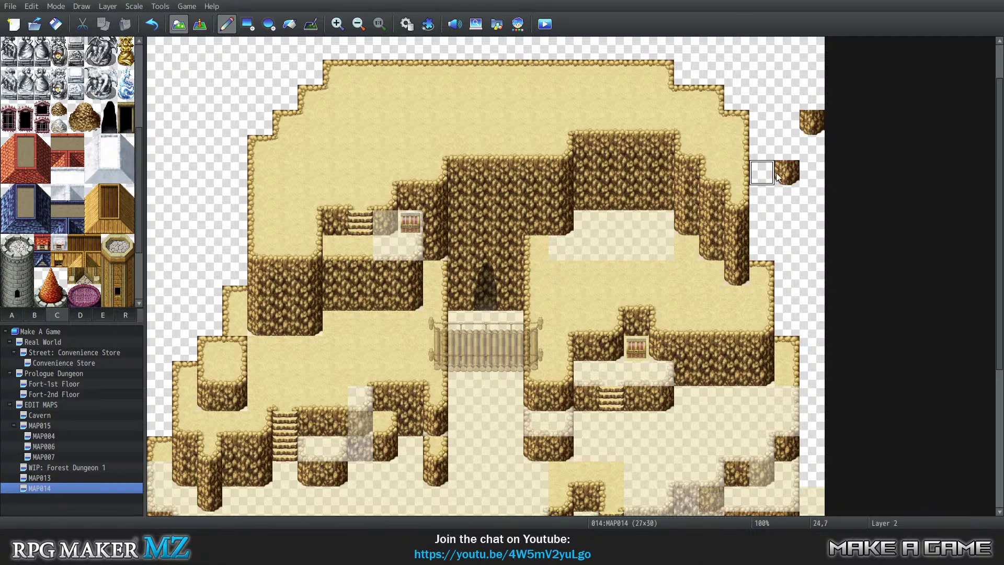
Step: Place a vertical wooden rope bridge on Layer 3 from the plateau's north edge up to the map's northern border
scroll(762, 224, "up", 2)
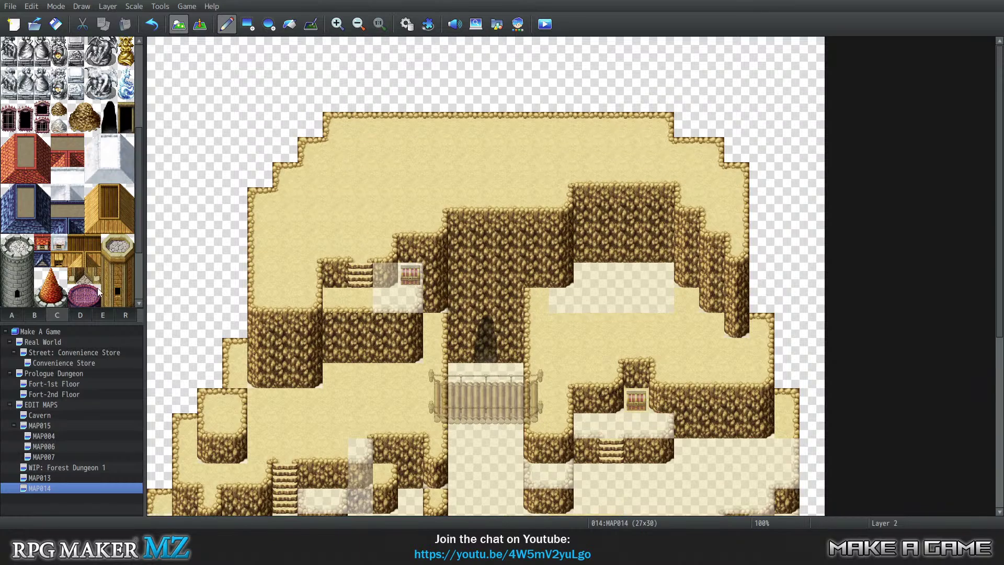
left_click(102, 315)
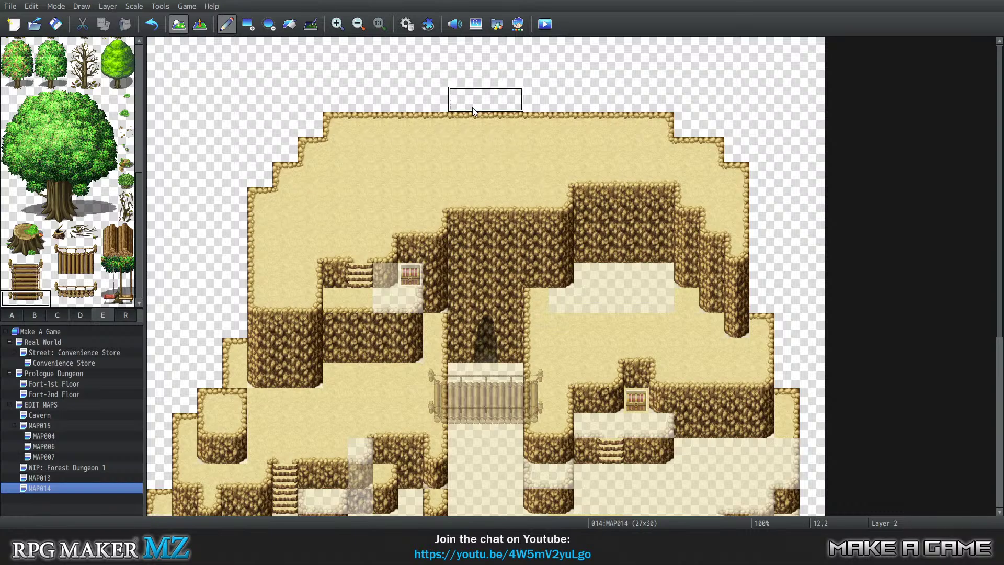
key("3")
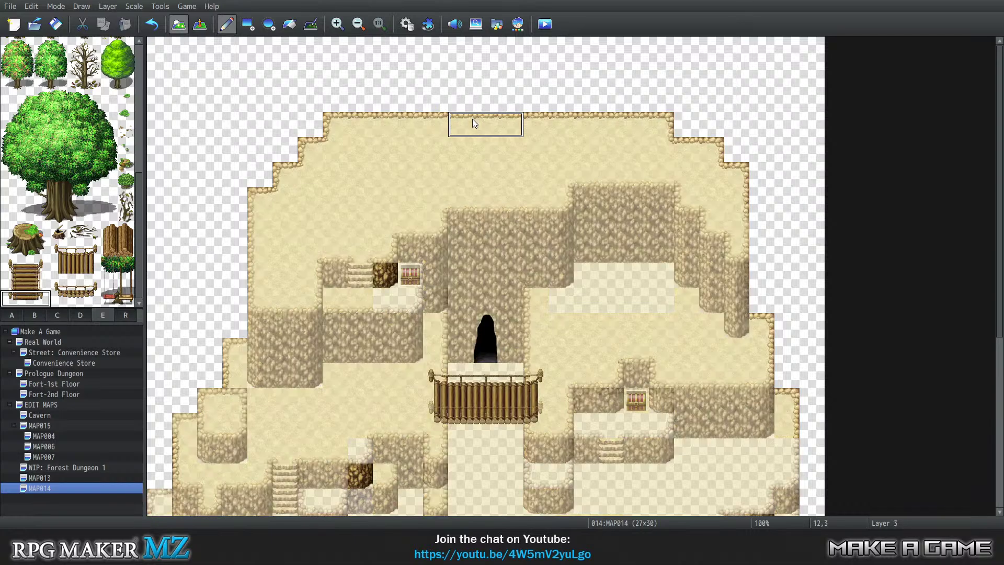
left_click(478, 115)
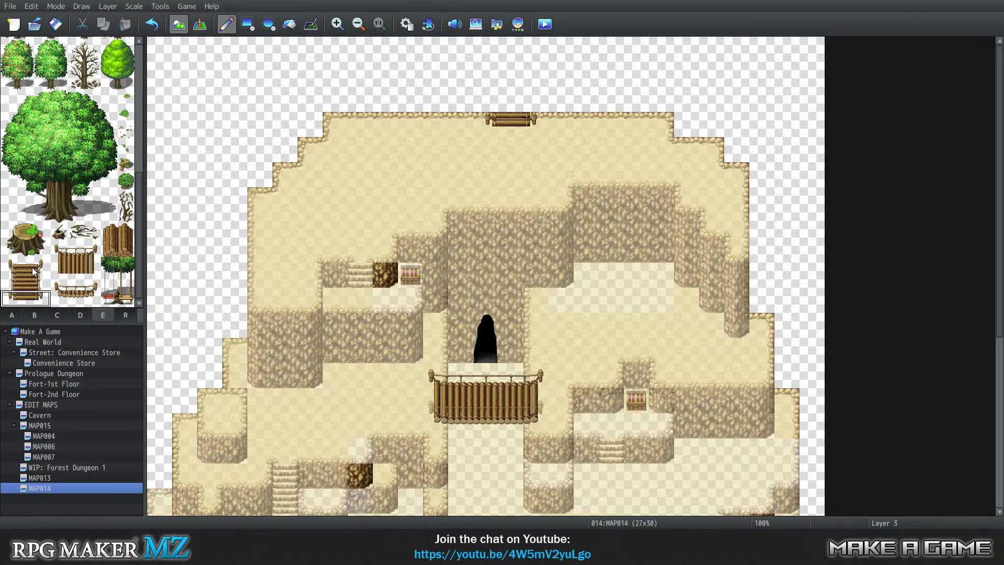
left_click(13, 282)
left_click_drag(494, 99, 495, 63)
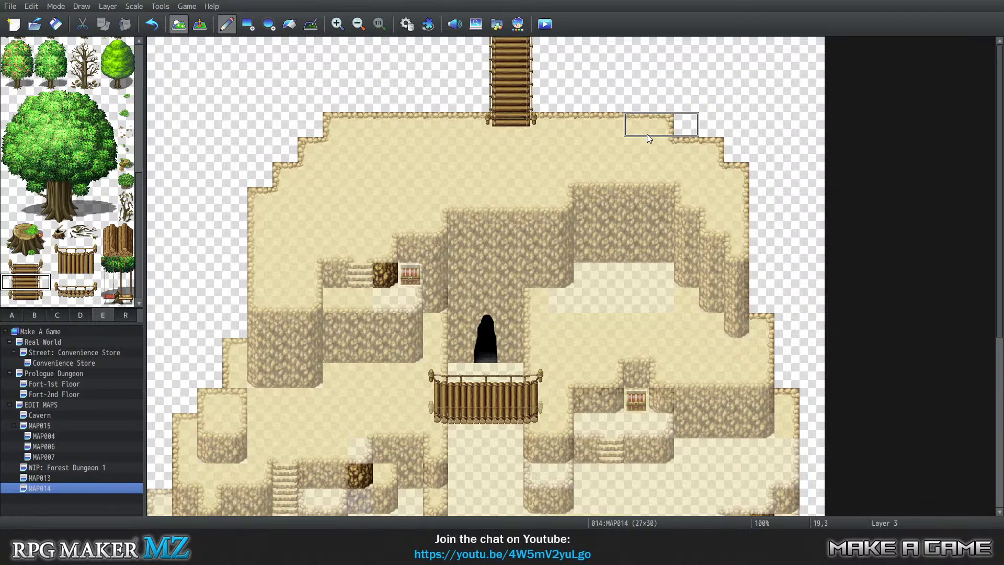
Step: Examine the map layer by layer, then check the whole layout at 50% zoom with the Automatic layer
key("F8")
key("1")
key("2")
key("3")
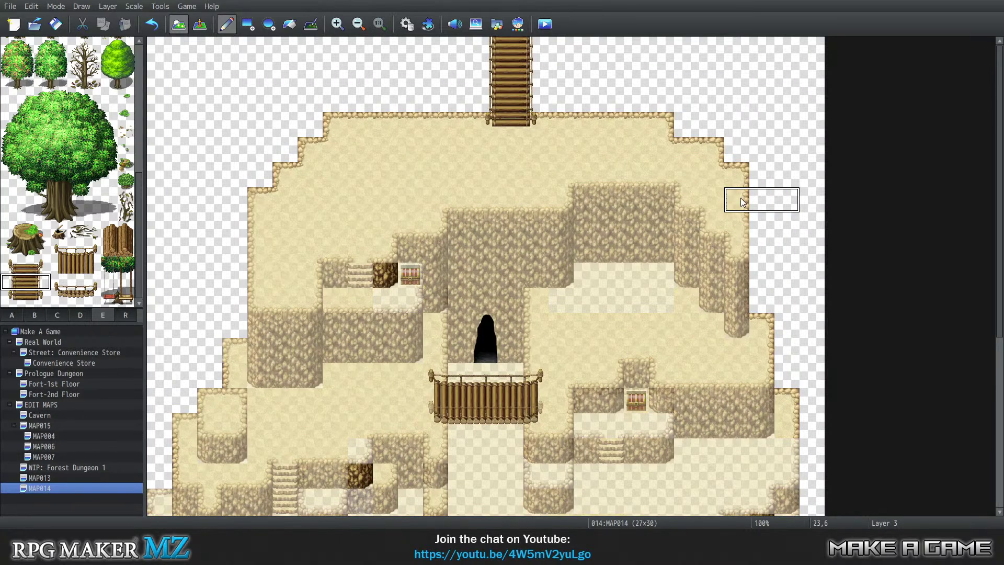
key("4")
key("0")
scroll(760, 211, "down", 3)
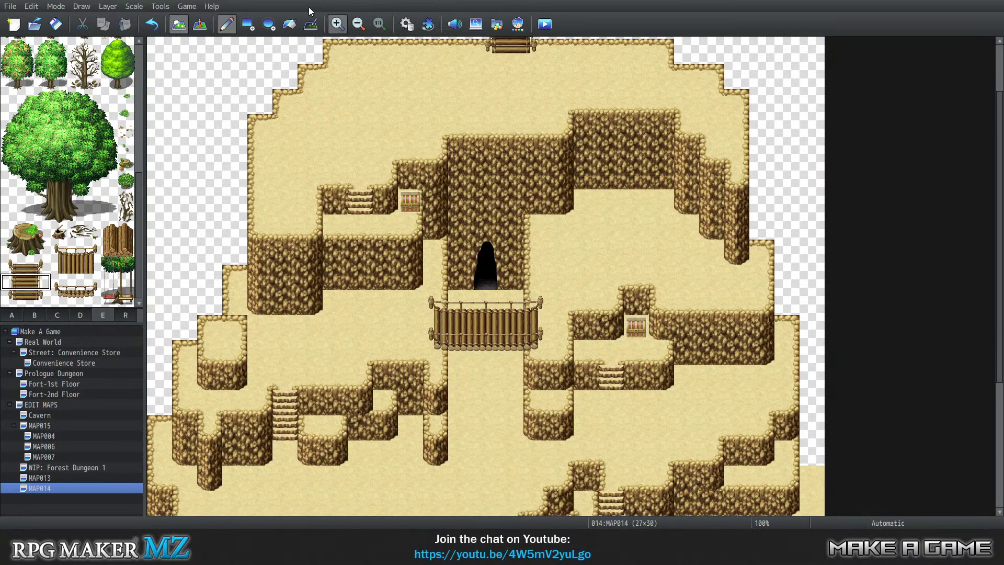
left_click(362, 23)
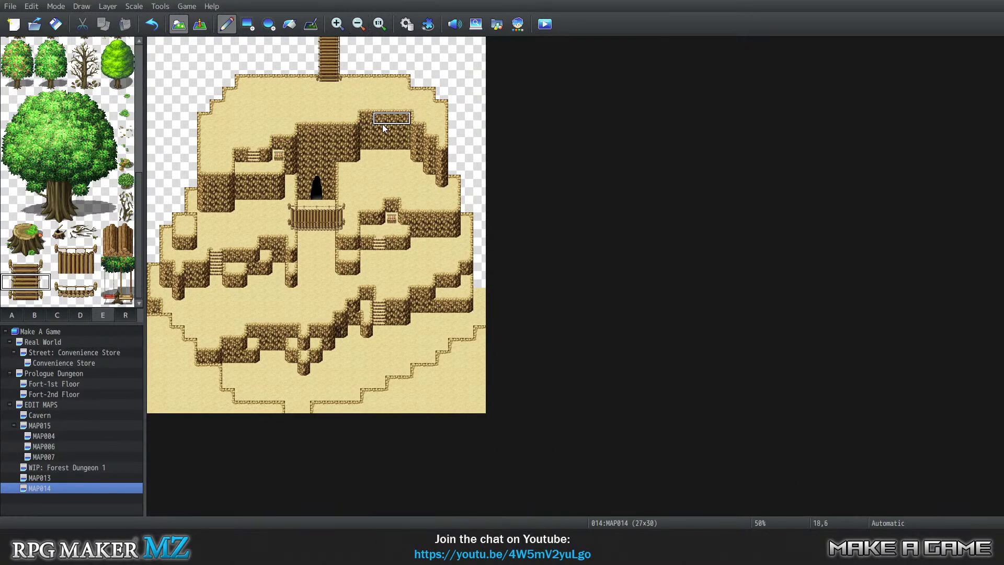
Step: Copy the western cliff stairs onto the upper part of the tall wall northeast of the cave entrance
right_click(365, 294)
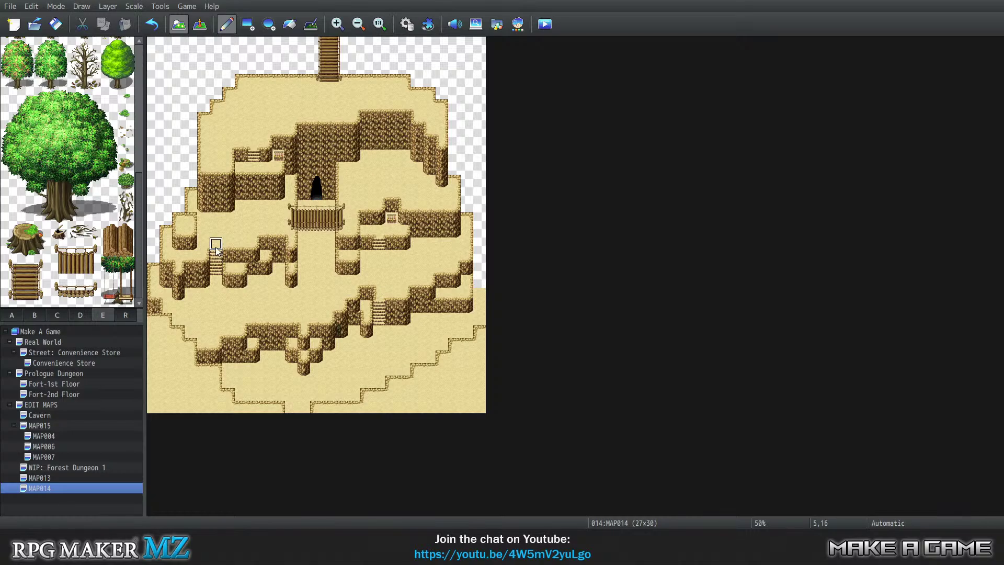
right_click_drag(215, 248, 216, 255)
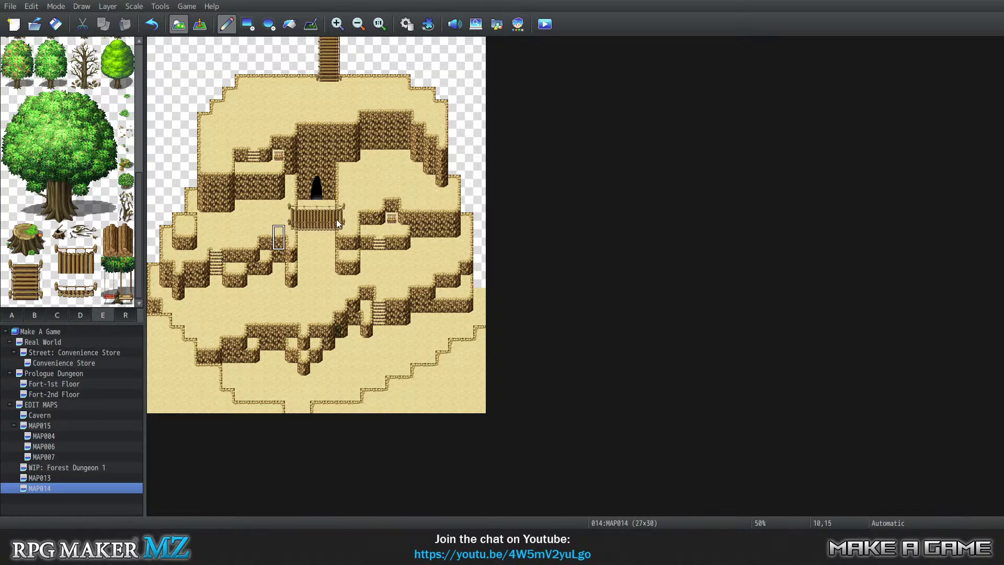
left_click(388, 121)
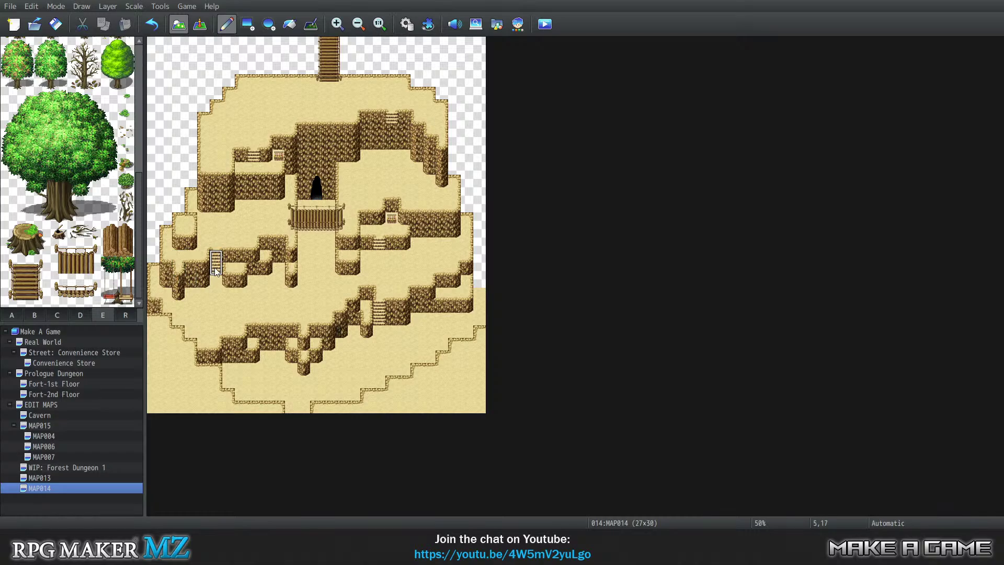